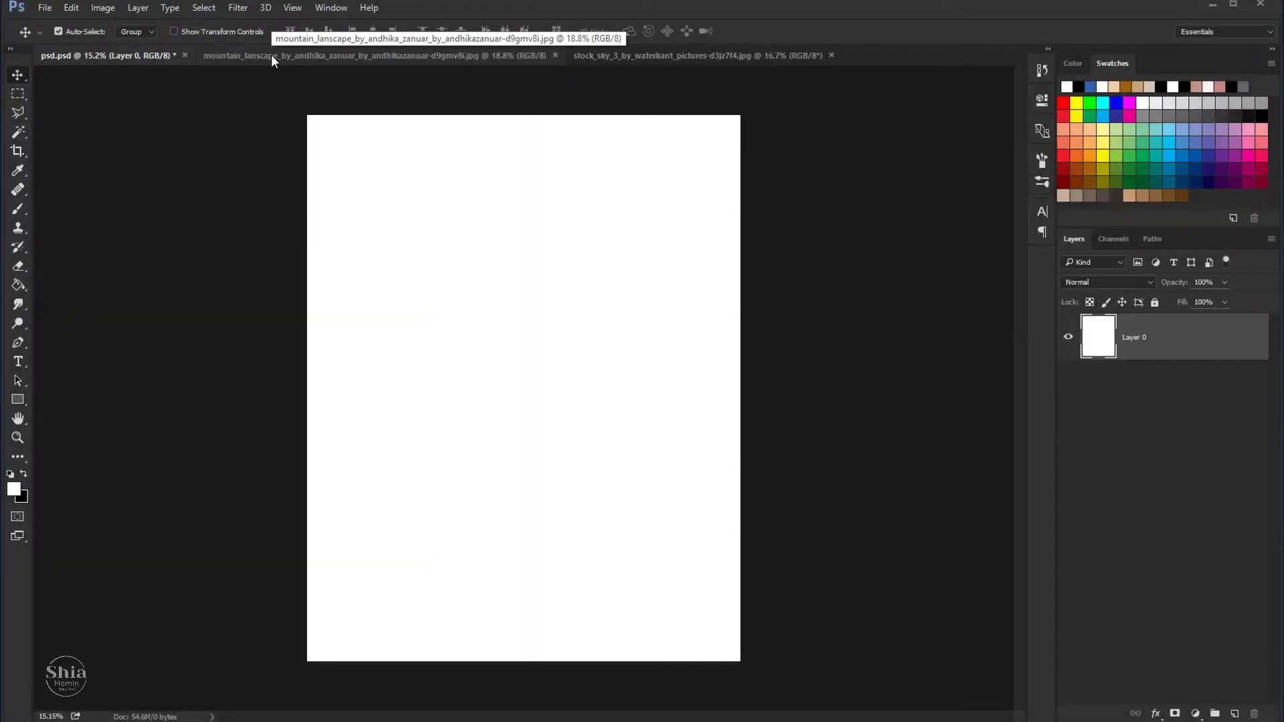
# Step: Drag the mountain landscape photo into psd.psd as a new layer across the lower canvas
pyautogui.click(272, 55)
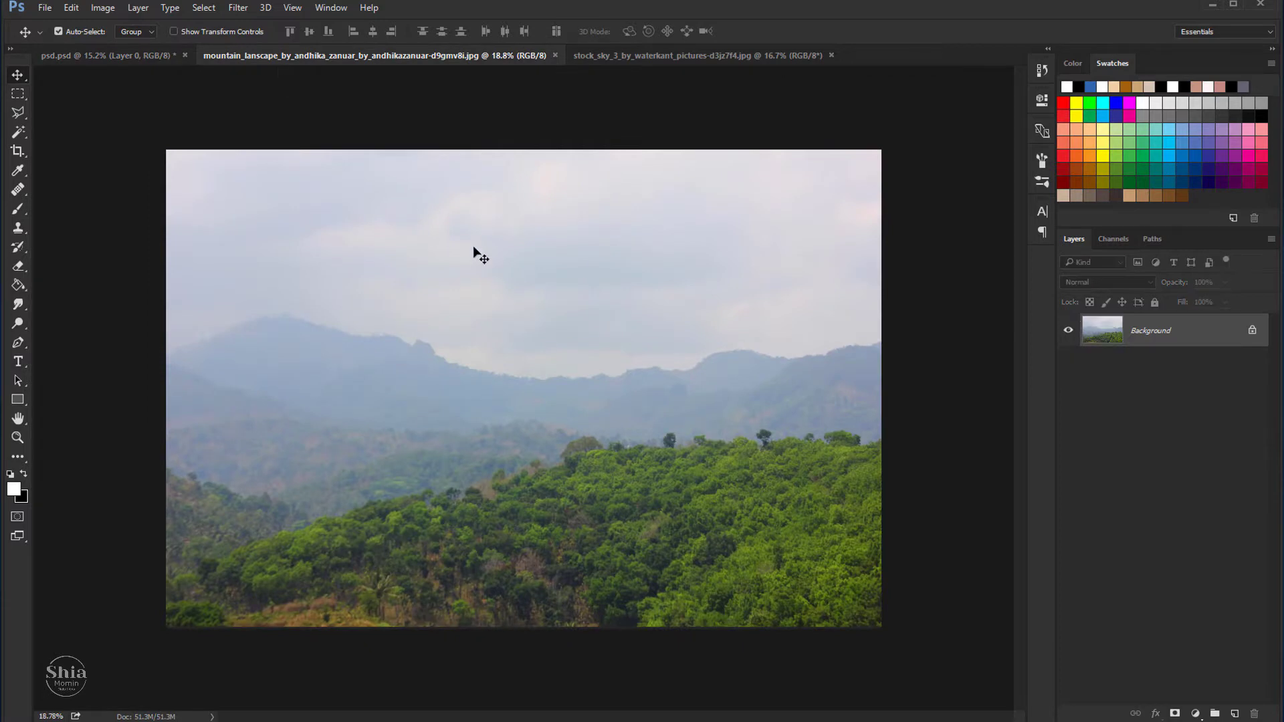
pyautogui.moveTo(475, 253); pyautogui.dragTo(161, 61)
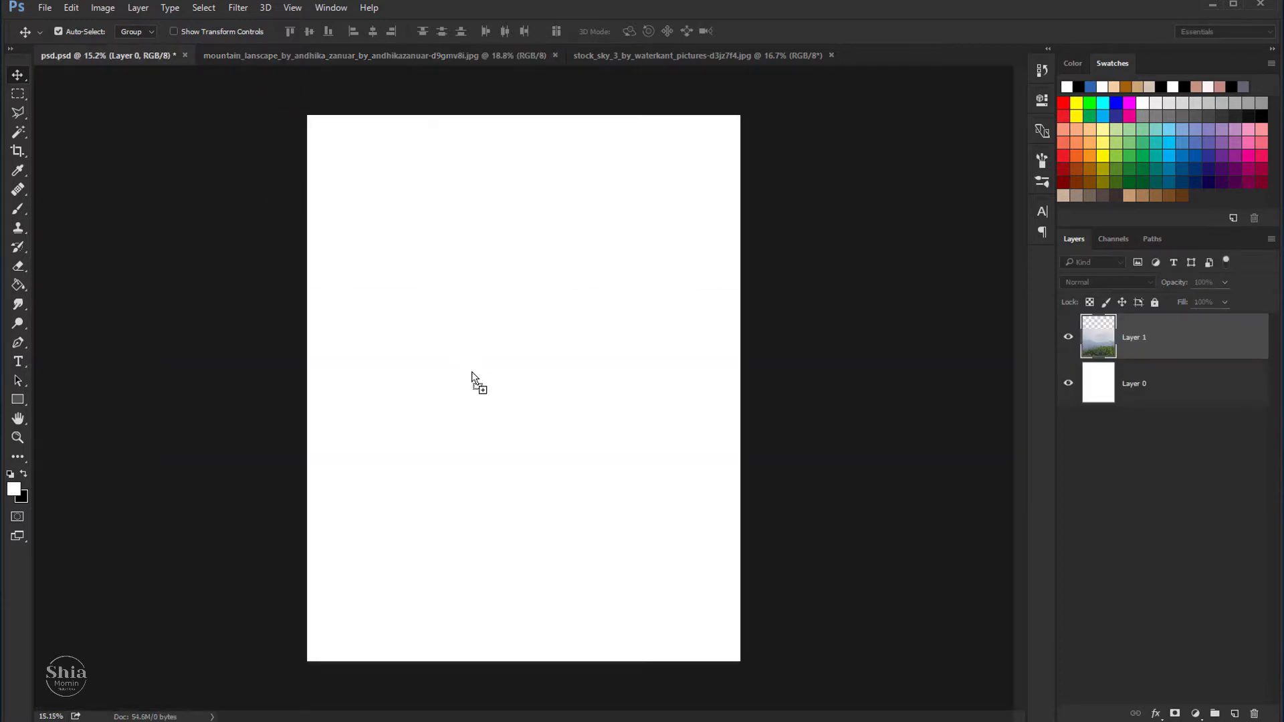
pyautogui.moveTo(160, 60)
pyautogui.mouseDown()
pyautogui.moveTo(531, 390)
pyautogui.moveTo(549, 384)
pyautogui.mouseUp()
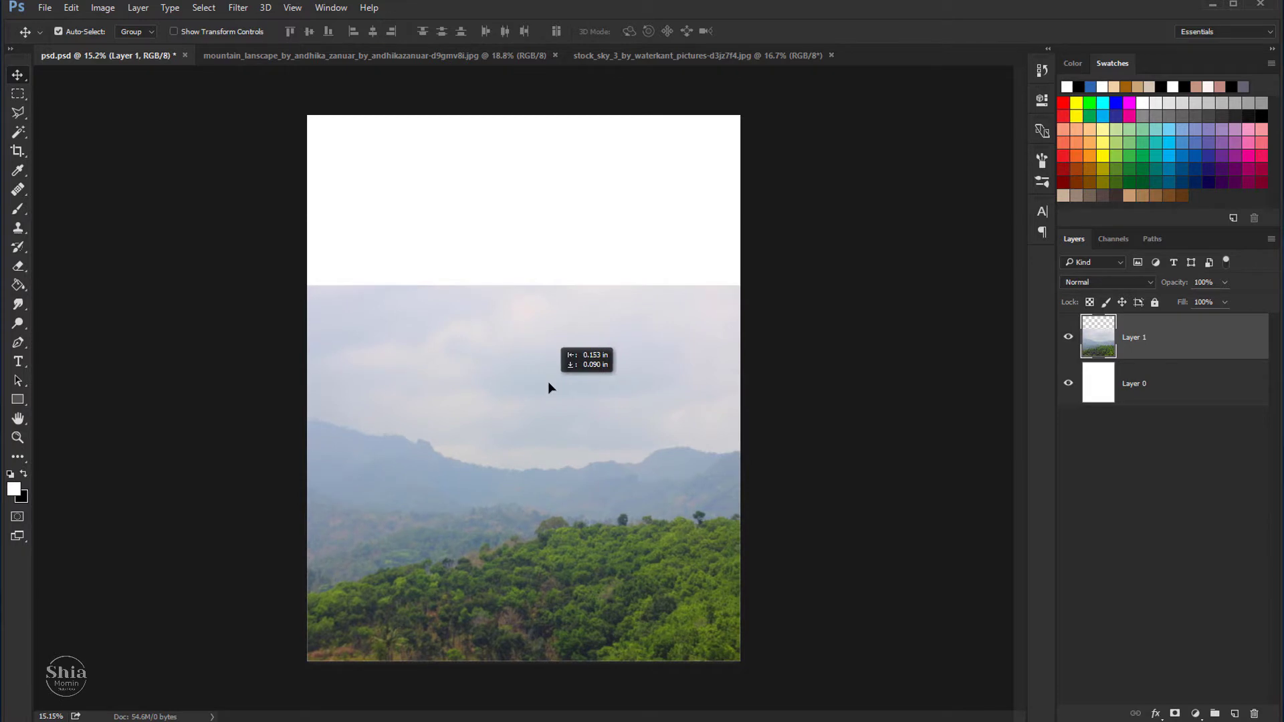
pyautogui.scroll(-1, 597, 386)
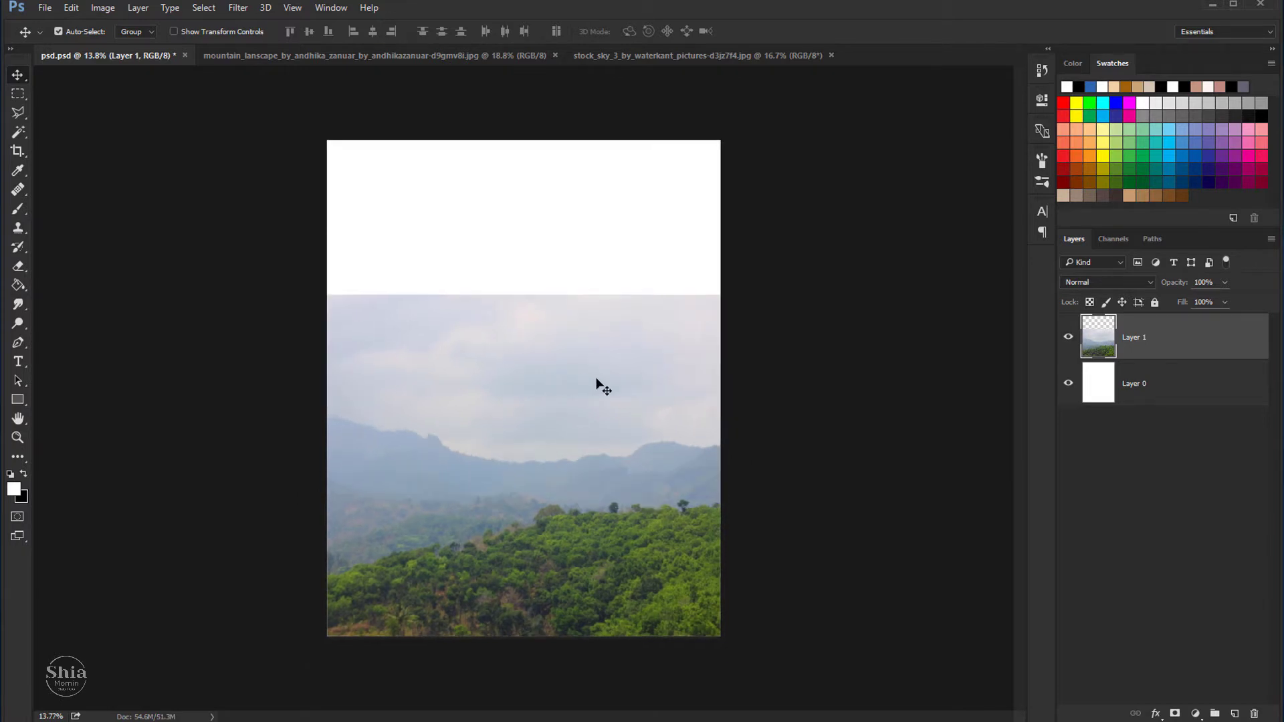
# Step: Add a layer mask to the mountain layer and paint black over its hard top edge
pyautogui.click(1173, 713)
pyautogui.click(18, 208)
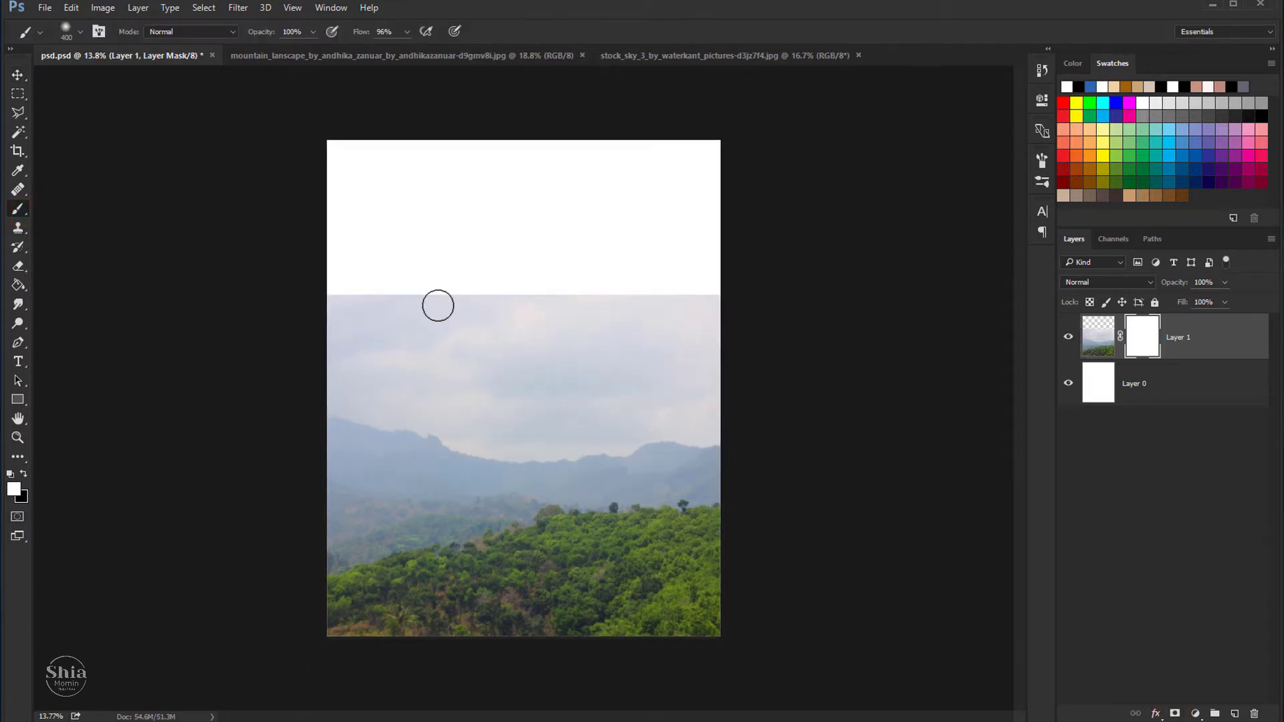
pyautogui.scroll(1, 439, 302)
pyautogui.press(']')
pyautogui.press(']')
pyautogui.press(']')
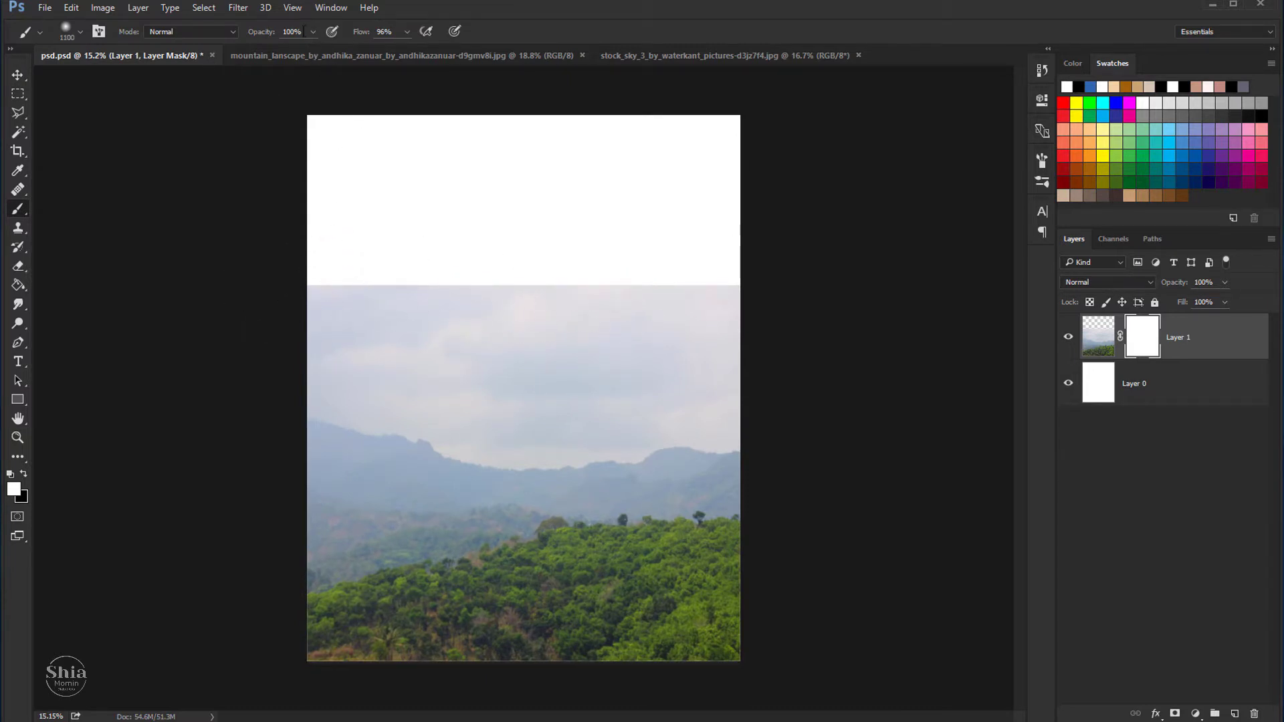
pyautogui.click(23, 474)
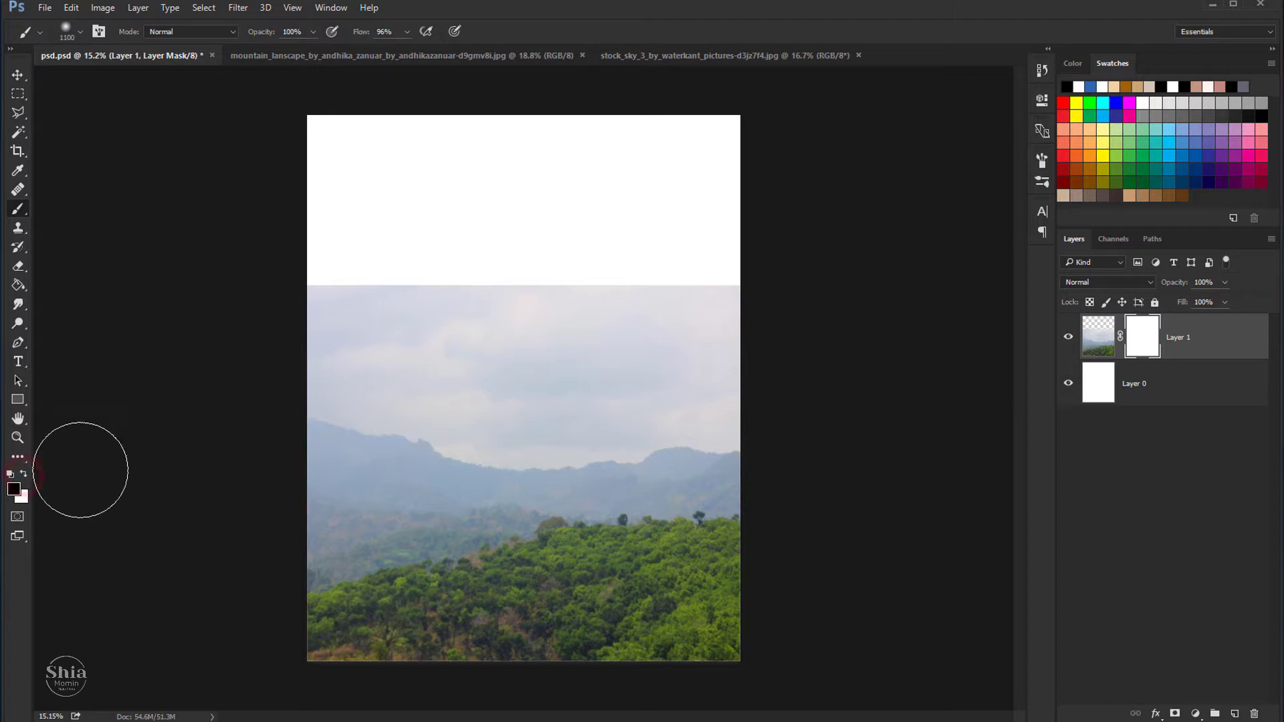
pyautogui.moveTo(442, 272)
pyautogui.mouseDown()
pyautogui.moveTo(309, 272)
pyautogui.moveTo(401, 252)
pyautogui.moveTo(679, 249)
pyautogui.moveTo(487, 243)
pyautogui.mouseUp()
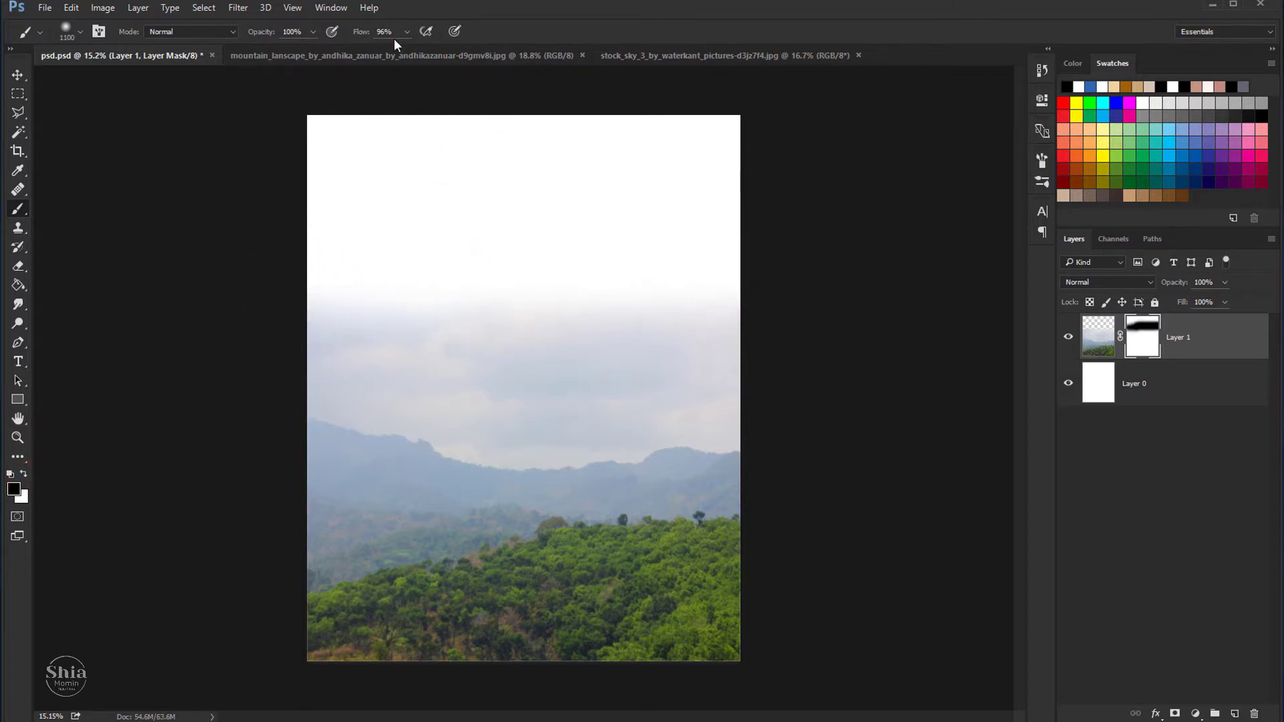
# Step: At lower brush opacity, soften the remaining cloud band into the white above
pyautogui.moveTo(309, 39); pyautogui.dragTo(274, 50)
pyautogui.moveTo(616, 373)
pyautogui.mouseDown()
pyautogui.moveTo(361, 348)
pyautogui.moveTo(636, 352)
pyautogui.moveTo(776, 319)
pyautogui.mouseUp()
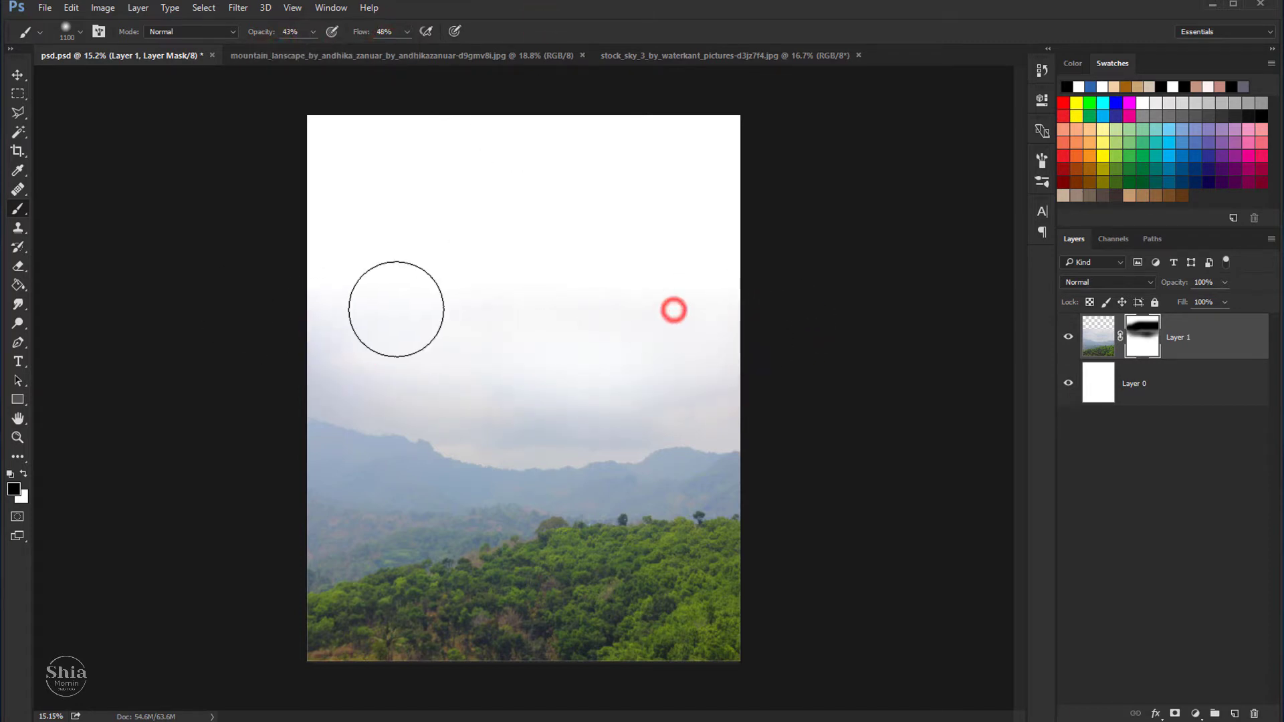
pyautogui.moveTo(395, 306)
pyautogui.mouseDown()
pyautogui.moveTo(674, 300)
pyautogui.moveTo(356, 303)
pyautogui.moveTo(693, 379)
pyautogui.moveTo(531, 354)
pyautogui.mouseUp()
pyautogui.press(']')
pyautogui.press(']')
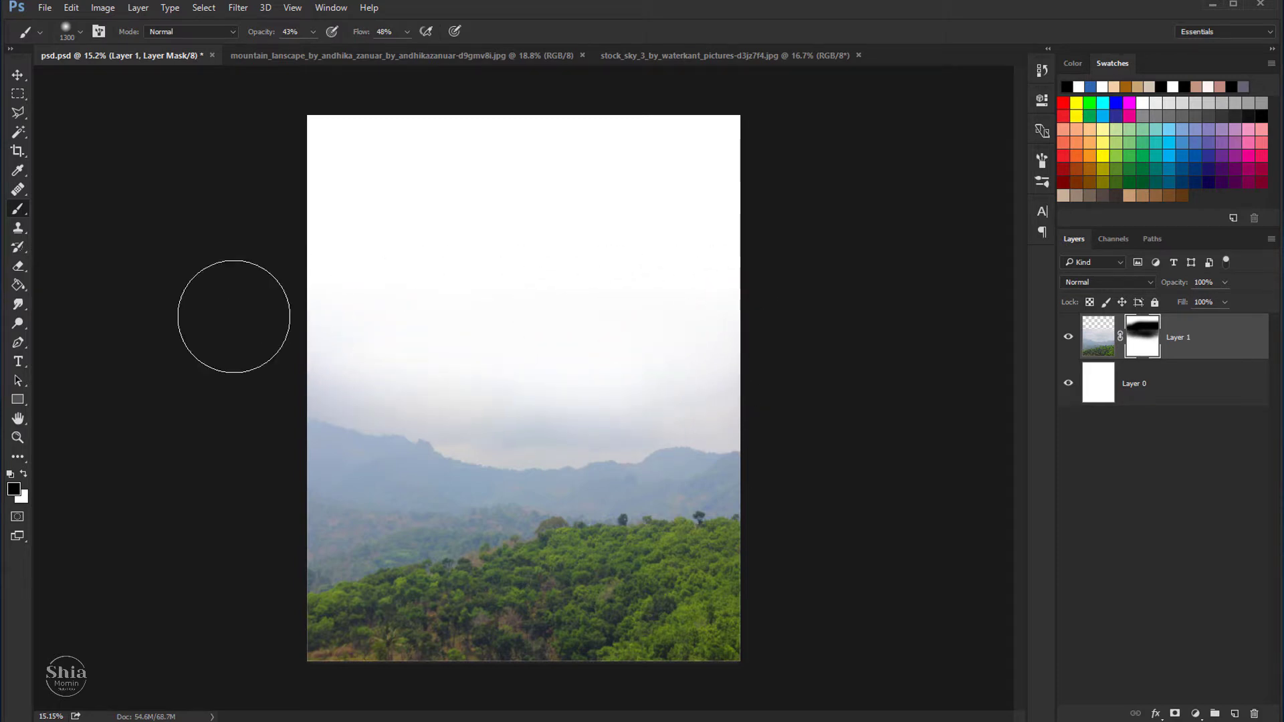
pyautogui.moveTo(235, 315); pyautogui.dragTo(619, 315)
# Step: Add a Solid Color fill of #3e3c3c and place it below the mountain layer
pyautogui.click(17, 76)
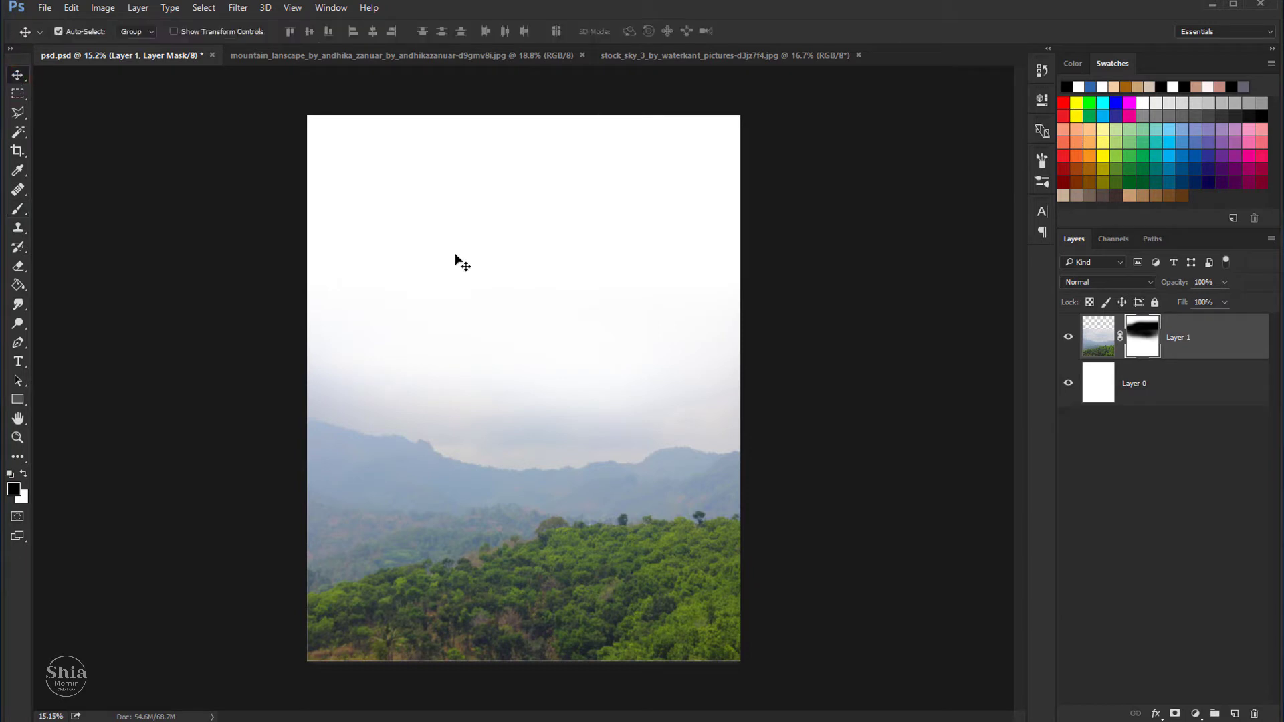
pyautogui.click(1196, 714)
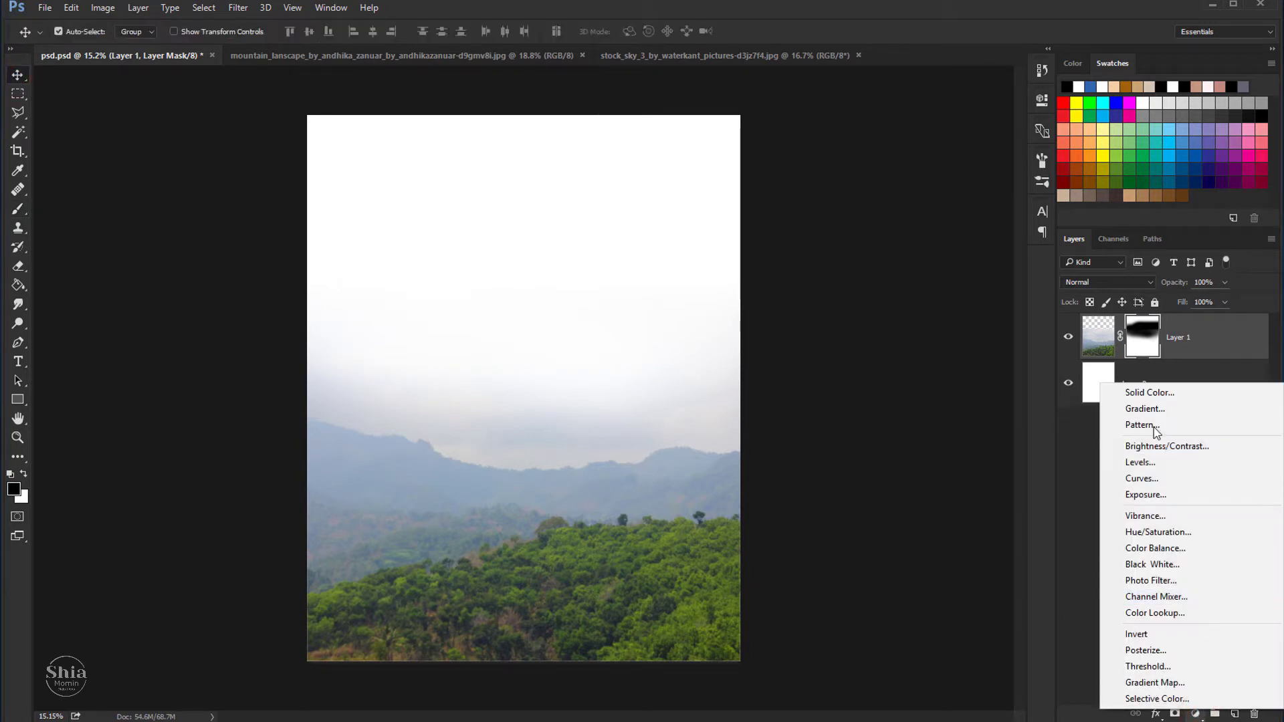
pyautogui.click(1150, 391)
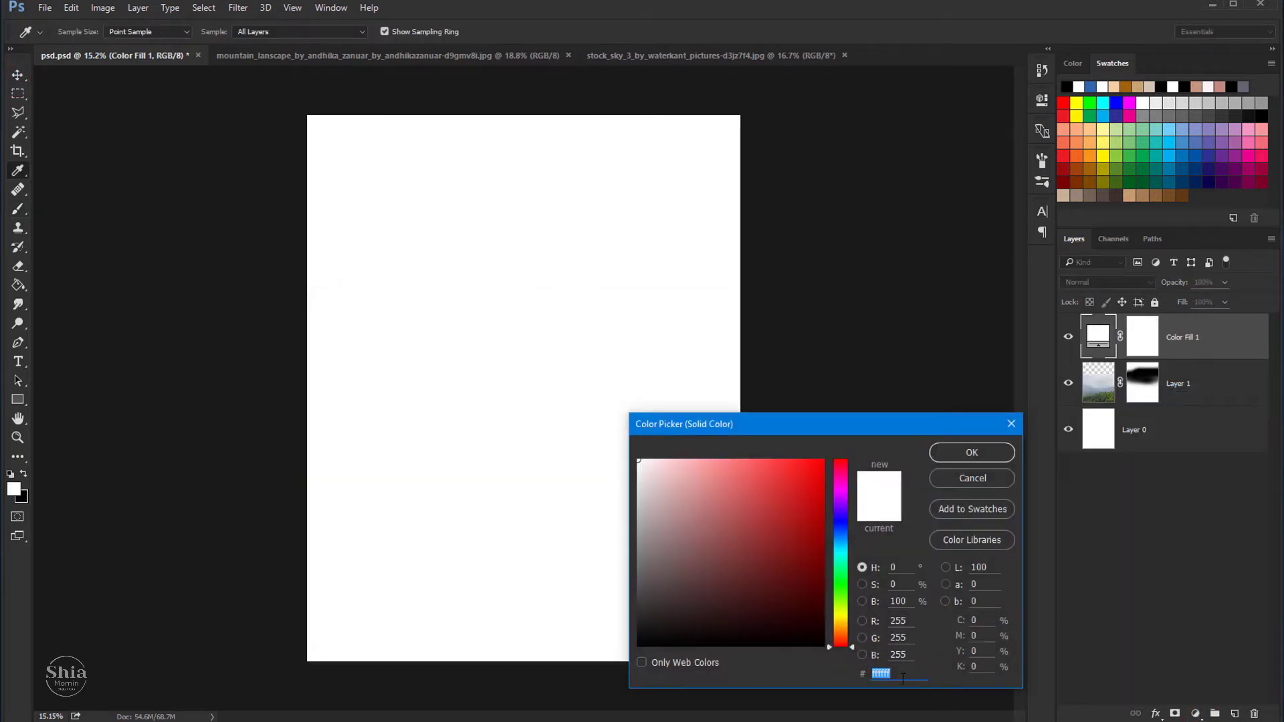
pyautogui.write('3e3c3c')
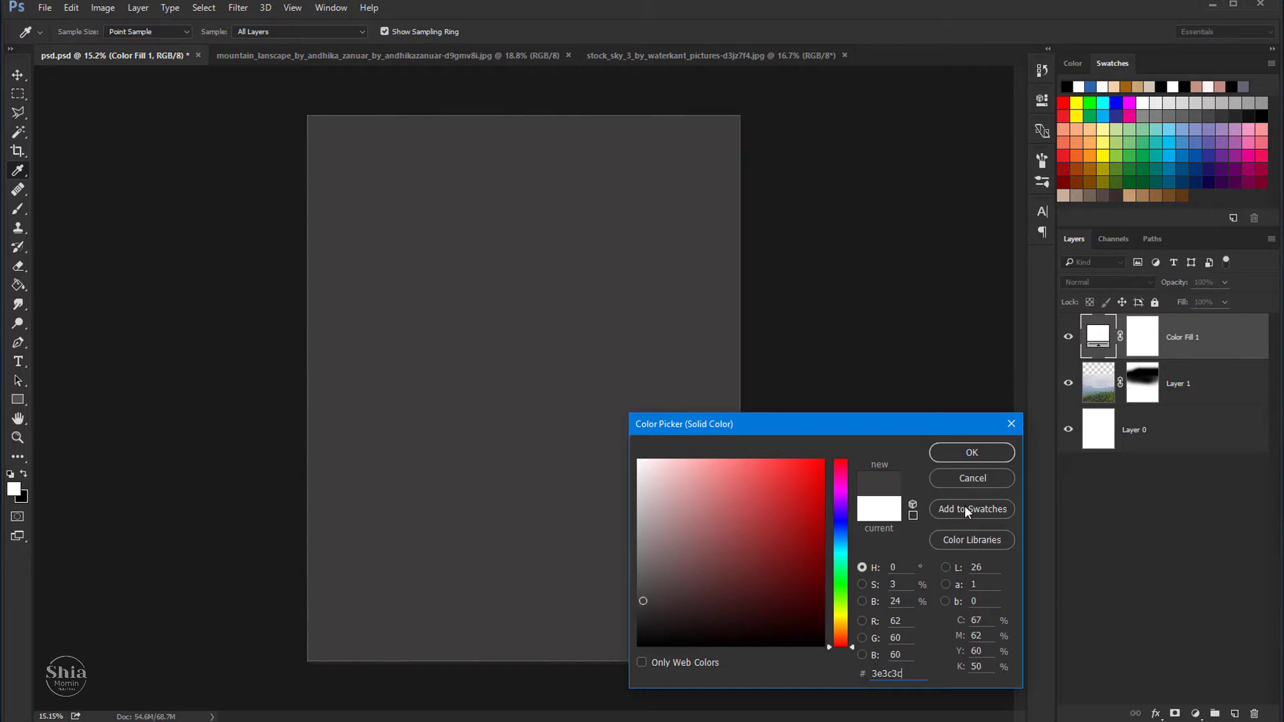
pyautogui.click(971, 453)
pyautogui.moveTo(1192, 338); pyautogui.dragTo(1190, 396)
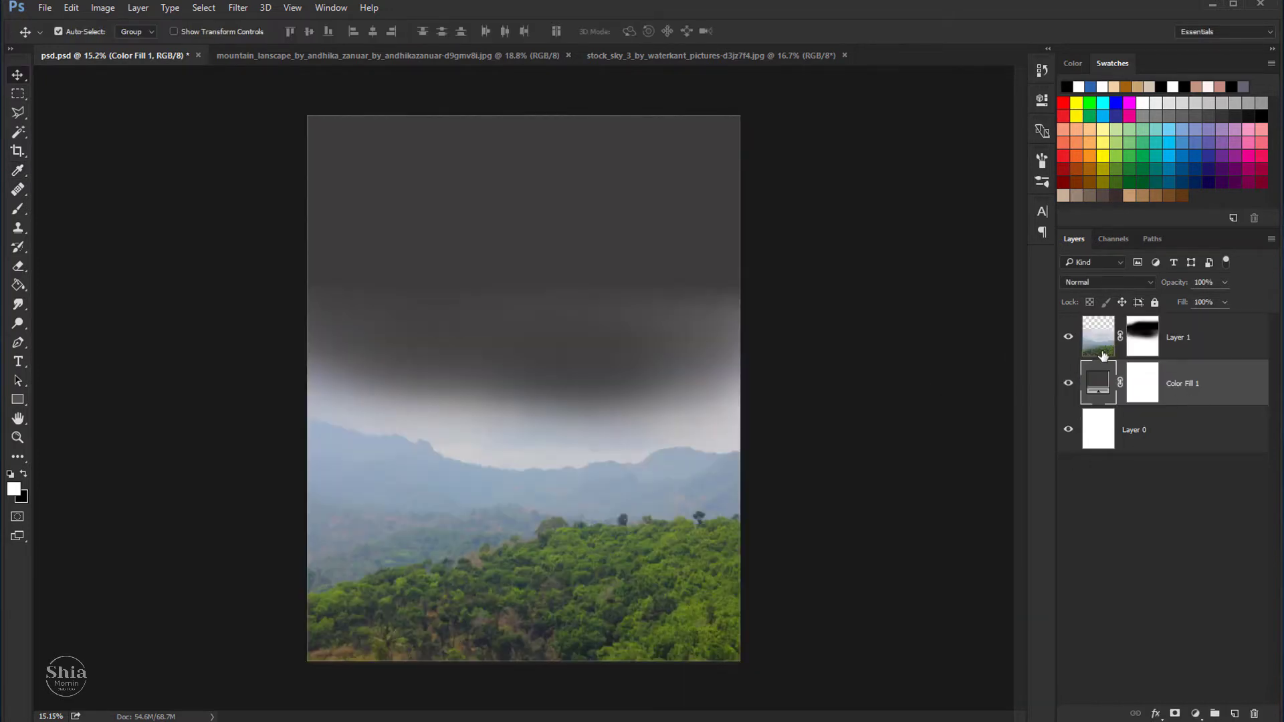
# Step: Paint black on the mountain mask to blend its sky and left horizon into the grey
pyautogui.click(1141, 337)
pyautogui.click(18, 208)
pyautogui.press('x')
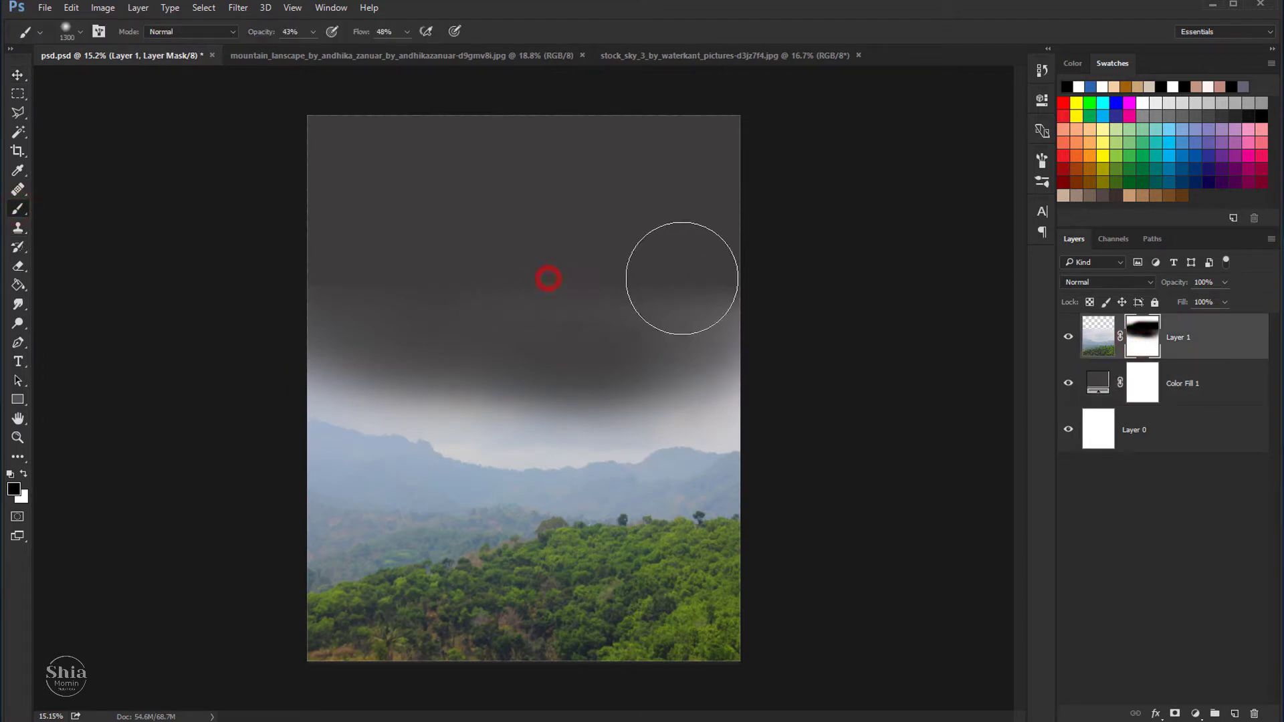
pyautogui.moveTo(682, 278)
pyautogui.mouseDown()
pyautogui.moveTo(436, 362)
pyautogui.moveTo(330, 334)
pyautogui.mouseUp()
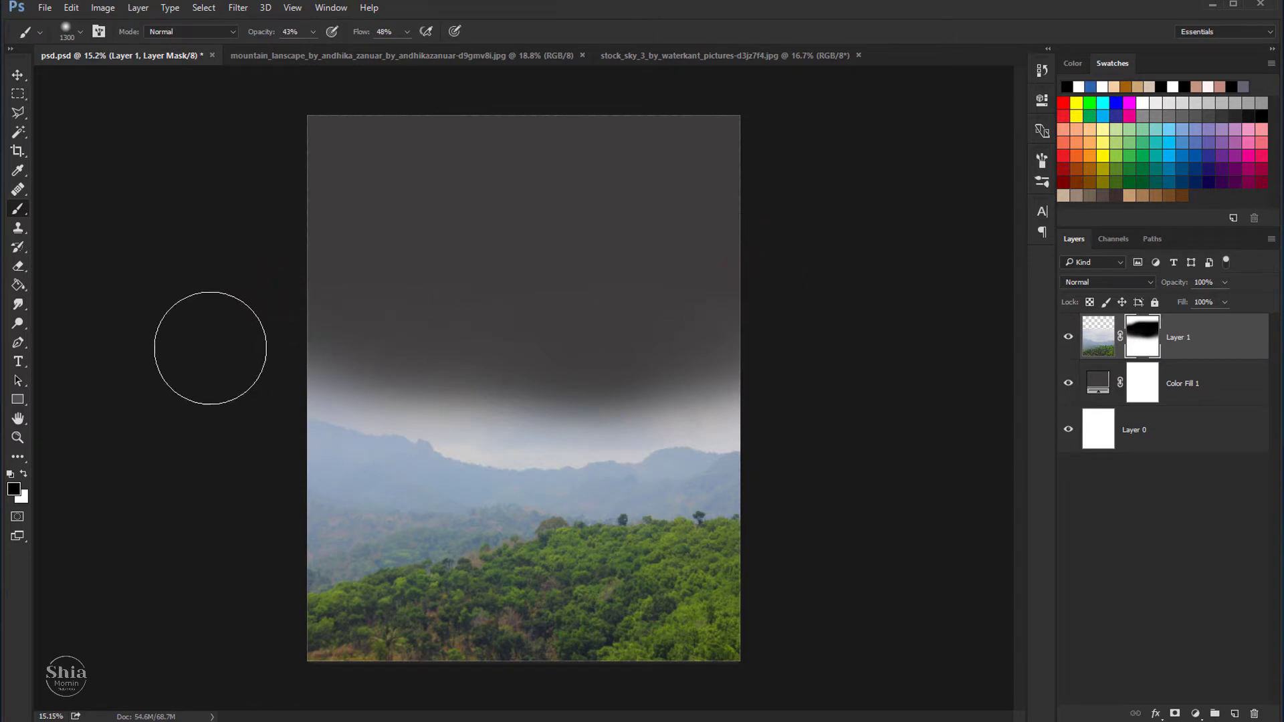
pyautogui.moveTo(210, 347); pyautogui.dragTo(482, 301)
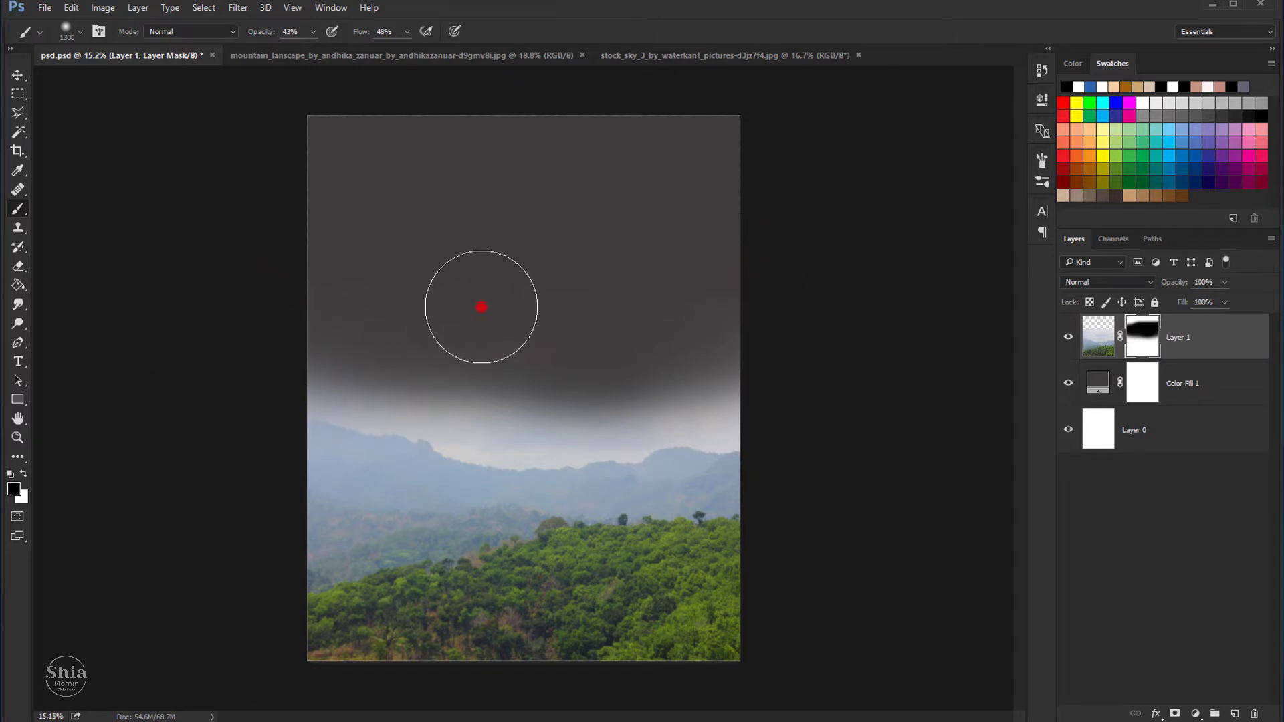
pyautogui.click(18, 76)
pyautogui.scroll(-1, 559, 261)
pyautogui.scroll(2, 558, 260)
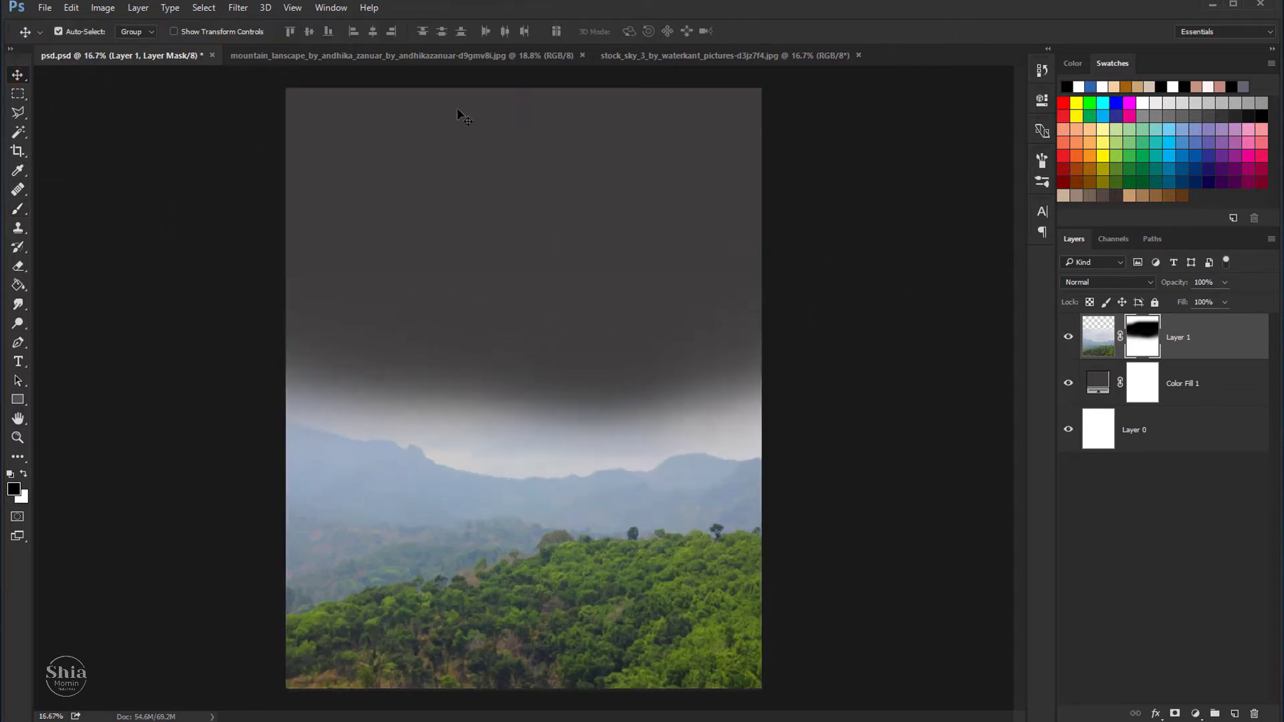
# Step: Bring the stock_sky photo into psd.psd as Layer 2, placed below the mountain layer
pyautogui.click(722, 58)
pyautogui.moveTo(462, 292); pyautogui.dragTo(492, 240)
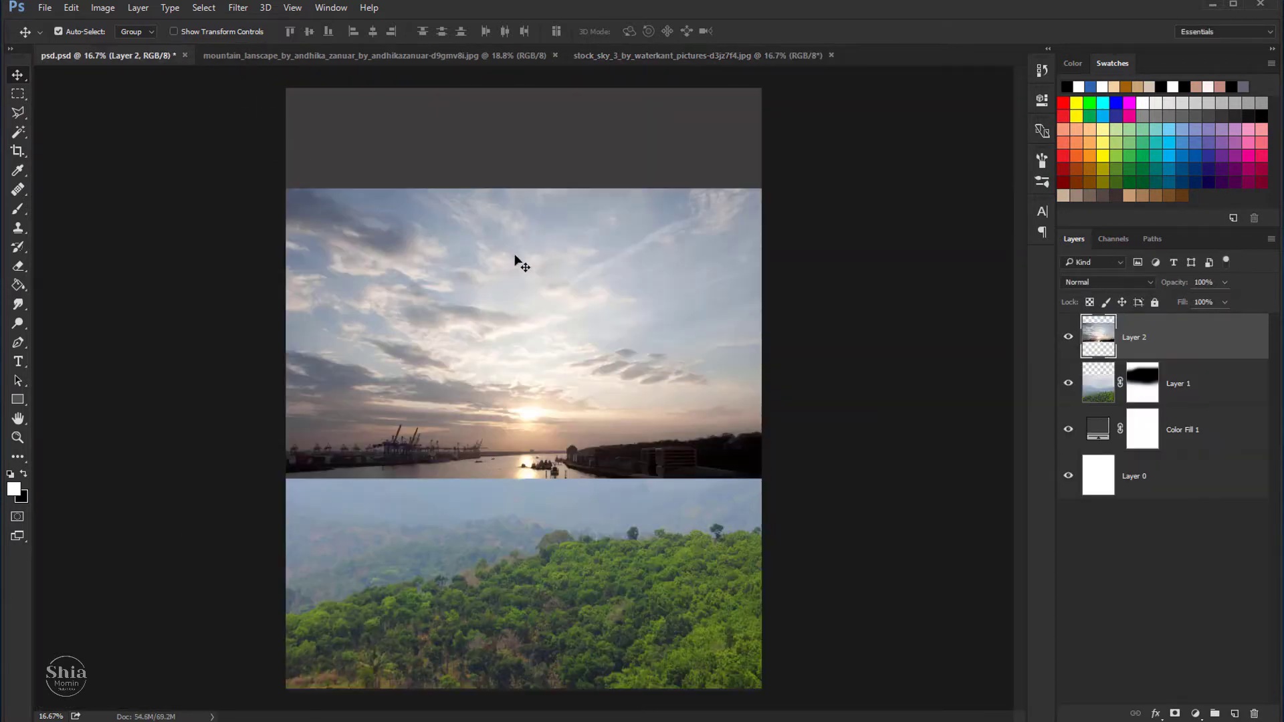
pyautogui.hotkey('ctrl', '0')
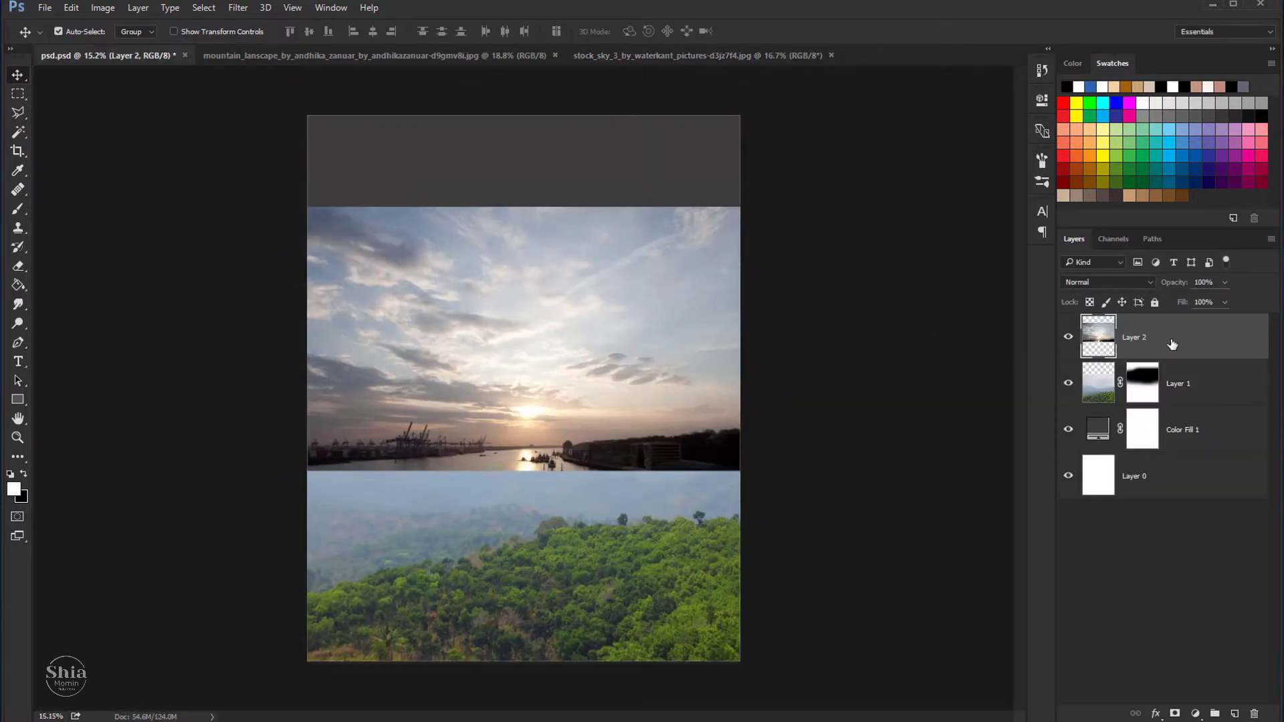
pyautogui.moveTo(1171, 344); pyautogui.dragTo(1178, 409)
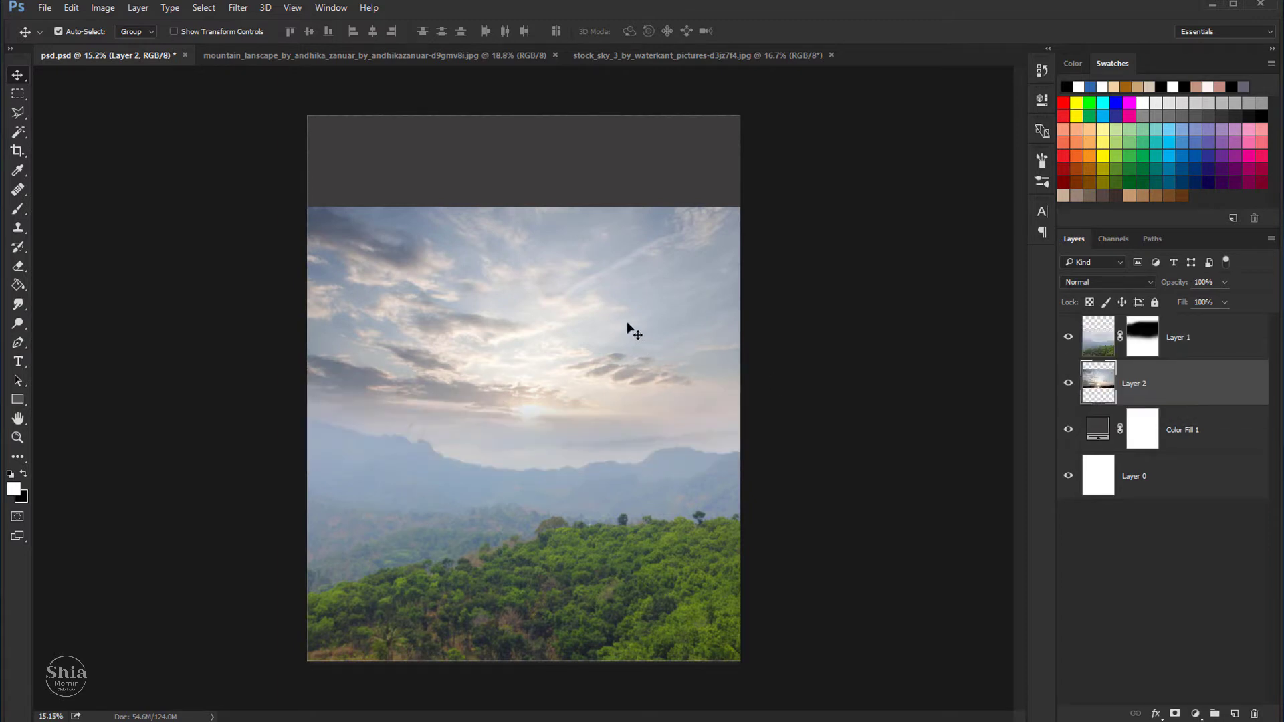
# Step: Stretch the sky to the canvas top, flip it horizontally, and extend it down behind the mountains
pyautogui.hotkey('ctrl', 't')
pyautogui.moveTo(547, 203); pyautogui.dragTo(539, 115)
pyautogui.moveTo(568, 206); pyautogui.dragTo(541, 211)
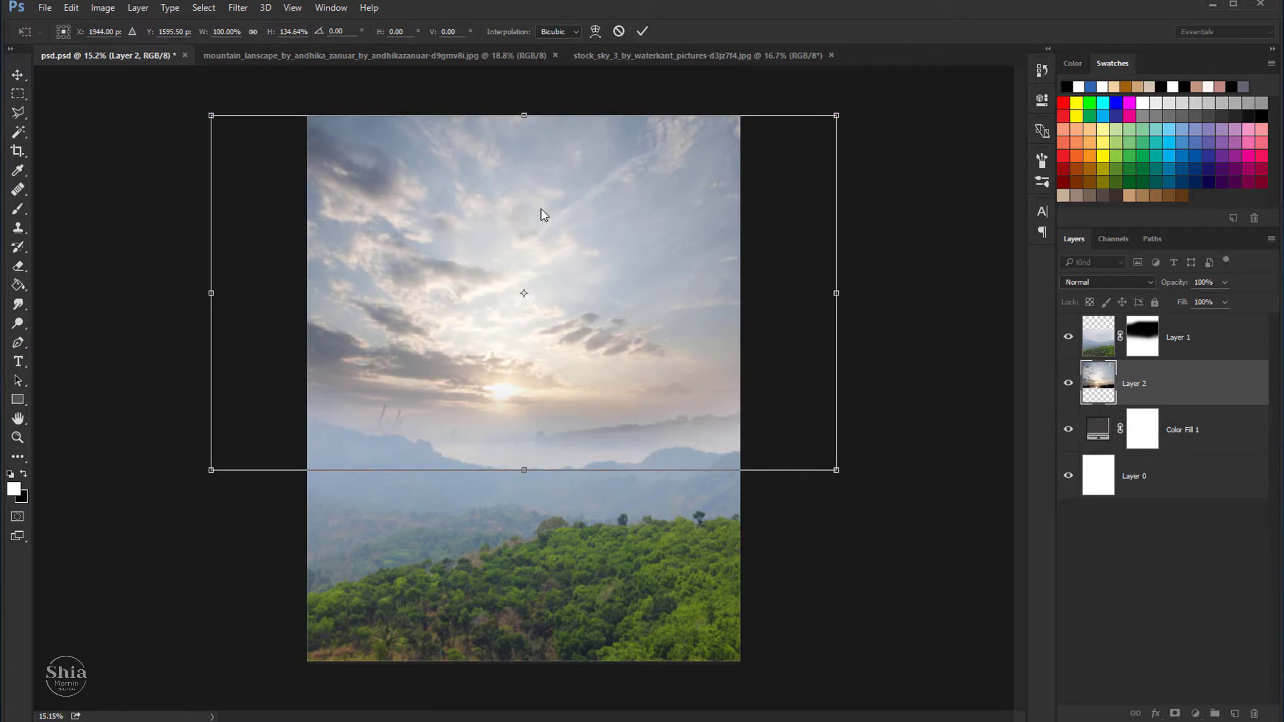
pyautogui.rightClick(543, 213)
pyautogui.click(602, 425)
pyautogui.moveTo(585, 336); pyautogui.dragTo(565, 342)
pyautogui.click(641, 32)
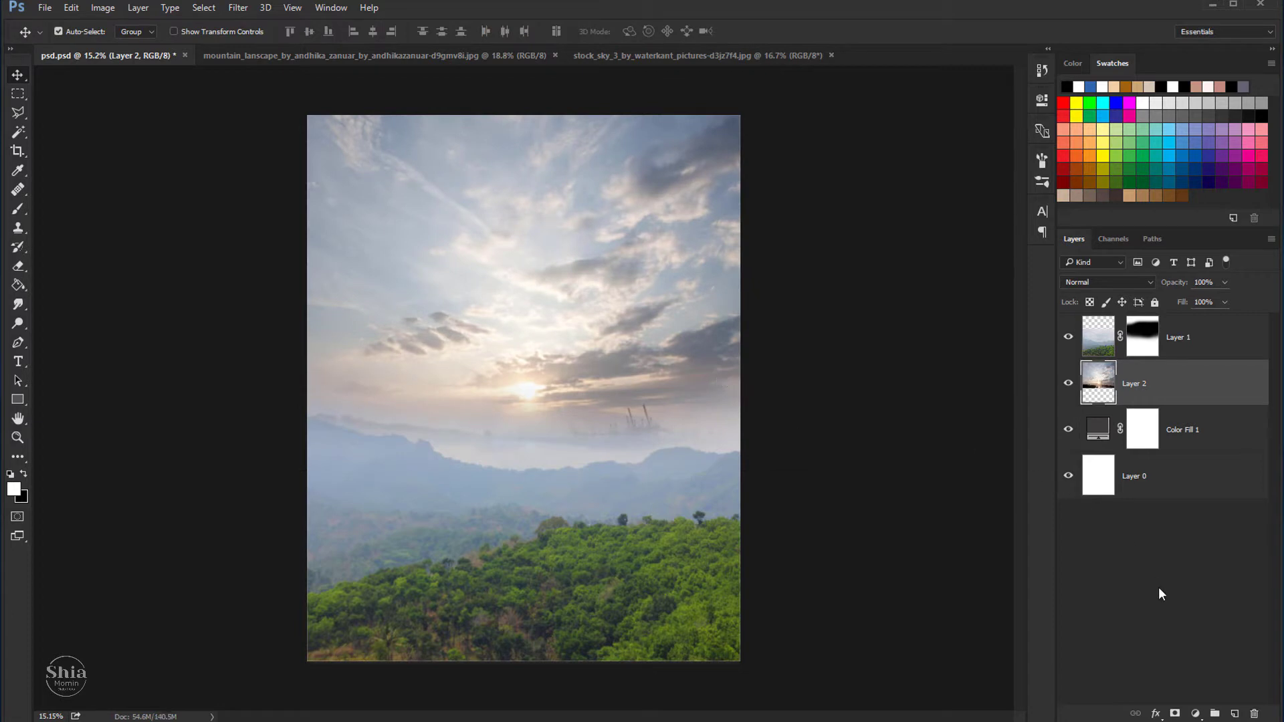
pyautogui.hotkey('ctrl', 't')
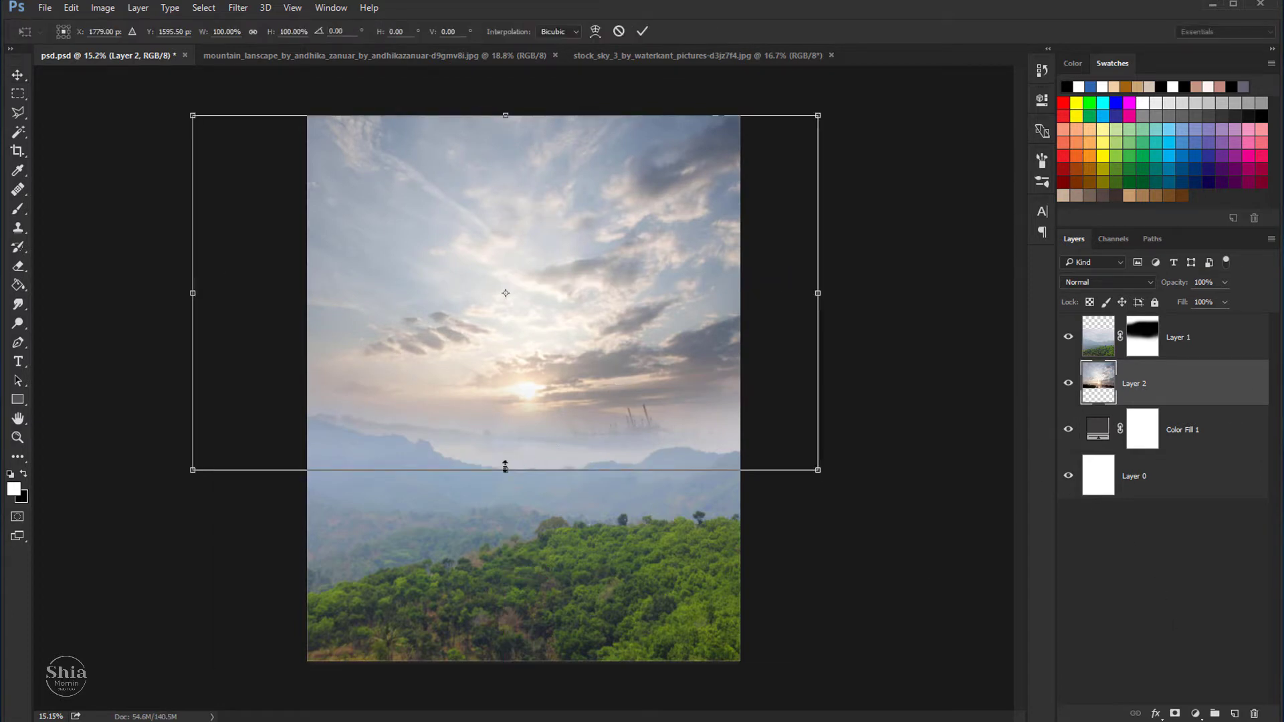
pyautogui.moveTo(505, 467); pyautogui.dragTo(500, 495)
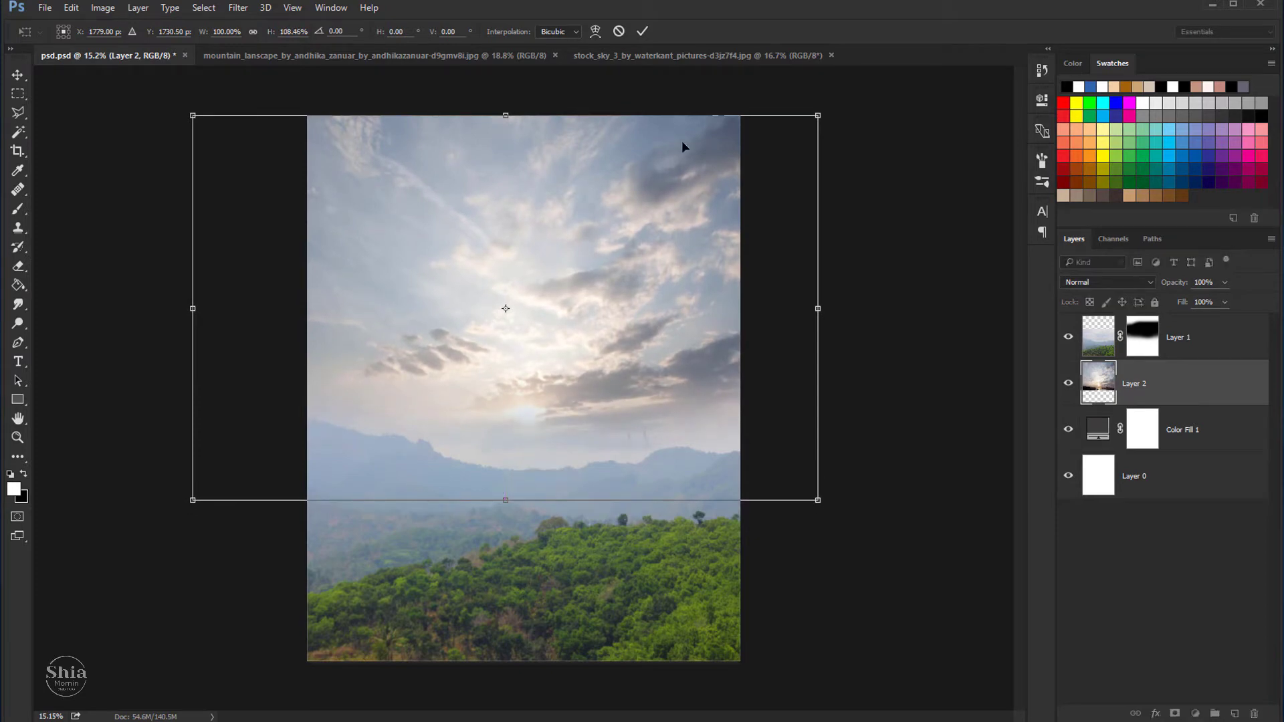
pyautogui.click(642, 31)
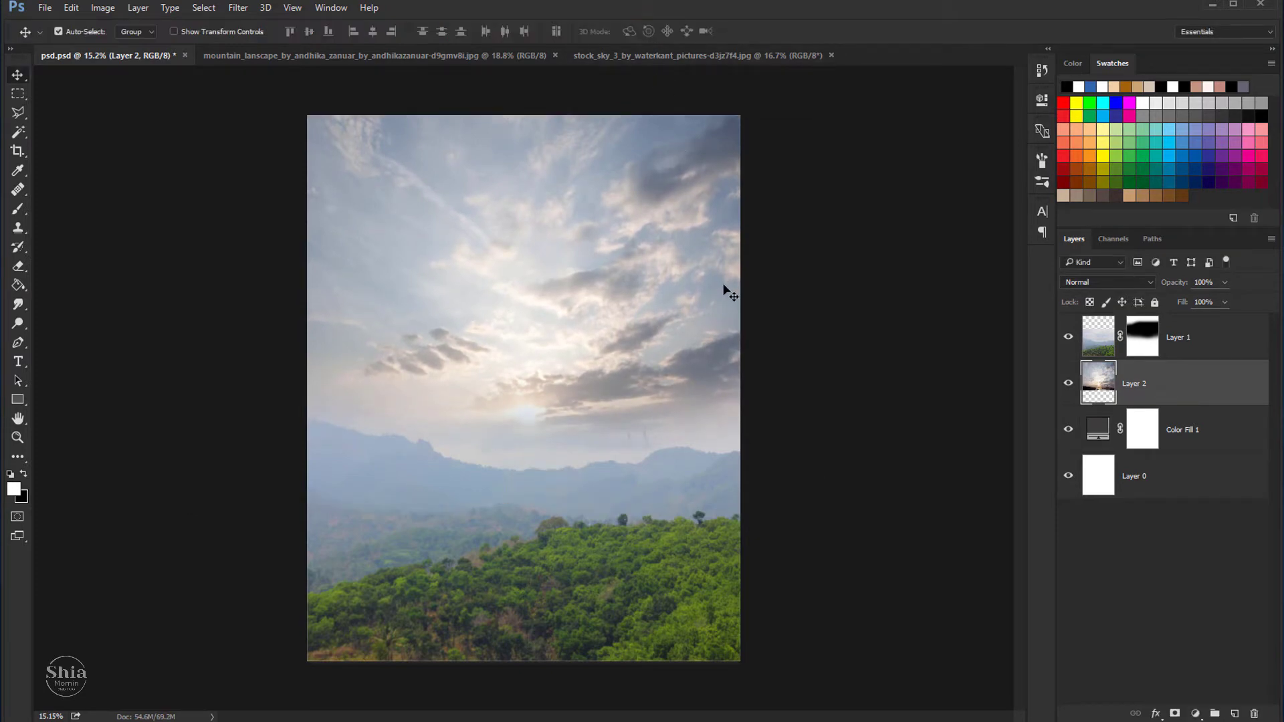
# Step: Add a mask to the sky layer and start painting black over its bottom
pyautogui.click(1174, 713)
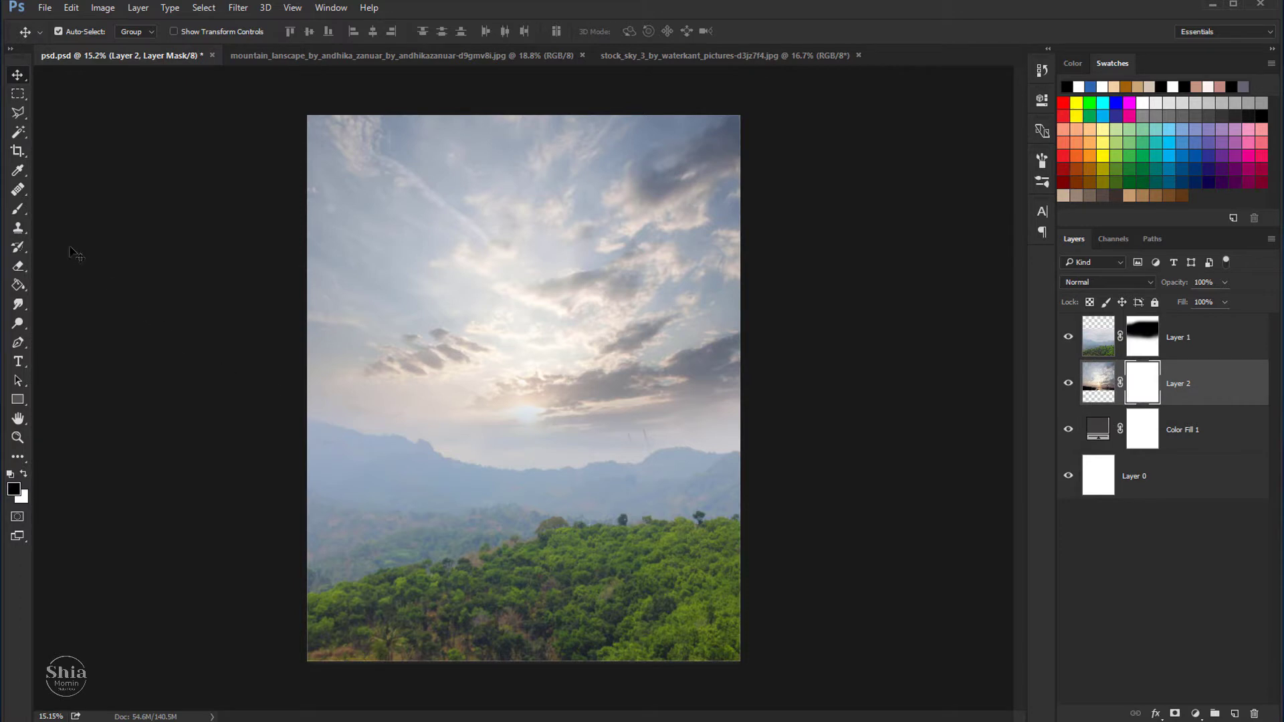
pyautogui.click(20, 209)
pyautogui.click(467, 510)
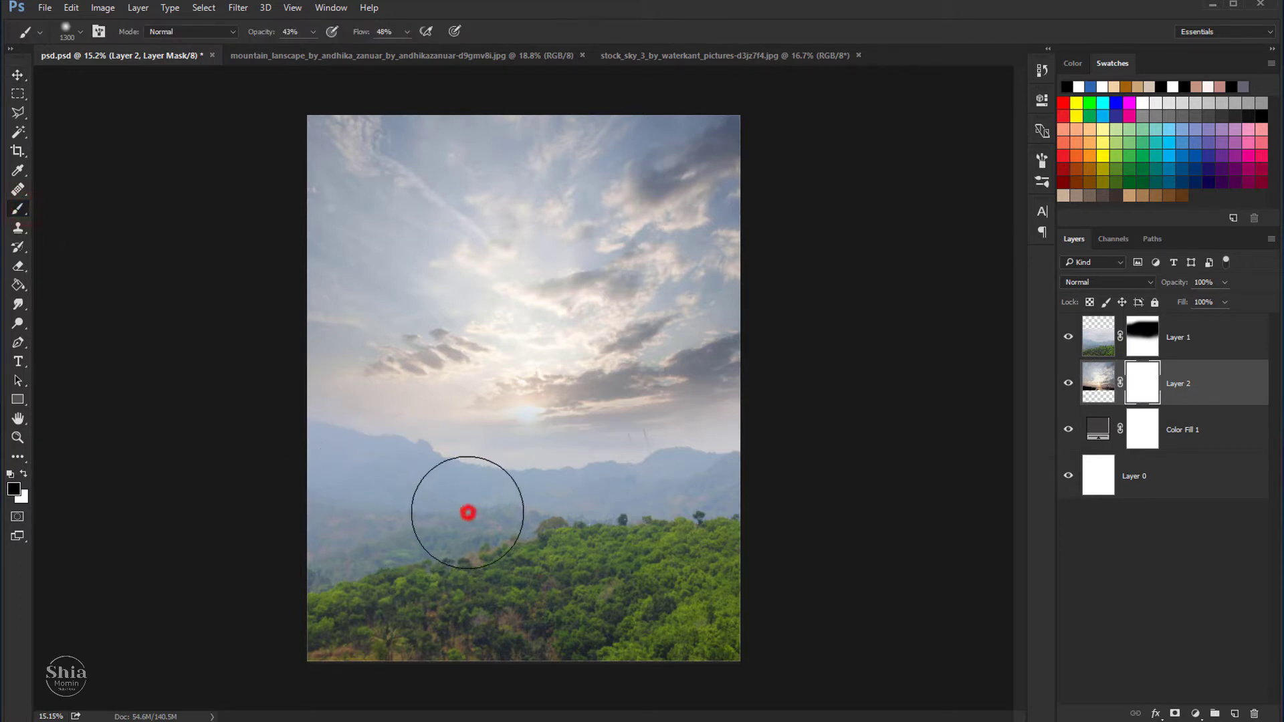
pyautogui.click(415, 543)
pyautogui.click(329, 571)
pyautogui.click(577, 568)
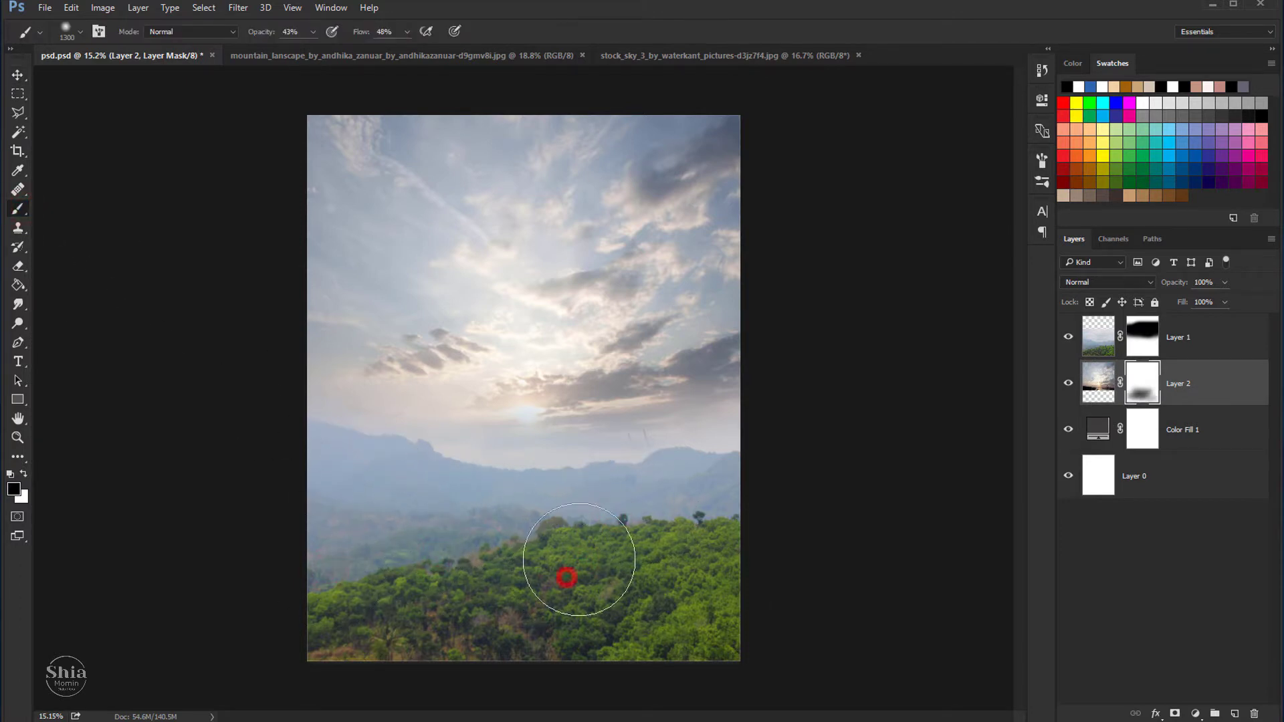
# Step: With the mountain layer hidden, mask out the harbour strip and cranes below the sunset
pyautogui.click(1068, 336)
pyautogui.click(608, 531)
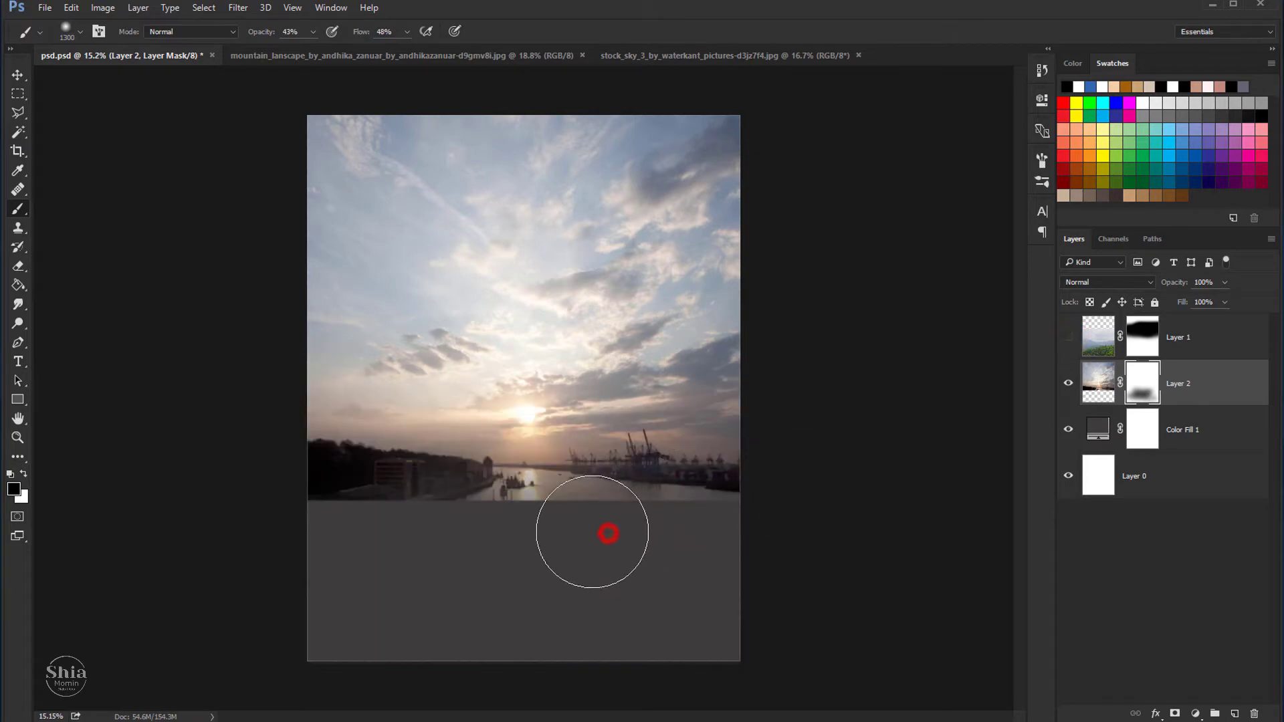
pyautogui.click(427, 520)
pyautogui.click(324, 507)
pyautogui.click(501, 510)
pyautogui.click(688, 519)
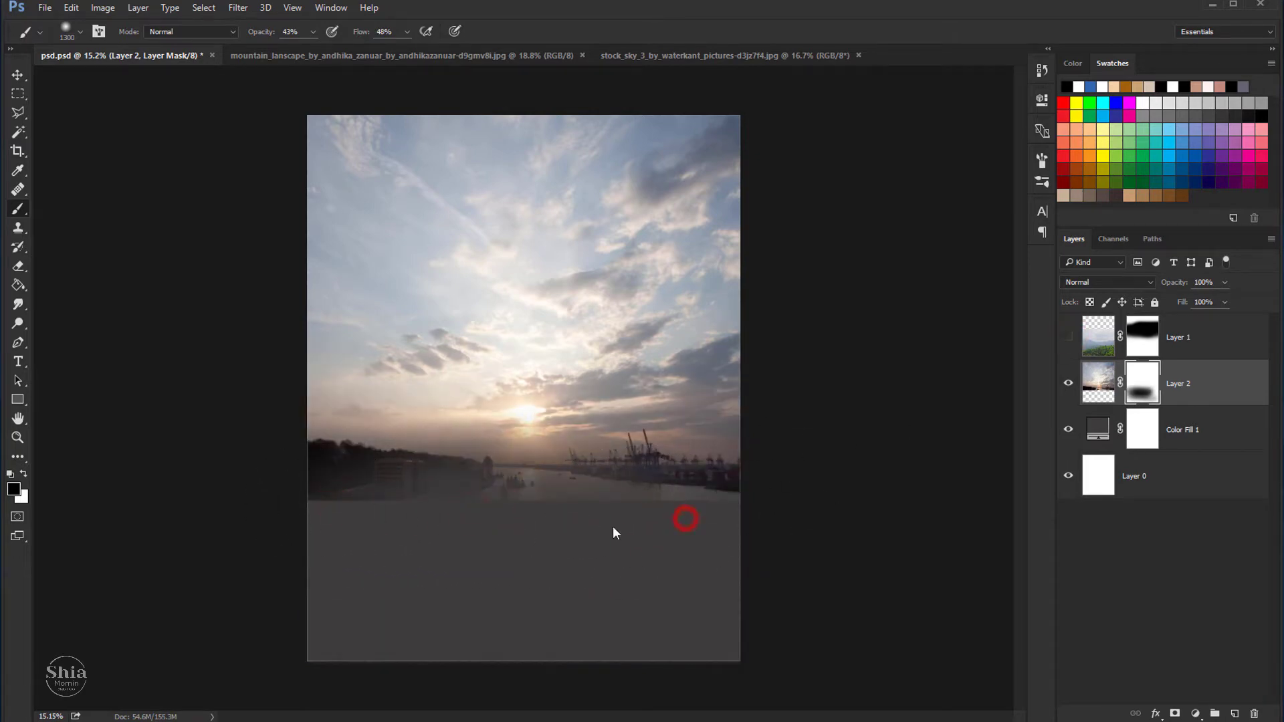
pyautogui.click(736, 496)
pyautogui.click(511, 517)
pyautogui.click(716, 478)
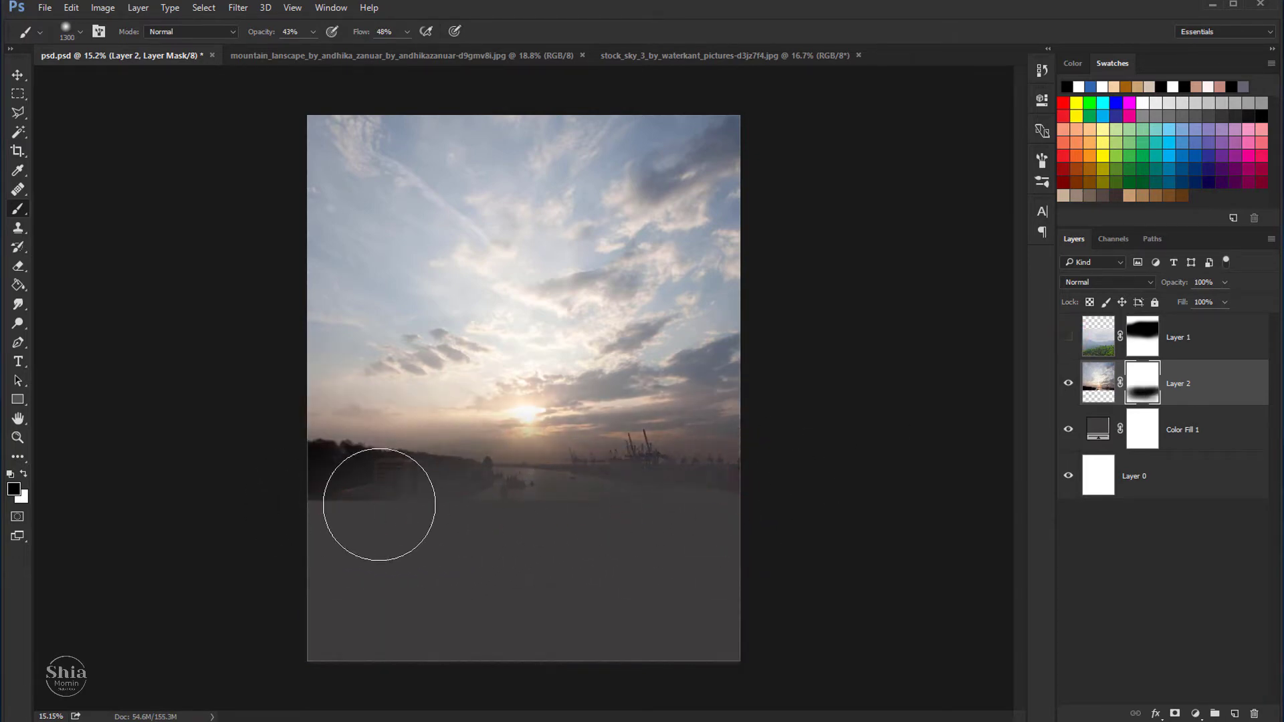
# Step: Further fade the left and right harbour edges, then show and select the mountain layer
pyautogui.click(275, 510)
pyautogui.click(443, 515)
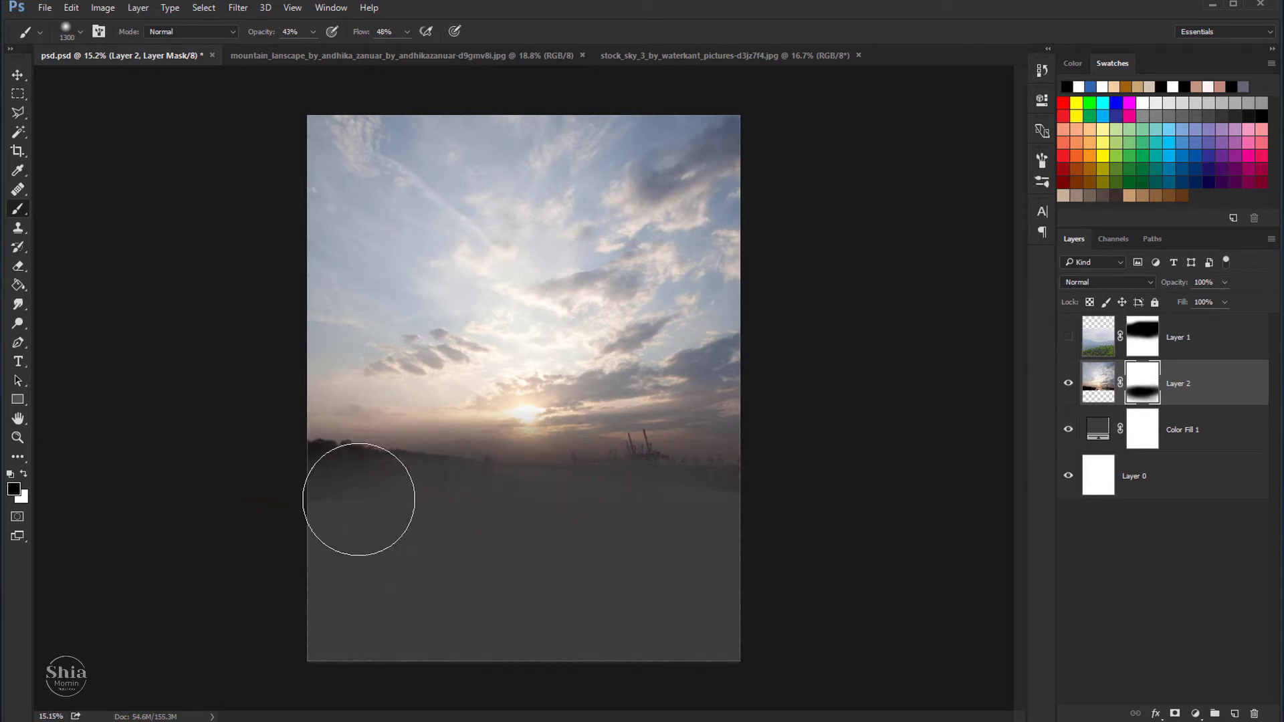
pyautogui.click(324, 502)
pyautogui.click(676, 524)
pyautogui.click(778, 503)
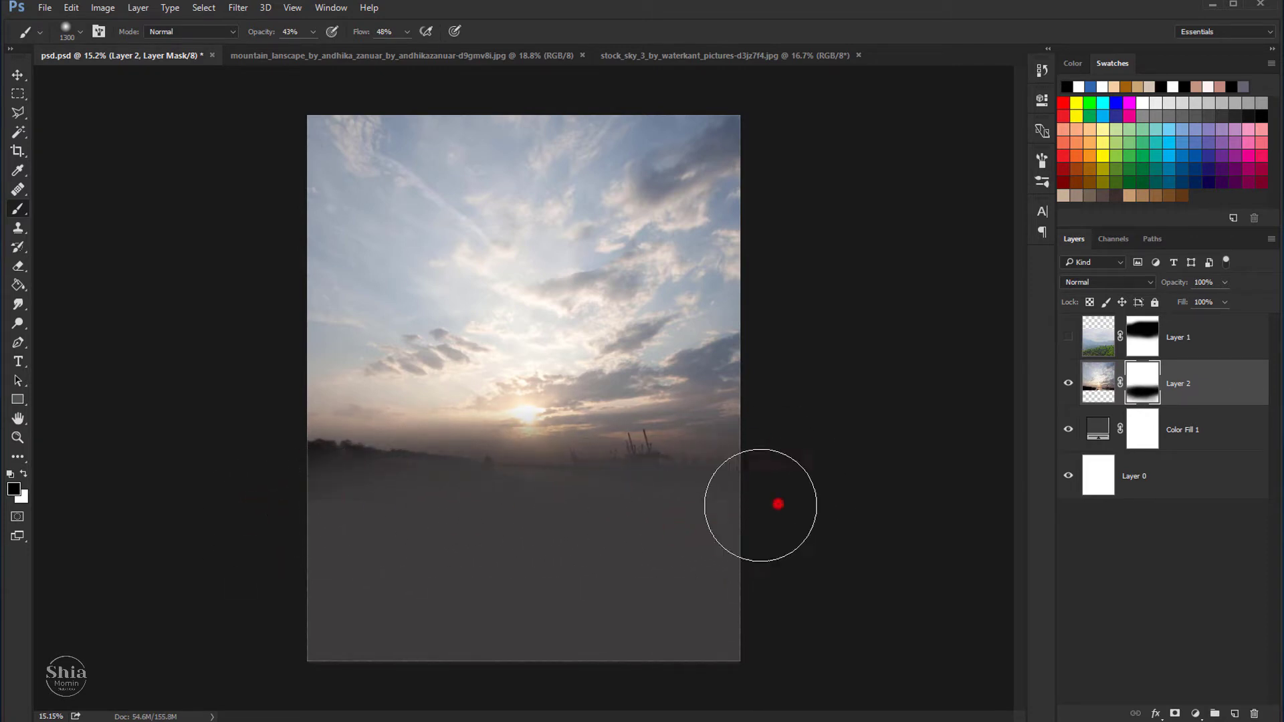
pyautogui.click(303, 476)
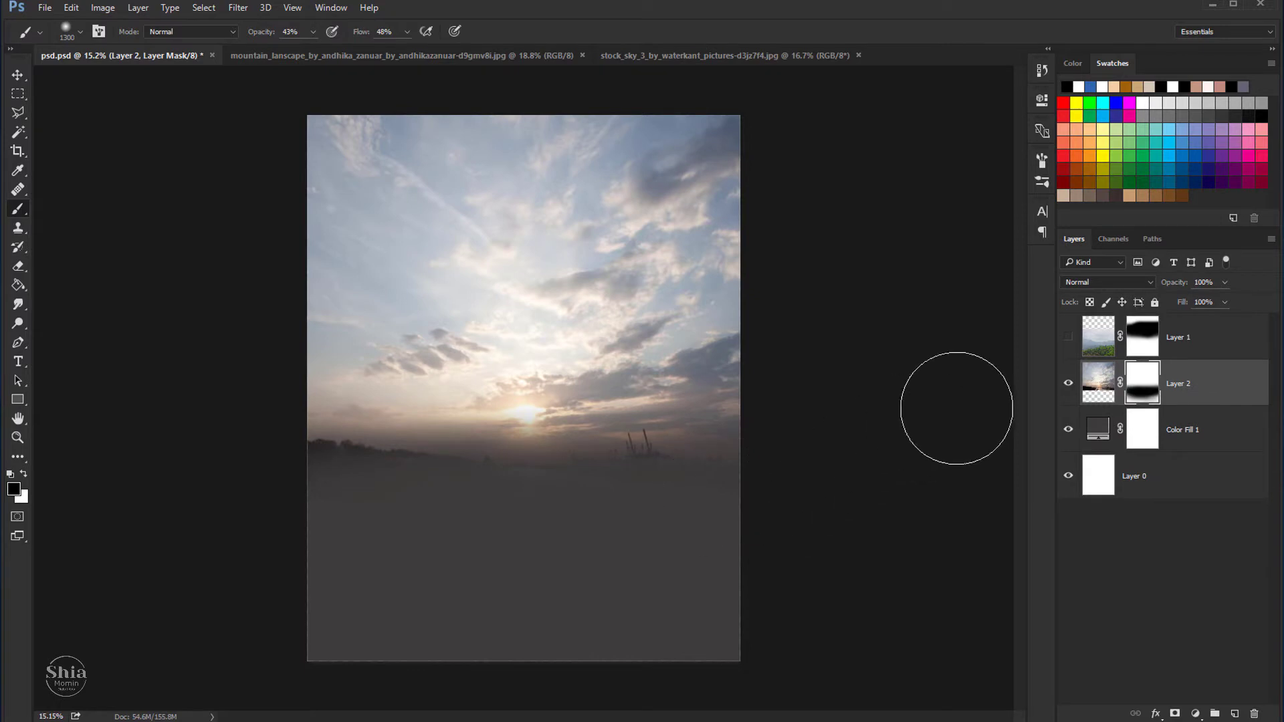
pyautogui.click(1069, 337)
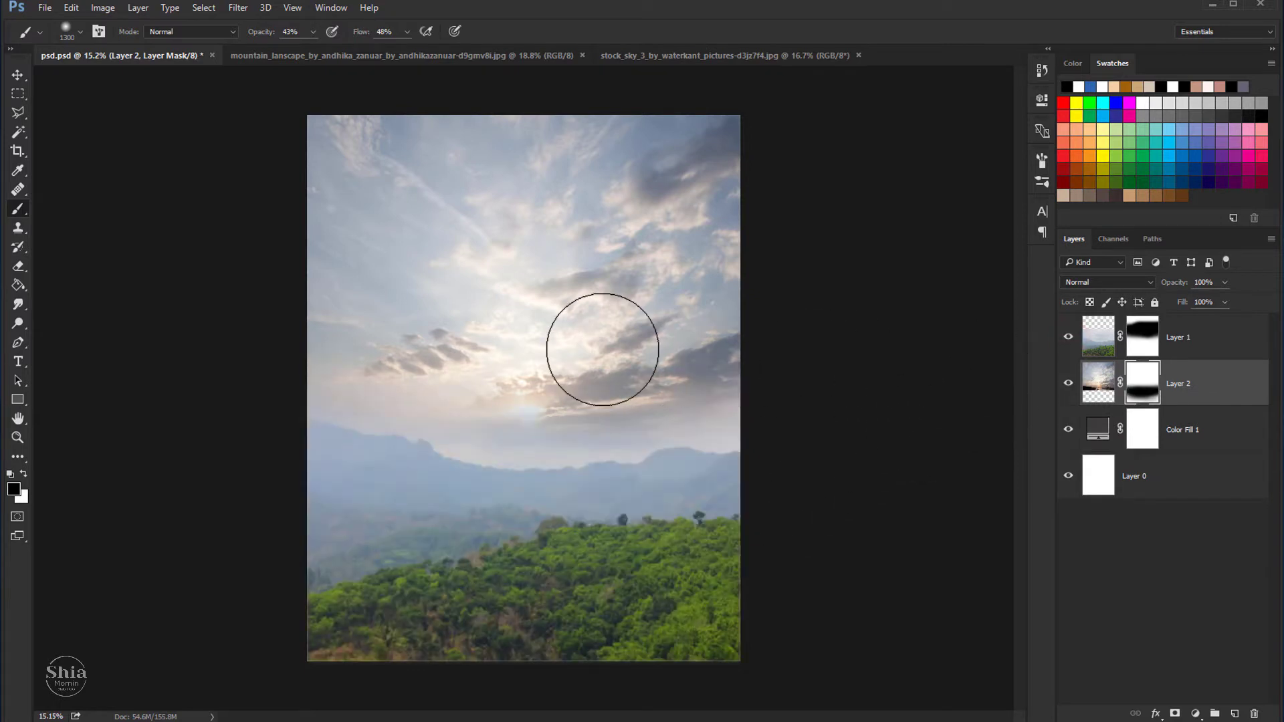
pyautogui.click(18, 75)
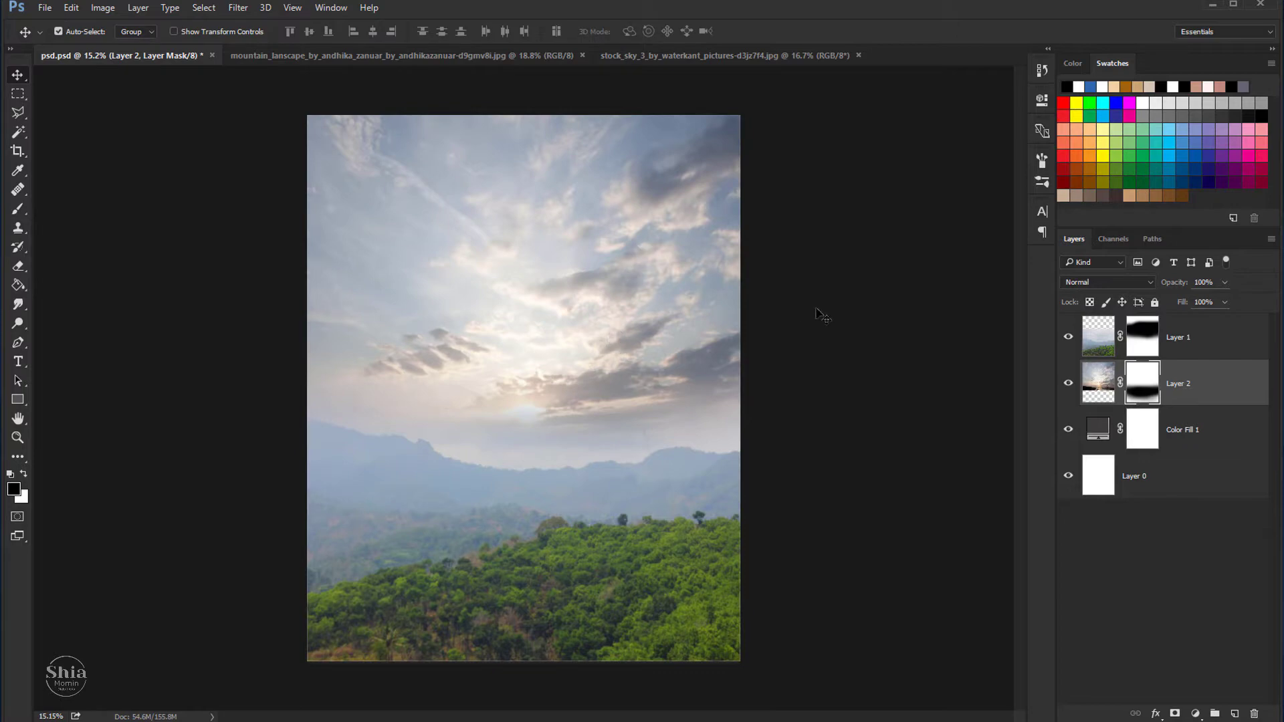
pyautogui.click(1210, 351)
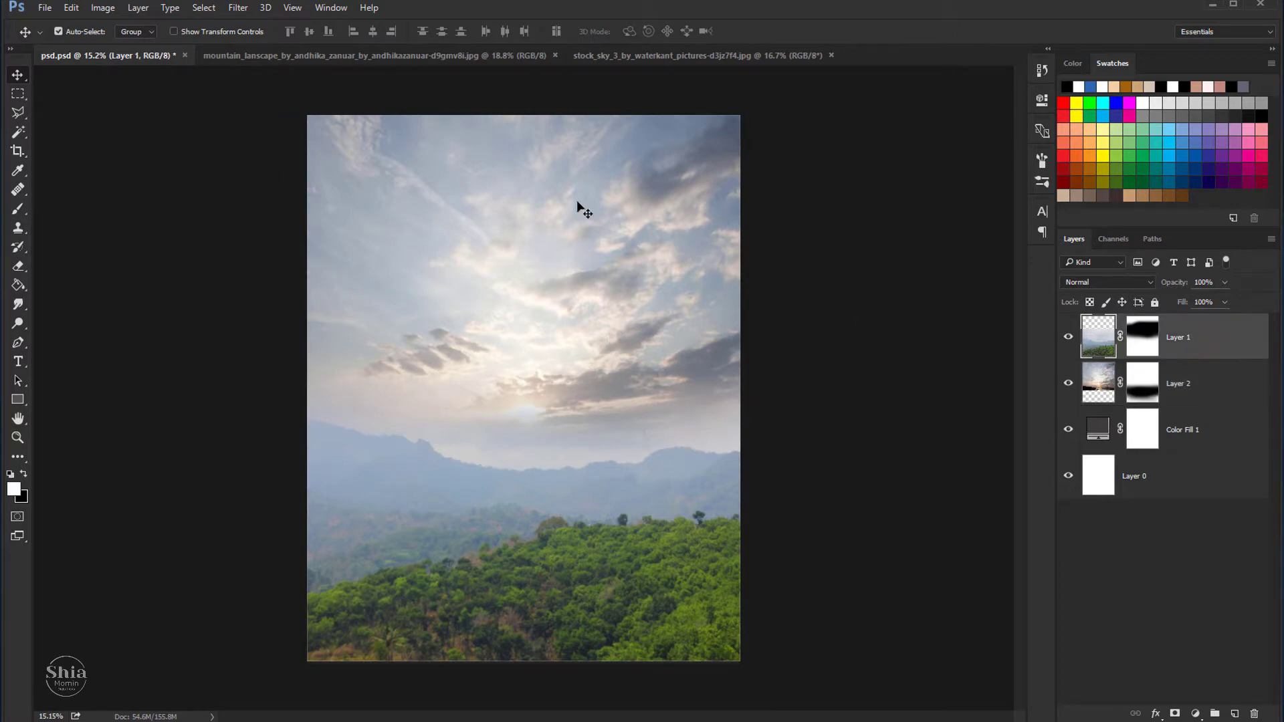
# Step: Close the mountain_lanscape and stock_sky source photo tabs
pyautogui.click(458, 61)
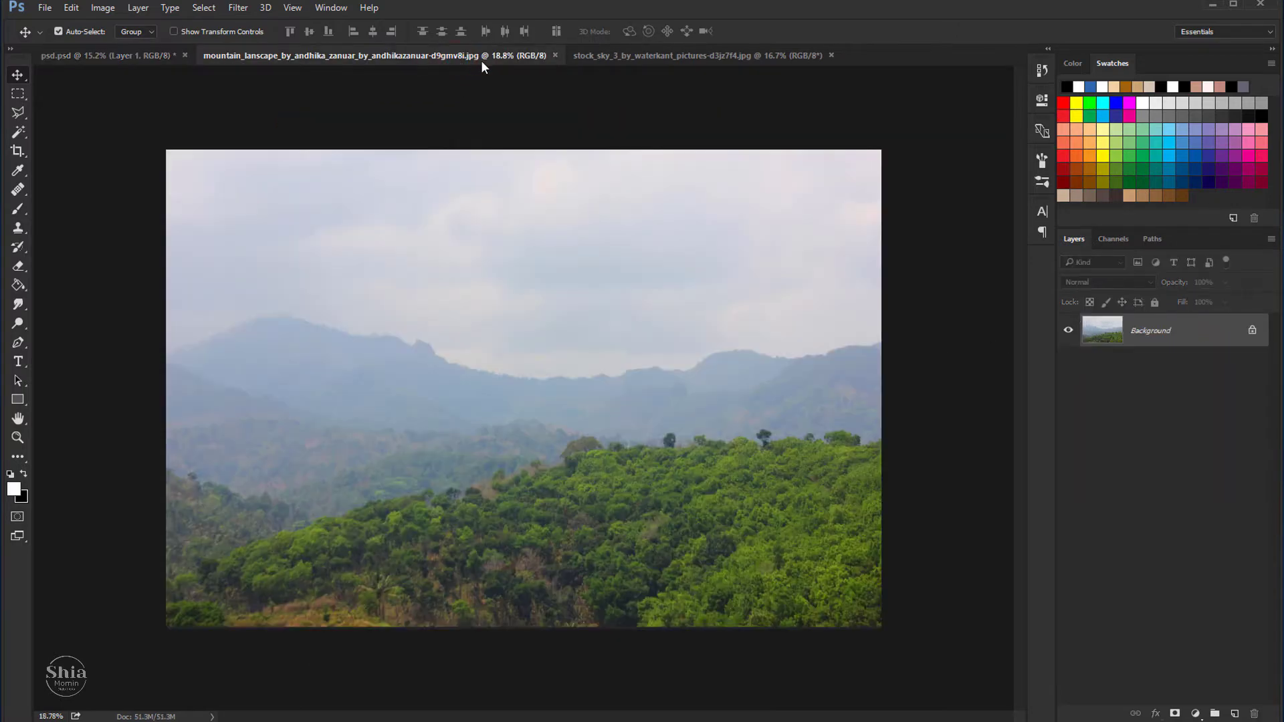
pyautogui.click(554, 55)
pyautogui.click(421, 59)
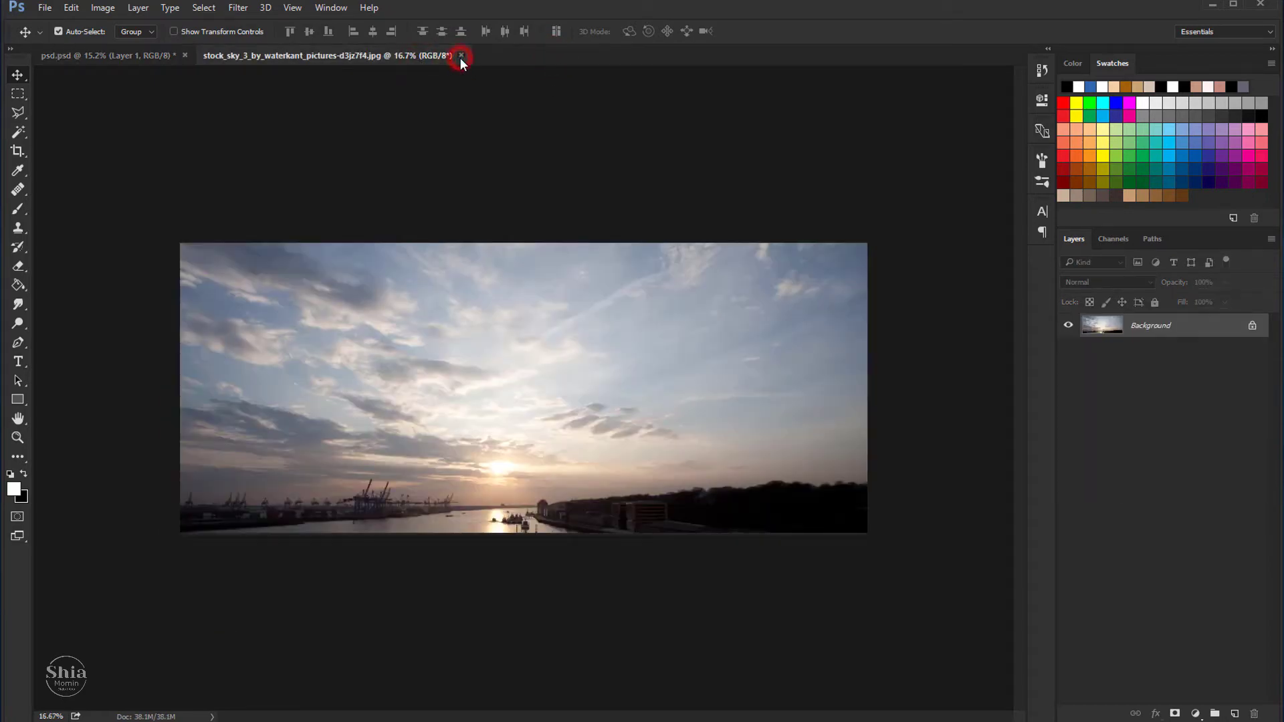
pyautogui.click(460, 55)
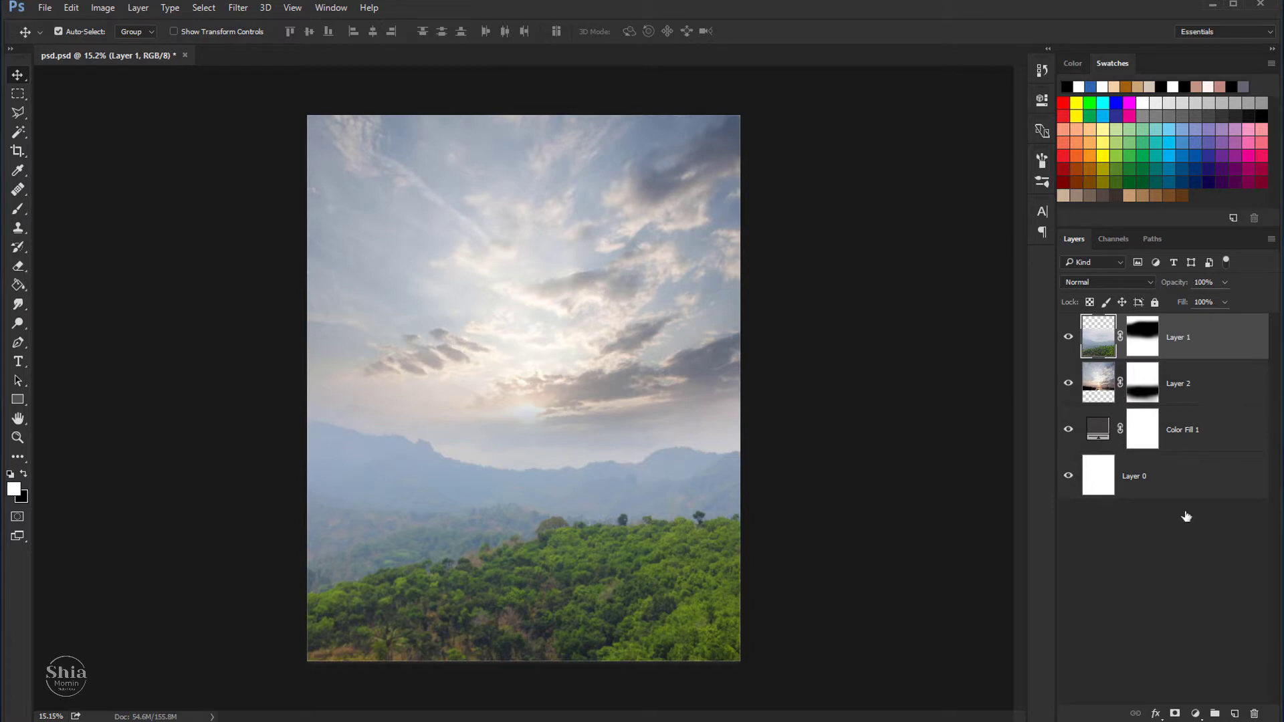
# Step: Add a Curves layer clipped to Layer 1, lowering the top point and bowing the curve down
pyautogui.click(1196, 713)
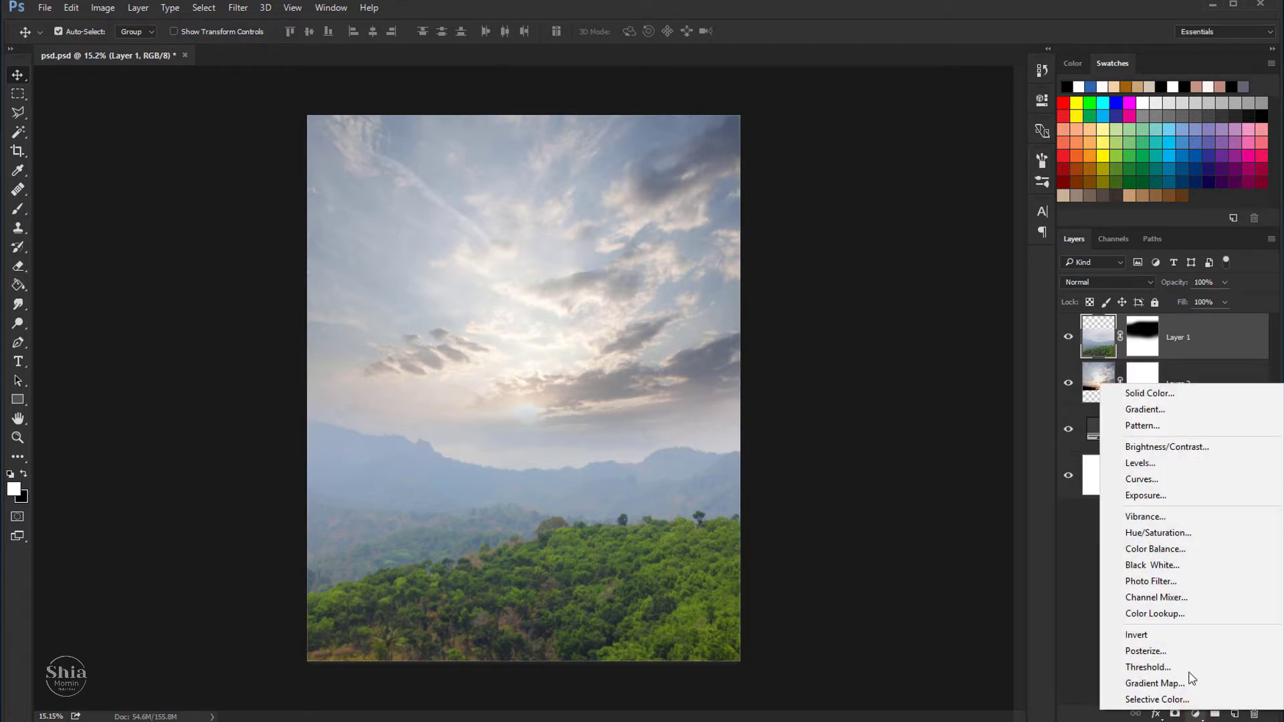
pyautogui.click(1137, 481)
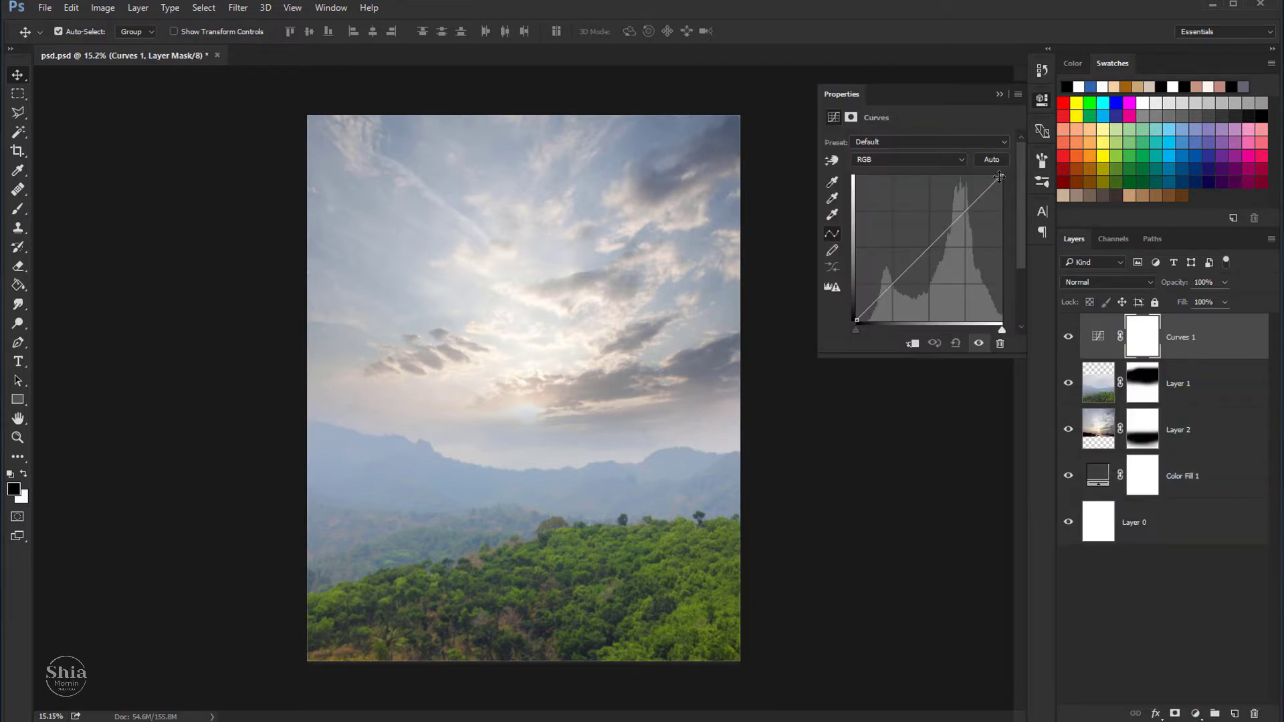
pyautogui.moveTo(999, 176); pyautogui.dragTo(1000, 213)
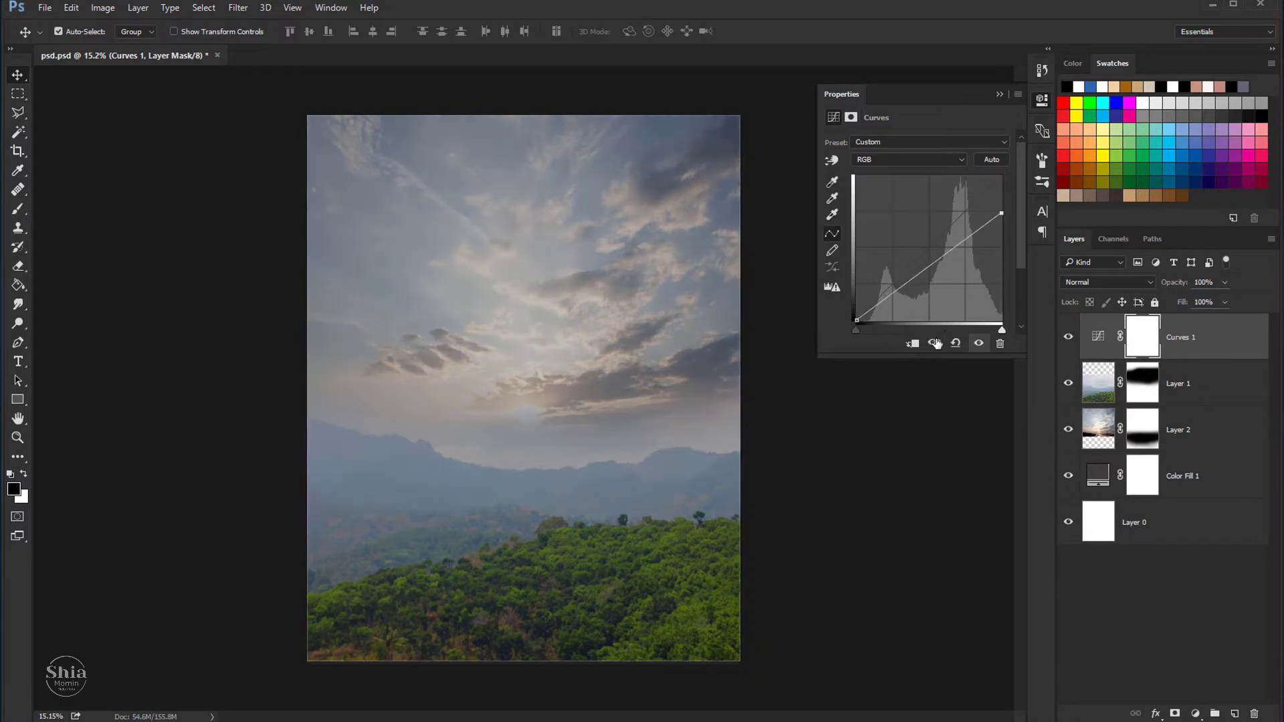
pyautogui.click(914, 343)
pyautogui.moveTo(924, 272); pyautogui.dragTo(930, 279)
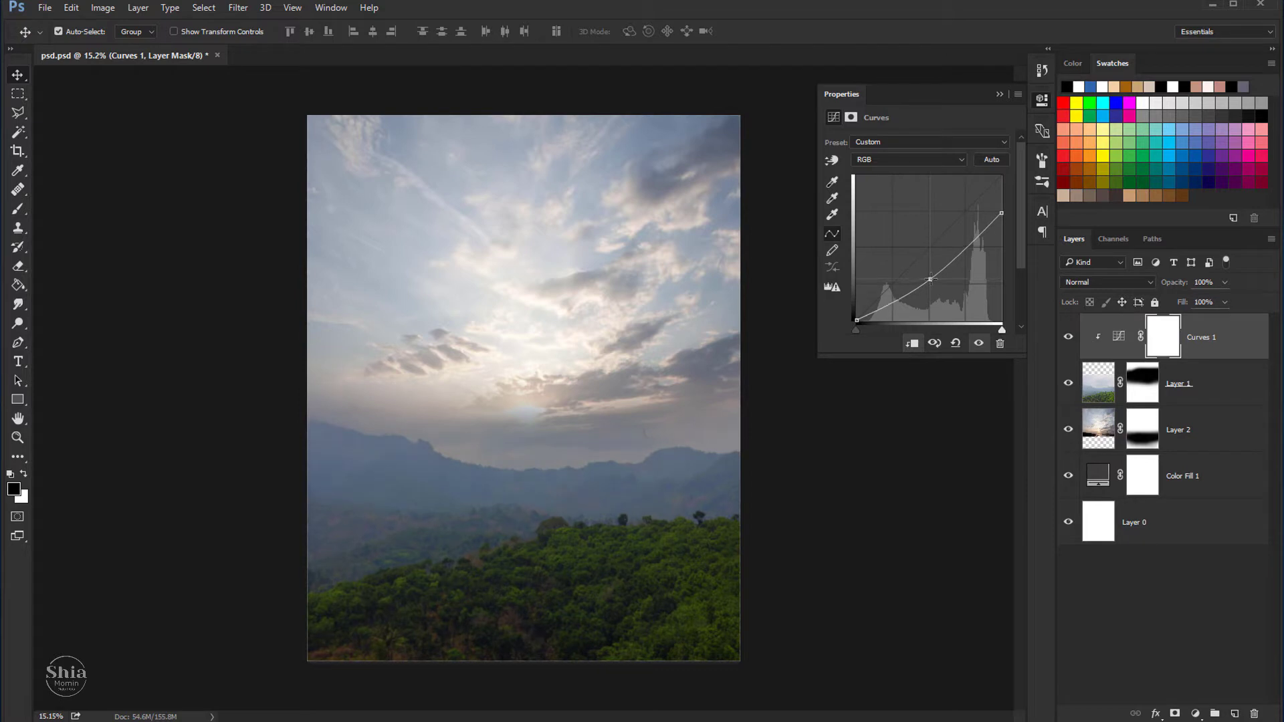
pyautogui.click(998, 96)
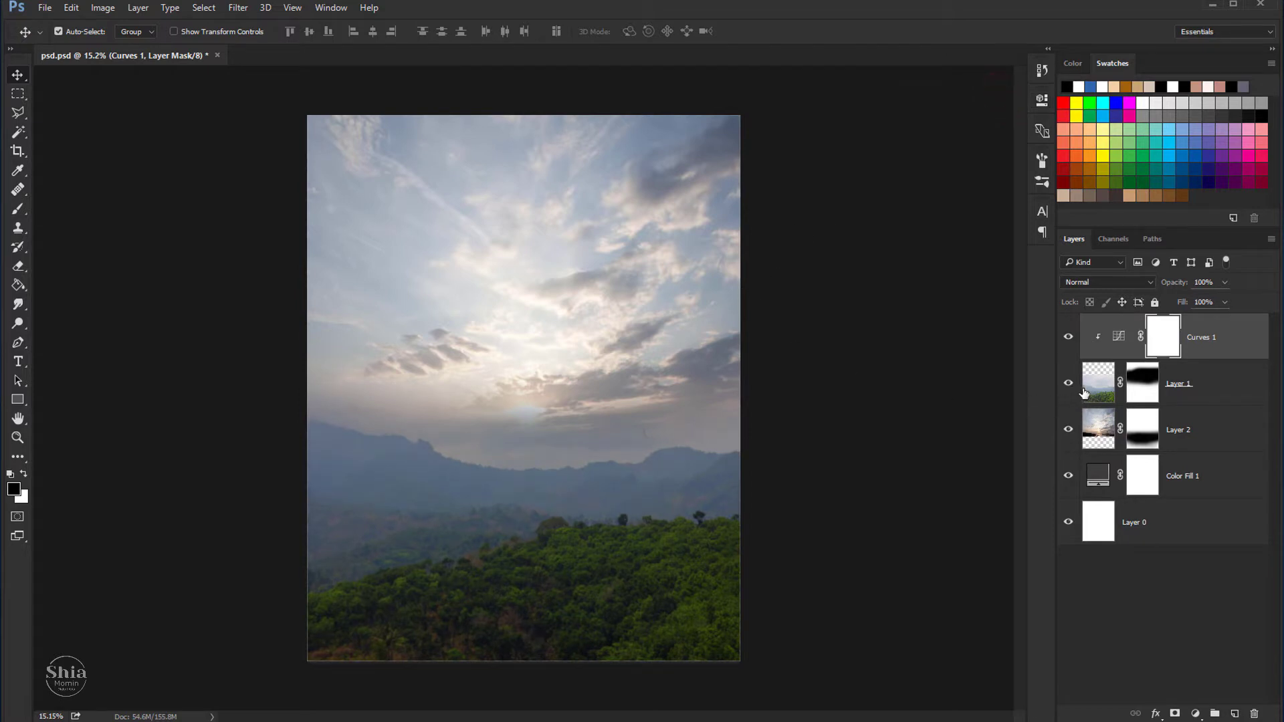
pyautogui.click(1090, 391)
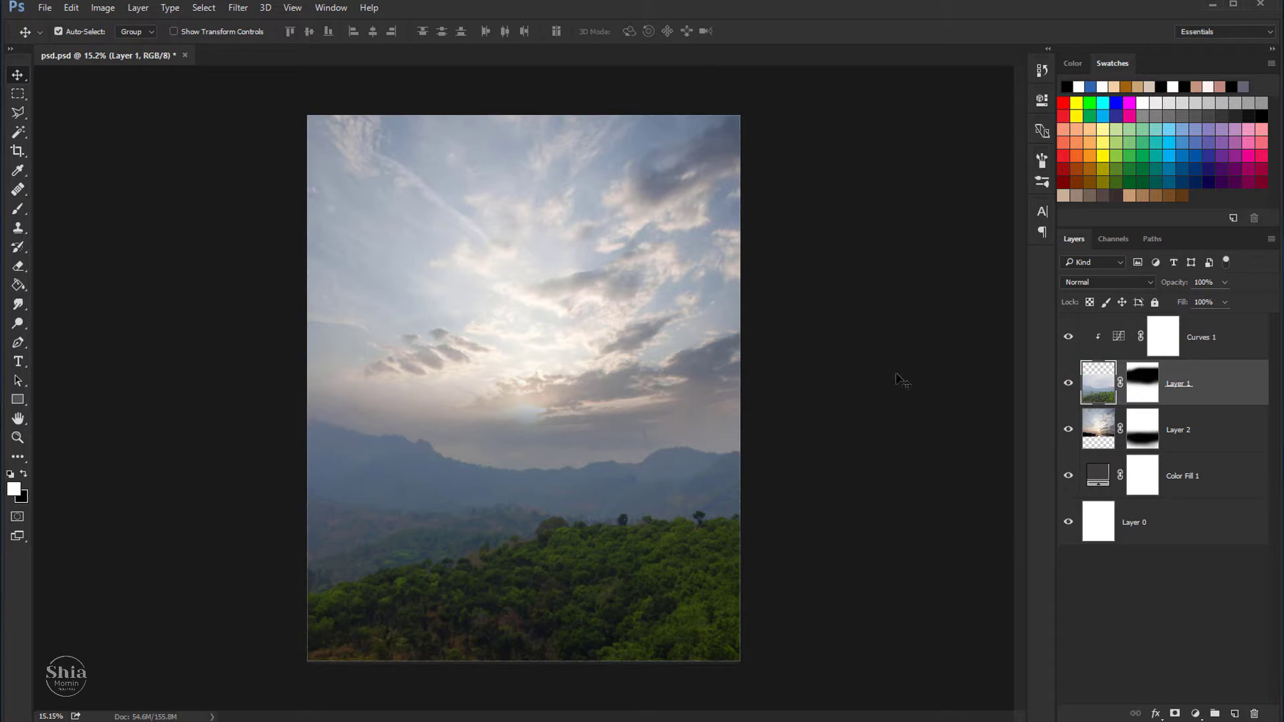
# Step: Color-balance Layer 1's highlights to Red +8 and Blue −9 with Ctrl+B
pyautogui.hotkey('ctrl', 'b')
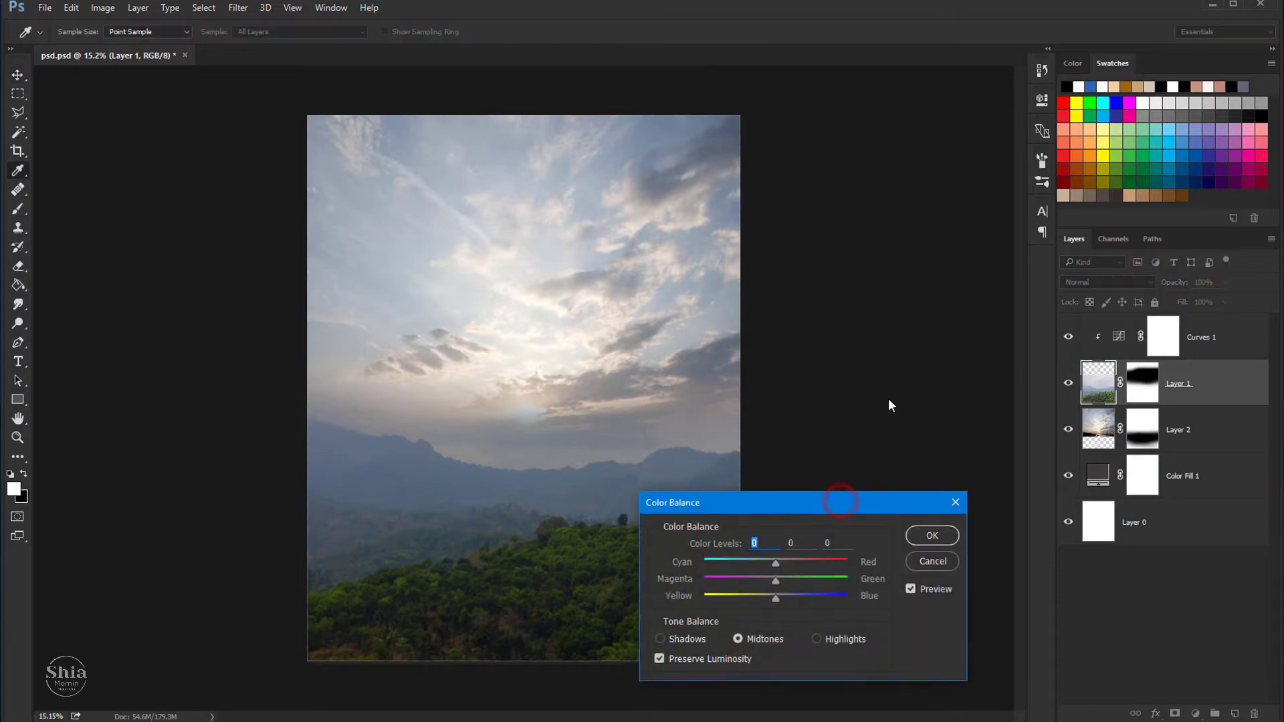
pyautogui.click(889, 509)
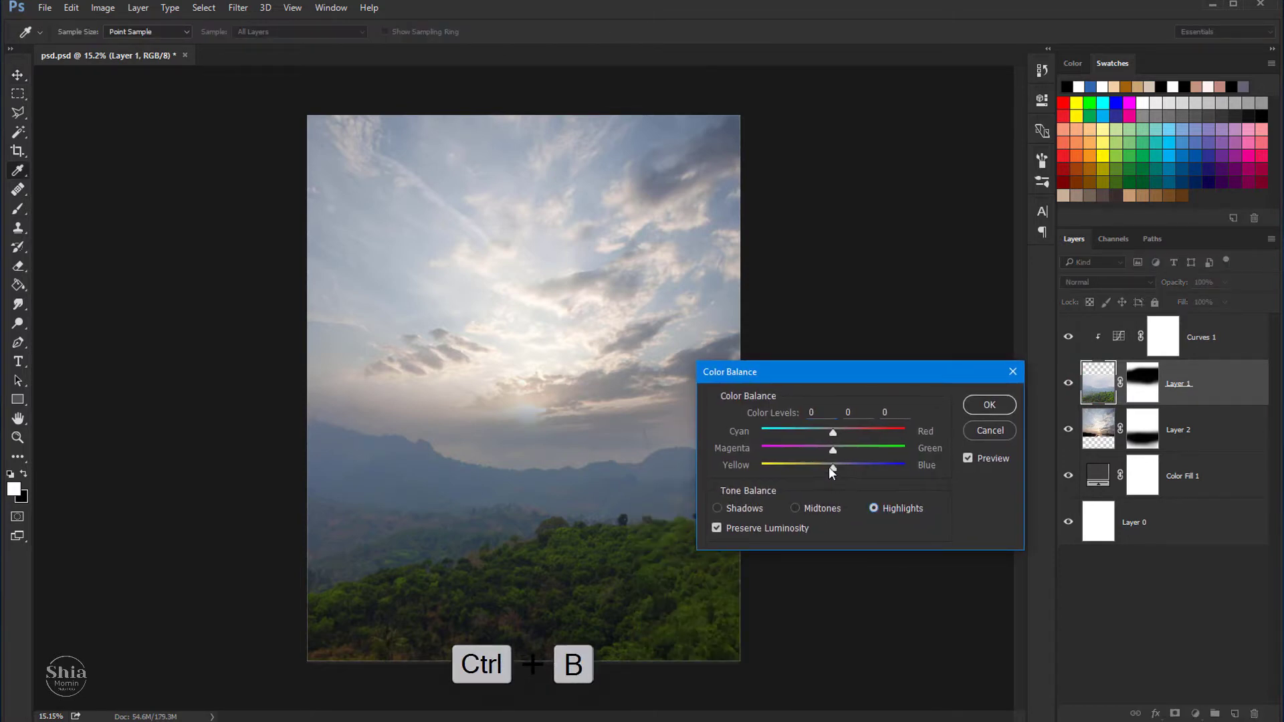
pyautogui.moveTo(829, 466); pyautogui.dragTo(827, 467)
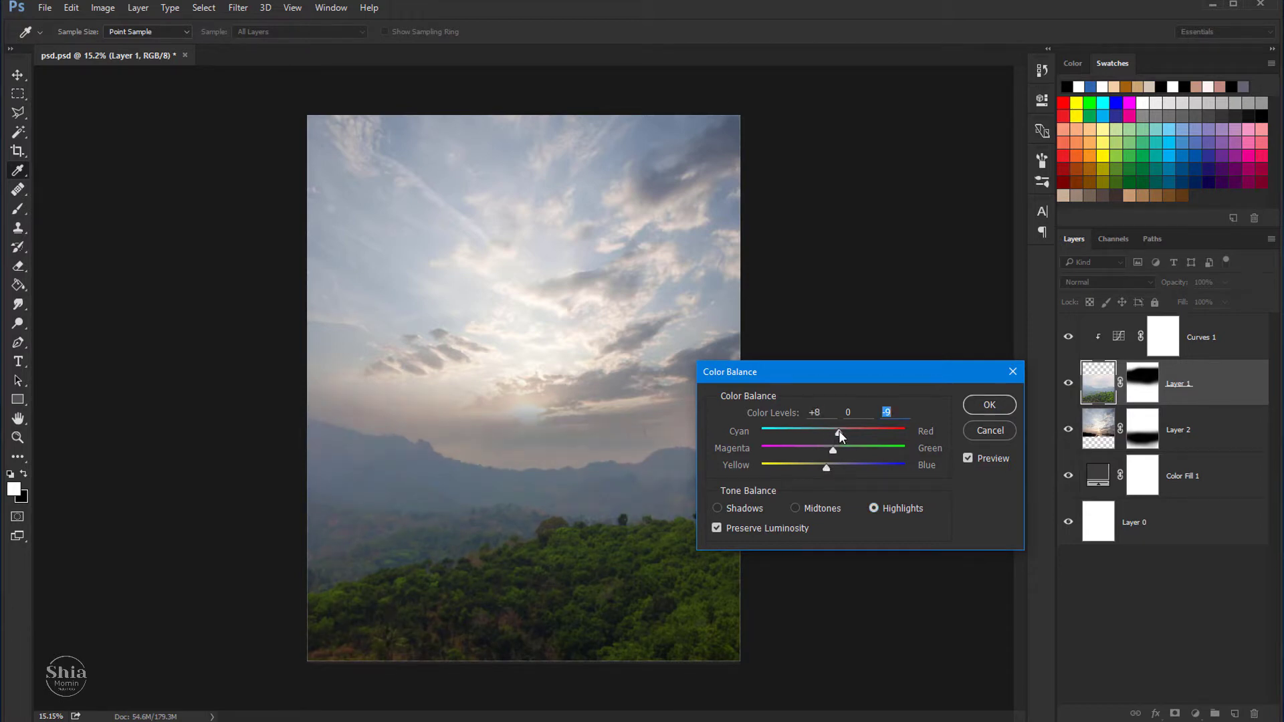
pyautogui.click(838, 432)
pyautogui.click(823, 468)
pyautogui.click(964, 408)
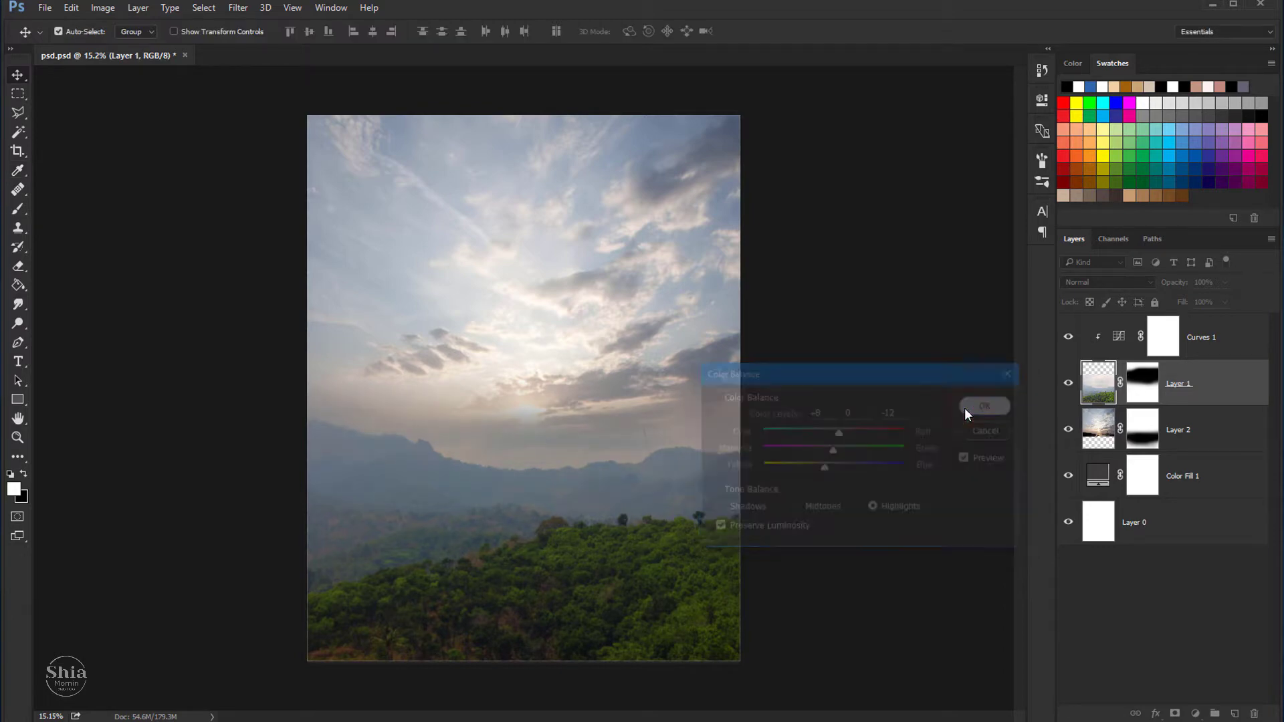
# Step: Add a Color Balance layer clipped to Layer 2, nudging its midtones slightly toward red and blue
pyautogui.click(1198, 343)
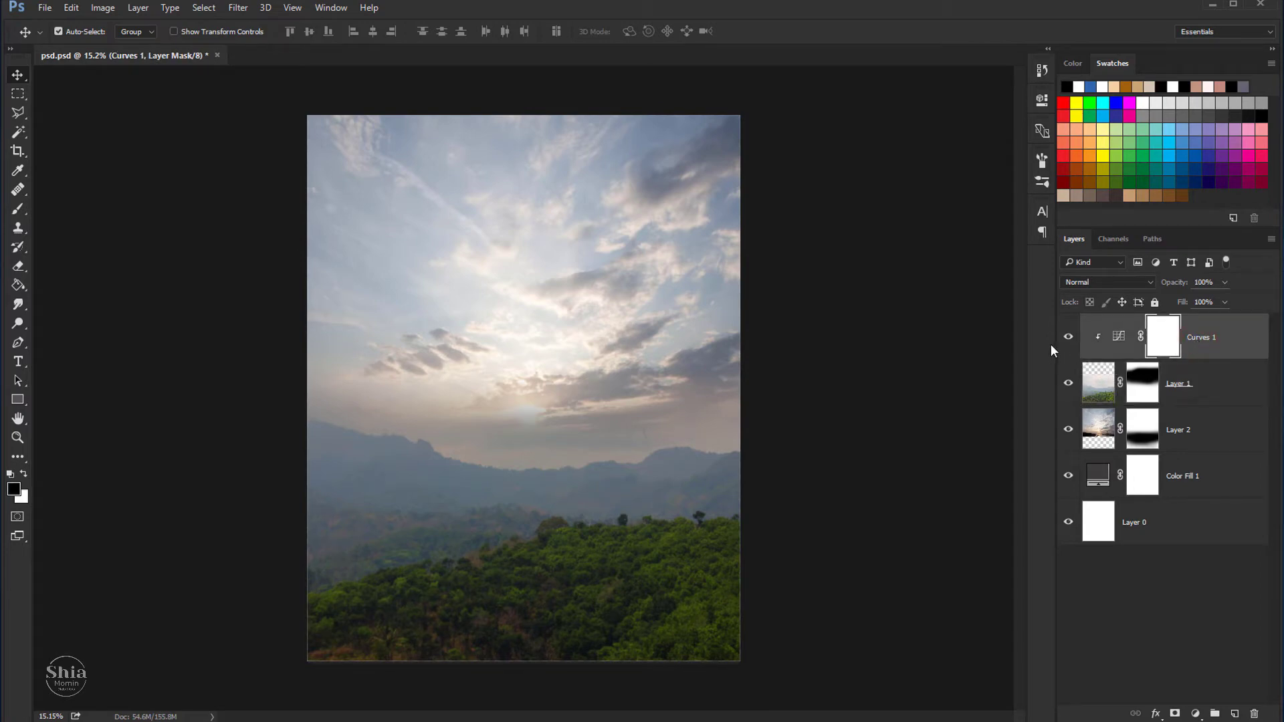
pyautogui.click(1182, 429)
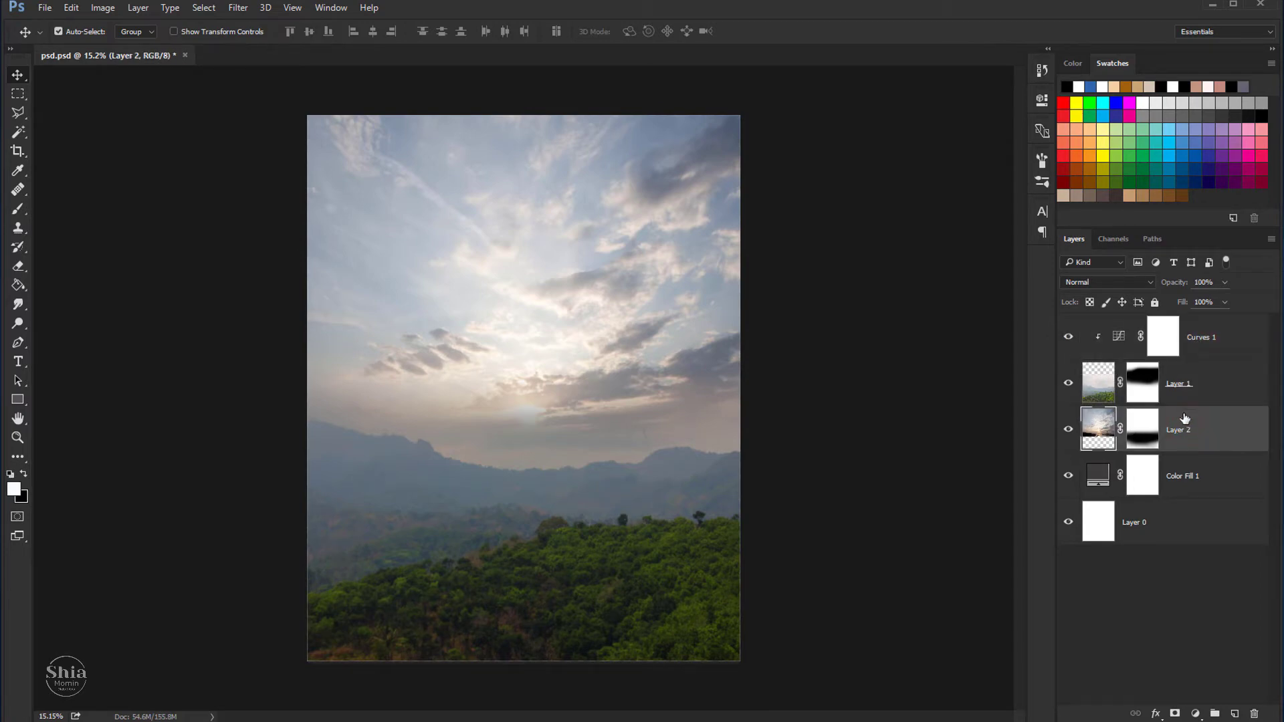
pyautogui.click(1197, 714)
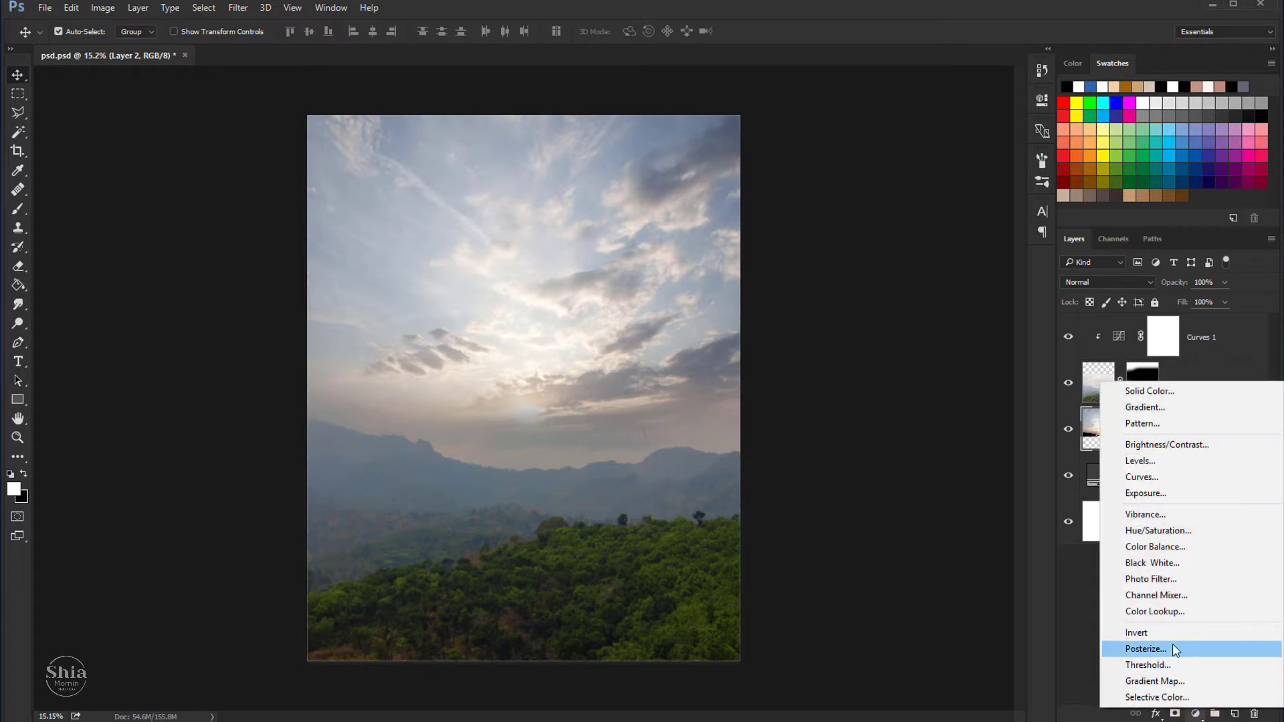
pyautogui.click(1144, 547)
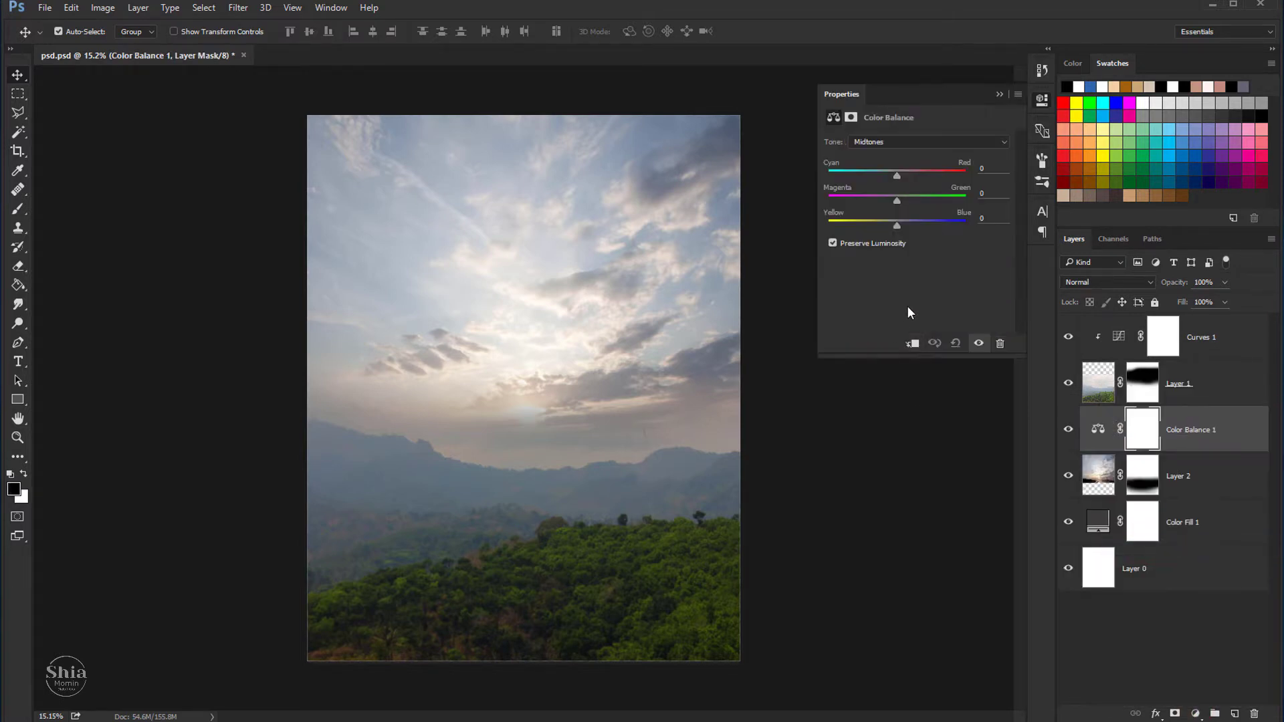
pyautogui.click(912, 343)
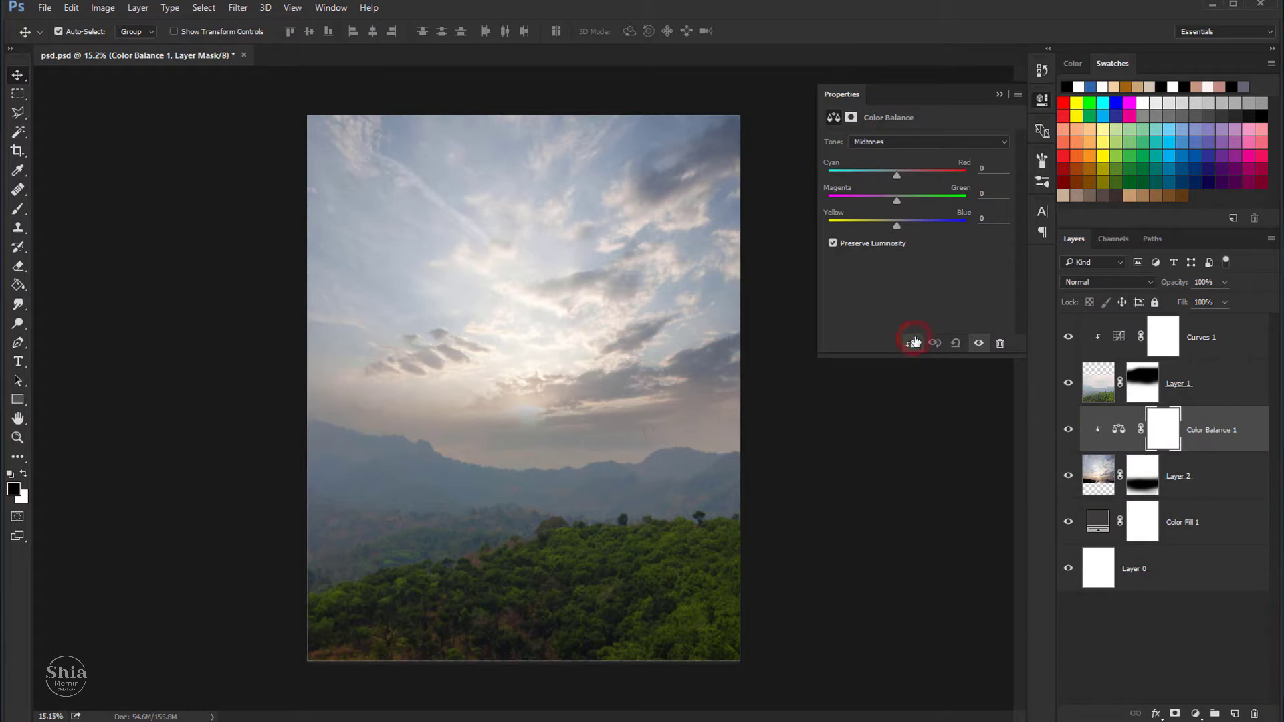
pyautogui.click(896, 175)
pyautogui.moveTo(896, 175); pyautogui.dragTo(899, 175)
pyautogui.click(897, 220)
pyautogui.click(995, 97)
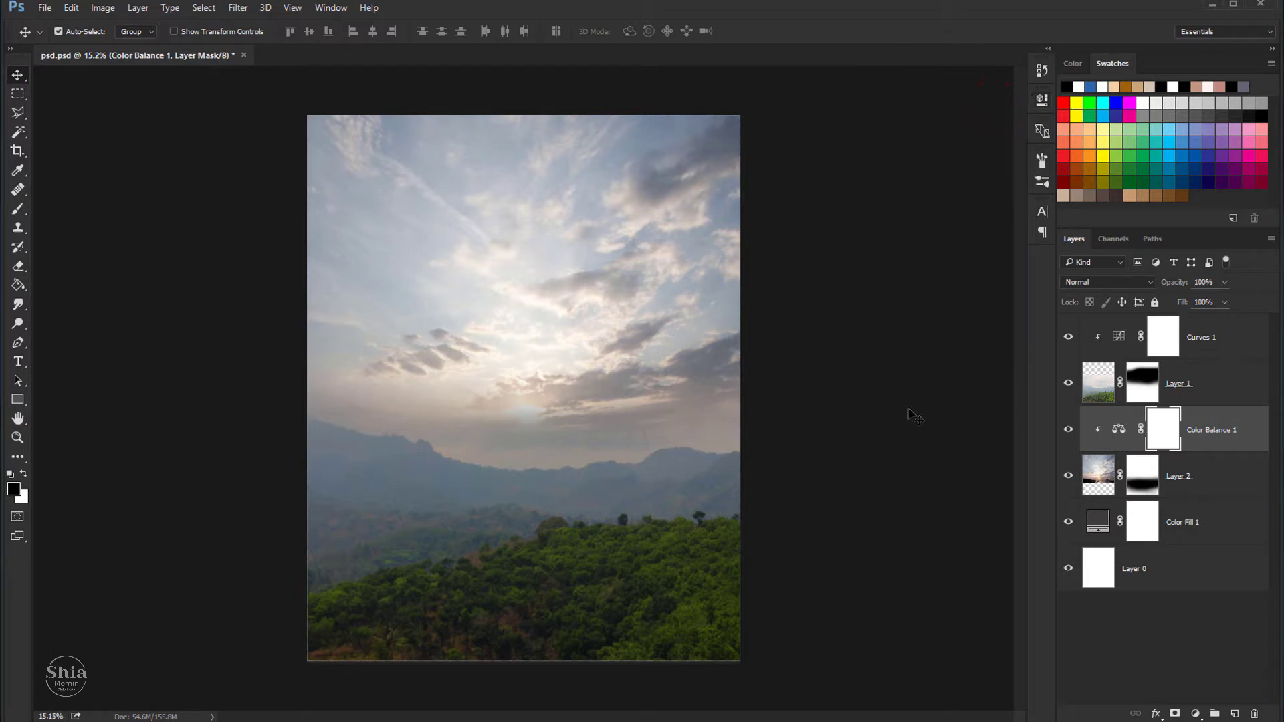
pyautogui.click(1180, 381)
# Step: Add an empty Layer 3 clipped to Layer 1 and sample a horizon grey as foreground colour
pyautogui.click(1235, 714)
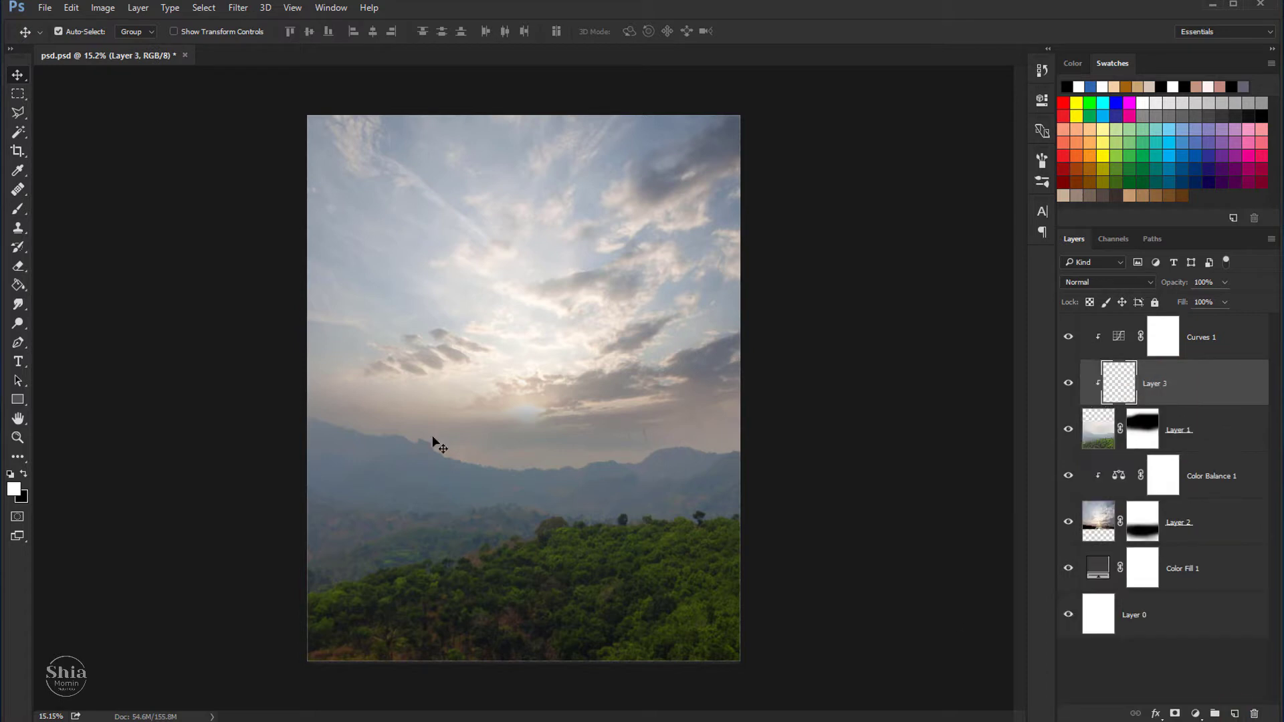
pyautogui.click(16, 210)
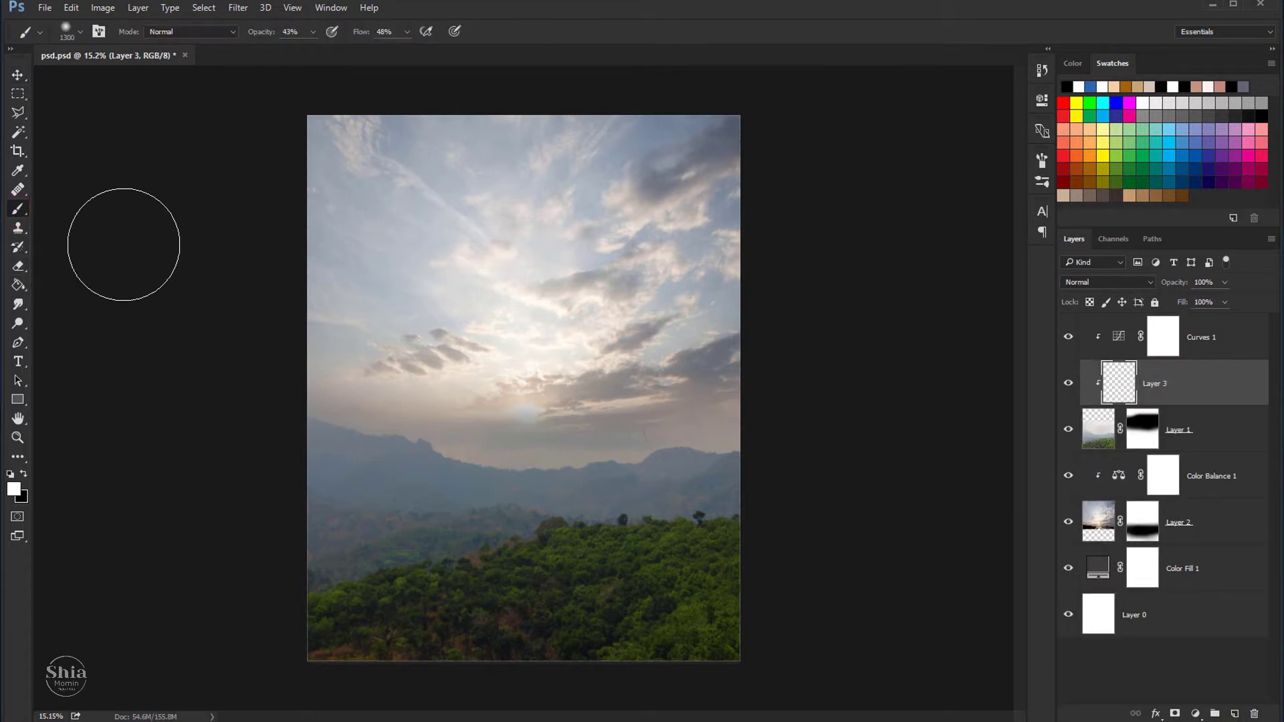
pyautogui.click(80, 32)
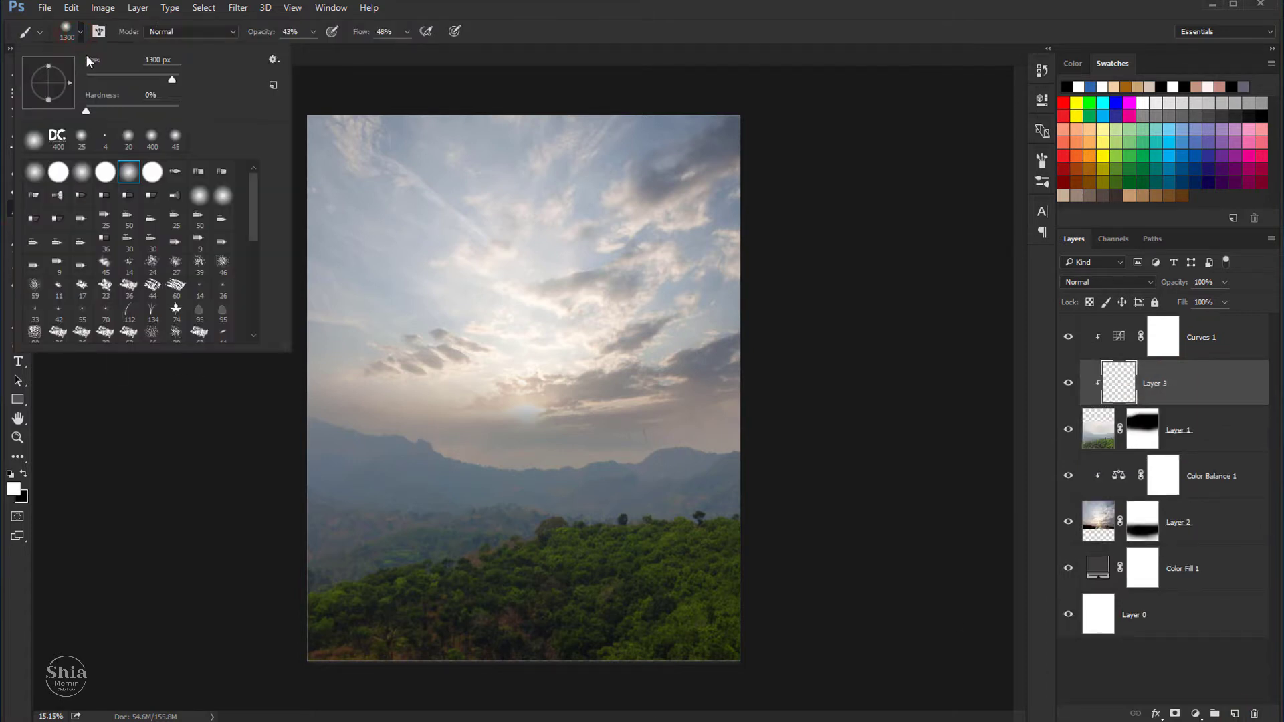
pyautogui.click(522, 37)
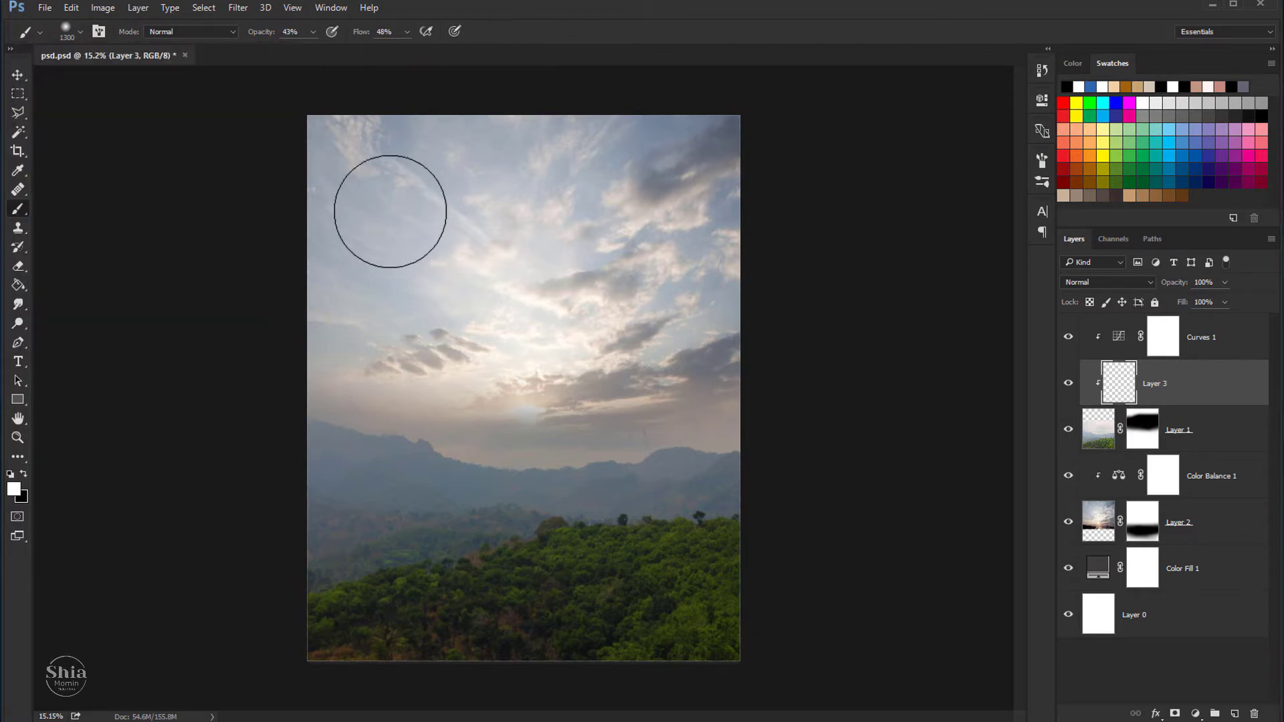
pyautogui.click(14, 488)
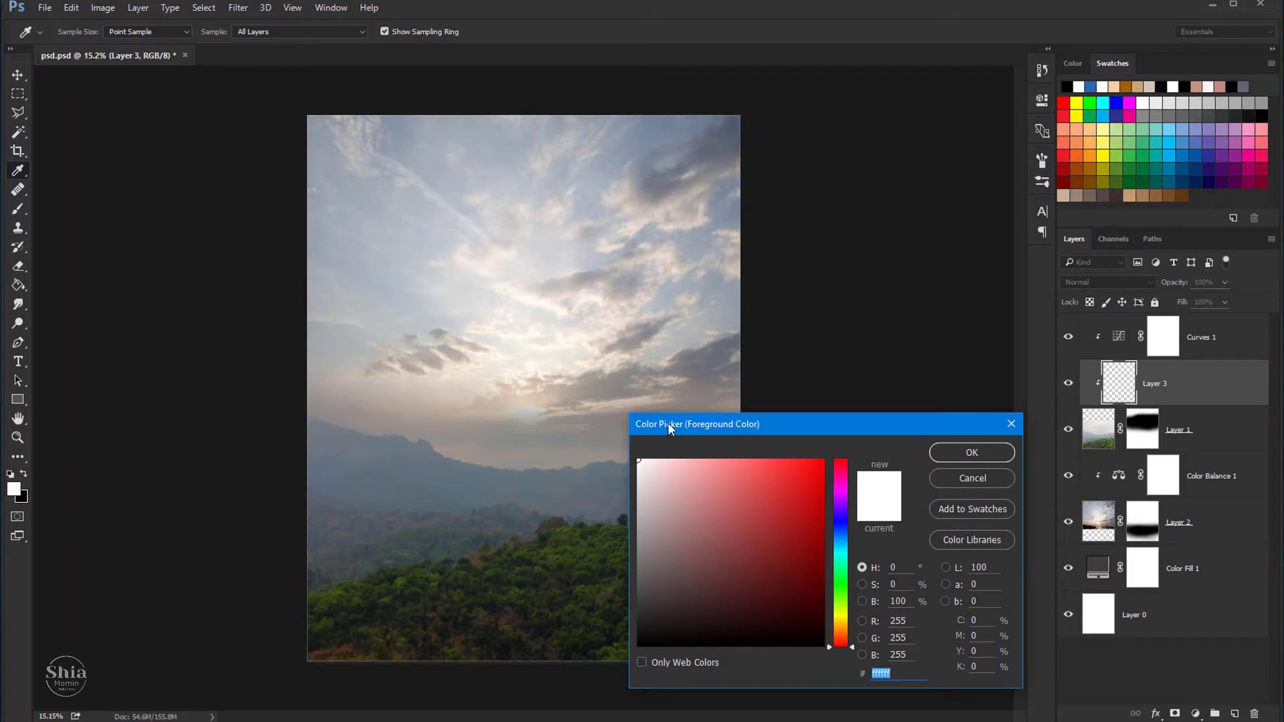
pyautogui.moveTo(671, 429); pyautogui.dragTo(743, 413)
pyautogui.click(460, 449)
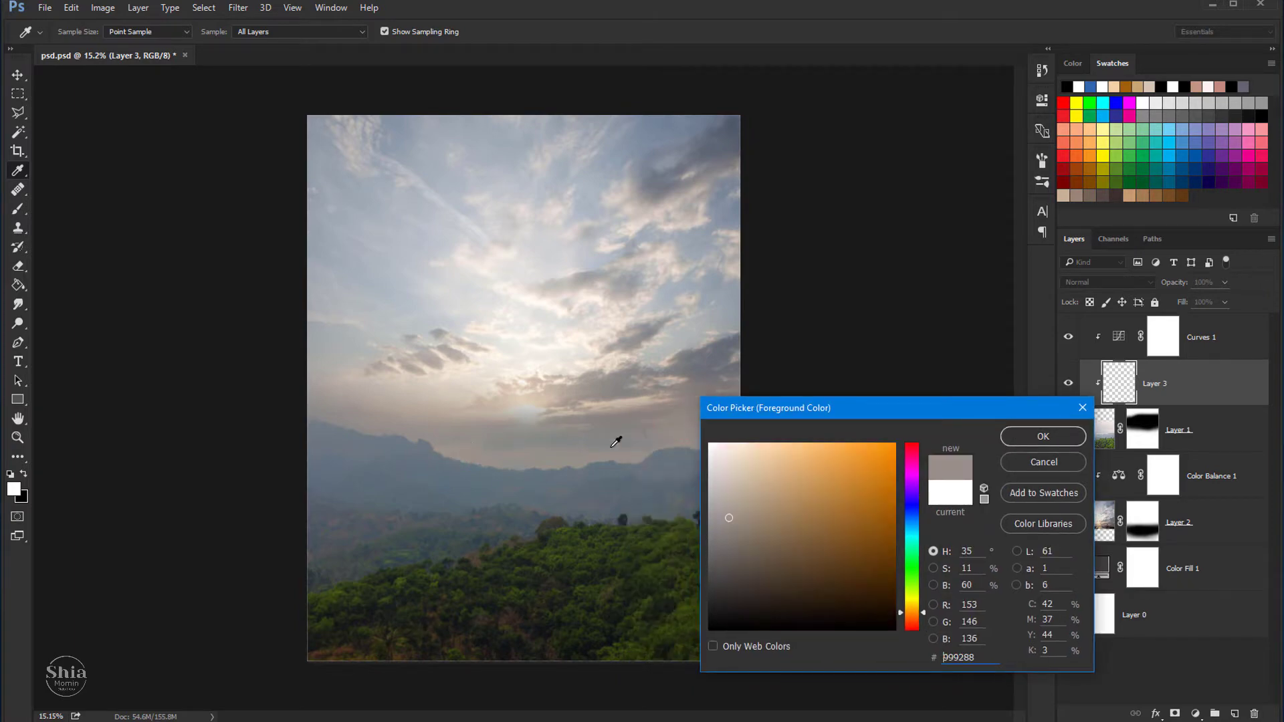
pyautogui.click(1013, 444)
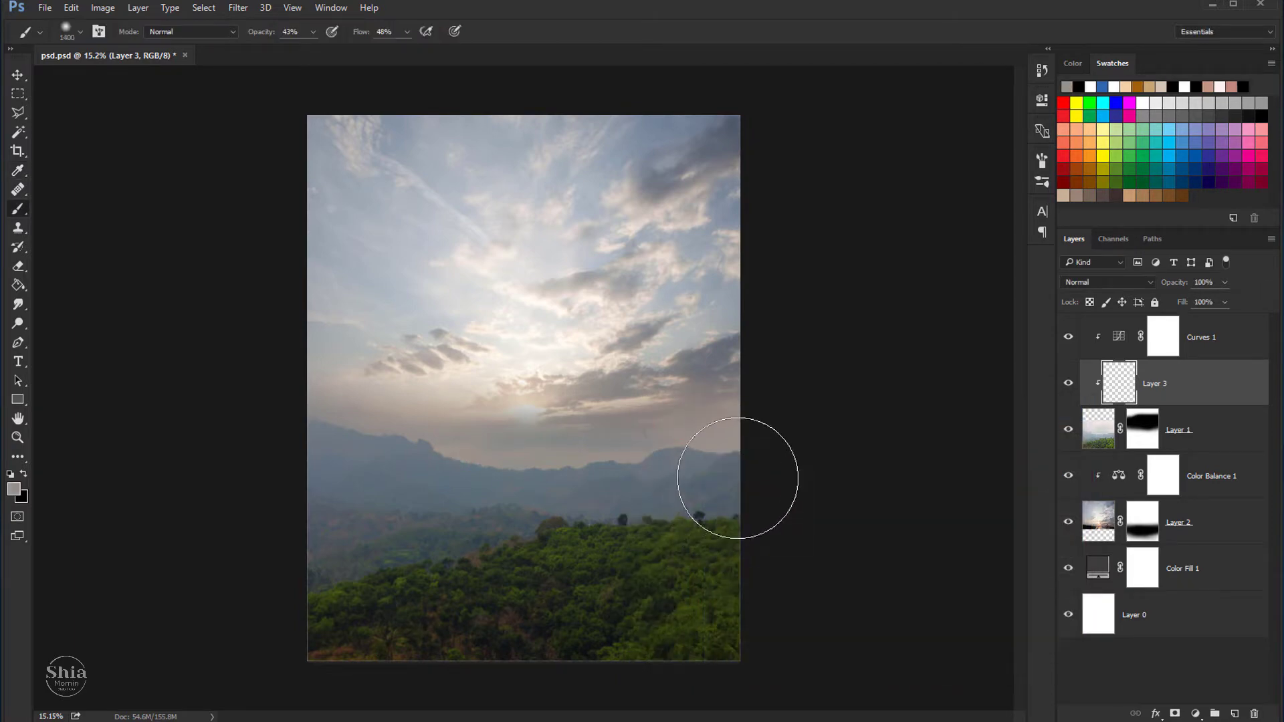
# Step: Replace the grey stroke with pale beige haze brushed over the distant mountains and midground
pyautogui.moveTo(757, 466); pyautogui.dragTo(565, 487)
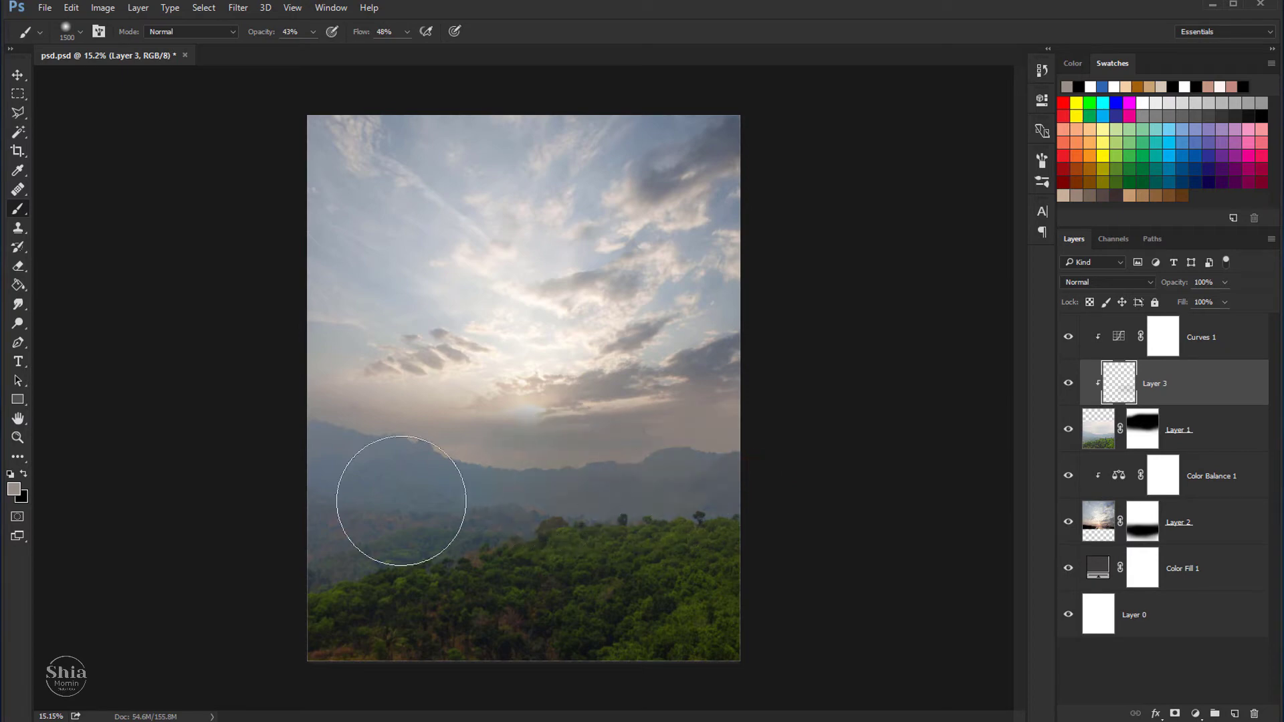
pyautogui.click(15, 490)
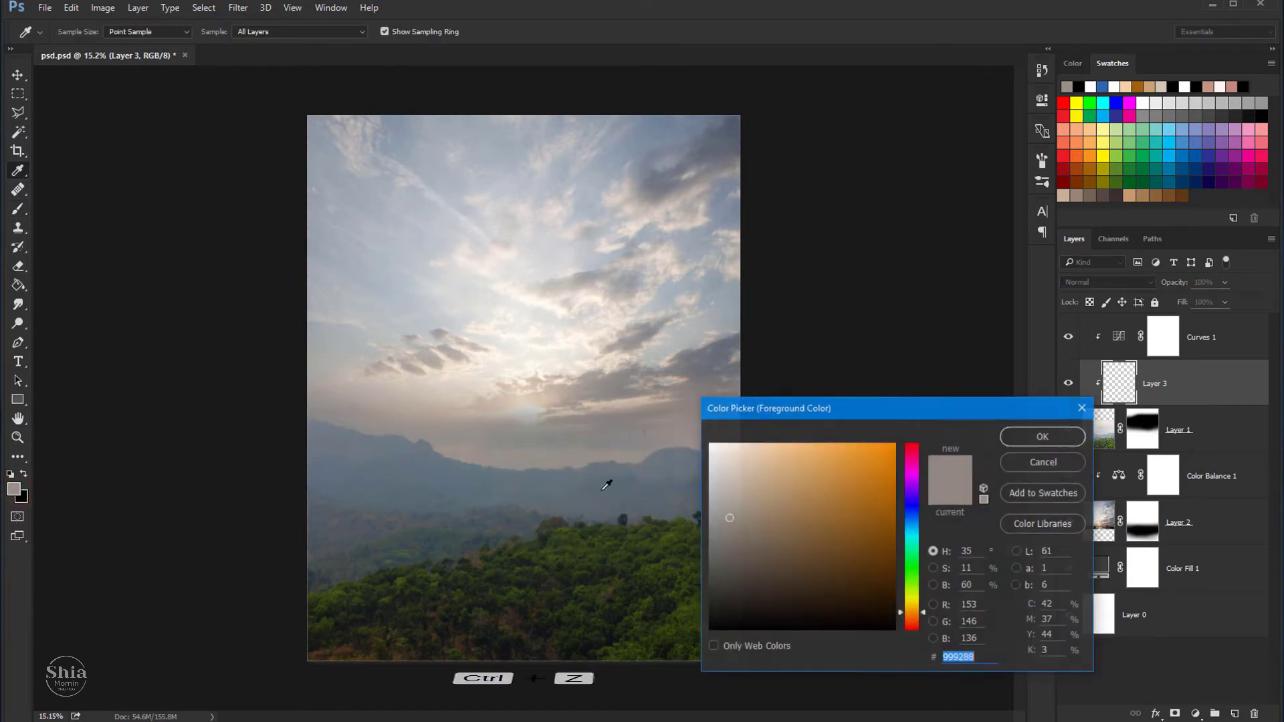
pyautogui.hotkey('ctrl', 'z')
pyautogui.click(747, 474)
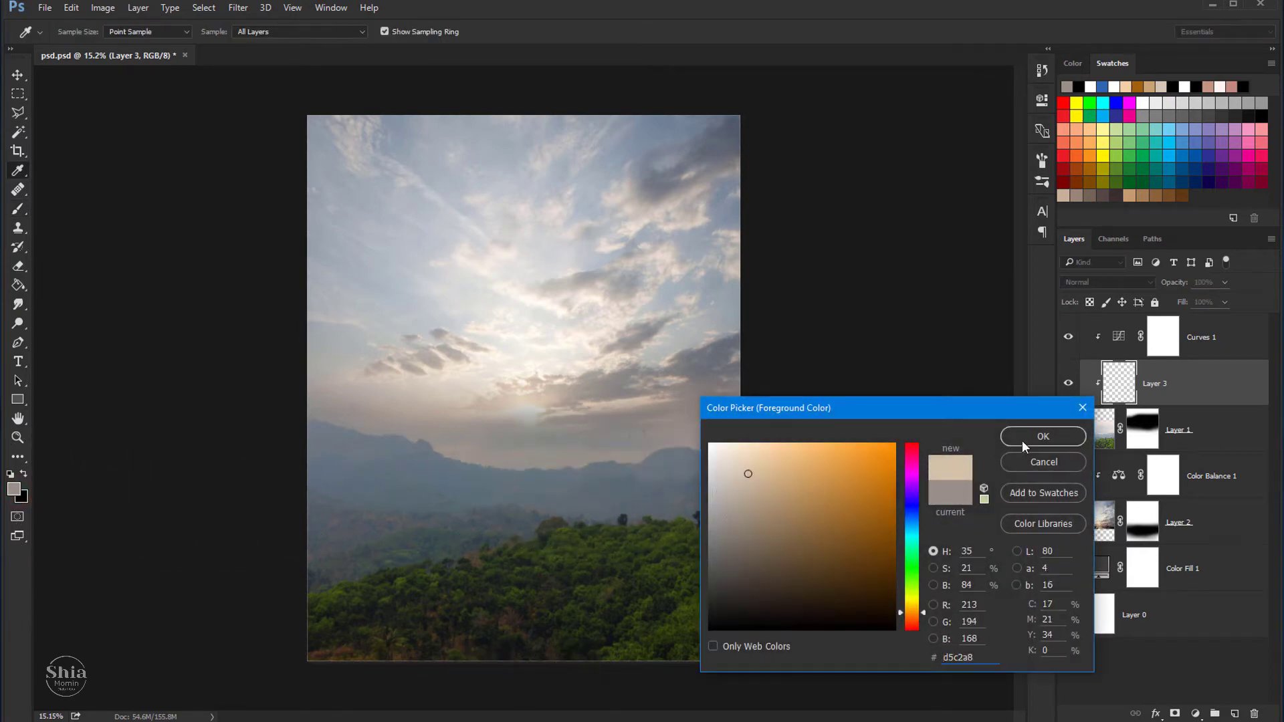
pyautogui.press('Return')
pyautogui.moveTo(610, 483); pyautogui.dragTo(324, 487)
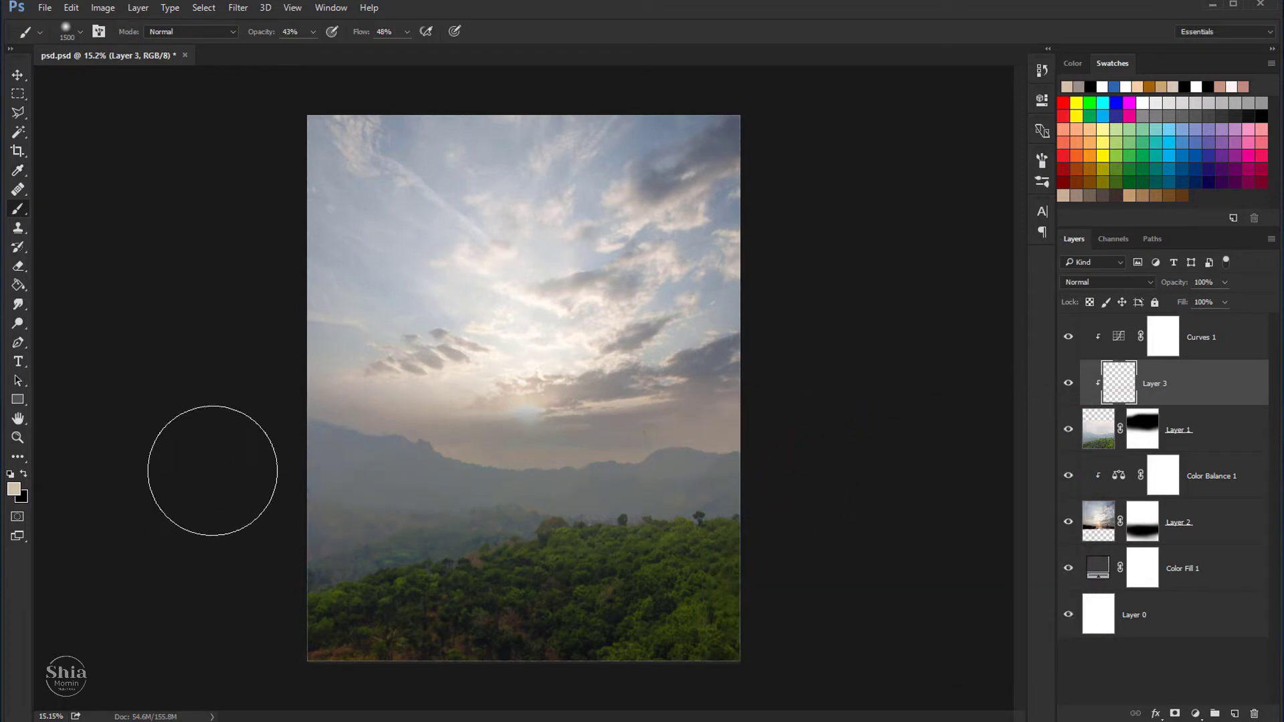
pyautogui.moveTo(723, 490); pyautogui.dragTo(571, 472)
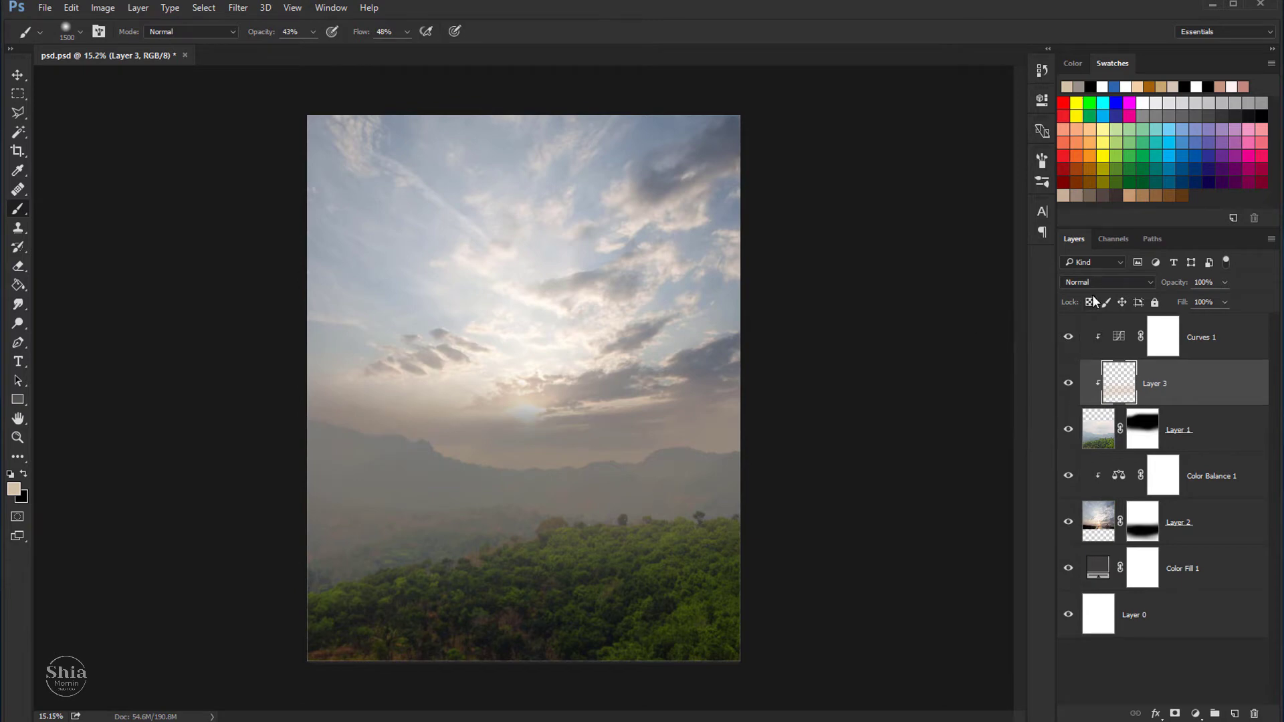
# Step: Set Layer 3's blend mode to Screen and toggle its visibility to compare
pyautogui.click(1100, 282)
pyautogui.click(1070, 386)
pyautogui.click(1059, 387)
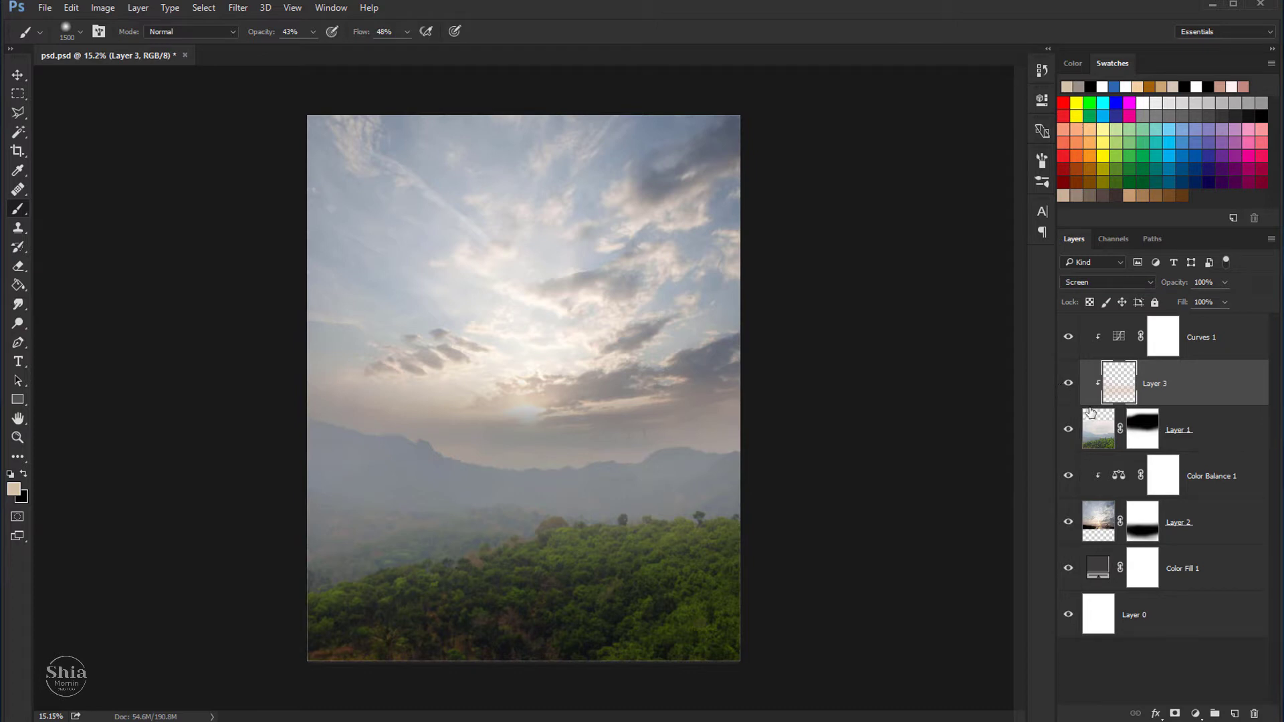
# Step: Switch Layer 3's blend mode to Soft Light and toggle it to compare
pyautogui.click(1085, 282)
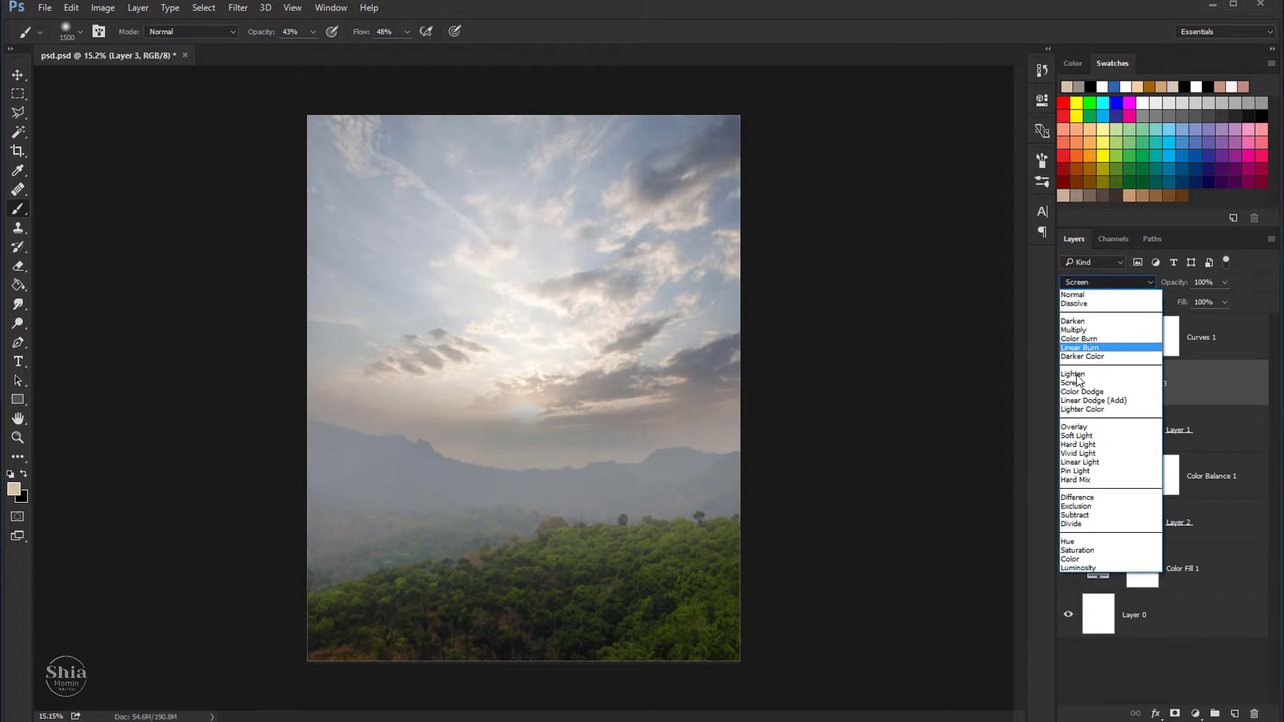
pyautogui.click(1077, 435)
pyautogui.click(1067, 385)
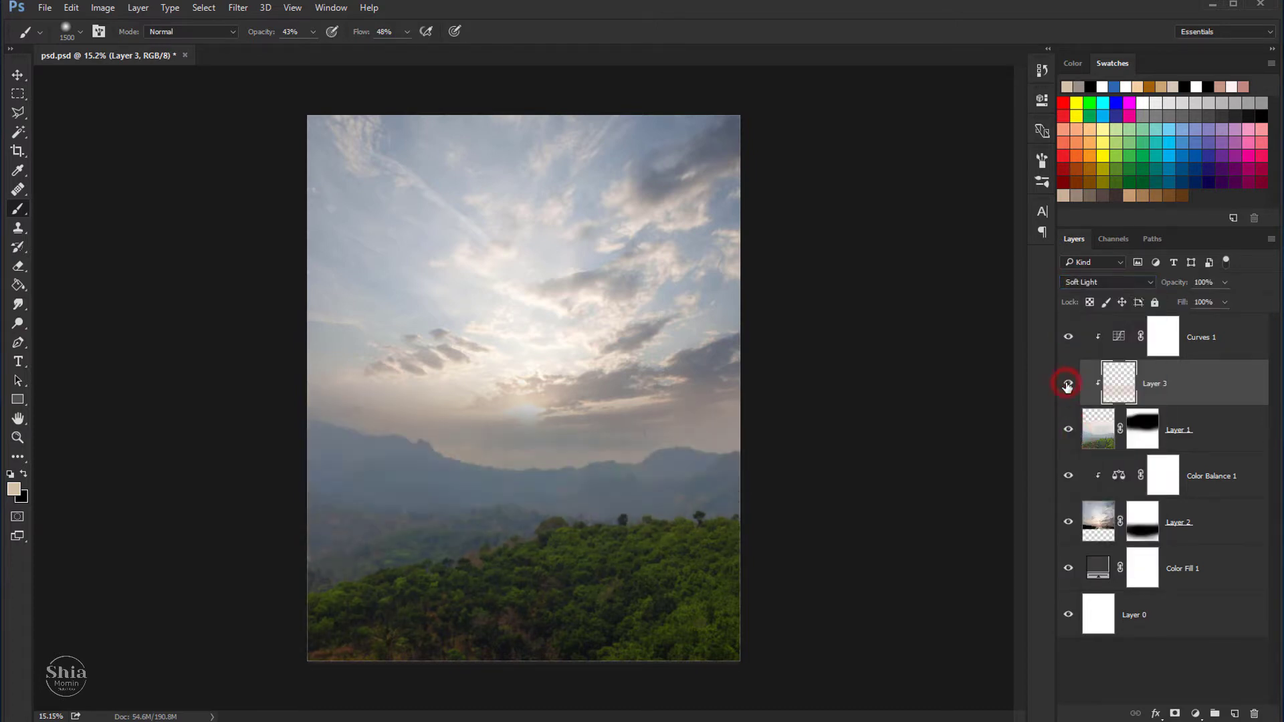
# Step: Brush faint warm strokes over the mountains, treeline and sky right of the sun
pyautogui.moveTo(582, 458)
pyautogui.mouseDown()
pyautogui.moveTo(383, 486)
pyautogui.moveTo(490, 519)
pyautogui.mouseUp()
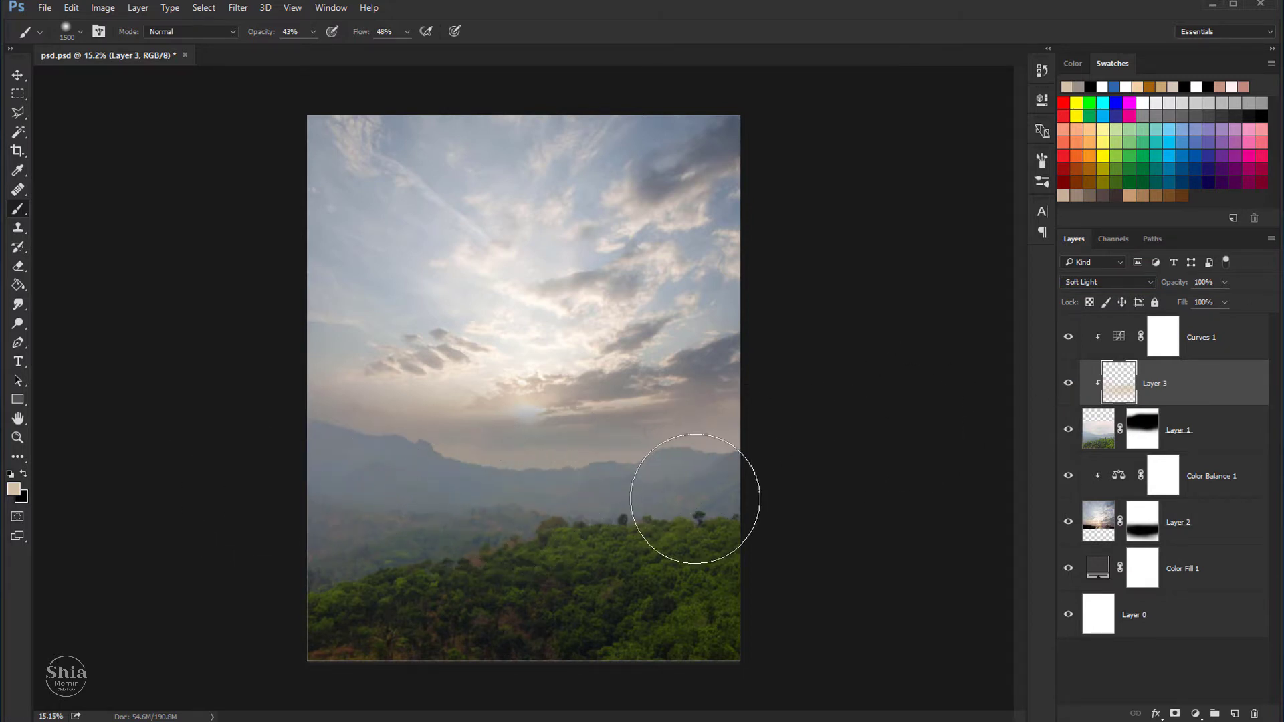
pyautogui.moveTo(419, 541)
pyautogui.mouseDown()
pyautogui.moveTo(373, 553)
pyautogui.moveTo(737, 515)
pyautogui.mouseUp()
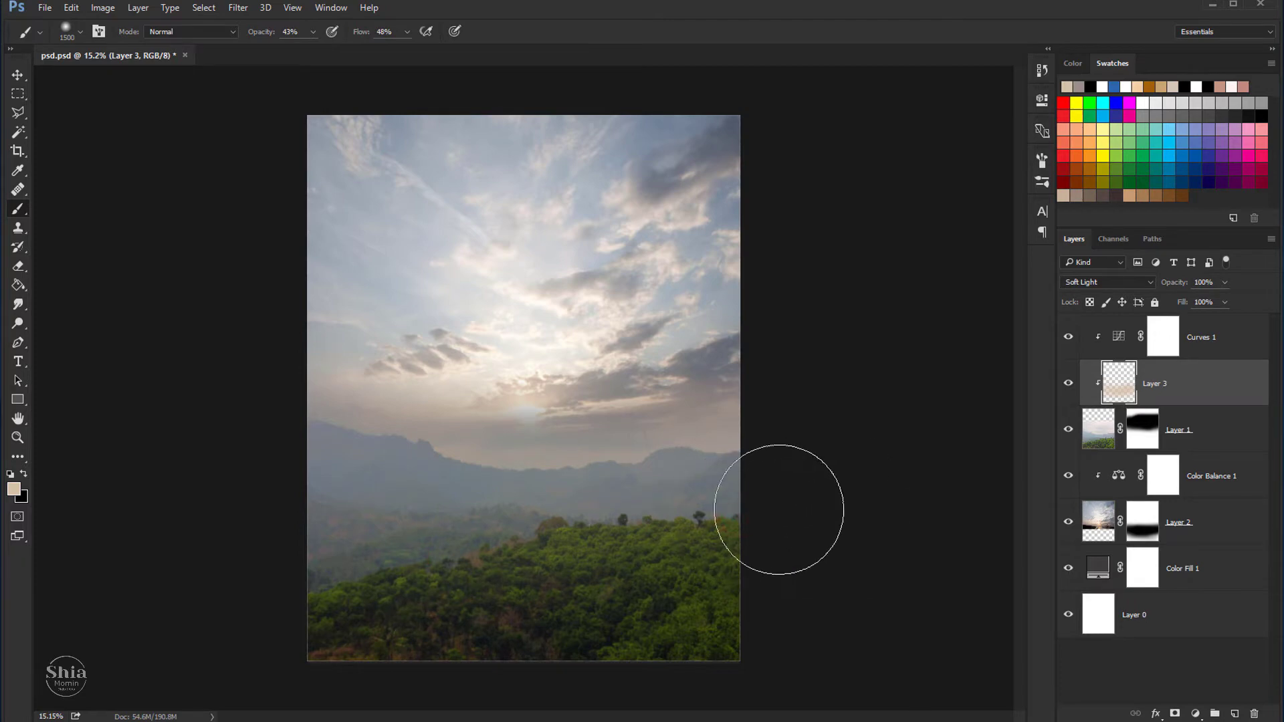
pyautogui.moveTo(640, 531); pyautogui.dragTo(541, 534)
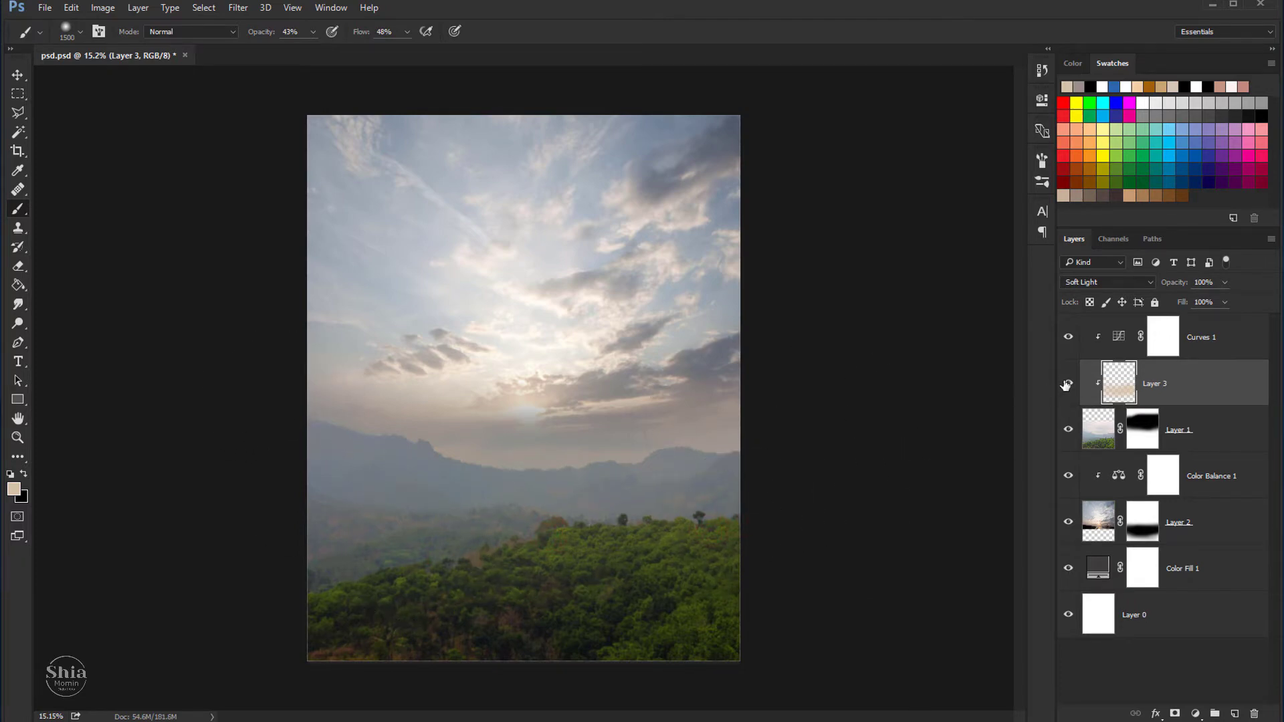
pyautogui.click(1072, 381)
pyautogui.moveTo(702, 415); pyautogui.dragTo(470, 380)
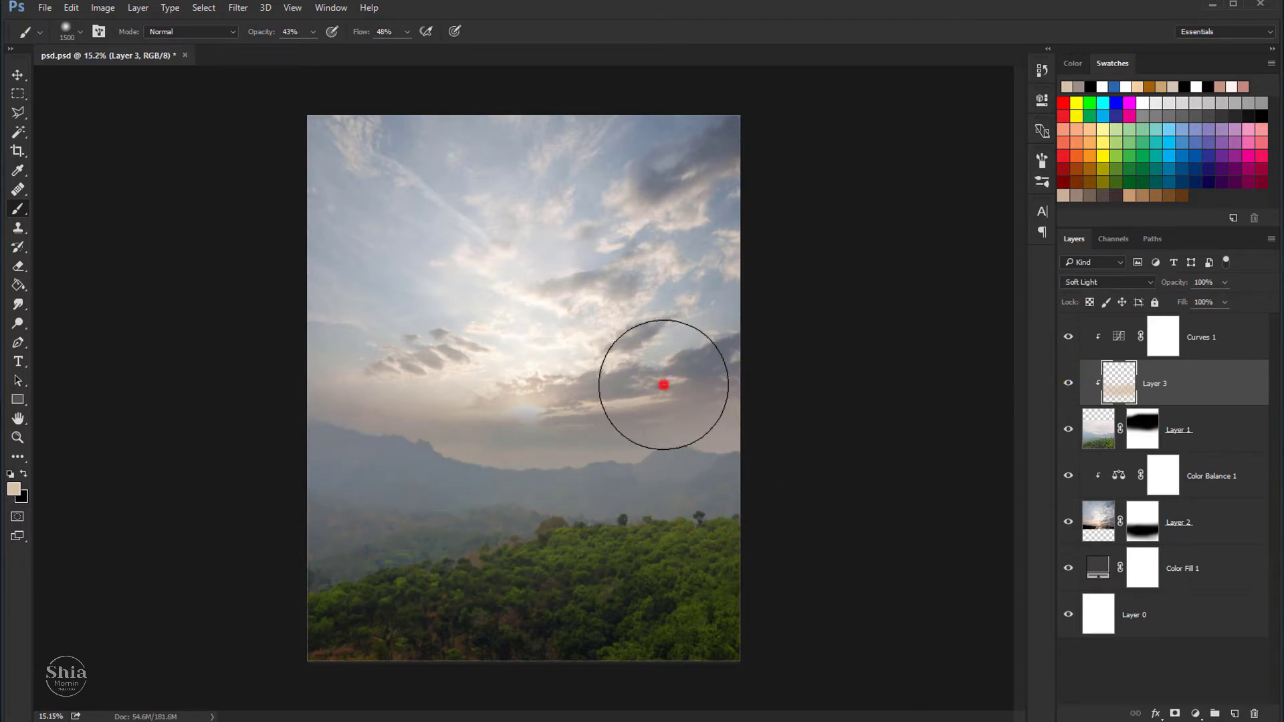
pyautogui.moveTo(570, 384); pyautogui.dragTo(740, 364)
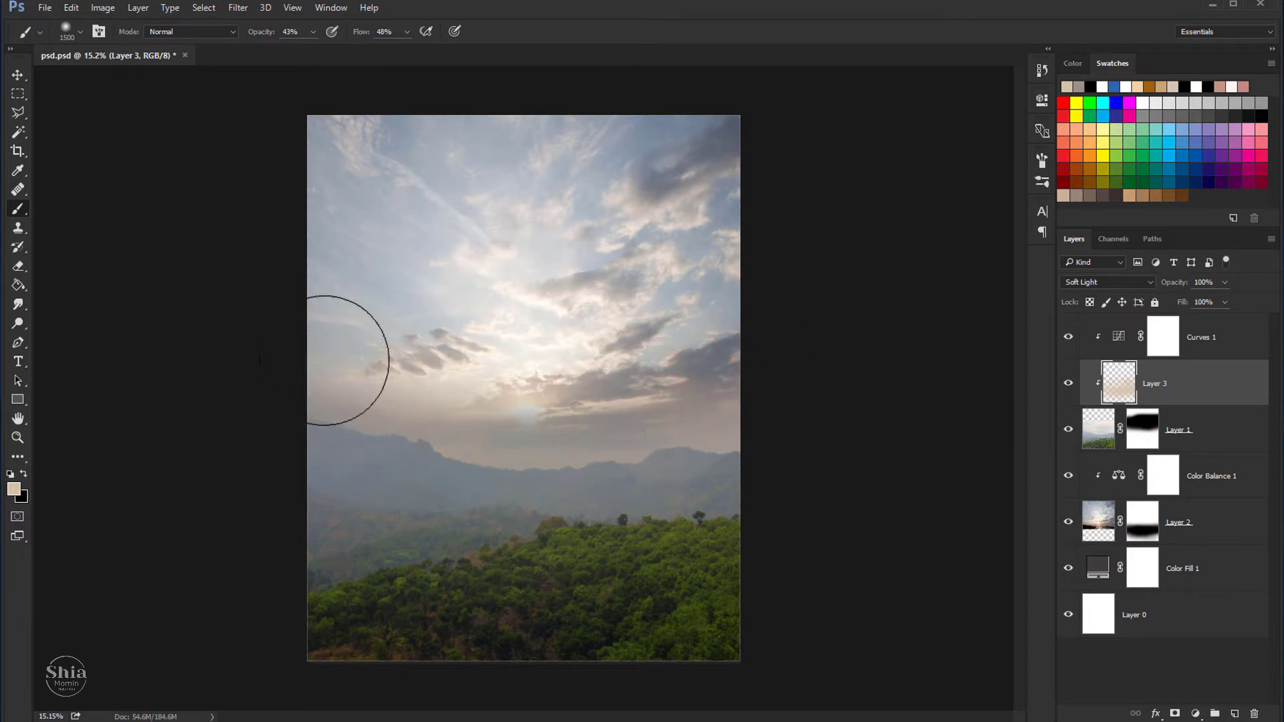
pyautogui.click(18, 74)
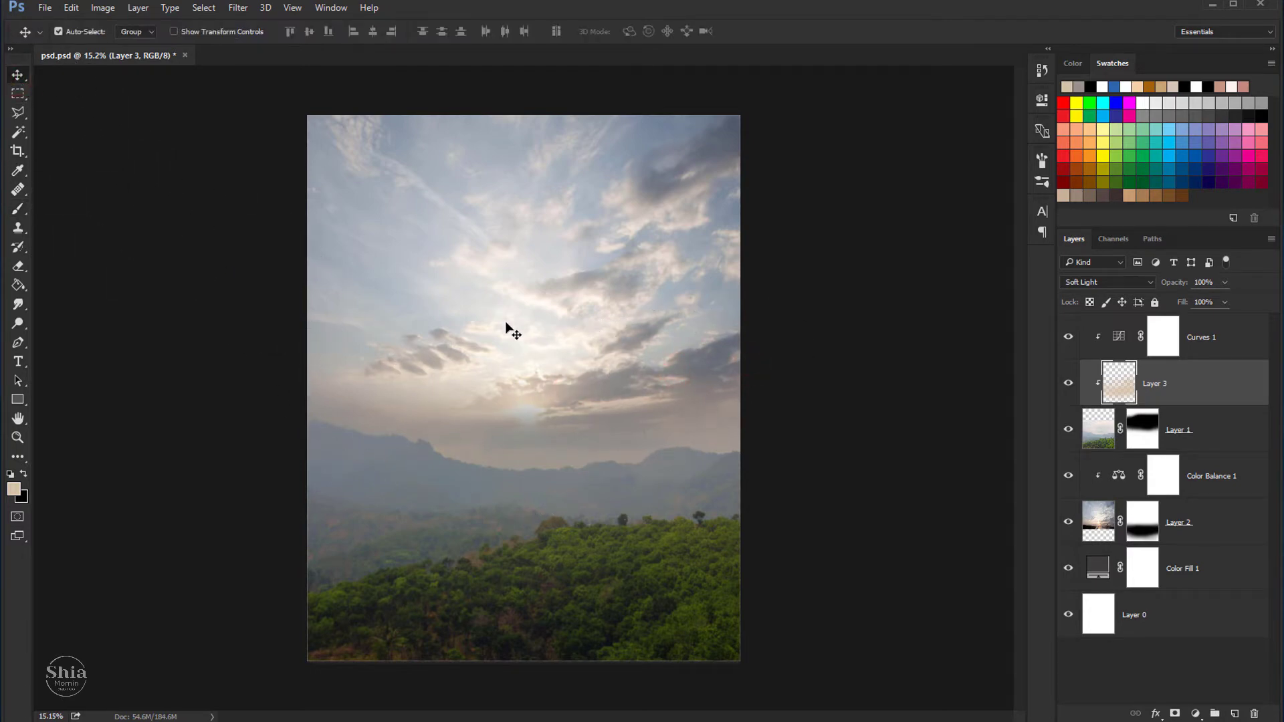
pyautogui.hotkey('ctrl', '-')
pyautogui.hotkey('ctrl', '+')
# Step: Add a new Layer 4 and paint haze over the lower-left hills with a larger brush
pyautogui.click(1236, 714)
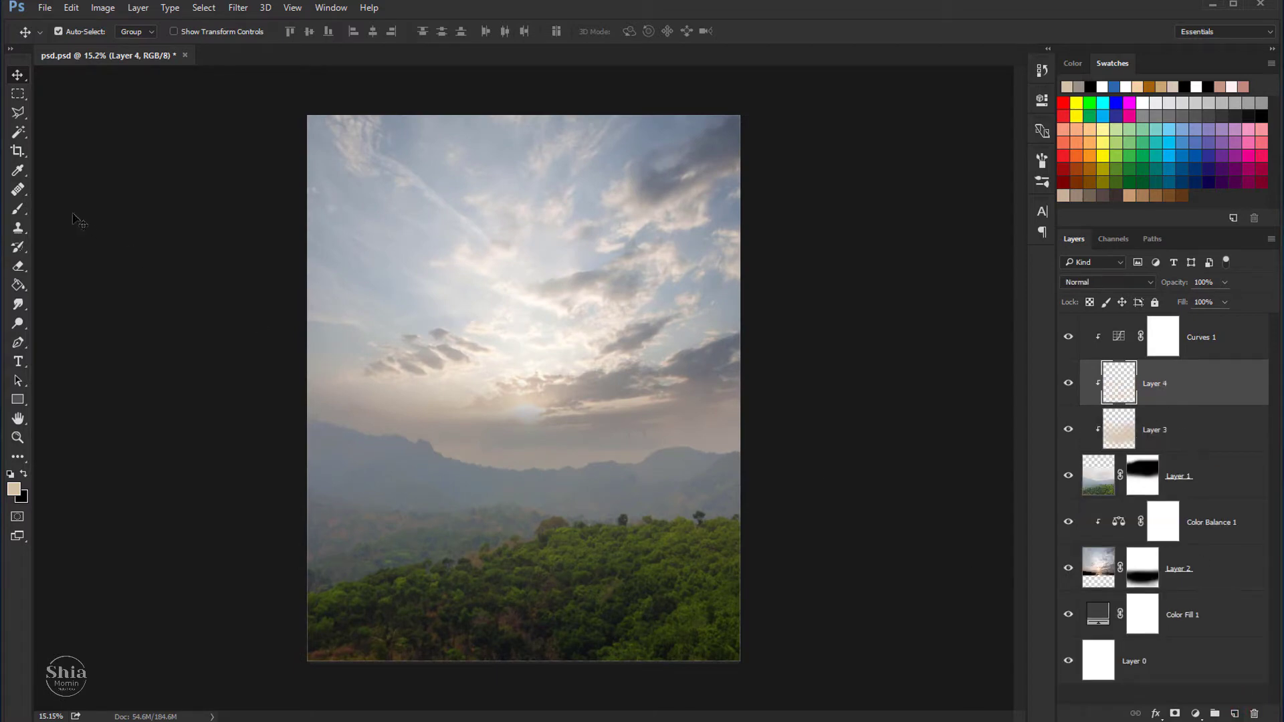
pyautogui.click(18, 209)
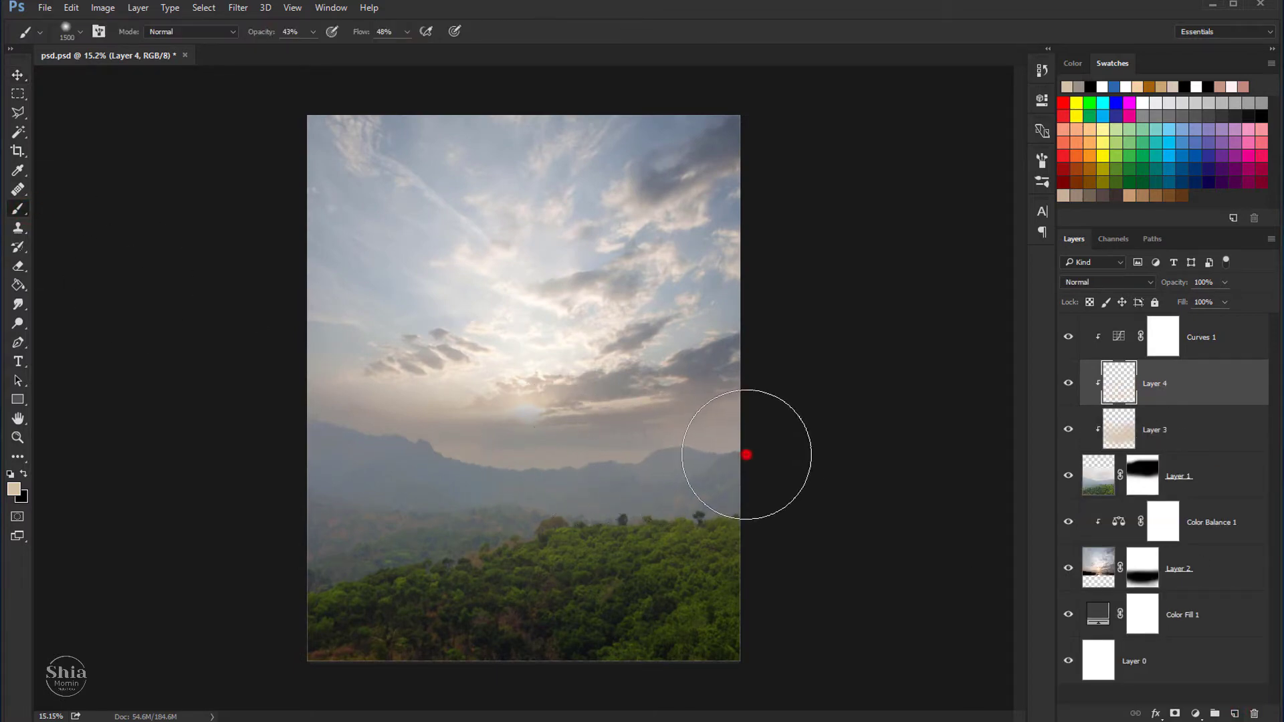
pyautogui.press(']')
pyautogui.press(']')
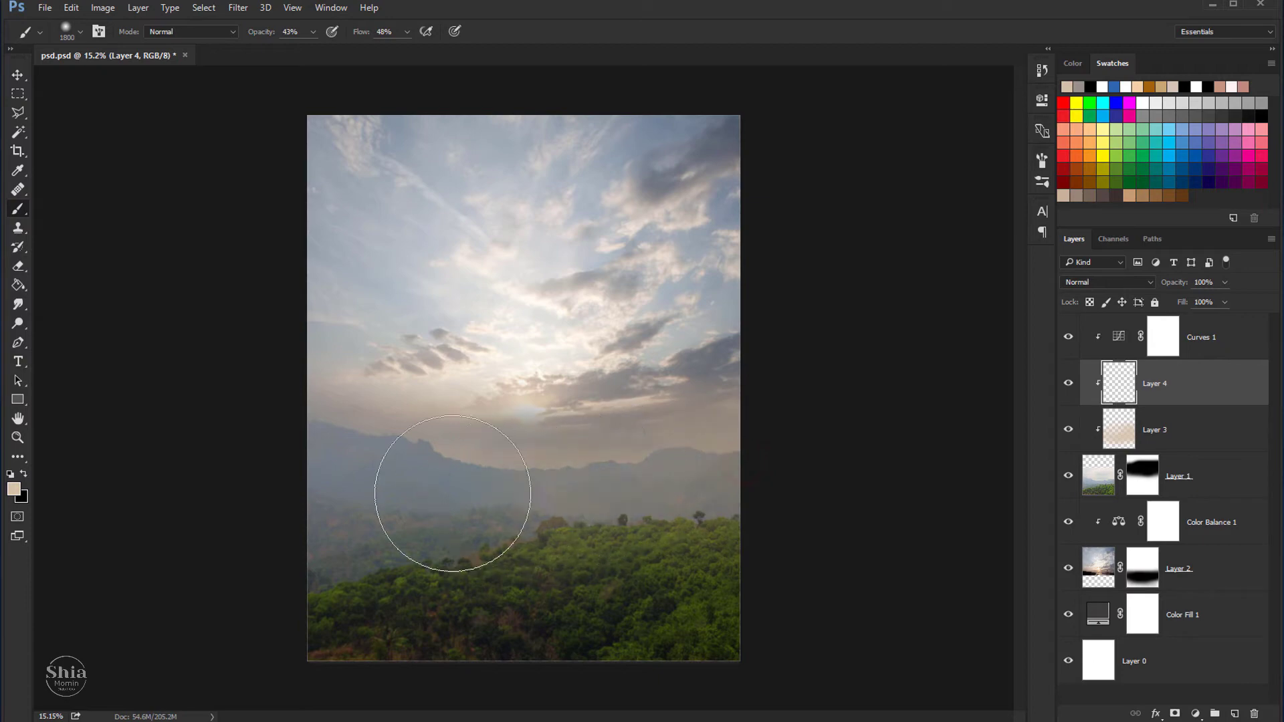
pyautogui.moveTo(358, 530); pyautogui.dragTo(309, 544)
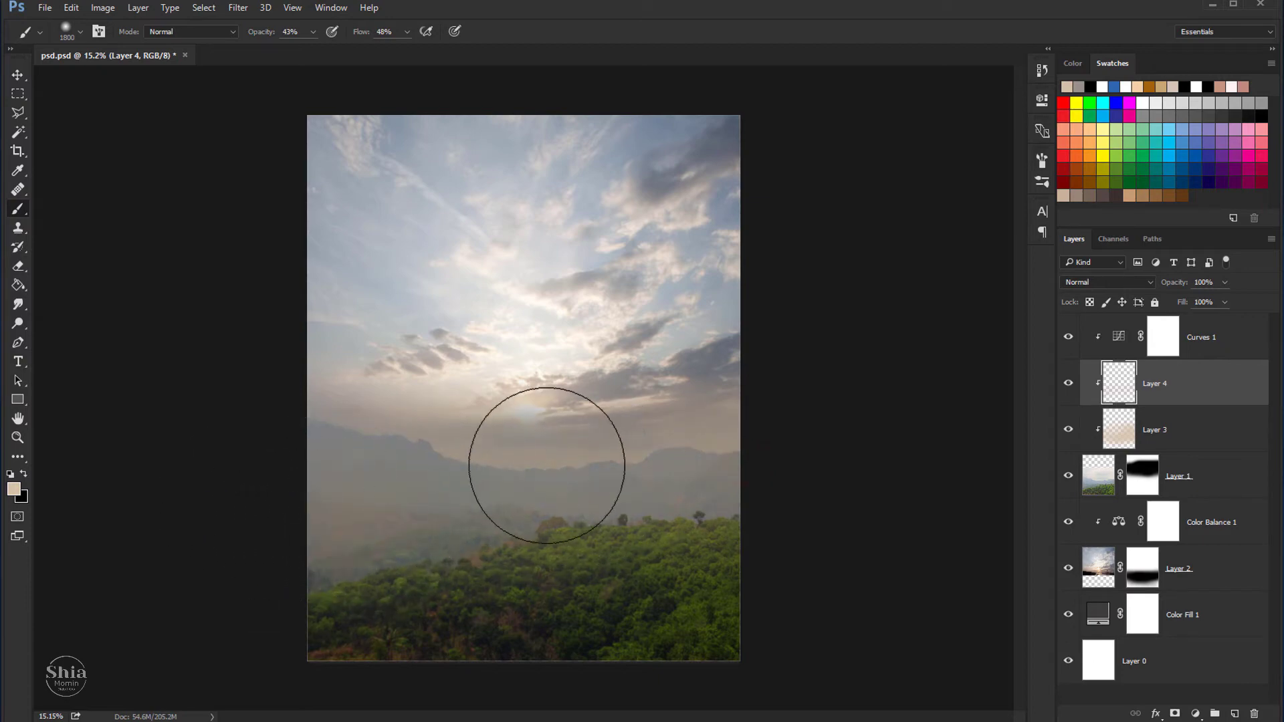
pyautogui.click(292, 416)
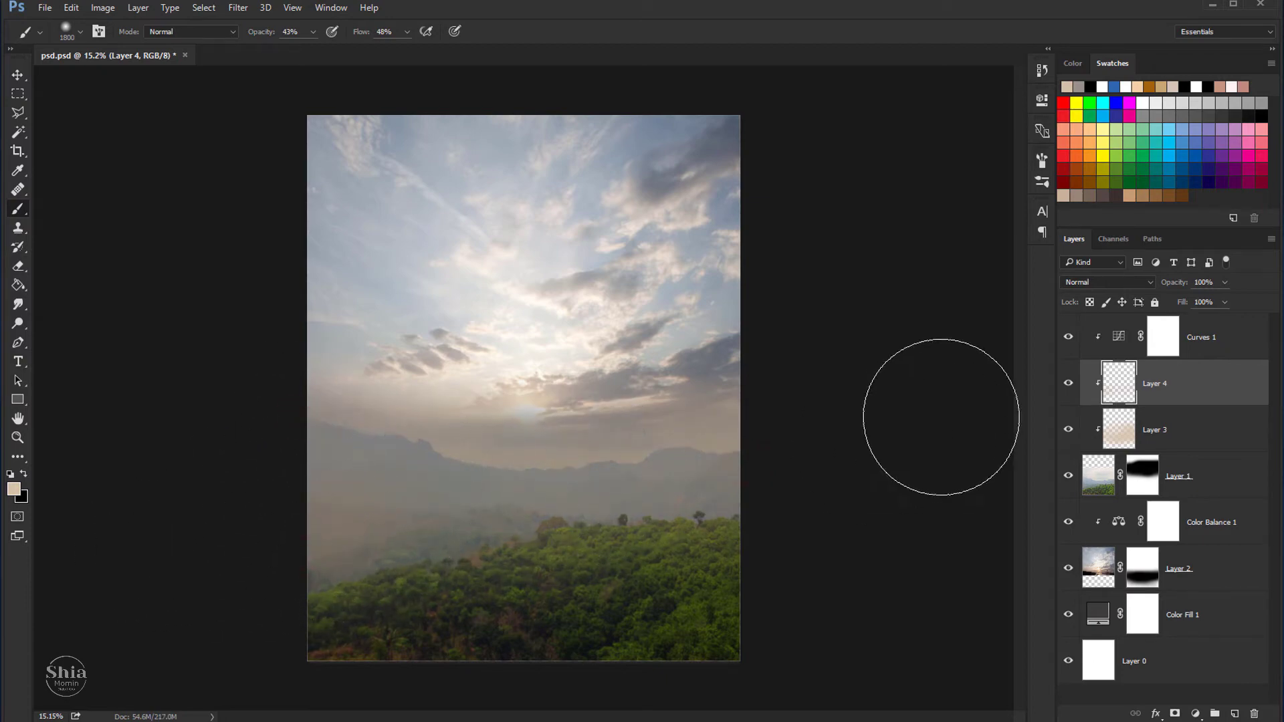
# Step: Set Layer 4 to Overlay at 72% opacity and add a faint horizon stroke
pyautogui.click(1083, 282)
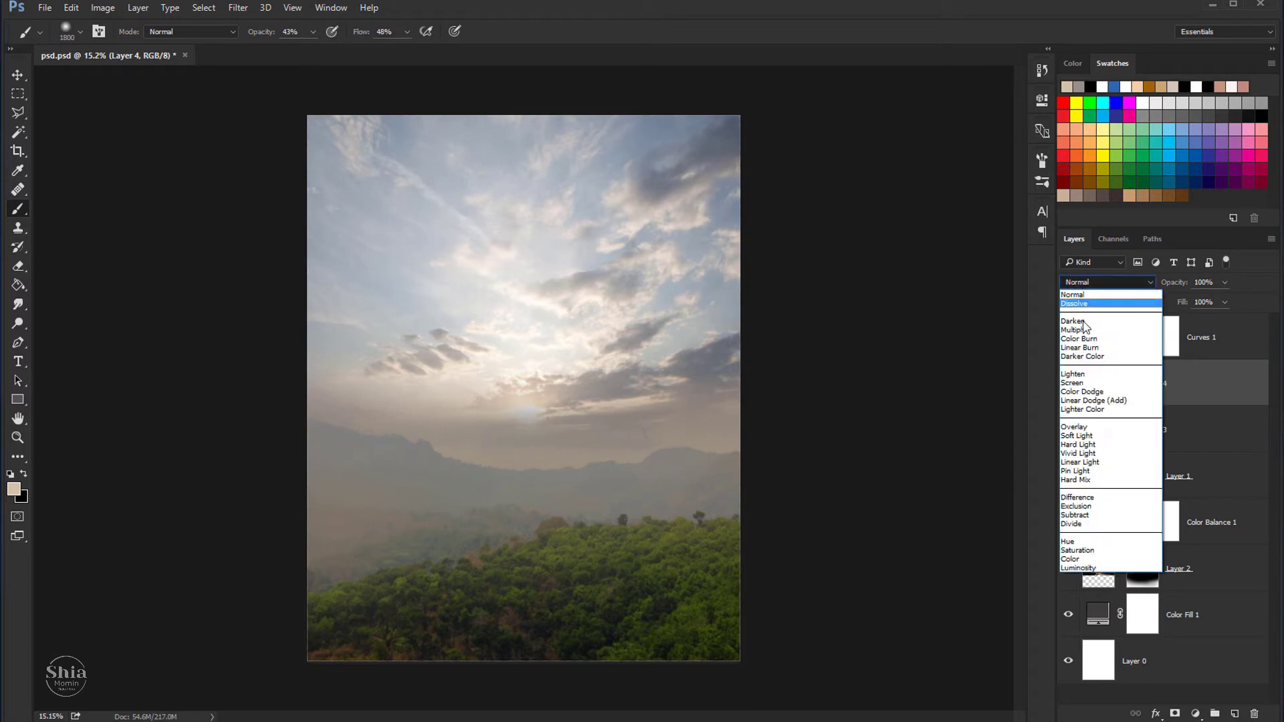
pyautogui.click(1078, 426)
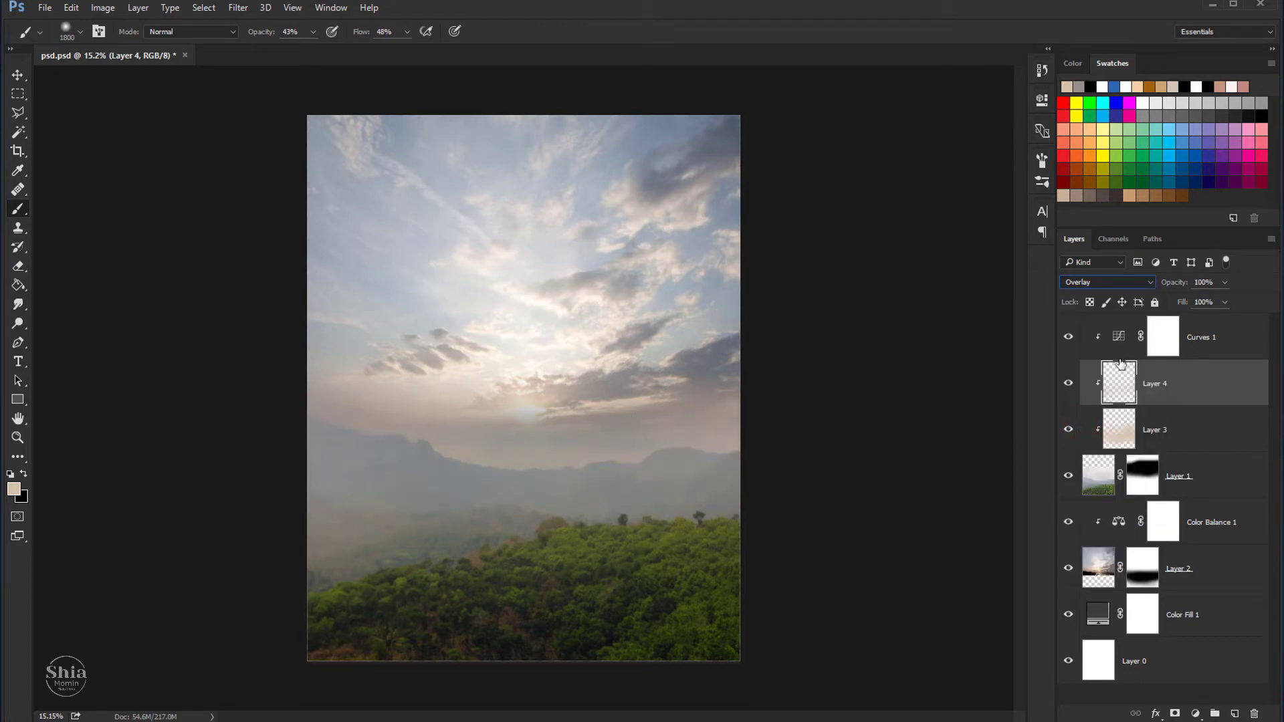
pyautogui.click(1068, 385)
pyautogui.click(1206, 299)
pyautogui.moveTo(625, 472); pyautogui.dragTo(688, 459)
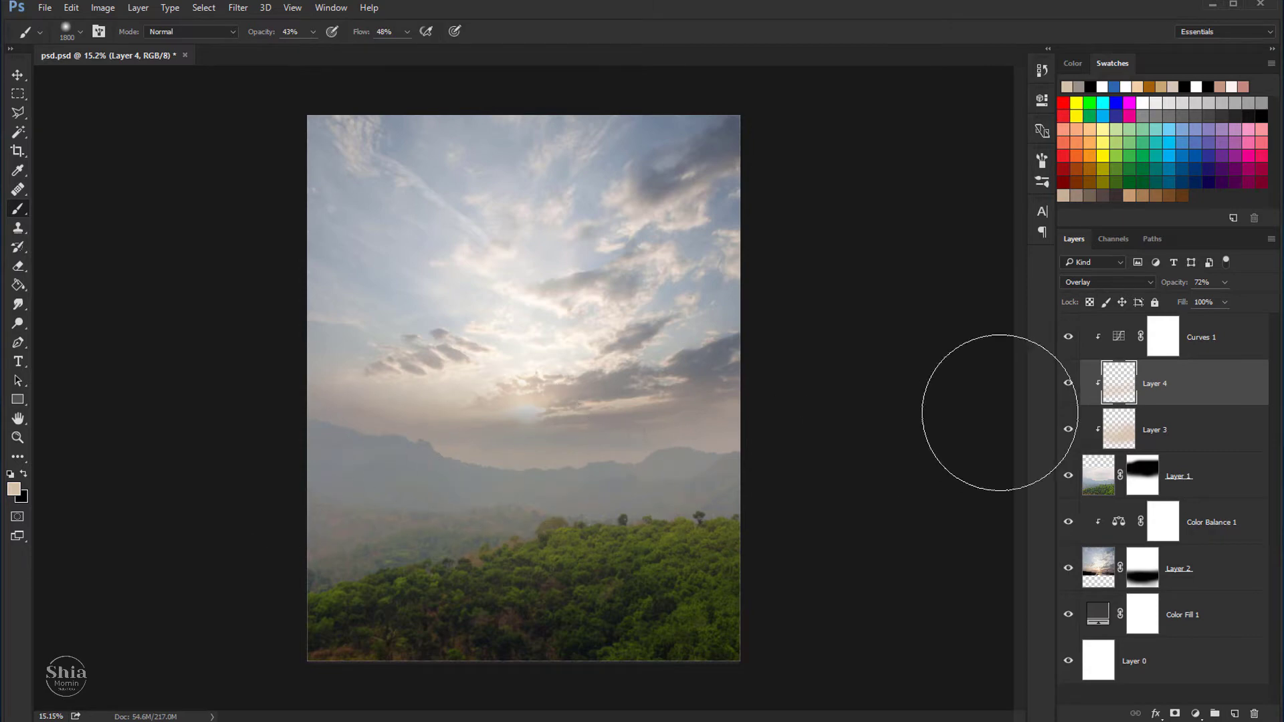
pyautogui.click(1067, 382)
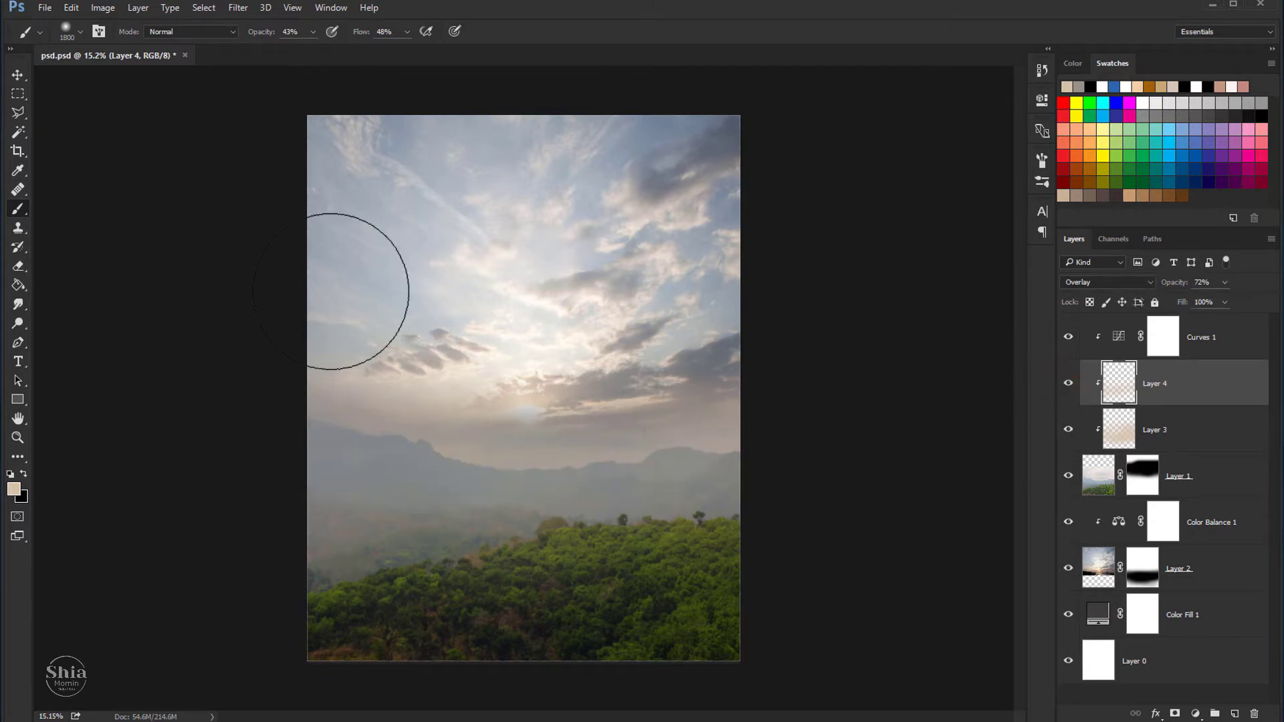
pyautogui.click(19, 78)
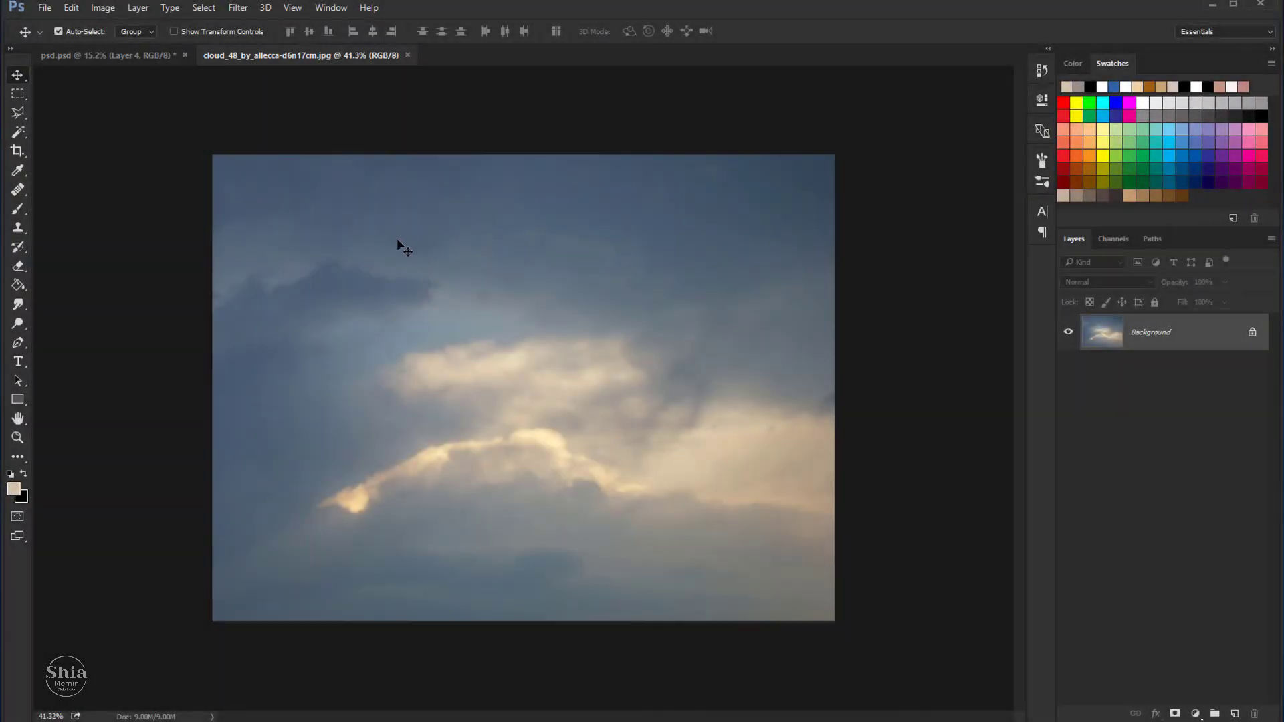
# Step: Bring the cloud photo in as Layer 5, move it to the top and release its clipping
pyautogui.moveTo(401, 247)
pyautogui.mouseDown()
pyautogui.moveTo(406, 191)
pyautogui.moveTo(439, 213)
pyautogui.mouseUp()
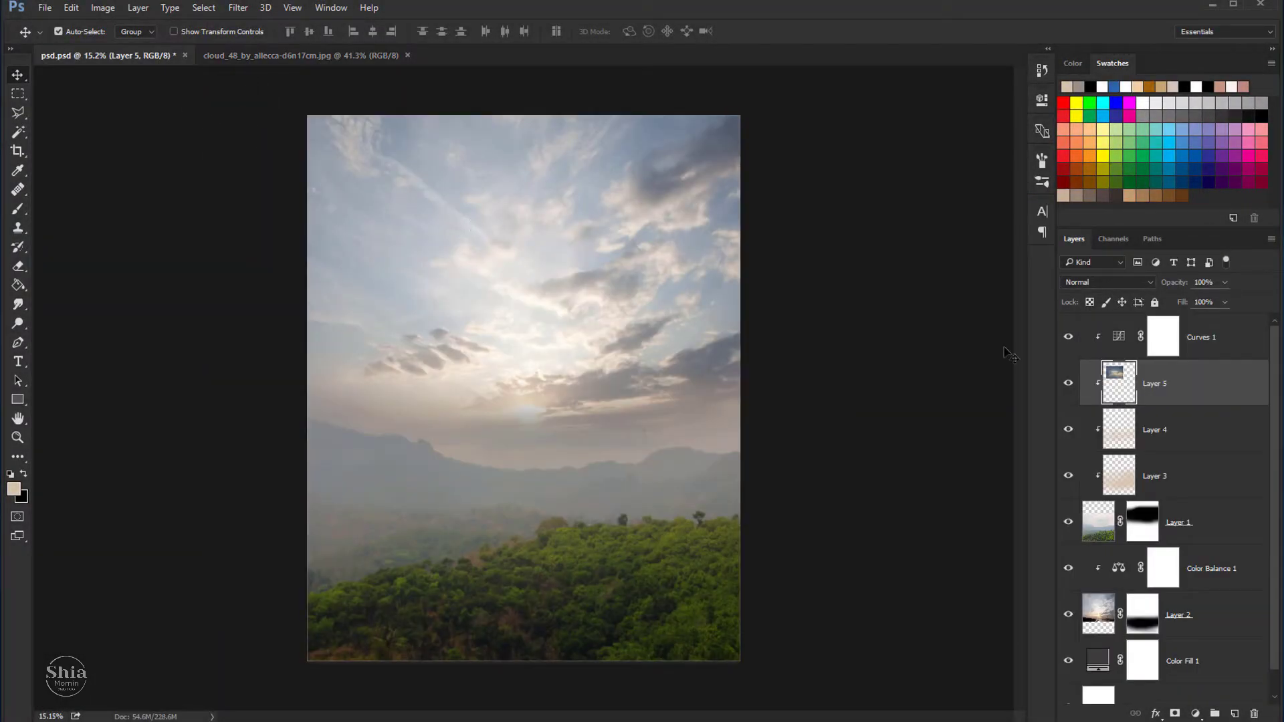
pyautogui.moveTo(1182, 381); pyautogui.dragTo(1180, 338)
pyautogui.rightClick(1180, 325)
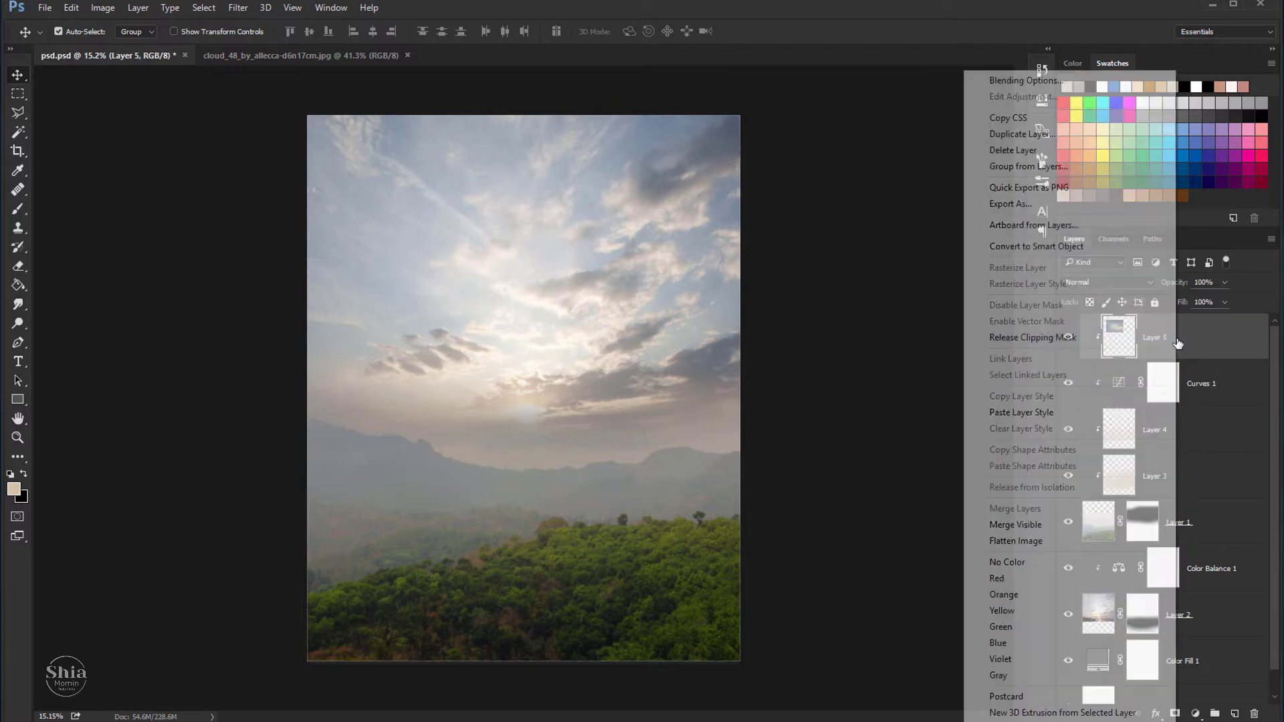
pyautogui.click(1051, 340)
pyautogui.moveTo(458, 246); pyautogui.dragTo(418, 197)
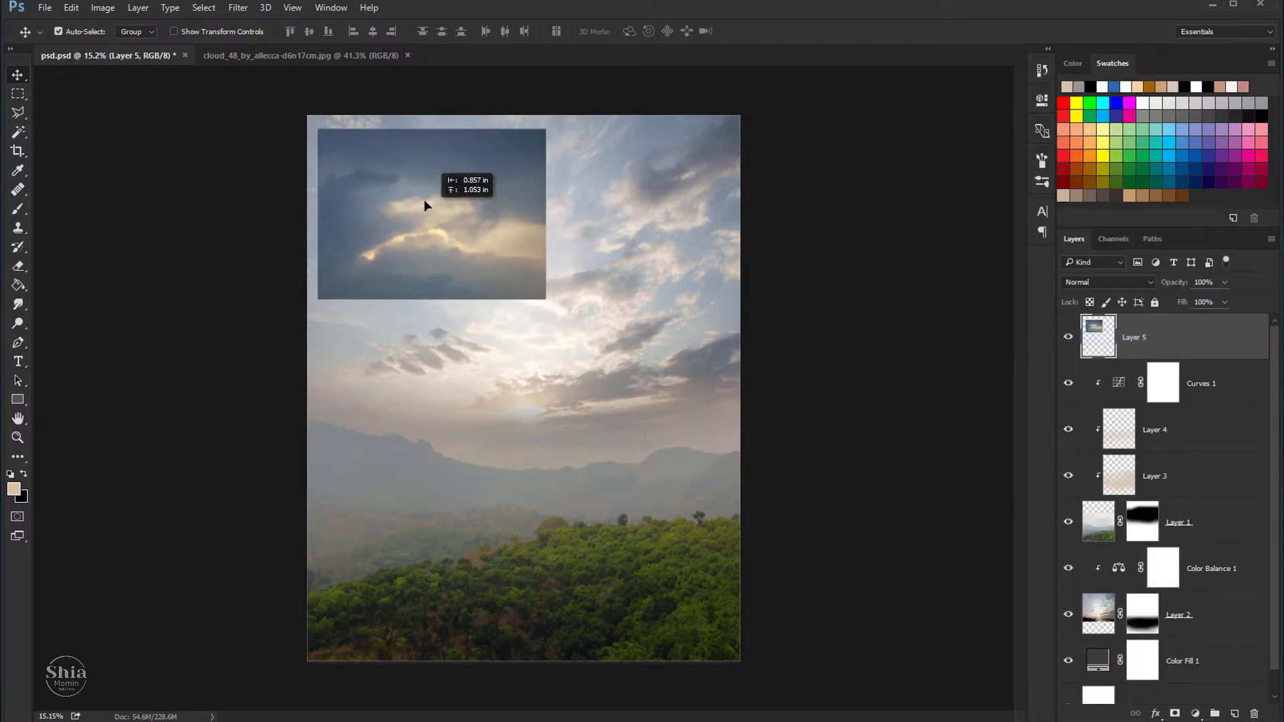
# Step: Scale the clouds to cover the upper canvas and add a white layer mask
pyautogui.hotkey('ctrl', 't')
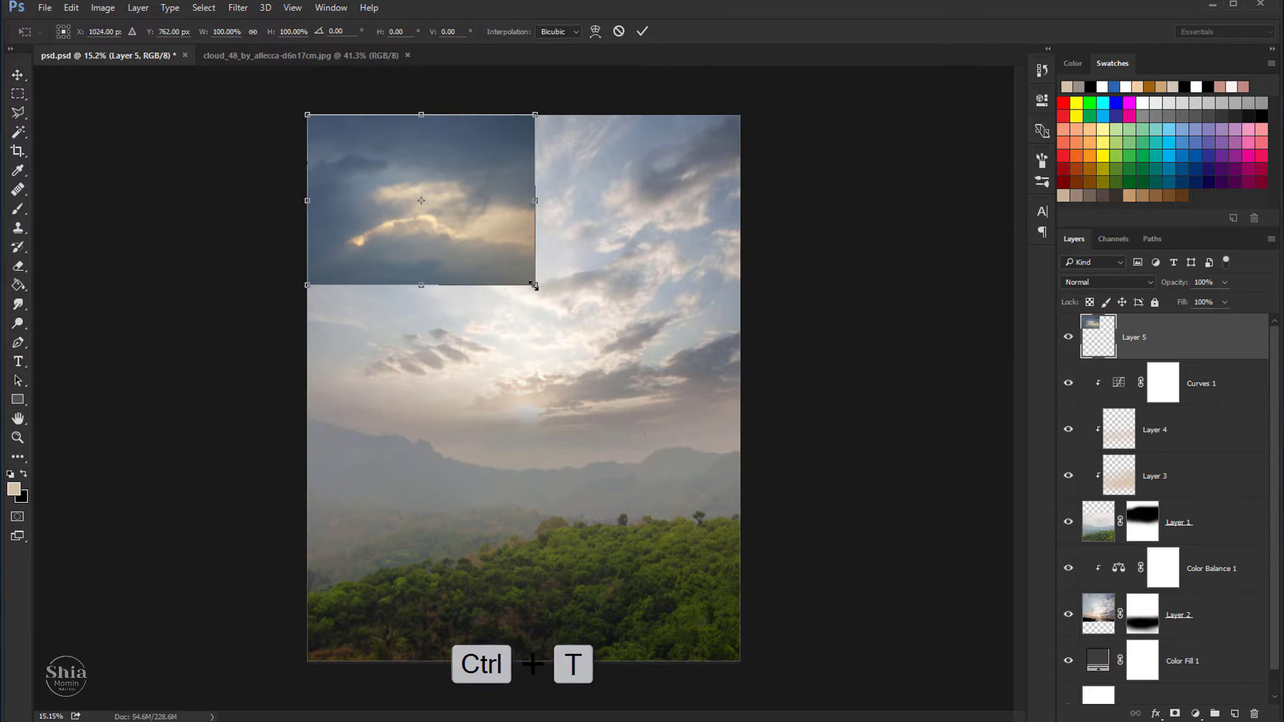
pyautogui.moveTo(535, 286); pyautogui.dragTo(742, 470)
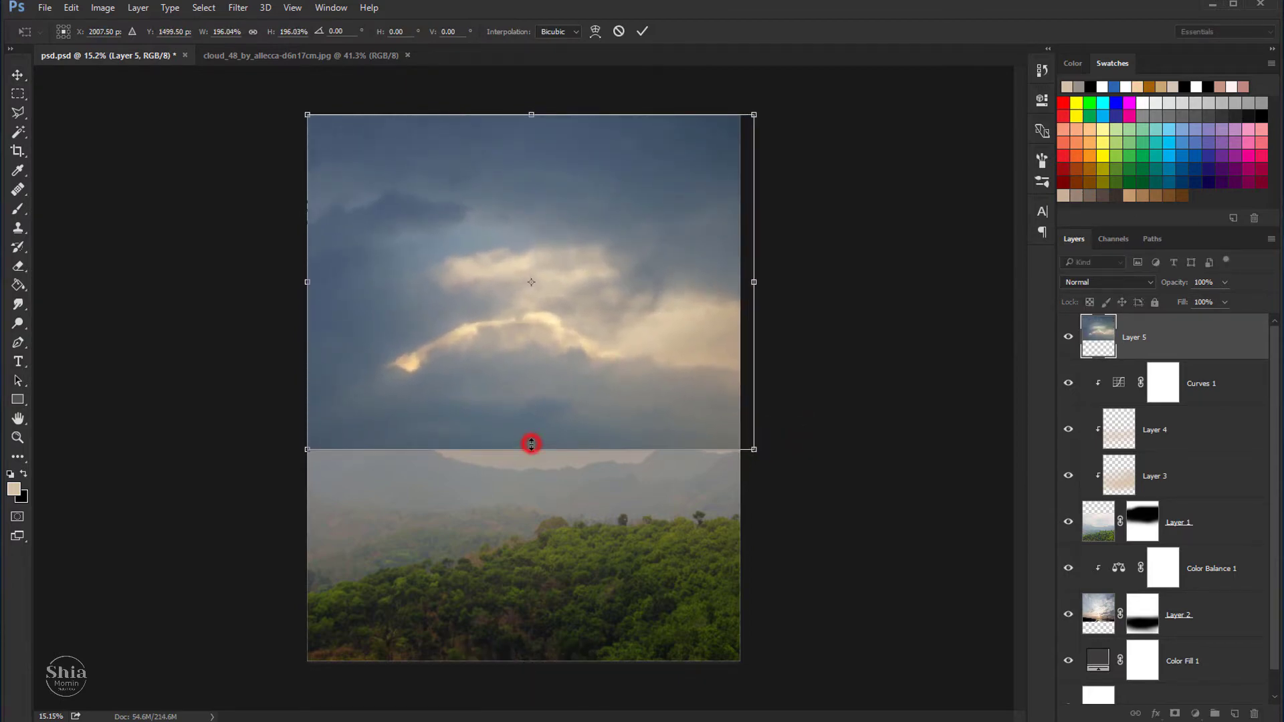
pyautogui.moveTo(531, 447); pyautogui.dragTo(532, 466)
pyautogui.click(637, 37)
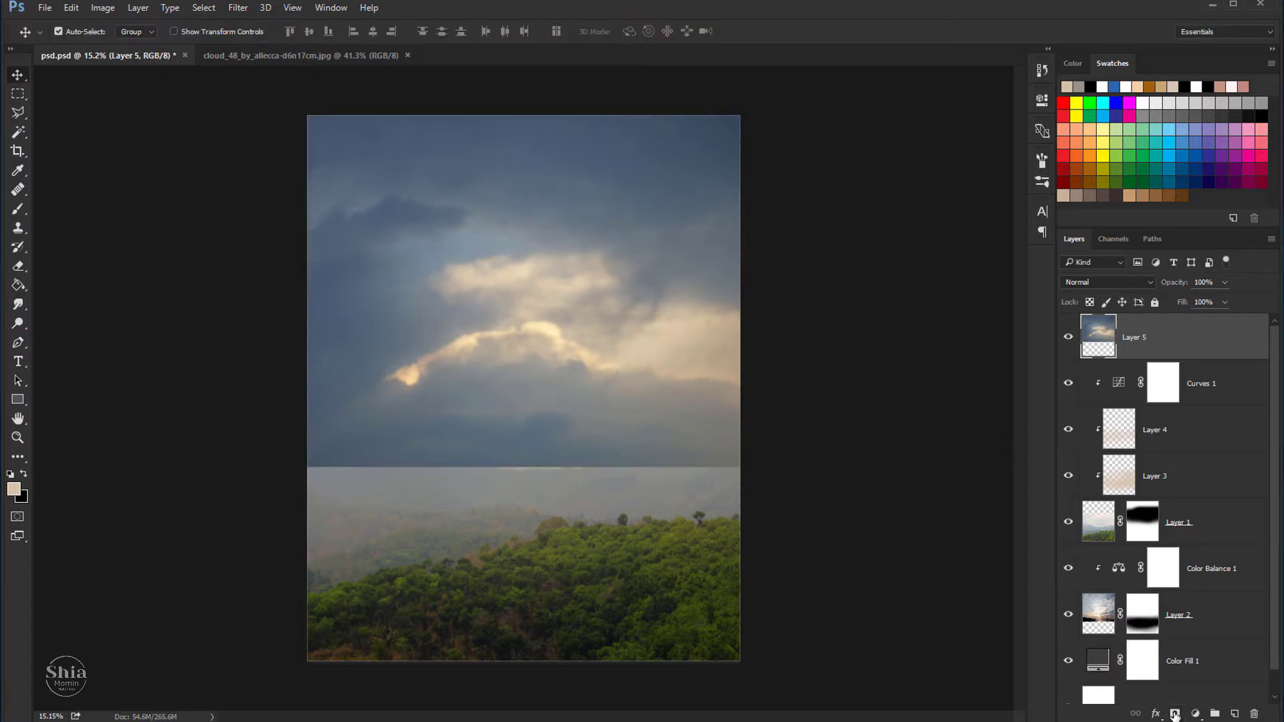
pyautogui.click(1175, 714)
# Step: Paint black on Layer 5's mask to soften the hard cloud seam along the horizon
pyautogui.press('d')
pyautogui.click(20, 210)
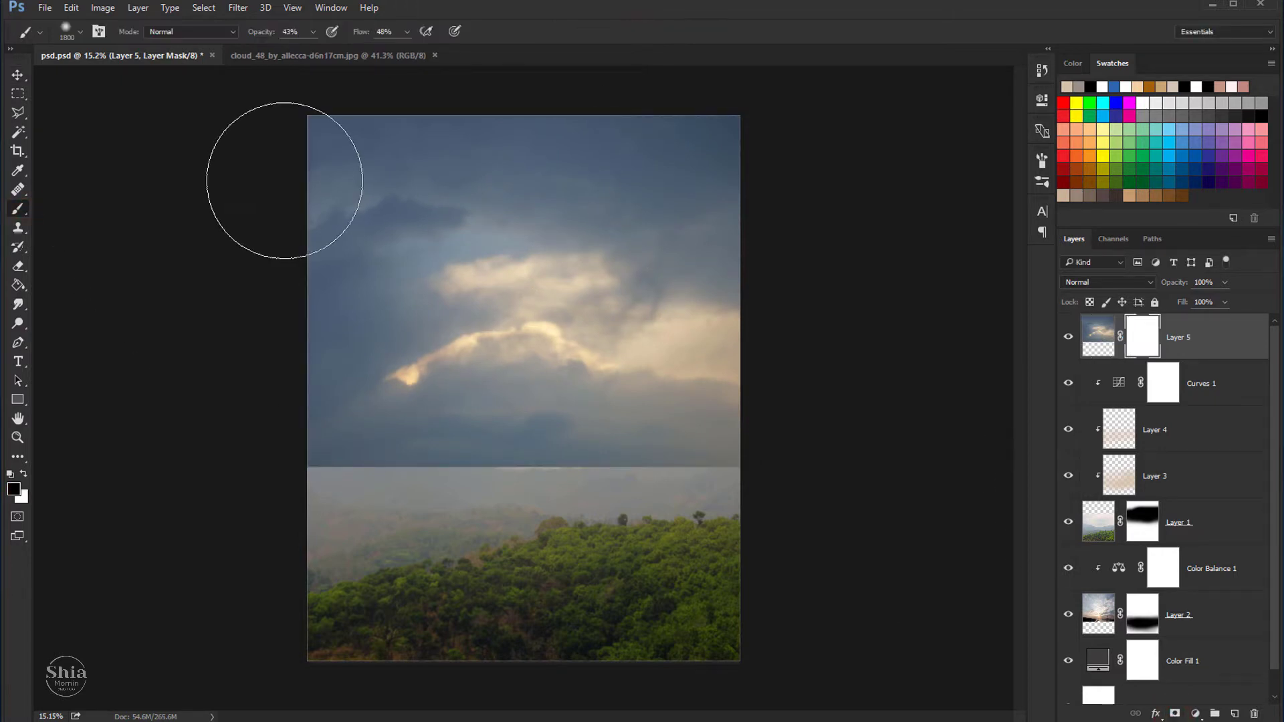
pyautogui.click(504, 479)
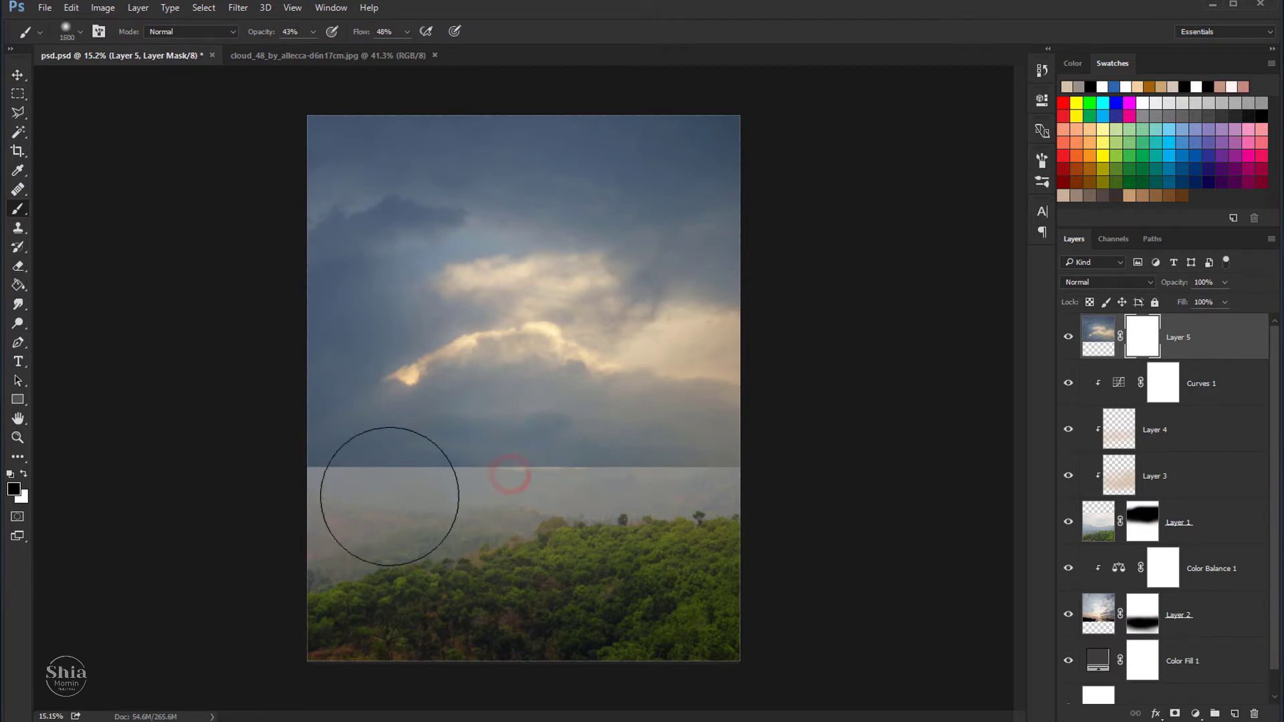
pyautogui.moveTo(388, 495); pyautogui.dragTo(719, 471)
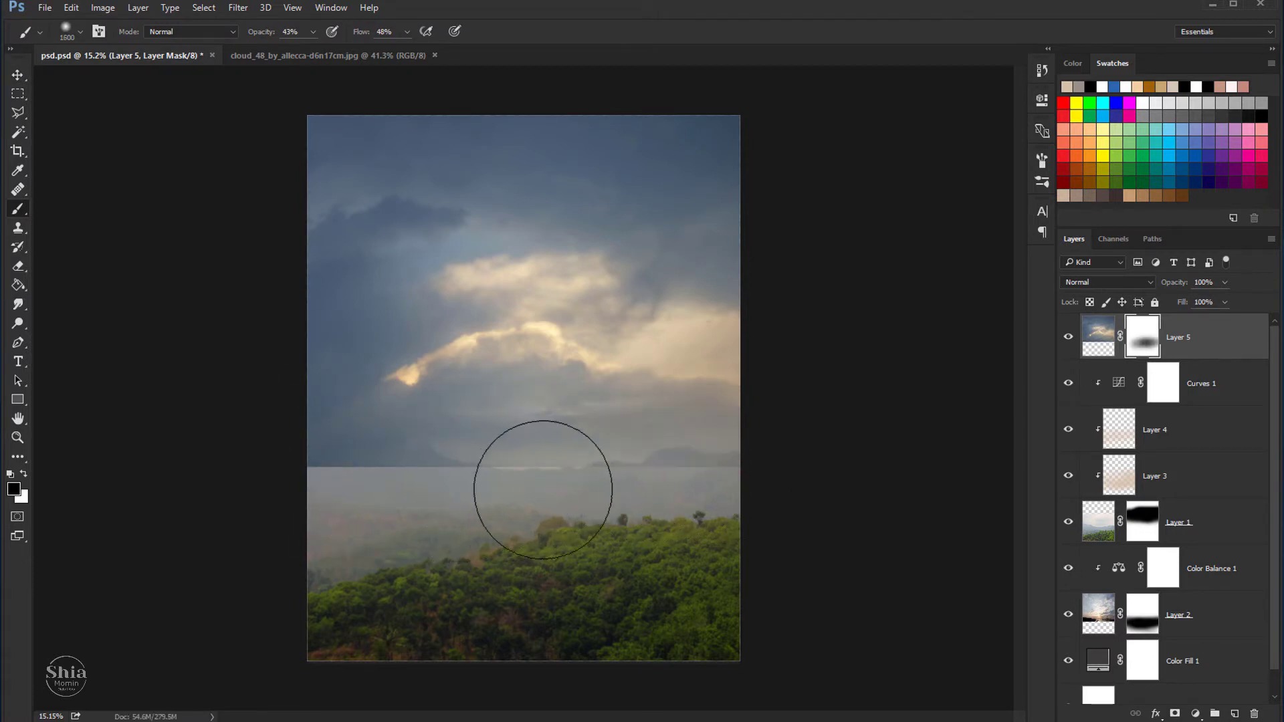
pyautogui.press('[')
pyautogui.press('[')
pyautogui.press('[')
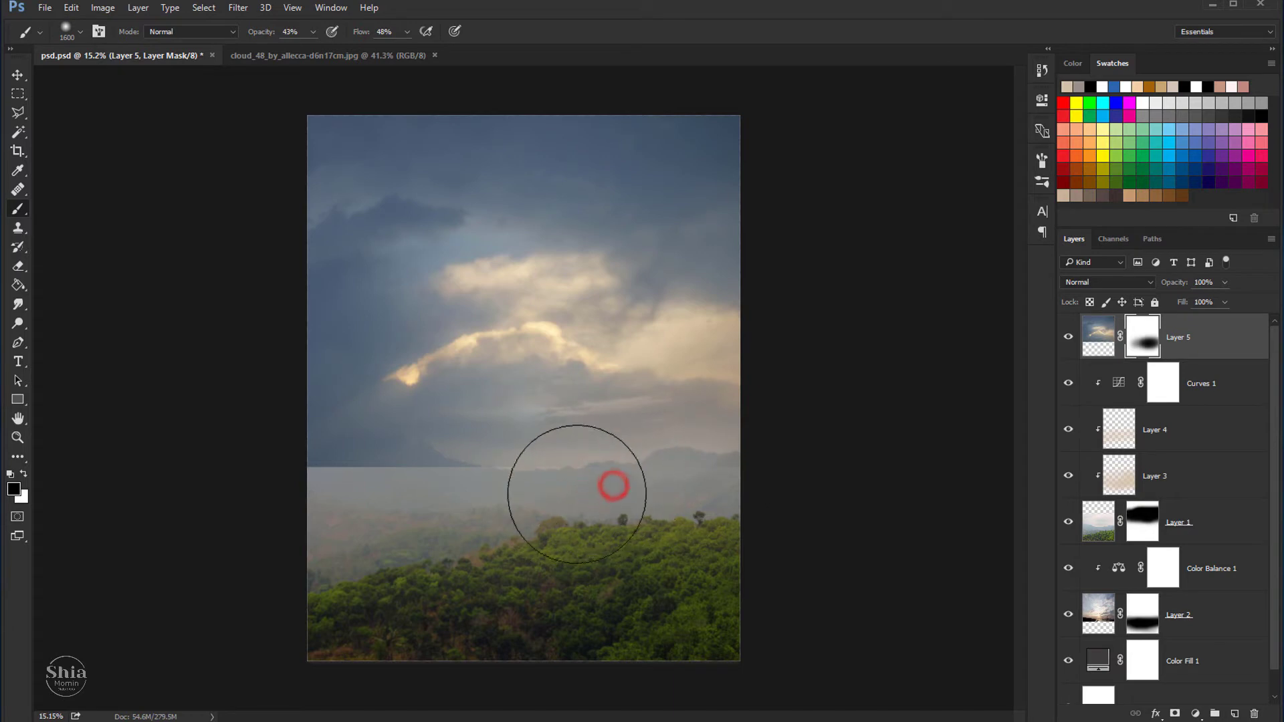
pyautogui.moveTo(701, 486); pyautogui.dragTo(611, 459)
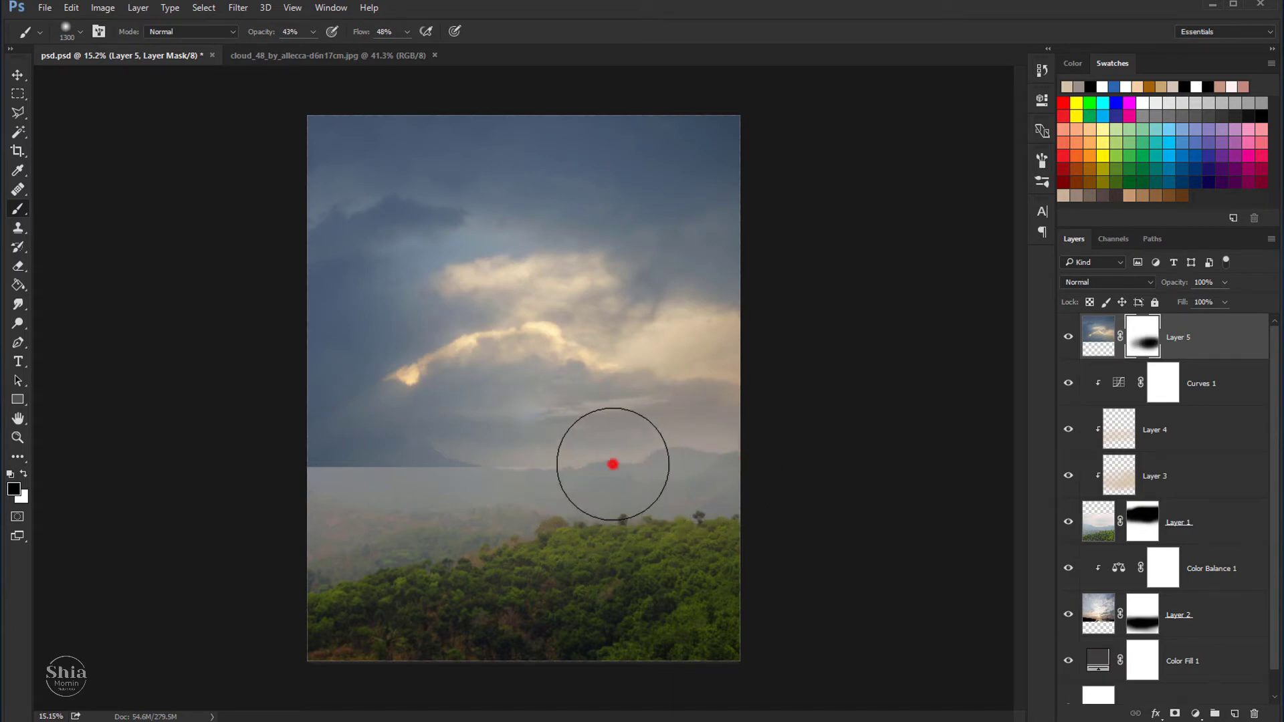
pyautogui.moveTo(437, 472)
pyautogui.mouseDown()
pyautogui.moveTo(327, 498)
pyautogui.moveTo(428, 445)
pyautogui.mouseUp()
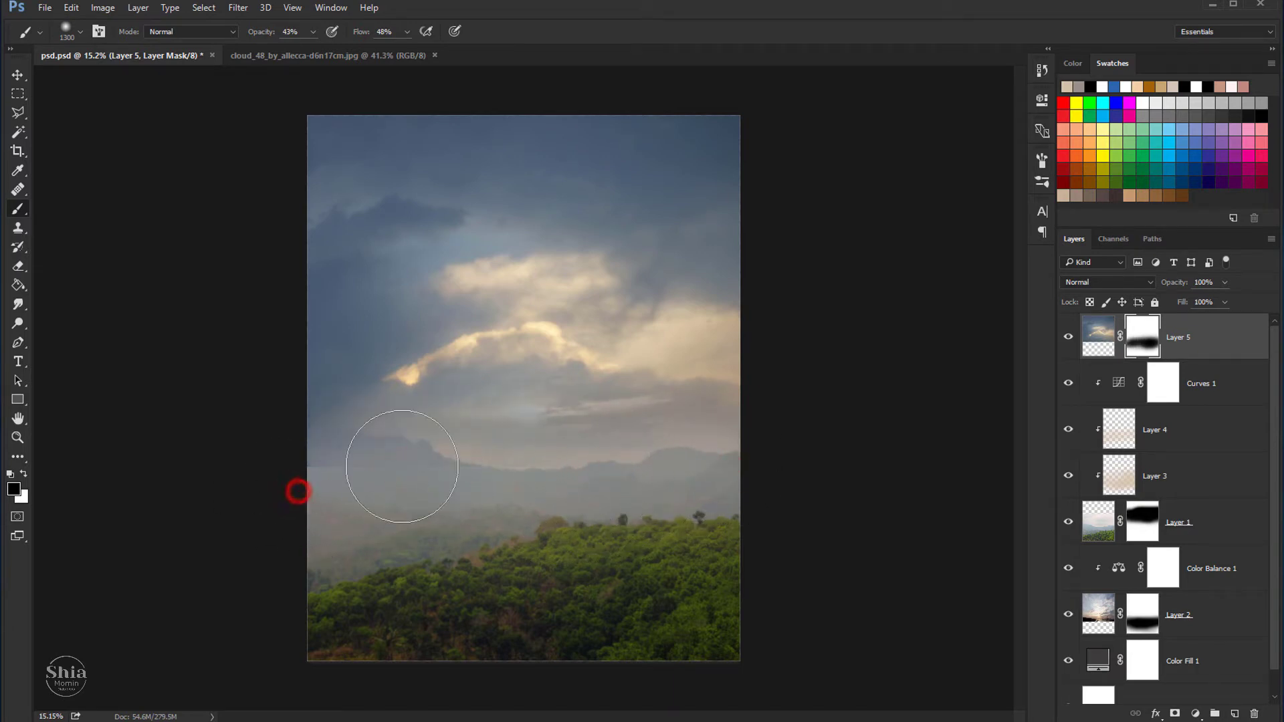
pyautogui.hotkey('ctrl', 'z')
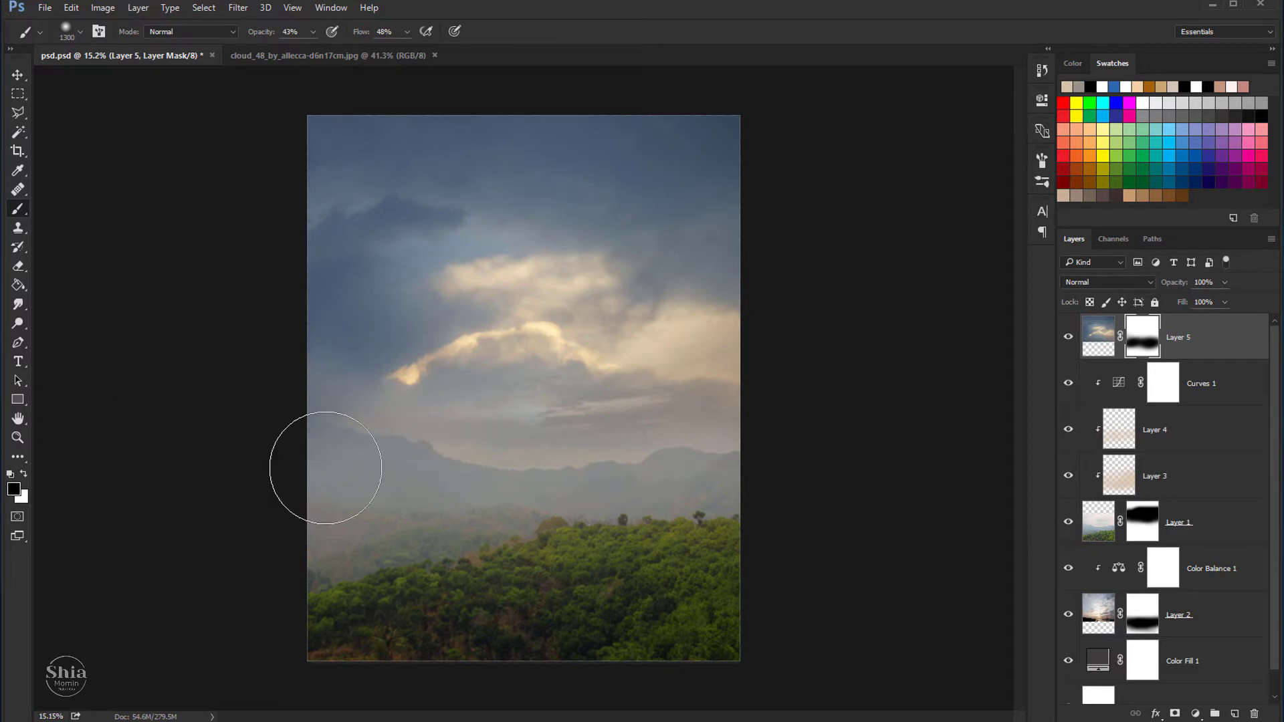
# Step: With lower brush opacity and flow, gently blend the clouds into the mountain ridge
pyautogui.click(604, 468)
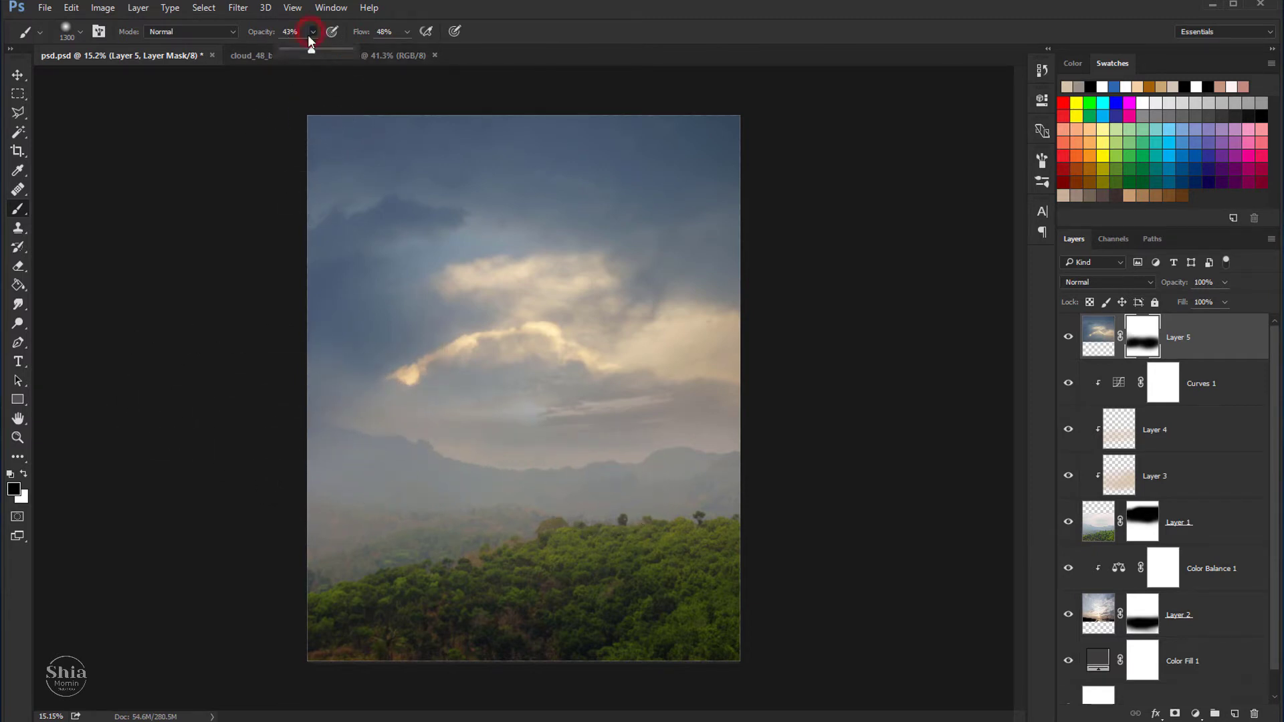
pyautogui.click(407, 31)
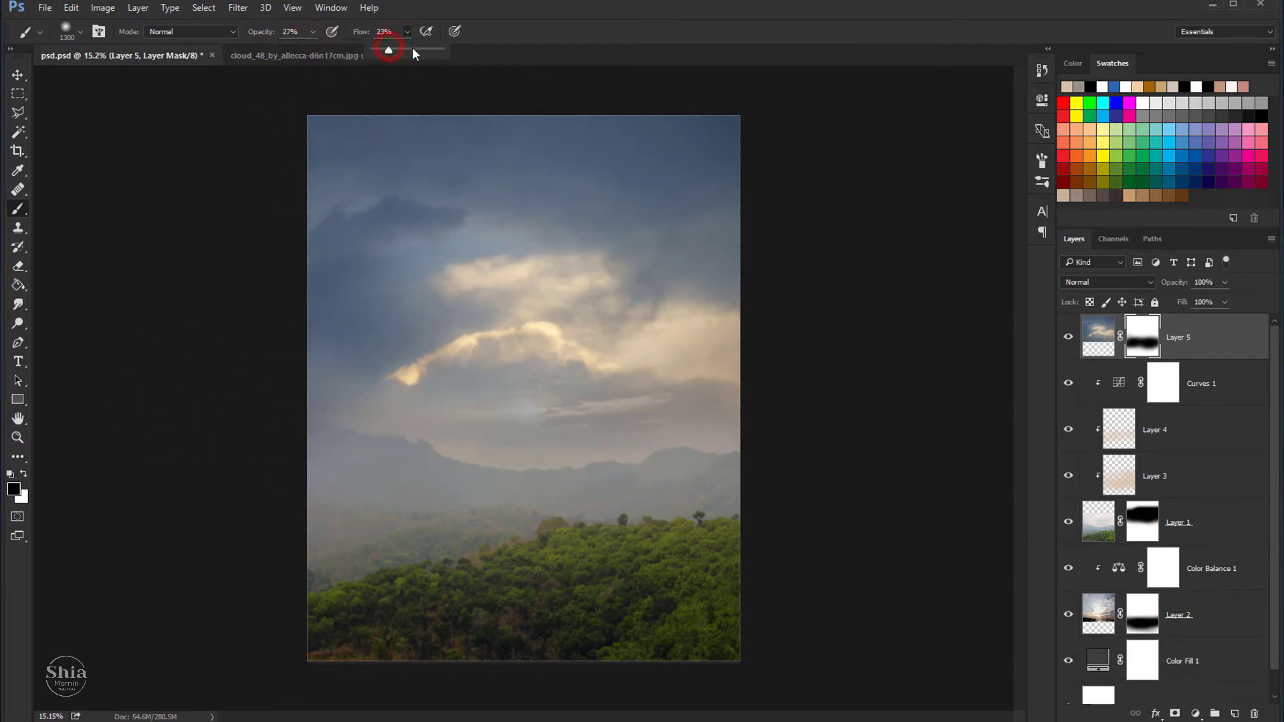
pyautogui.click(505, 34)
pyautogui.click(382, 359)
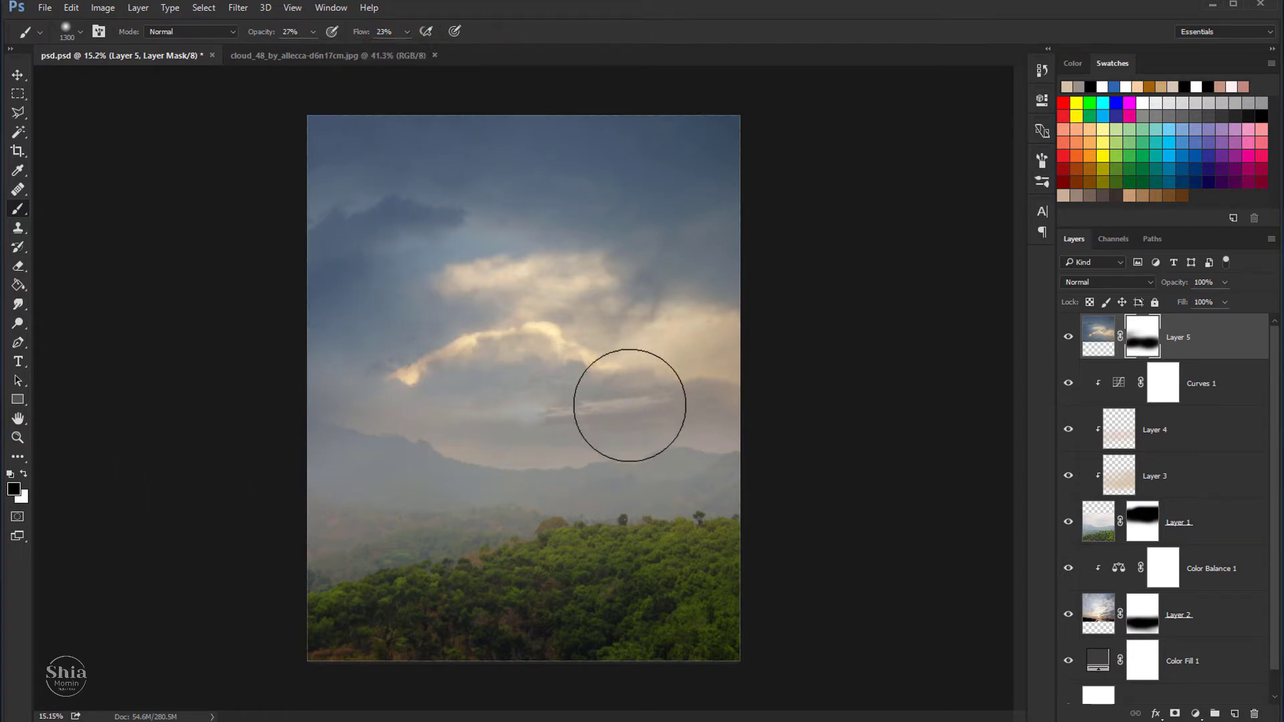
pyautogui.moveTo(482, 467); pyautogui.dragTo(675, 473)
pyautogui.scroll(3, 616, 421)
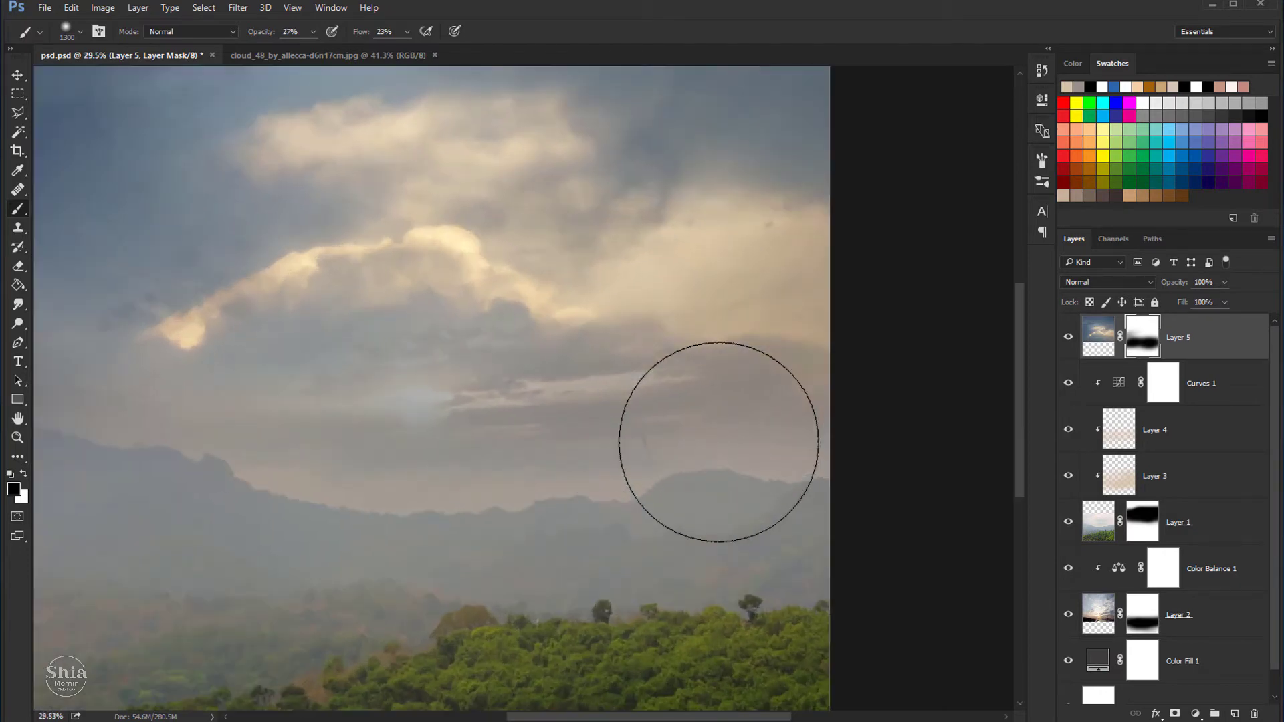
pyautogui.scroll(1, 662, 436)
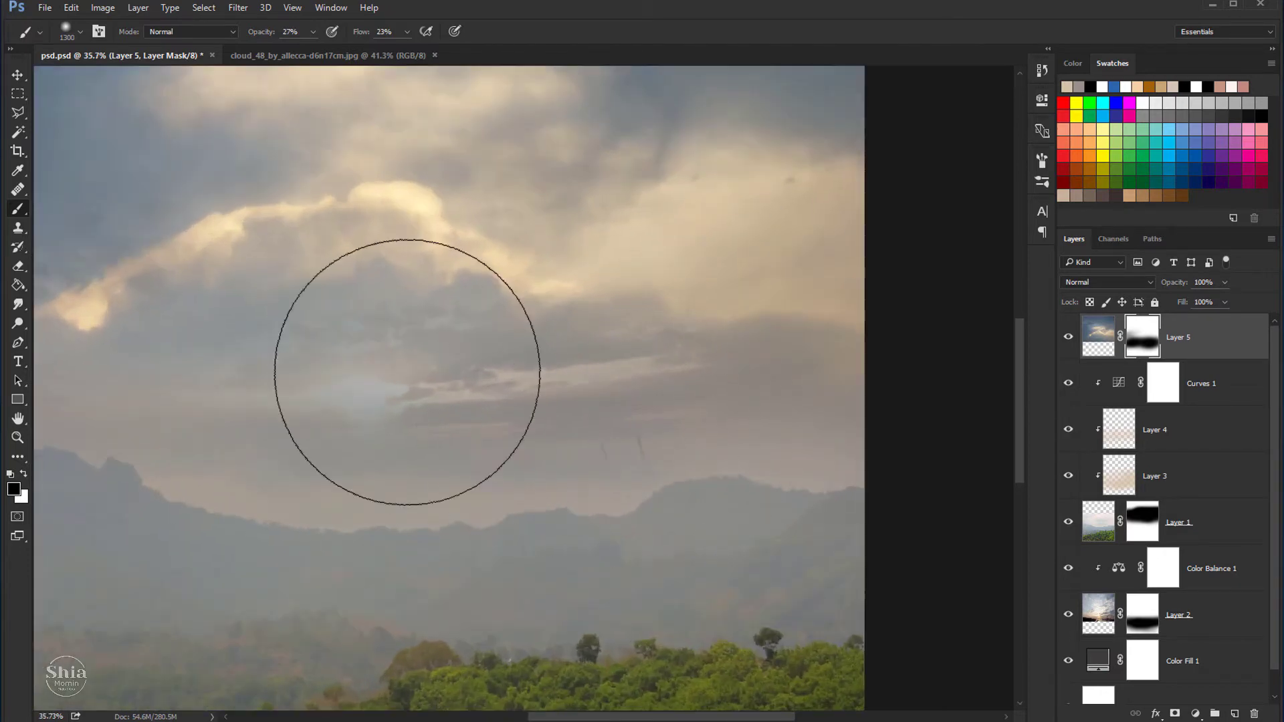
pyautogui.click(19, 75)
pyautogui.click(1067, 525)
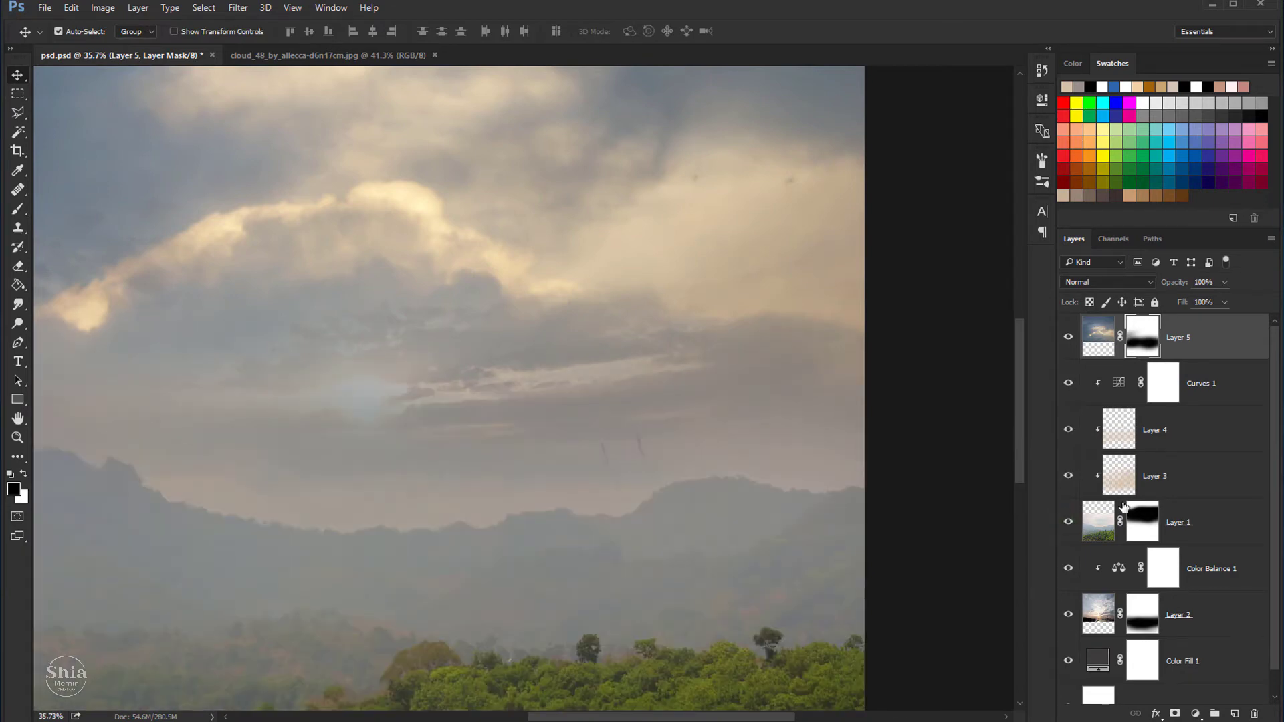
pyautogui.scroll(-1, 1124, 508)
# Step: Target Layer 2's mask and paint out the dark sky streaks with a small brush
pyautogui.click(1069, 590)
pyautogui.click(1069, 589)
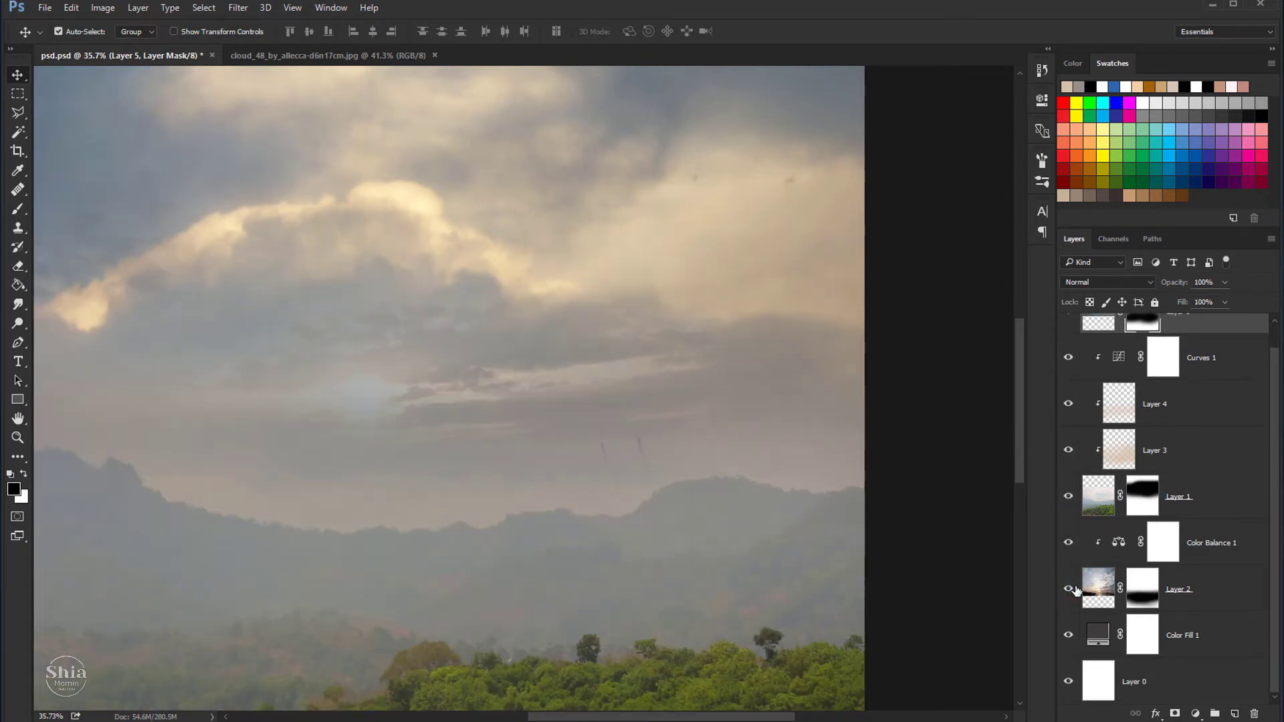
pyautogui.click(1134, 587)
pyautogui.click(19, 209)
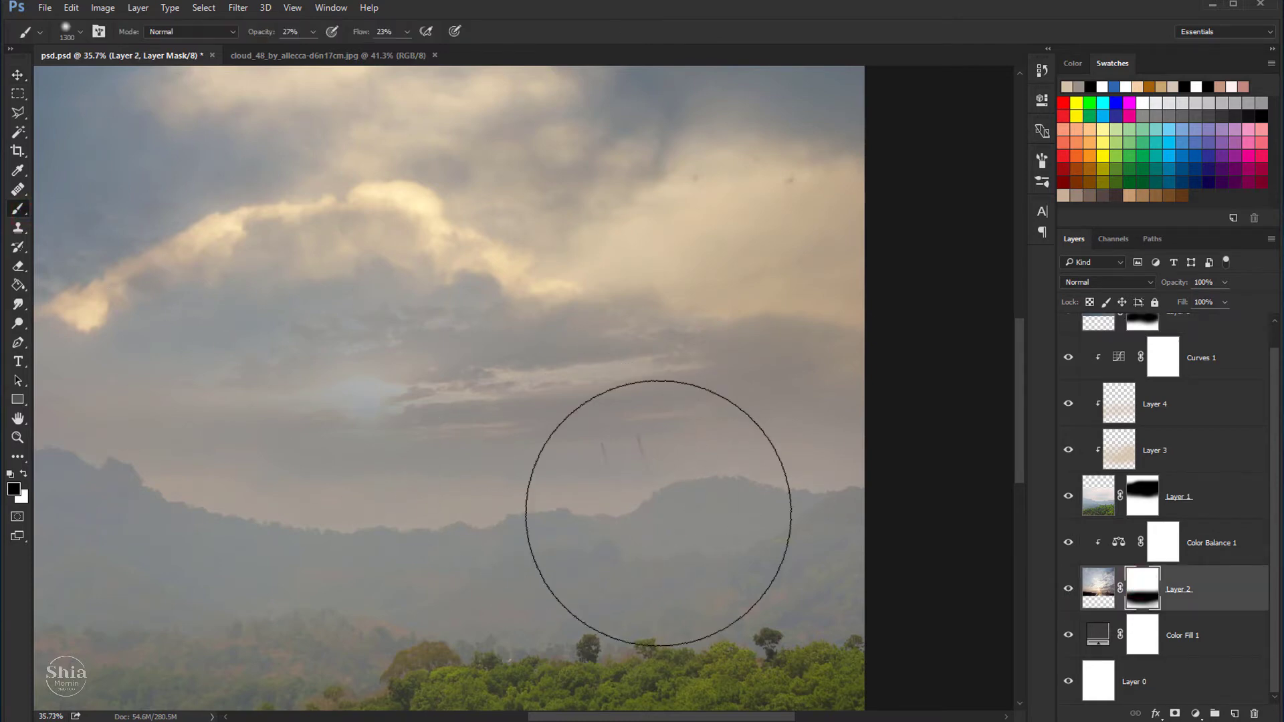
pyautogui.scroll(3, 645, 508)
pyautogui.press('[')
pyautogui.press('[')
pyautogui.press('[')
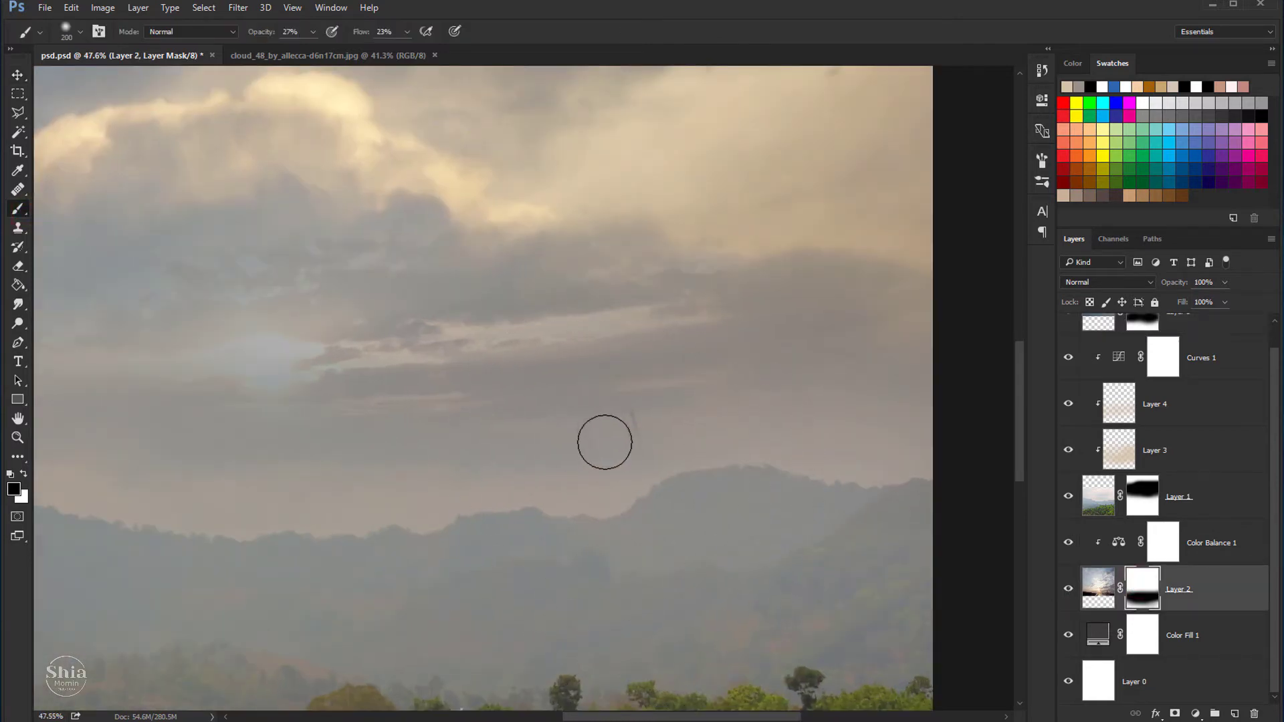
pyautogui.press(']')
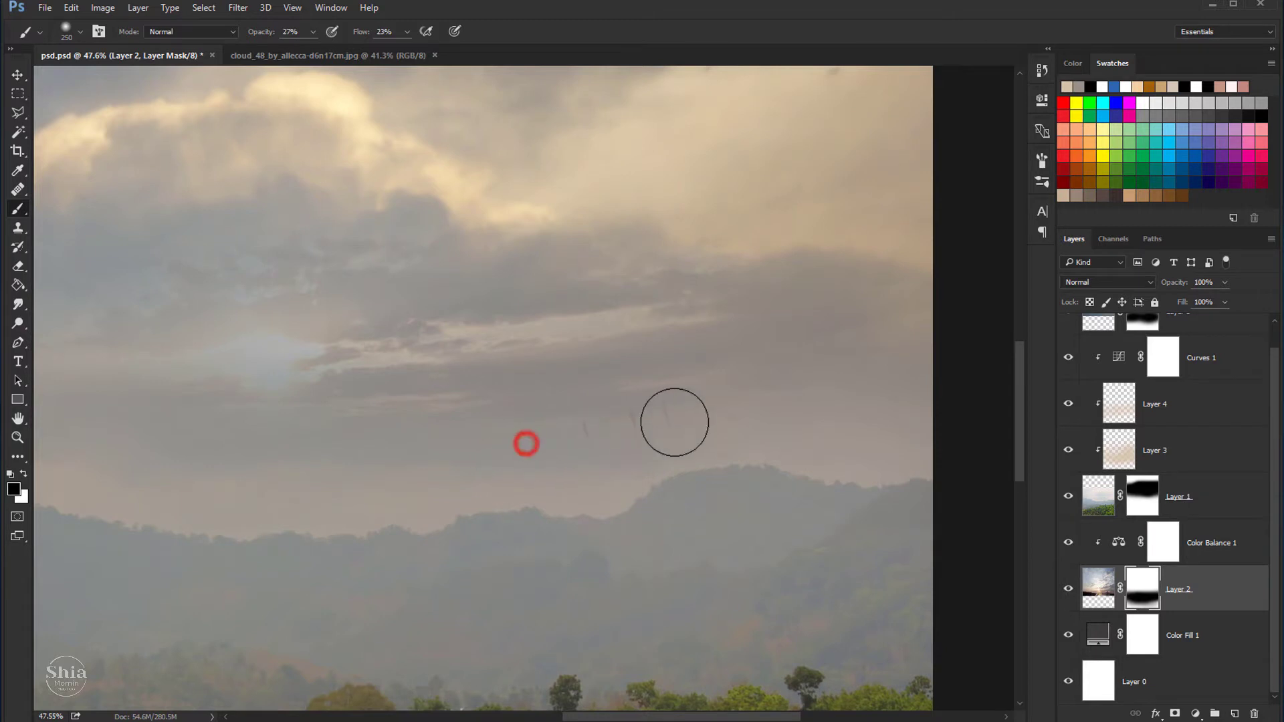
pyautogui.moveTo(565, 427); pyautogui.dragTo(654, 429)
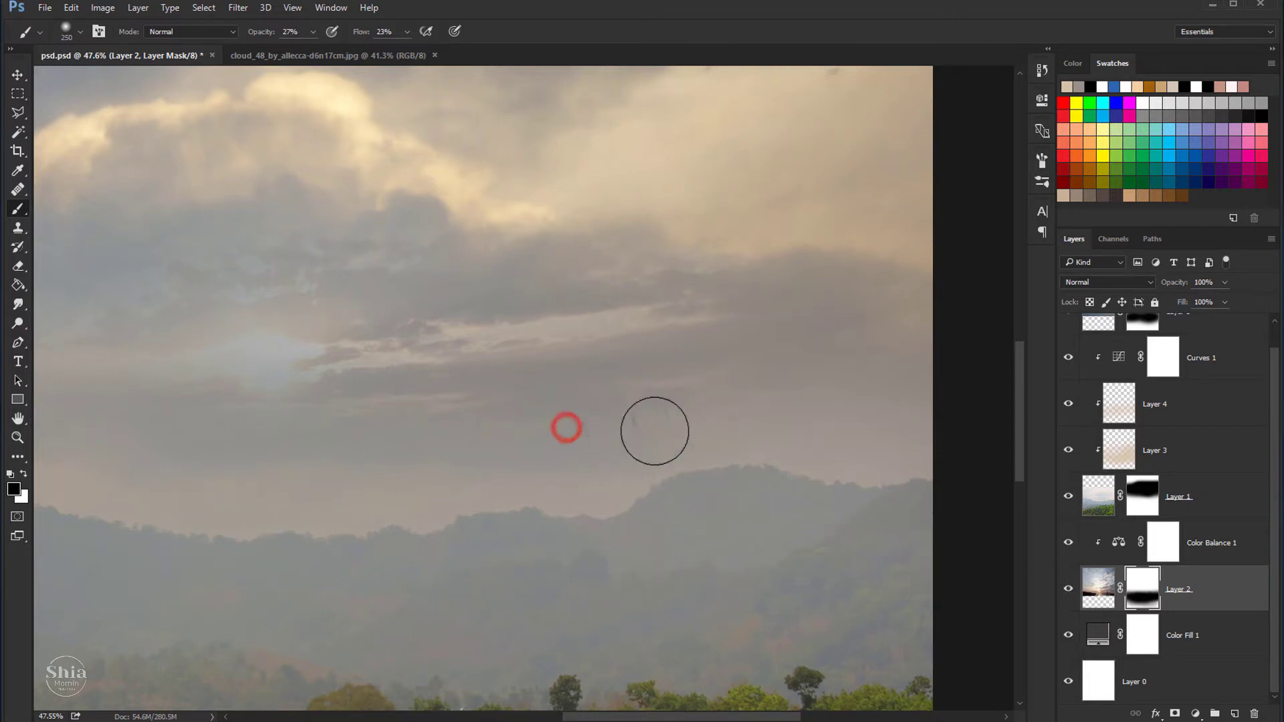
pyautogui.click(552, 441)
# Step: Enlarge the brush and dab out leftover dark blotches above the ridge
pyautogui.press(']')
pyautogui.press(']')
pyautogui.press(']')
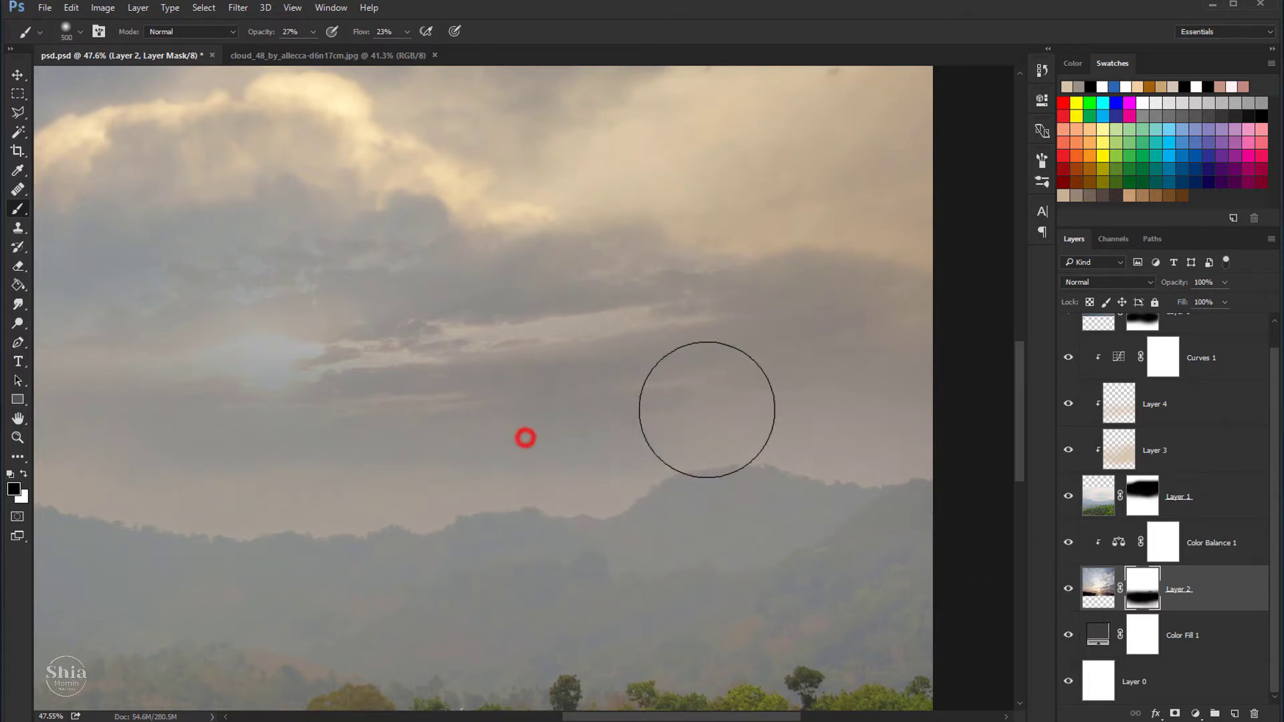
pyautogui.click(656, 436)
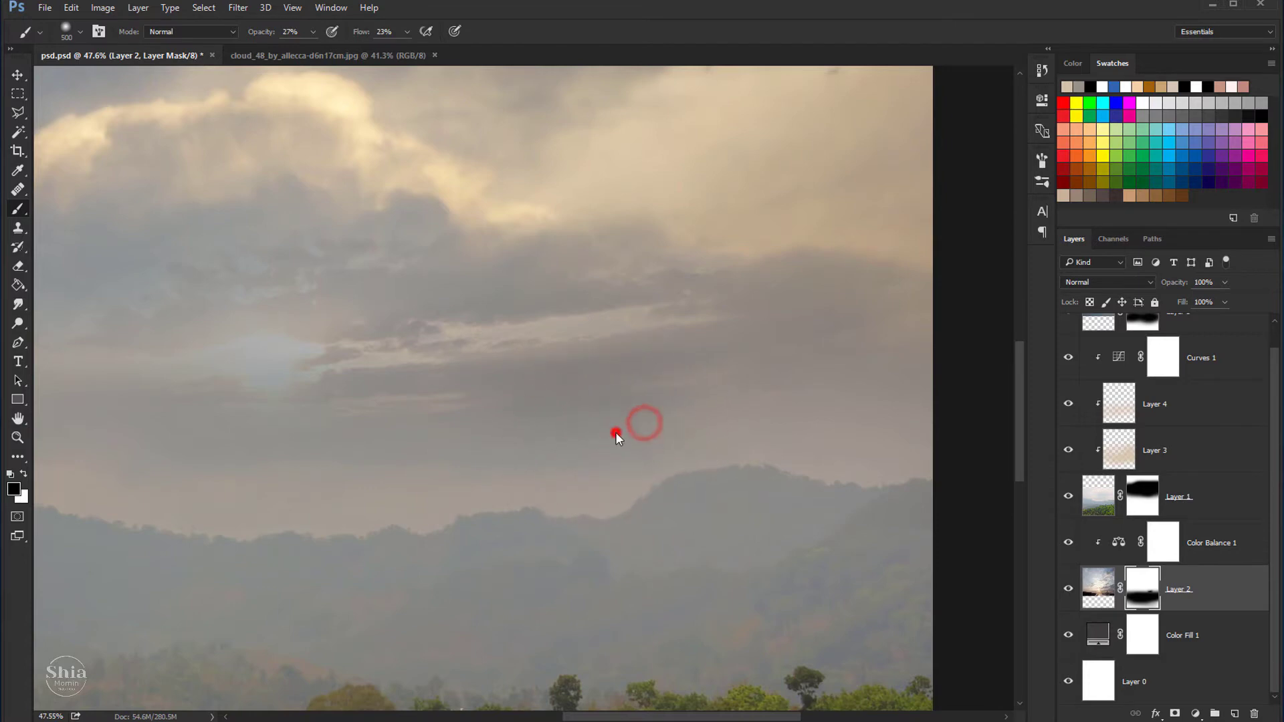
pyautogui.click(686, 427)
pyautogui.click(768, 436)
pyautogui.click(568, 436)
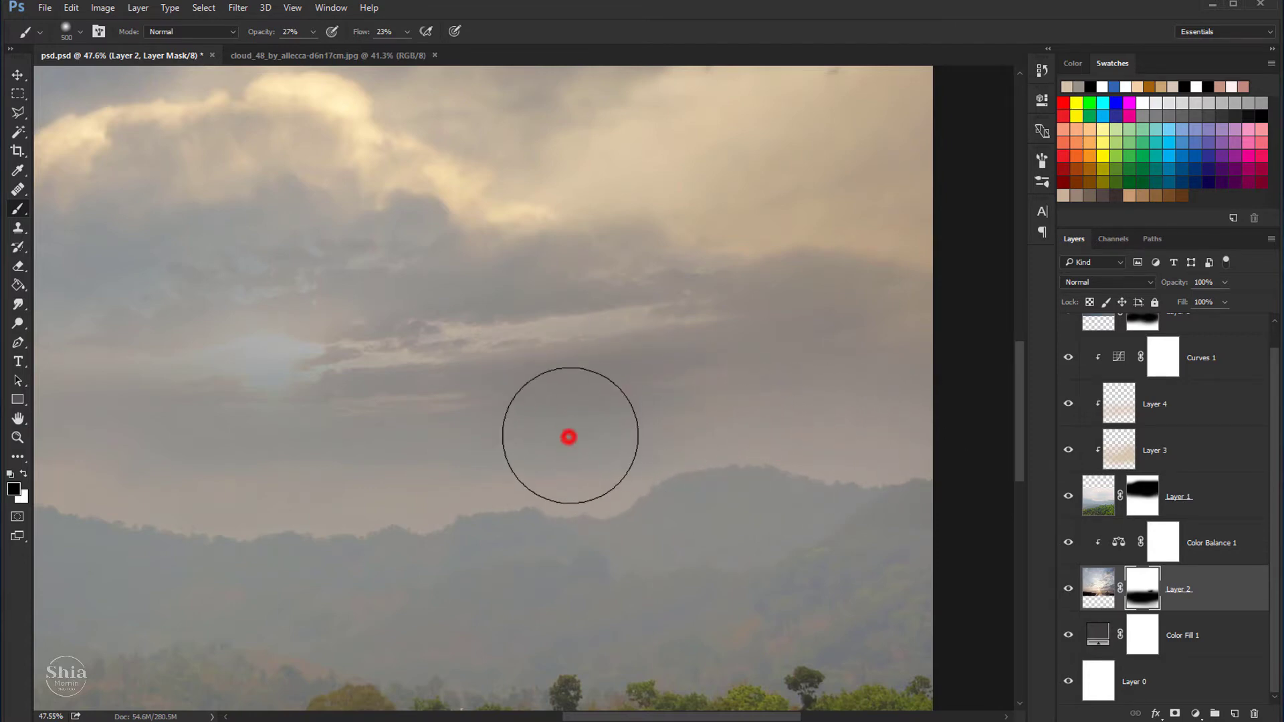
pyautogui.scroll(-2, 485, 498)
pyautogui.scroll(-3, 485, 499)
pyautogui.scroll(-3, 381, 427)
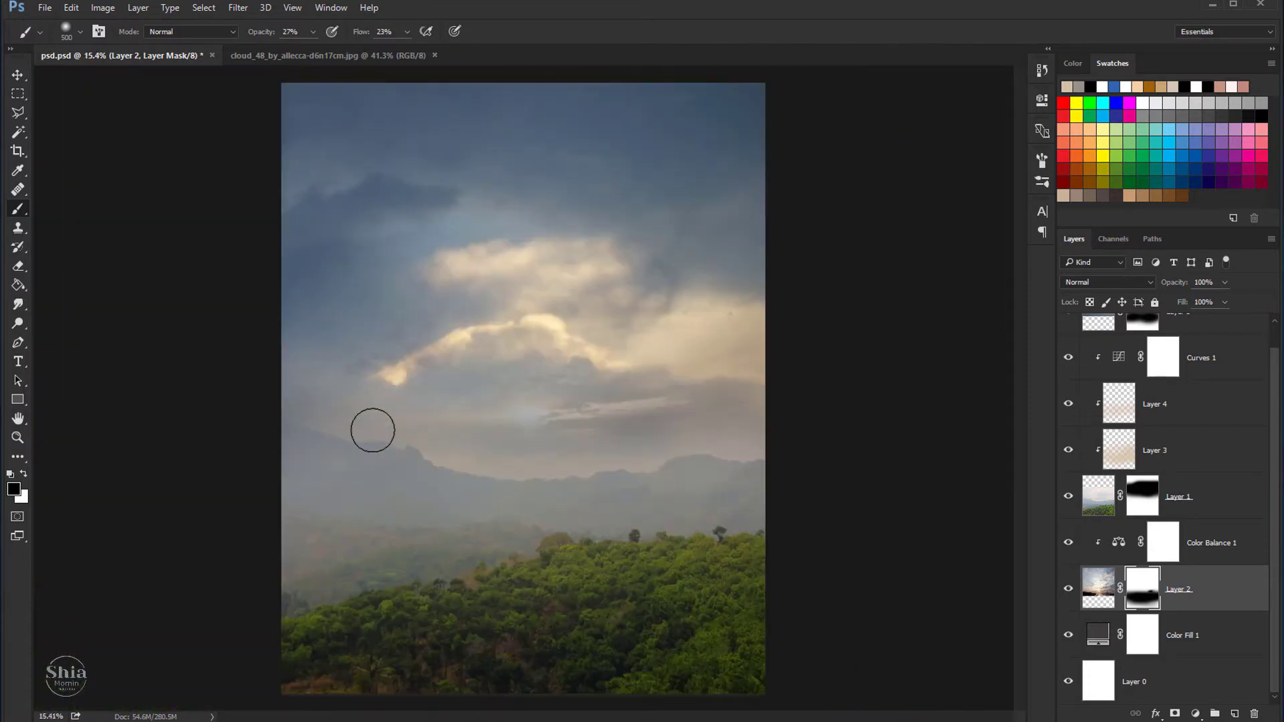
pyautogui.scroll(-1, 370, 427)
pyautogui.click(18, 75)
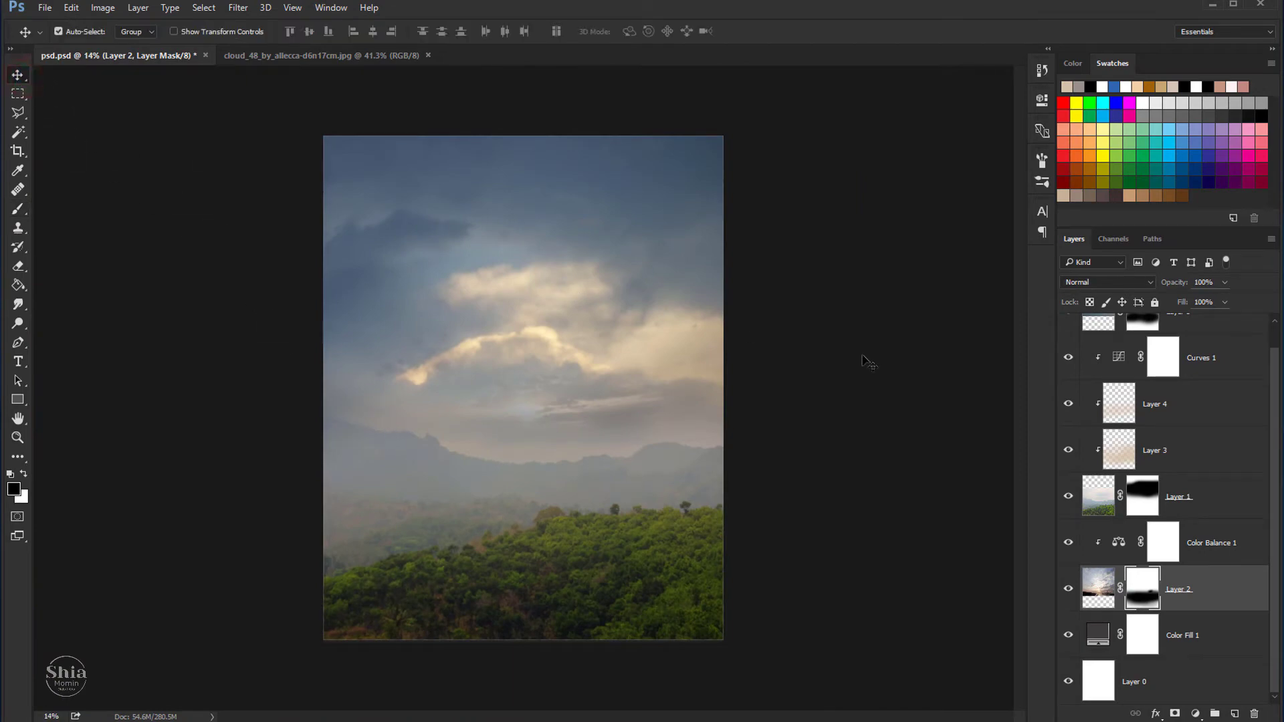
# Step: Toggle Layer 5, Curves 1, Layers 4, 3, 1 and 2 to compare their effects
pyautogui.scroll(1, 1158, 502)
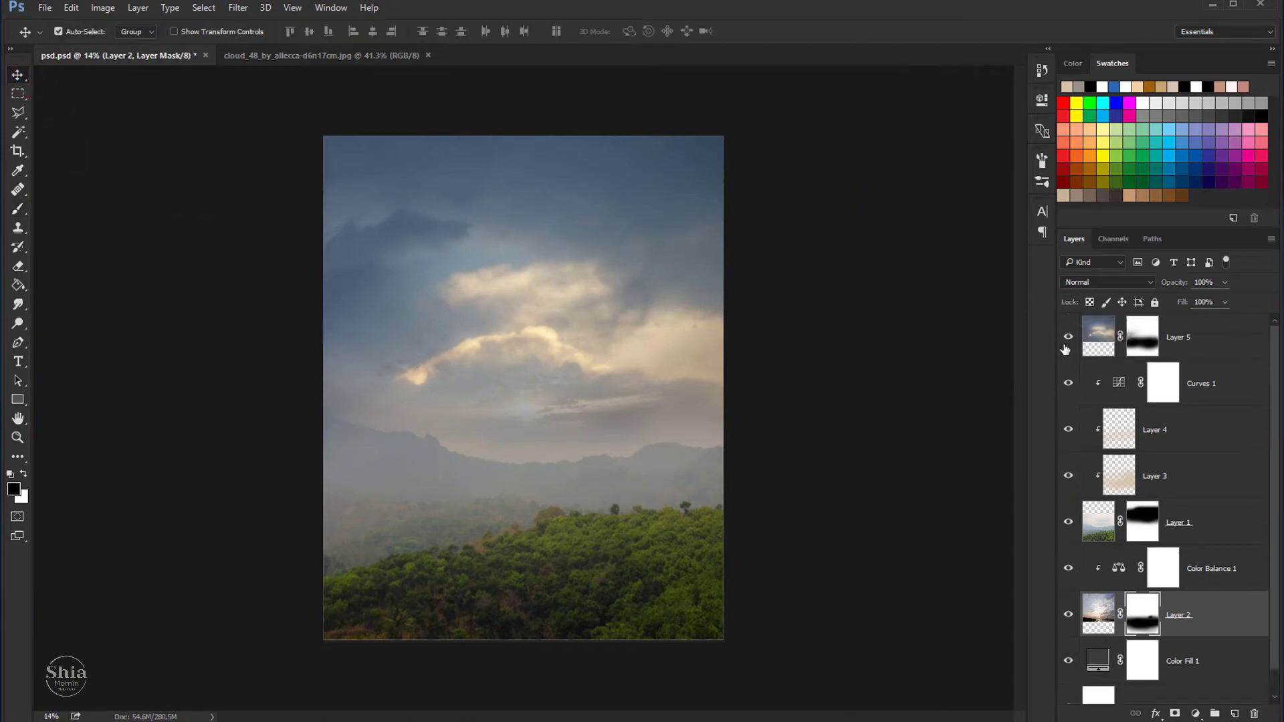
pyautogui.click(1068, 338)
pyautogui.click(1068, 383)
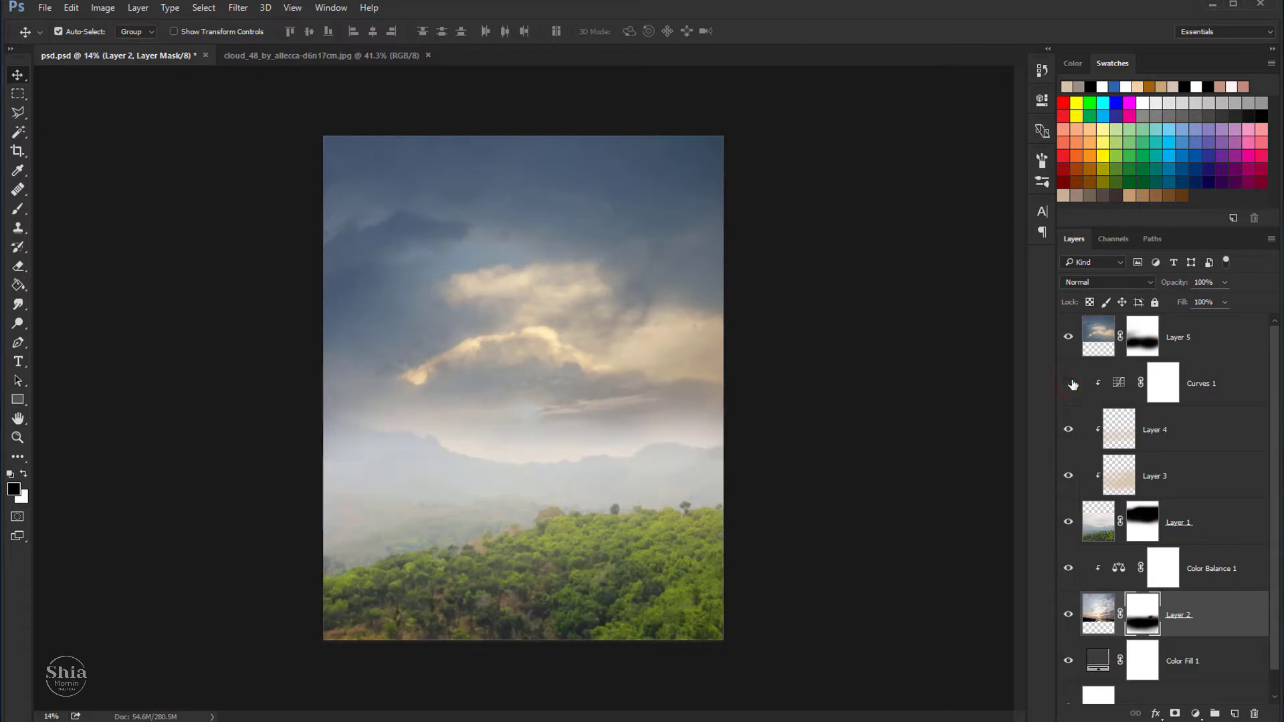
pyautogui.click(1068, 430)
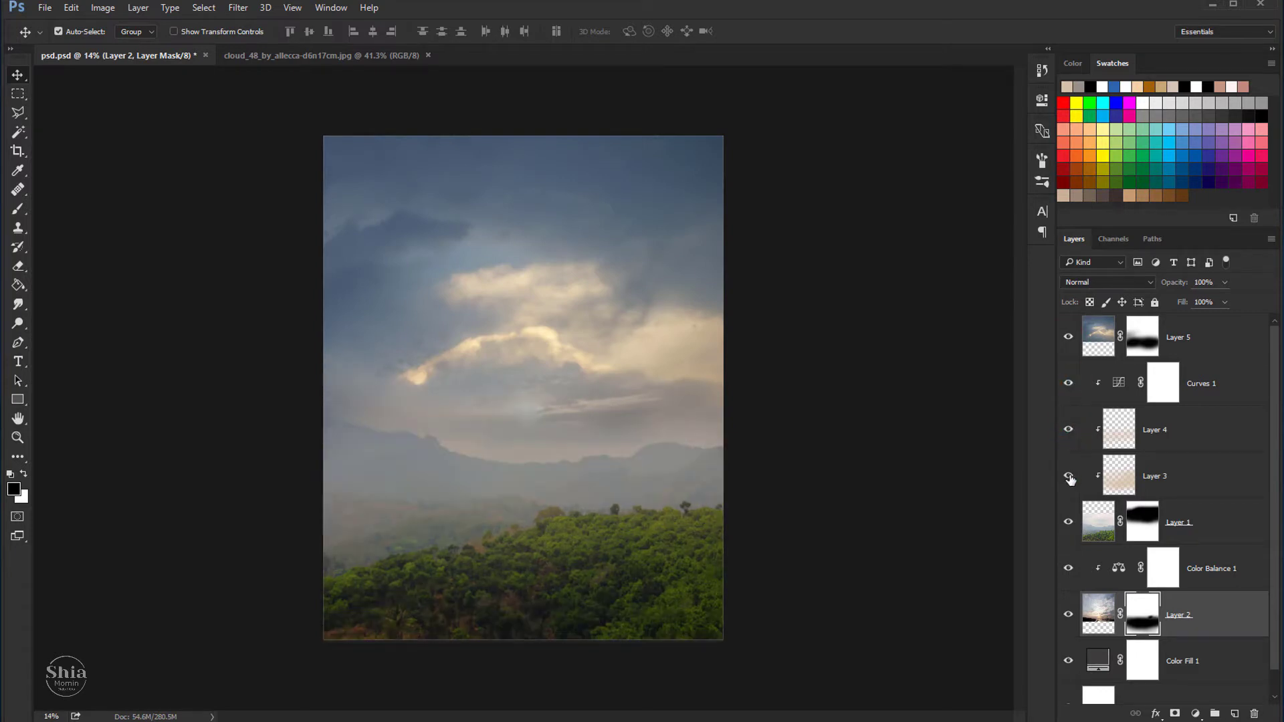
pyautogui.click(1068, 475)
pyautogui.click(1068, 524)
pyautogui.click(1065, 622)
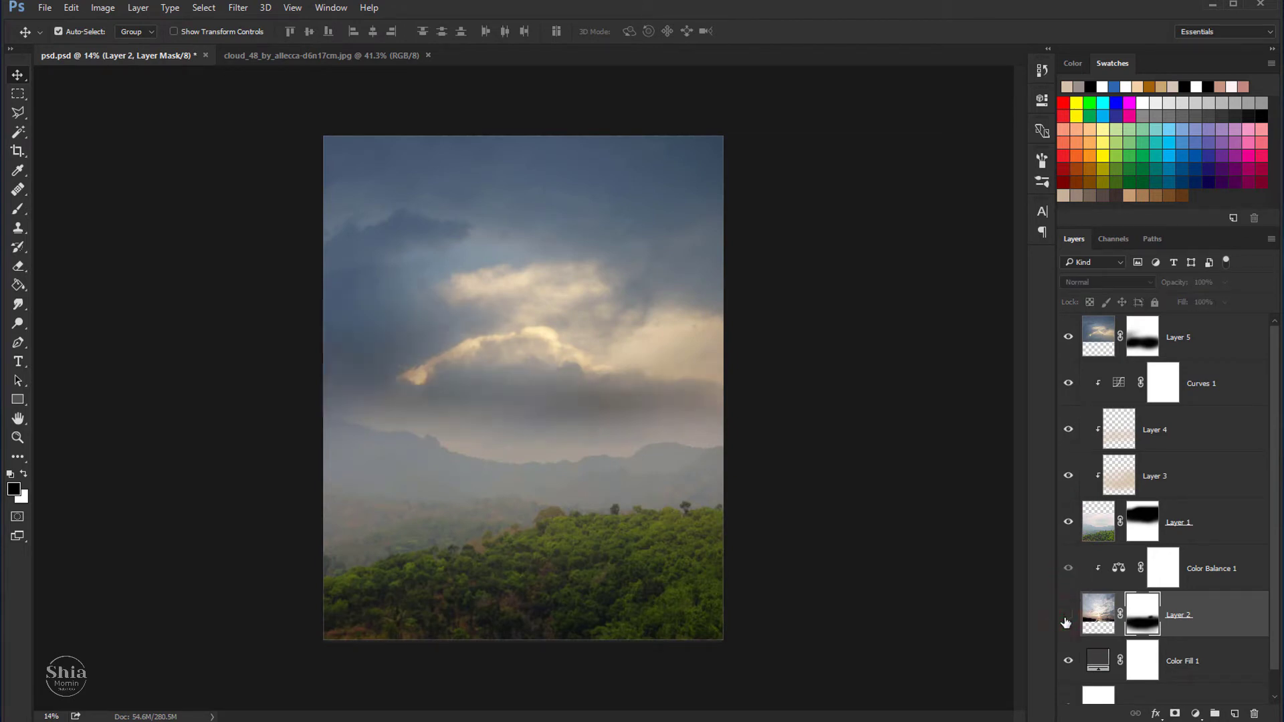
pyautogui.click(1067, 621)
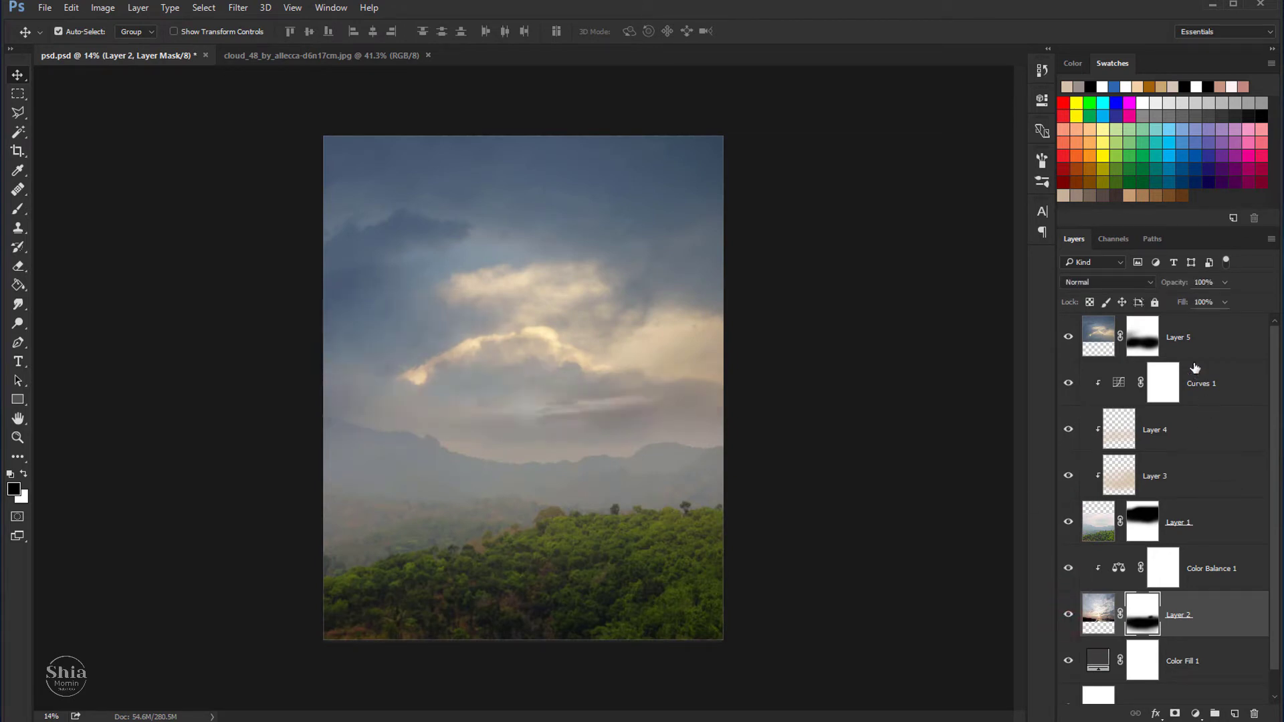
# Step: Select Layer 5 and close the cloud source document
pyautogui.click(1187, 340)
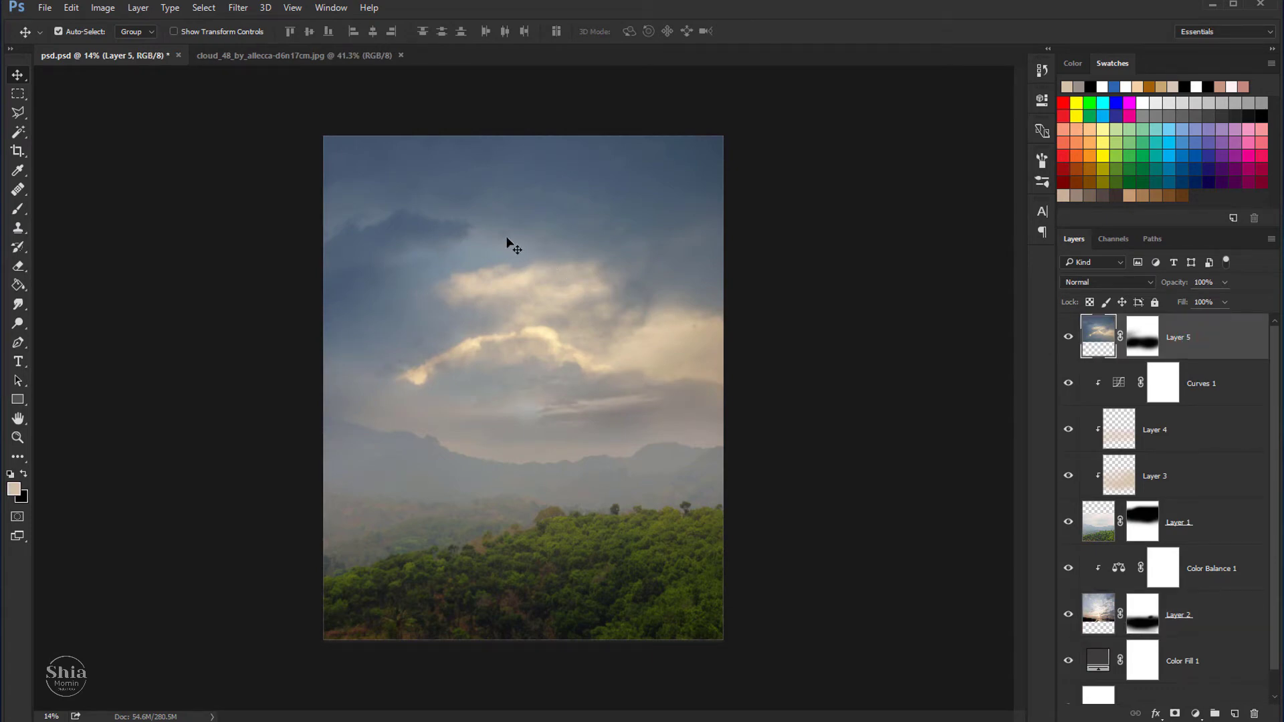
pyautogui.scroll(1, 482, 221)
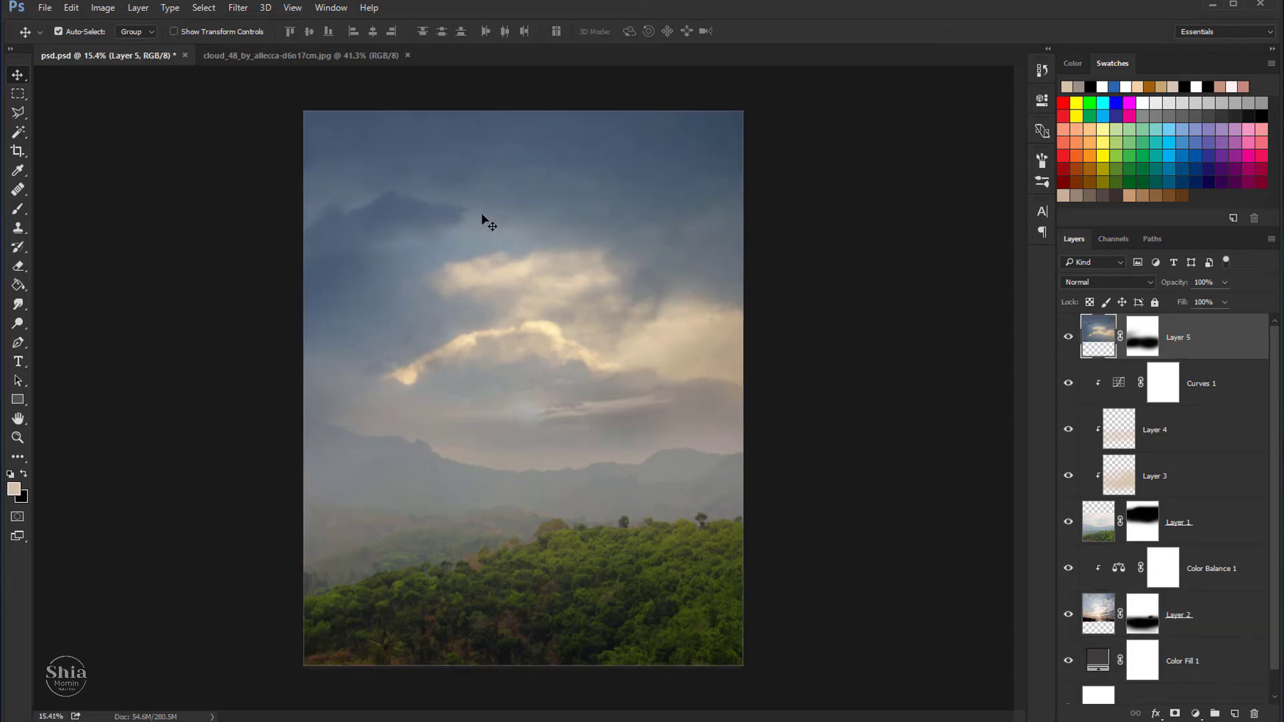
pyautogui.click(326, 58)
pyautogui.click(407, 55)
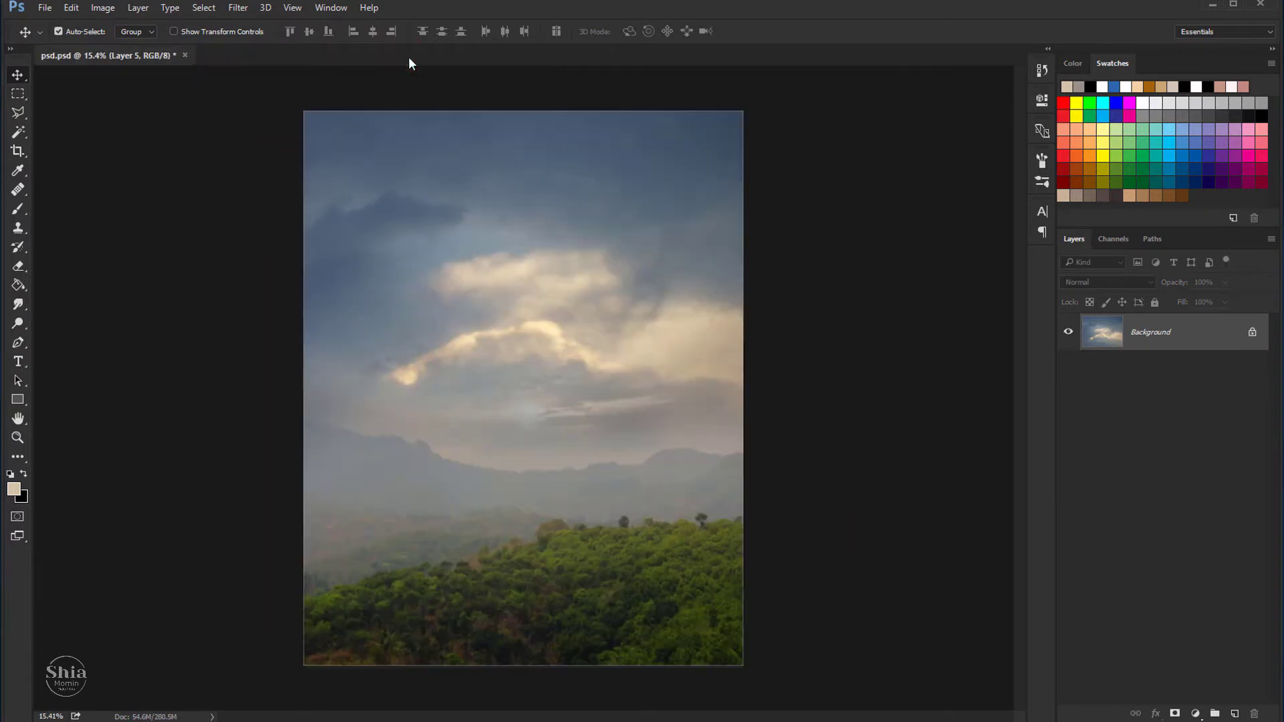
pyautogui.scroll(-1, 538, 230)
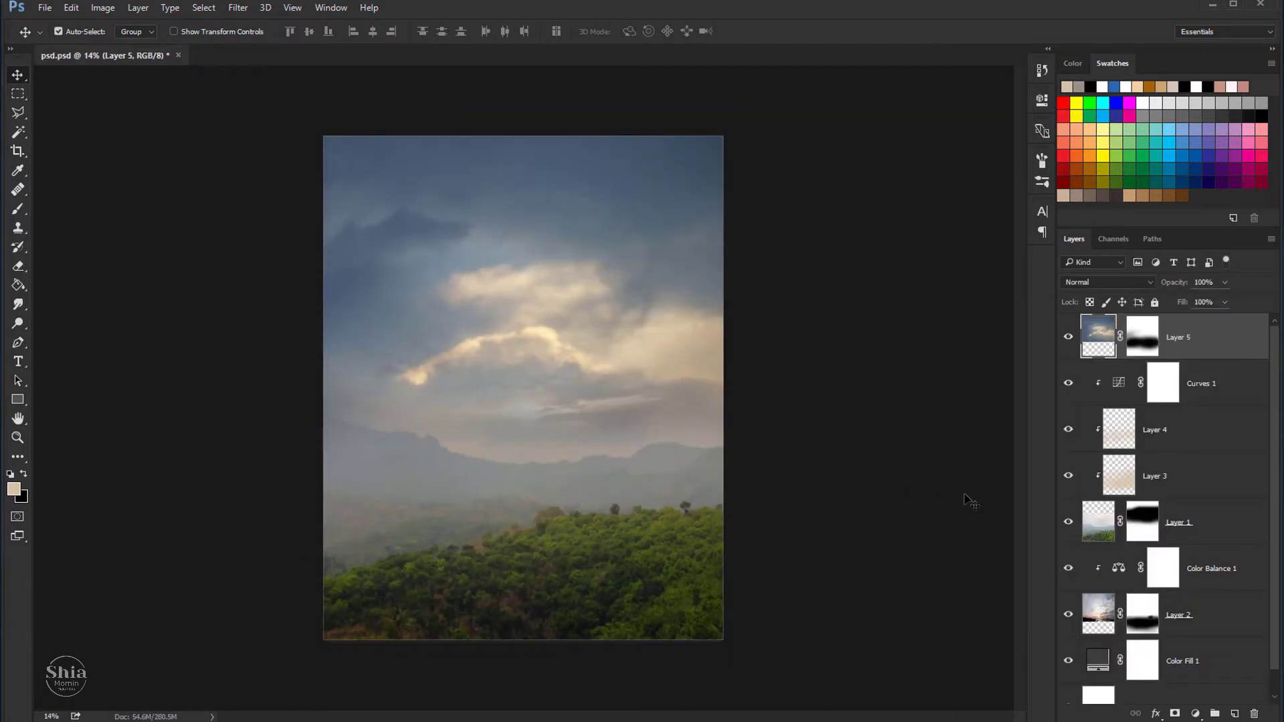
# Step: Add a Gradient Fill from the Violet, Orange preset with a muted light brown left stop
pyautogui.click(1196, 713)
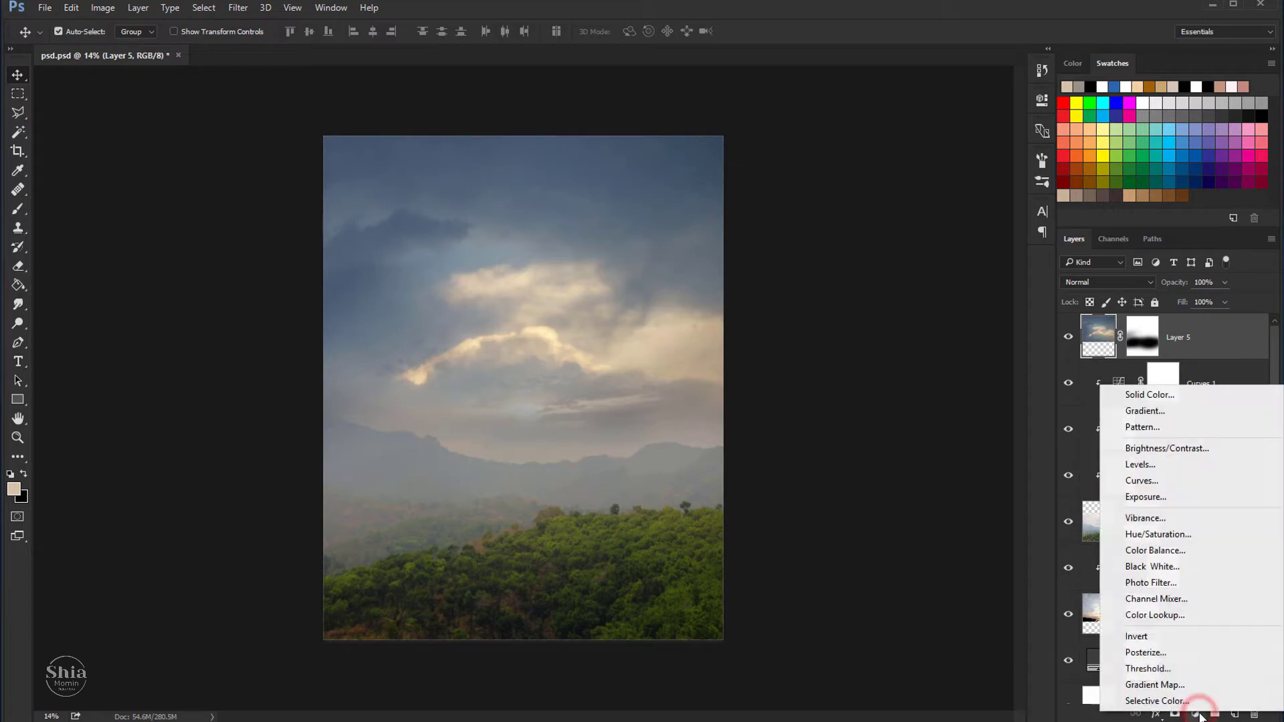
pyautogui.click(1145, 414)
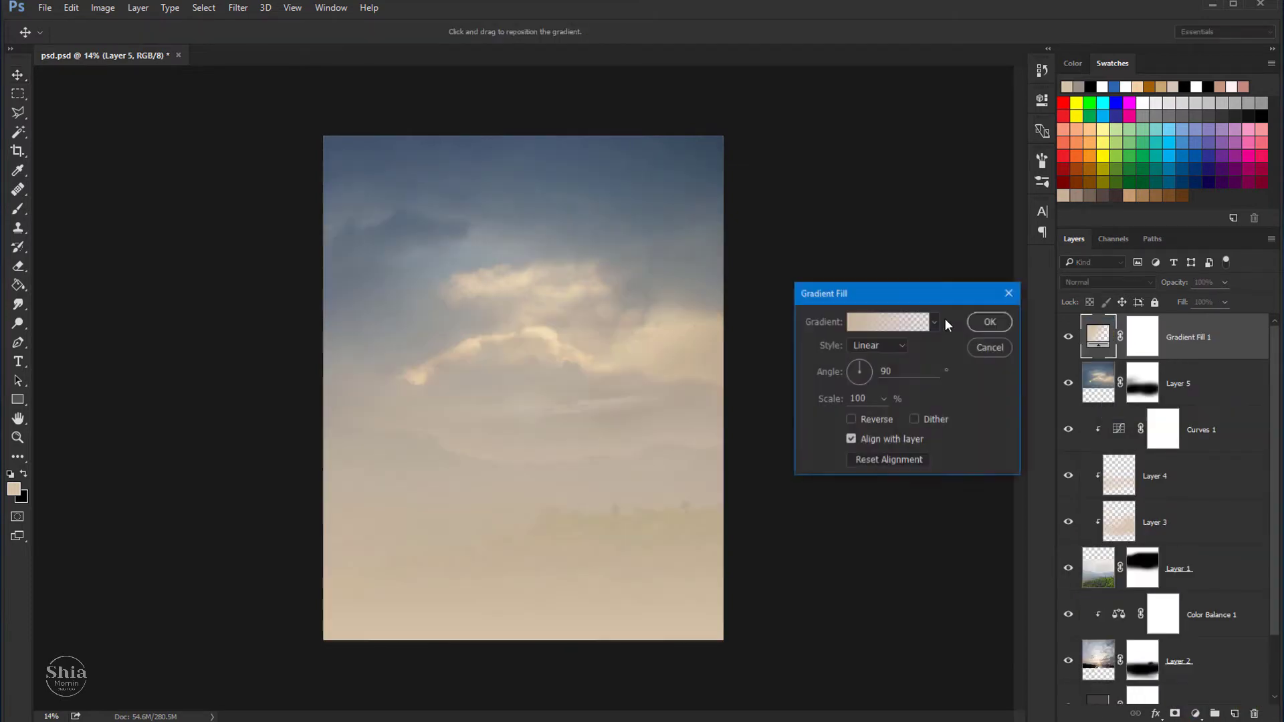
pyautogui.click(890, 322)
pyautogui.click(800, 390)
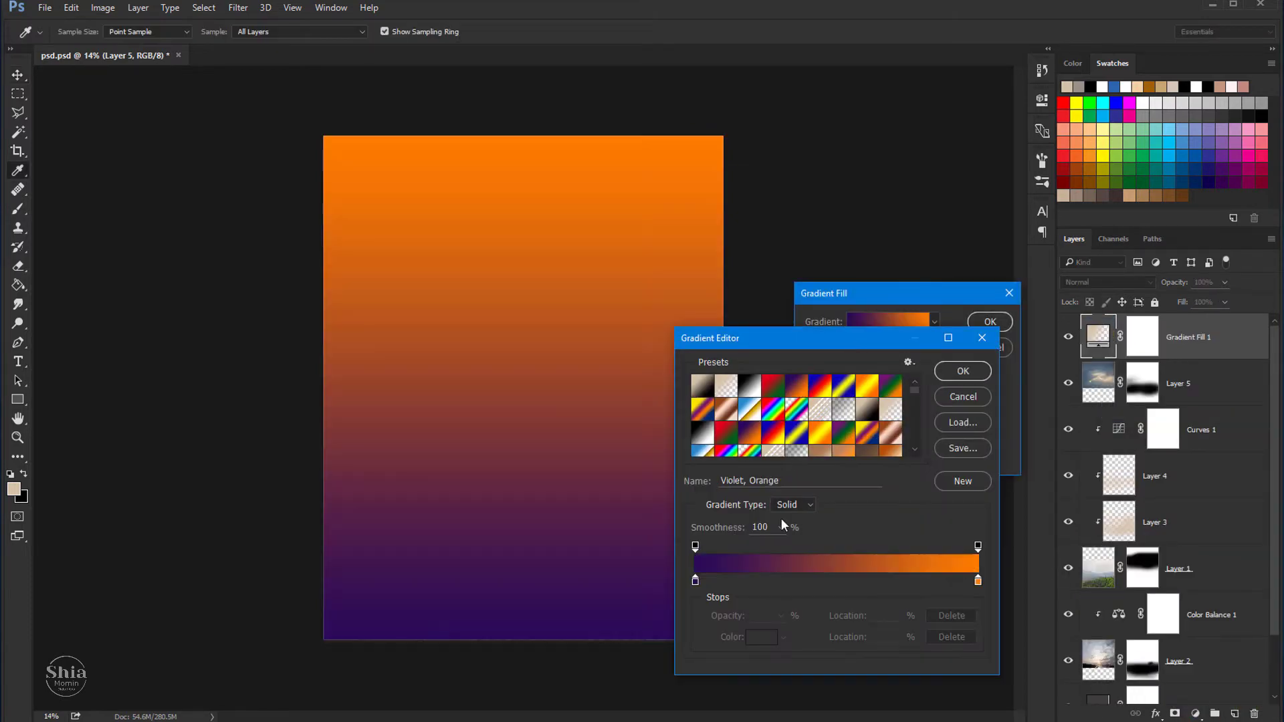
pyautogui.click(761, 637)
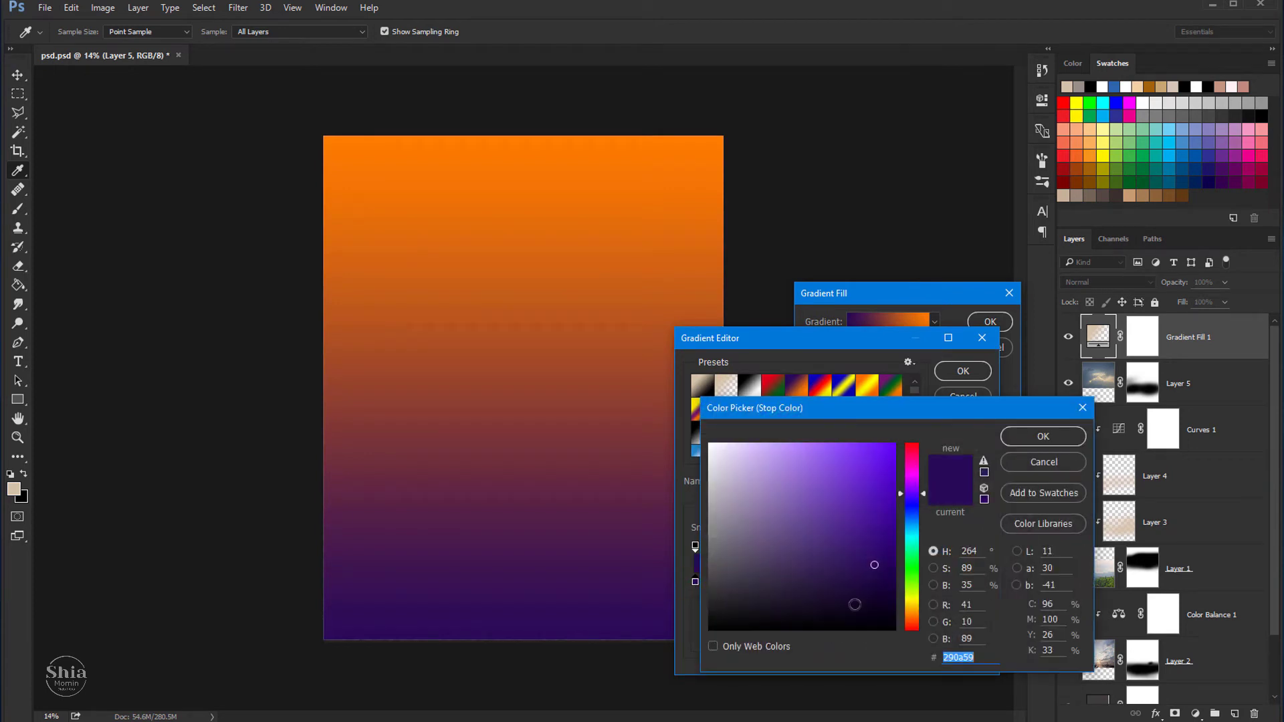
pyautogui.click(911, 618)
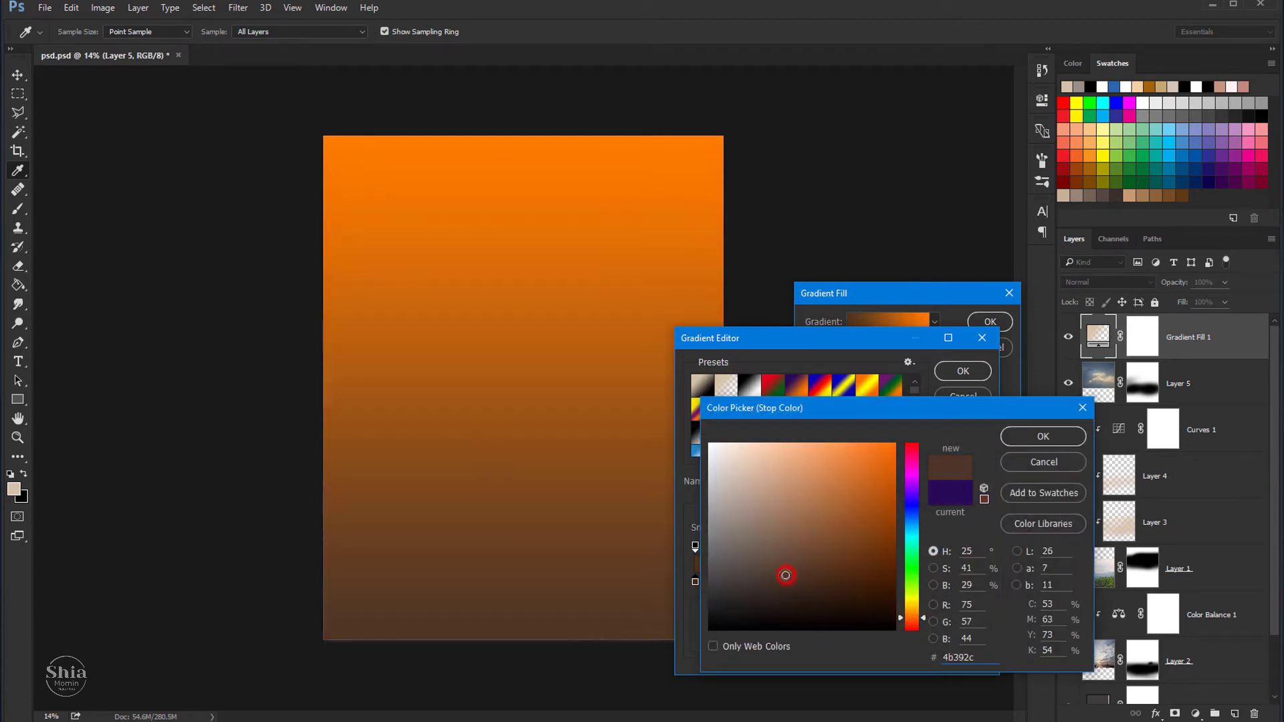
pyautogui.moveTo(771, 555); pyautogui.dragTo(769, 539)
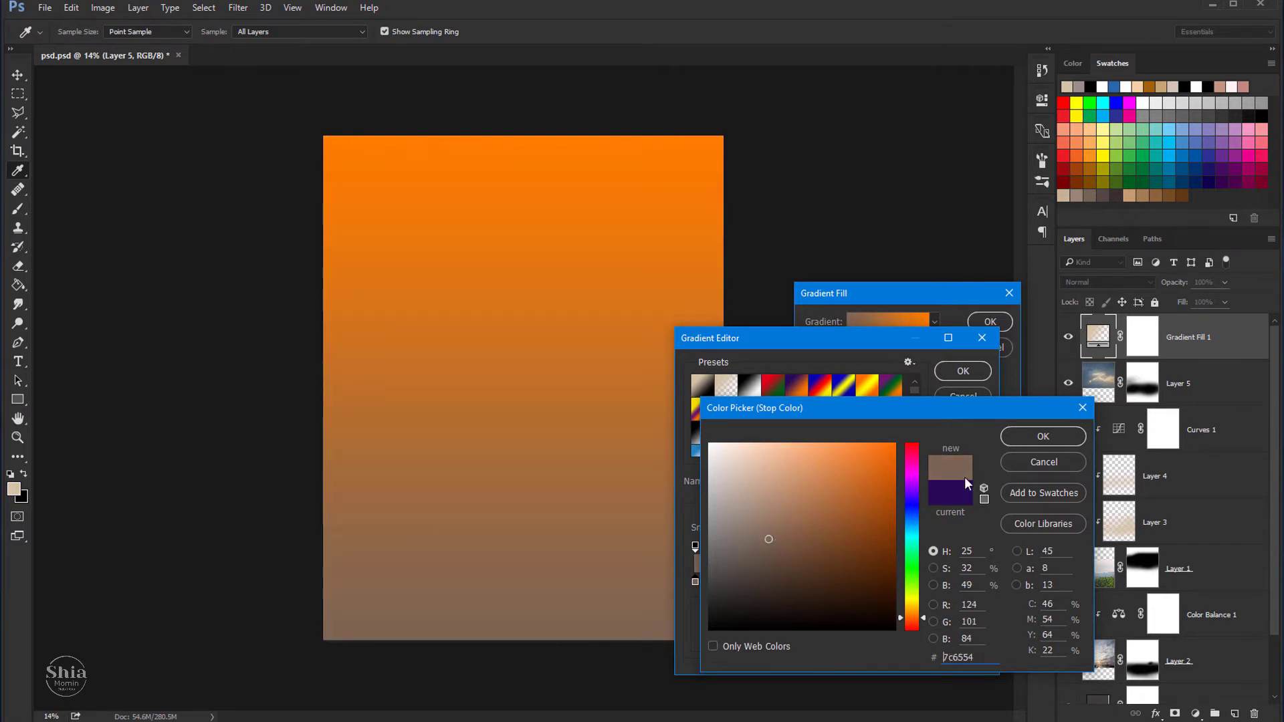
pyautogui.click(1005, 438)
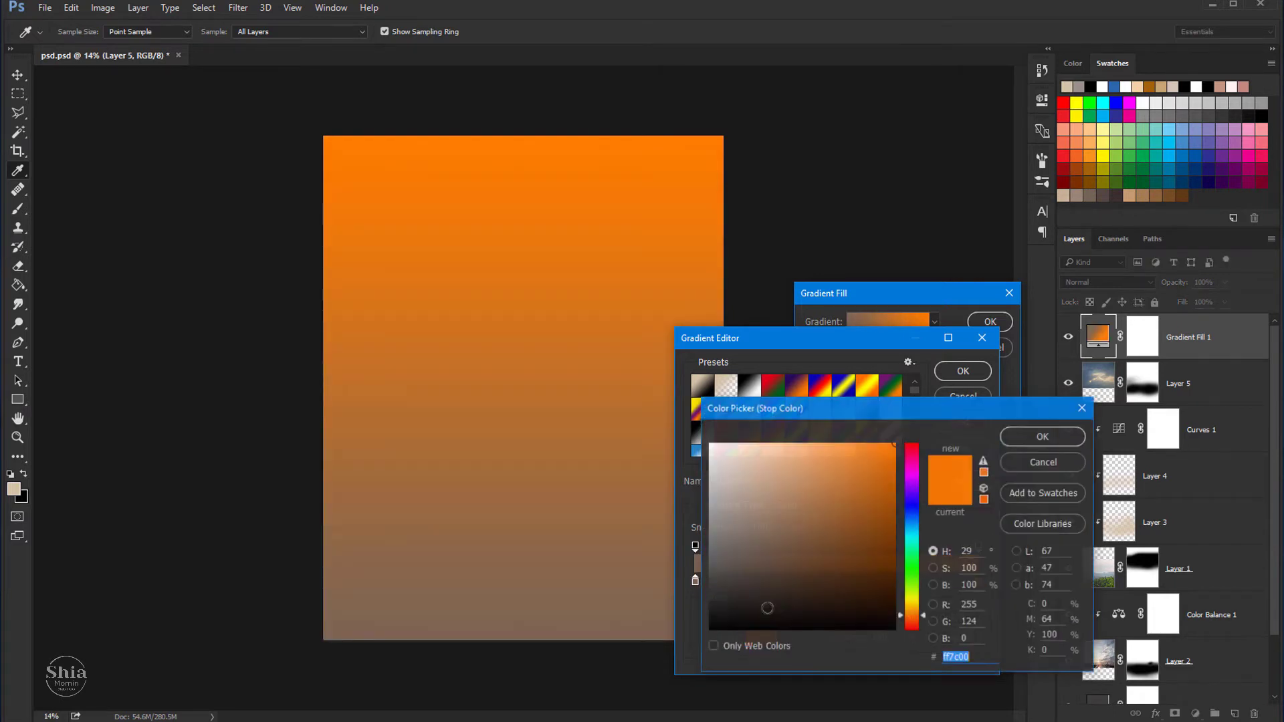
# Step: Recolour the right gradient stop a slightly lightened dark brown and accept the gradient
pyautogui.click(766, 638)
pyautogui.click(778, 588)
pyautogui.moveTo(780, 584); pyautogui.dragTo(779, 567)
pyautogui.click(960, 370)
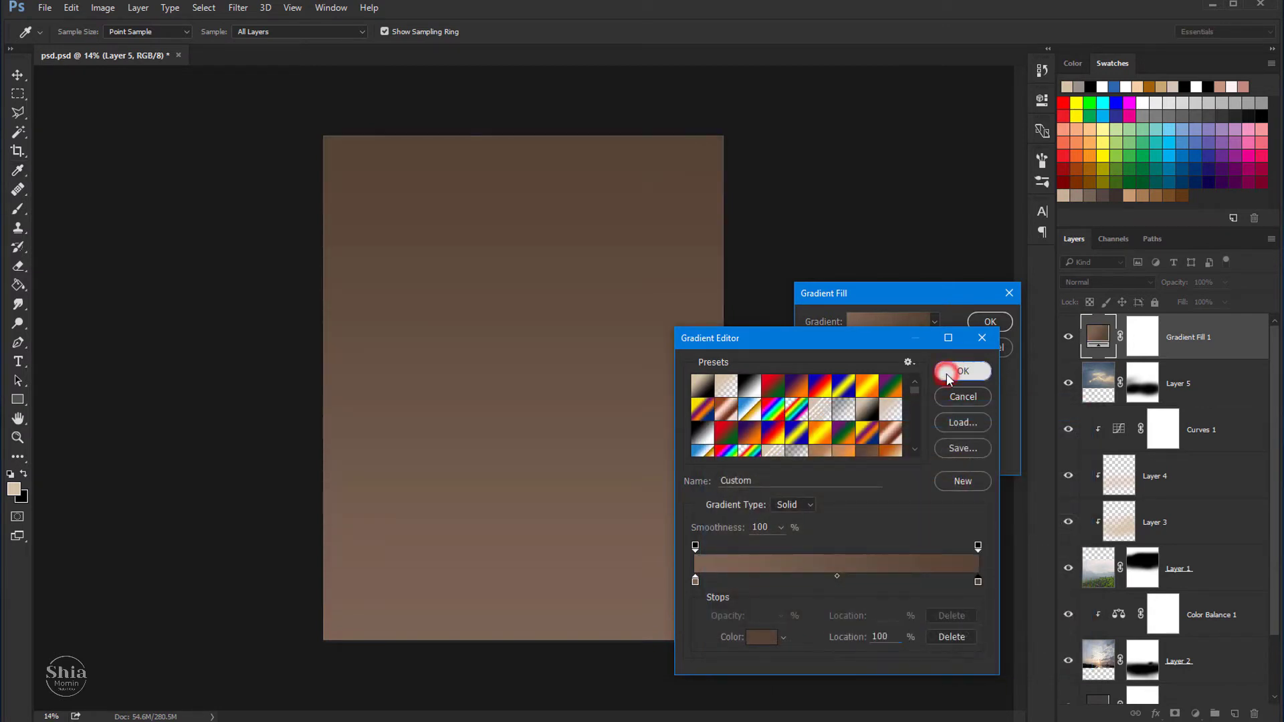
pyautogui.click(989, 321)
pyautogui.click(1083, 283)
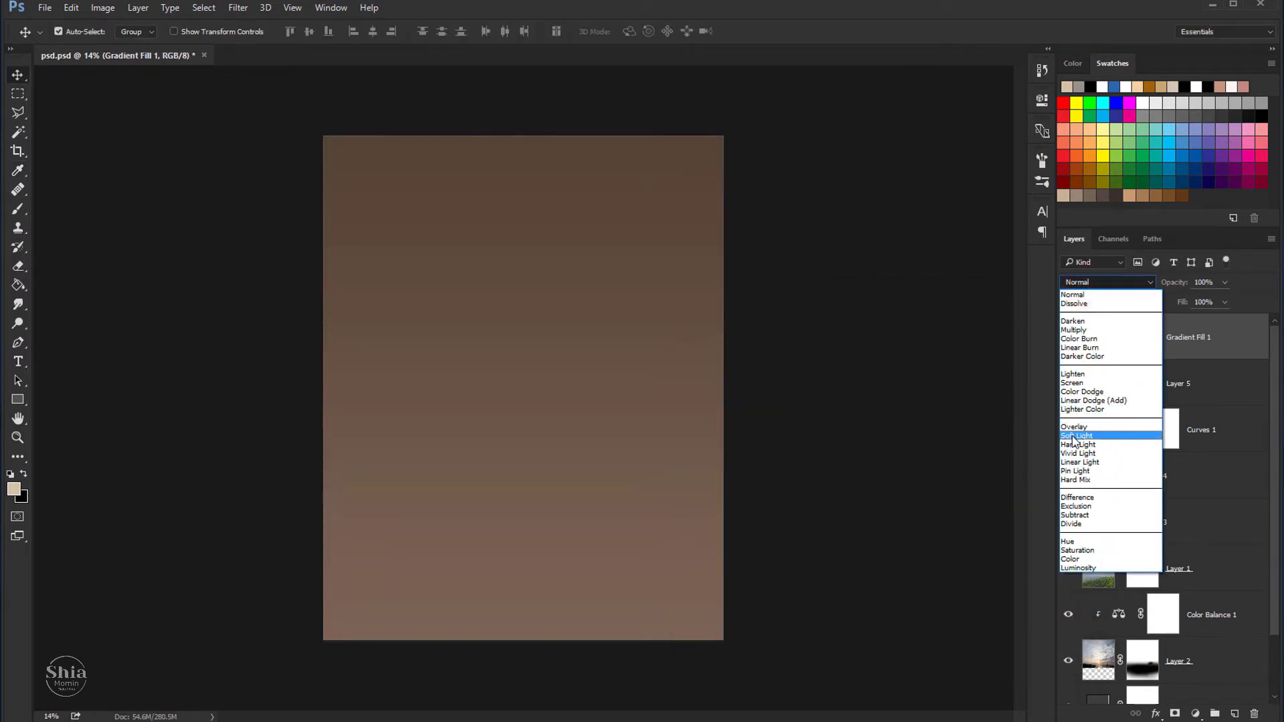
# Step: Set Gradient Fill 1 to Soft Light and lighten its right gradient stop
pyautogui.click(1078, 431)
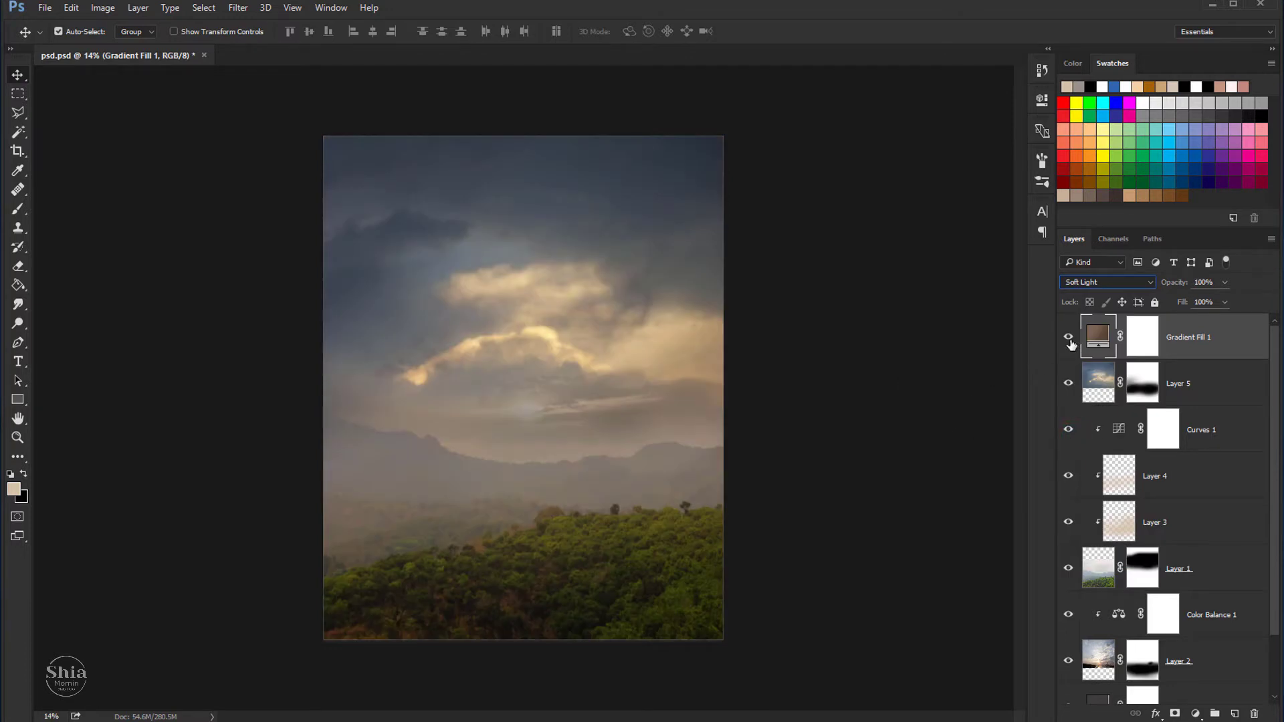
pyautogui.click(1069, 343)
pyautogui.doubleClick(1098, 336)
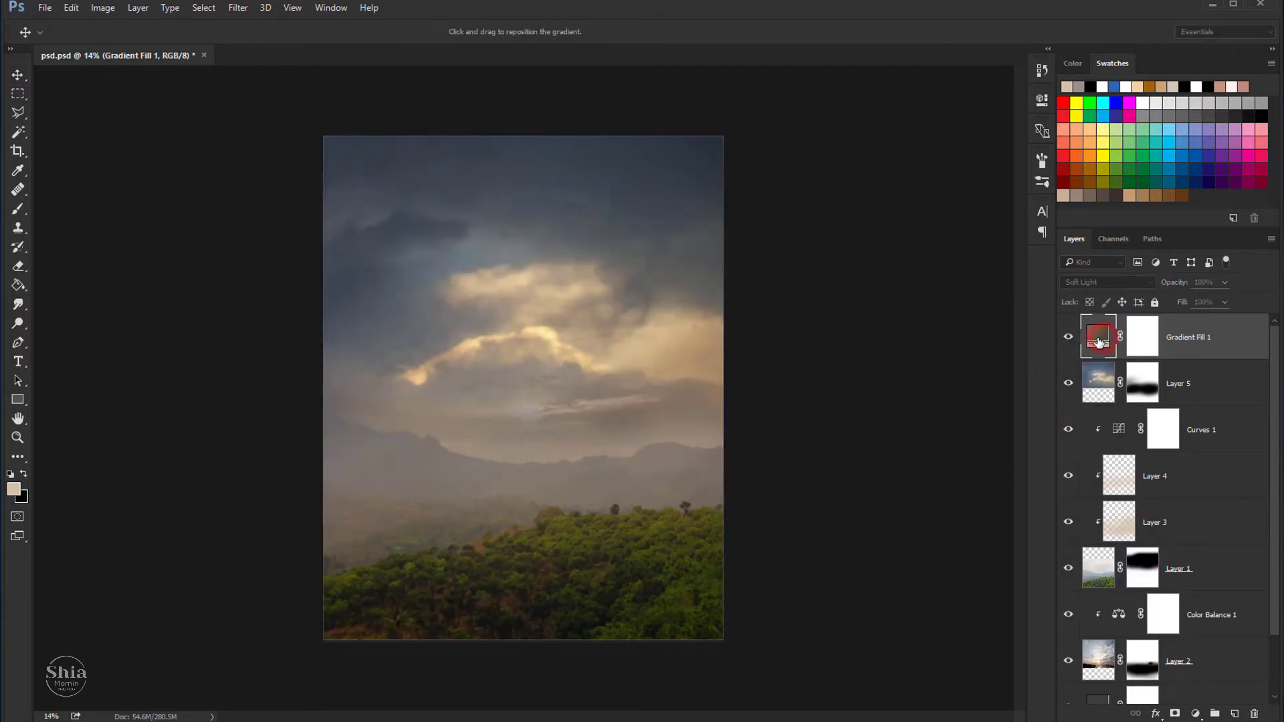
pyautogui.click(886, 324)
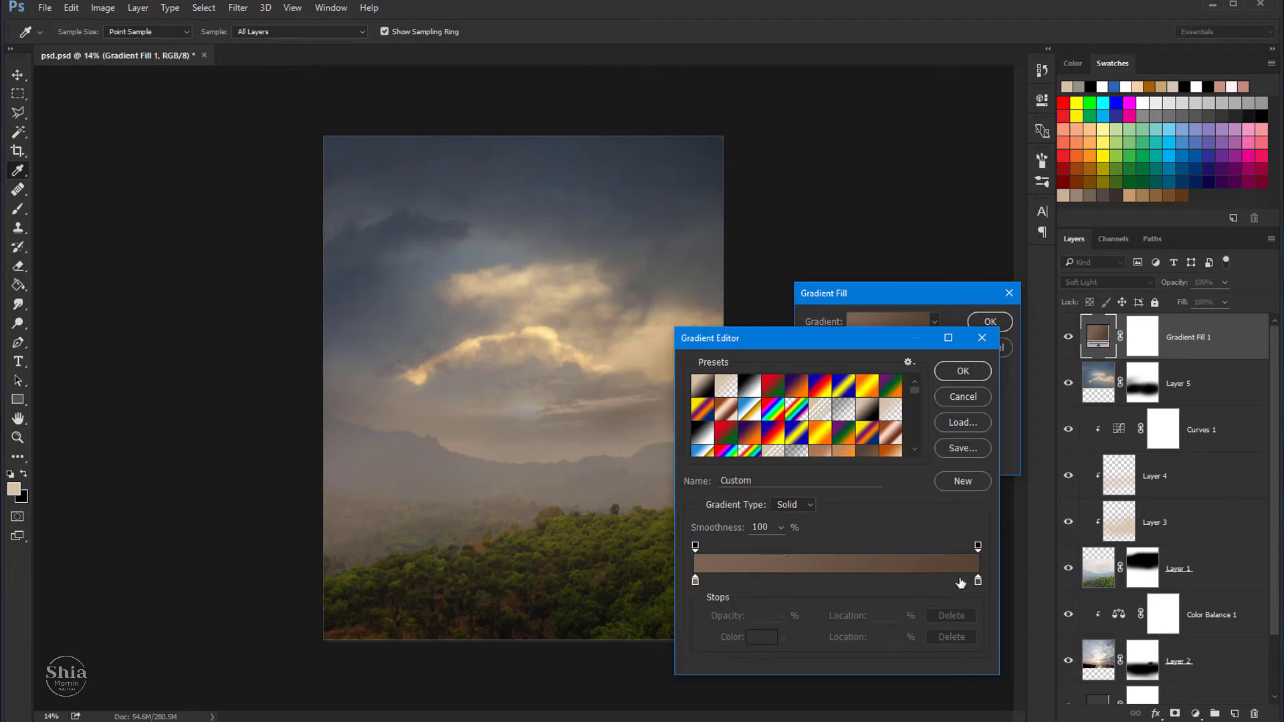
pyautogui.click(977, 583)
pyautogui.click(770, 642)
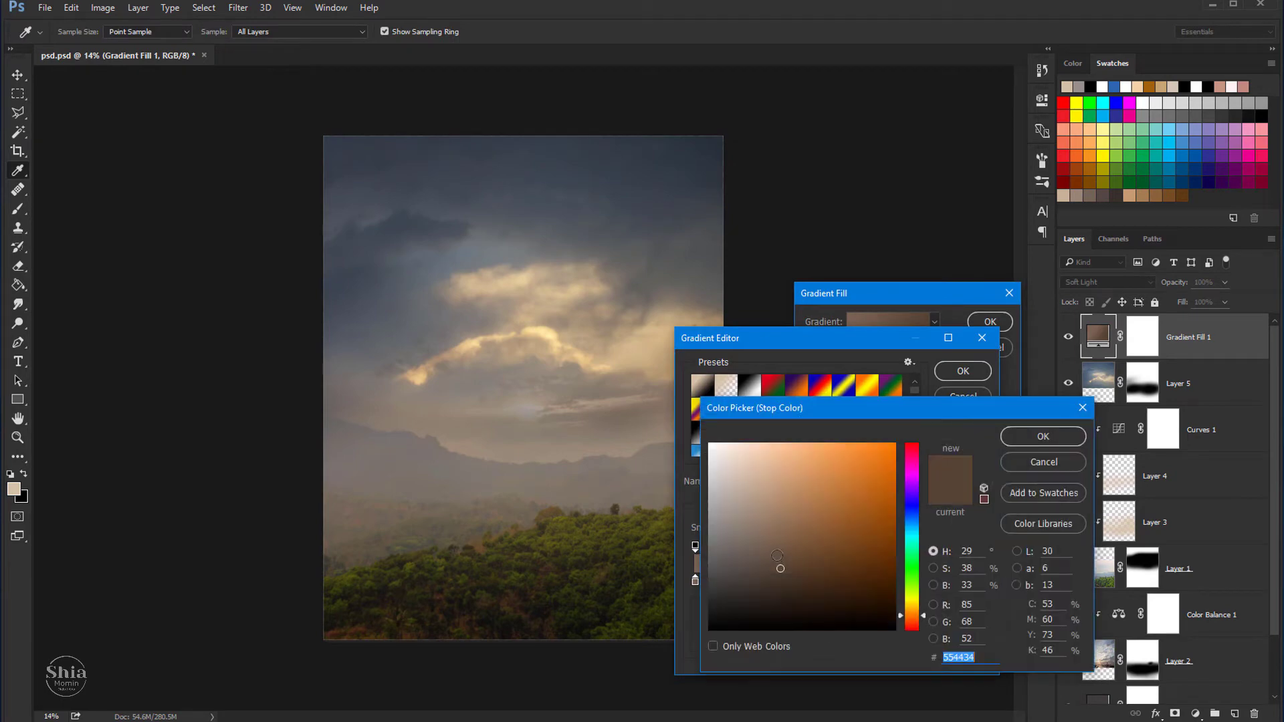
pyautogui.moveTo(768, 555); pyautogui.dragTo(774, 539)
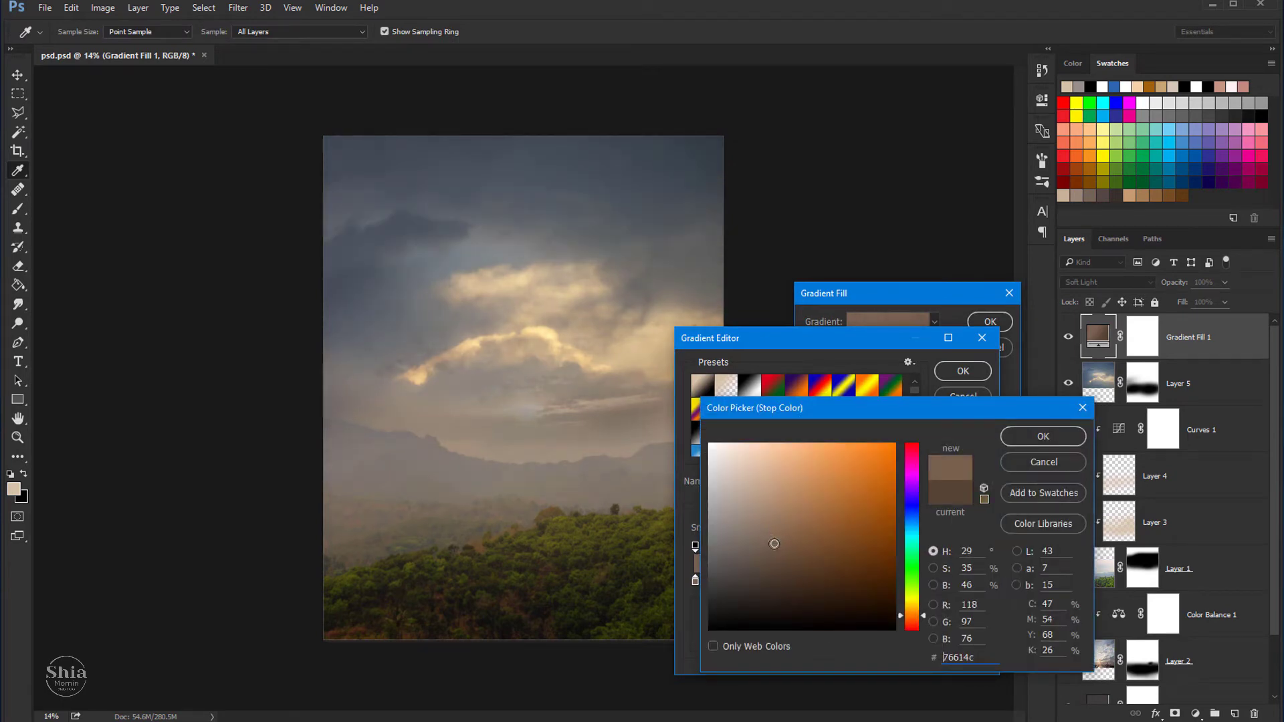
pyautogui.click(1020, 436)
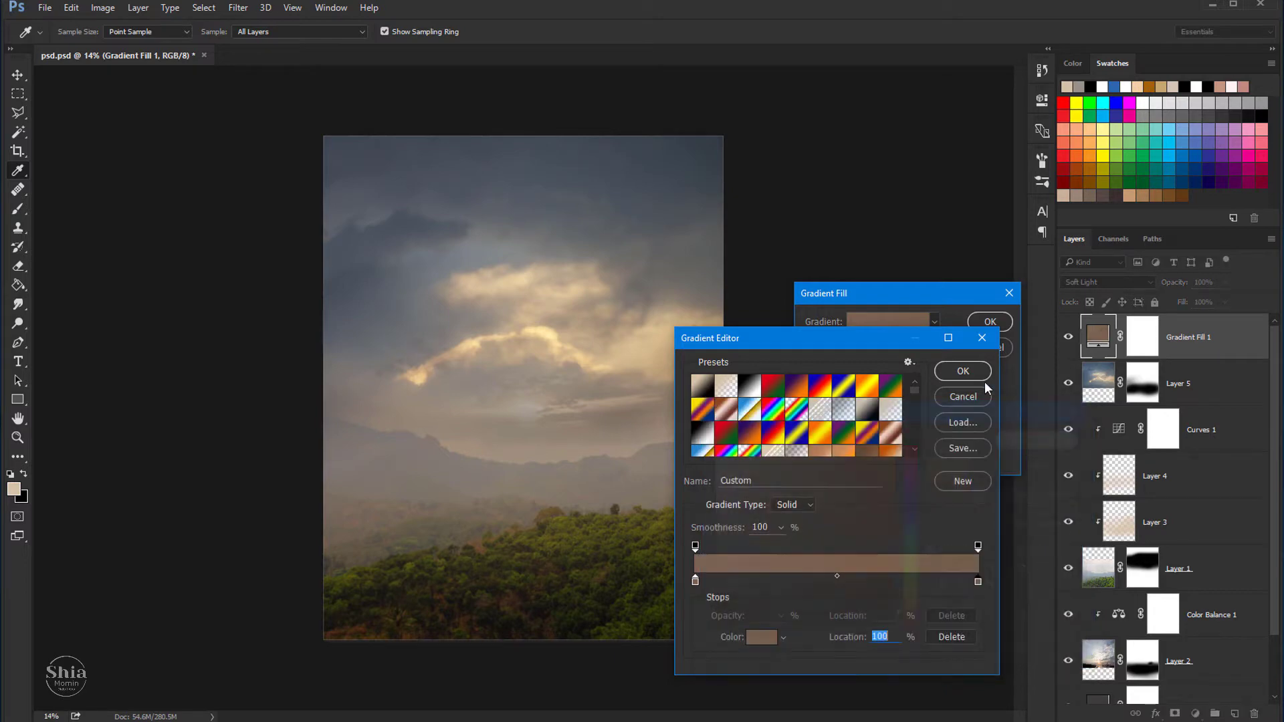
pyautogui.click(963, 370)
pyautogui.click(981, 328)
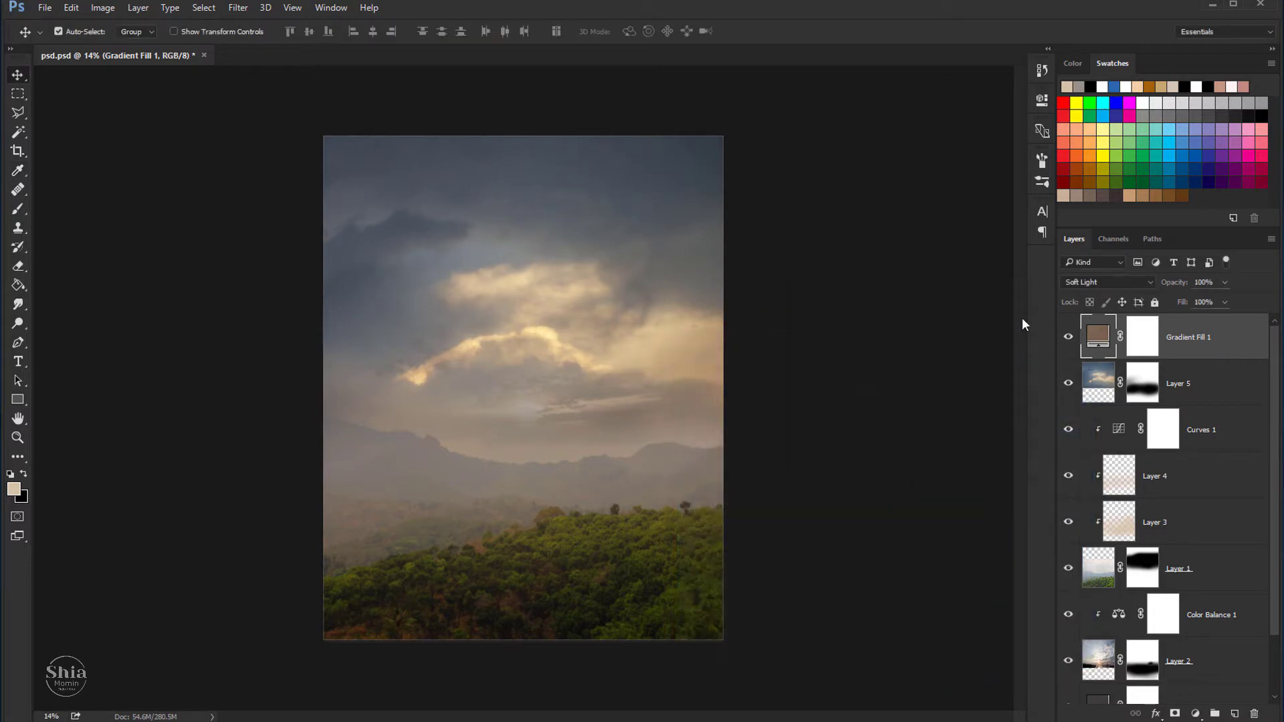
pyautogui.click(1068, 336)
# Step: Lower Gradient Fill 1's opacity to 30% and select all layers down to Color Fill 1
pyautogui.moveTo(1189, 302); pyautogui.dragTo(1187, 302)
pyautogui.click(1067, 338)
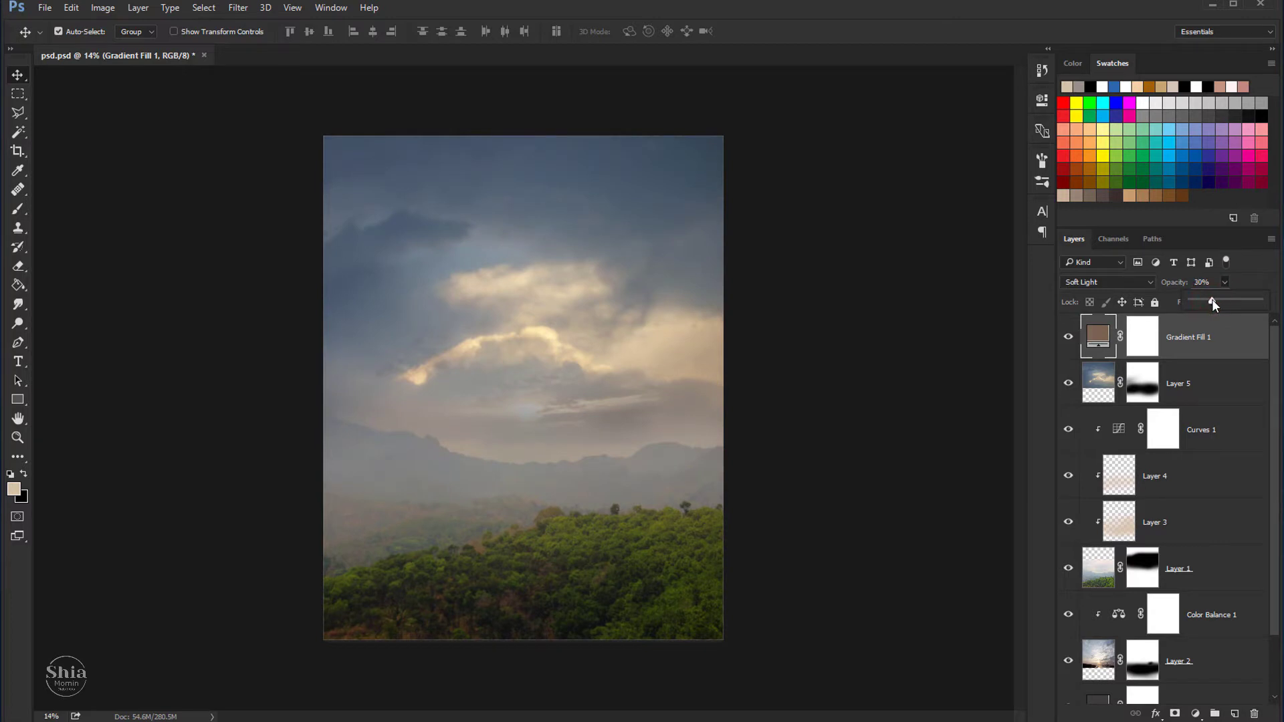
pyautogui.click(1069, 338)
pyautogui.scroll(1, 577, 292)
pyautogui.scroll(1, 592, 300)
pyautogui.scroll(-1, 593, 301)
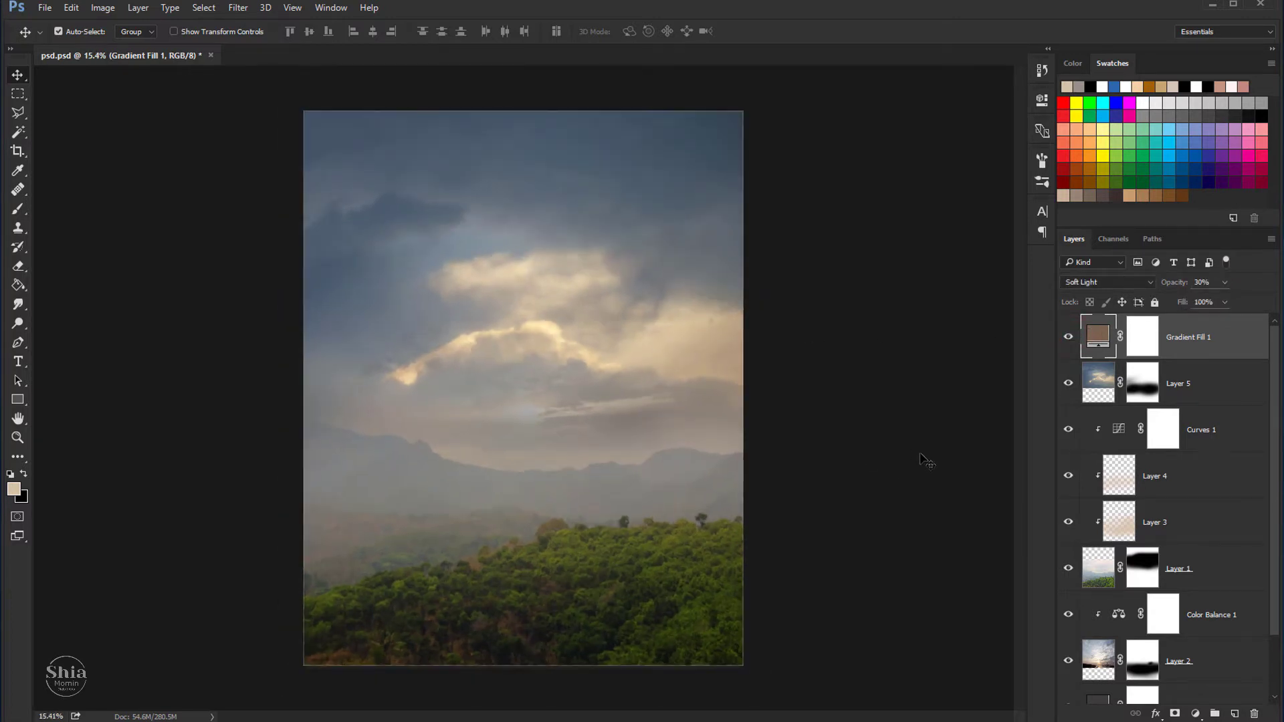
pyautogui.scroll(-2, 1103, 493)
pyautogui.scroll(-1, 1190, 518)
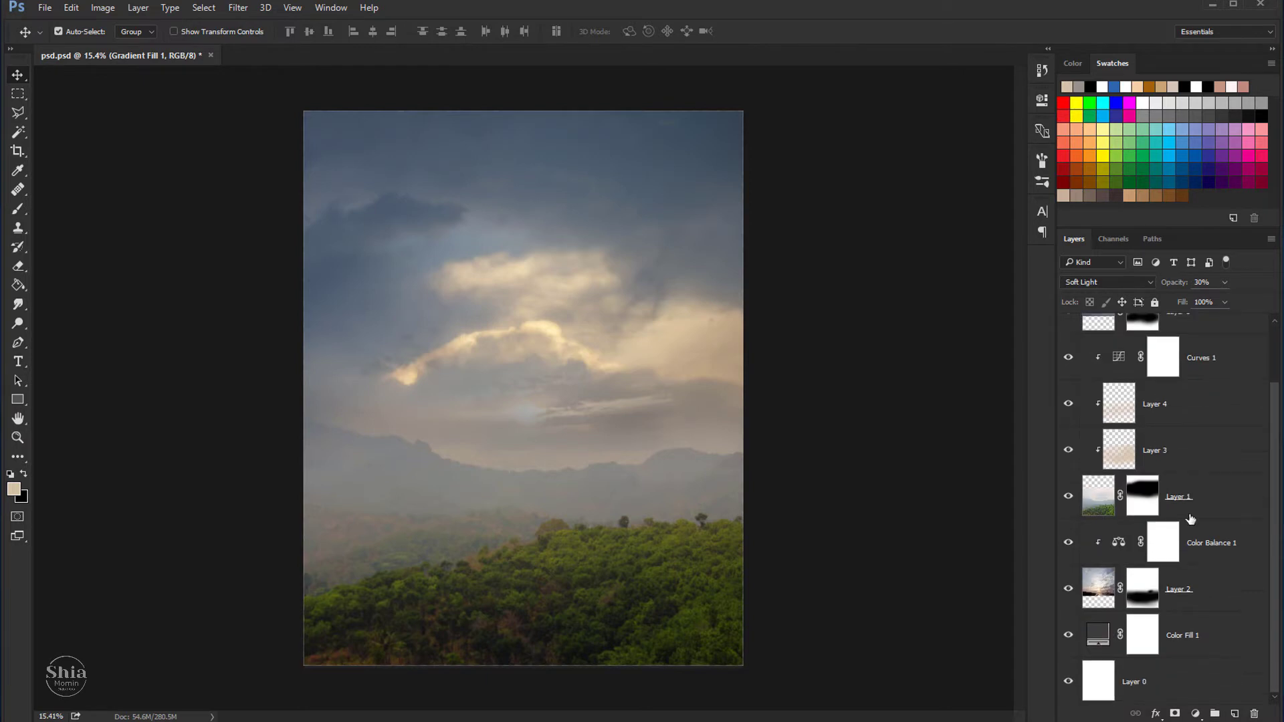
pyautogui.keyDown('shift'); pyautogui.click(1183, 644); pyautogui.keyUp('shift')
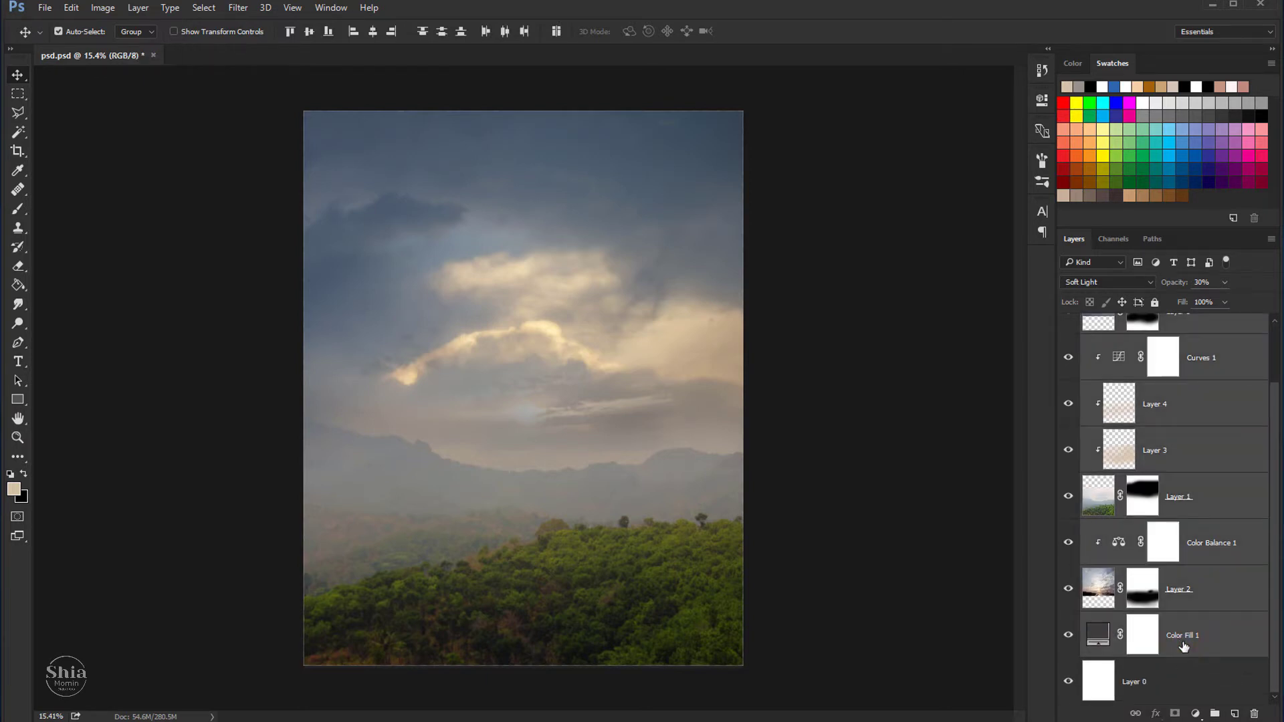
# Step: Group the selected layers into Group 1 and give it a yellow colour label
pyautogui.hotkey('ctrl', 'g')
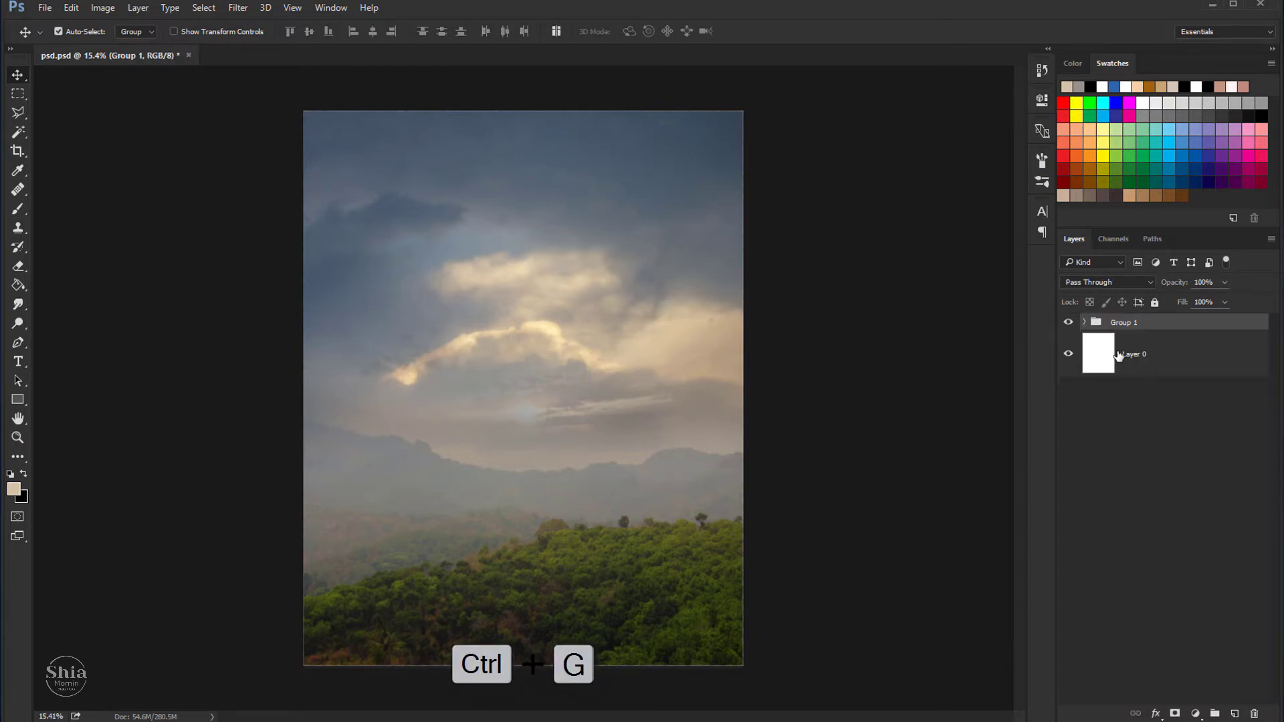
pyautogui.rightClick(1070, 322)
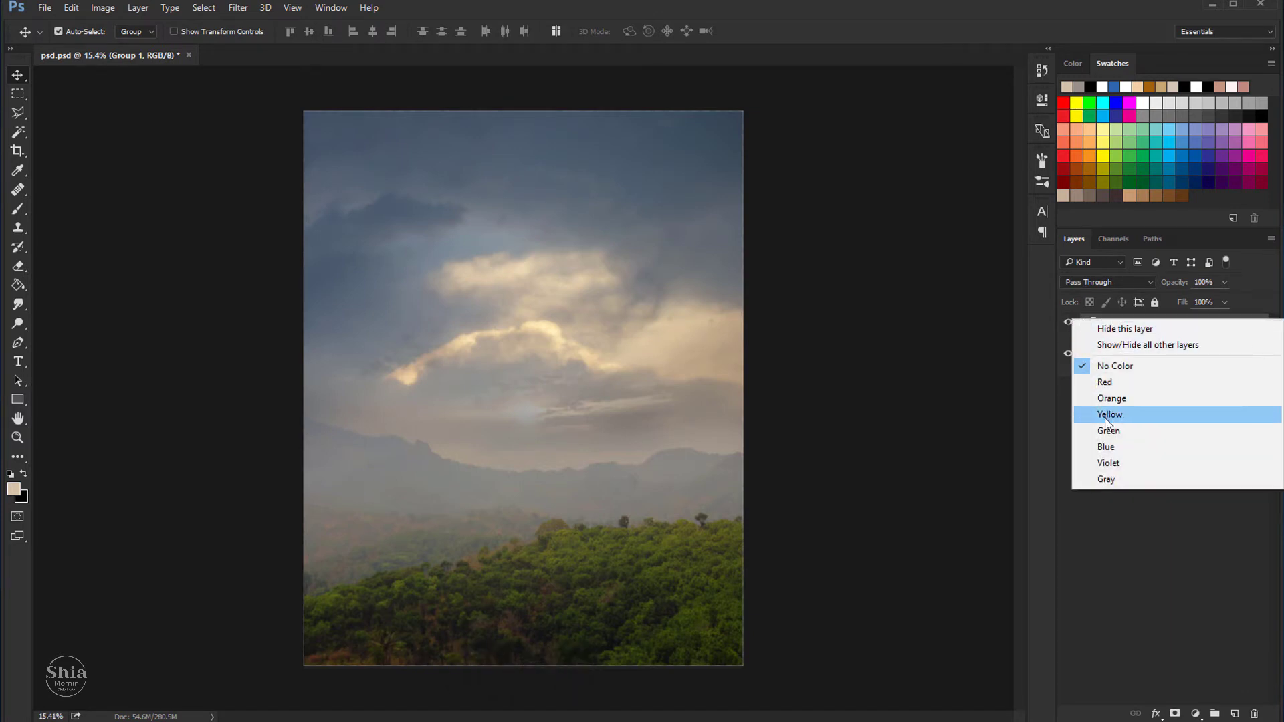
pyautogui.click(1106, 418)
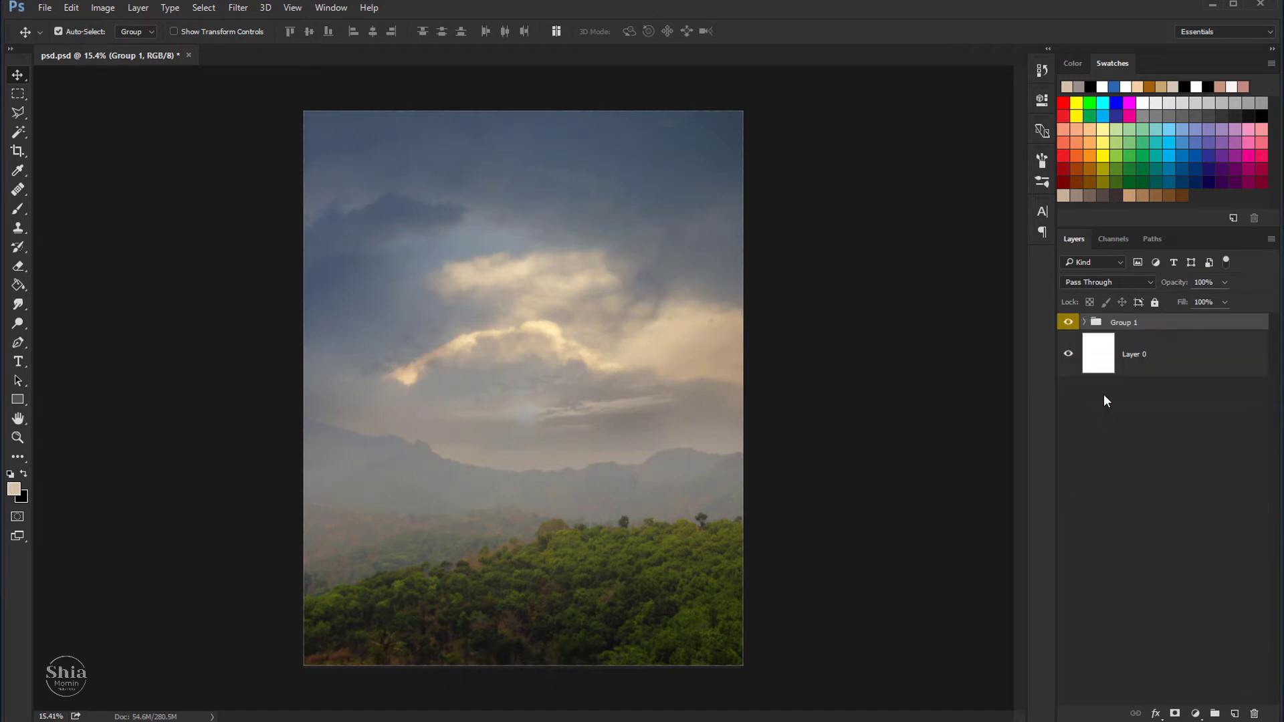
pyautogui.click(1068, 322)
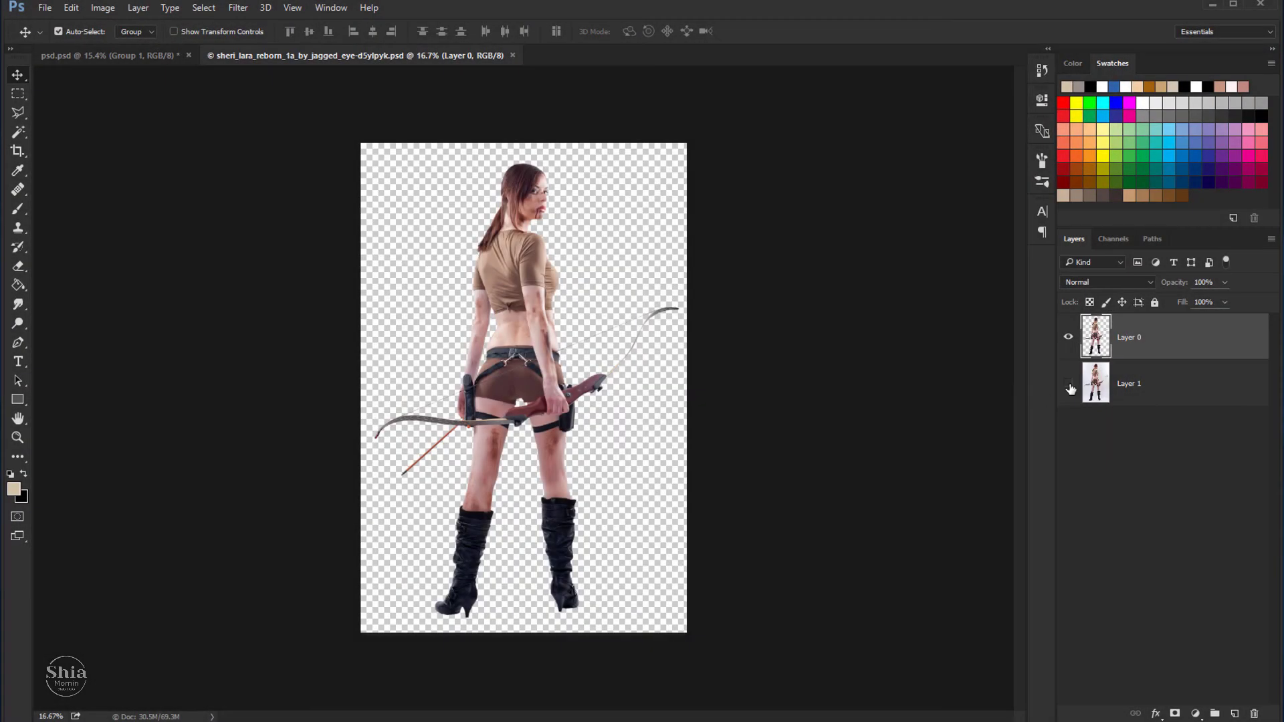
# Step: Drag the cut-out archer into the composite and scale her to about 129% over the hills
pyautogui.click(1069, 385)
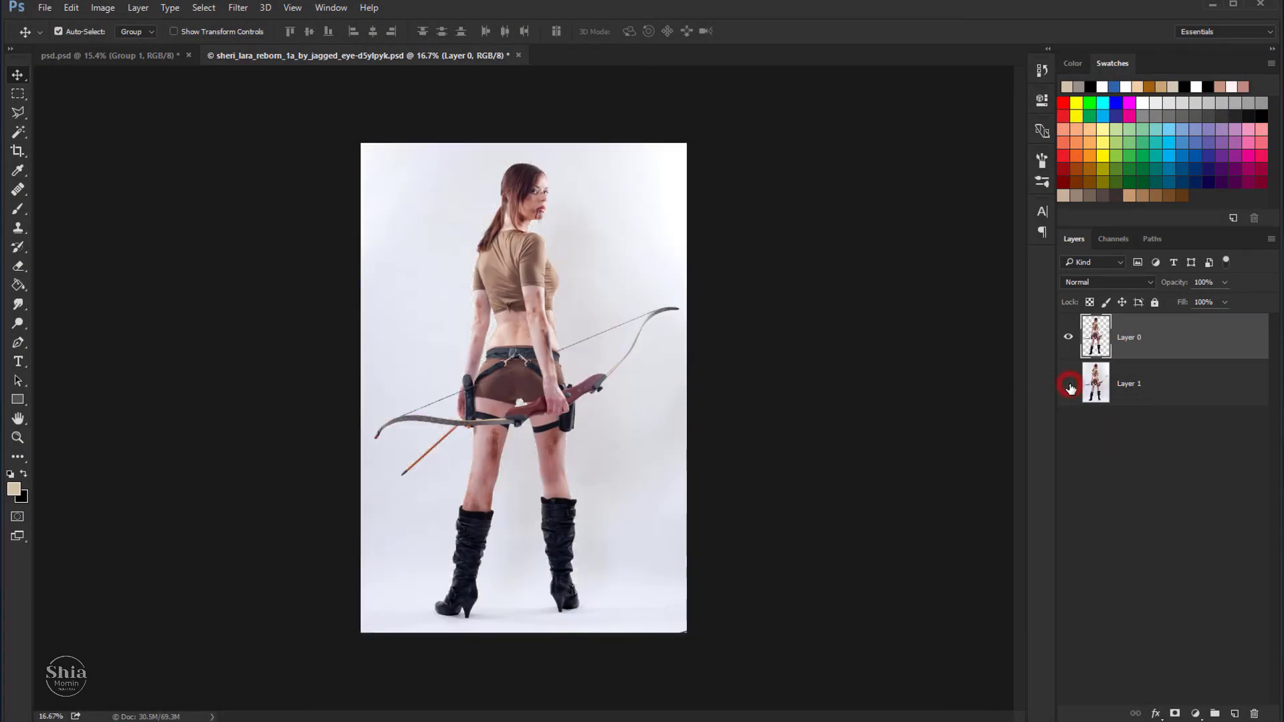
pyautogui.click(1069, 385)
pyautogui.moveTo(528, 201)
pyautogui.mouseDown()
pyautogui.moveTo(210, 87)
pyautogui.moveTo(470, 329)
pyautogui.mouseUp()
pyautogui.hotkey('ctrl', 't')
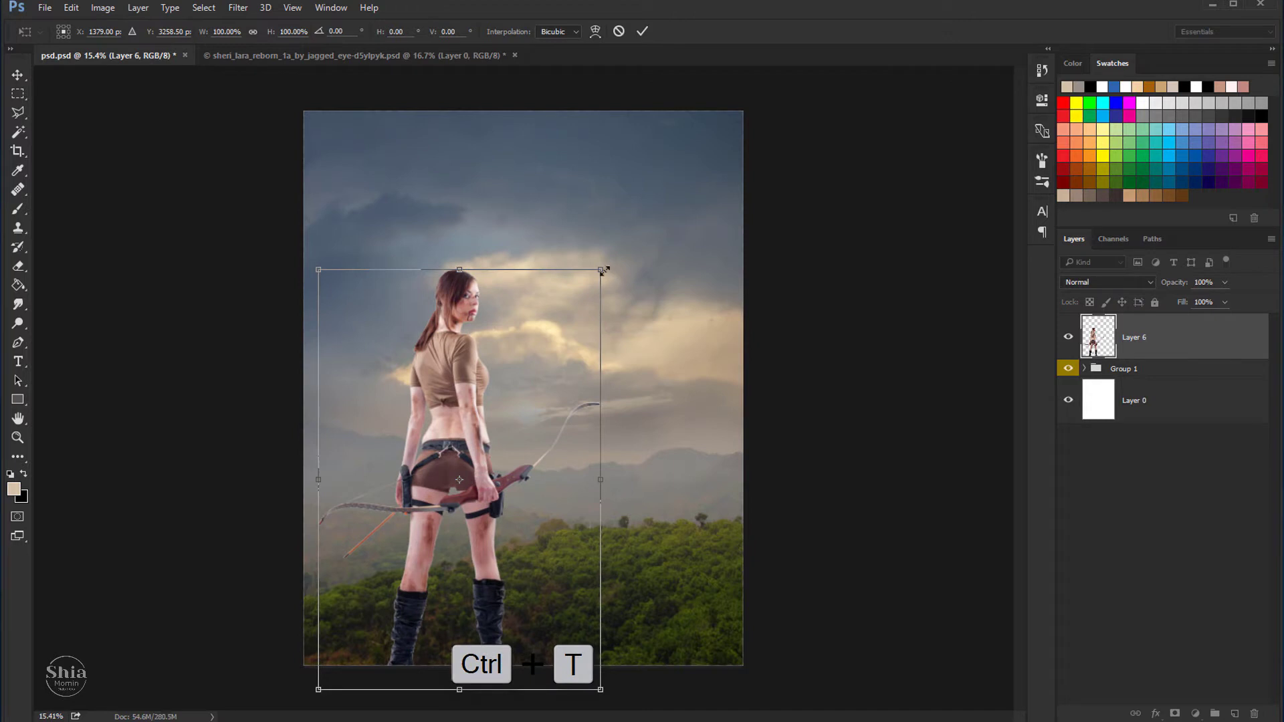
pyautogui.moveTo(604, 270); pyautogui.dragTo(653, 238)
pyautogui.moveTo(572, 291); pyautogui.dragTo(577, 309)
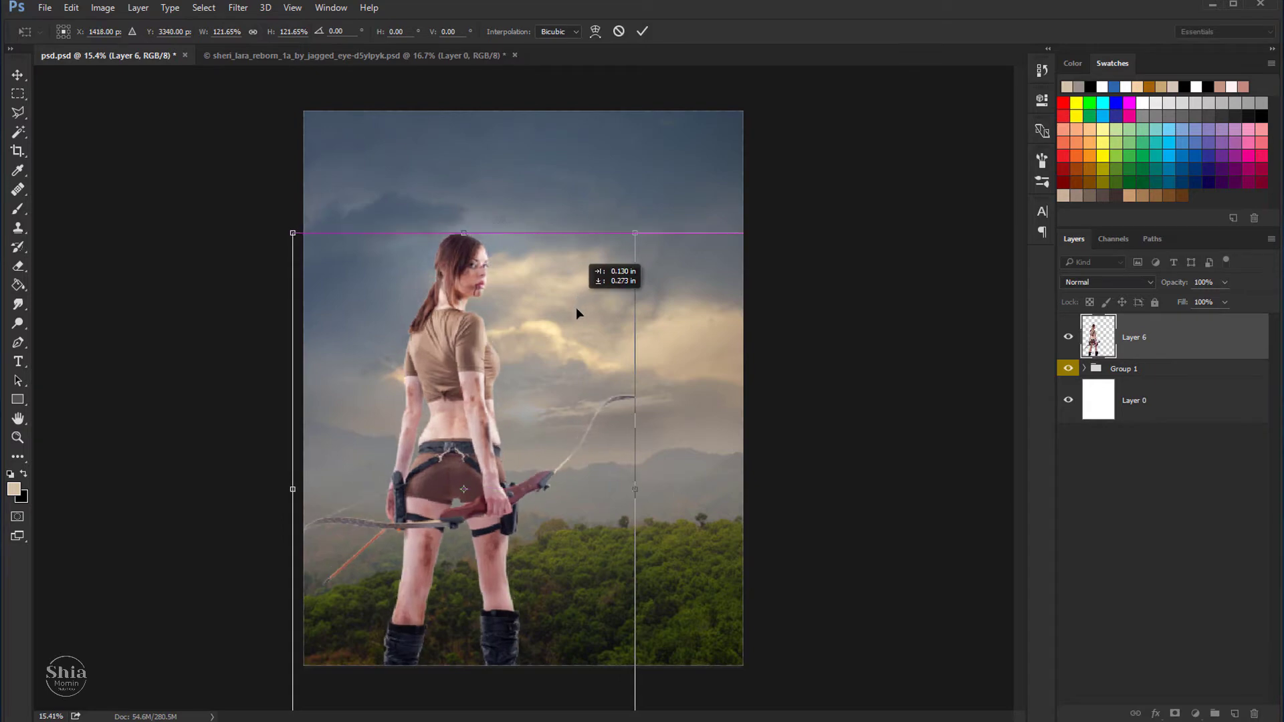
pyautogui.moveTo(635, 233); pyautogui.dragTo(658, 223)
pyautogui.moveTo(583, 266); pyautogui.dragTo(586, 267)
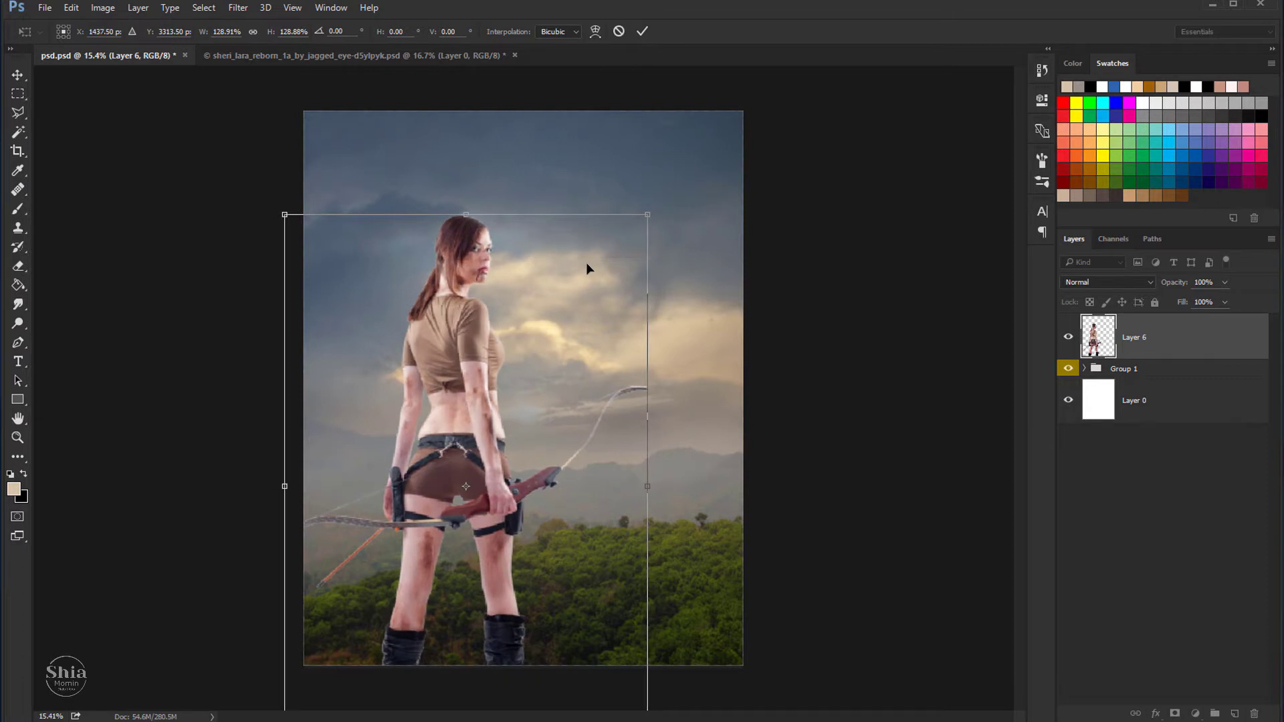
pyautogui.click(639, 34)
# Step: Select the Smudge tool with a small brush preset
pyautogui.scroll(2, 529, 255)
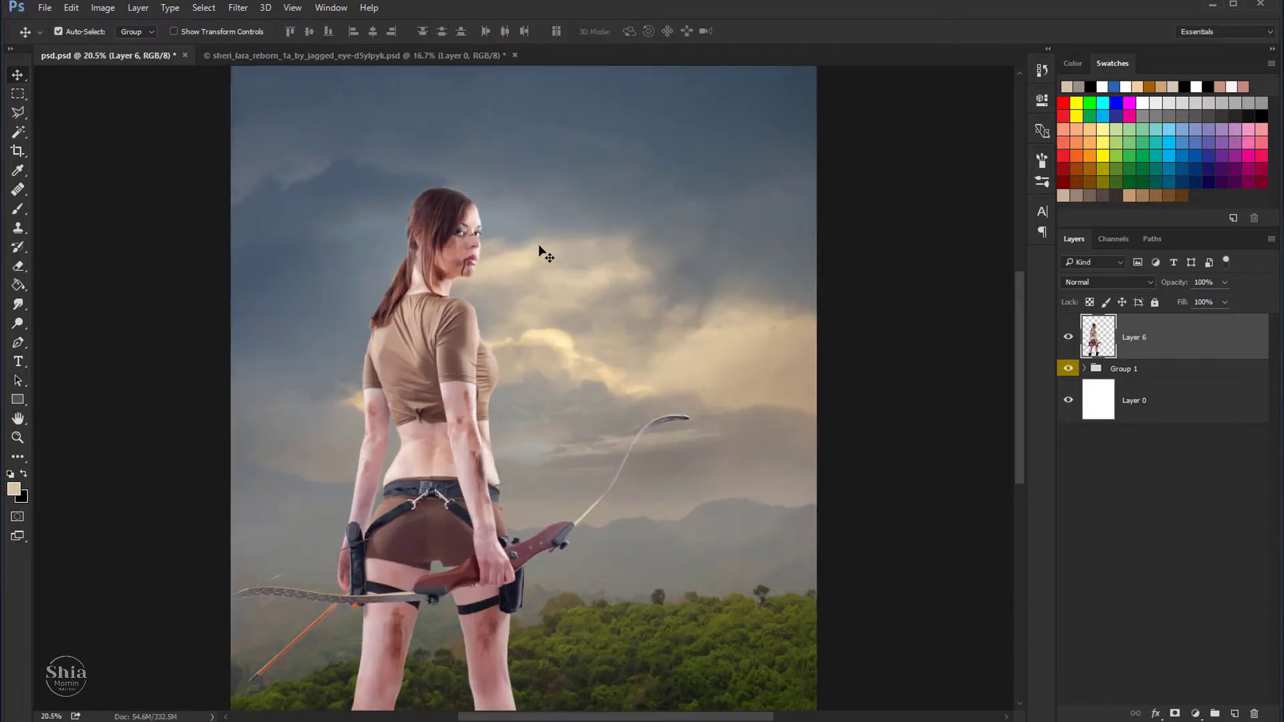
pyautogui.scroll(1, 475, 208)
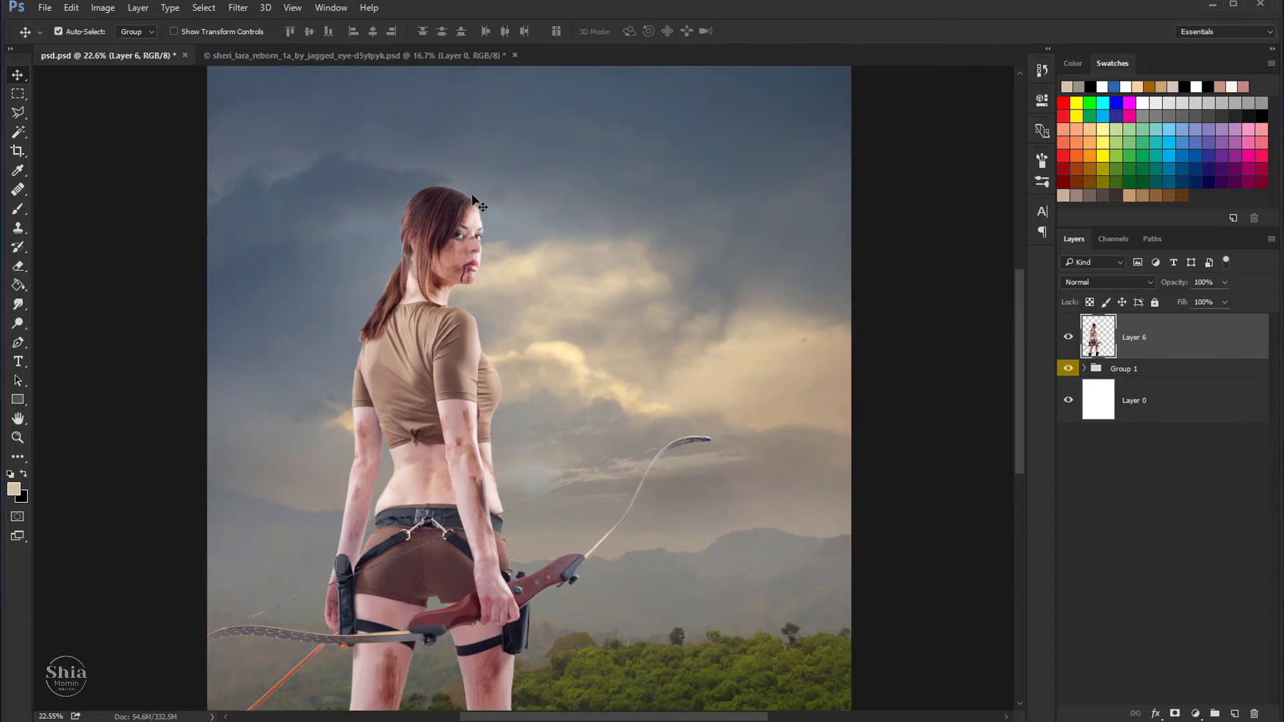
pyautogui.scroll(-2, 472, 198)
pyautogui.scroll(3, 468, 197)
pyautogui.scroll(4, 435, 201)
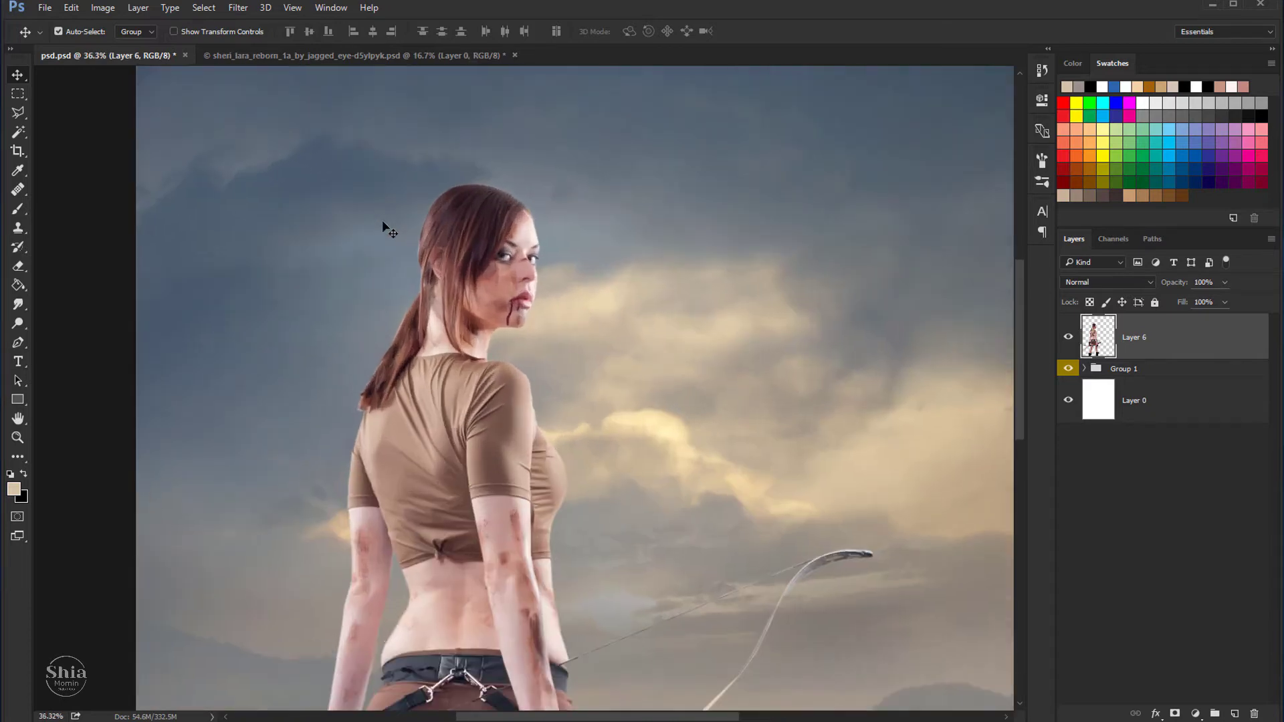
pyautogui.scroll(4, 388, 227)
pyautogui.scroll(1, 283, 281)
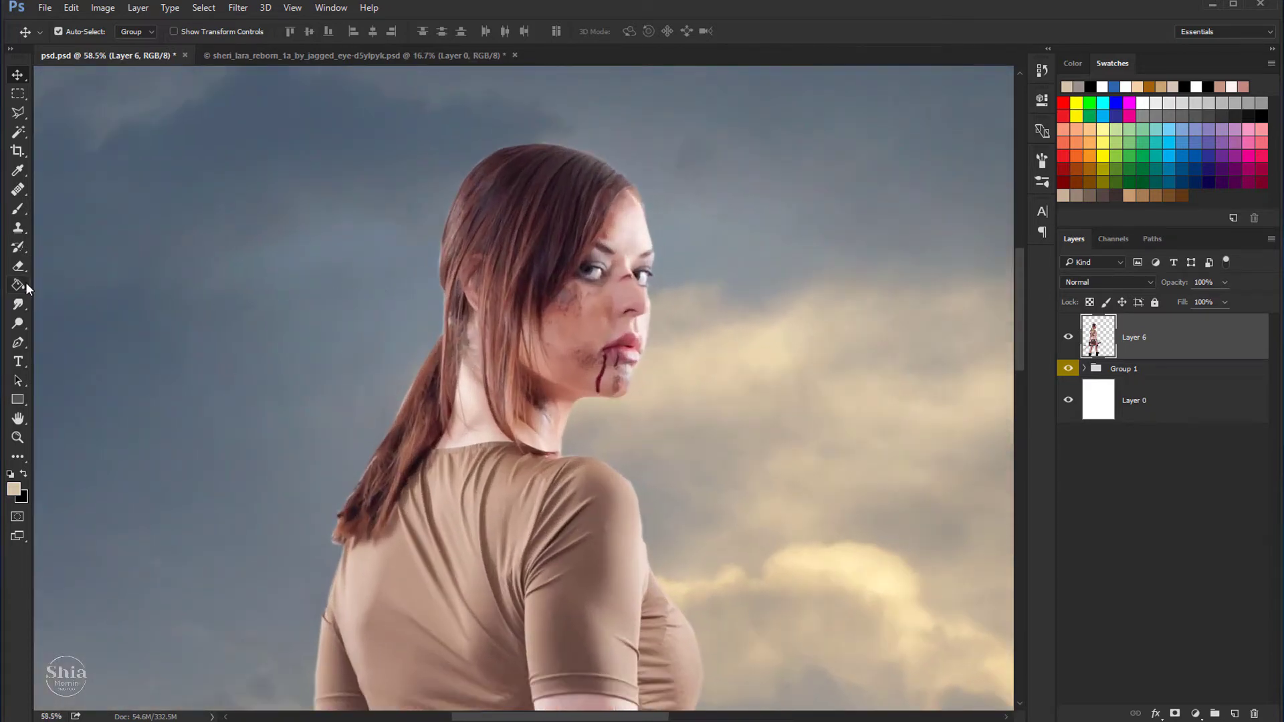
pyautogui.click(18, 305)
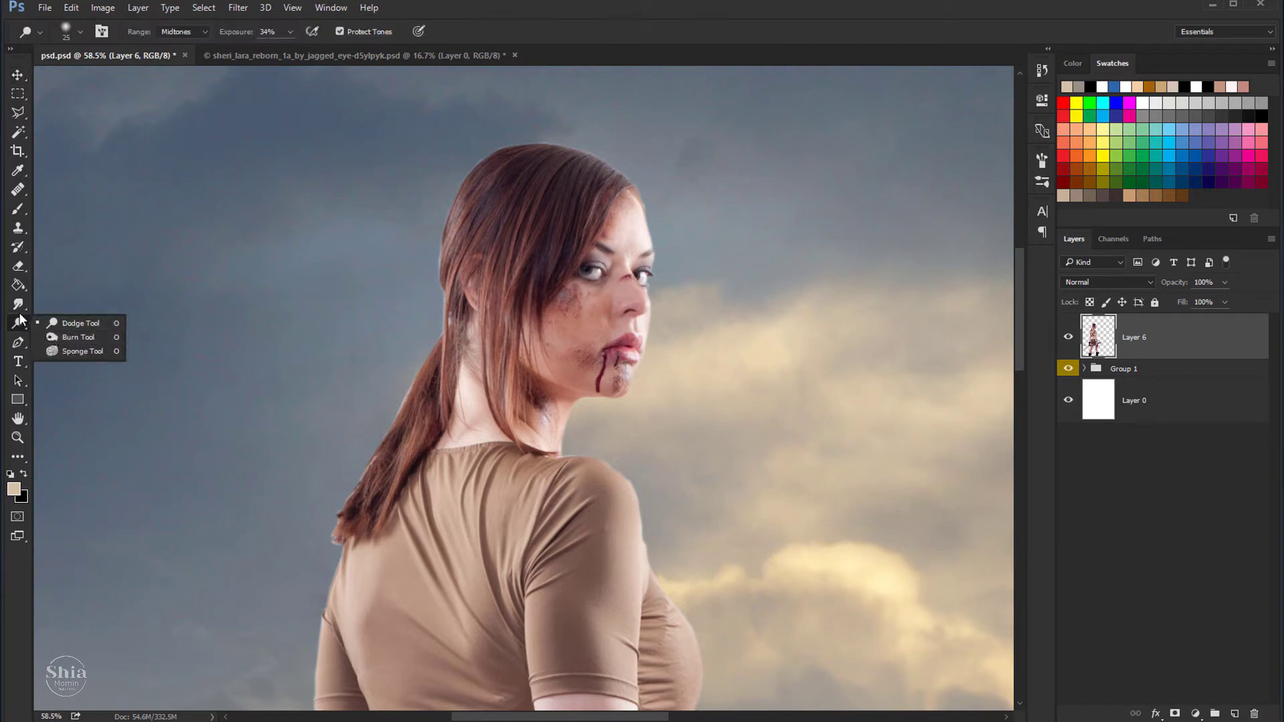
pyautogui.click(67, 332)
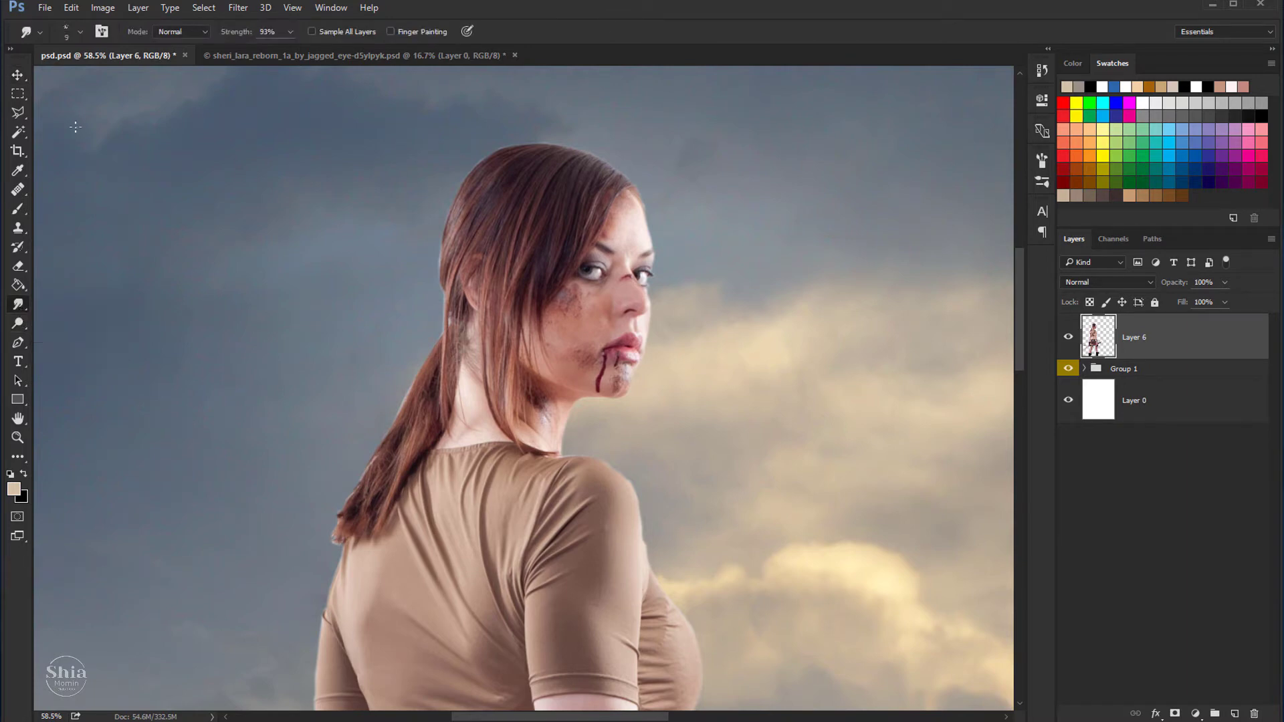
pyautogui.click(78, 34)
pyautogui.click(130, 275)
pyautogui.click(554, 37)
# Step: Smudge the ponytail end, the ponytail near the neck and the left-temple hair edge into soft strands
pyautogui.moveTo(410, 404)
pyautogui.mouseDown()
pyautogui.moveTo(350, 526)
pyautogui.moveTo(421, 367)
pyautogui.moveTo(410, 407)
pyautogui.mouseUp()
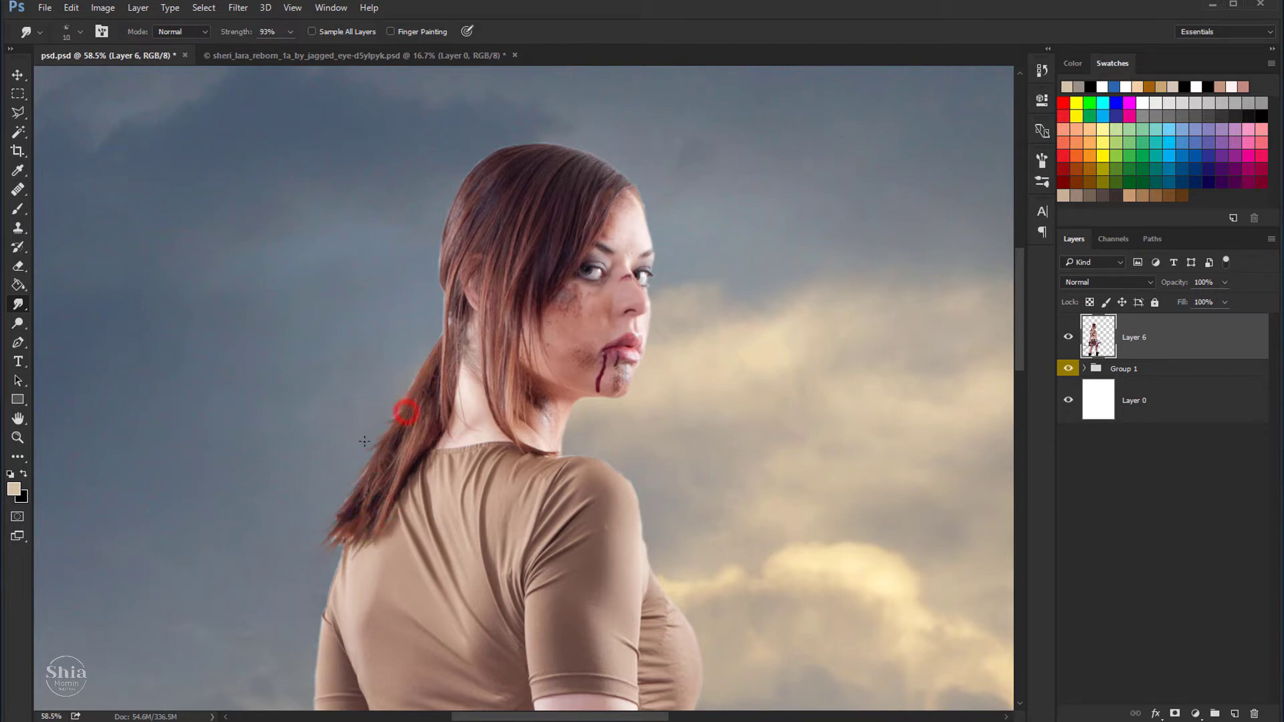
pyautogui.moveTo(441, 329); pyautogui.dragTo(425, 364)
pyautogui.moveTo(454, 220); pyautogui.dragTo(418, 373)
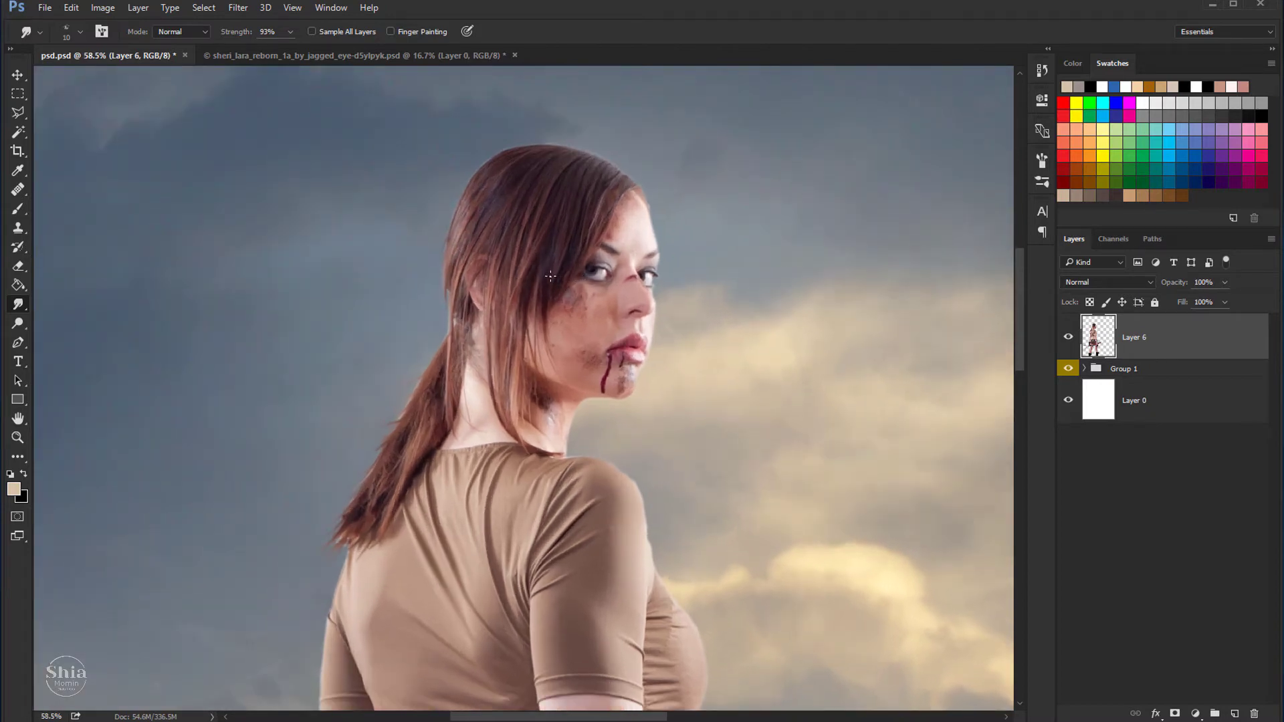
pyautogui.scroll(-3, 550, 275)
pyautogui.scroll(-2, 521, 260)
pyautogui.scroll(-2, 495, 248)
pyautogui.scroll(-2, 469, 239)
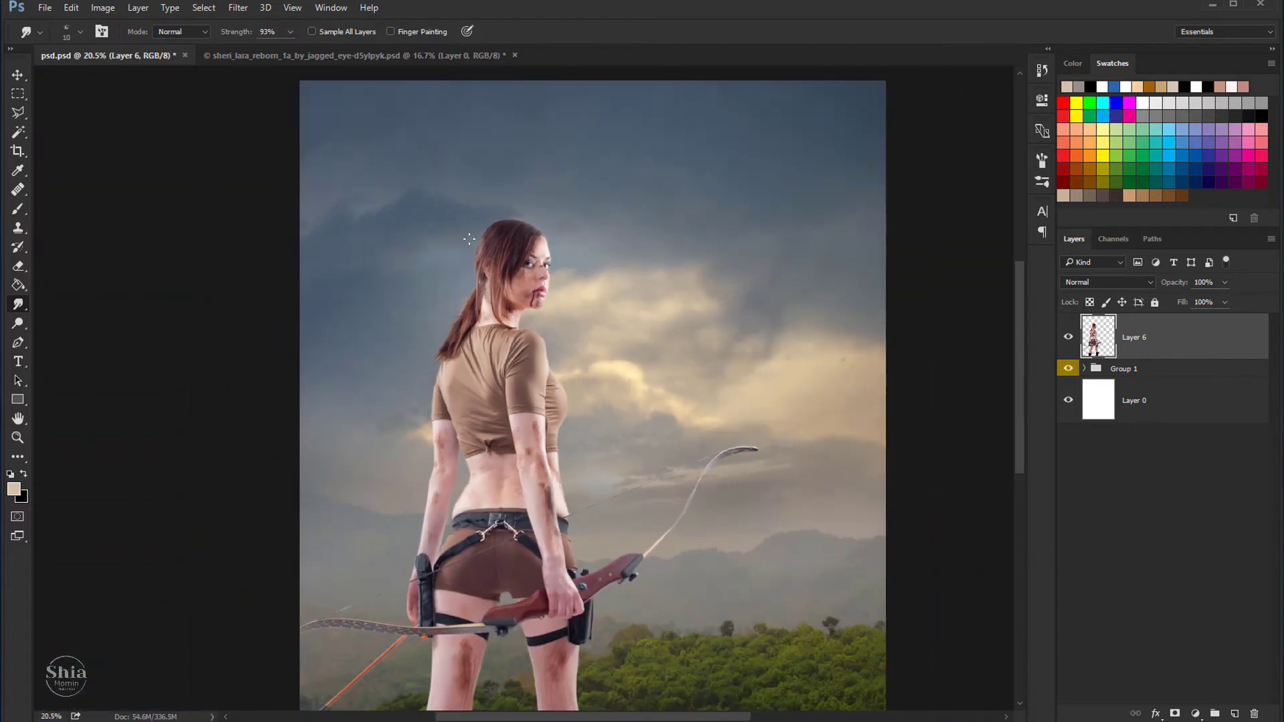
pyautogui.scroll(-1, 455, 242)
pyautogui.scroll(-2, 414, 253)
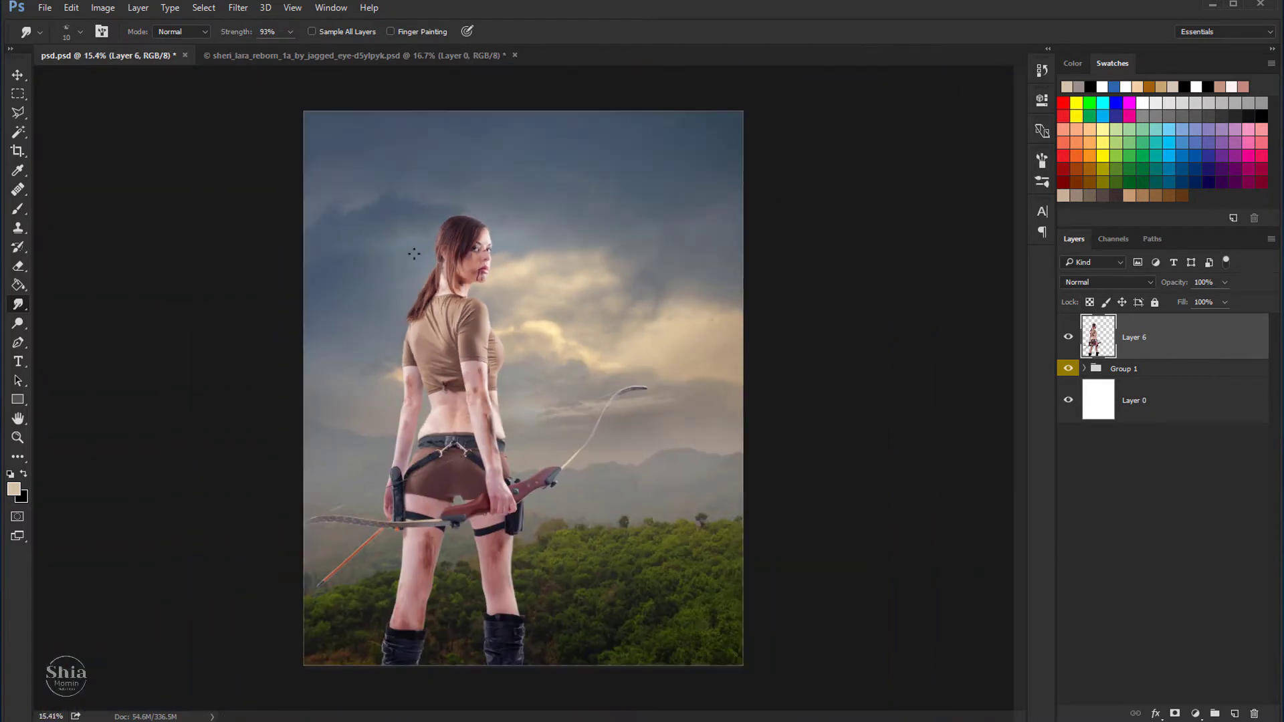
# Step: Add a Curves 2 adjustment clipped to the archer and lower its top-right point to darken her
pyautogui.click(18, 75)
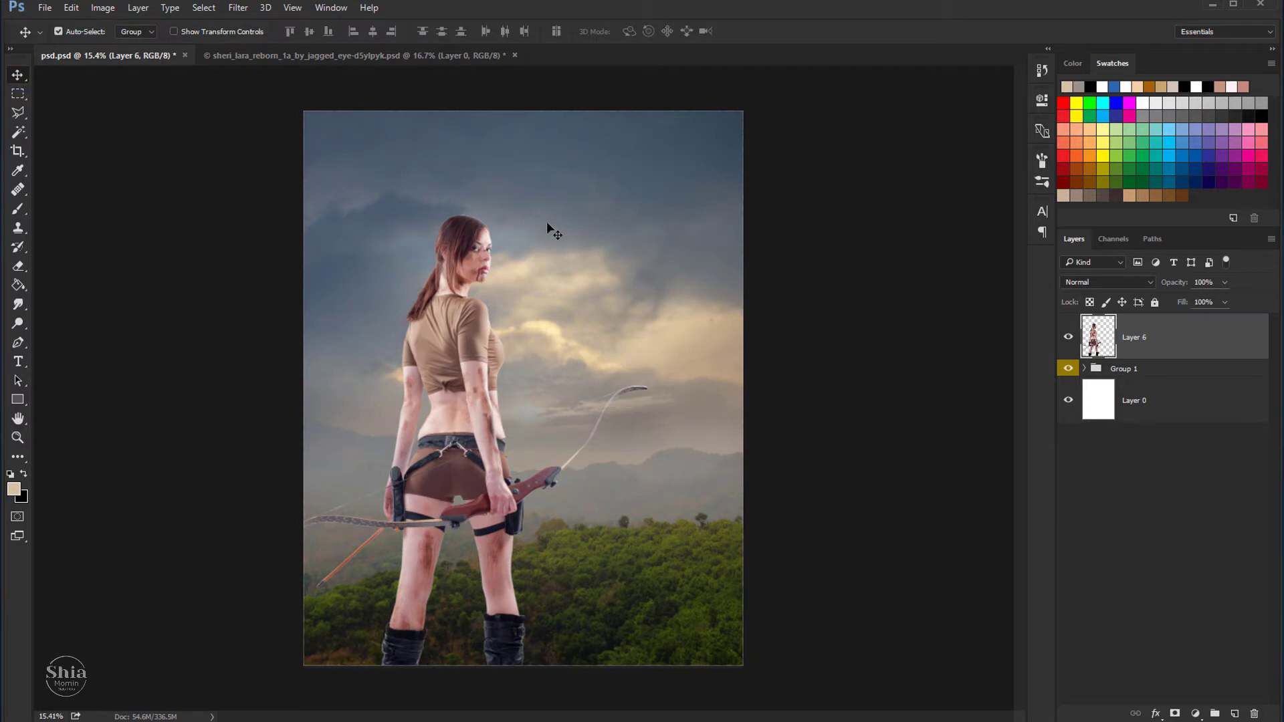
pyautogui.click(1196, 713)
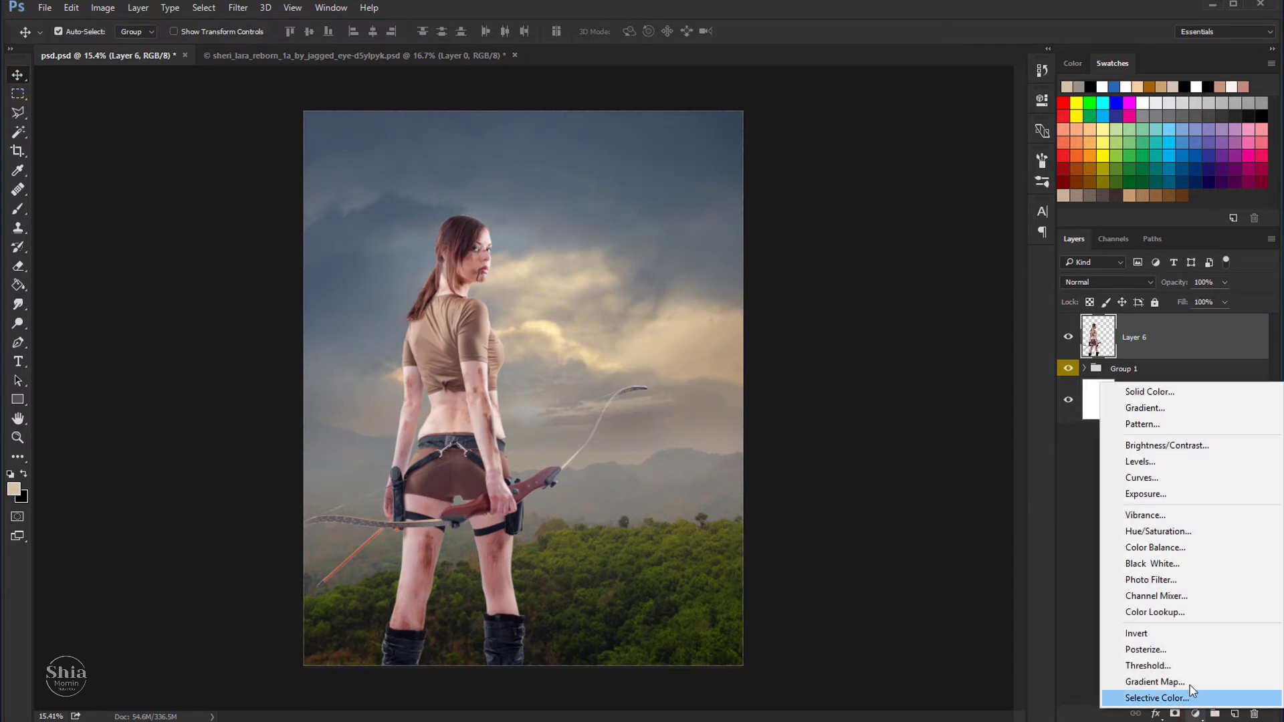
pyautogui.click(1138, 479)
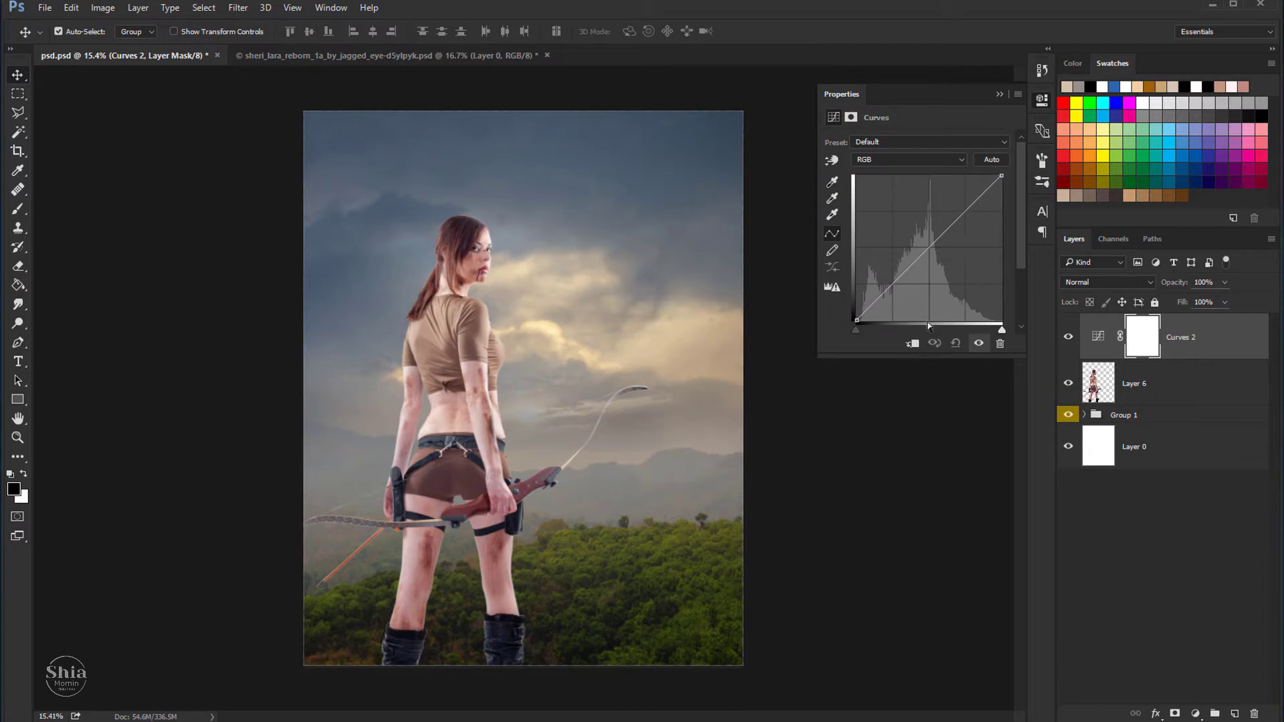
pyautogui.click(913, 344)
pyautogui.moveTo(1000, 177); pyautogui.dragTo(1001, 225)
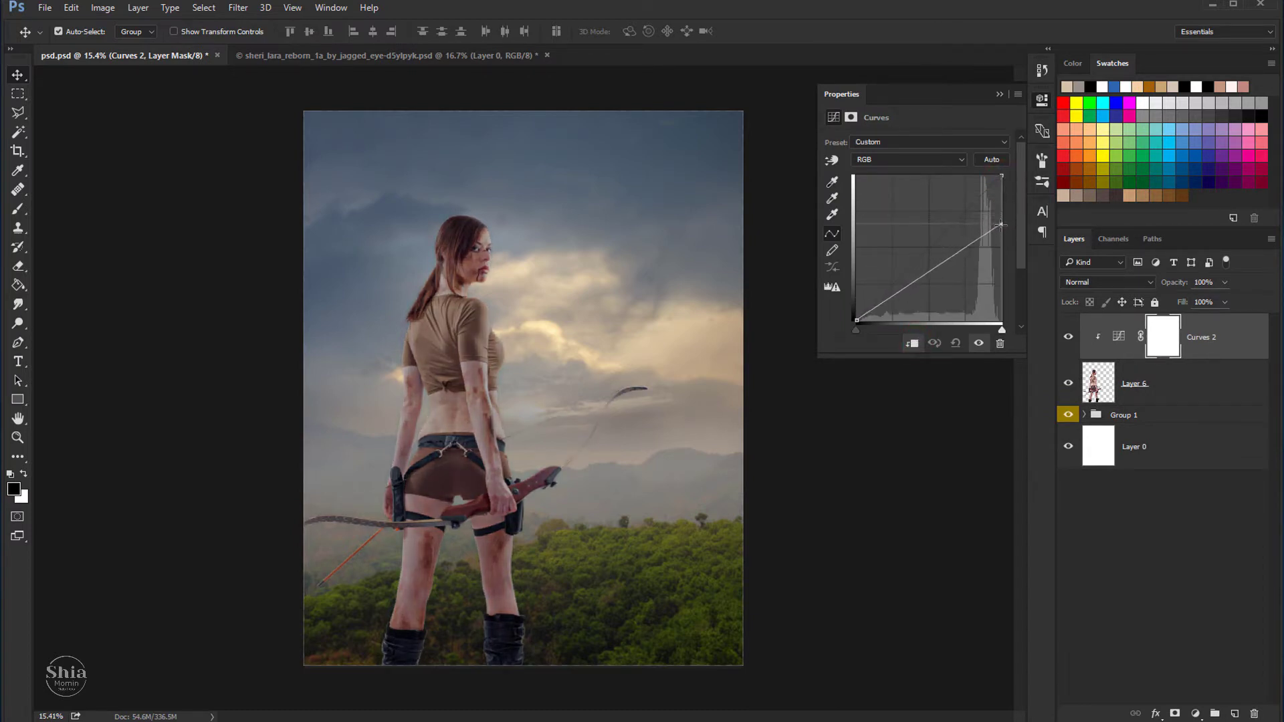
pyautogui.click(999, 95)
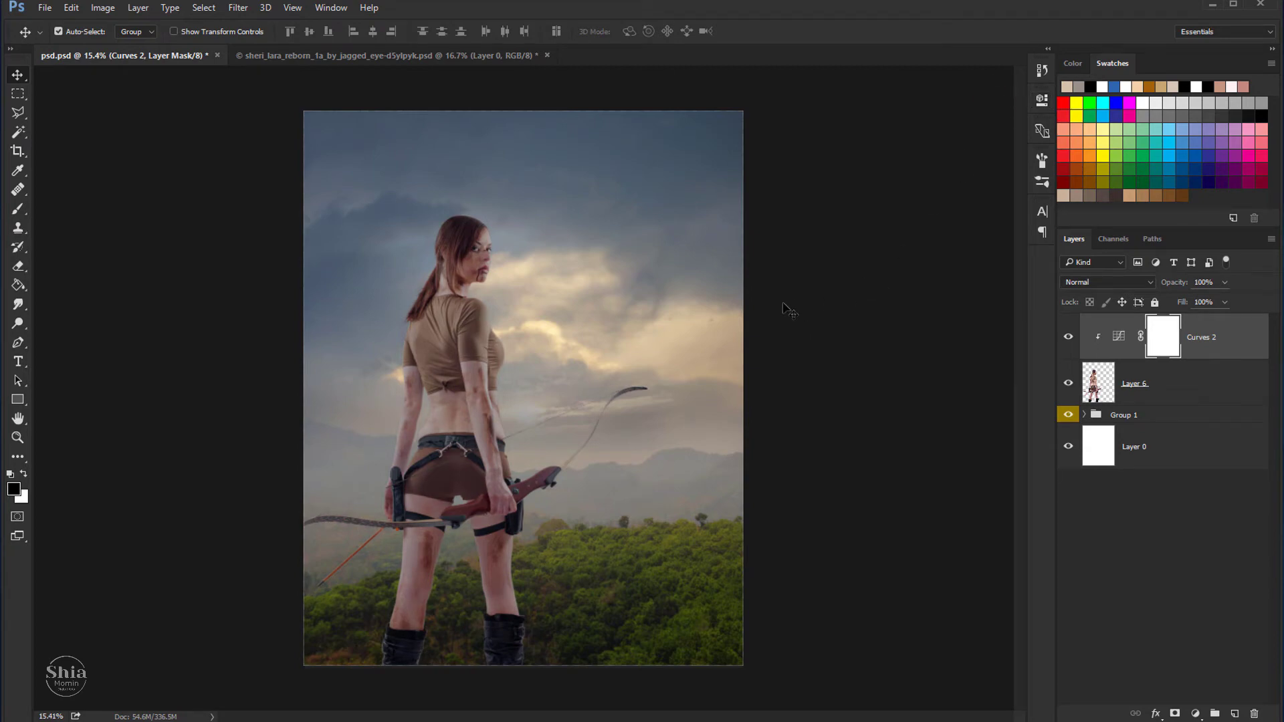
pyautogui.click(1067, 339)
# Step: Set up a smaller soft brush with slightly raised opacity and flow
pyautogui.scroll(5, 479, 264)
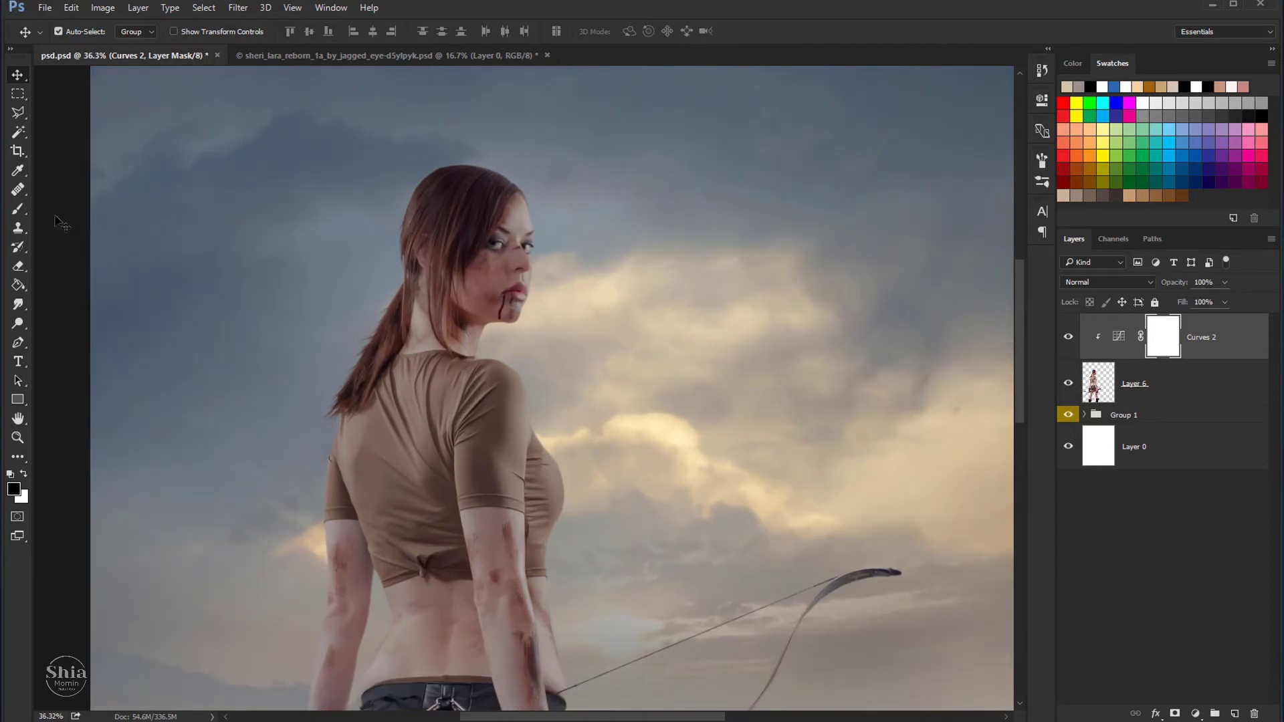
pyautogui.click(22, 210)
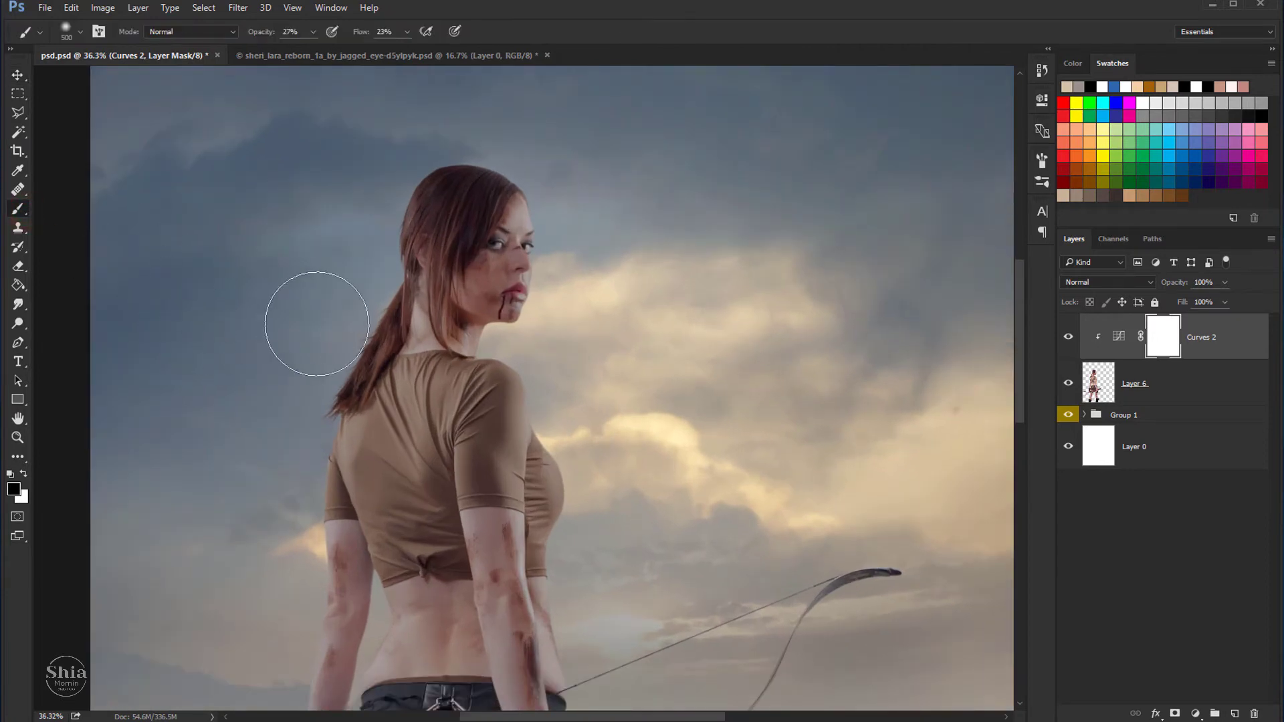
pyautogui.press('[')
pyautogui.press('[')
pyautogui.press('[')
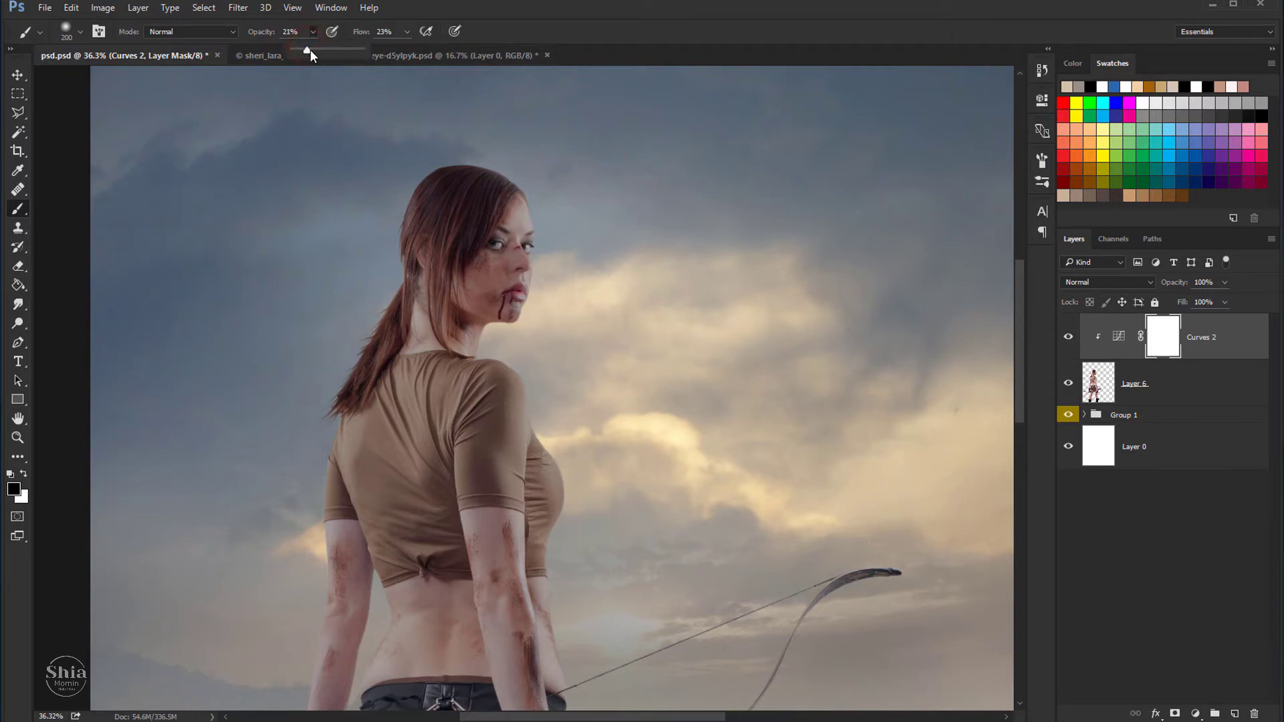
pyautogui.moveTo(311, 49); pyautogui.dragTo(313, 49)
pyautogui.moveTo(407, 32); pyautogui.dragTo(415, 49)
pyautogui.click(526, 34)
# Step: Paint the Curves 2 mask to remove darkening around the mouth and along the arm edge
pyautogui.click(509, 300)
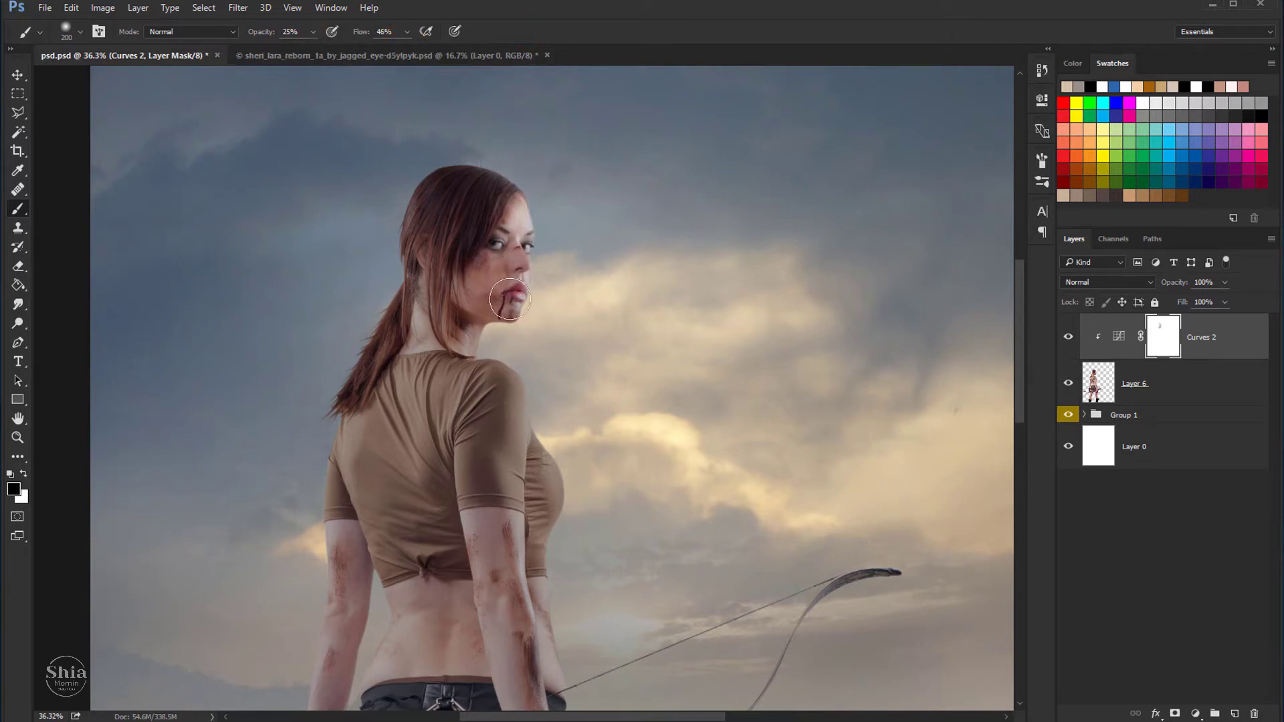
pyautogui.scroll(-2, 508, 314)
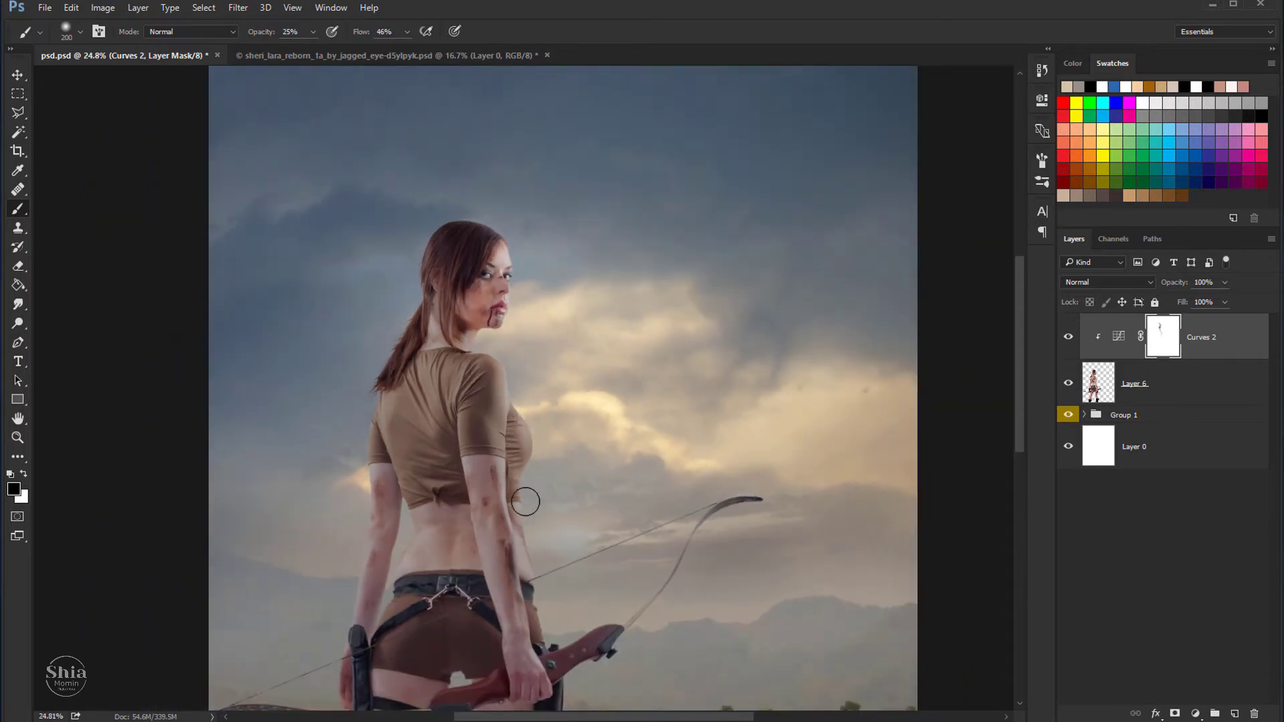
pyautogui.moveTo(525, 502); pyautogui.dragTo(544, 619)
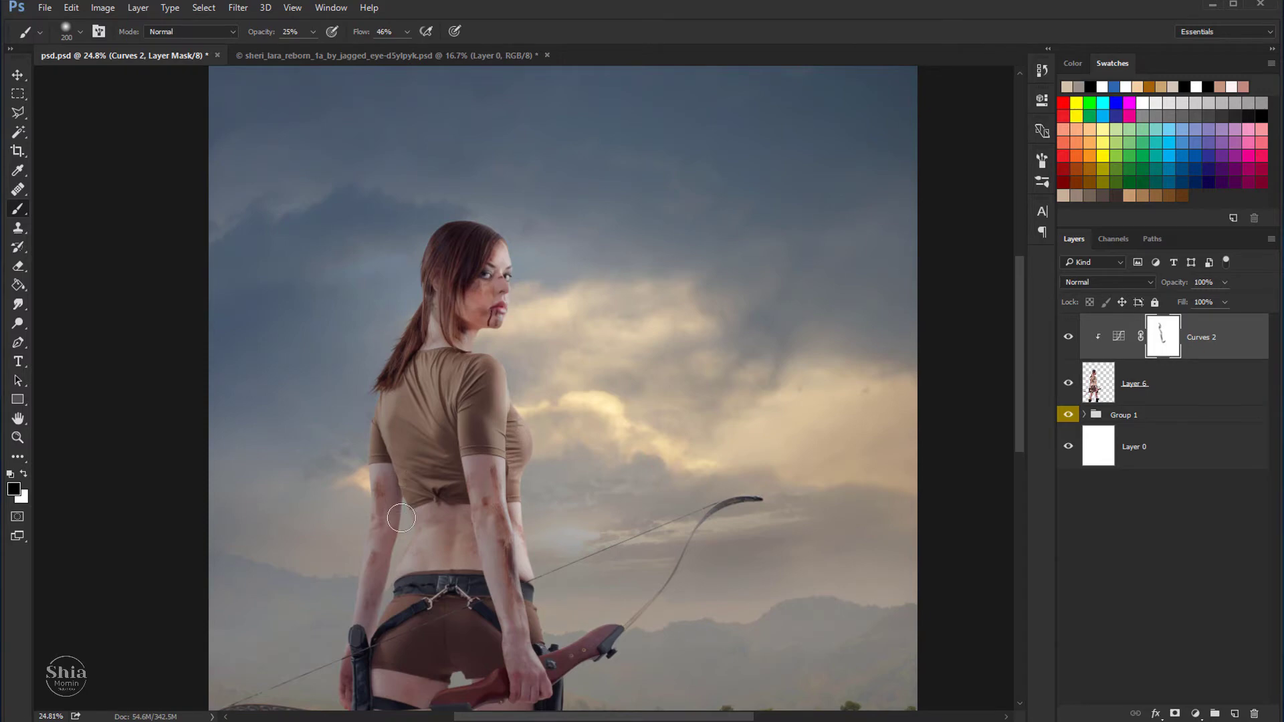
pyautogui.scroll(2, 401, 518)
pyautogui.press('[')
pyautogui.press('[')
pyautogui.press('[')
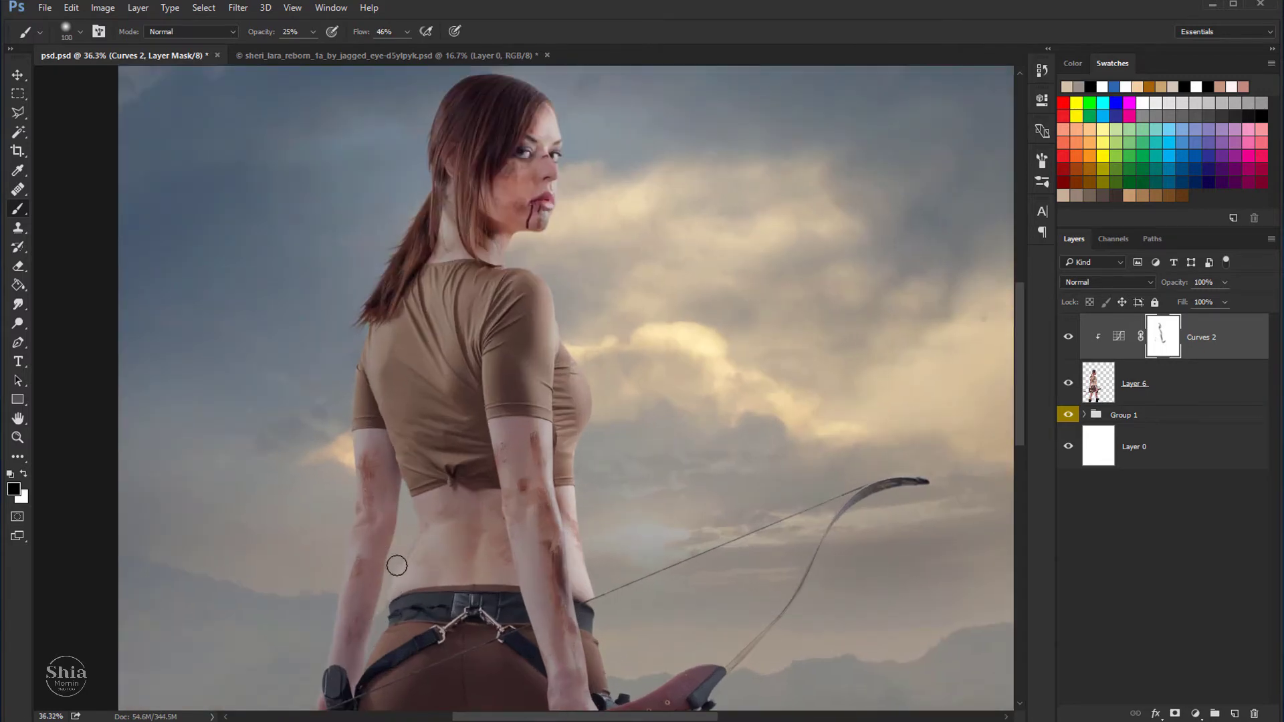
pyautogui.scroll(-1, 397, 566)
pyautogui.scroll(-1, 393, 507)
pyautogui.press(']')
pyautogui.press(']')
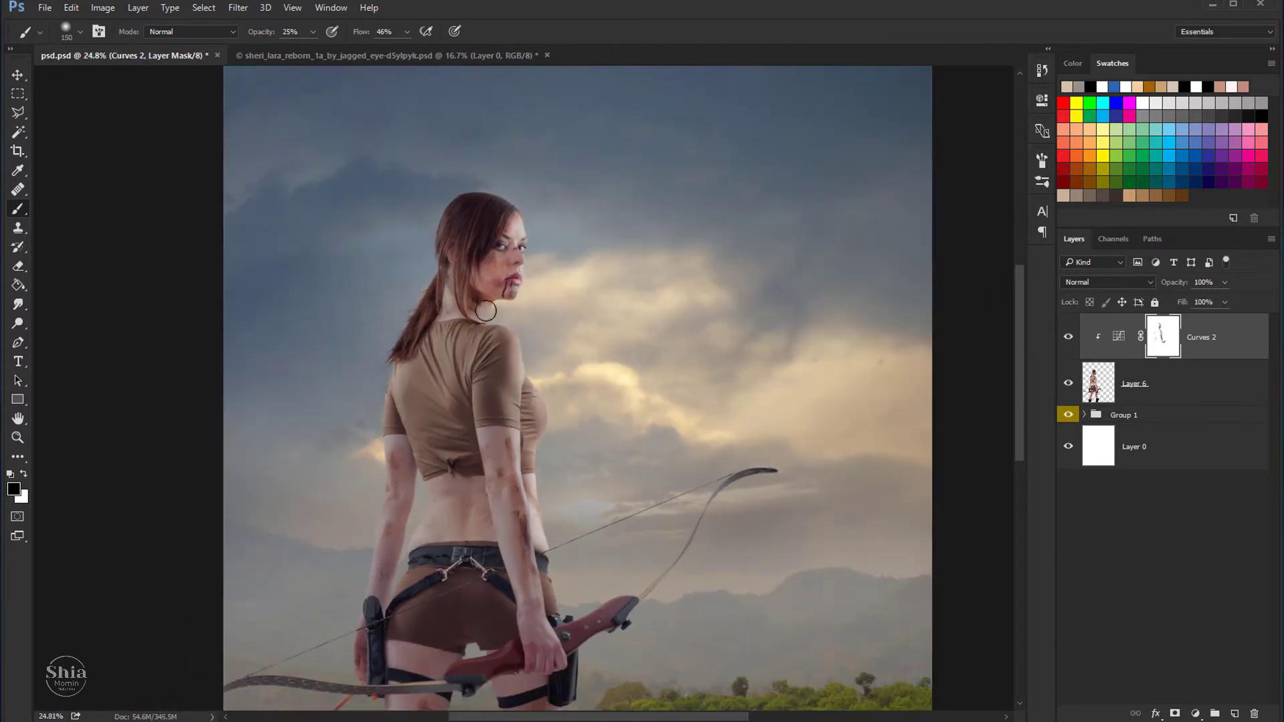
pyautogui.scroll(-3, 536, 368)
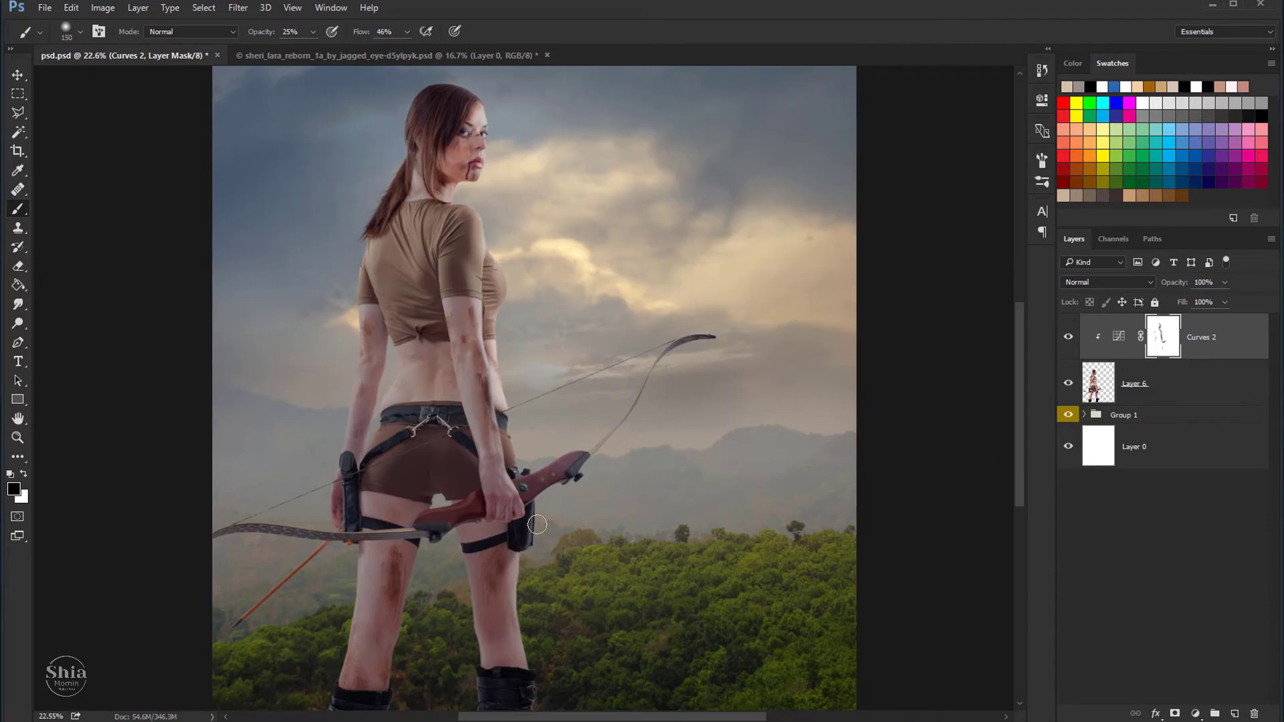
pyautogui.scroll(-3, 522, 621)
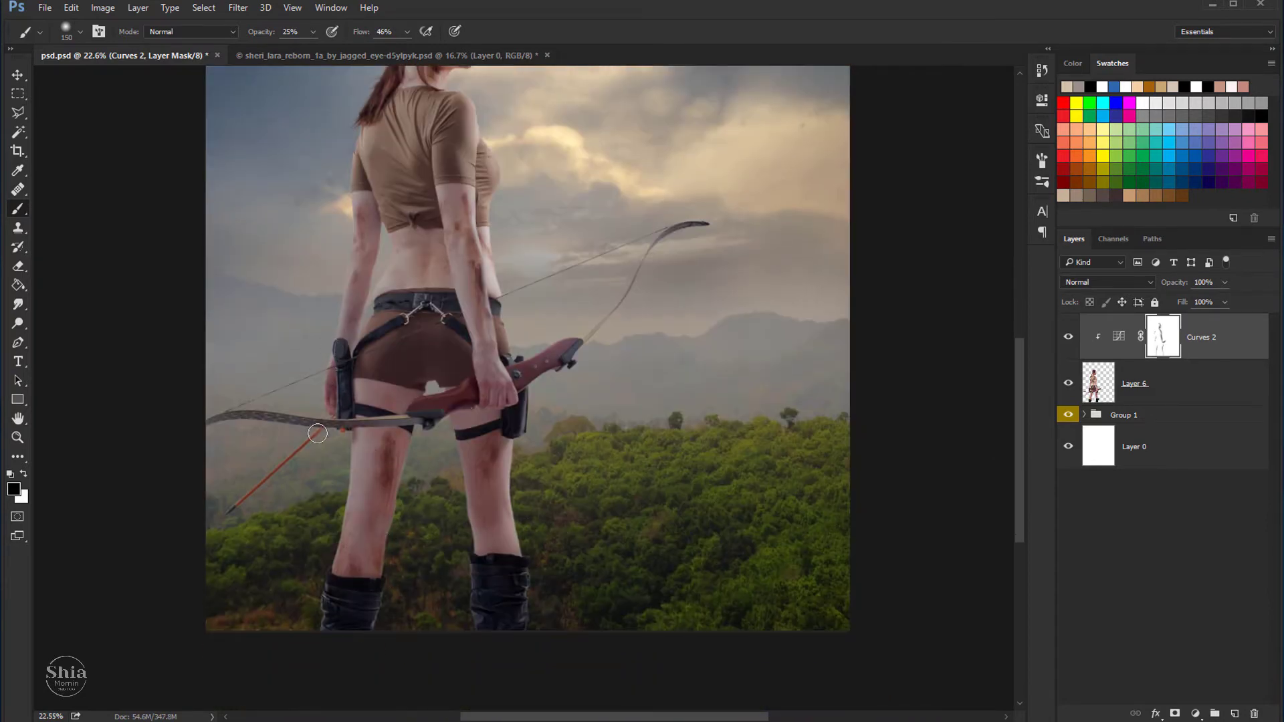
pyautogui.scroll(-2, 434, 415)
# Step: Toggle Curves 2 visibility to compare the archer with and without the darkening
pyautogui.moveTo(434, 378); pyautogui.dragTo(434, 385)
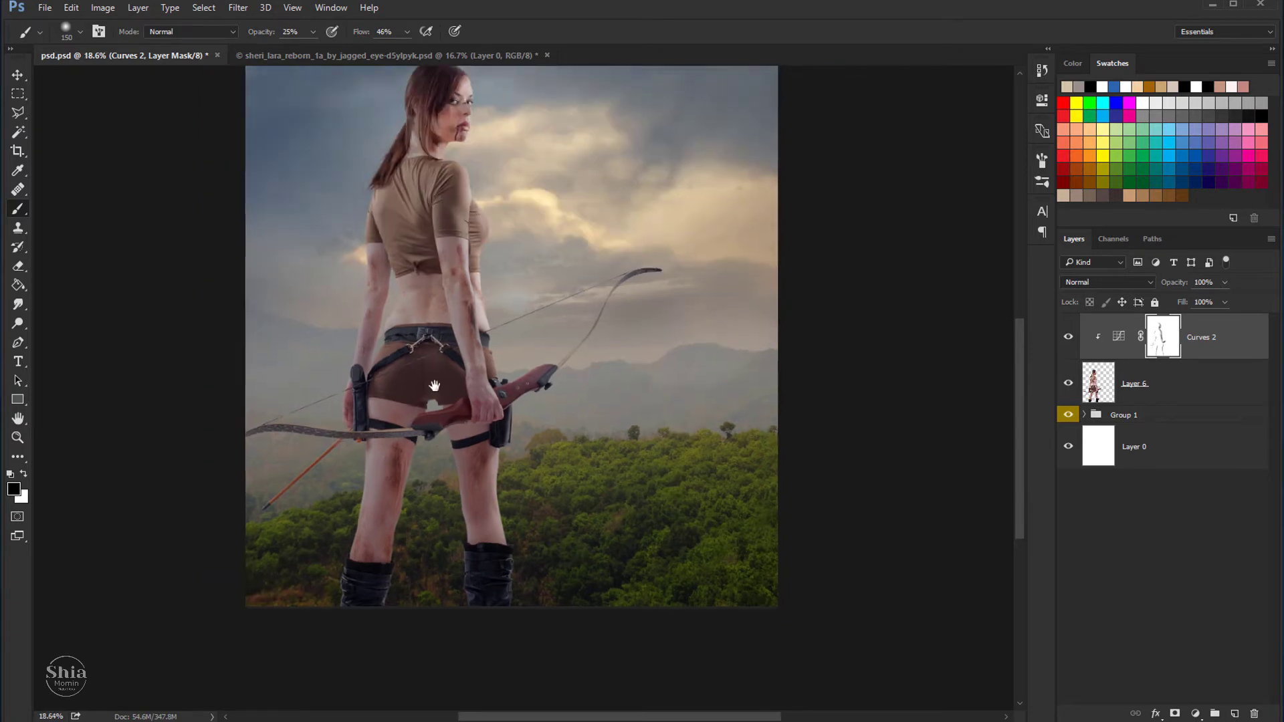
pyautogui.scroll(4, 422, 301)
pyautogui.scroll(4, 408, 214)
pyautogui.click(1068, 337)
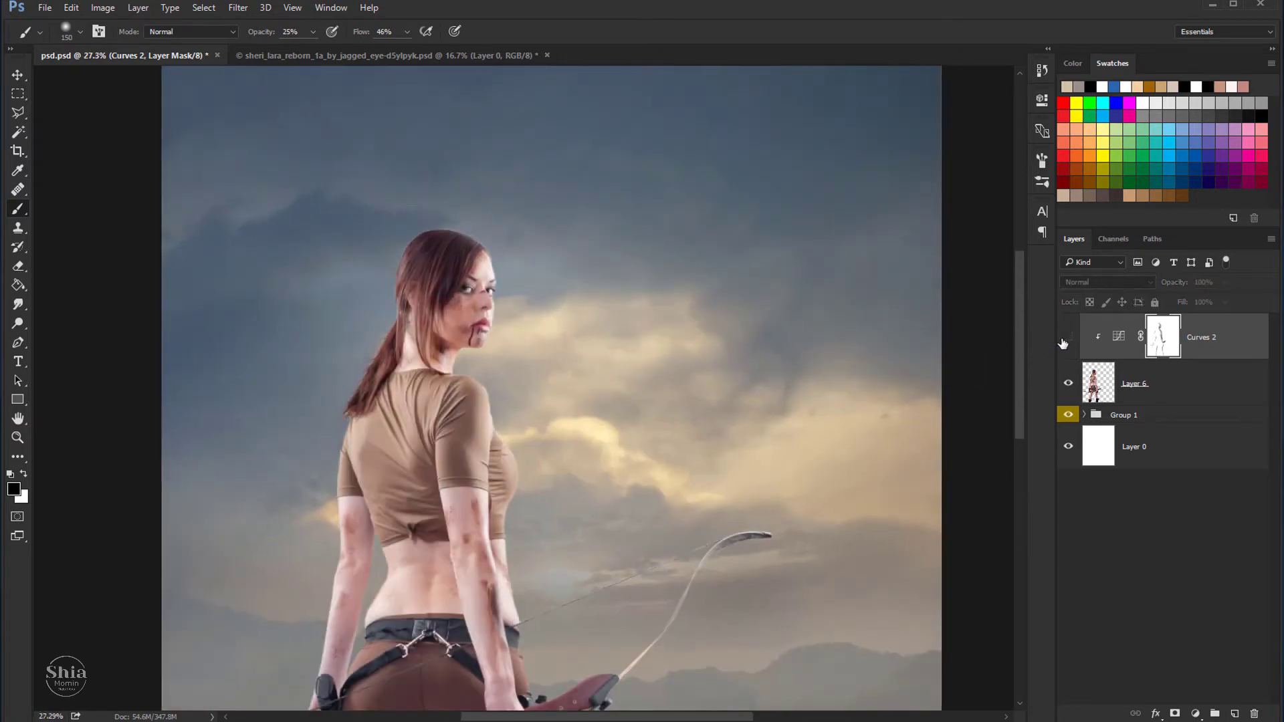
pyautogui.scroll(-4, 576, 315)
pyautogui.scroll(-2, 576, 315)
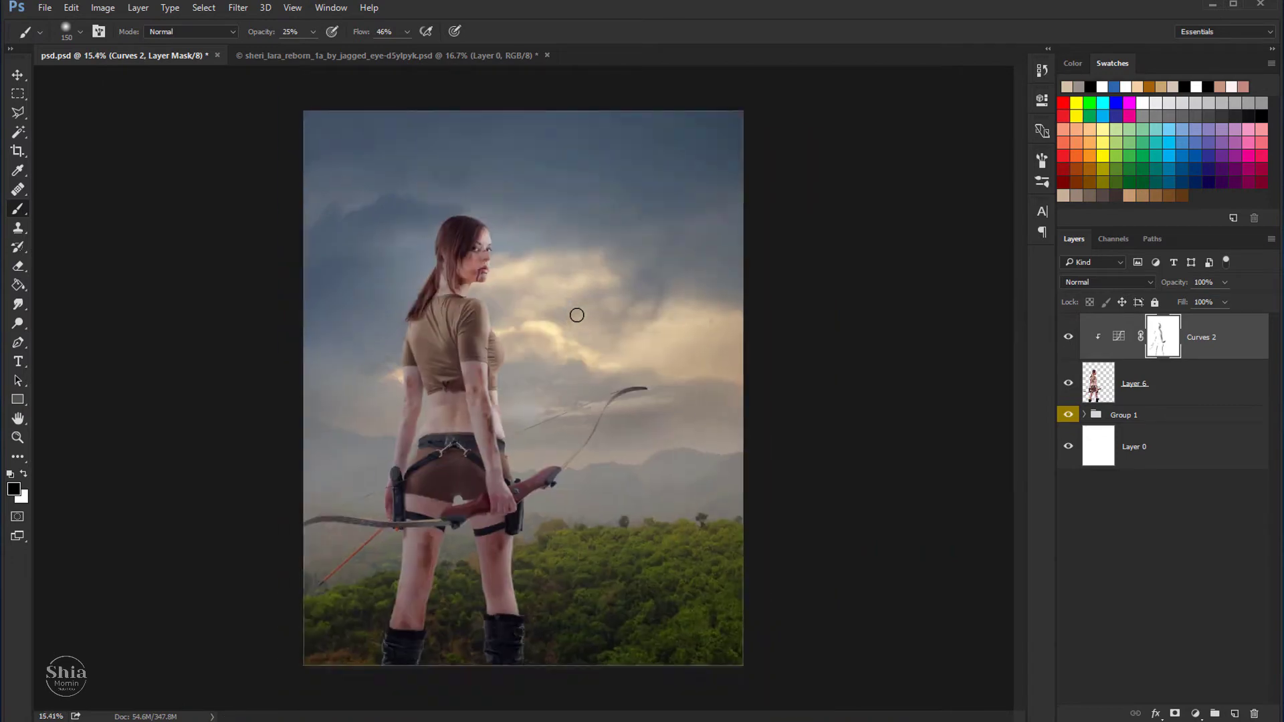
# Step: Add a new Layer 7 clipped to the archer layer
pyautogui.click(1236, 714)
pyautogui.rightClick(1160, 348)
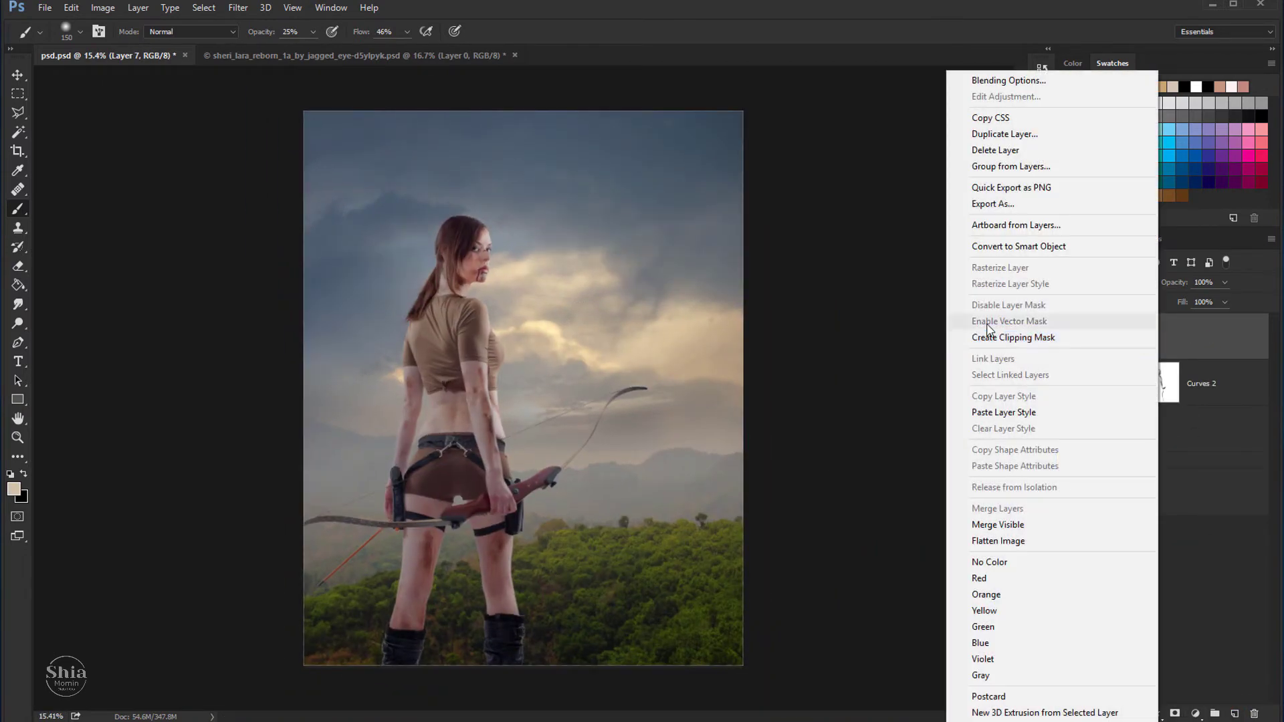
pyautogui.click(998, 336)
# Step: Fill Layer 7 with 50% Gray and set its blend mode to Overlay
pyautogui.click(71, 7)
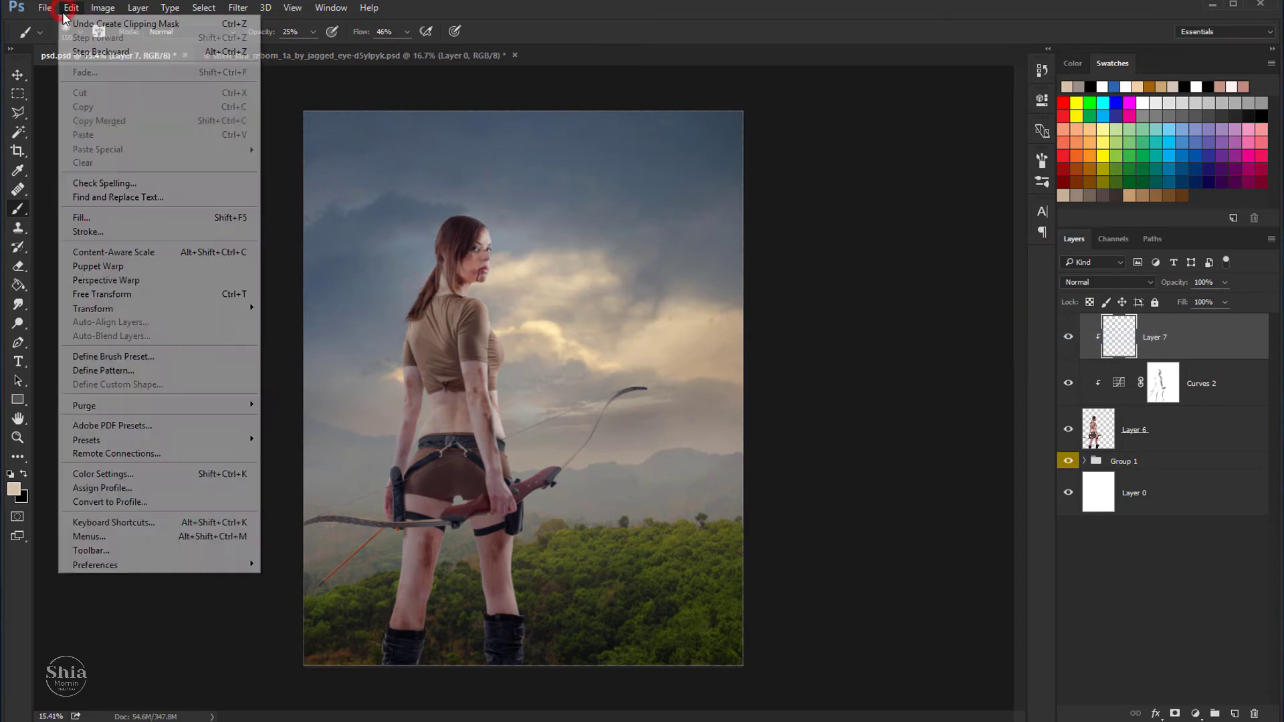
pyautogui.click(80, 214)
pyautogui.click(791, 270)
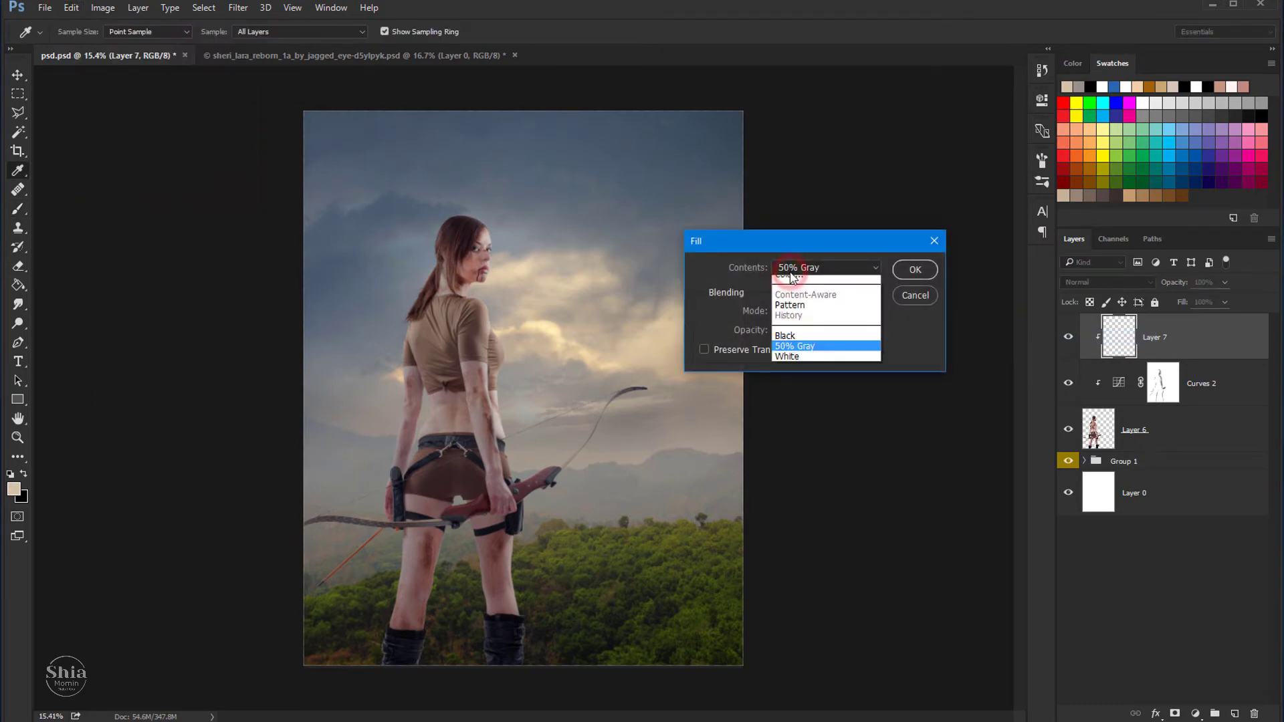
pyautogui.click(784, 361)
pyautogui.click(794, 313)
pyautogui.scroll(2, 794, 402)
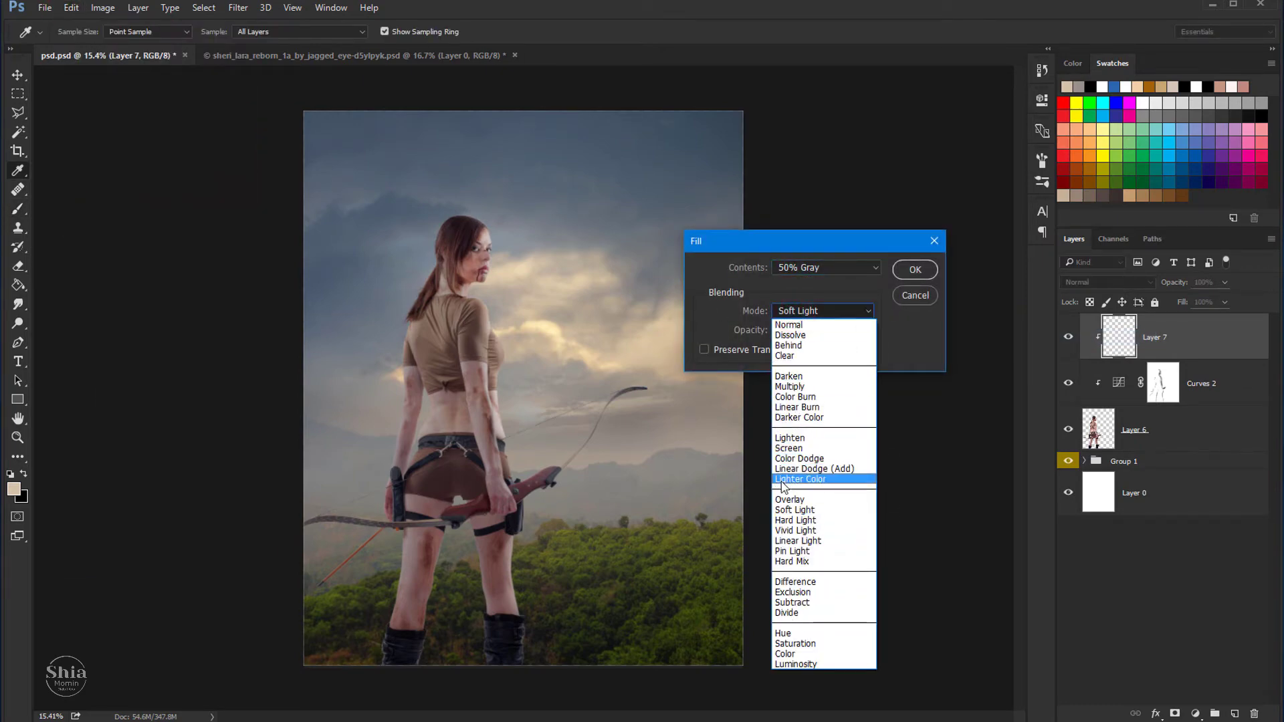
pyautogui.click(789, 509)
pyautogui.click(898, 270)
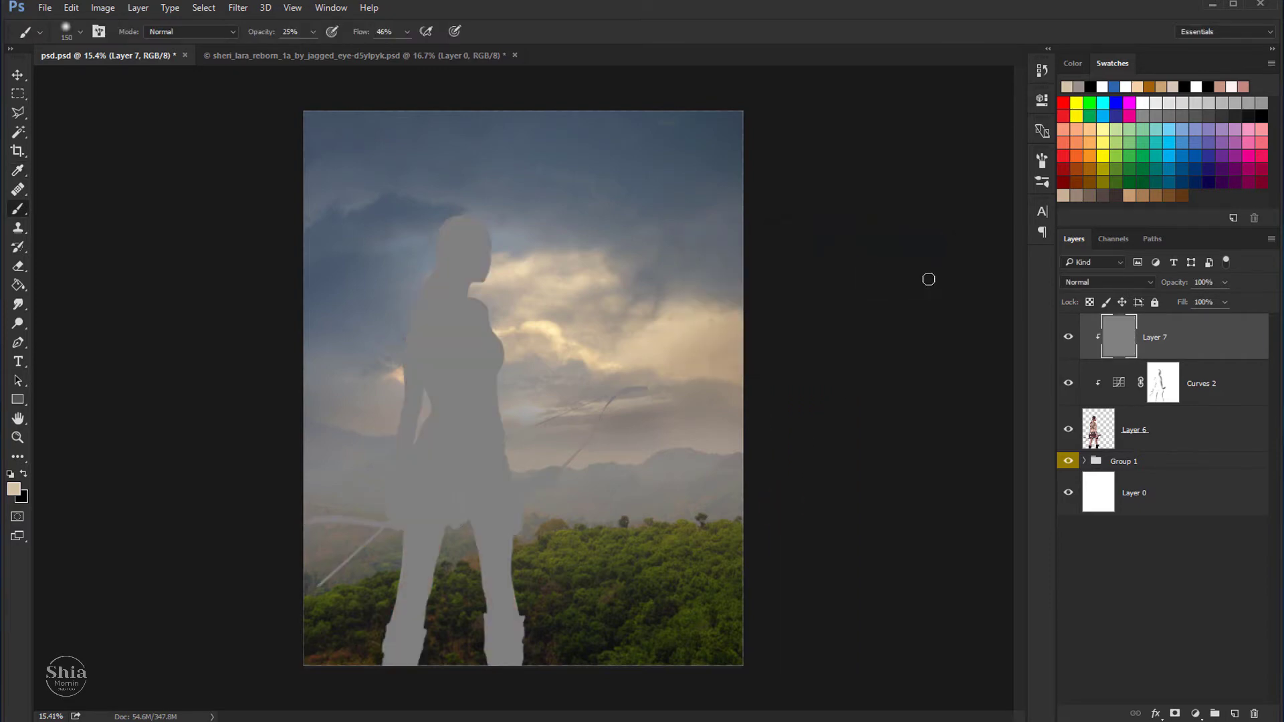
pyautogui.click(1068, 284)
pyautogui.click(1090, 286)
pyautogui.click(1093, 428)
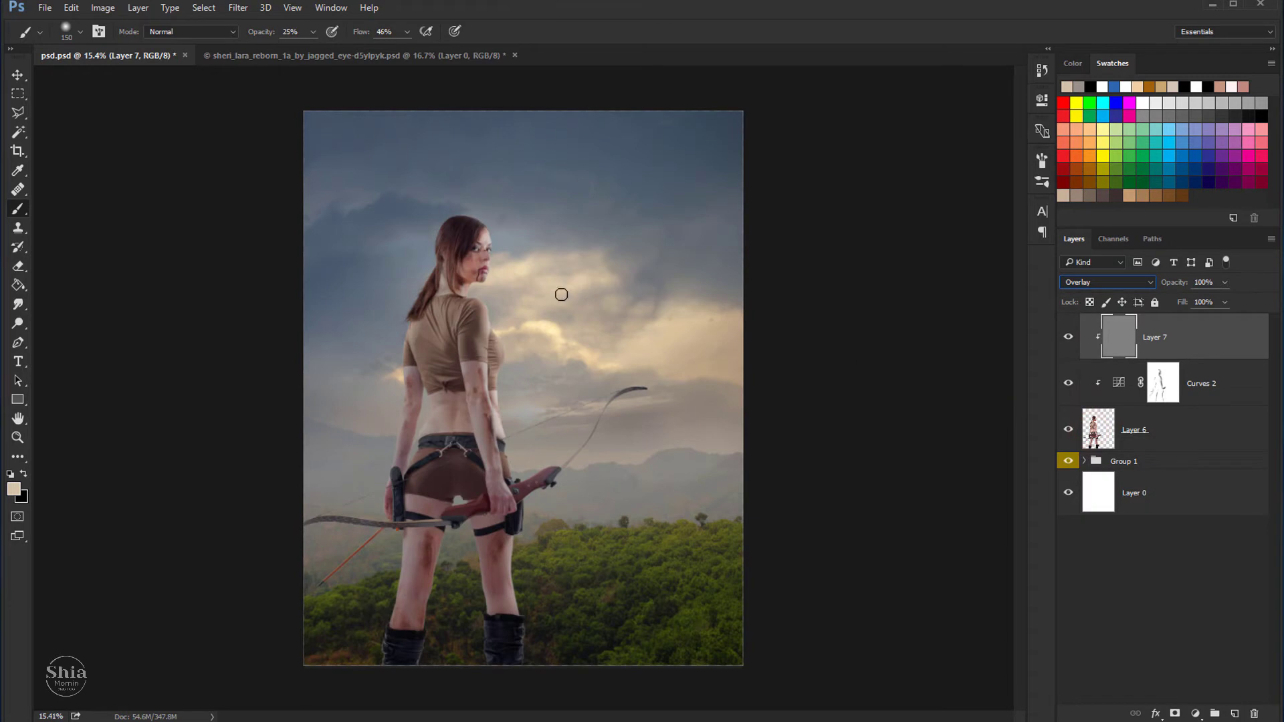
# Step: Zoom in on the archer's face and select the Burn tool
pyautogui.click(17, 437)
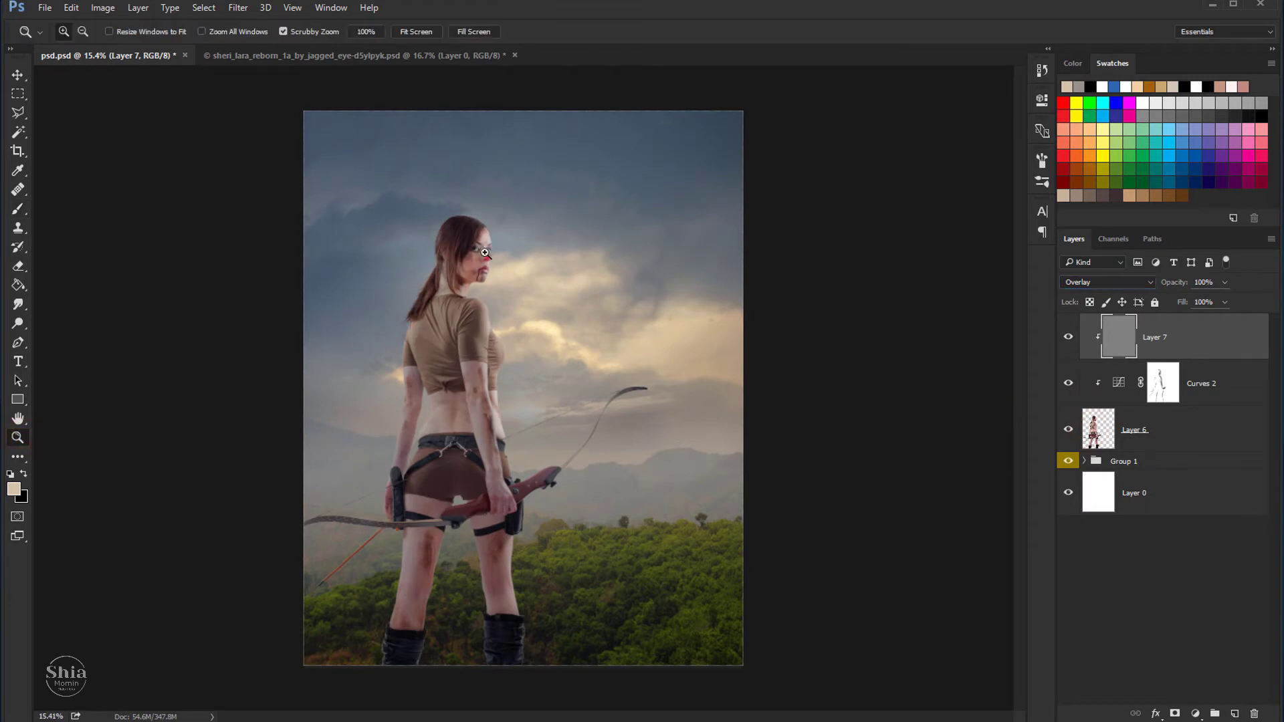
pyautogui.moveTo(485, 253); pyautogui.dragTo(530, 367)
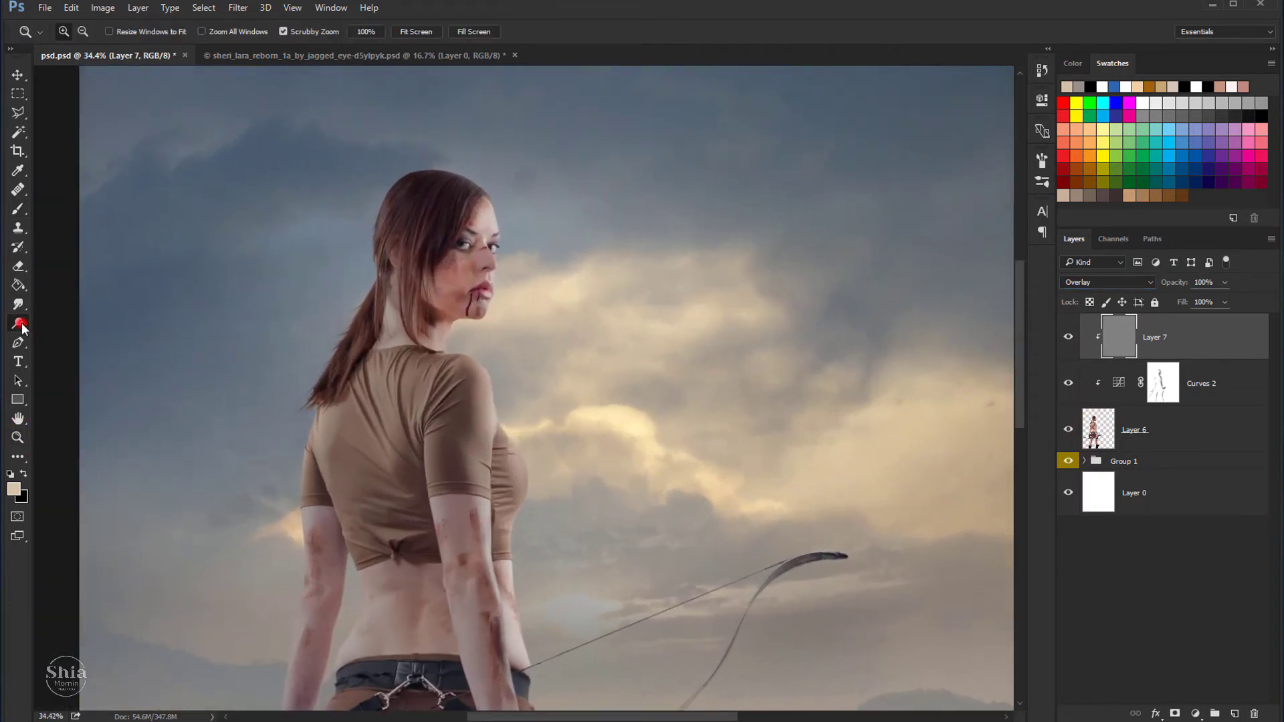
pyautogui.click(18, 324)
pyautogui.scroll(1, 489, 359)
pyautogui.scroll(1, 490, 359)
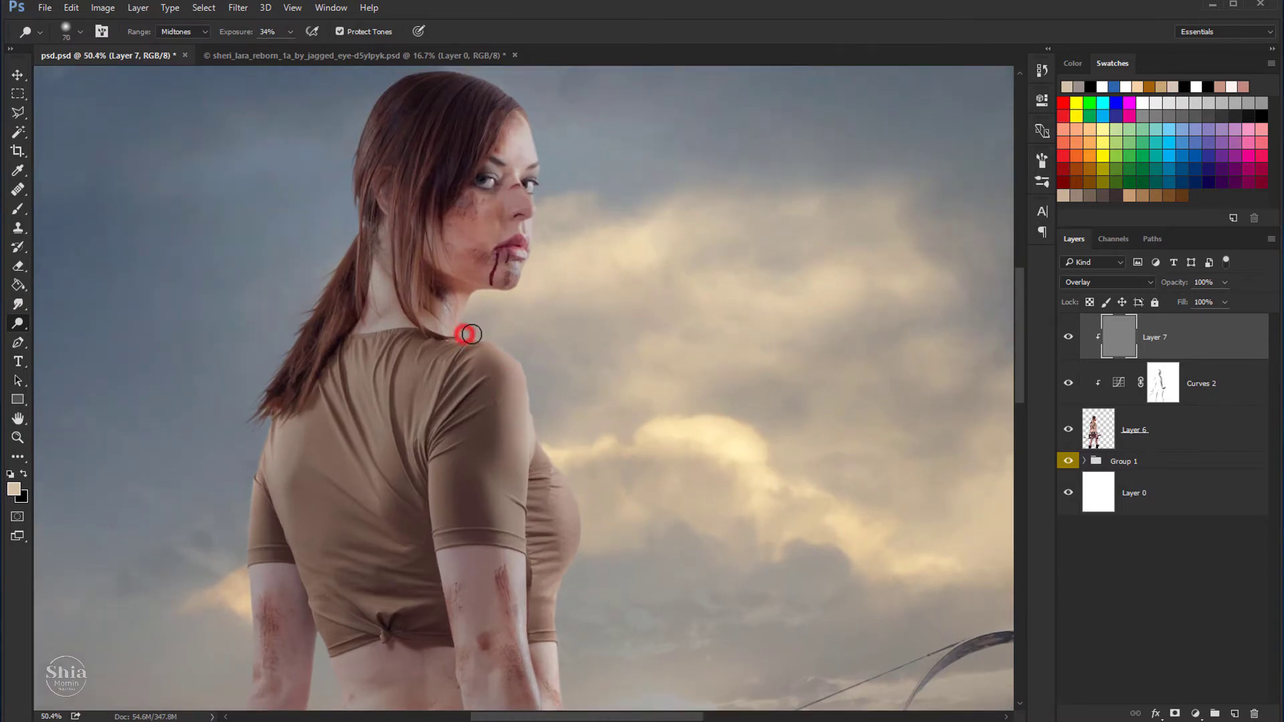
# Step: Burn shadows at 14% exposure along the archer's shoulder and her arm up to the bowstring
pyautogui.moveTo(468, 333); pyautogui.dragTo(538, 426)
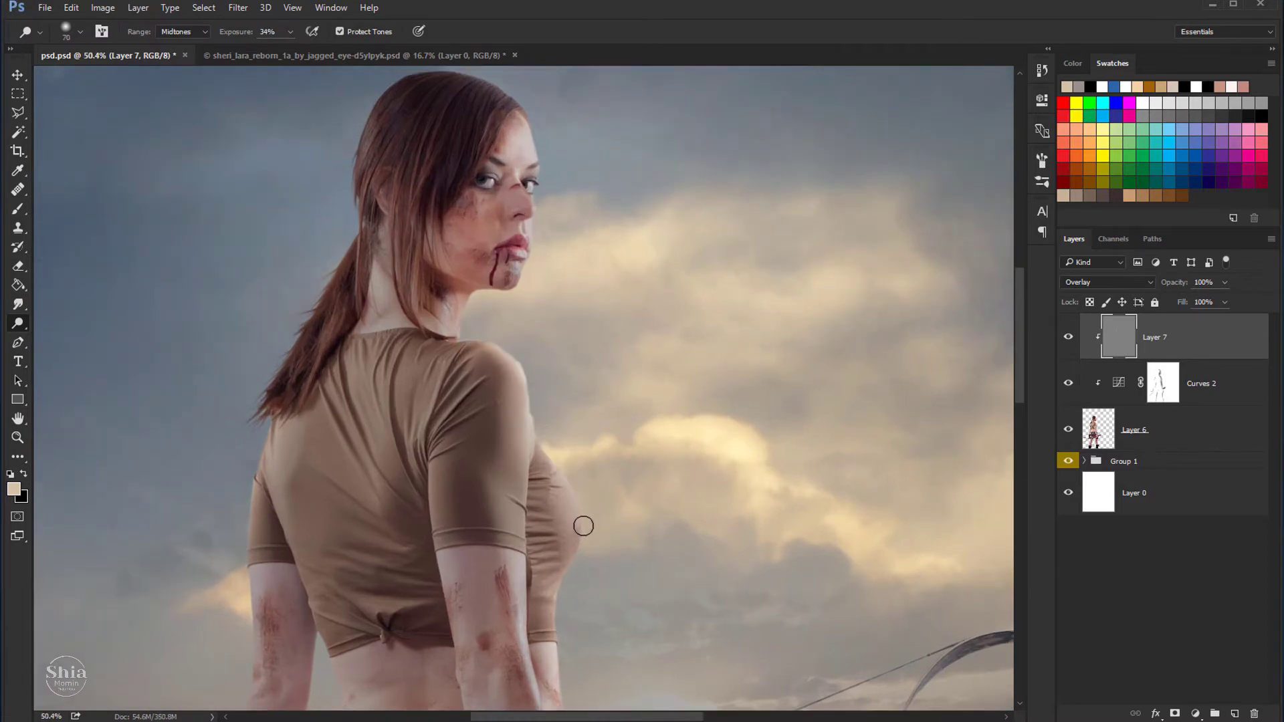
pyautogui.moveTo(563, 646); pyautogui.dragTo(532, 436)
pyautogui.scroll(-1, 531, 435)
pyautogui.scroll(-1, 532, 435)
pyautogui.press(']')
pyautogui.press(']')
pyautogui.press(']')
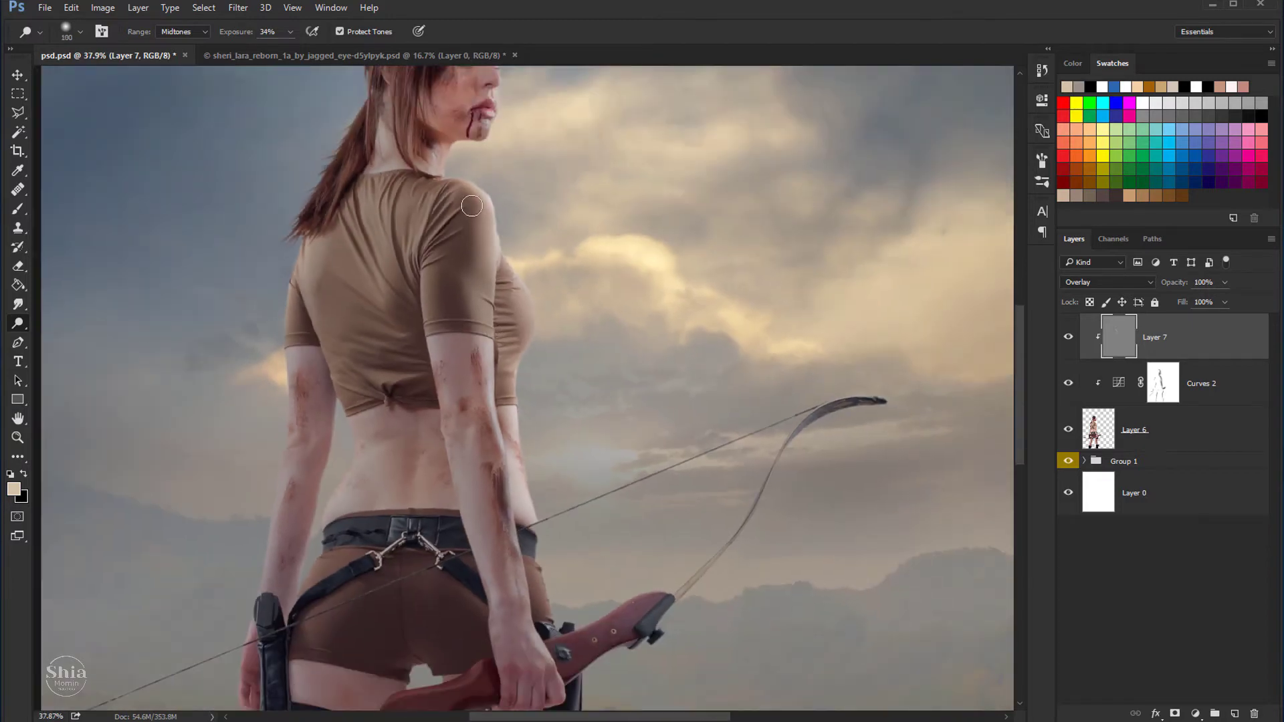
pyautogui.moveTo(281, 50); pyautogui.dragTo(268, 50)
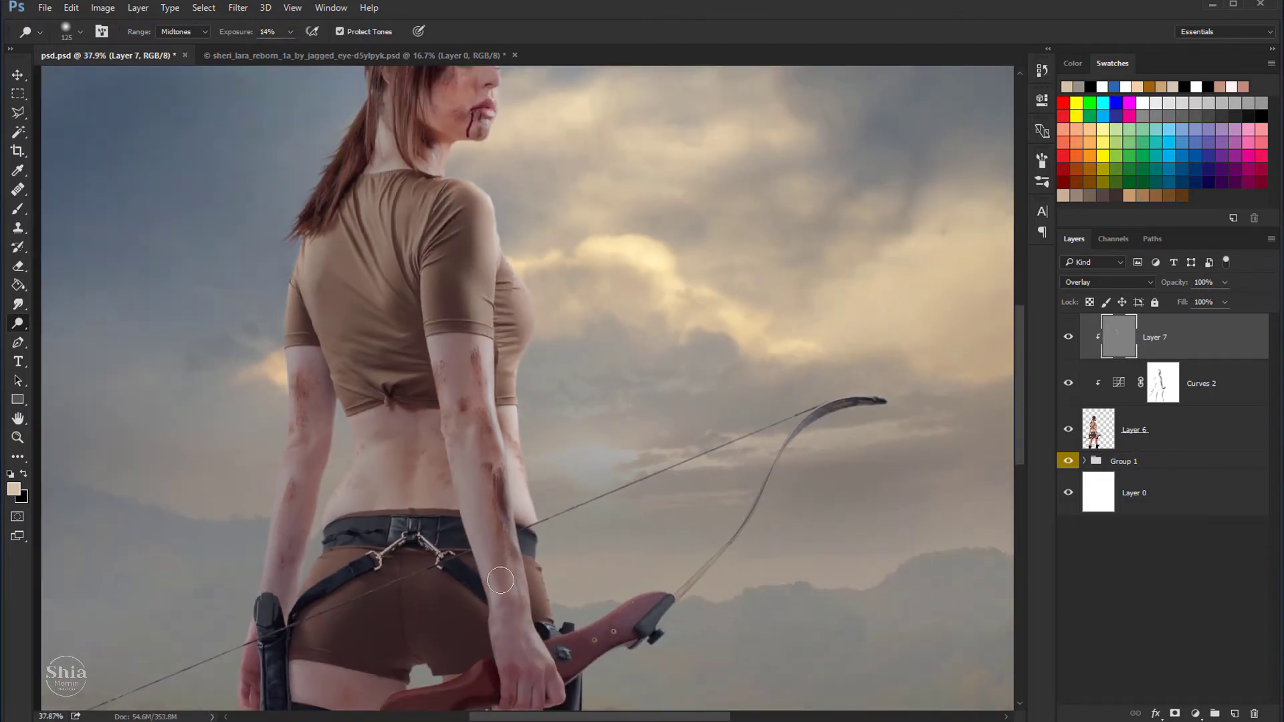
pyautogui.moveTo(552, 670); pyautogui.dragTo(635, 595)
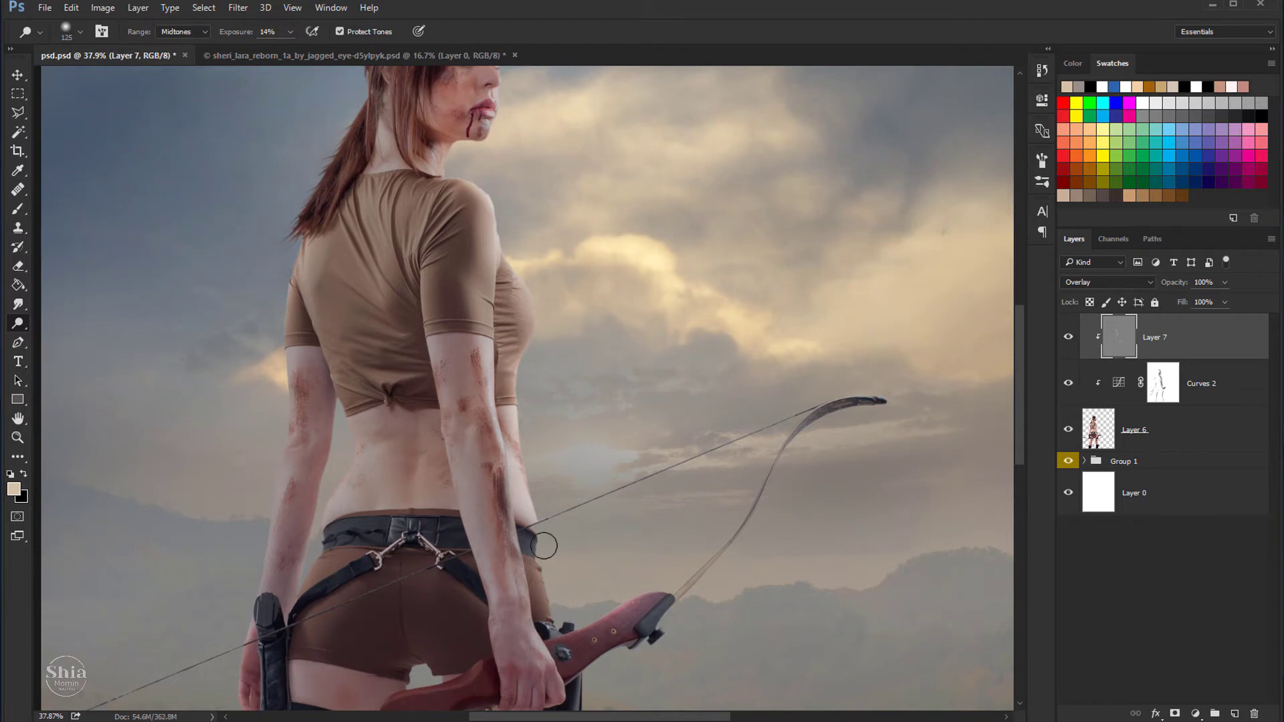
pyautogui.press('[')
pyautogui.press('[')
# Step: Pan over the legs and toggle Layer 7 on and off to compare the shading
pyautogui.moveTo(358, 572); pyautogui.dragTo(360, 418)
pyautogui.scroll(-5, 359, 418)
pyautogui.scroll(3, 383, 225)
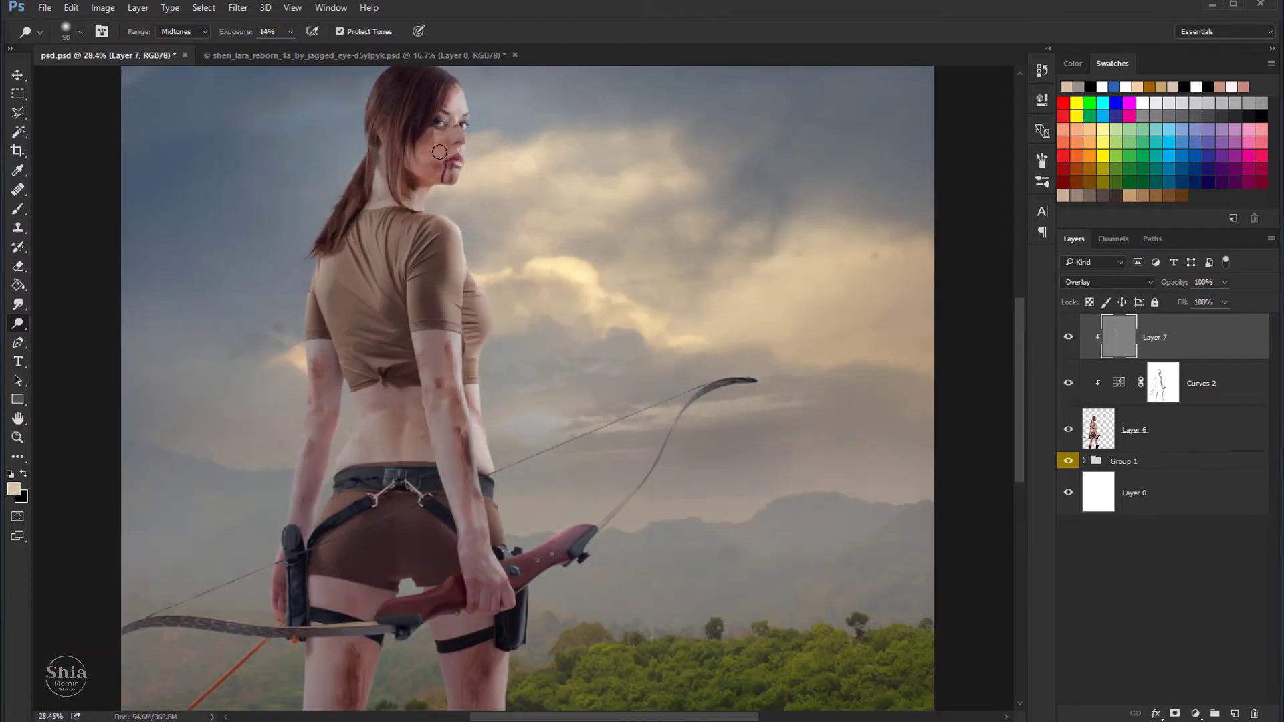
pyautogui.scroll(2, 439, 152)
pyautogui.scroll(1, 458, 86)
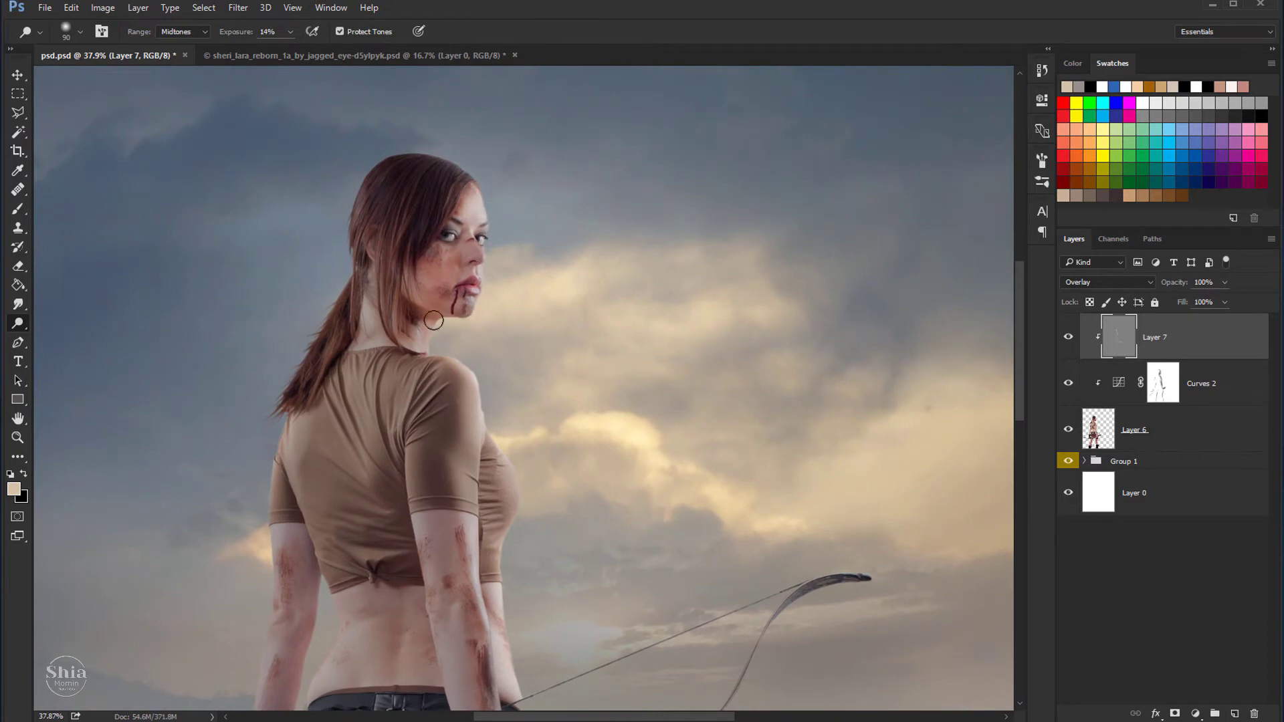
pyautogui.scroll(-2, 520, 334)
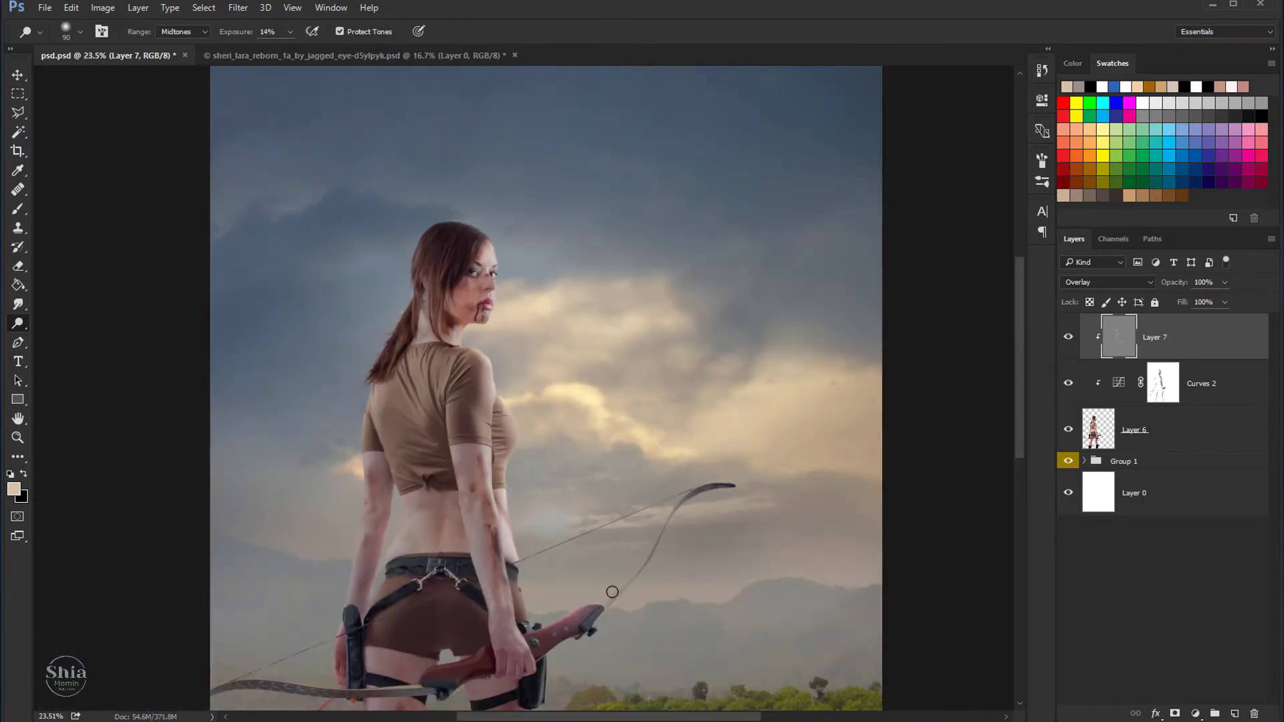
pyautogui.moveTo(572, 597); pyautogui.dragTo(499, 379)
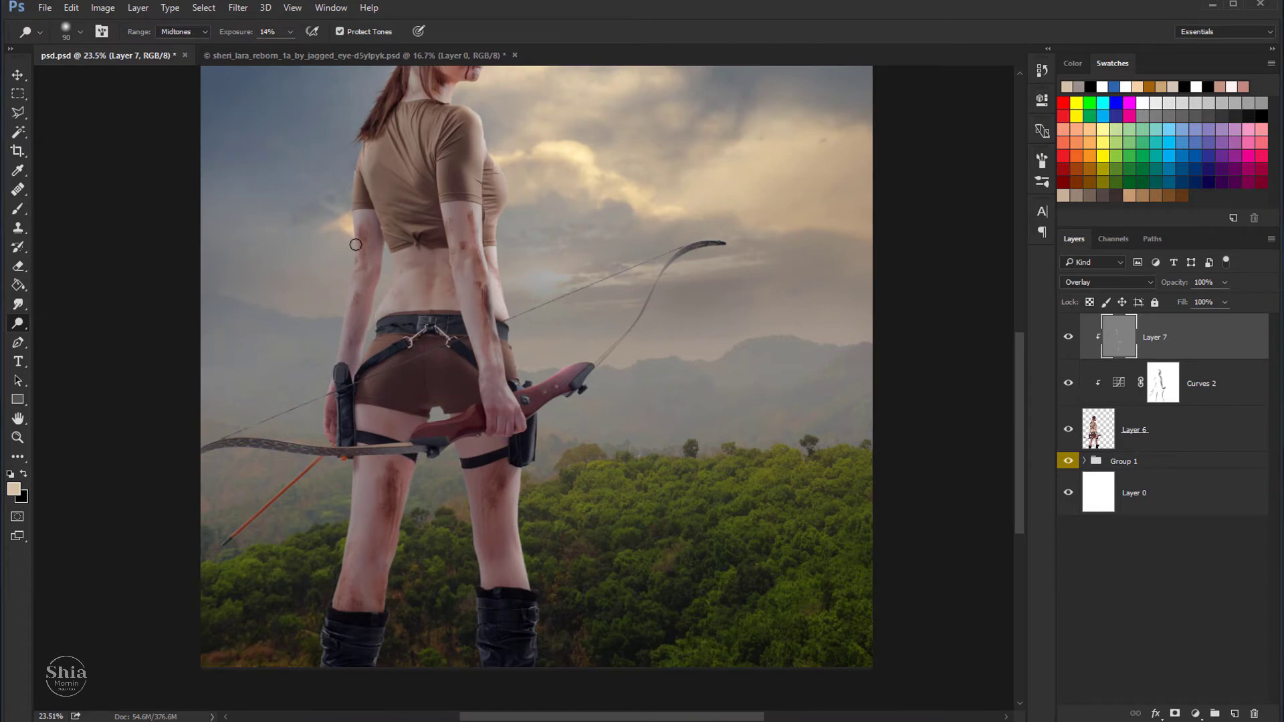
pyautogui.scroll(-1, 527, 373)
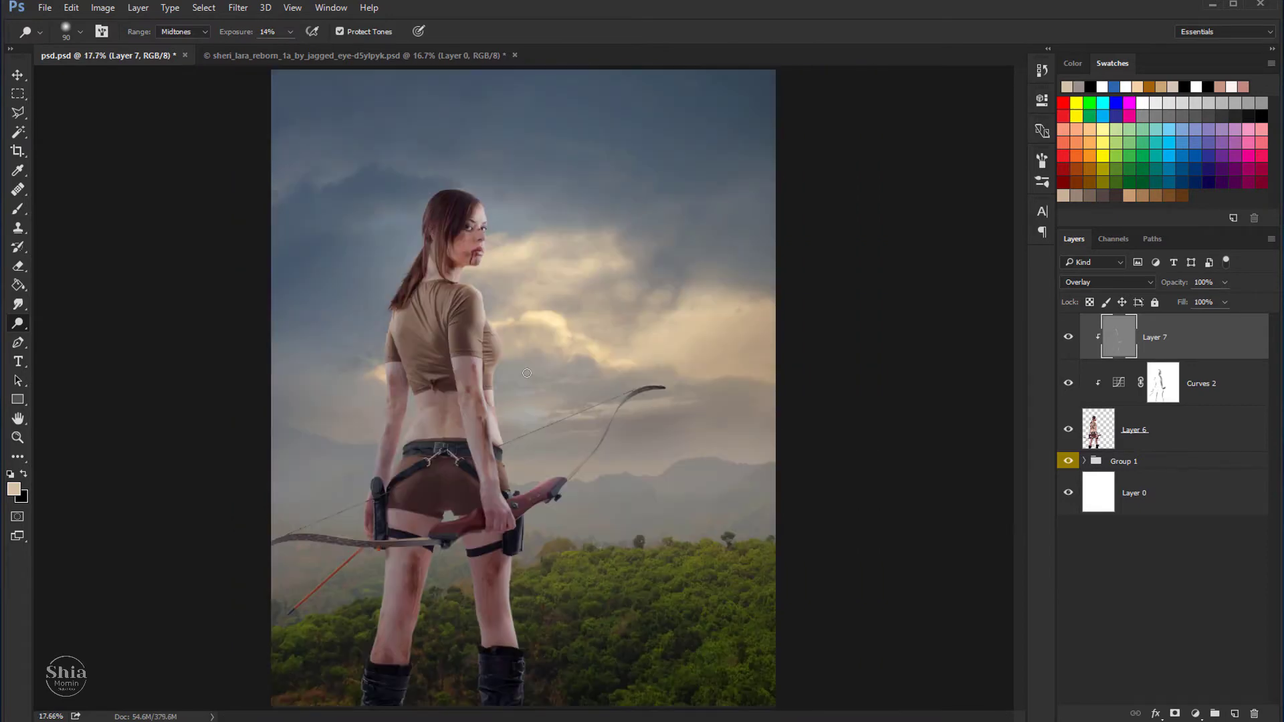
pyautogui.click(1068, 338)
pyautogui.click(1068, 338)
pyautogui.scroll(2, 543, 248)
pyautogui.click(1065, 341)
pyautogui.click(1064, 341)
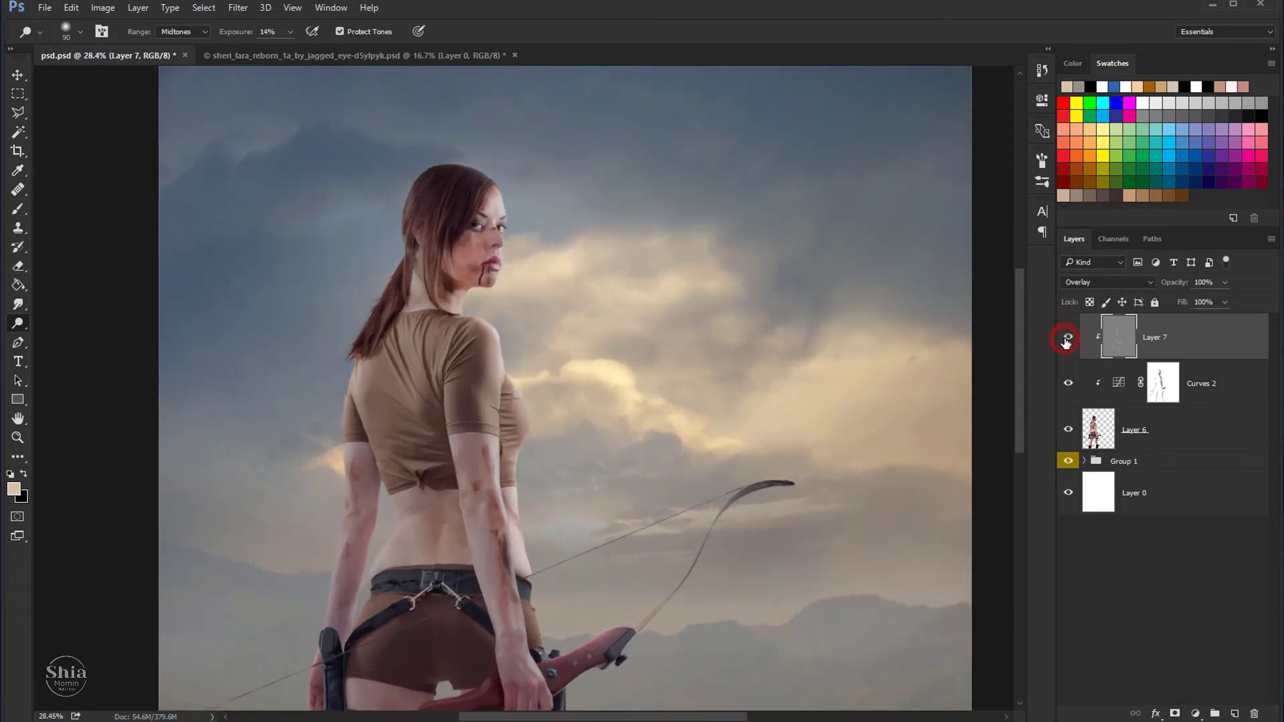
pyautogui.rightClick(29, 327)
# Step: Dodge at 12% Midtones to lighten the shirt back, shorts, thighs and bow grip
pyautogui.click(66, 338)
pyautogui.click(290, 31)
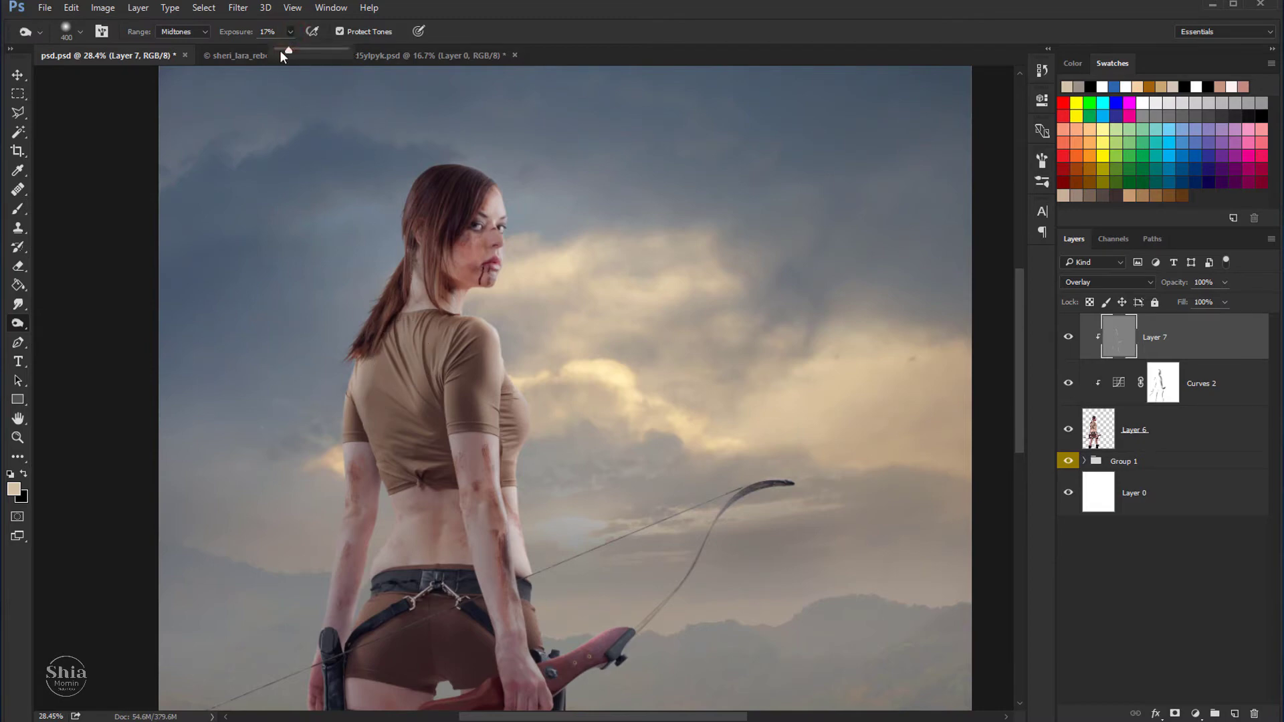
pyautogui.moveTo(423, 407)
pyautogui.mouseDown()
pyautogui.moveTo(423, 338)
pyautogui.moveTo(381, 381)
pyautogui.moveTo(405, 415)
pyautogui.mouseUp()
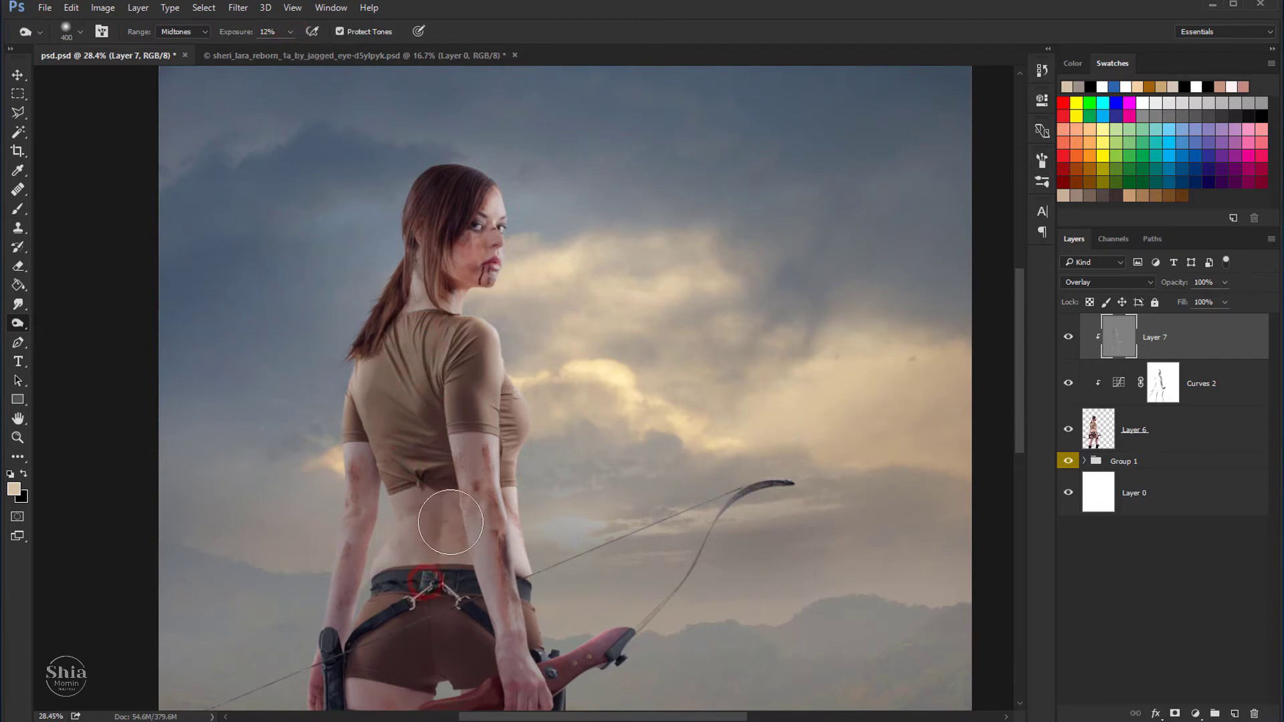
pyautogui.click(426, 640)
pyautogui.moveTo(426, 639)
pyautogui.mouseDown()
pyautogui.moveTo(424, 653)
pyautogui.moveTo(387, 653)
pyautogui.mouseUp()
pyautogui.scroll(-3, 408, 569)
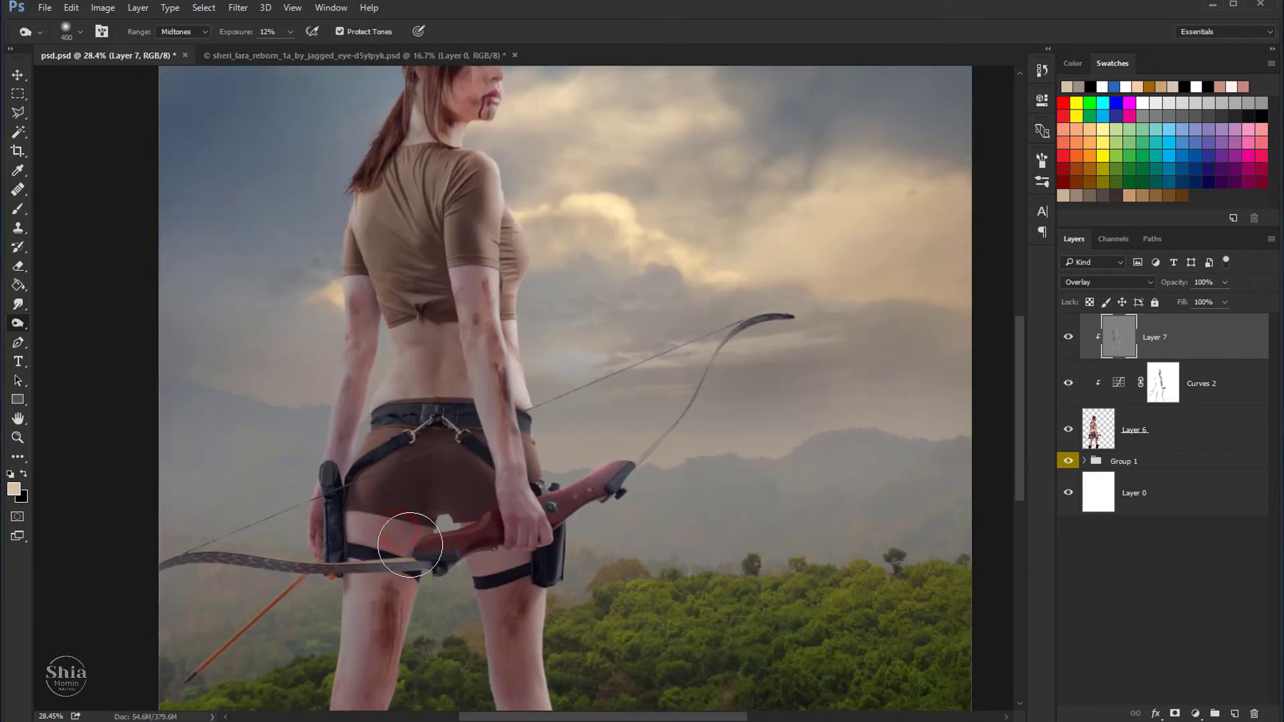
pyautogui.moveTo(410, 530)
pyautogui.mouseDown()
pyautogui.moveTo(470, 535)
pyautogui.moveTo(493, 553)
pyautogui.moveTo(473, 573)
pyautogui.mouseUp()
pyautogui.moveTo(399, 623)
pyautogui.mouseDown()
pyautogui.moveTo(430, 616)
pyautogui.moveTo(381, 608)
pyautogui.moveTo(376, 586)
pyautogui.mouseUp()
# Step: With a 250 brush, lighten the lower legs, the hand and the bow's upper riser
pyautogui.press('[')
pyautogui.press('[')
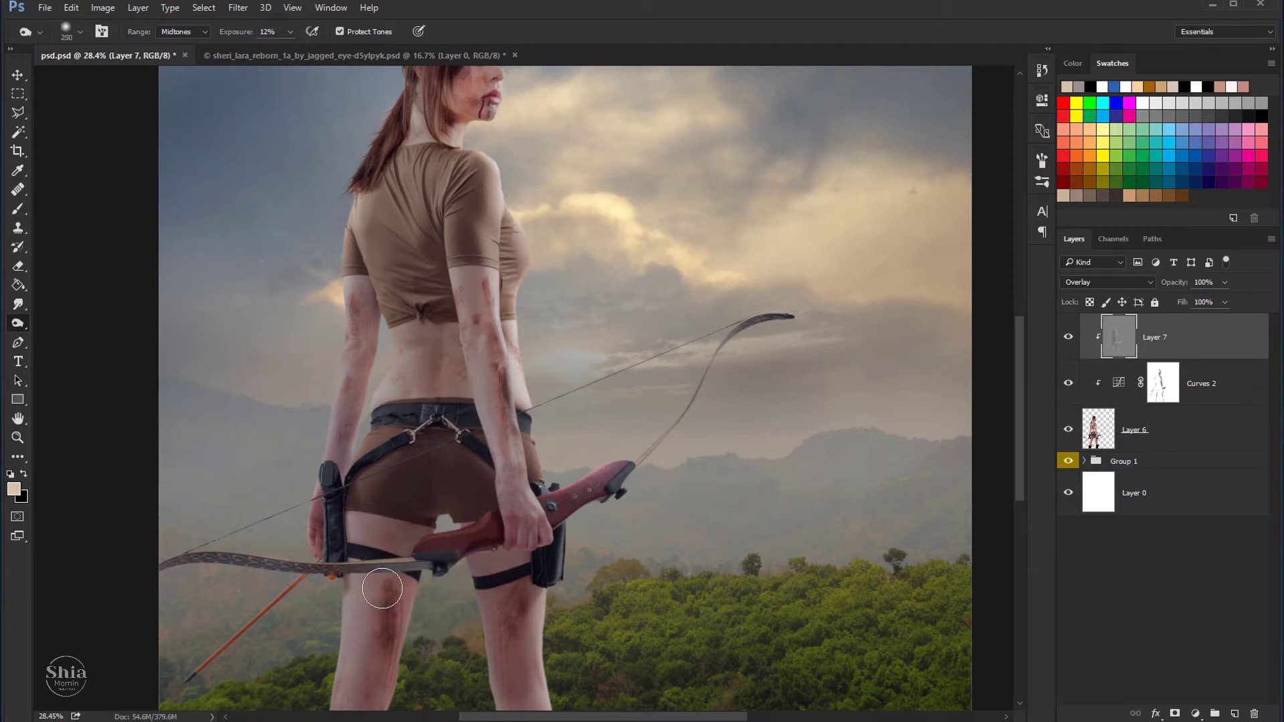
pyautogui.scroll(-2, 364, 662)
pyautogui.scroll(-3, 372, 534)
pyautogui.moveTo(369, 530); pyautogui.dragTo(353, 634)
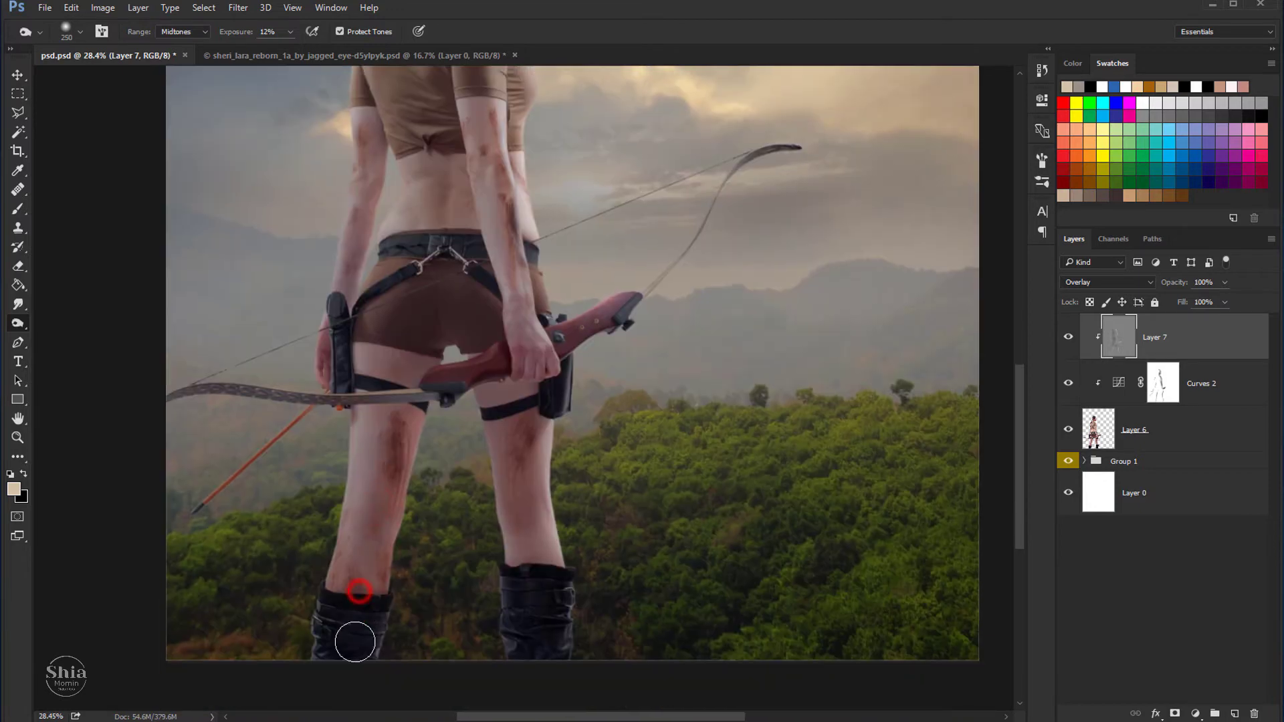
pyautogui.moveTo(504, 585); pyautogui.dragTo(524, 616)
pyautogui.moveTo(513, 423)
pyautogui.mouseDown()
pyautogui.moveTo(516, 438)
pyautogui.moveTo(496, 358)
pyautogui.moveTo(528, 391)
pyautogui.moveTo(520, 376)
pyautogui.mouseUp()
pyautogui.moveTo(608, 333)
pyautogui.mouseDown()
pyautogui.moveTo(588, 329)
pyautogui.moveTo(630, 335)
pyautogui.mouseUp()
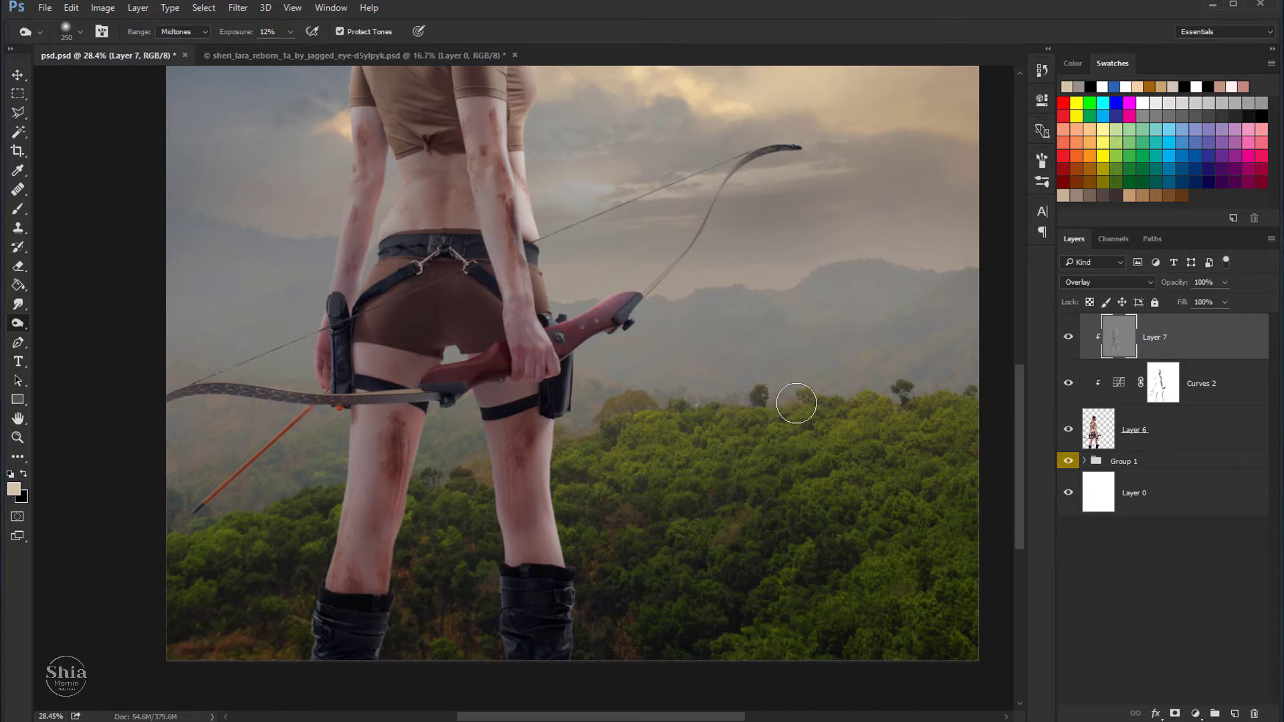
# Step: Pan back to the head and toggle Layer 7 to compare the dodge-and-burn shading
pyautogui.moveTo(716, 355); pyautogui.dragTo(728, 630)
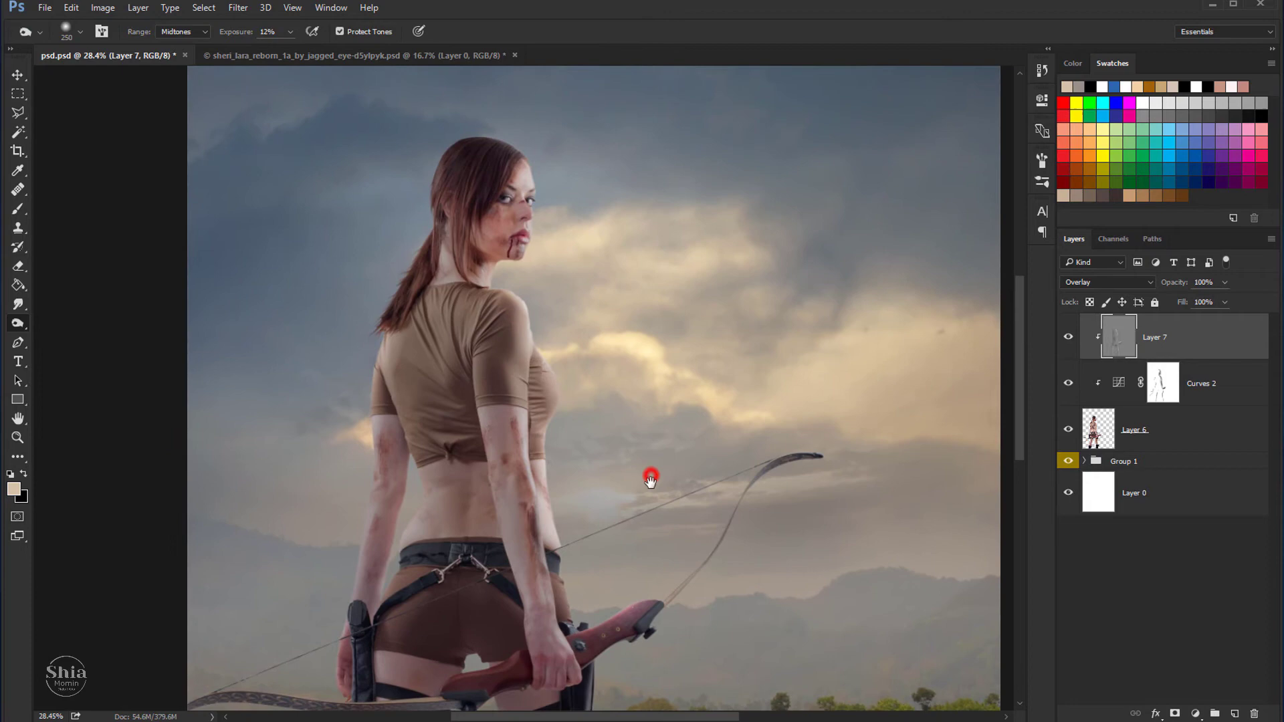
pyautogui.moveTo(649, 479); pyautogui.dragTo(652, 494)
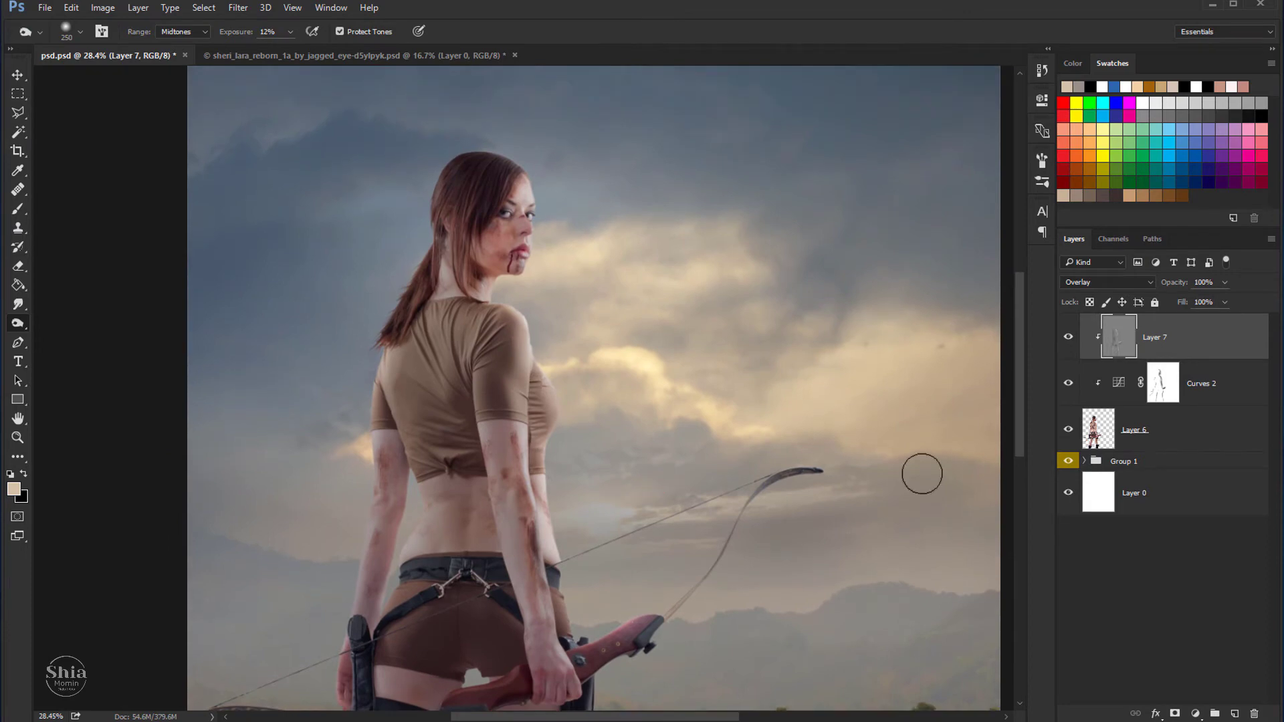
pyautogui.click(1064, 337)
pyautogui.click(1066, 337)
pyautogui.scroll(-1, 599, 409)
pyautogui.scroll(-3, 581, 401)
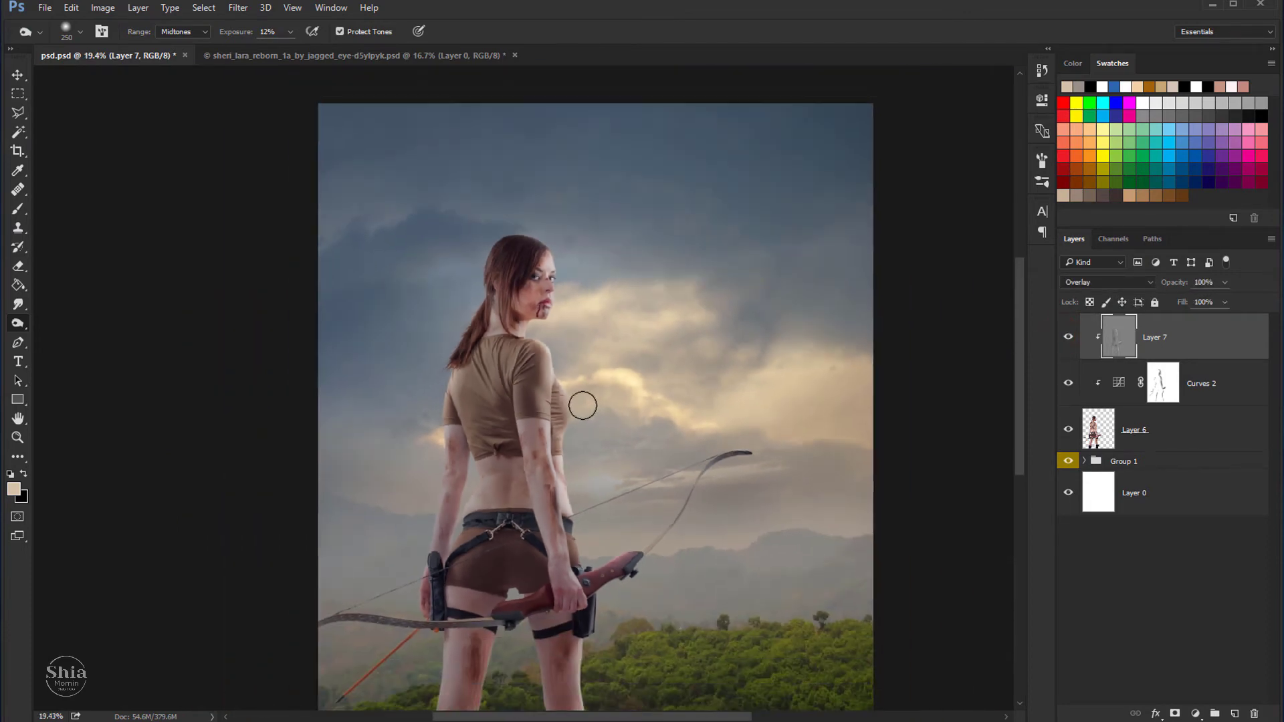
pyautogui.scroll(-2, 579, 391)
pyautogui.click(1068, 338)
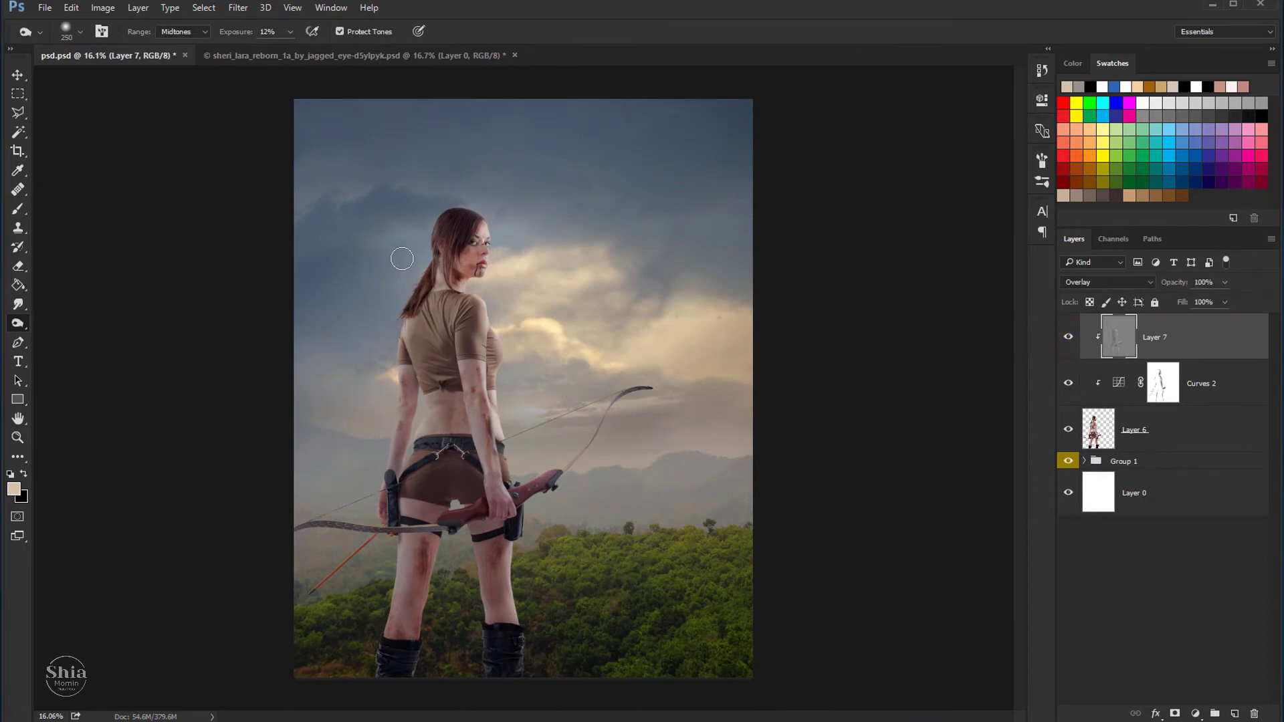
# Step: Close the sheri_lara archer source document without saving
pyautogui.click(18, 74)
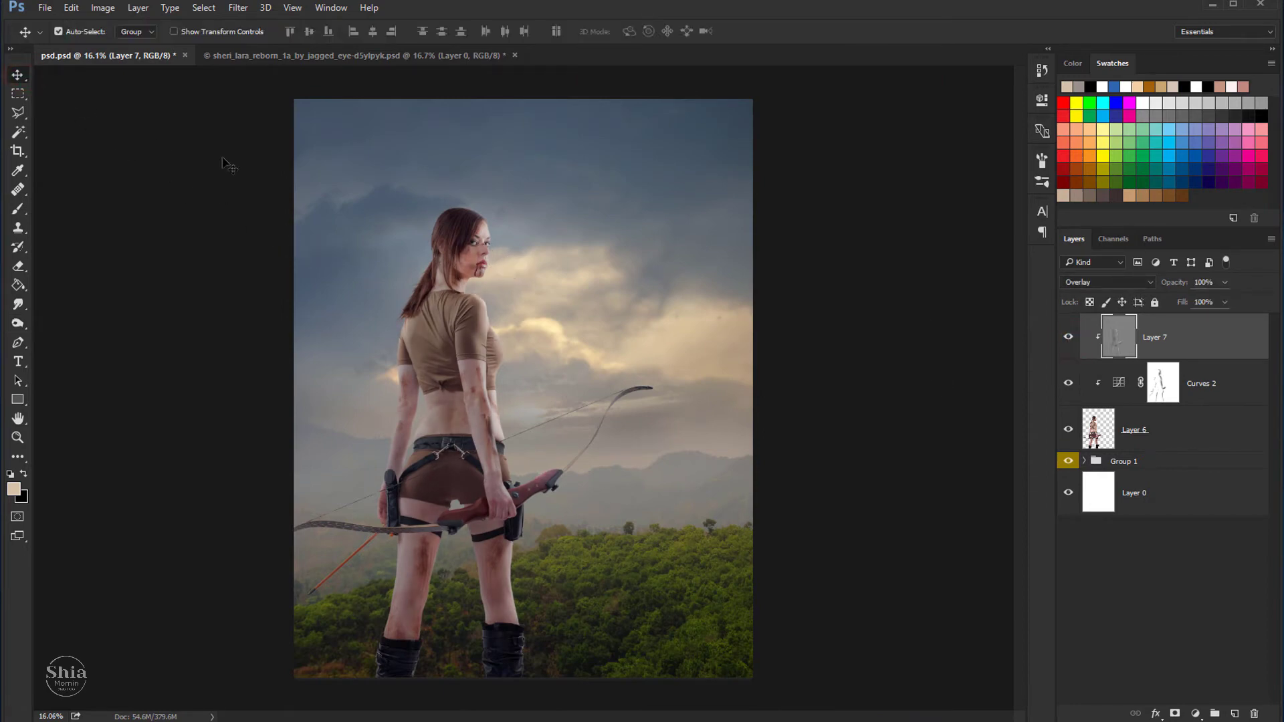
pyautogui.click(251, 55)
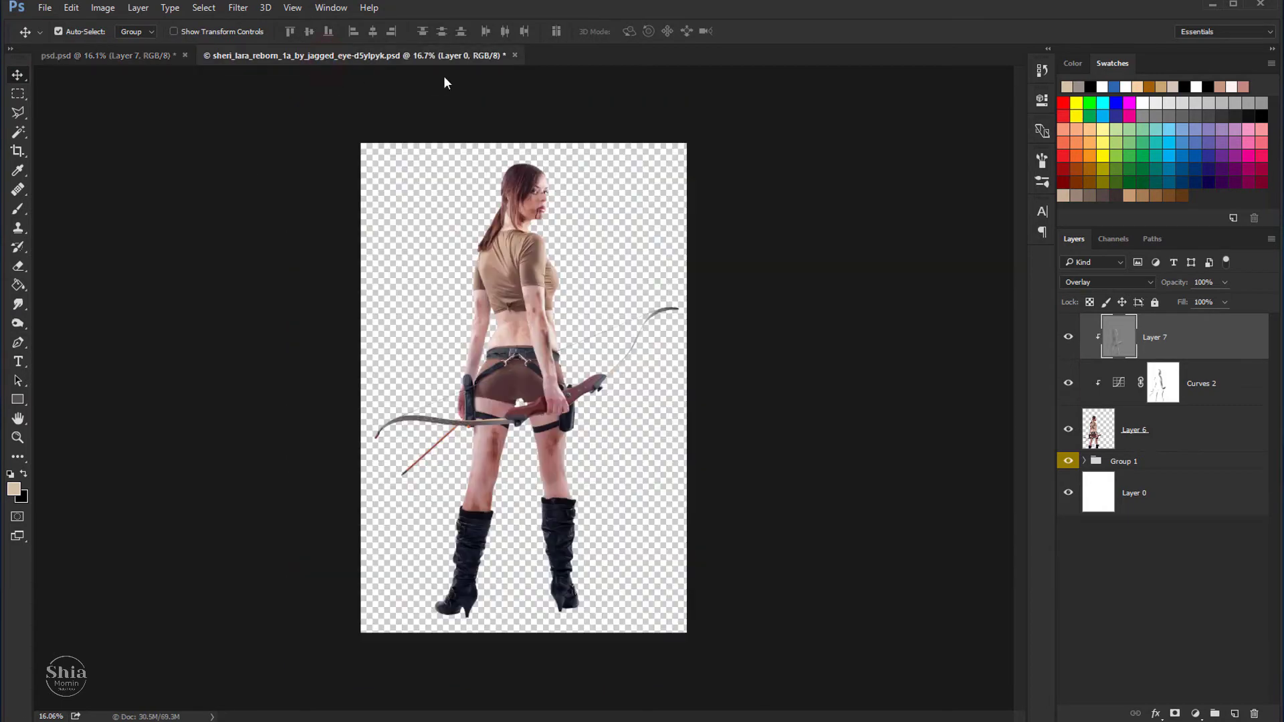
pyautogui.click(518, 55)
pyautogui.click(654, 361)
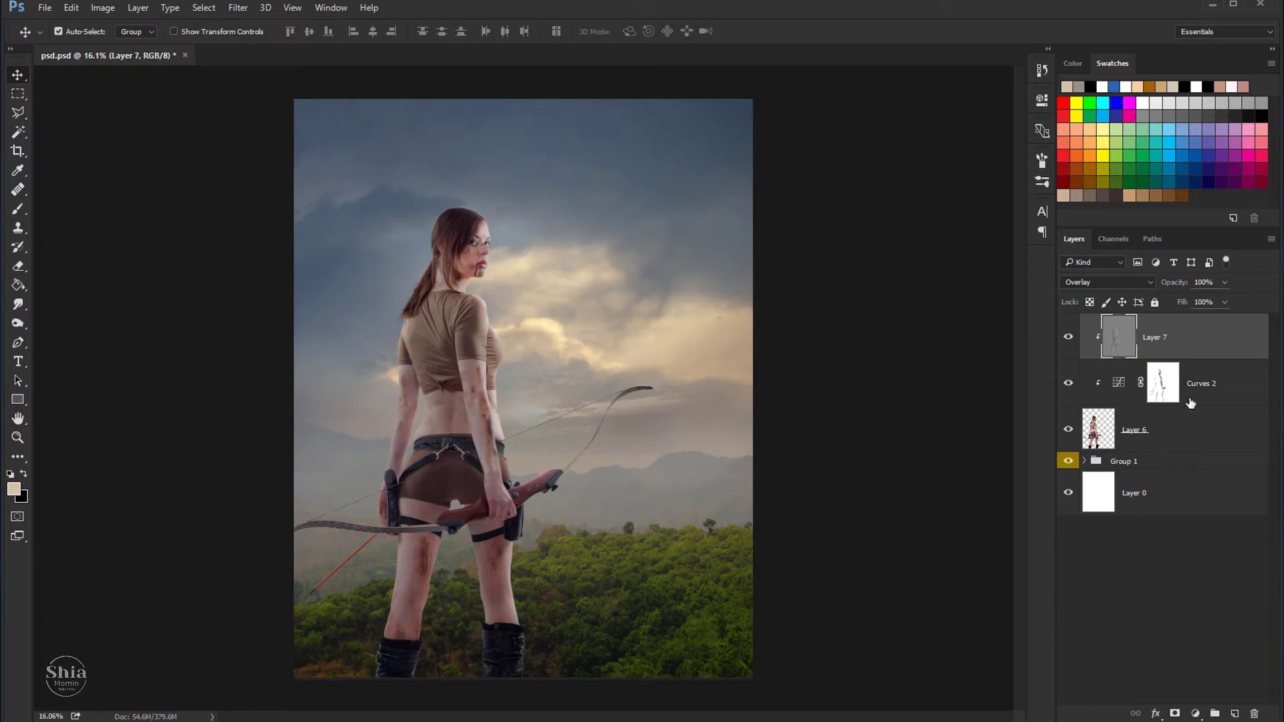
# Step: Add a new Layer 8 above Group 1 and choose a dark orange foreground colour
pyautogui.click(1167, 466)
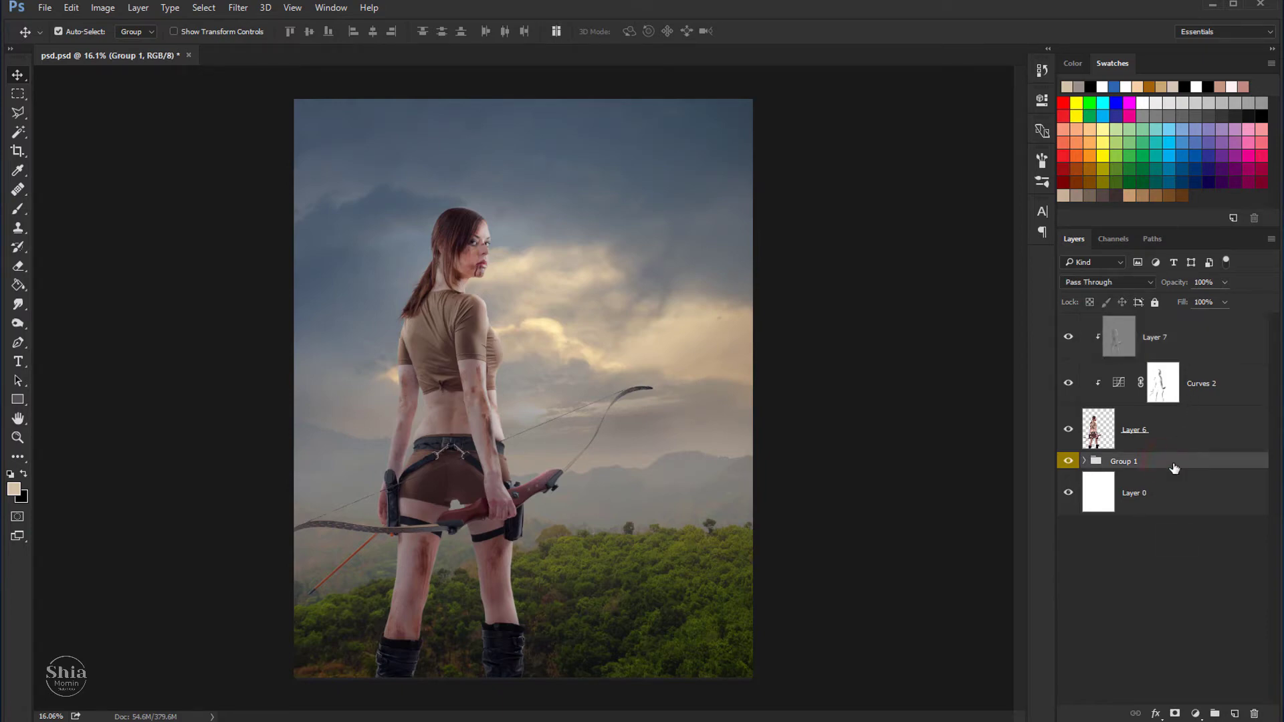
pyautogui.click(1232, 712)
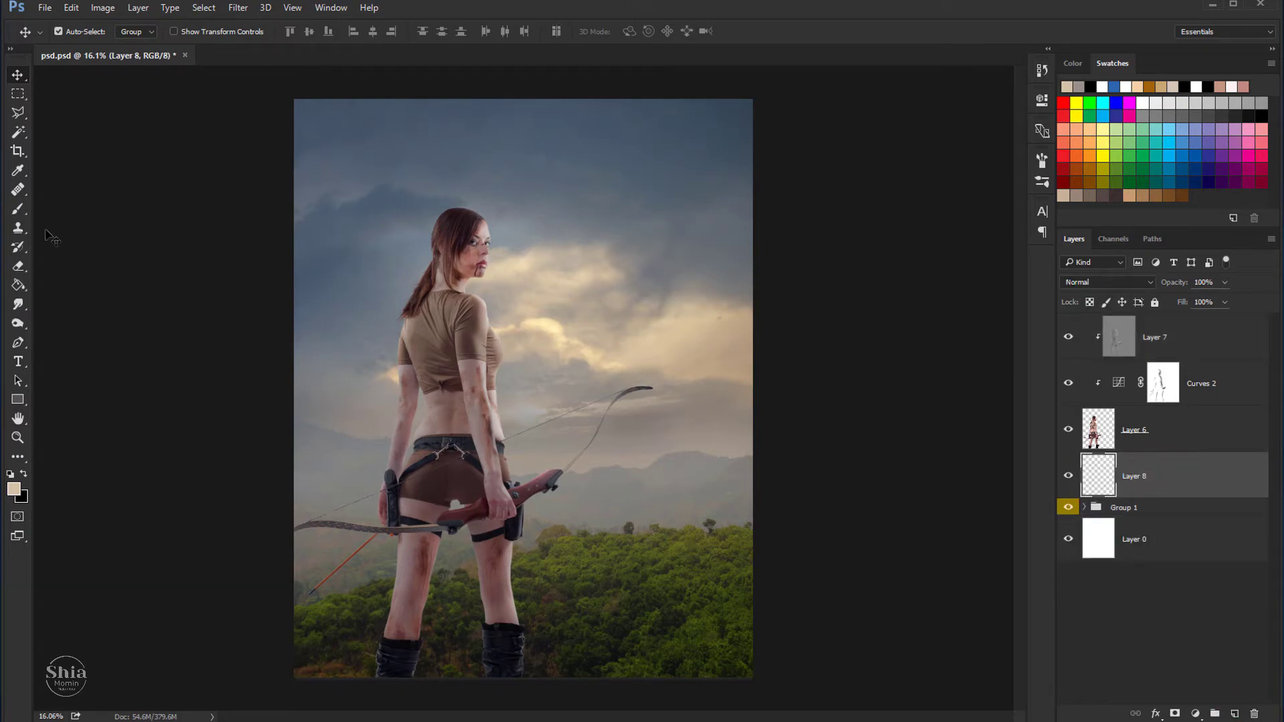
pyautogui.click(18, 210)
pyautogui.click(15, 489)
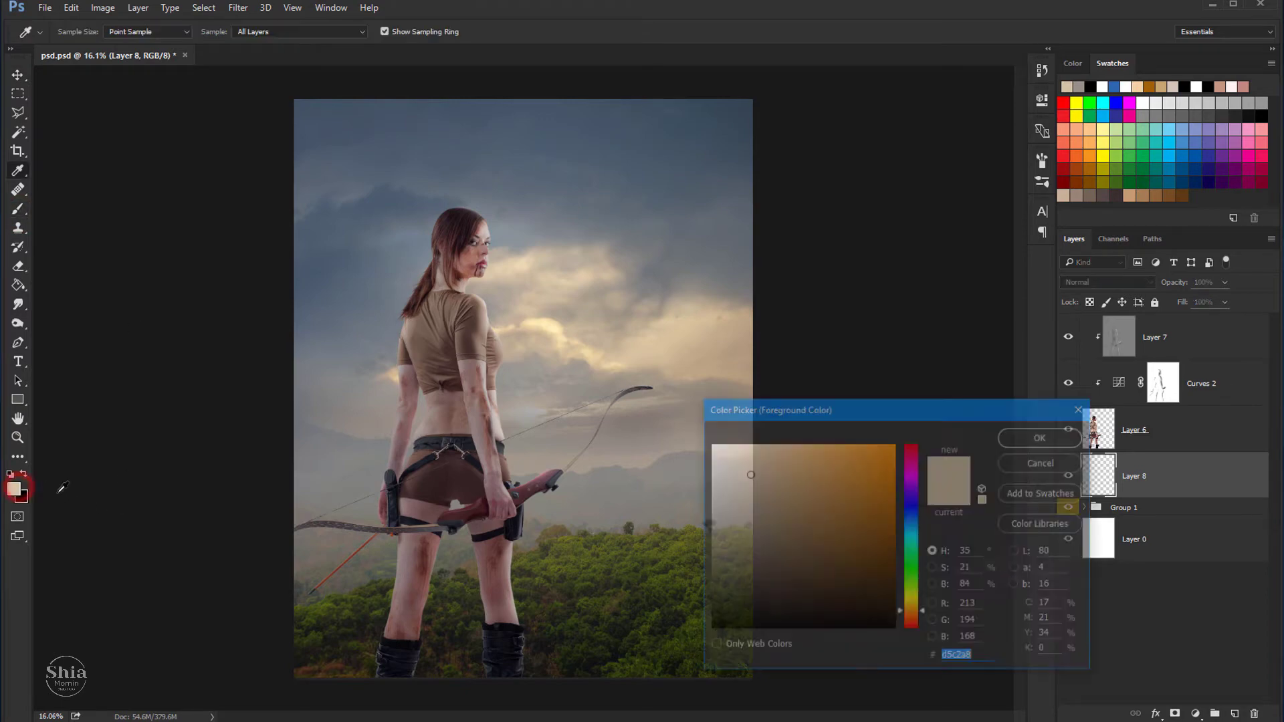
pyautogui.click(688, 348)
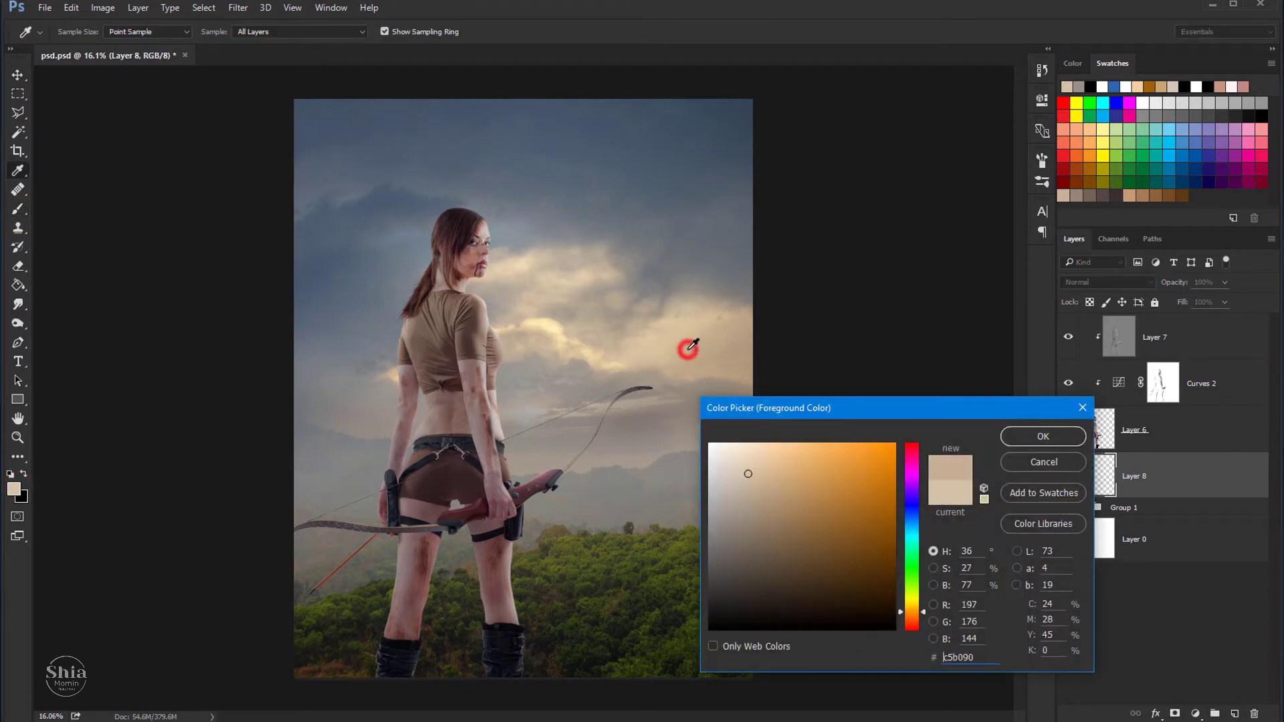
pyautogui.click(1092, 168)
pyautogui.click(1042, 437)
# Step: Paint a soft orange spot behind the bow with a very large brush at about 76% opacity
pyautogui.press('b')
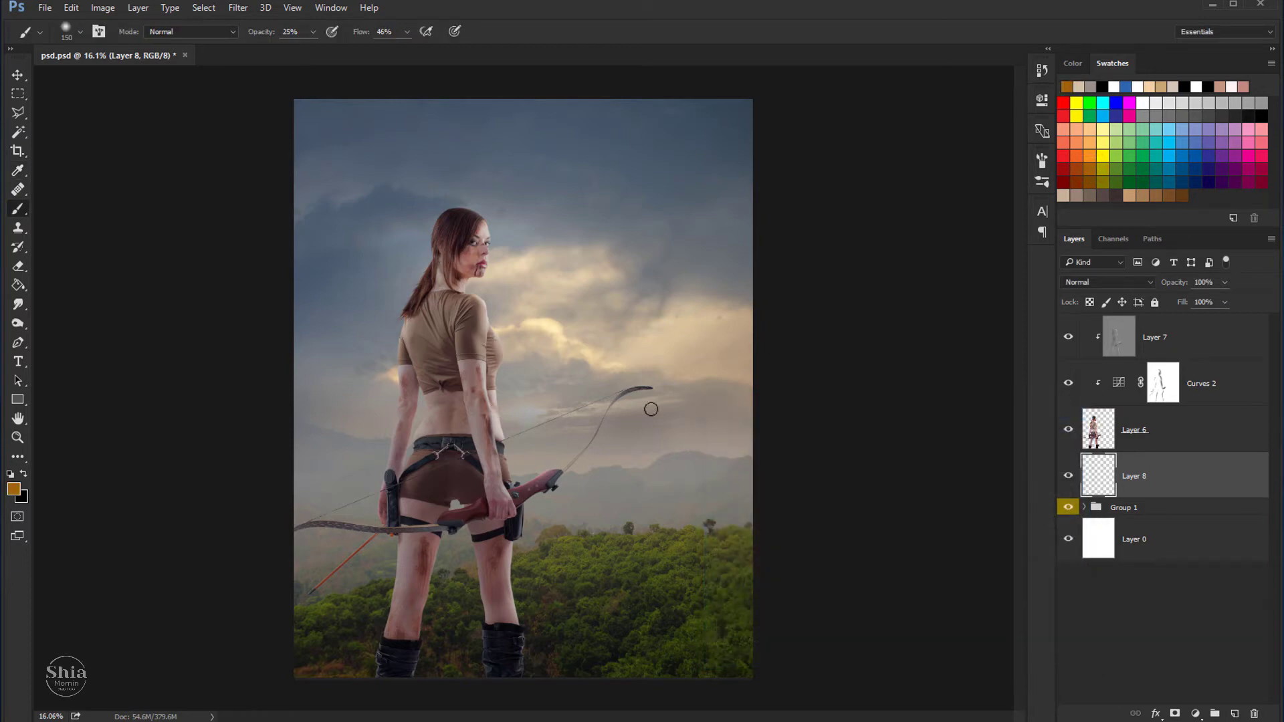
pyautogui.press(']')
pyautogui.press(']')
pyautogui.press(']')
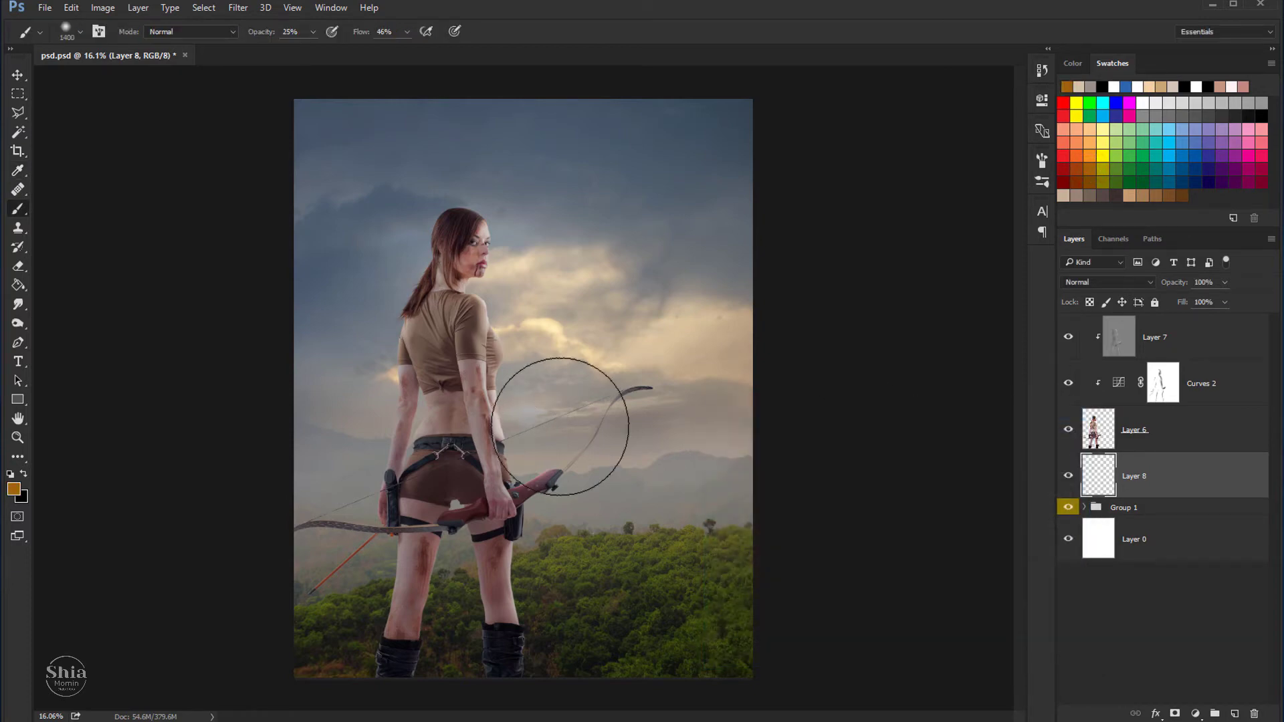
pyautogui.press(']')
pyautogui.press(']')
pyautogui.press(']')
pyautogui.press(']')
pyautogui.press(']')
pyautogui.press(']')
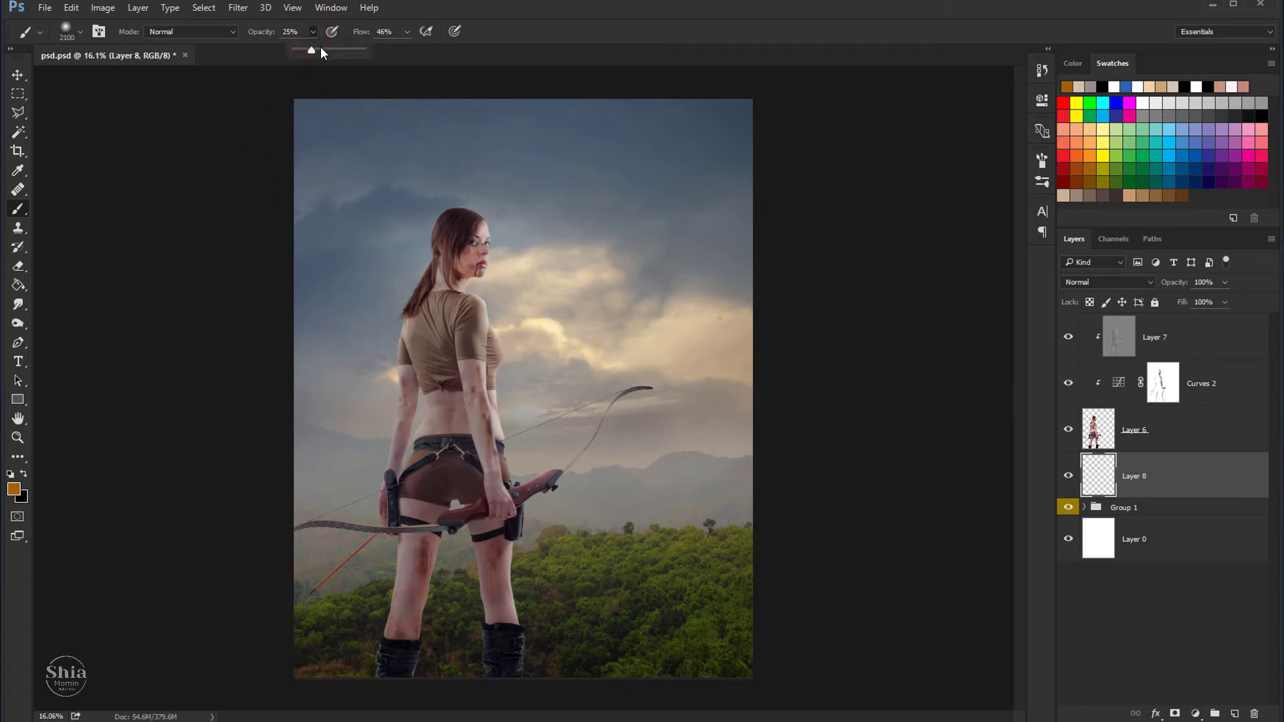
pyautogui.moveTo(342, 50); pyautogui.dragTo(428, 48)
pyautogui.click(407, 32)
pyautogui.click(549, 457)
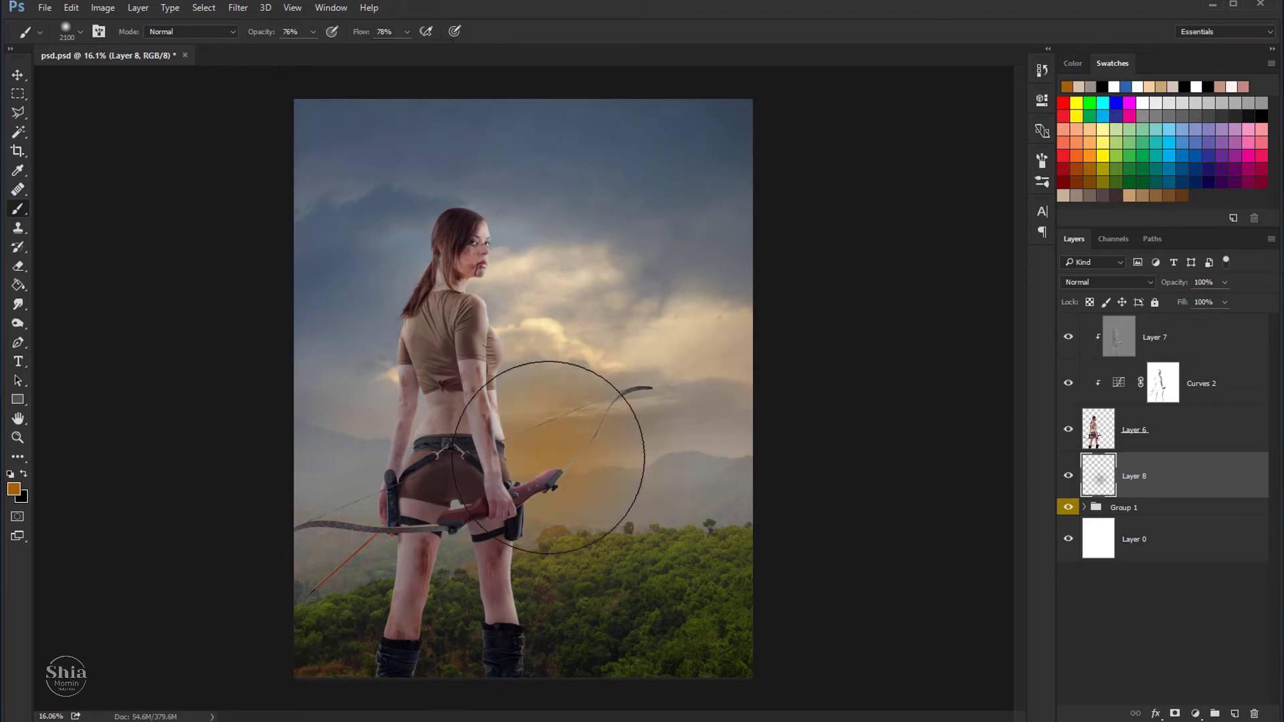
# Step: Set Layer 8's blend mode to Color Dodge
pyautogui.click(1076, 282)
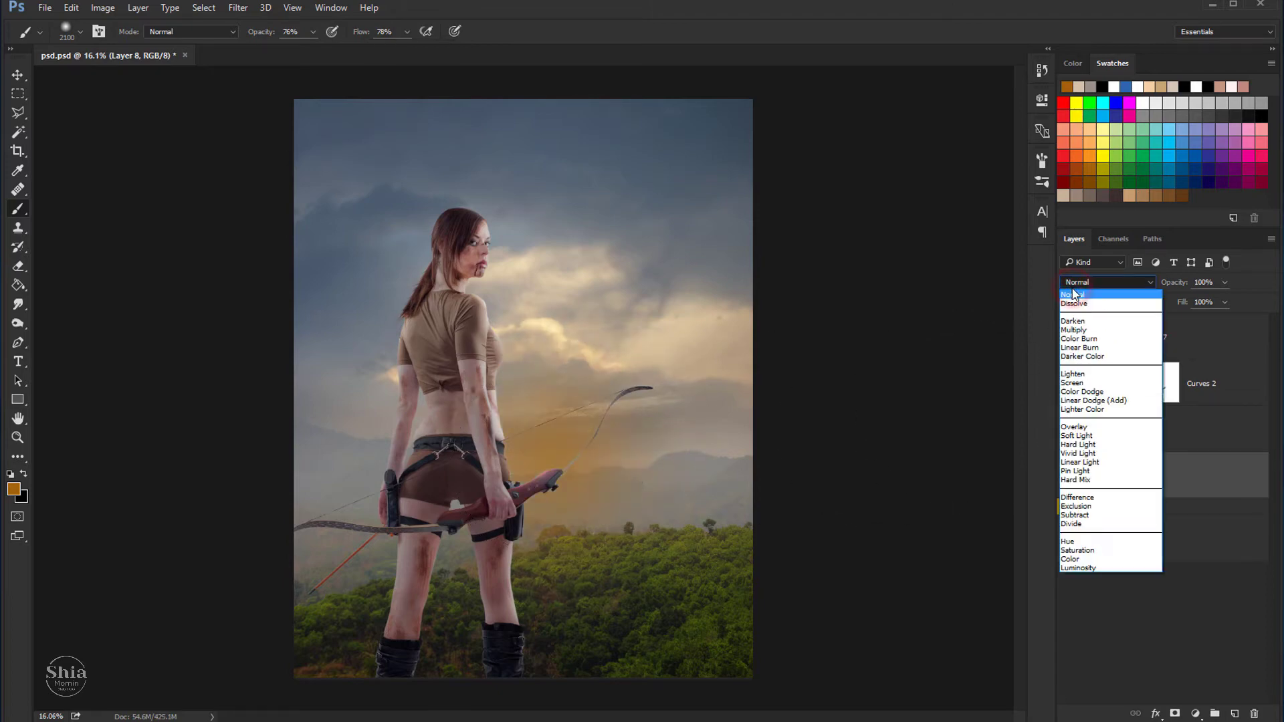
pyautogui.click(1078, 391)
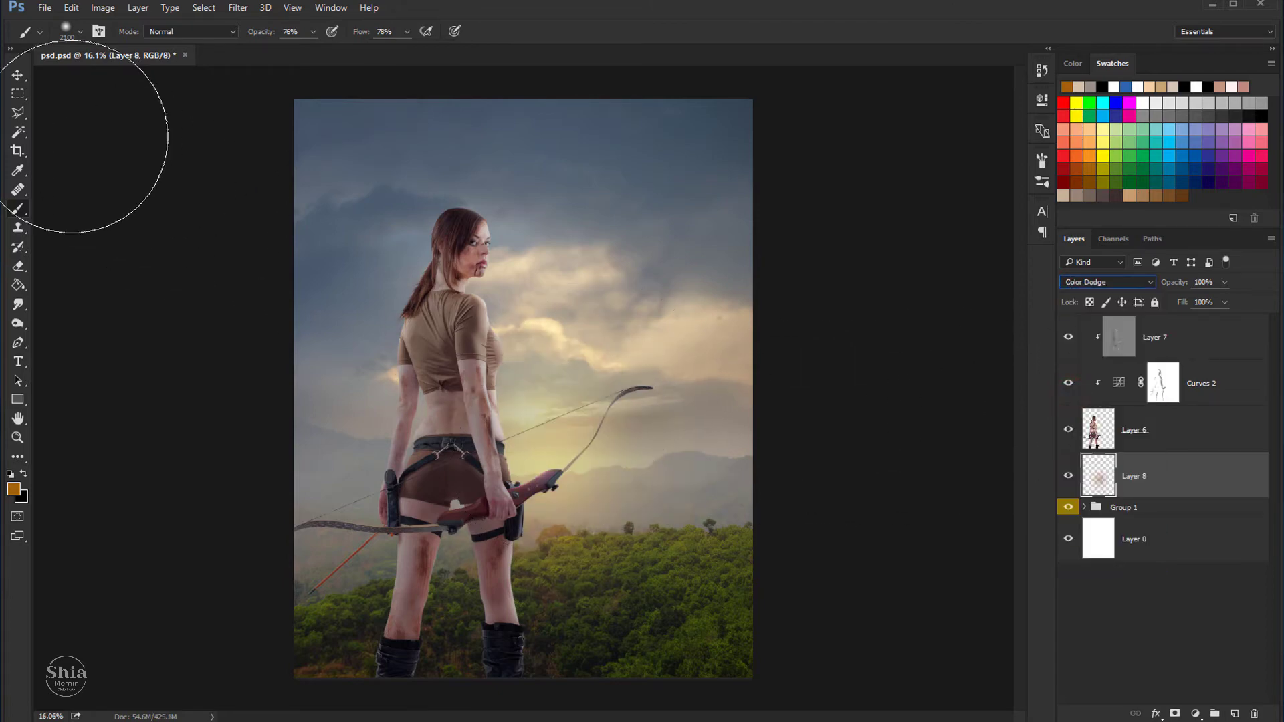
pyautogui.click(28, 79)
pyautogui.scroll(-2, 659, 371)
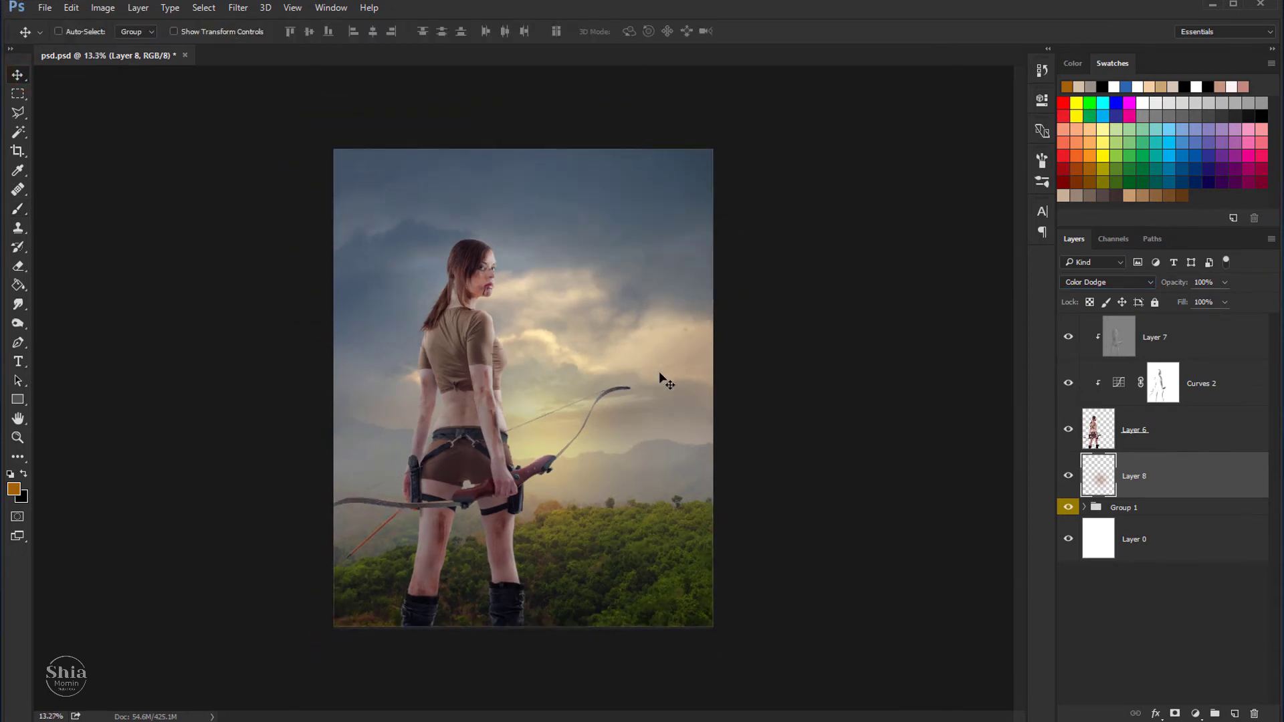
# Step: Free-transform Layer 8's orange glow, stretching it wider left and right and slightly taller
pyautogui.hotkey('ctrl', 't')
pyautogui.moveTo(711, 449); pyautogui.dragTo(824, 446)
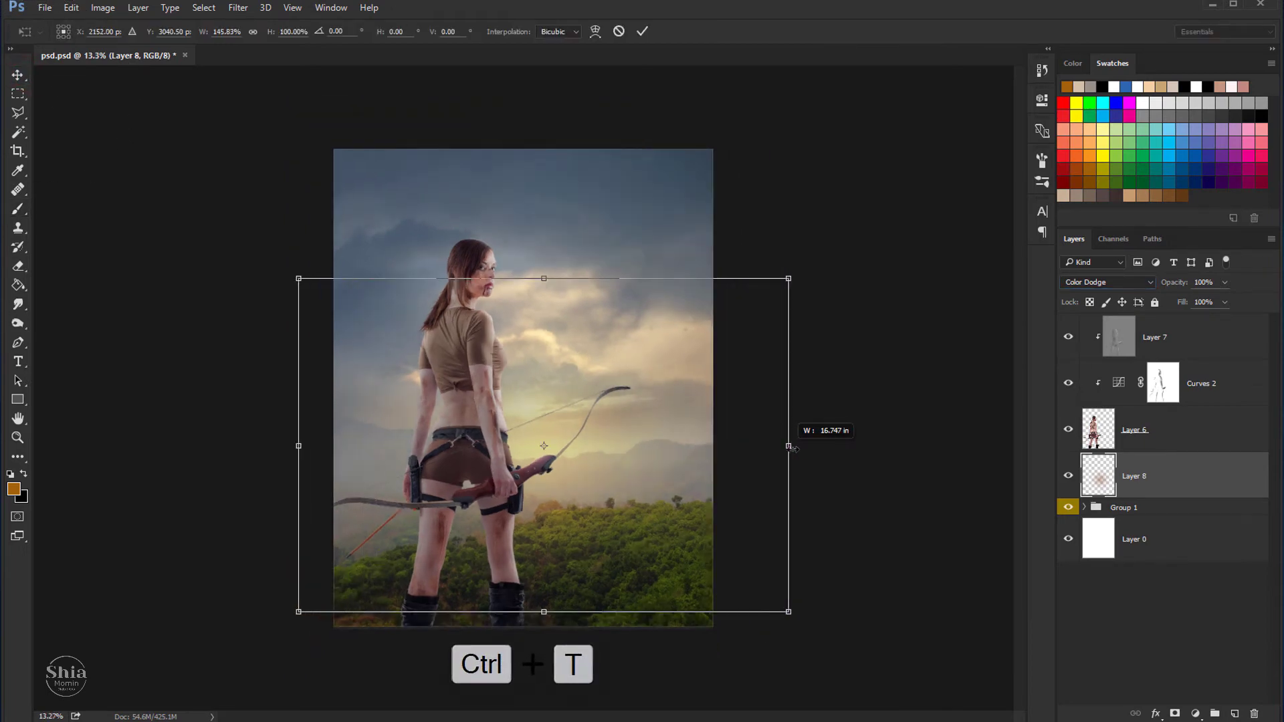
pyautogui.moveTo(264, 446); pyautogui.dragTo(199, 449)
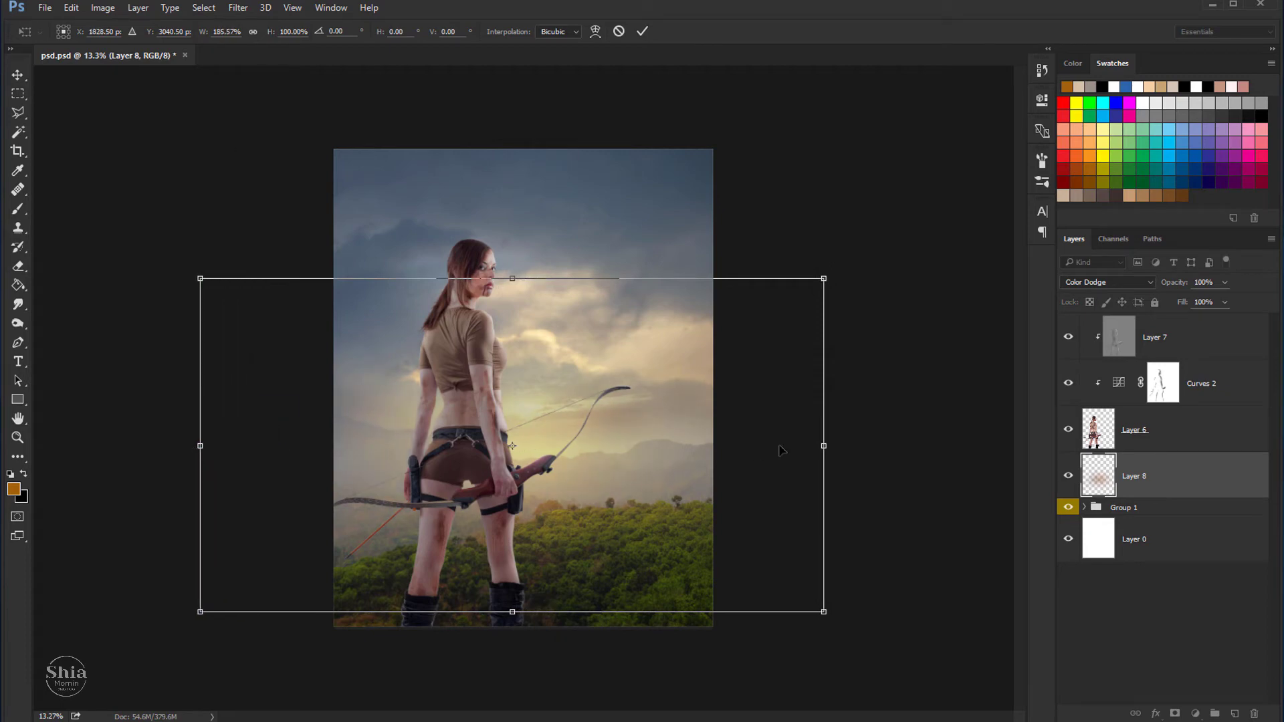
pyautogui.moveTo(827, 444); pyautogui.dragTo(837, 445)
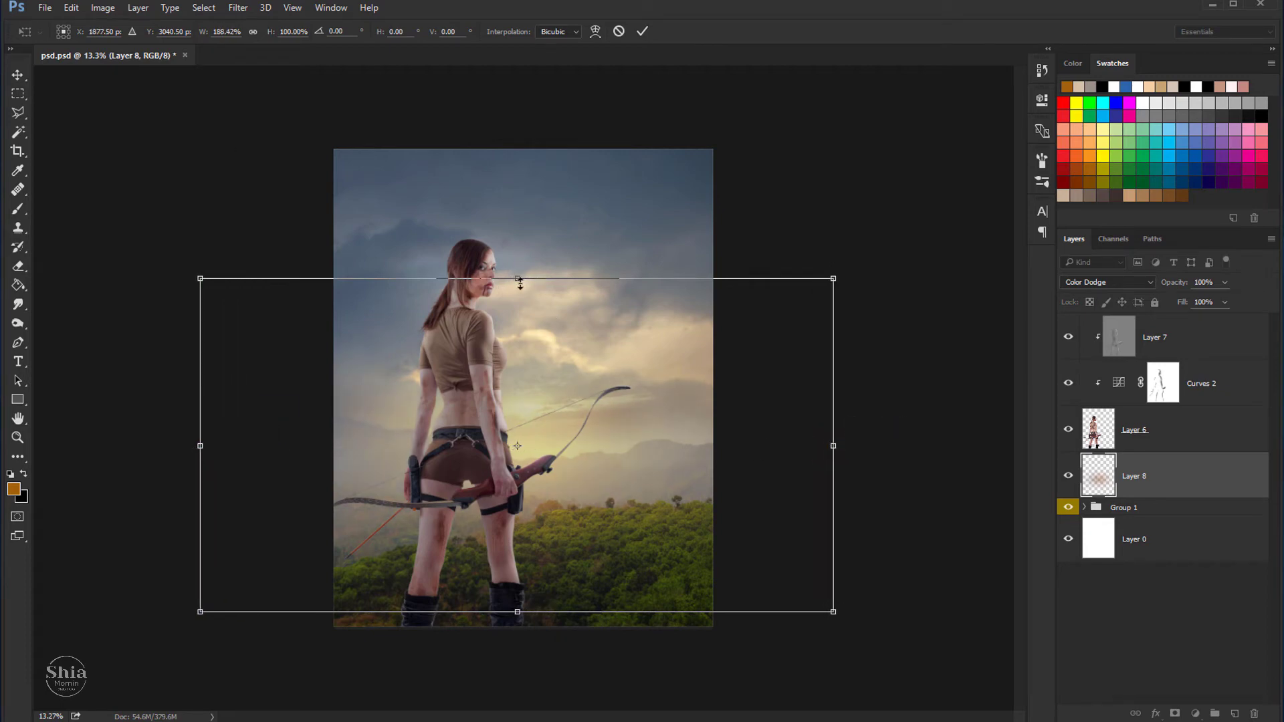
pyautogui.moveTo(519, 279); pyautogui.dragTo(519, 262)
pyautogui.click(642, 32)
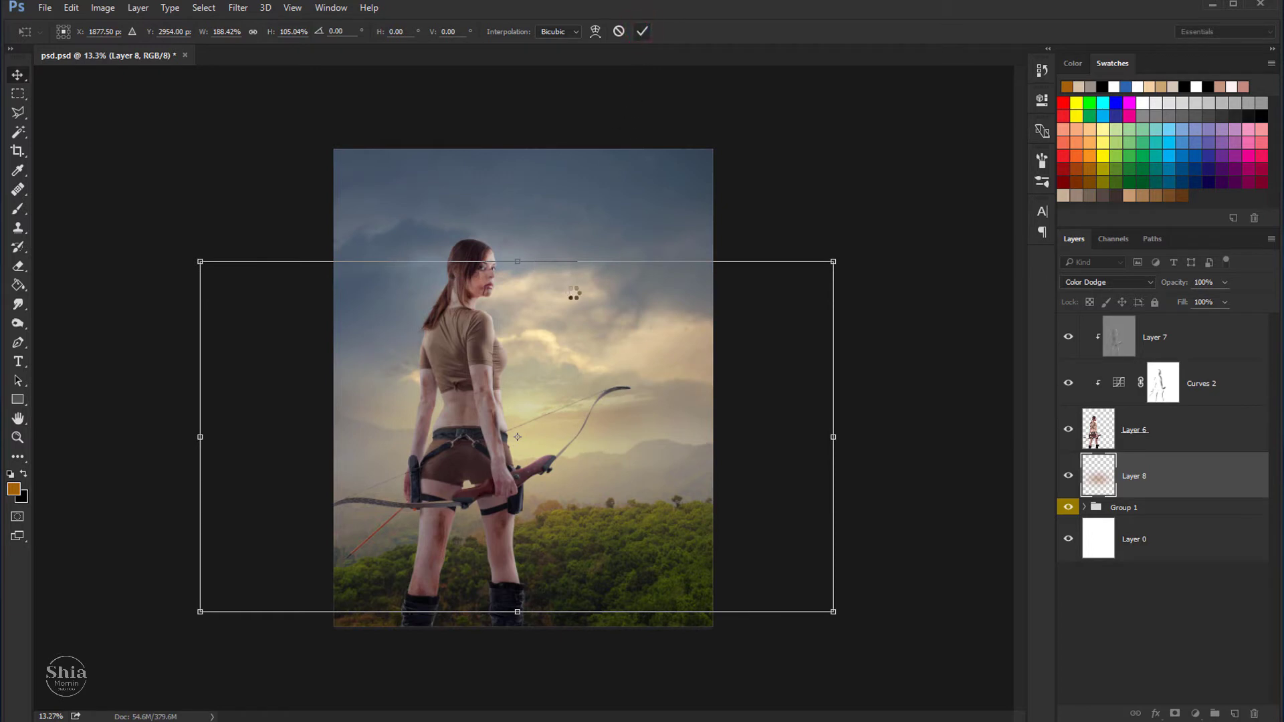
# Step: Compare the composite with and without the glow and lower its opacity to 64%
pyautogui.hotkey('ctrl', '0')
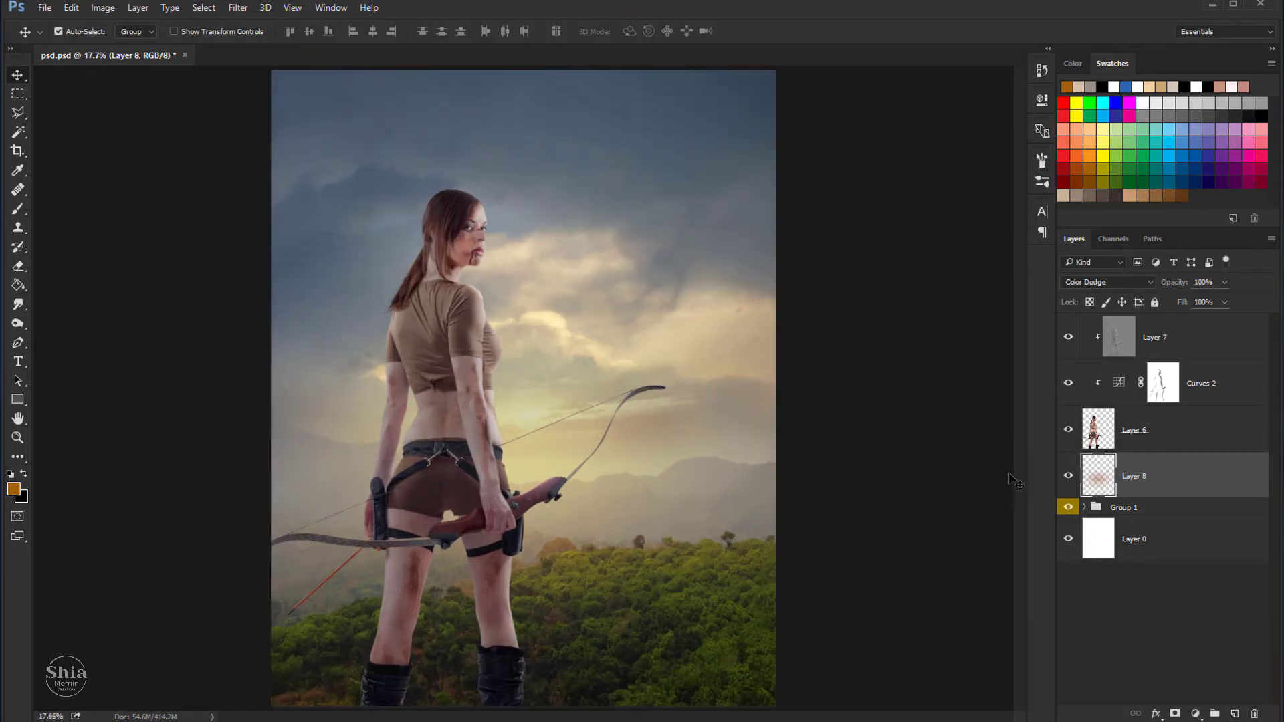
pyautogui.click(1067, 476)
pyautogui.moveTo(1205, 301); pyautogui.dragTo(1200, 302)
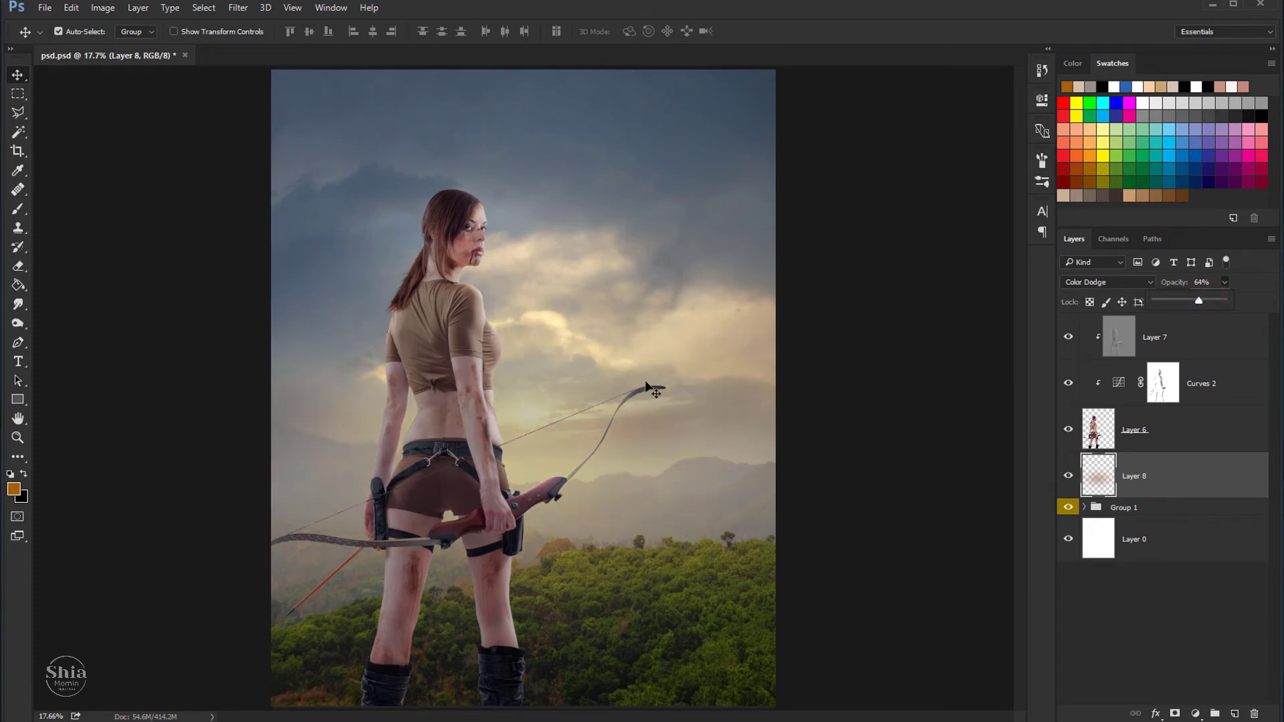
pyautogui.hotkey('ctrl', '-')
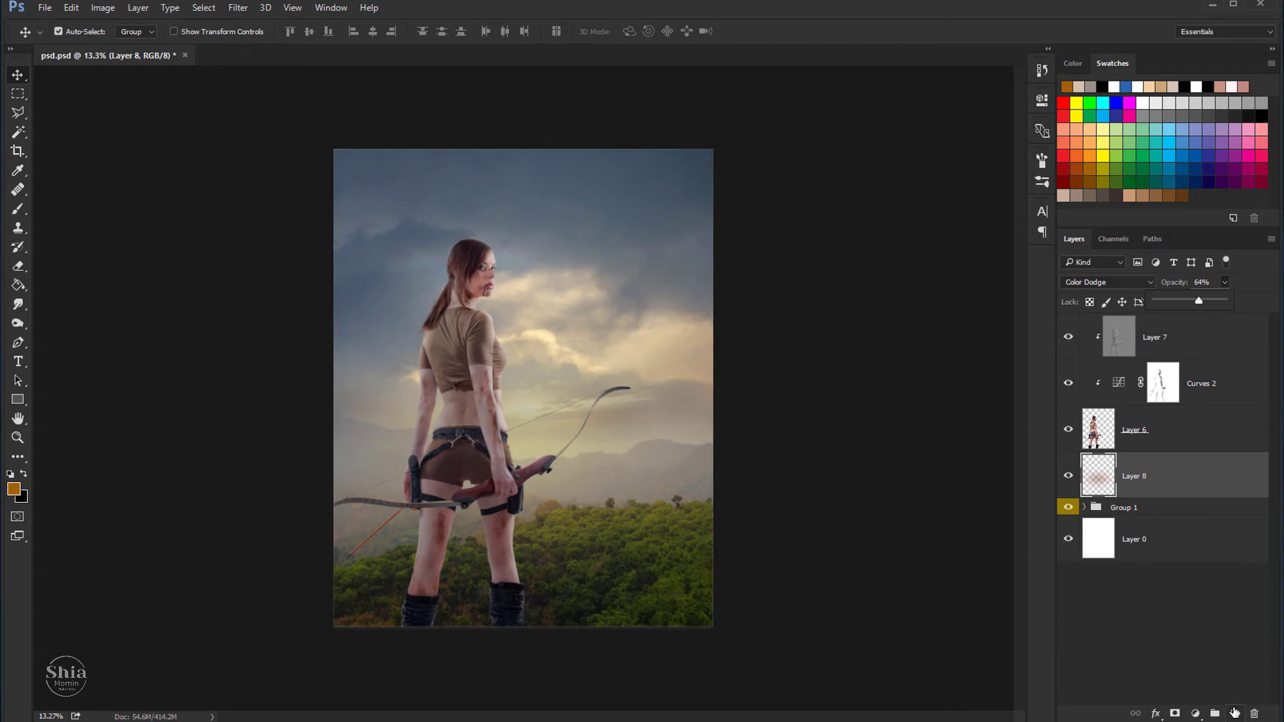
# Step: Add a new layer above the glow and set the foreground colour to light peach fee3be
pyautogui.click(1234, 712)
pyautogui.press('i')
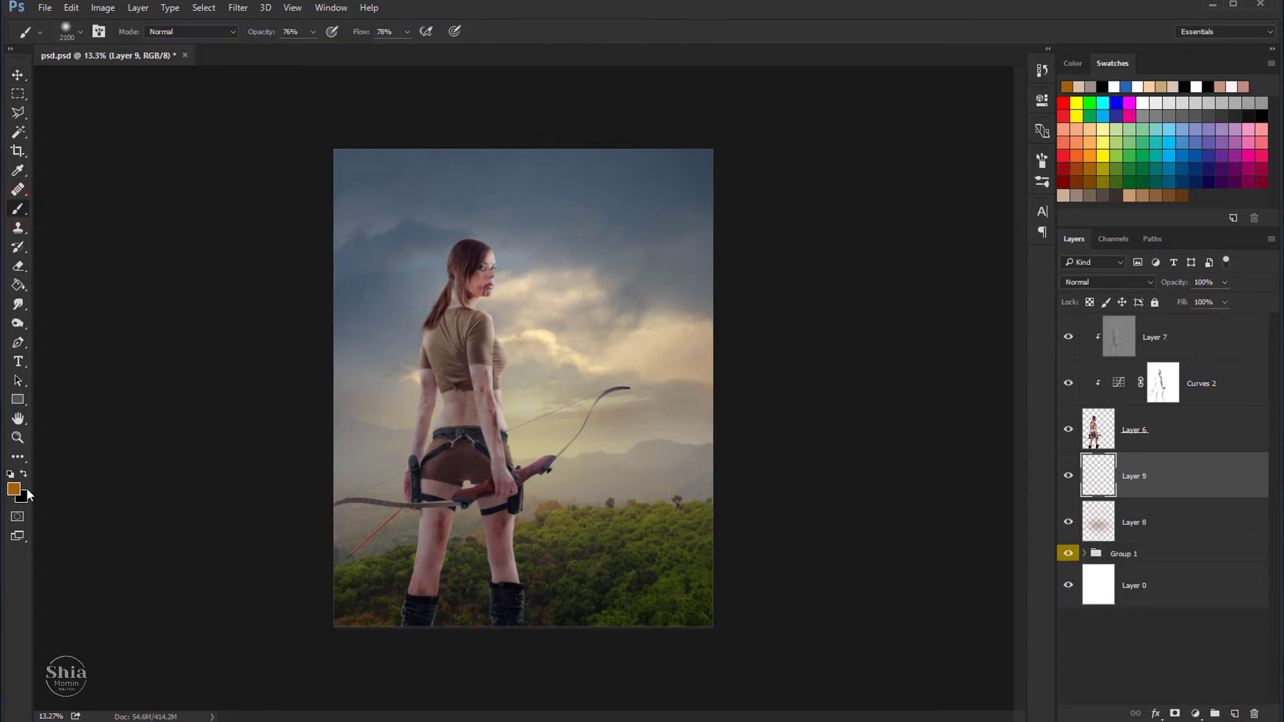
pyautogui.click(13, 489)
pyautogui.moveTo(776, 471); pyautogui.dragTo(756, 444)
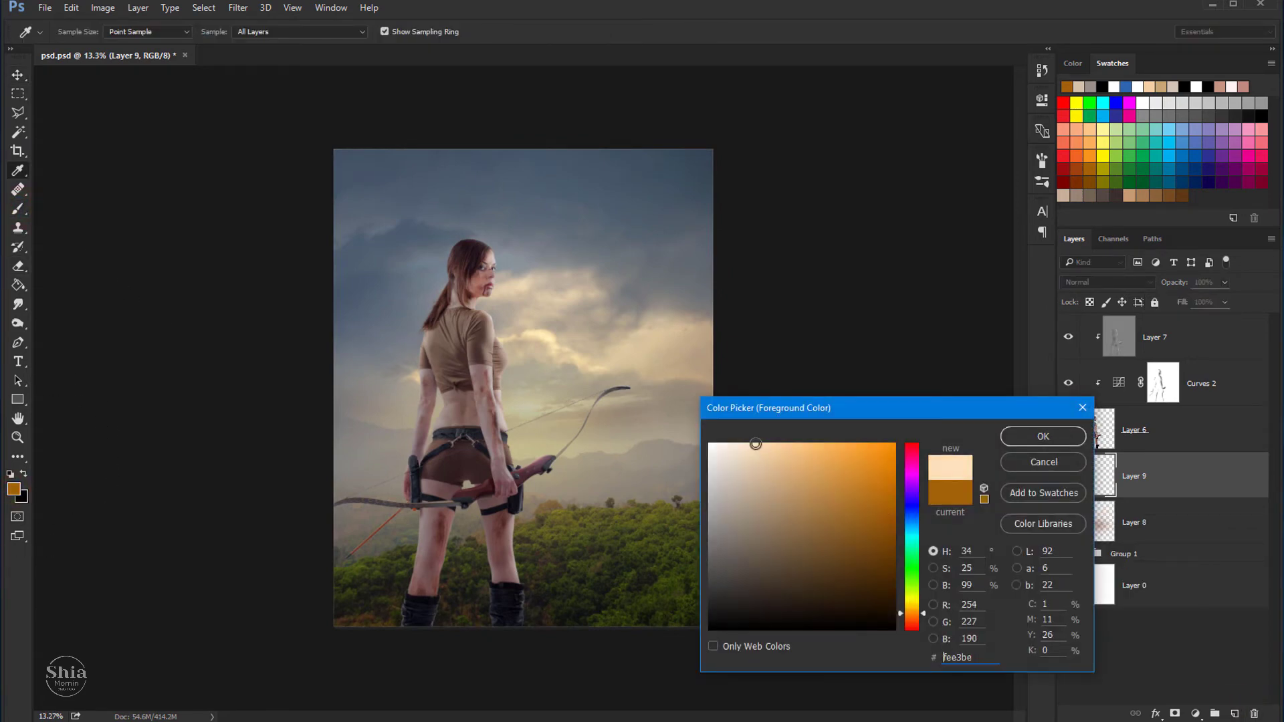
pyautogui.click(1043, 436)
# Step: Shrink the brush to a small size and set Layer 9's blend mode to Screen
pyautogui.press('b')
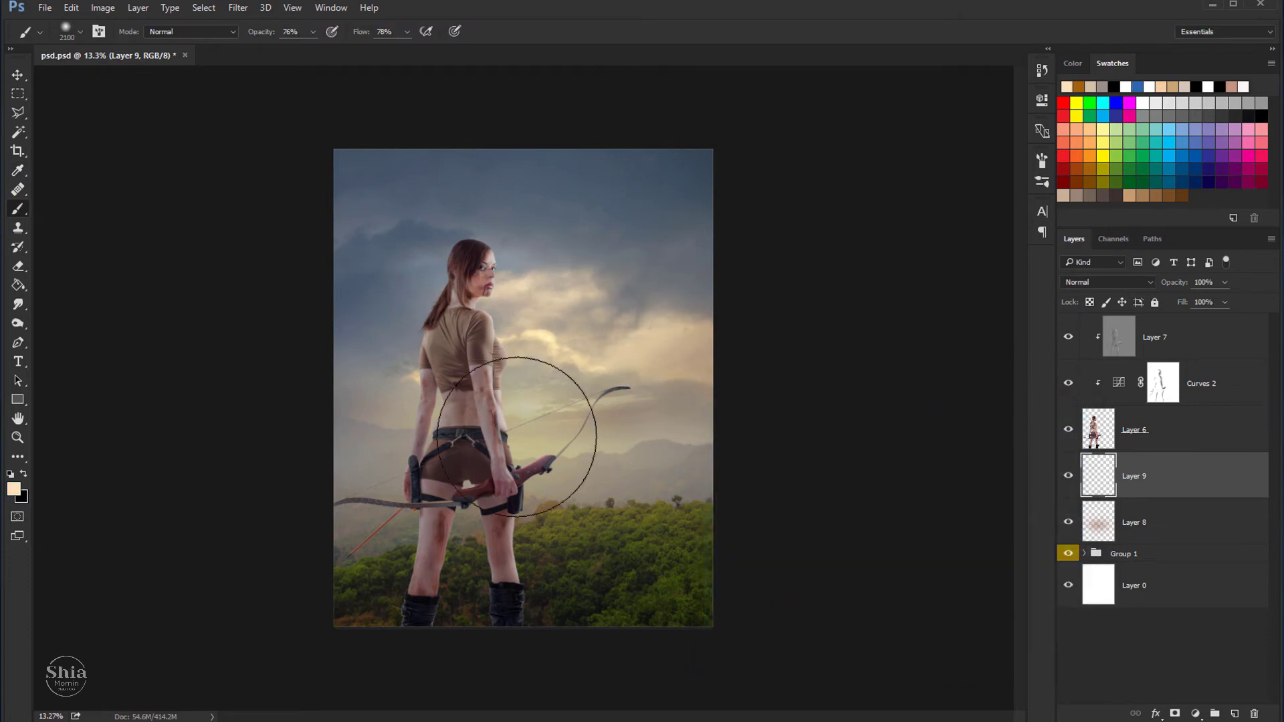
pyautogui.press('[')
pyautogui.press('[')
pyautogui.press('[')
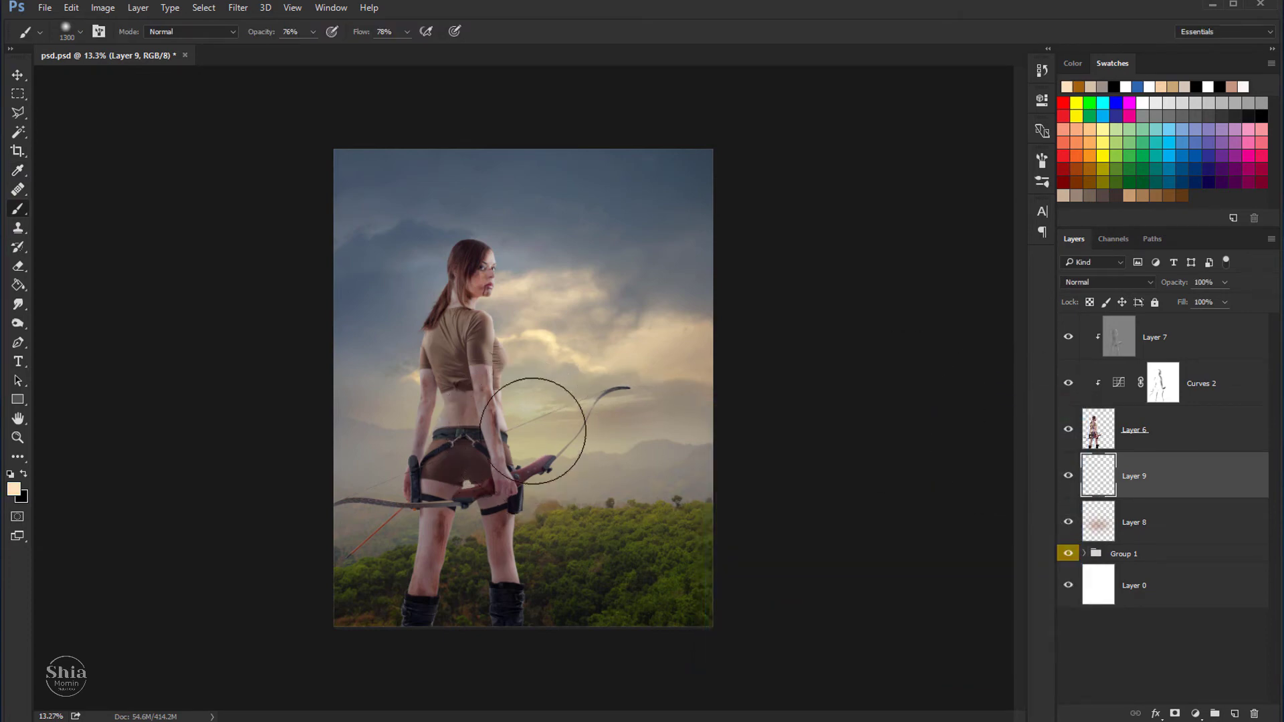
pyautogui.press('[')
pyautogui.press('[')
pyautogui.press('[')
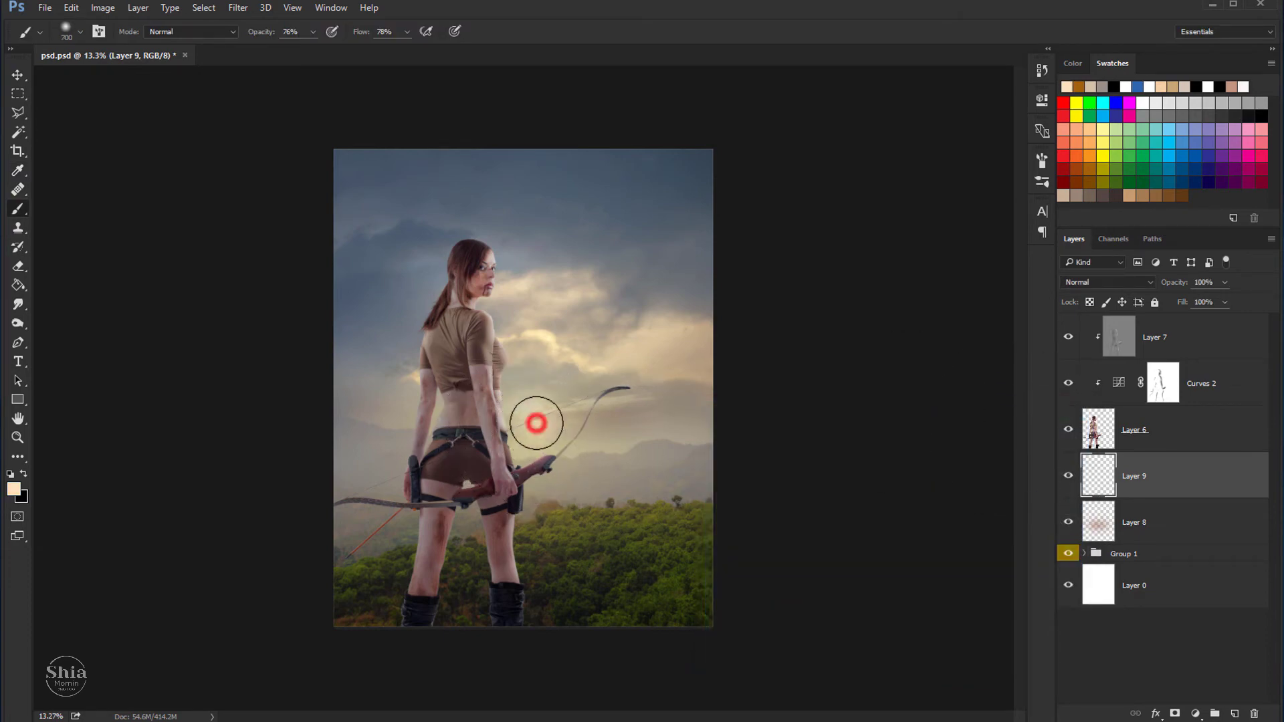
pyautogui.click(1087, 282)
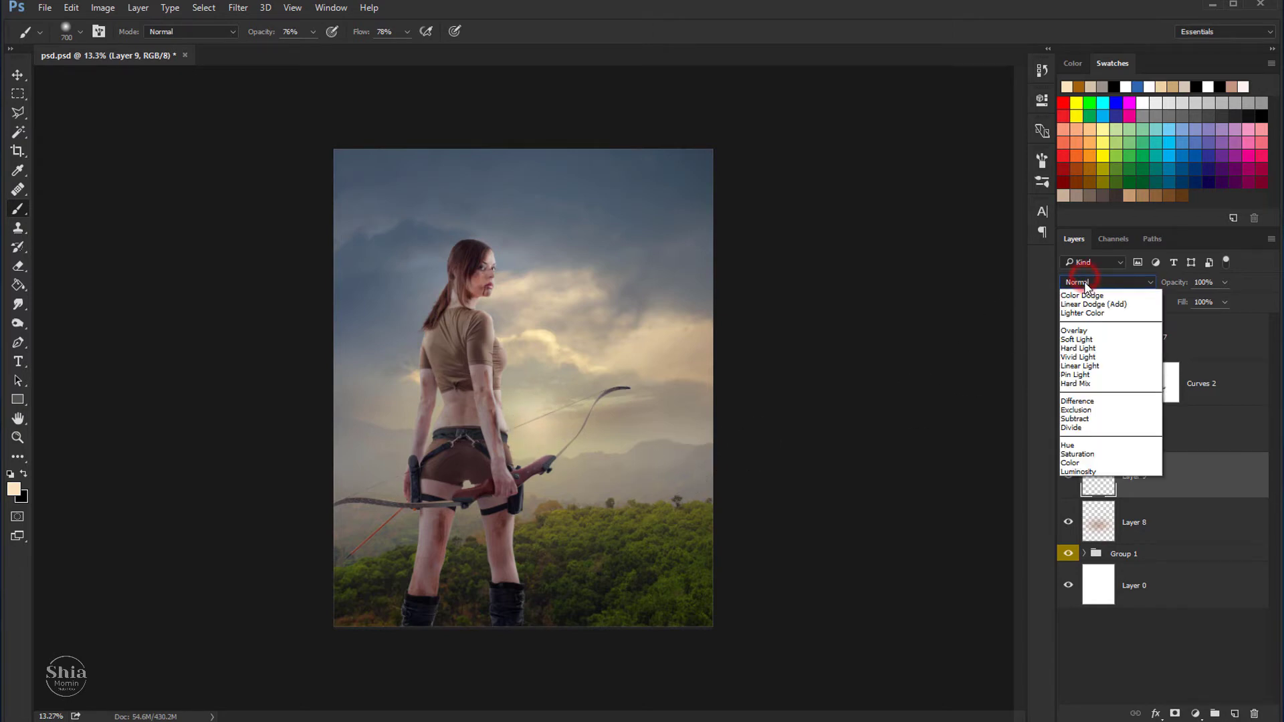
pyautogui.click(1069, 383)
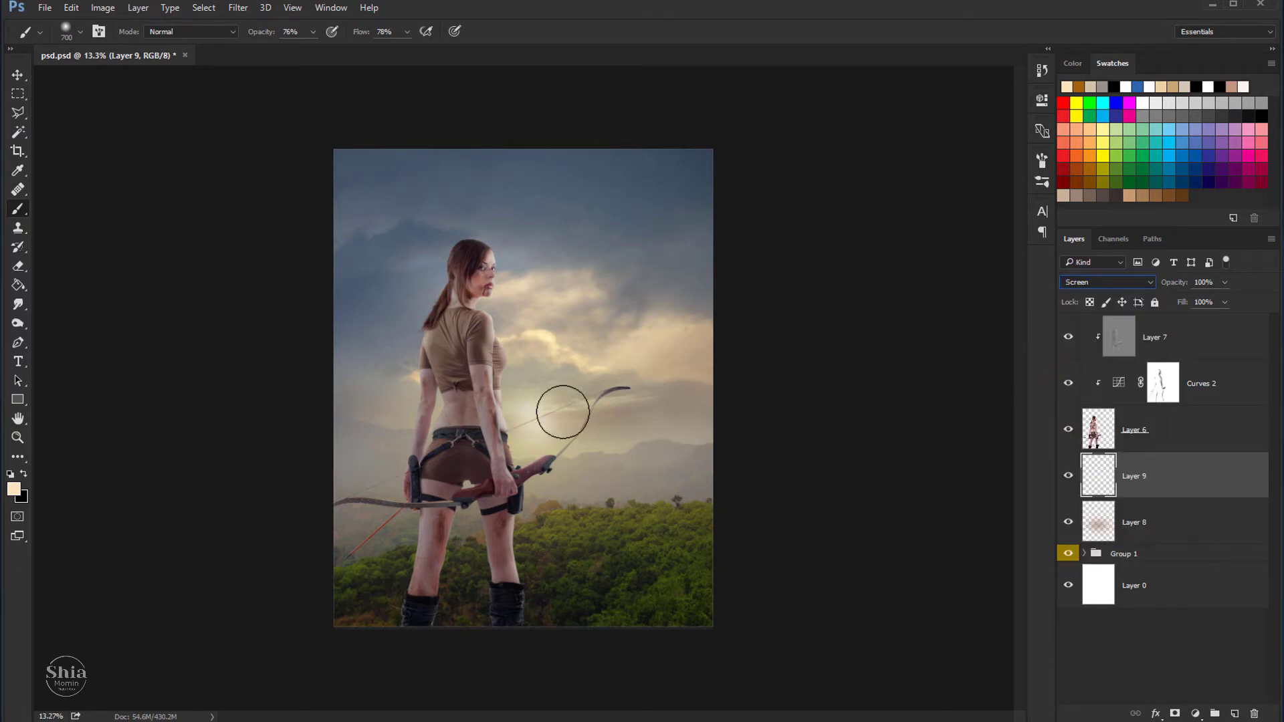
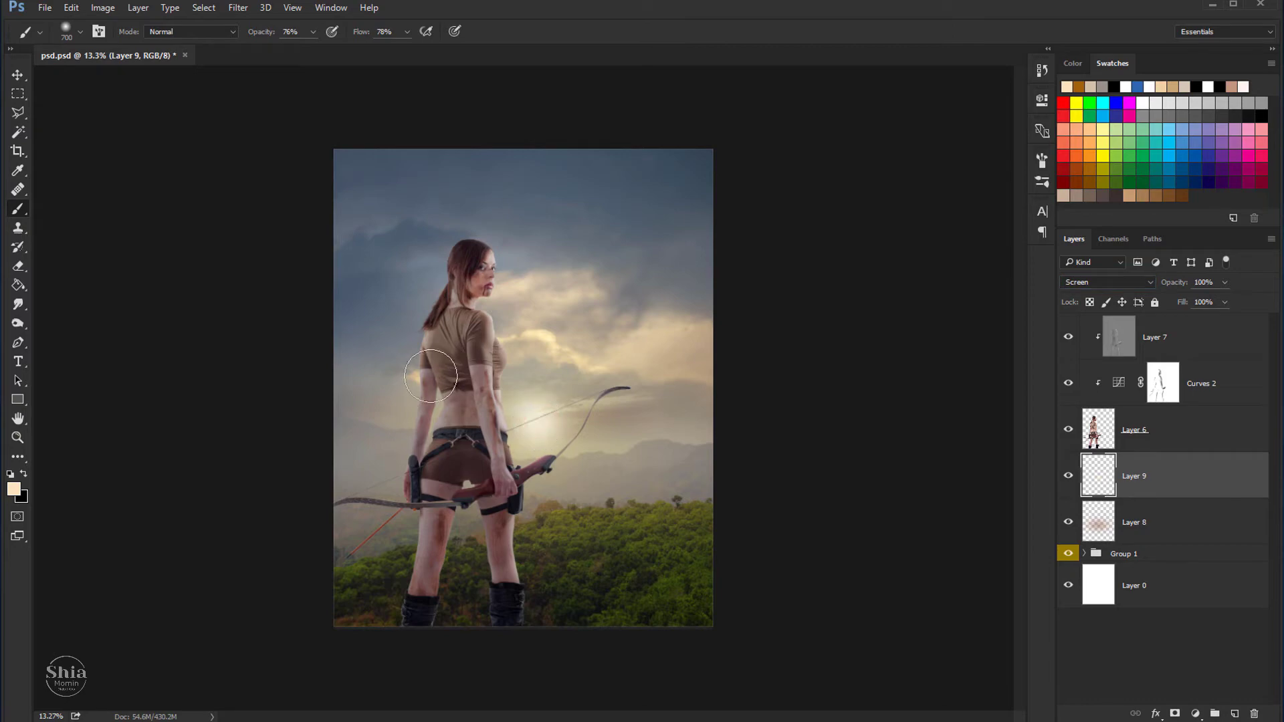
# Step: Apply a Gaussian Blur to the Layer 9 sun glow
pyautogui.click(238, 8)
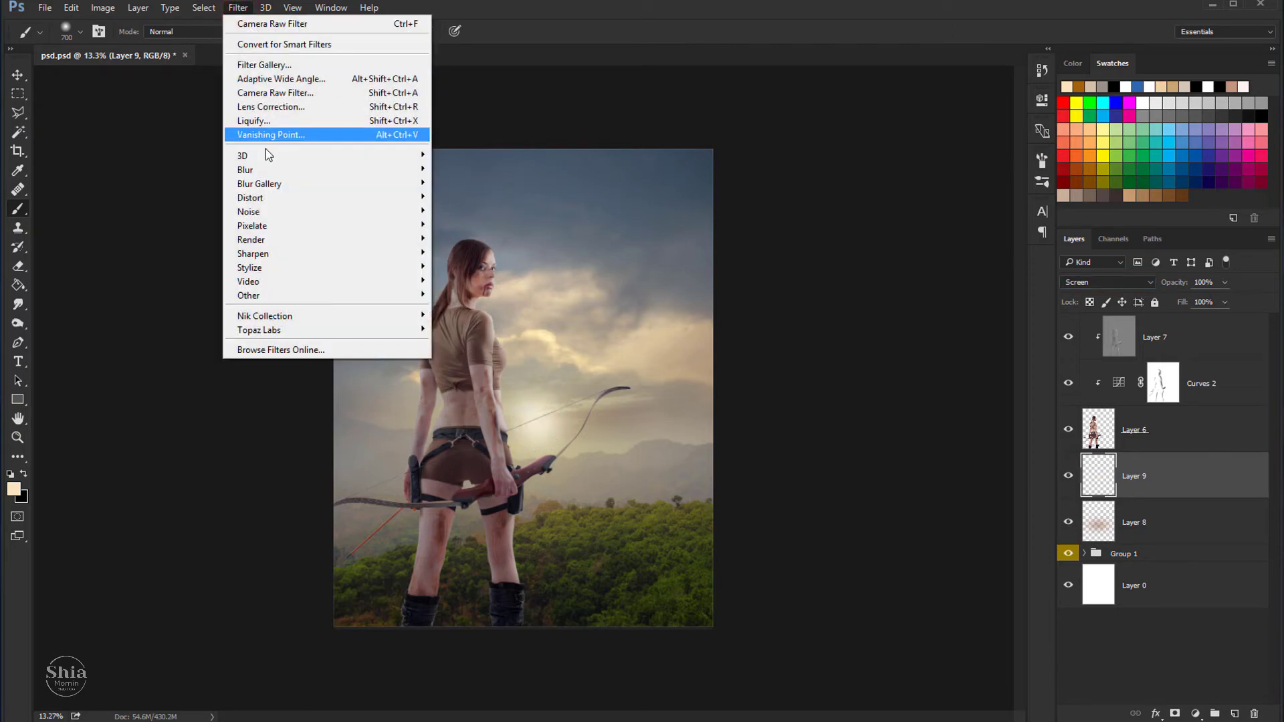
pyautogui.moveTo(246, 170)
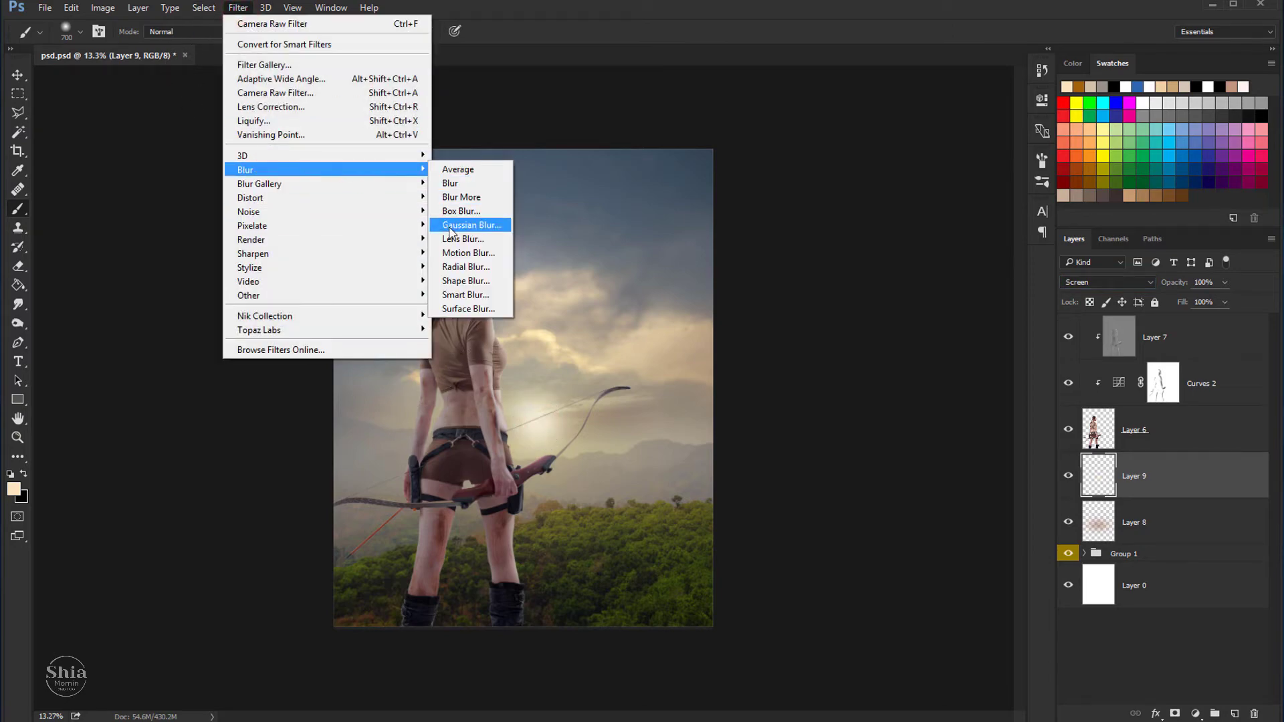
pyautogui.click(461, 233)
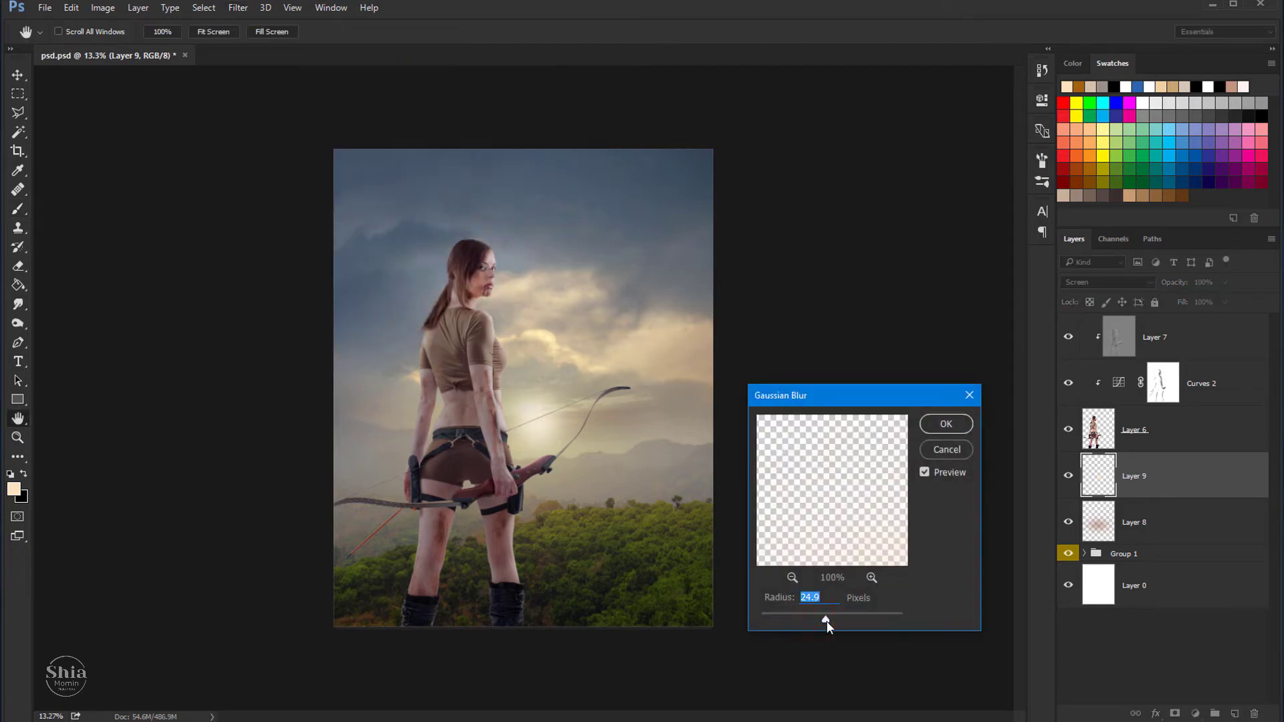
pyautogui.click(944, 426)
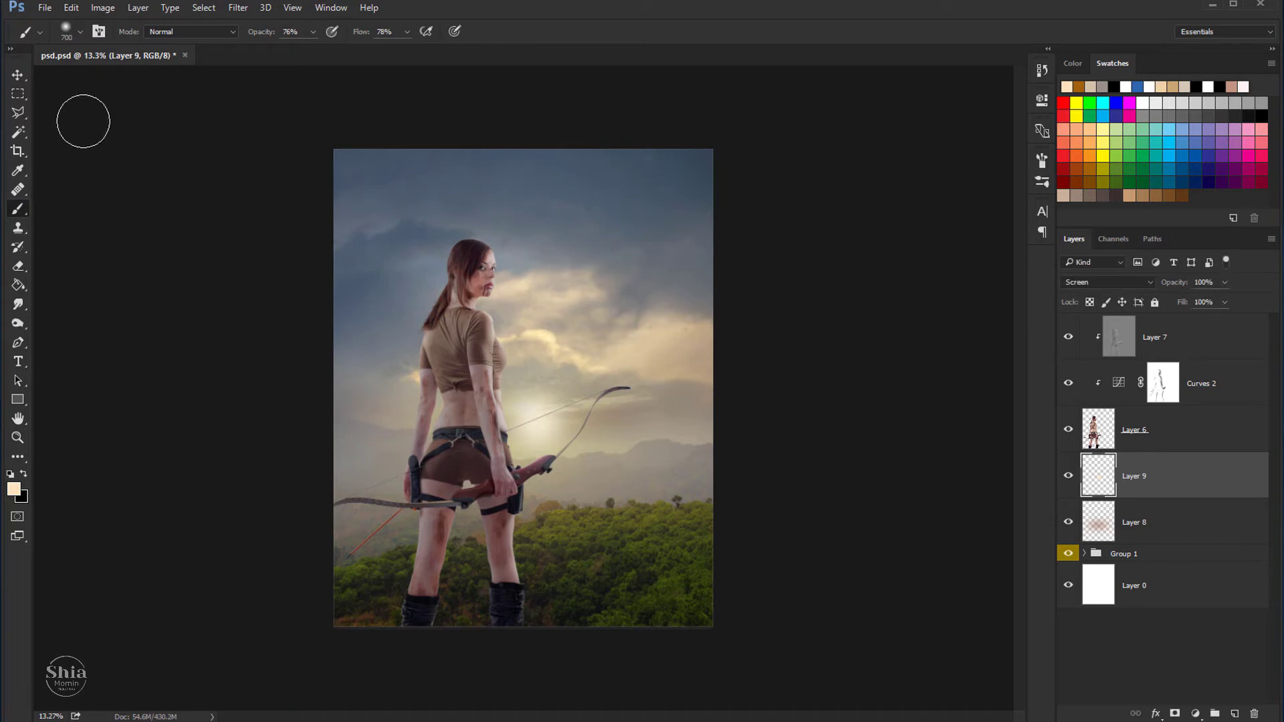
# Step: Scale the blurred glow up to about 126% with Free Transform and commit it
pyautogui.click(18, 75)
pyautogui.scroll(2, 577, 470)
pyautogui.scroll(1, 577, 470)
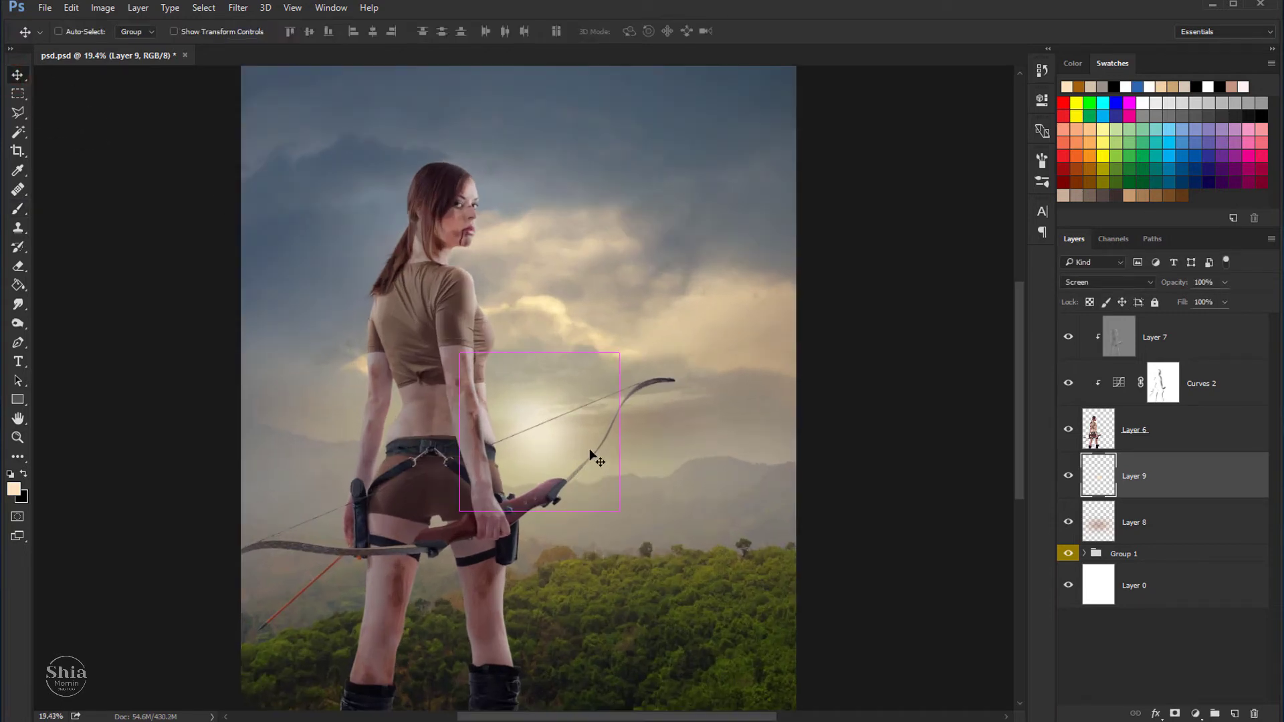
pyautogui.hotkey('ctrl', 't')
pyautogui.moveTo(618, 353); pyautogui.dragTo(639, 332)
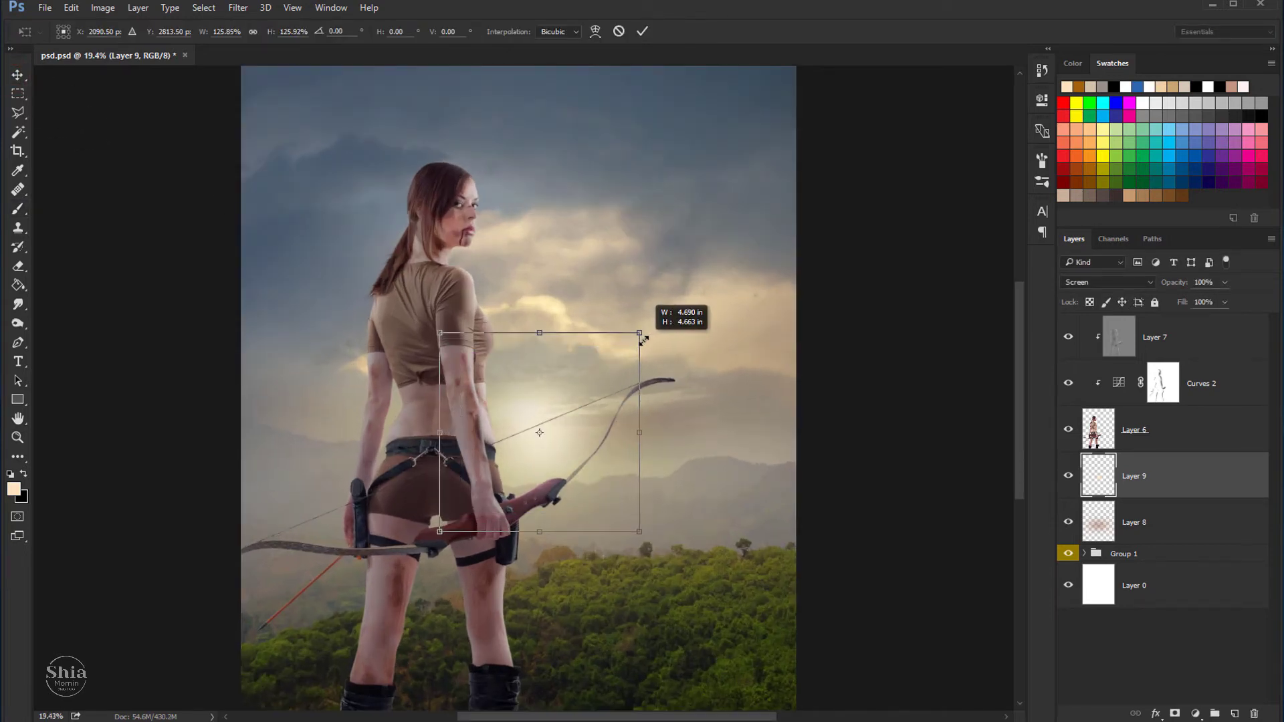
pyautogui.click(641, 31)
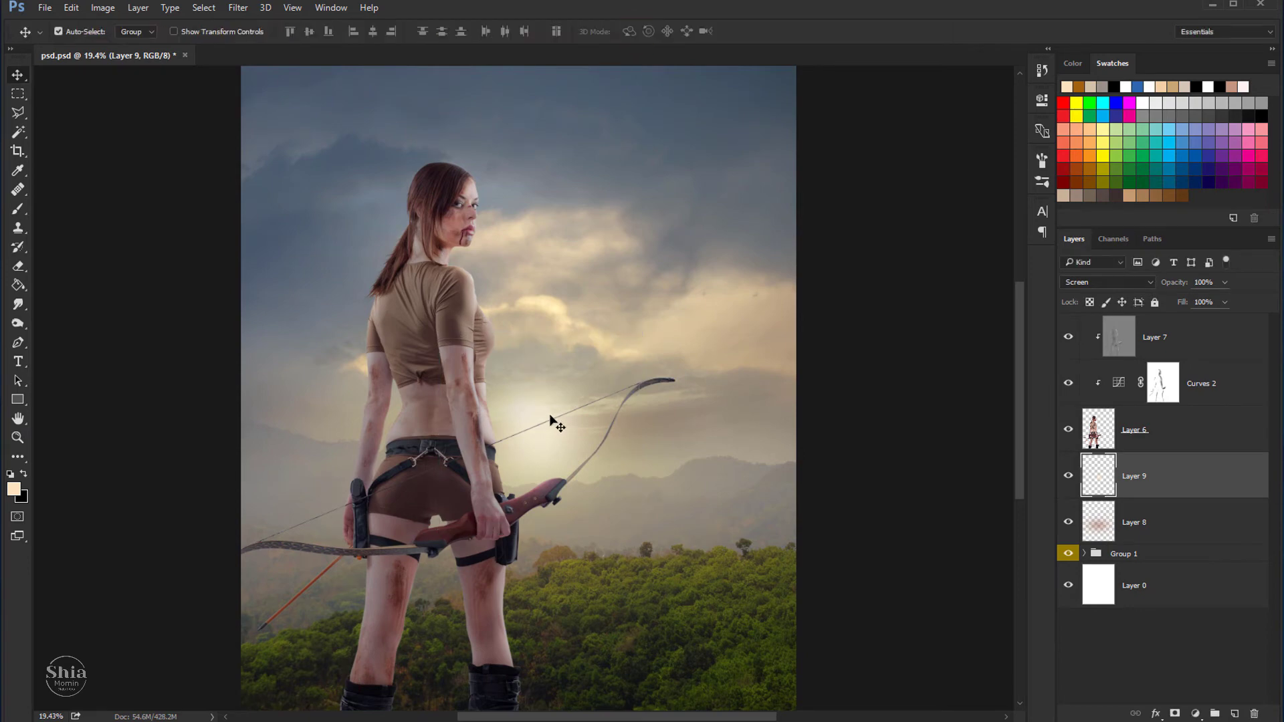
pyautogui.scroll(1, 549, 423)
pyautogui.click(1147, 443)
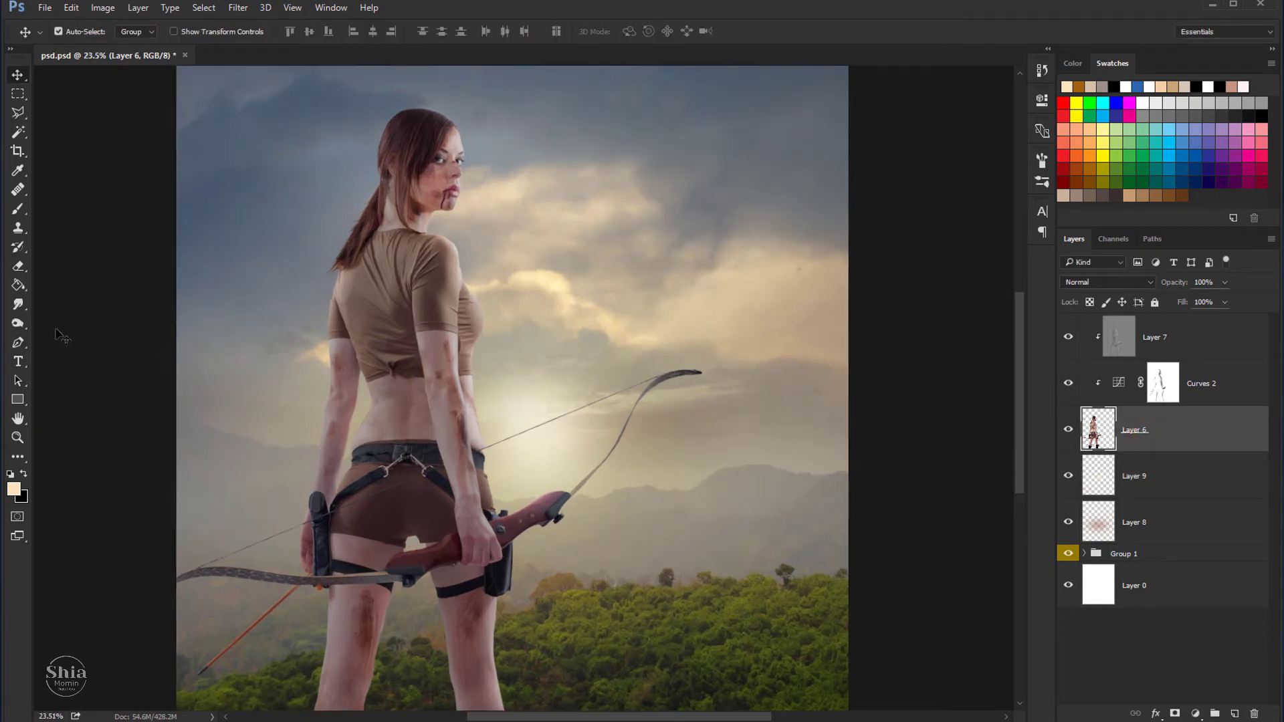
# Step: Dodge the bowstring near the sun on Layer 6, then toggle Layer 9 to compare
pyautogui.click(18, 323)
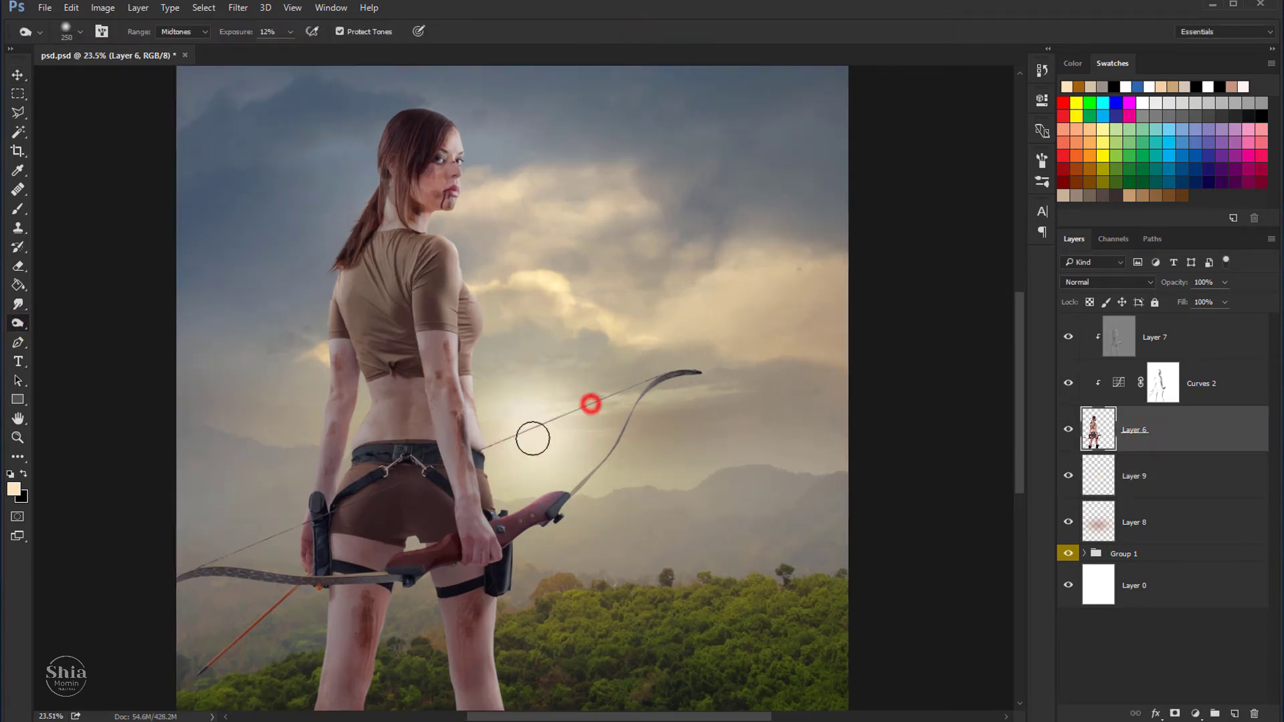
pyautogui.moveTo(590, 404); pyautogui.dragTo(595, 441)
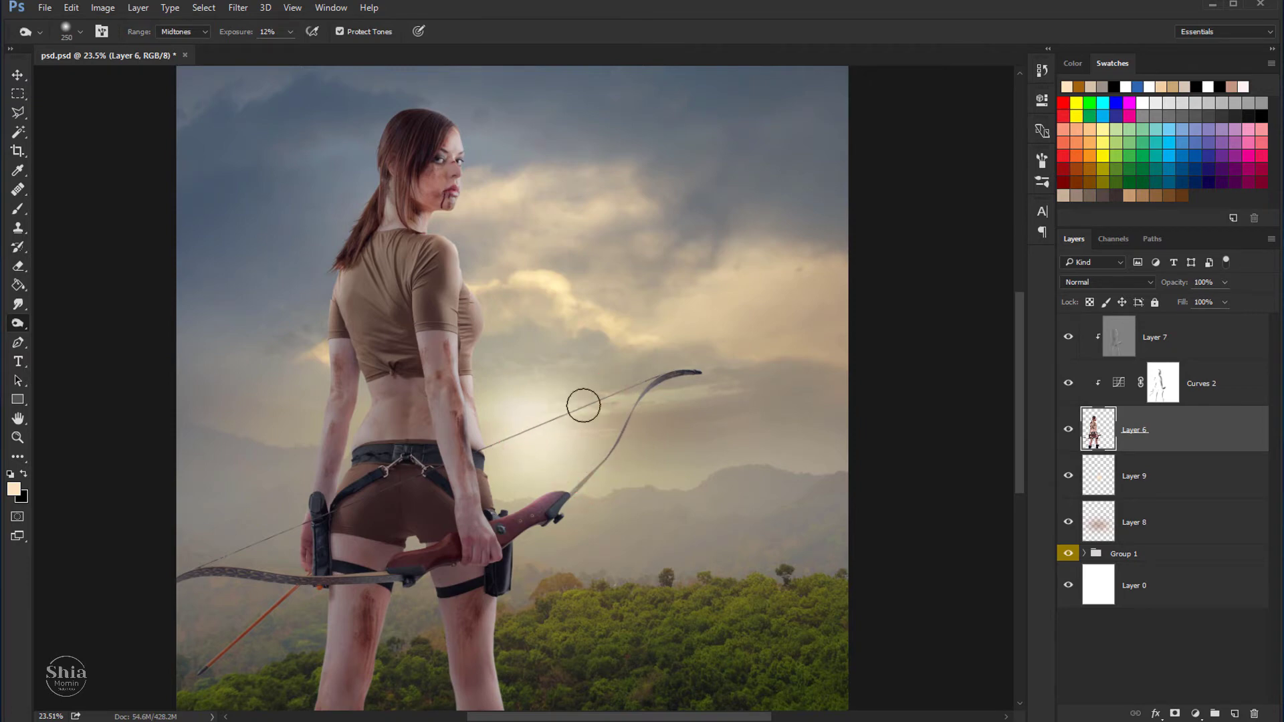
pyautogui.scroll(-2, 568, 387)
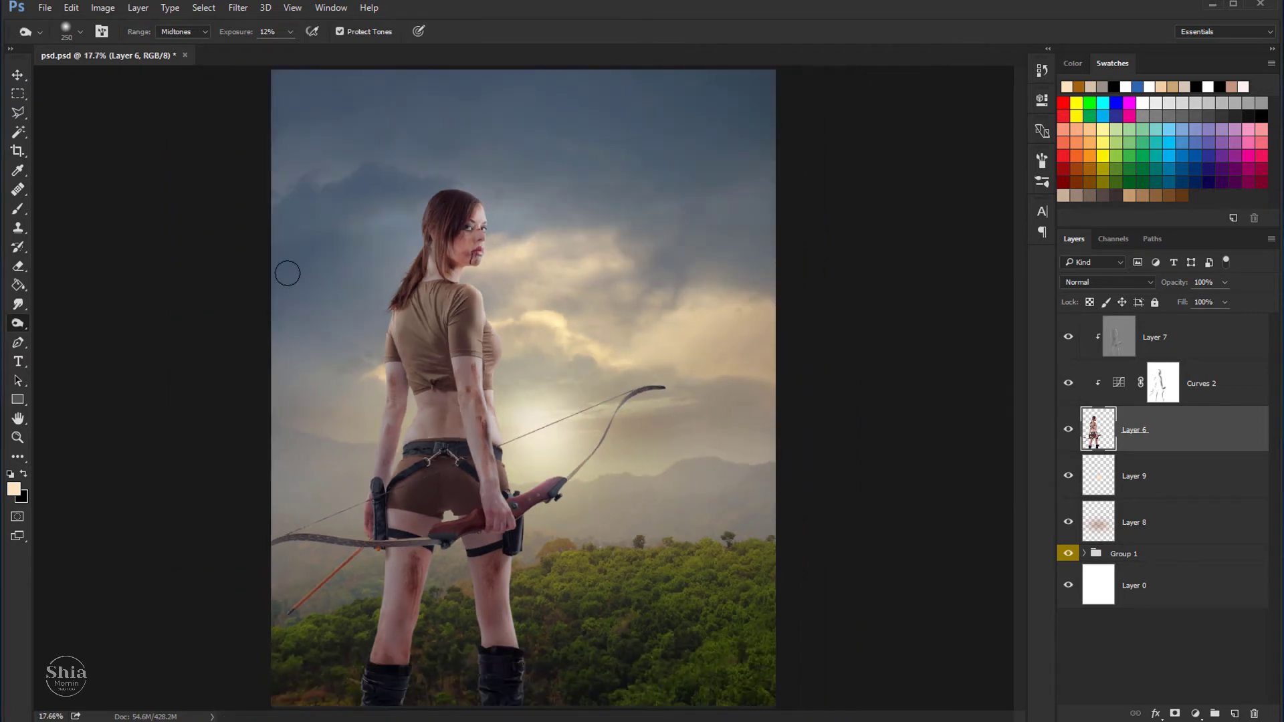
pyautogui.click(18, 74)
pyautogui.scroll(-1, 433, 275)
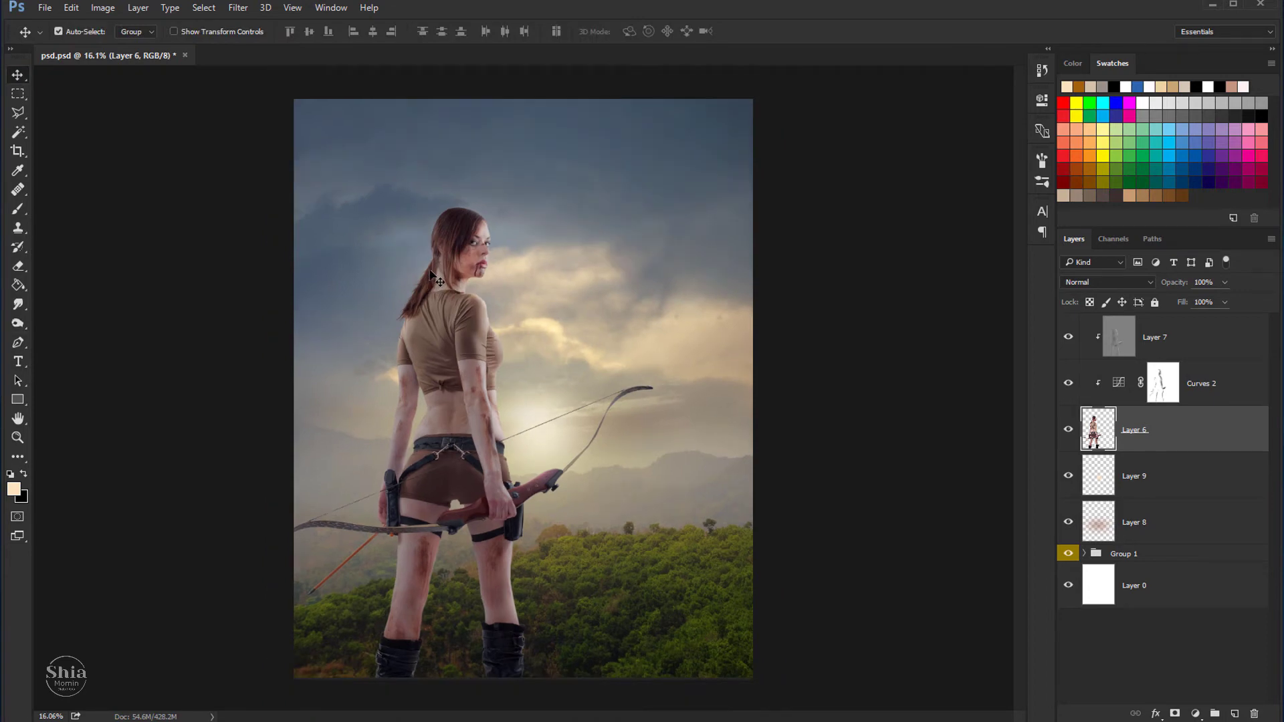
pyautogui.scroll(1, 520, 334)
pyautogui.scroll(1, 528, 328)
pyautogui.scroll(1, 543, 441)
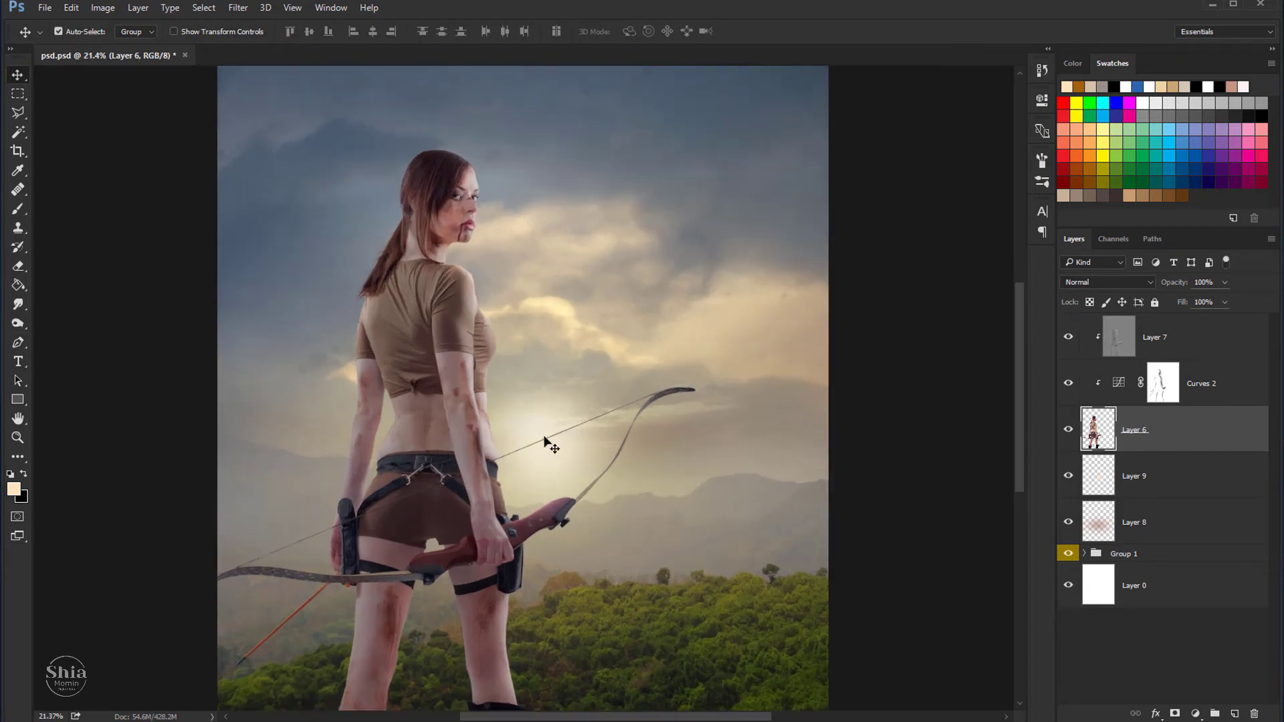
pyautogui.scroll(1, 544, 444)
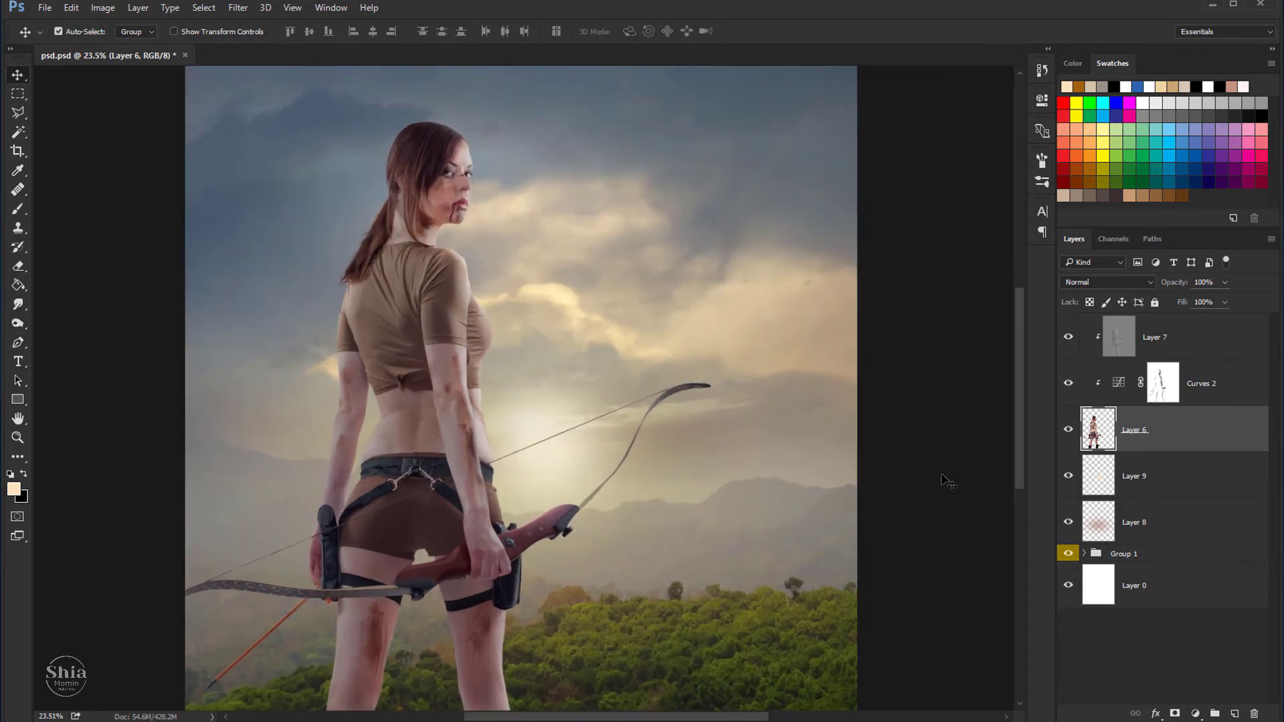
pyautogui.click(1066, 478)
# Step: Add a new clipped layer above the archer and pick a pale peach paint colour
pyautogui.click(1231, 712)
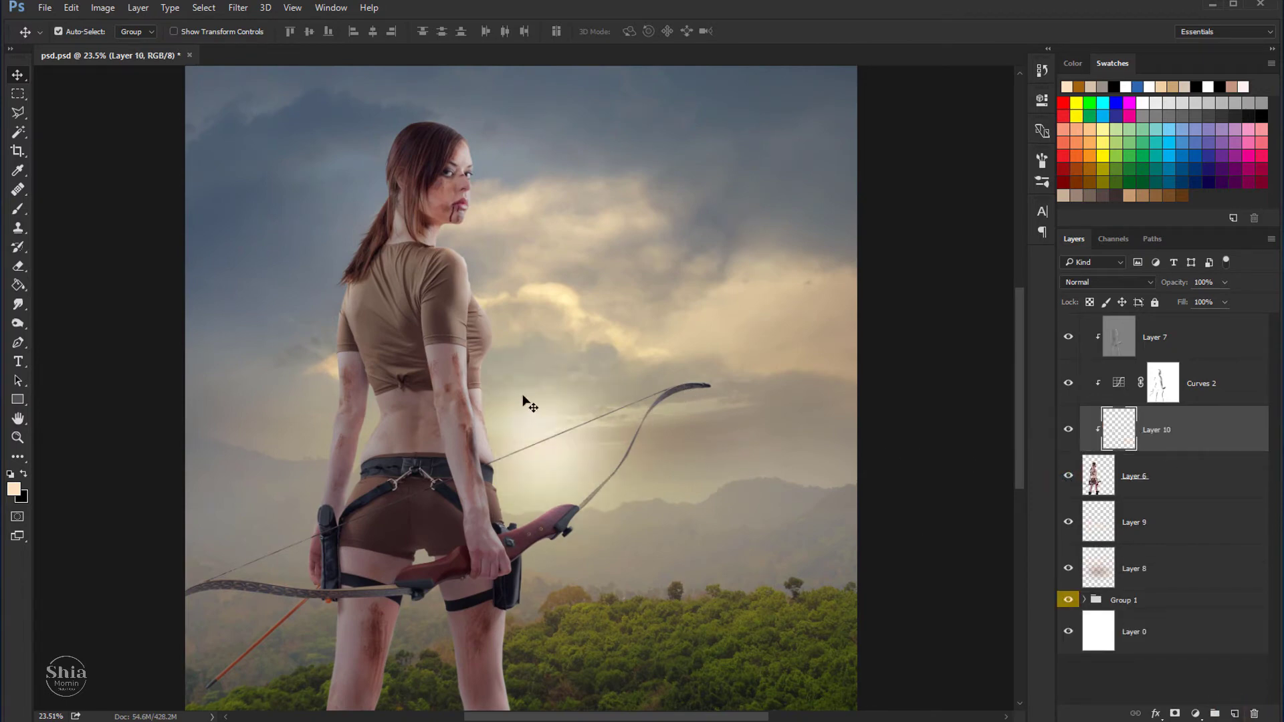
pyautogui.click(20, 204)
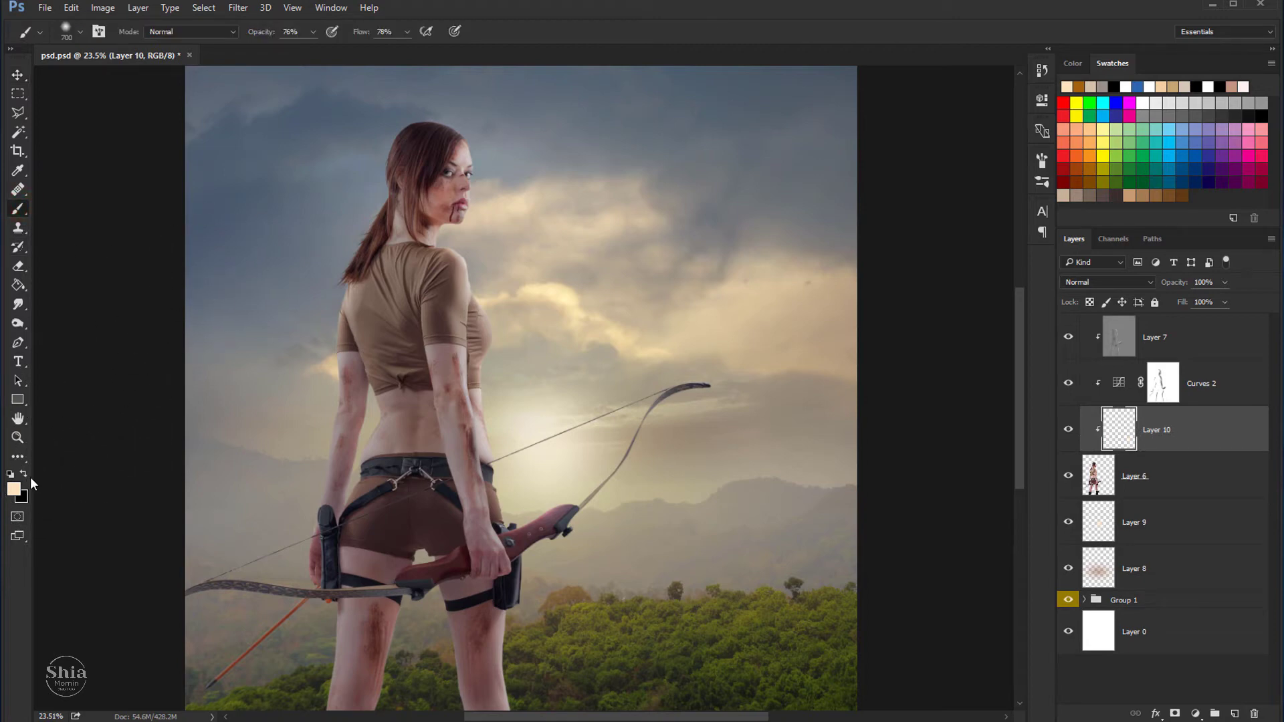
pyautogui.click(16, 489)
pyautogui.click(480, 485)
pyautogui.click(741, 445)
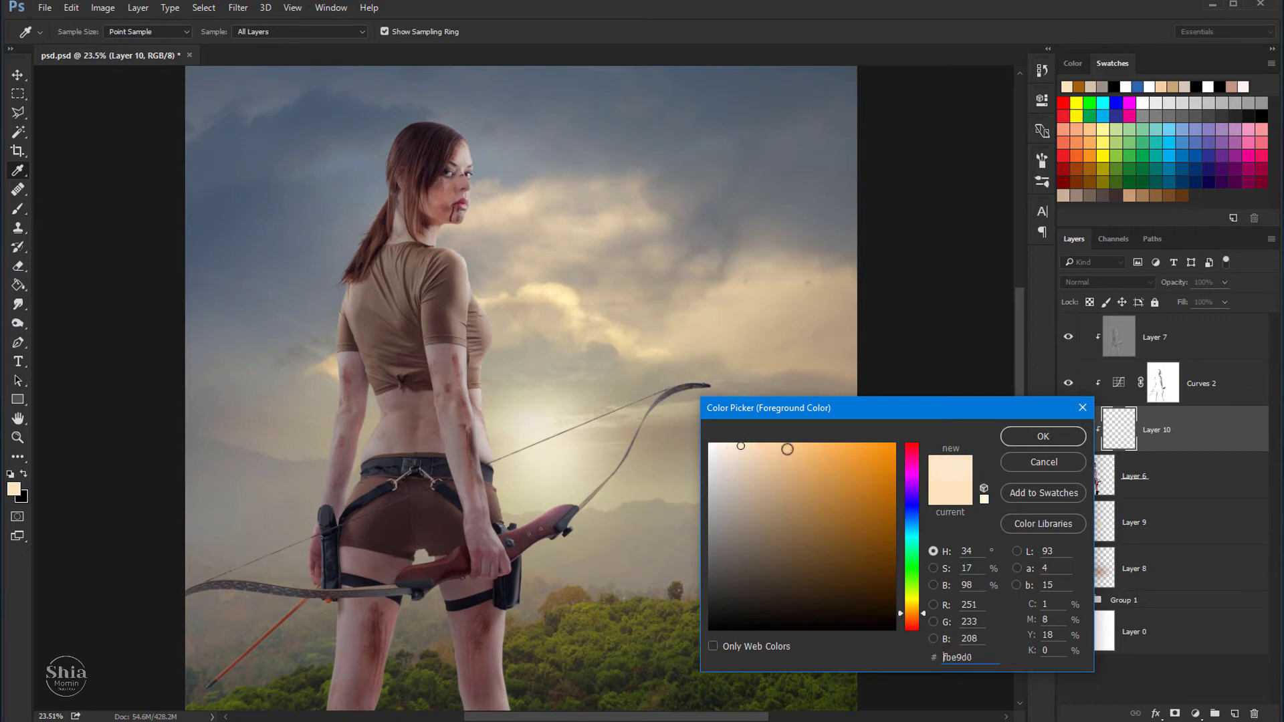
pyautogui.click(1011, 439)
# Step: Set up a smaller Brush with slightly lowered opacity
pyautogui.press('b')
pyautogui.scroll(3, 481, 307)
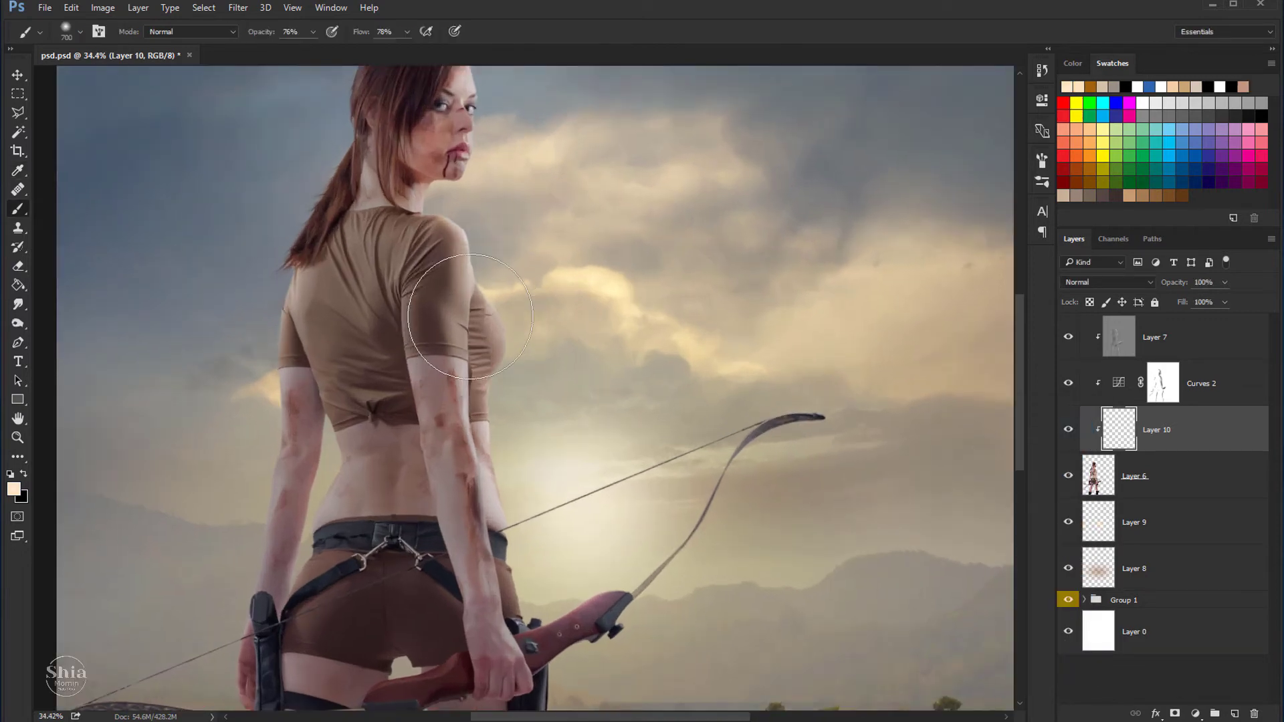
pyautogui.press('[')
pyautogui.press('[')
pyautogui.press('[')
pyautogui.press('[')
pyautogui.press('[')
pyautogui.press('[')
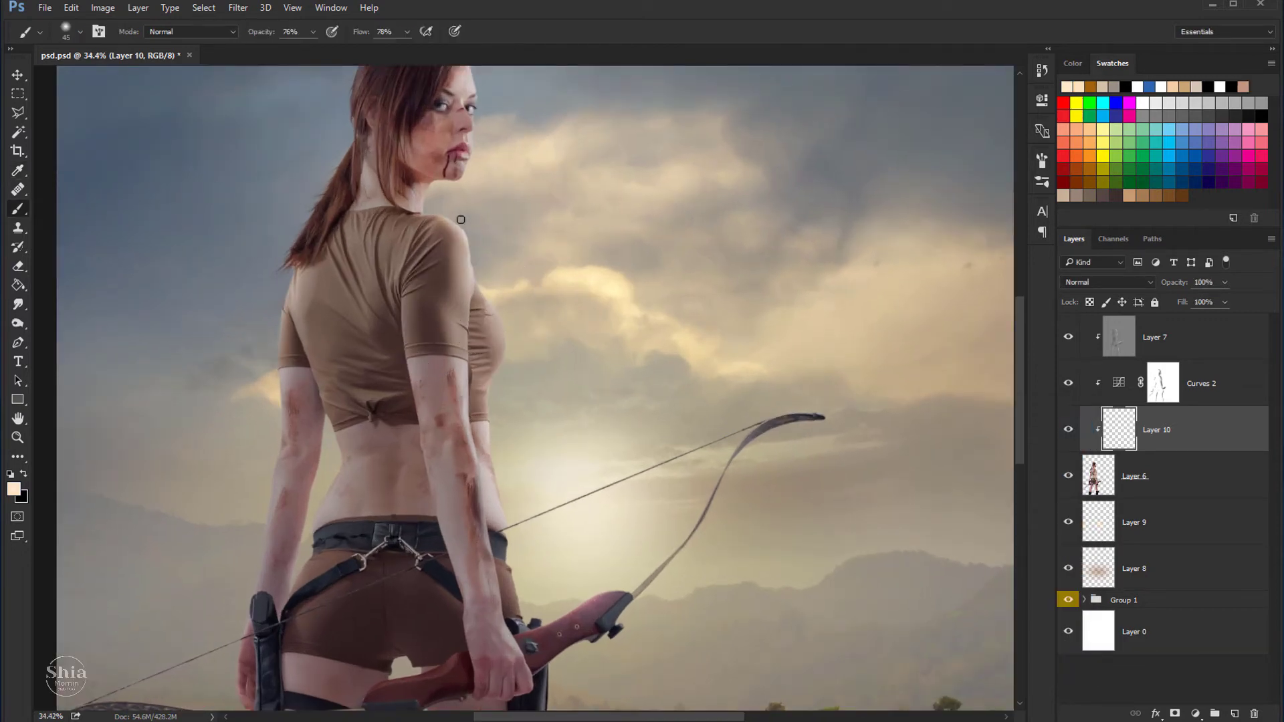
pyautogui.scroll(2, 460, 219)
pyautogui.scroll(1, 458, 214)
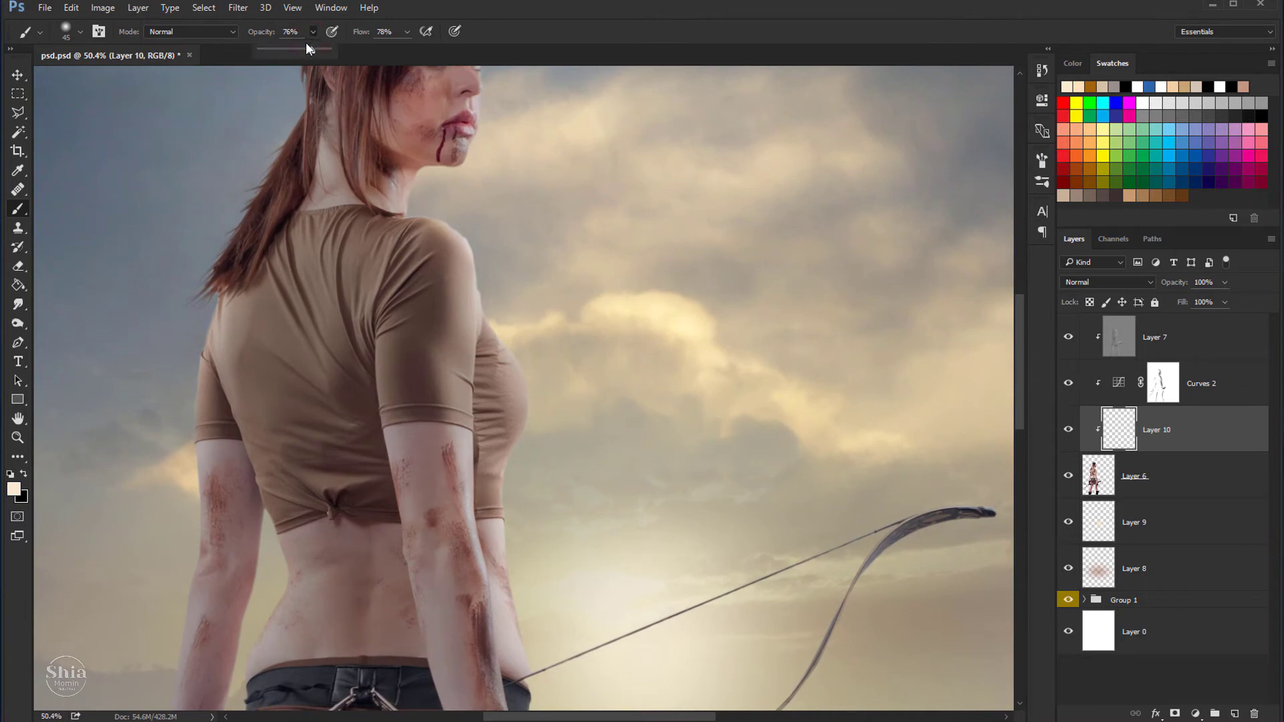
pyautogui.moveTo(297, 51); pyautogui.dragTo(292, 50)
pyautogui.scroll(1, 480, 208)
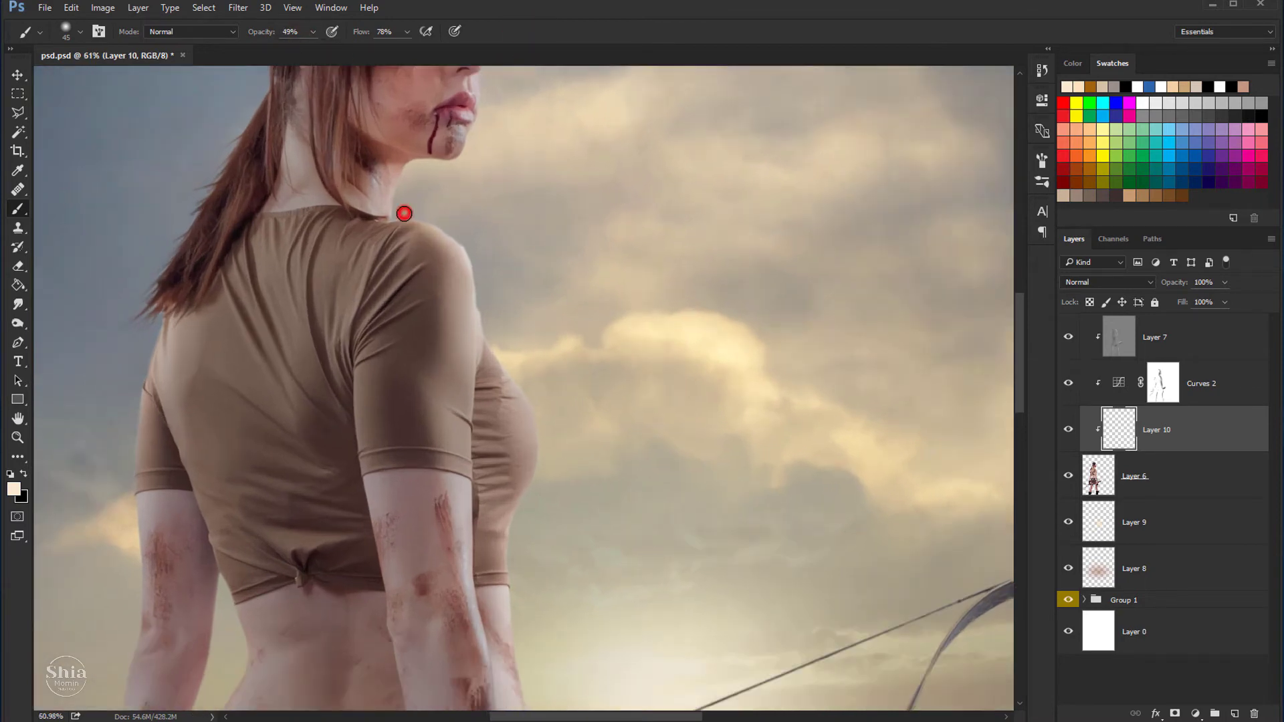
# Step: Paint along the shoulder and torso edge with brush flow raised to 90%
pyautogui.moveTo(404, 213); pyautogui.dragTo(422, 214)
pyautogui.click(470, 250)
pyautogui.click(312, 32)
pyautogui.click(406, 31)
pyautogui.moveTo(412, 50); pyautogui.dragTo(420, 49)
pyautogui.click(414, 212)
pyautogui.moveTo(510, 371); pyautogui.dragTo(530, 407)
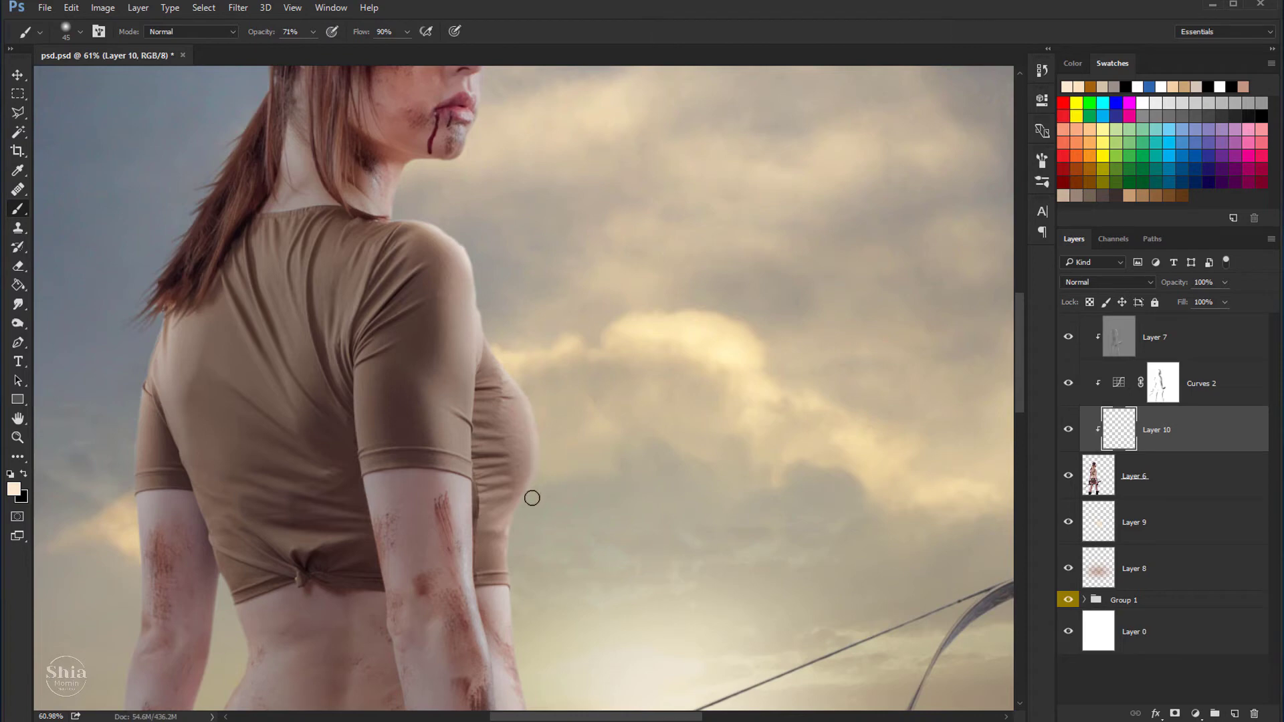
pyautogui.moveTo(510, 582); pyautogui.dragTo(501, 454)
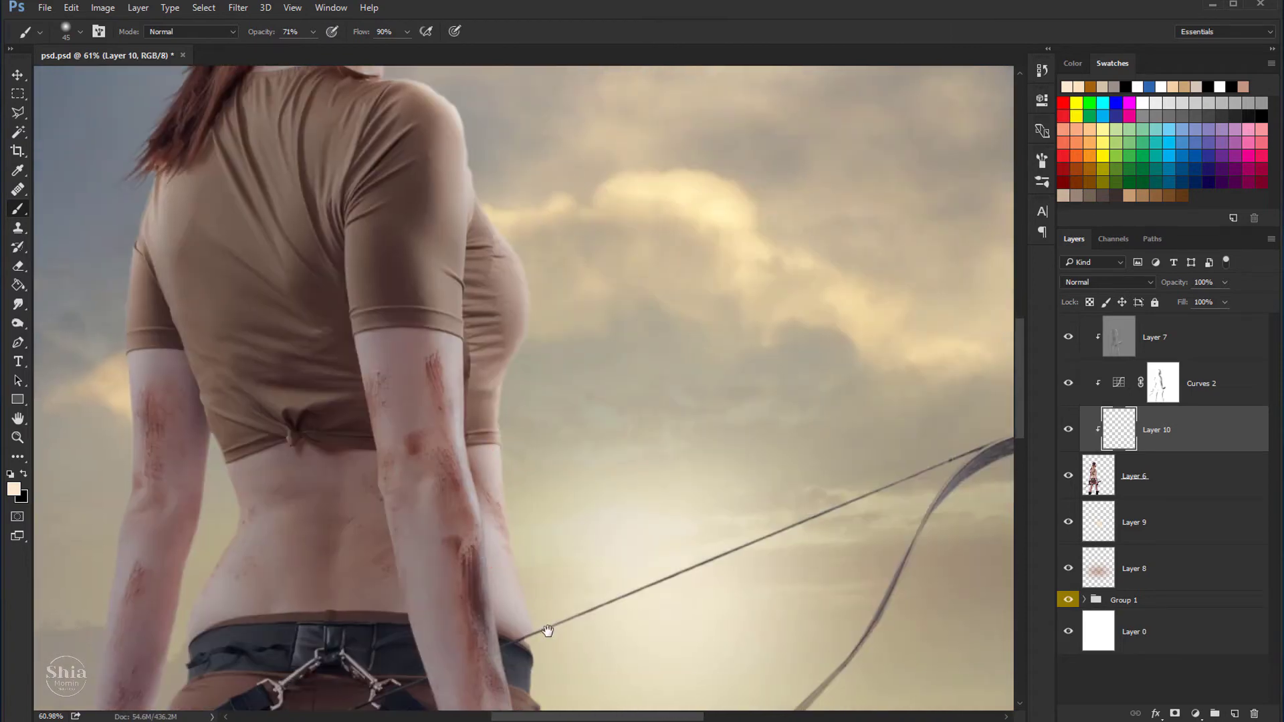
pyautogui.moveTo(544, 624); pyautogui.dragTo(524, 488)
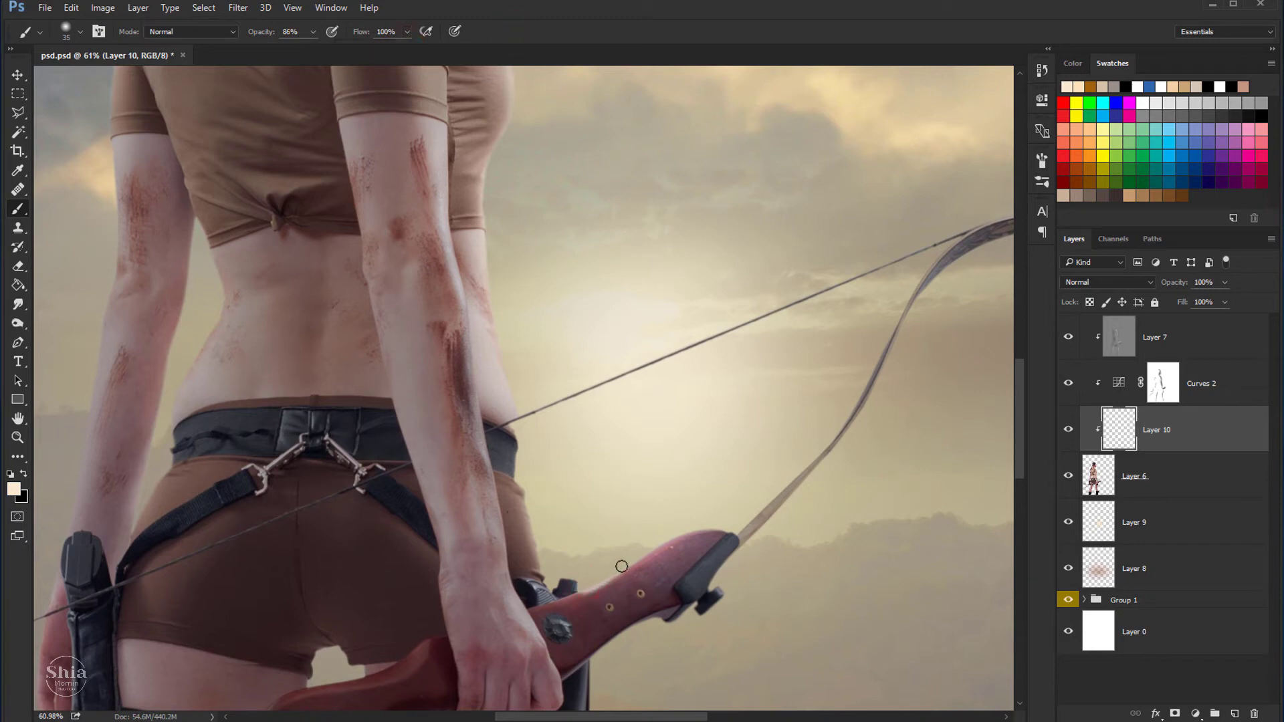
# Step: Lower brush flow to 66% and zoom out to view the torso and bow
pyautogui.click(725, 526)
pyautogui.moveTo(720, 516); pyautogui.dragTo(584, 481)
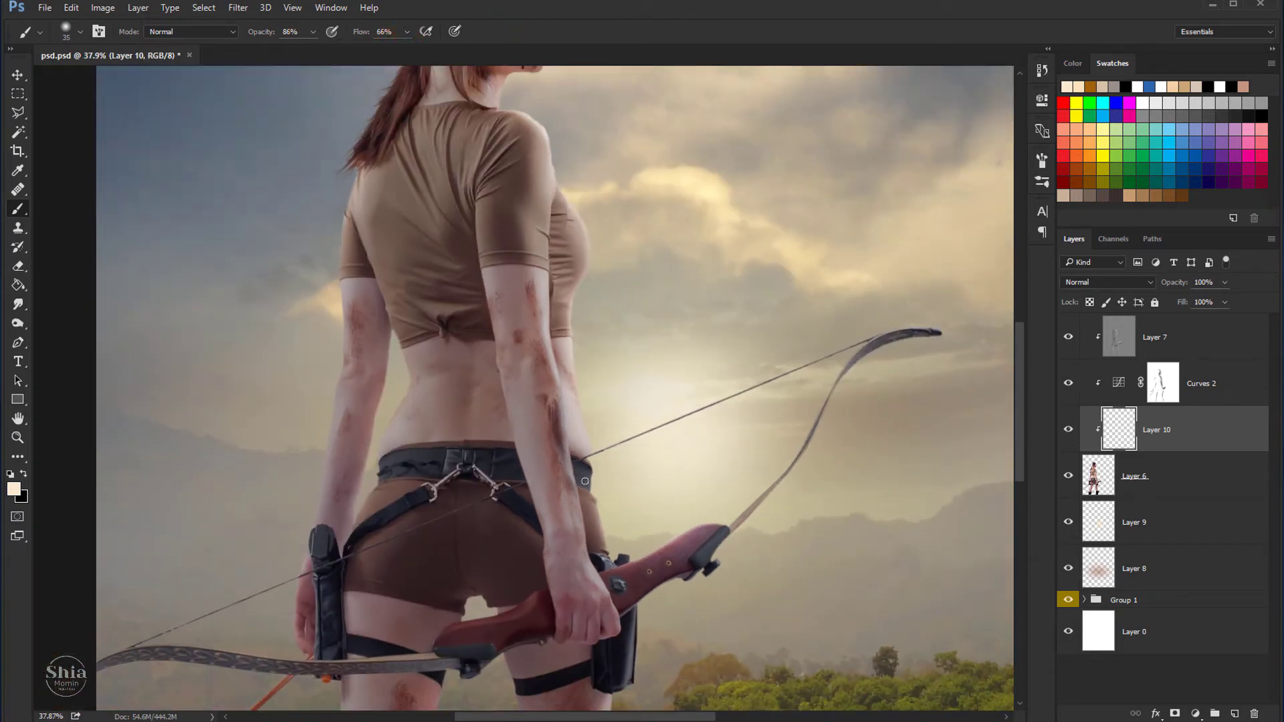
pyautogui.scroll(3, 1010, 456)
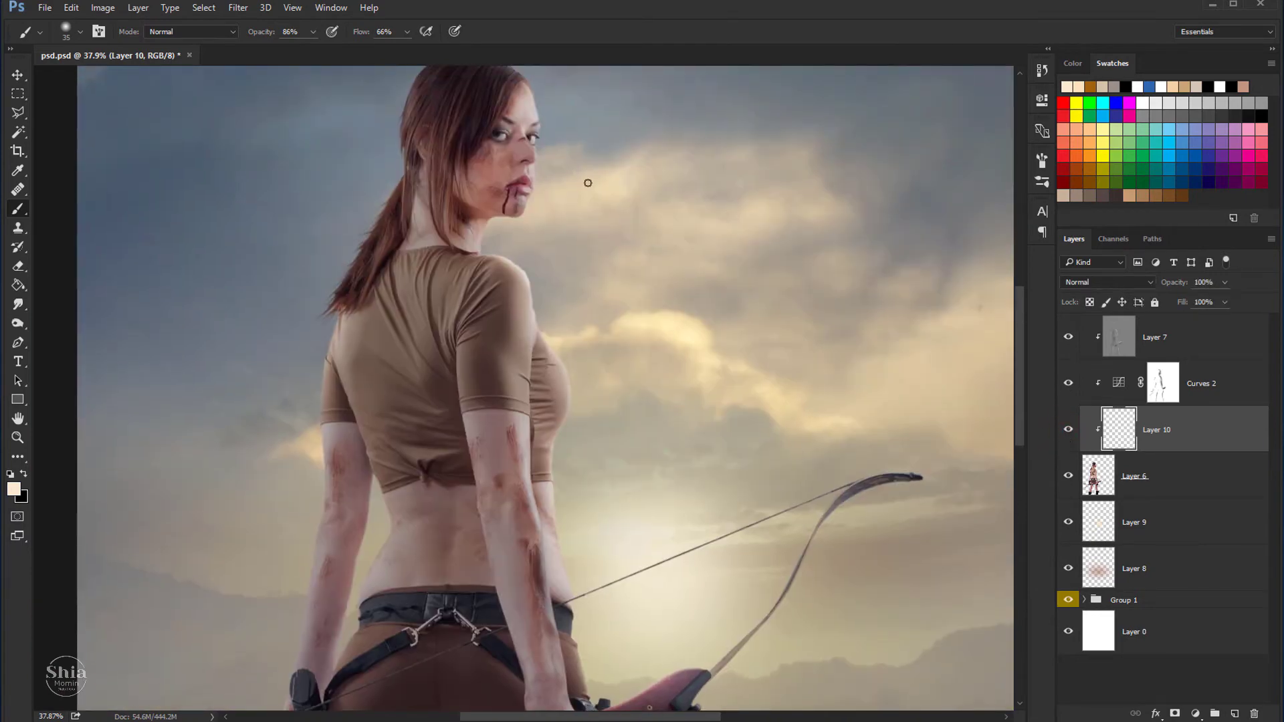
pyautogui.scroll(1, 587, 182)
pyautogui.scroll(1, 565, 241)
pyautogui.scroll(2, 552, 221)
pyautogui.scroll(1, 535, 179)
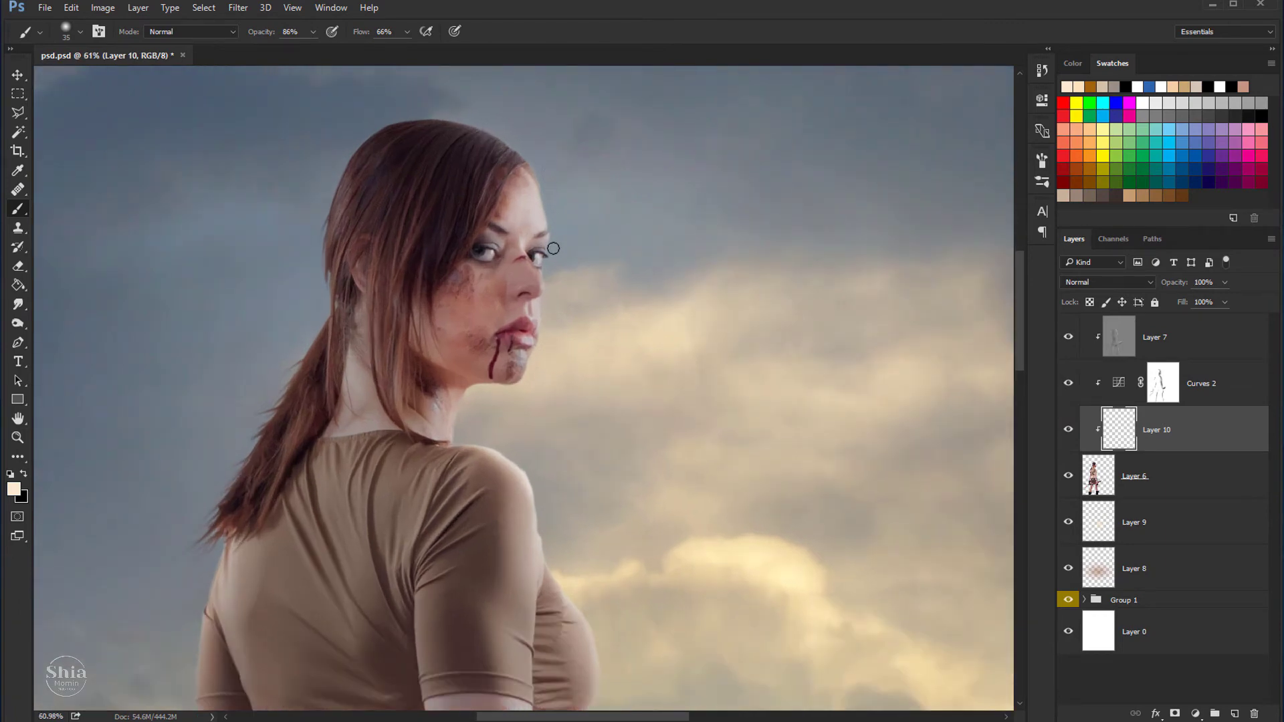
pyautogui.scroll(2, 528, 252)
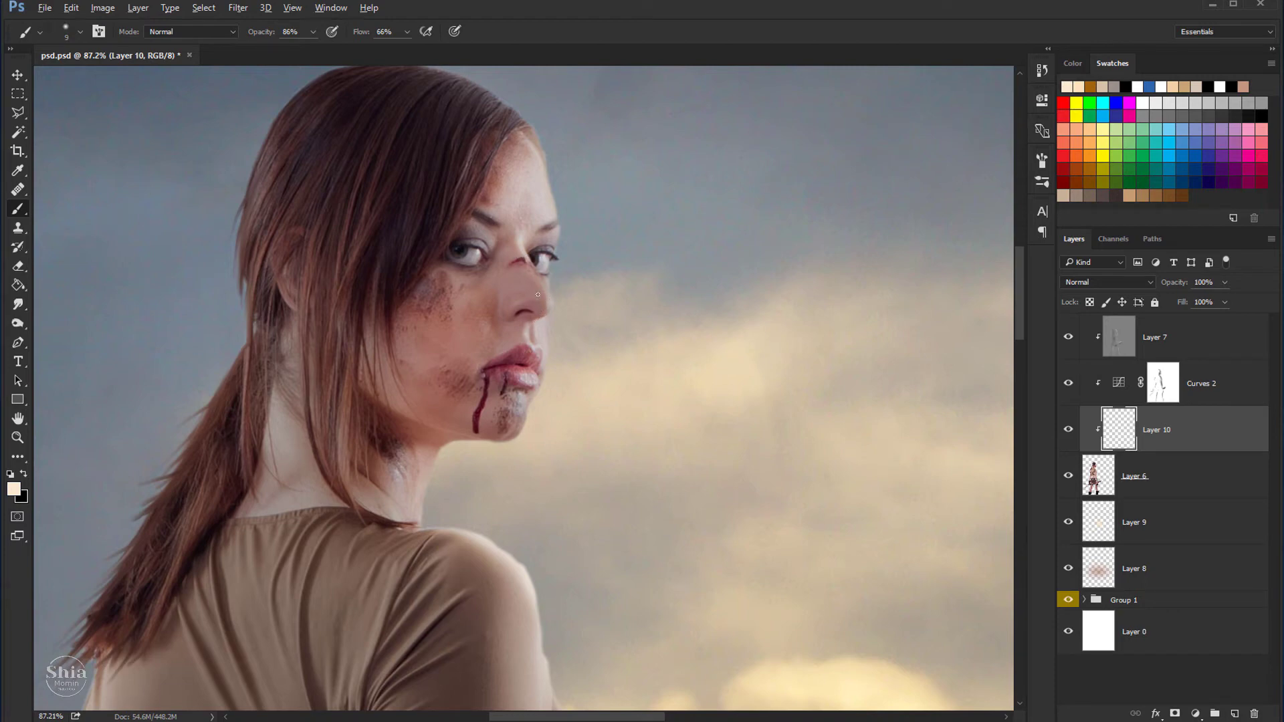
pyautogui.scroll(-3, 536, 318)
pyautogui.scroll(-3, 473, 299)
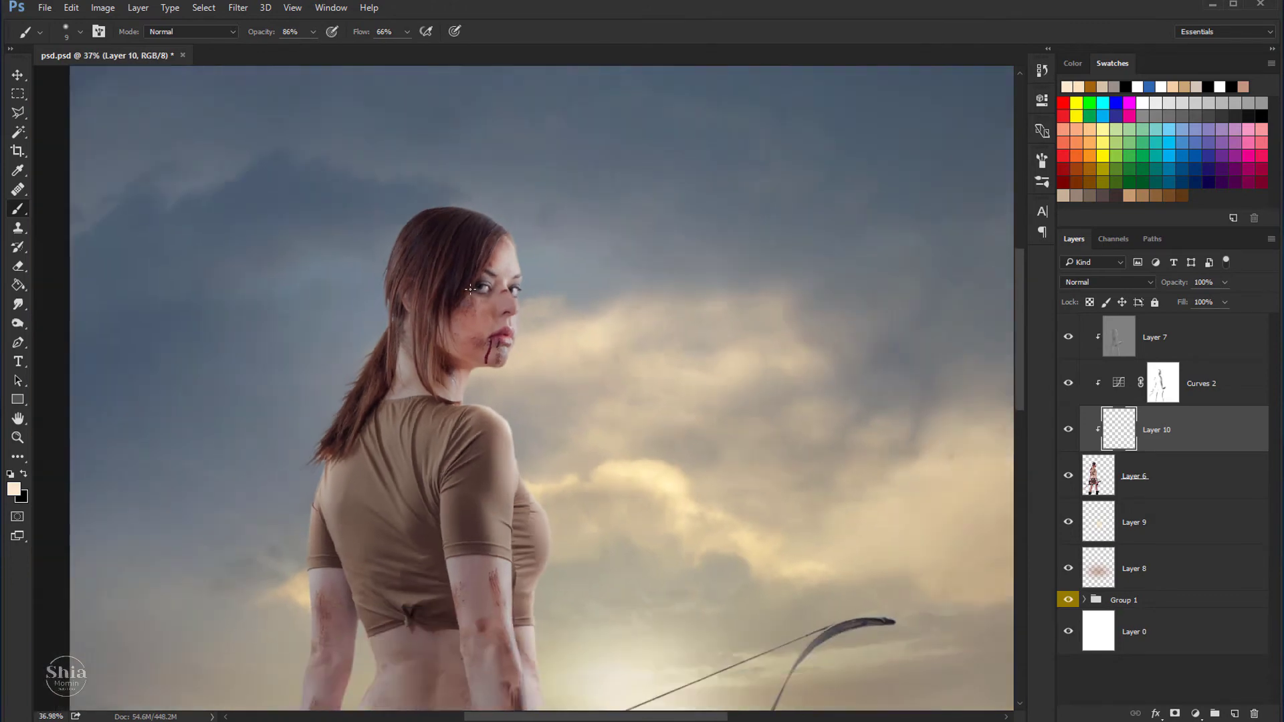
pyautogui.scroll(-3, 471, 294)
pyautogui.scroll(-2, 471, 291)
pyautogui.scroll(-1, 470, 288)
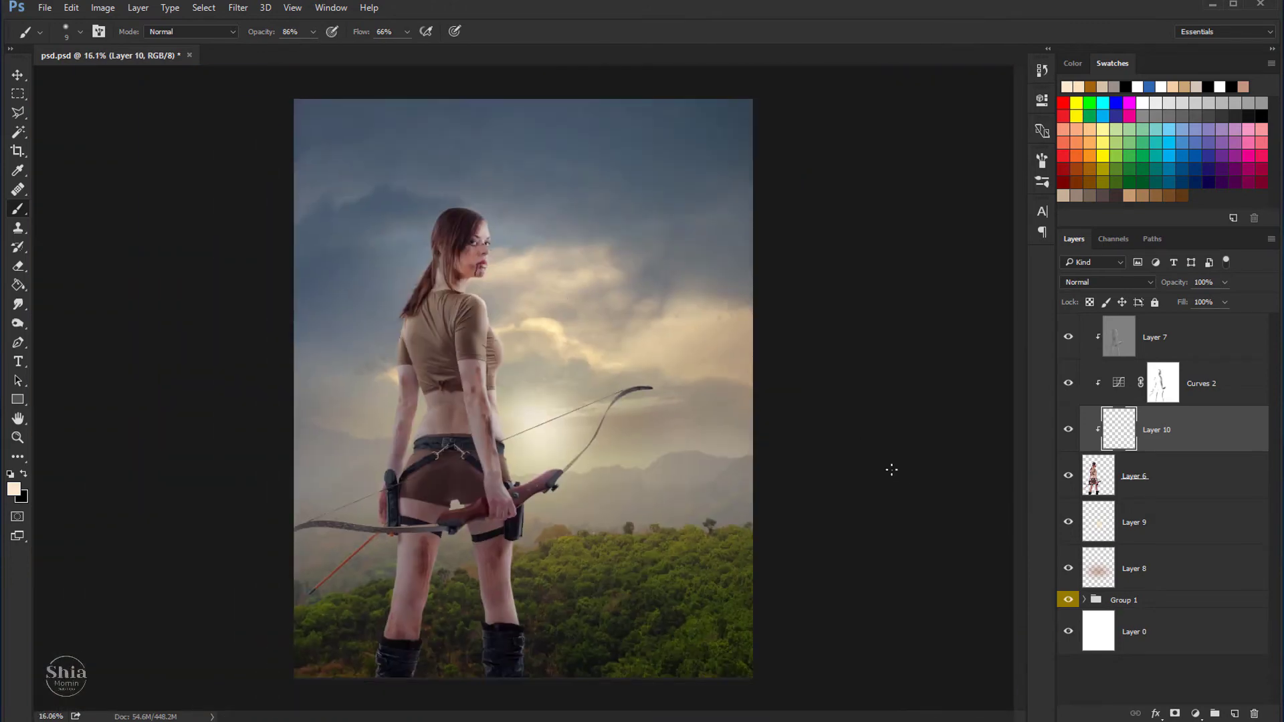
# Step: Toggle Layer 10's visibility to compare the painted marks on the archer
pyautogui.click(1064, 434)
pyautogui.scroll(2, 534, 326)
pyautogui.scroll(2, 512, 302)
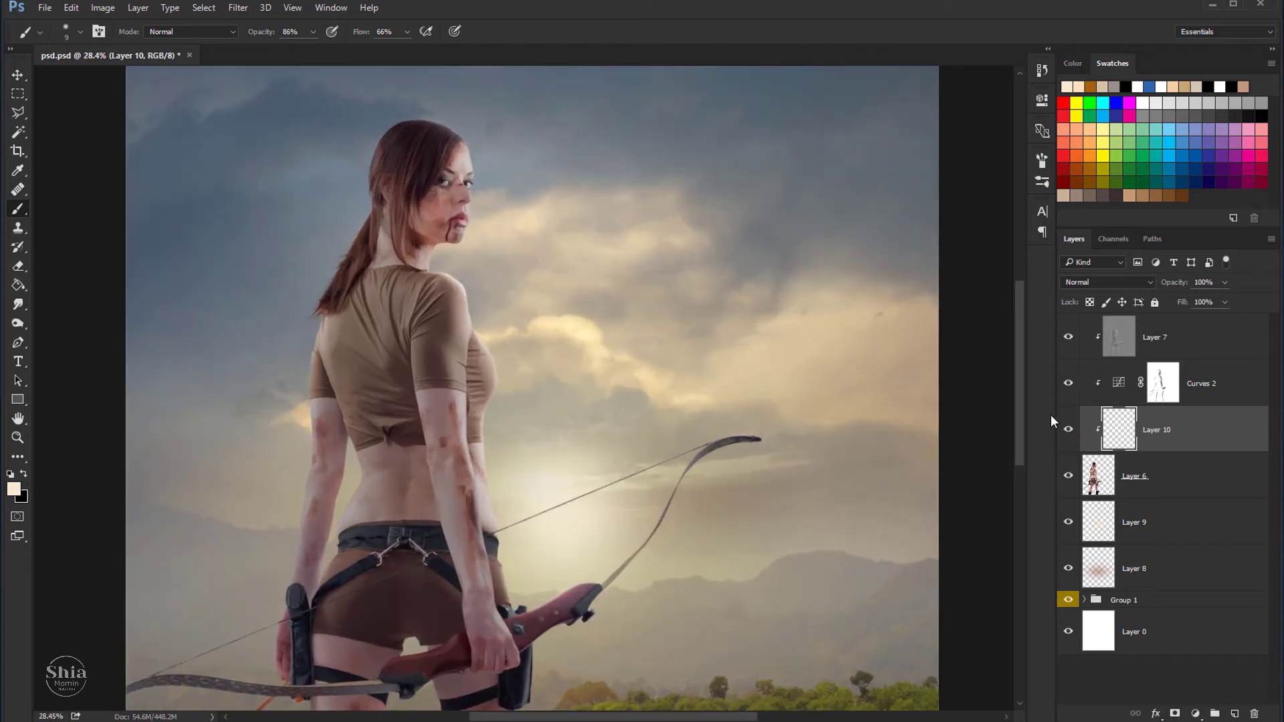
pyautogui.scroll(-1, 508, 282)
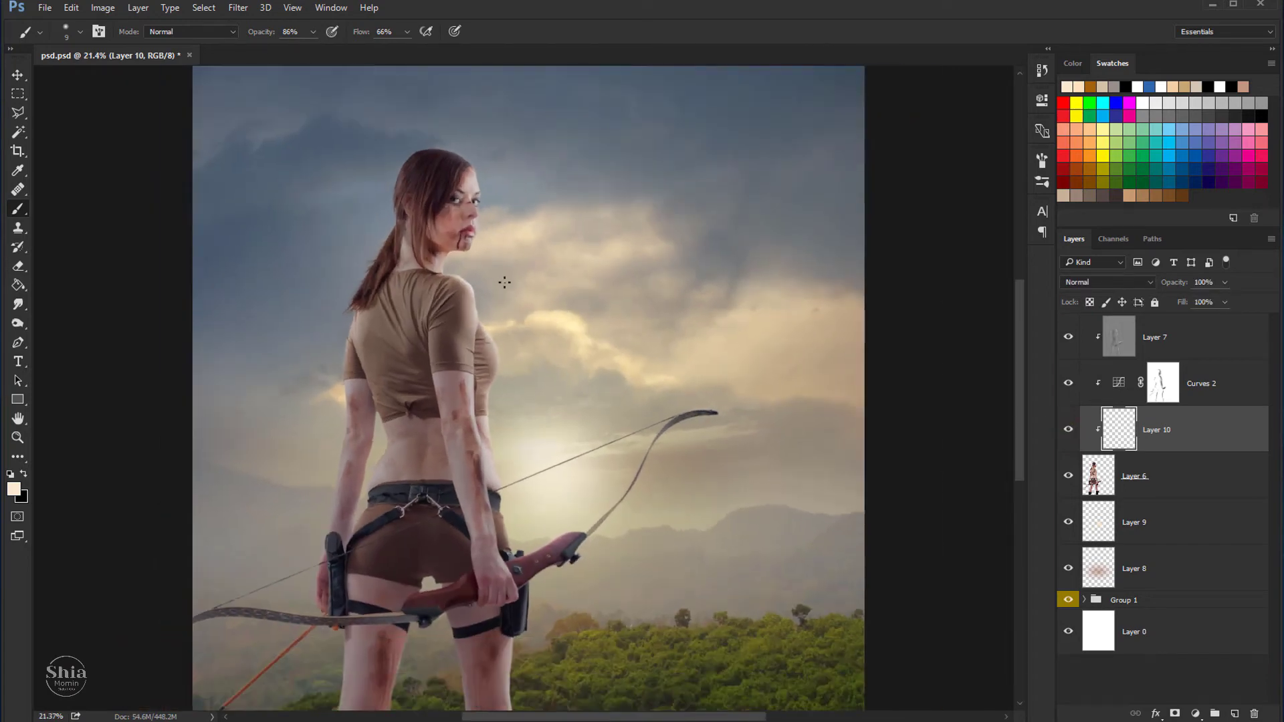
pyautogui.scroll(-1, 506, 281)
pyautogui.scroll(-1, 373, 232)
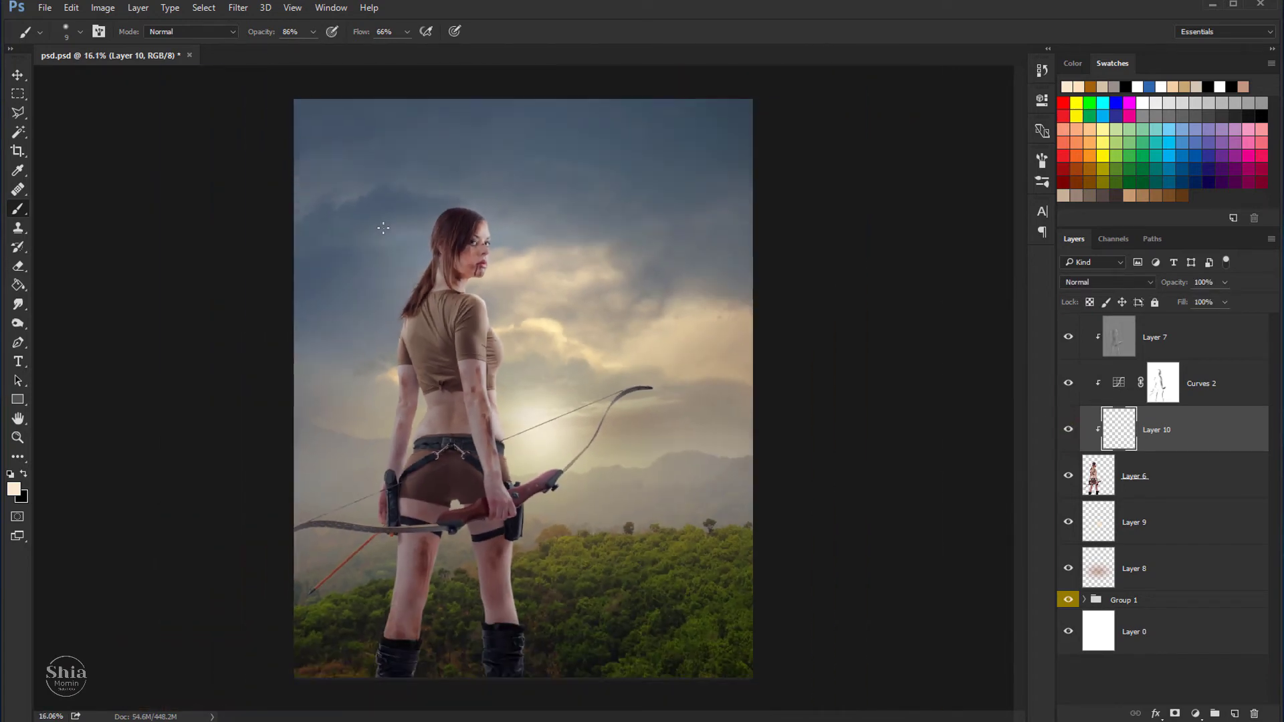
pyautogui.click(20, 78)
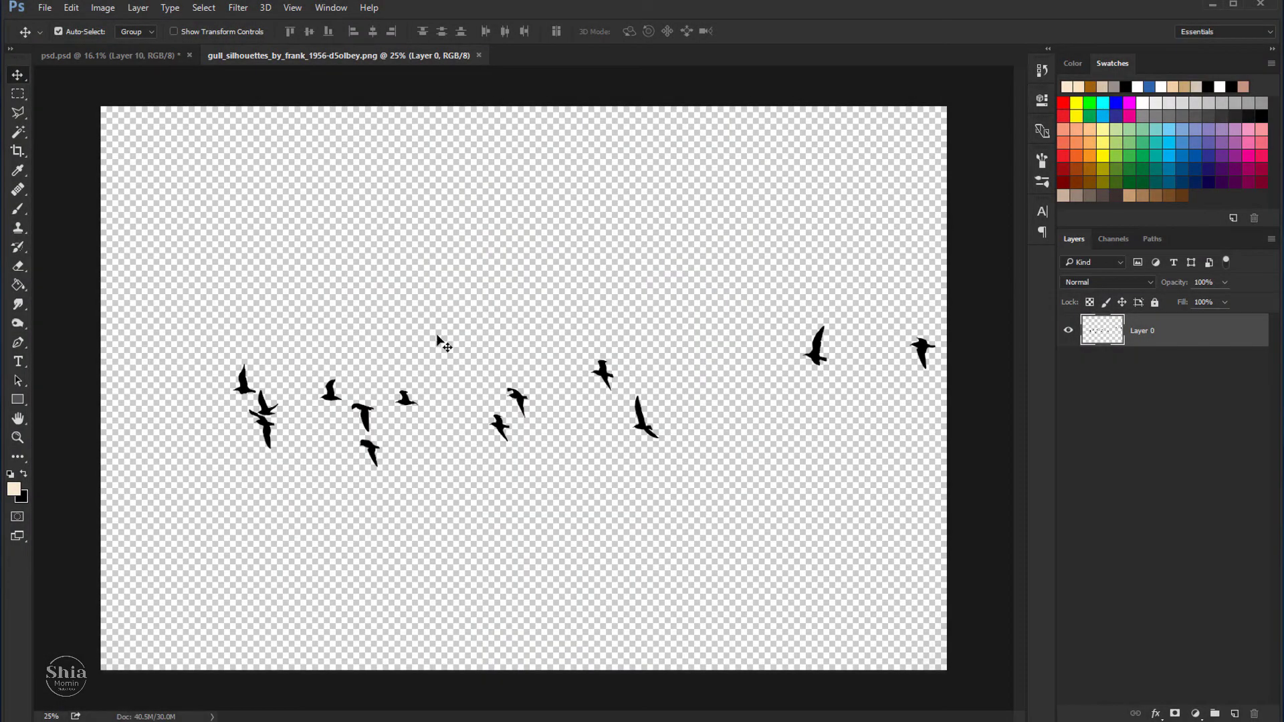
# Step: Drag the gull silhouettes image into the poster above Layer 7
pyautogui.scroll(-1, 438, 339)
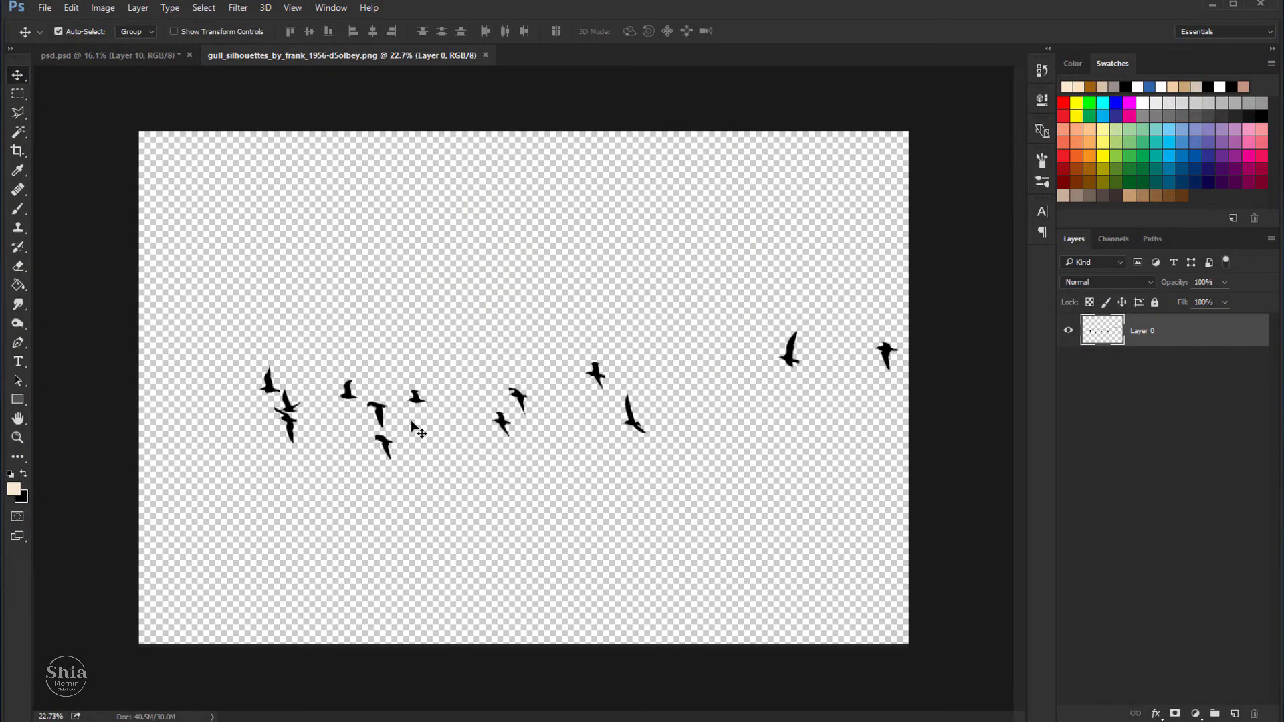
pyautogui.moveTo(423, 413); pyautogui.dragTo(224, 107)
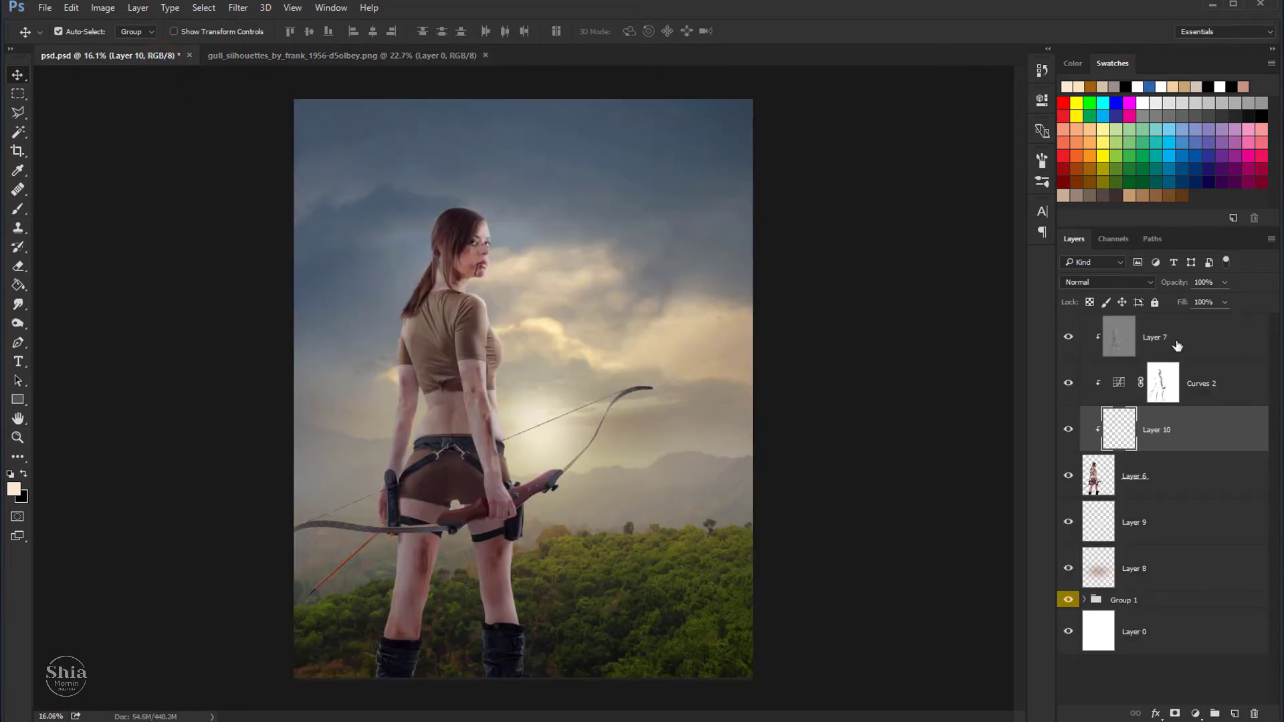
pyautogui.click(1171, 340)
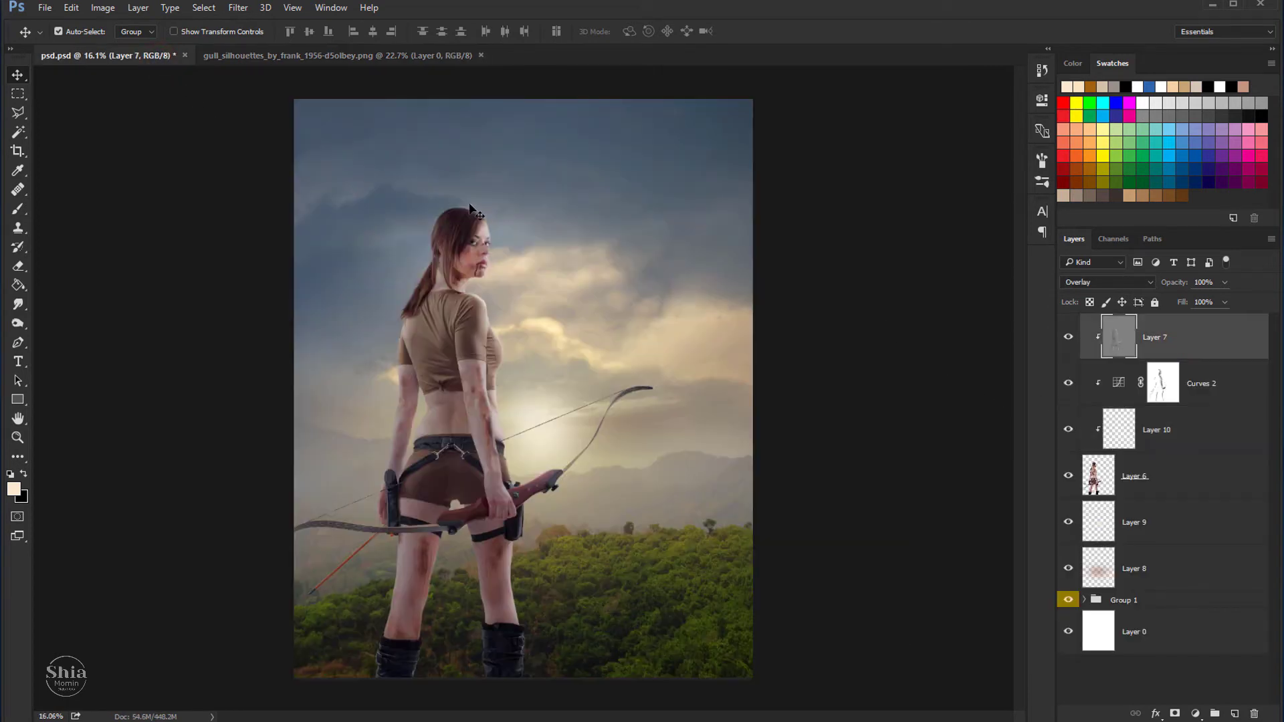
pyautogui.click(336, 60)
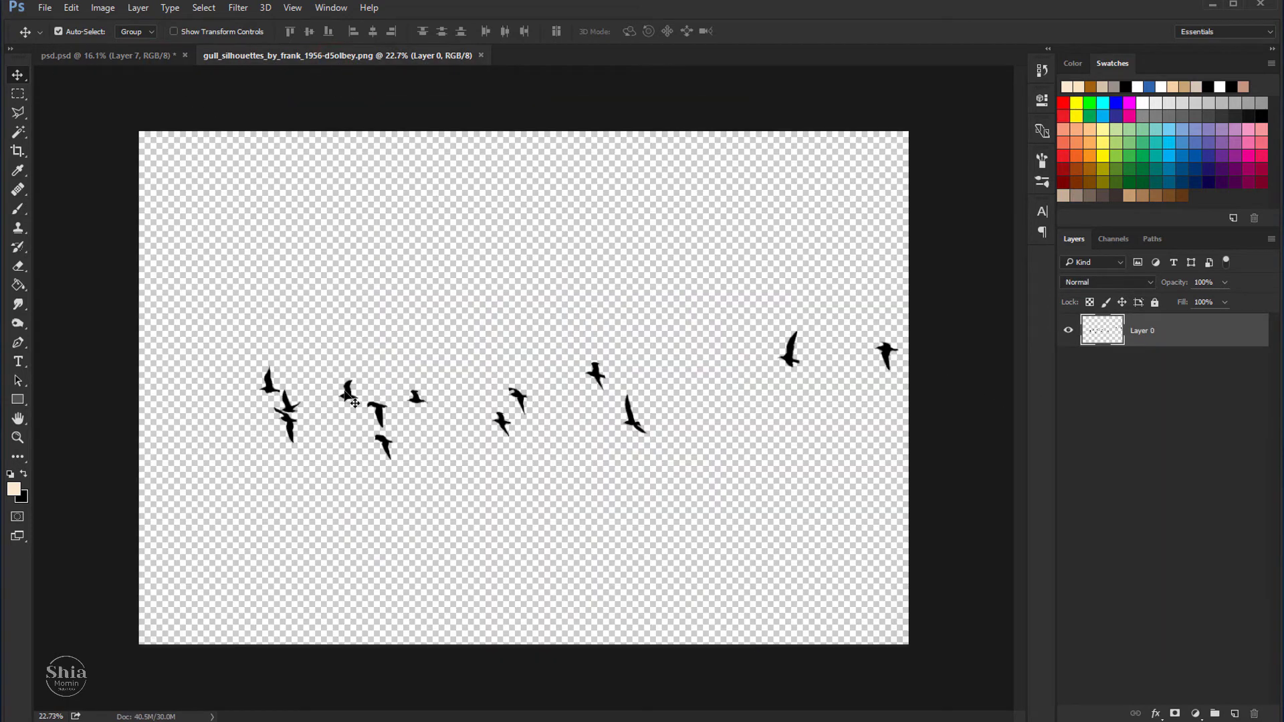
pyautogui.moveTo(354, 403)
pyautogui.mouseDown()
pyautogui.moveTo(147, 60)
pyautogui.moveTo(396, 187)
pyautogui.mouseUp()
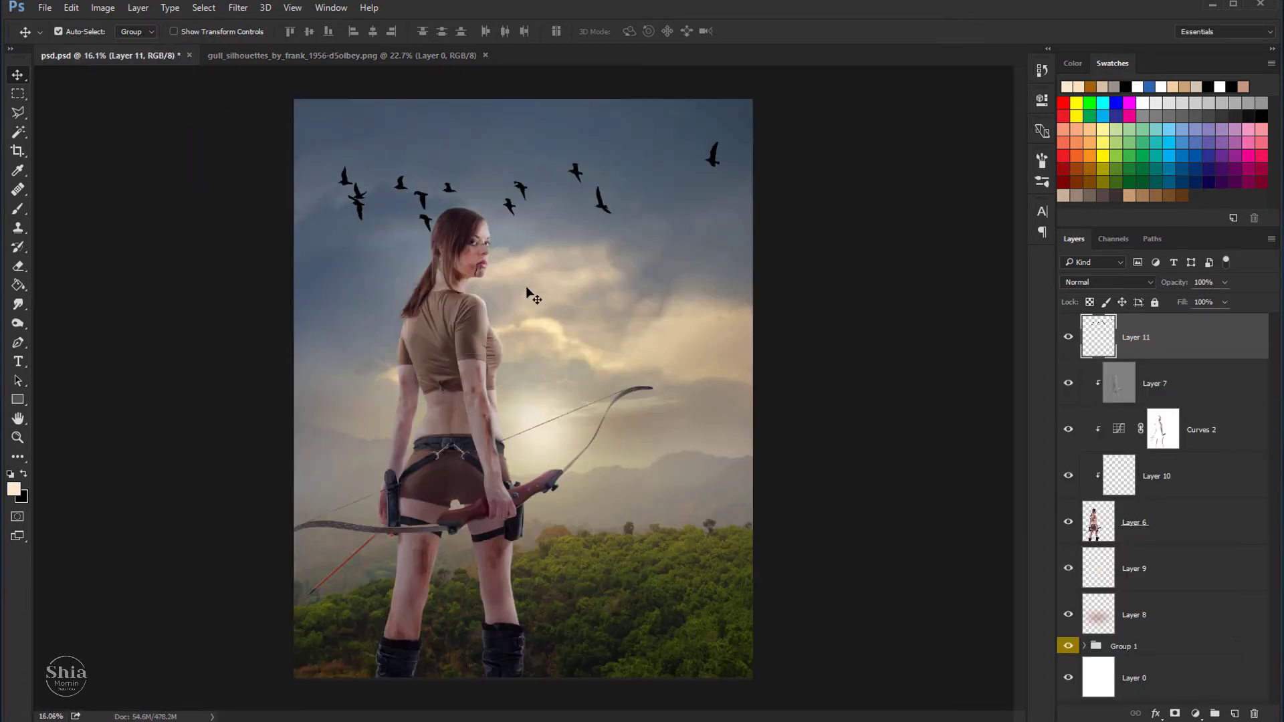
pyautogui.scroll(-1, 533, 297)
# Step: Shrink the flock to about 39% and move it higher into the sky
pyautogui.hotkey('ctrl', 't')
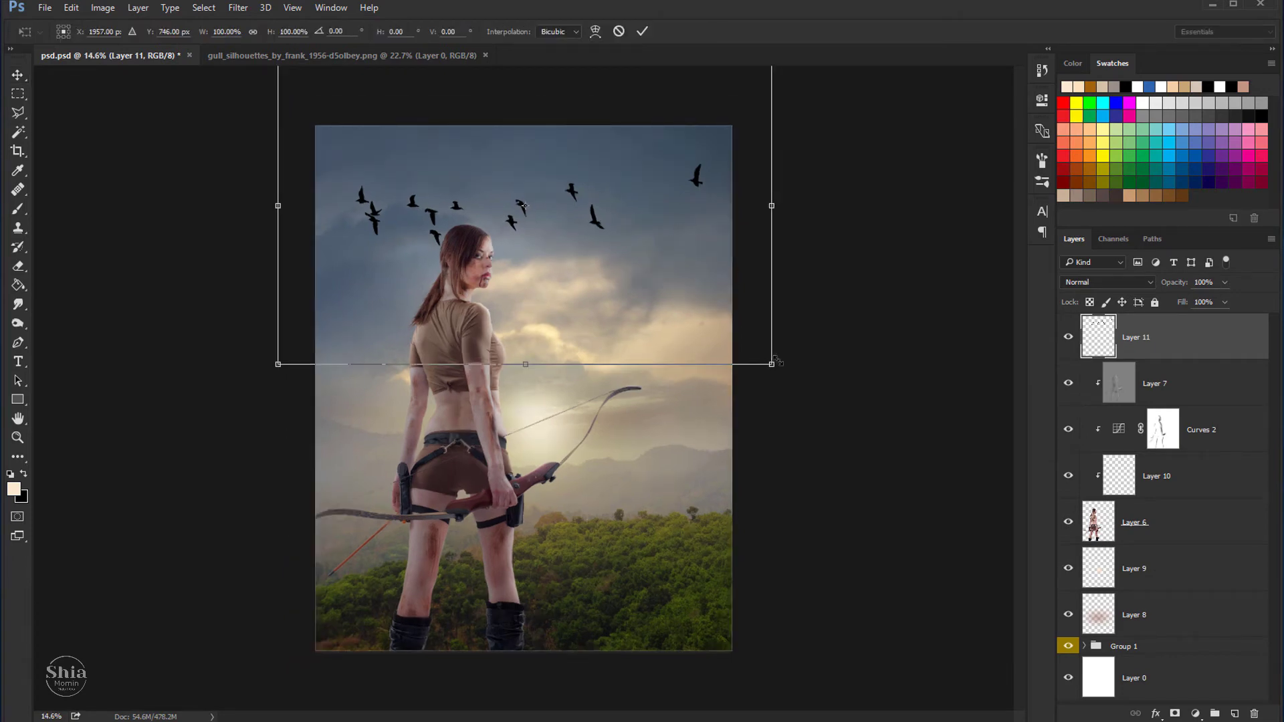
pyautogui.moveTo(771, 364); pyautogui.dragTo(621, 266)
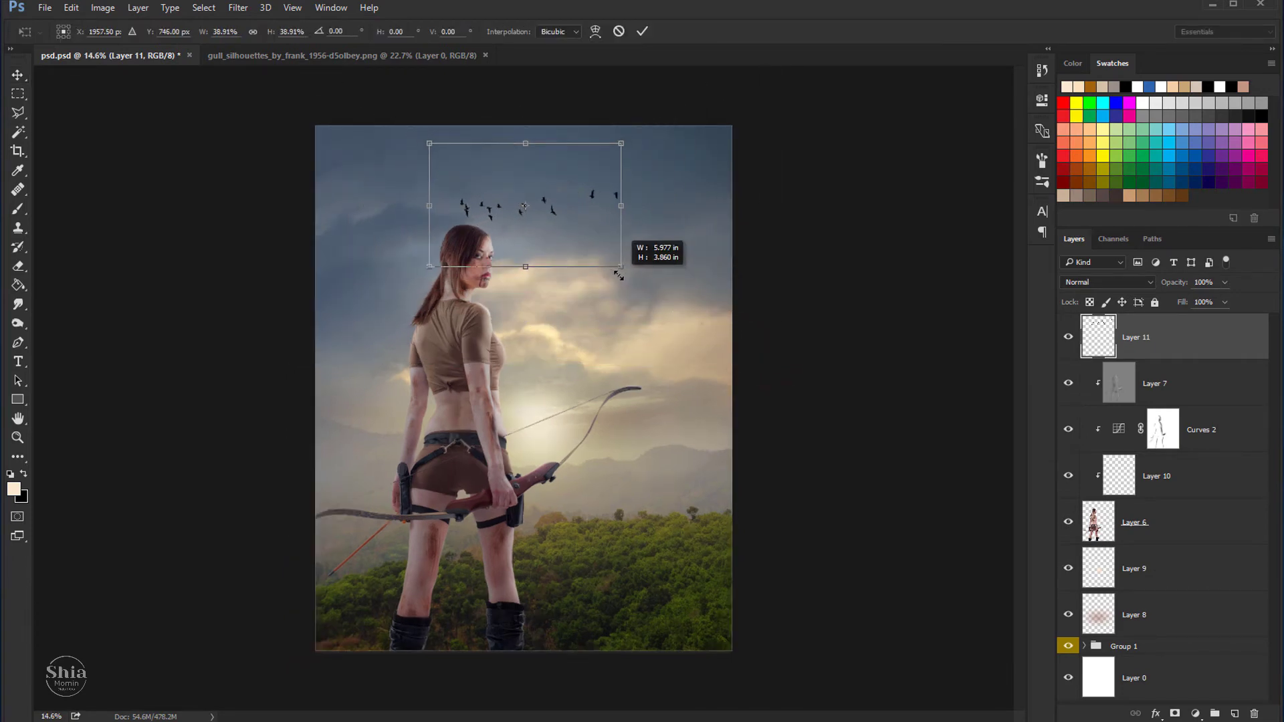
pyautogui.moveTo(560, 237); pyautogui.dragTo(552, 210)
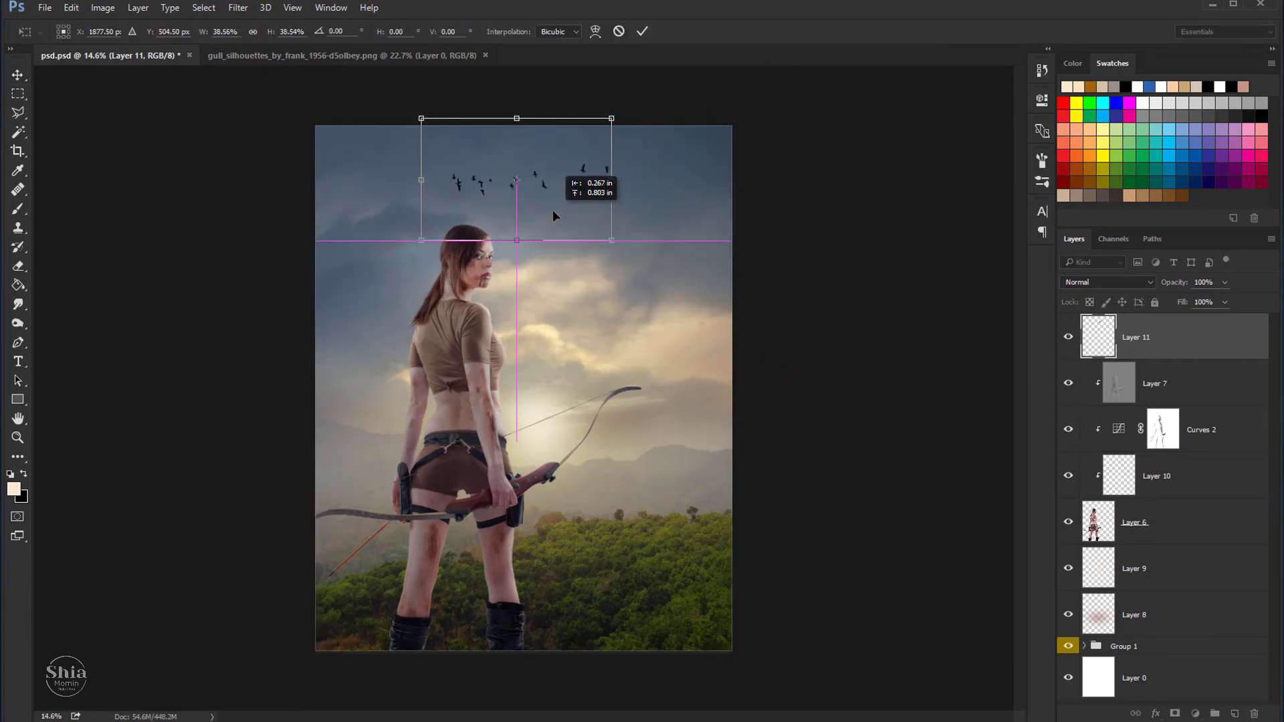
pyautogui.click(642, 31)
pyautogui.scroll(1, 851, 250)
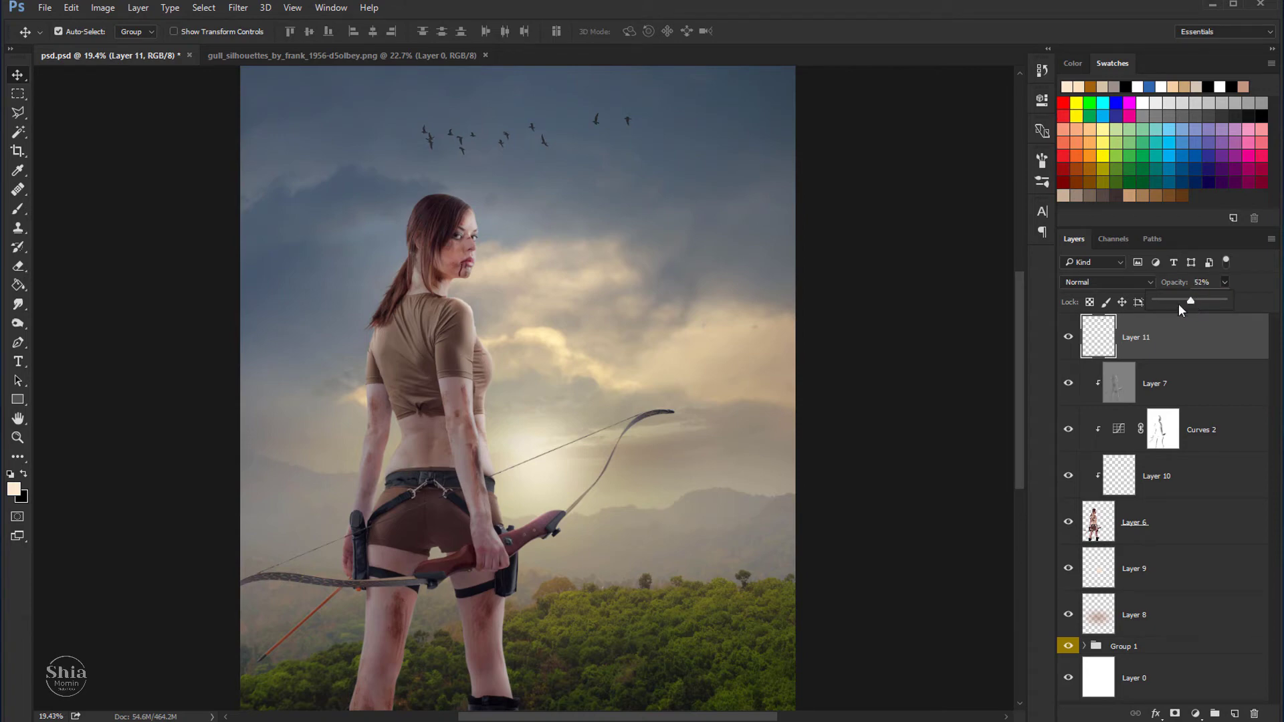
pyautogui.scroll(-1, 750, 353)
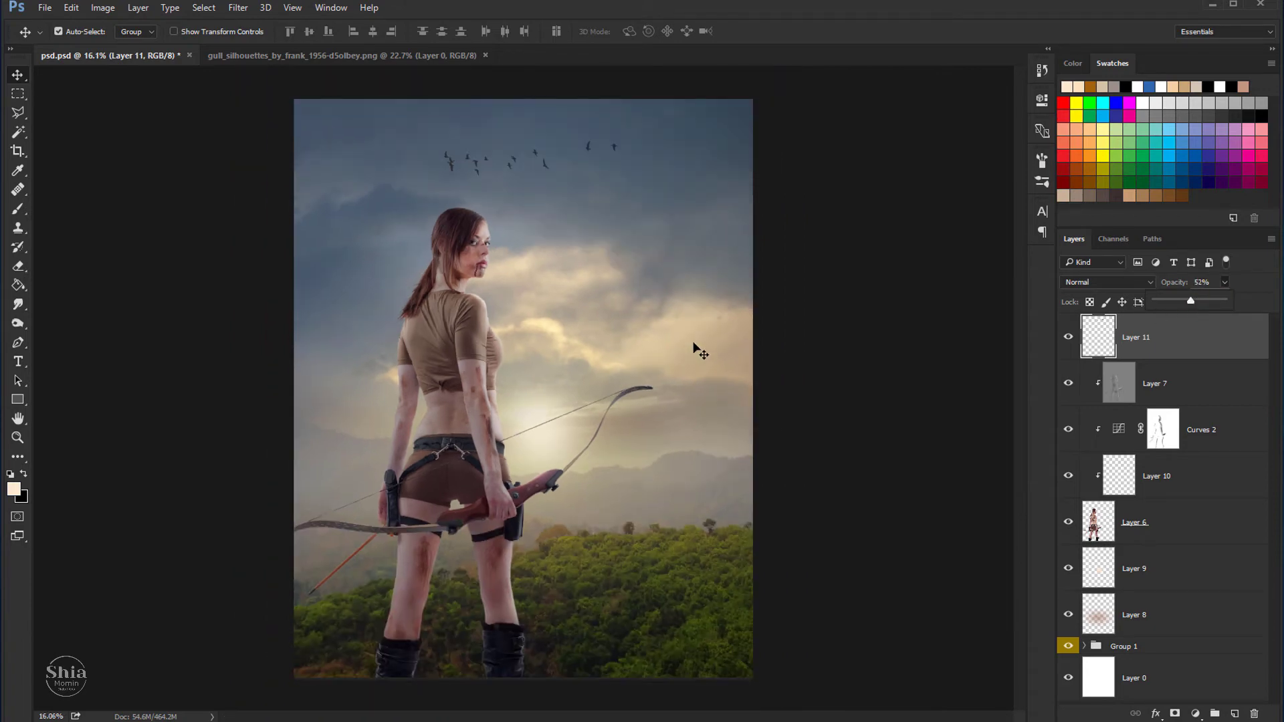
# Step: Close the gull silhouettes image
pyautogui.click(244, 65)
pyautogui.click(485, 55)
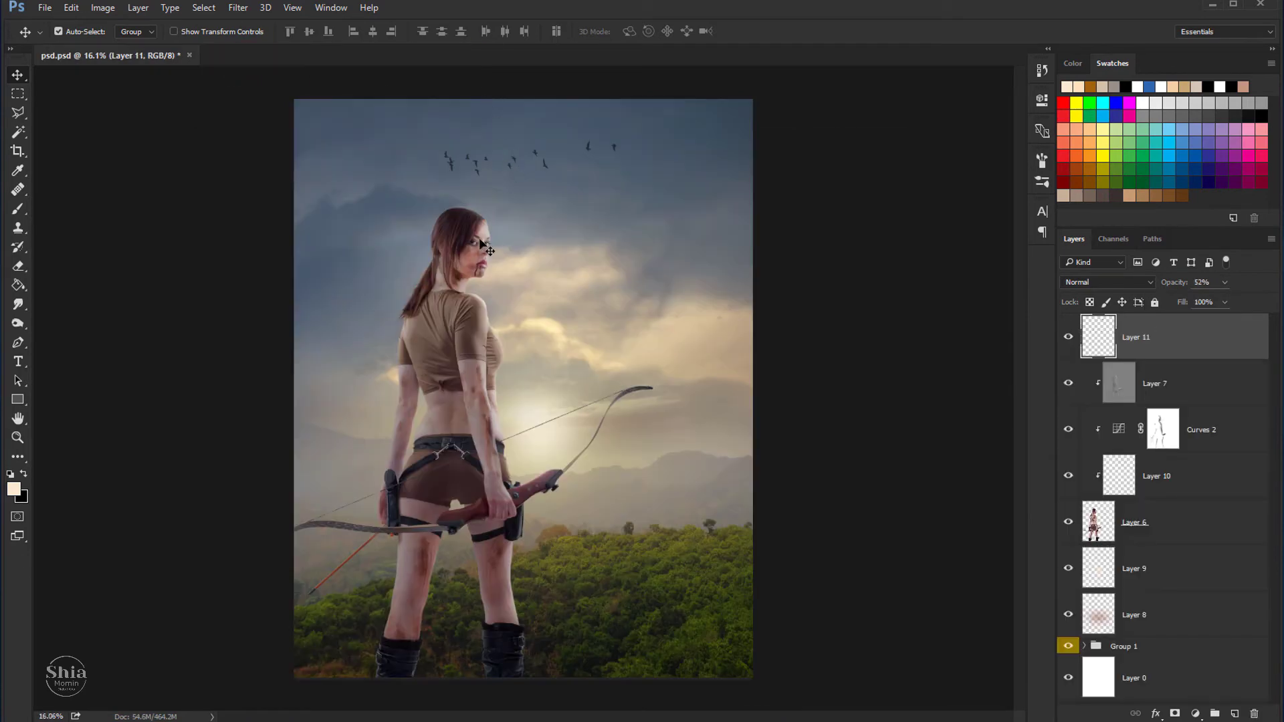
pyautogui.scroll(-1, 549, 276)
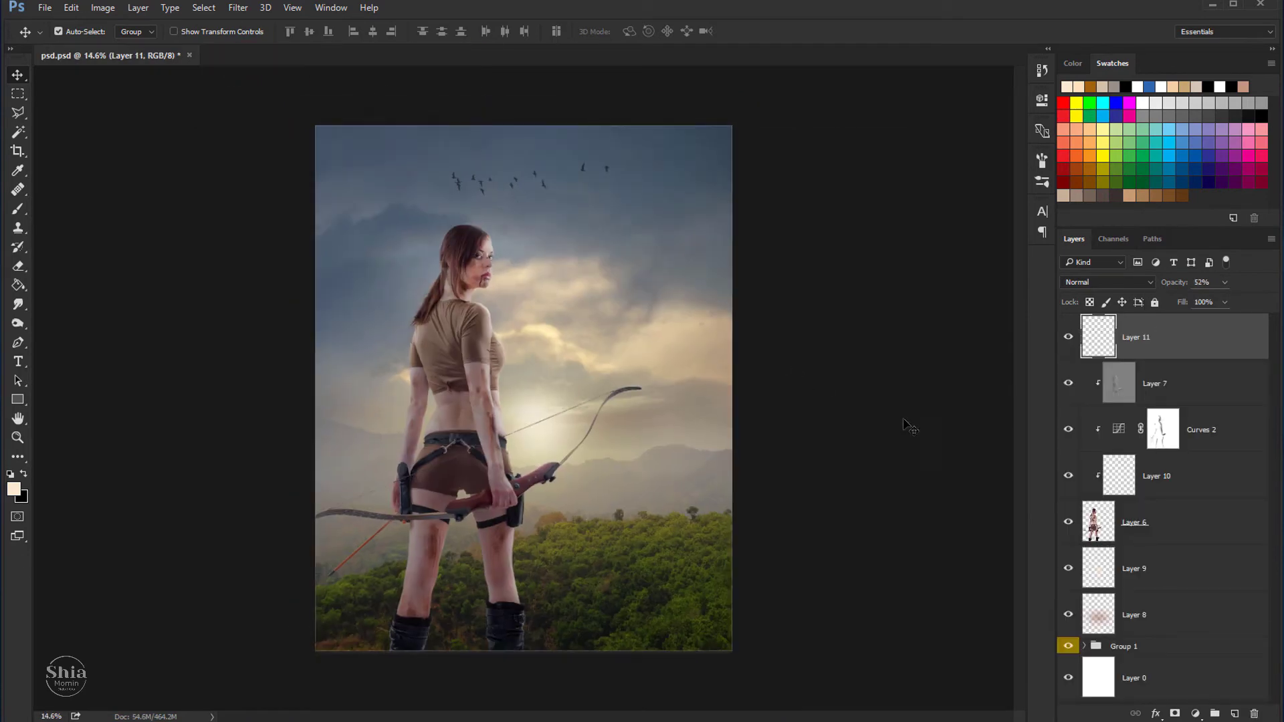
# Step: Add a Cyan Photo Filter adjustment layer with density lowered to about 13%
pyautogui.click(1194, 716)
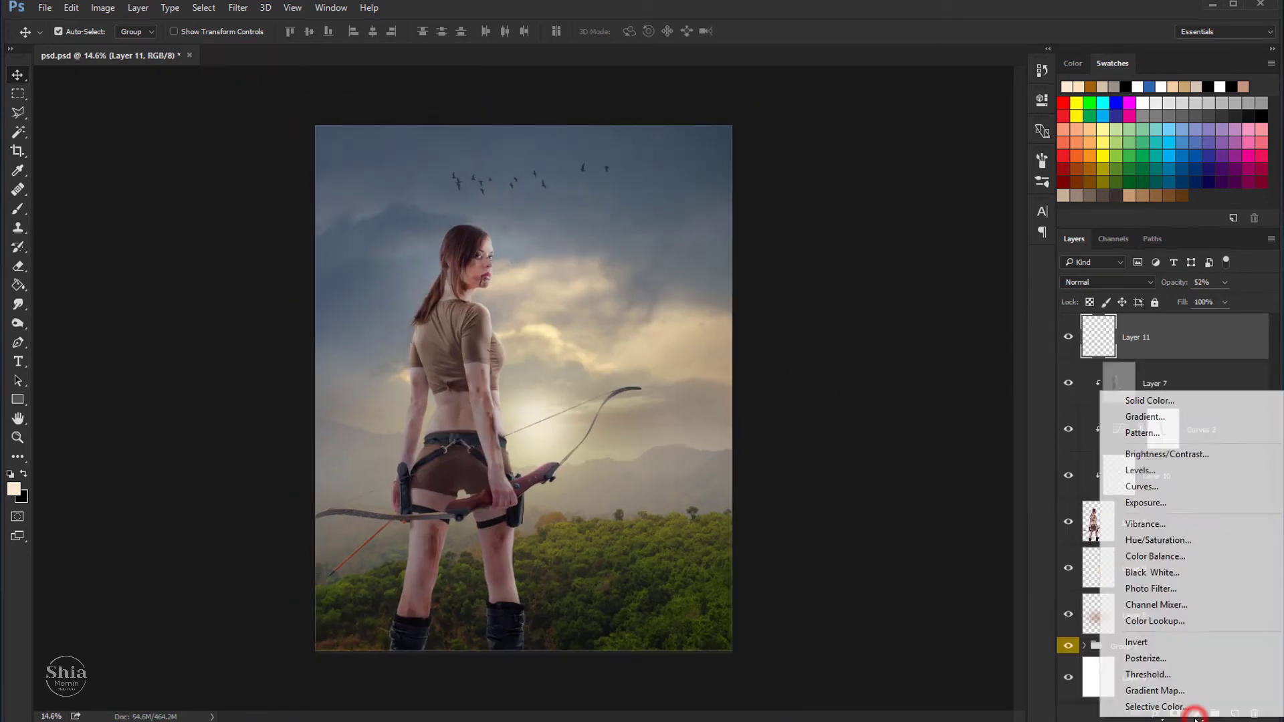
pyautogui.click(1147, 588)
pyautogui.click(869, 143)
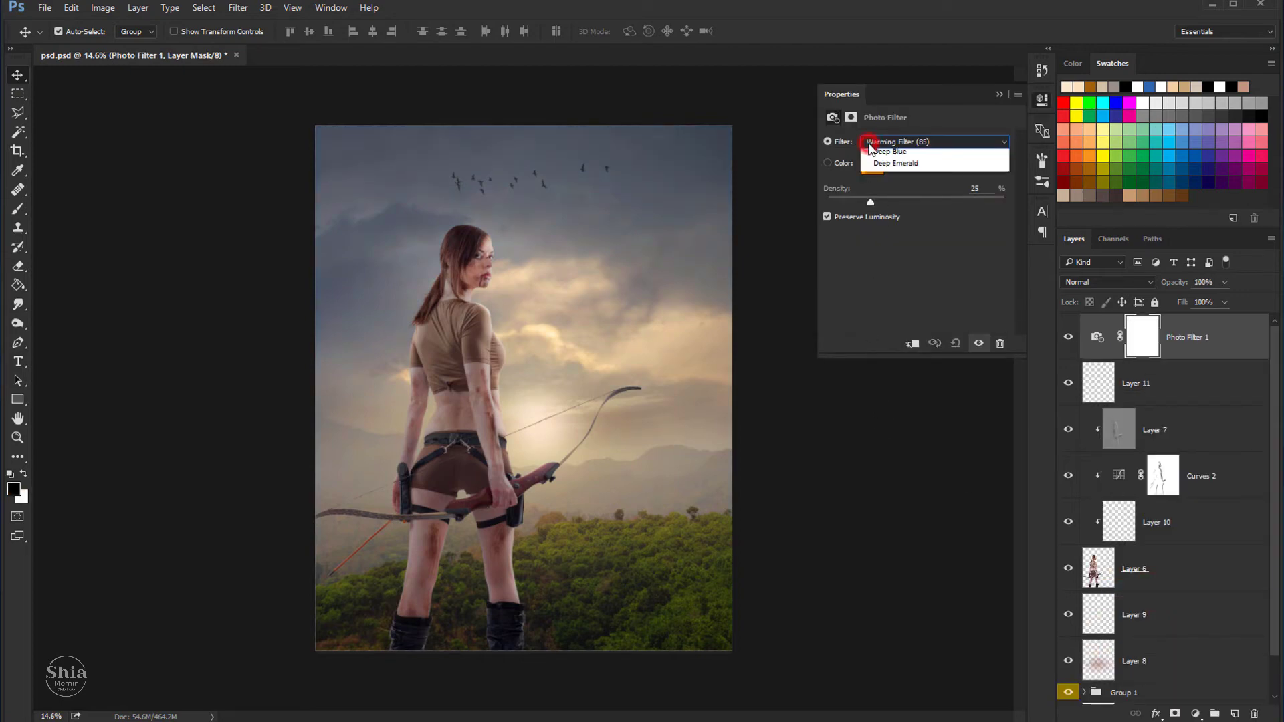
pyautogui.click(876, 275)
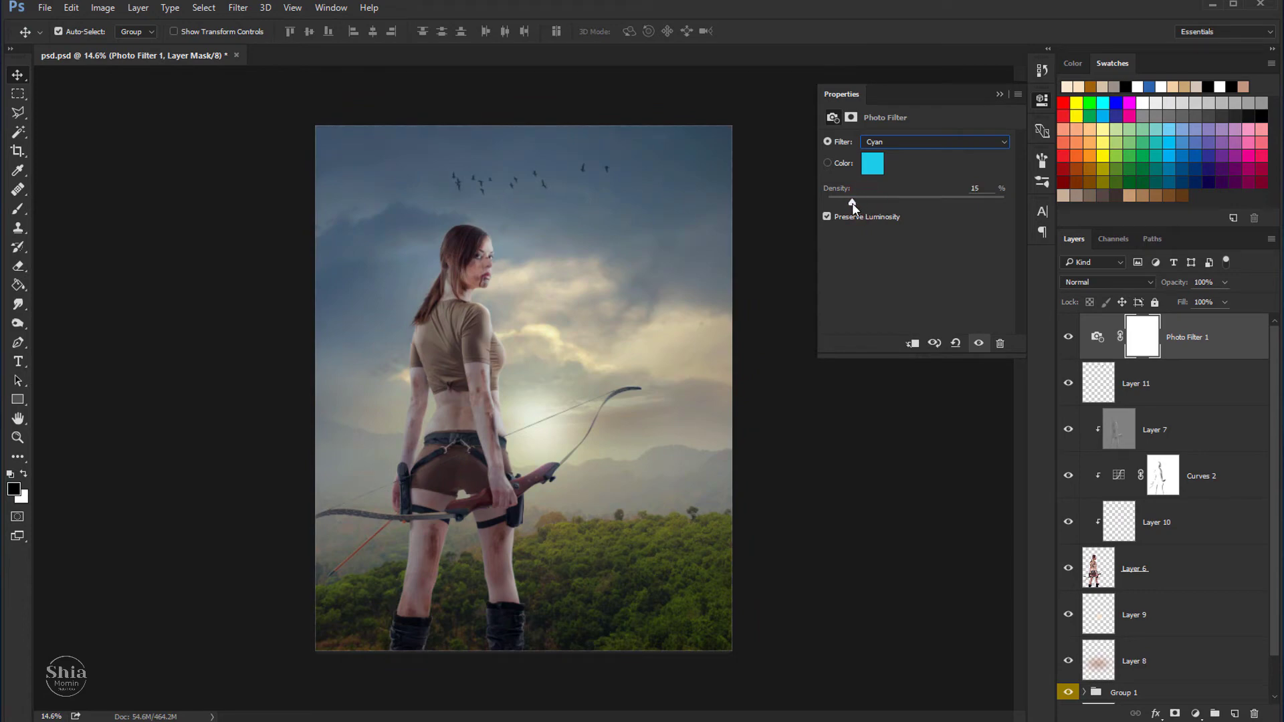
pyautogui.click(997, 95)
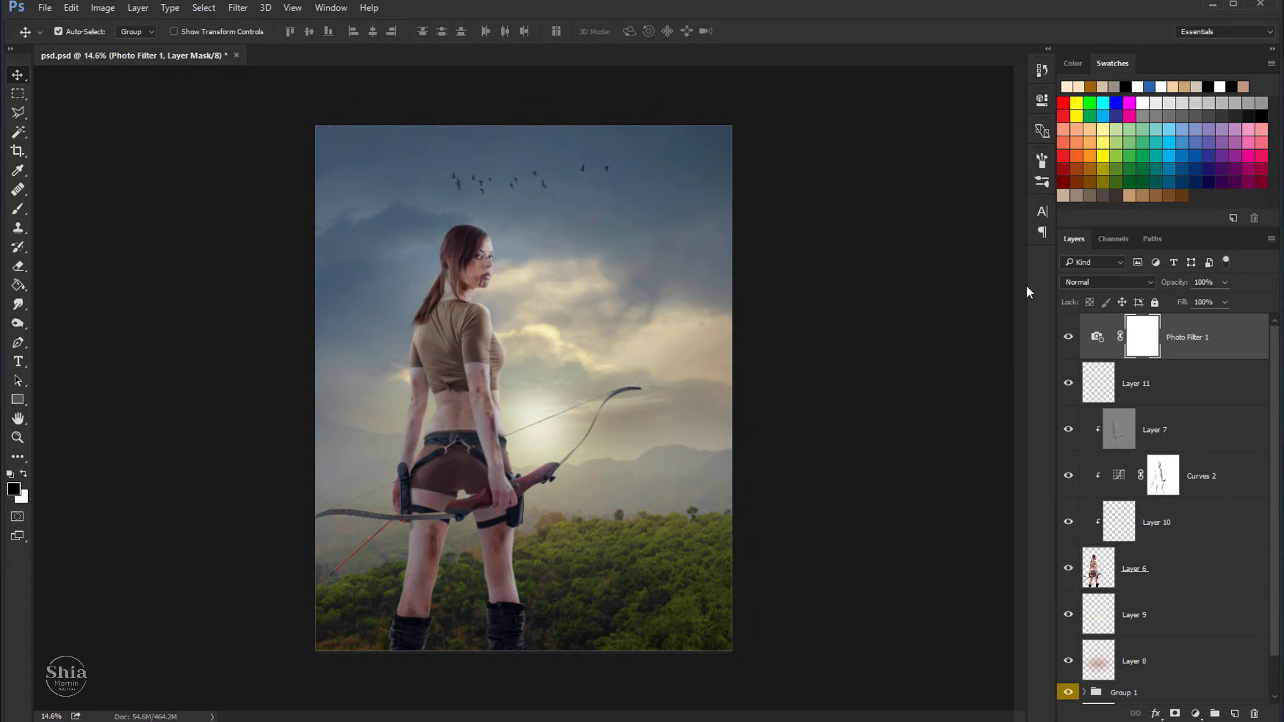
pyautogui.doubleClick(1084, 340)
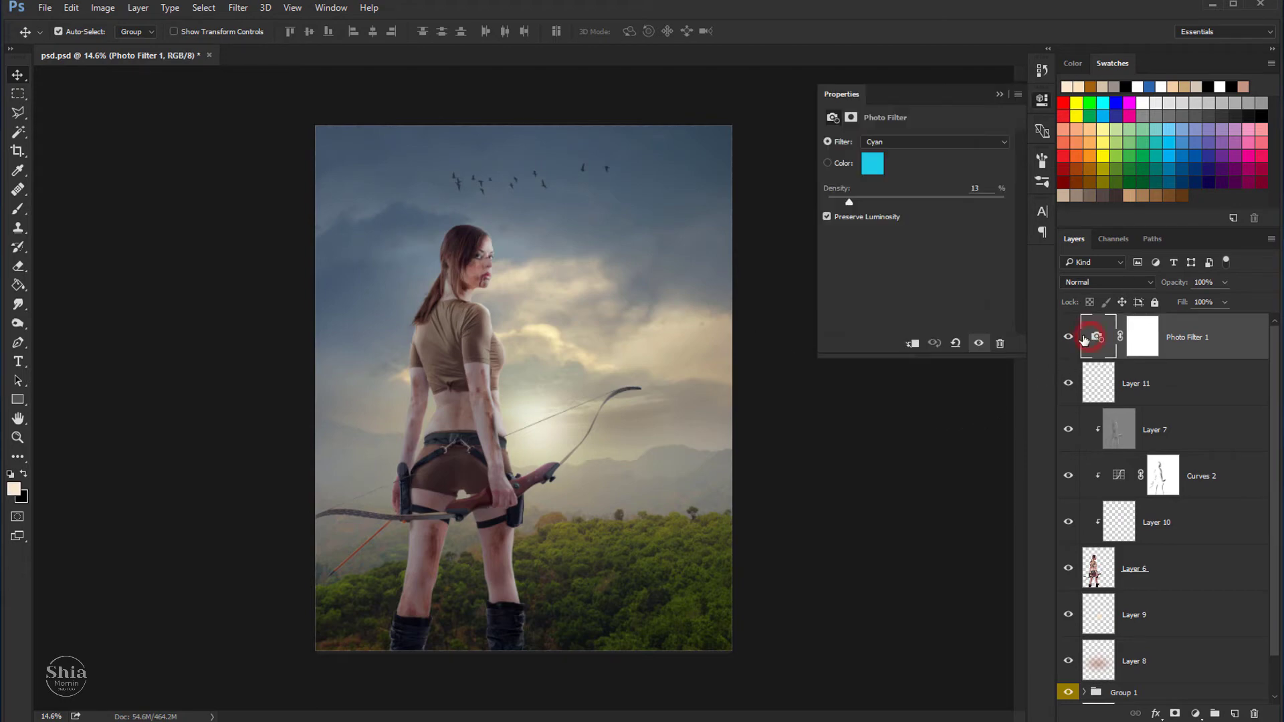
pyautogui.moveTo(848, 203); pyautogui.dragTo(843, 203)
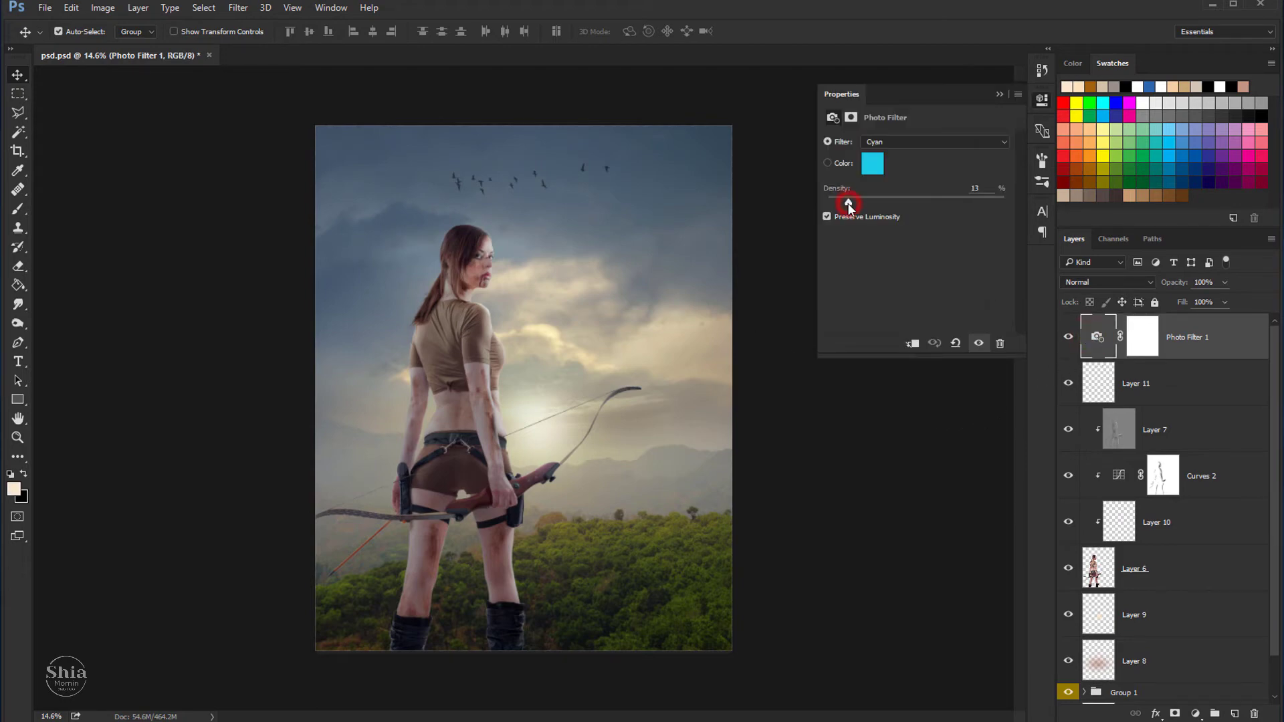
pyautogui.click(1000, 95)
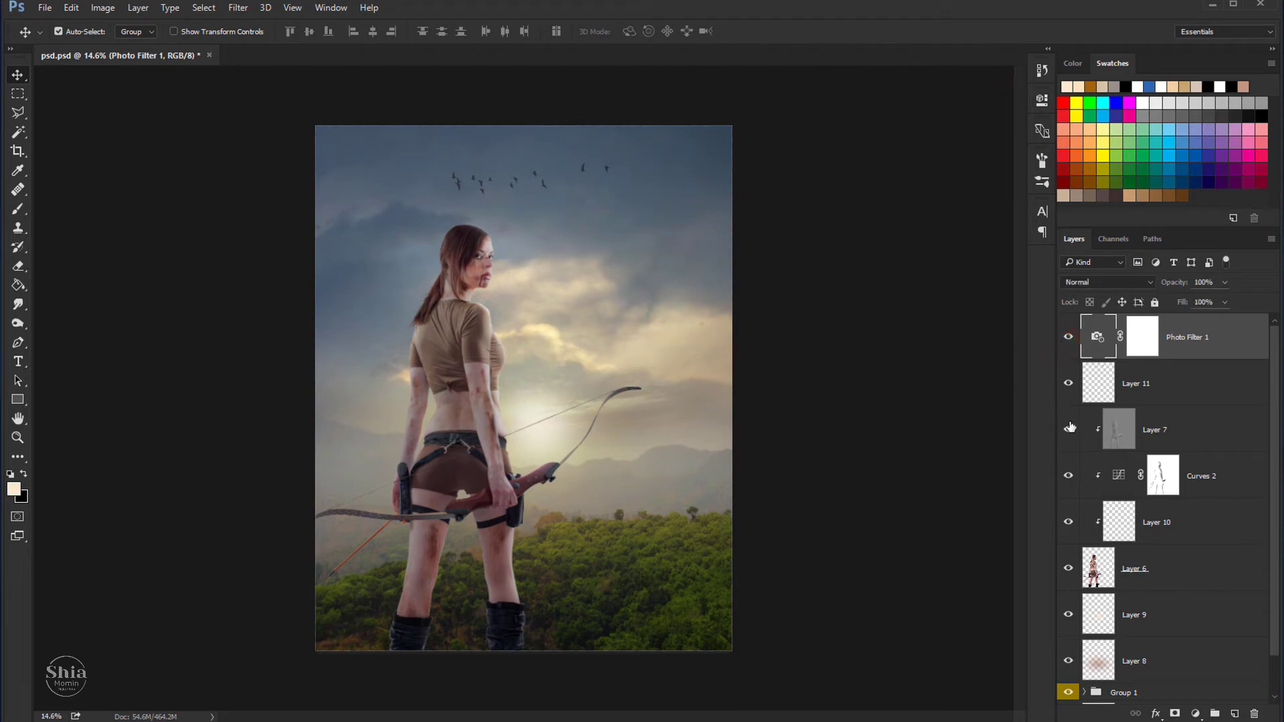
pyautogui.click(1189, 714)
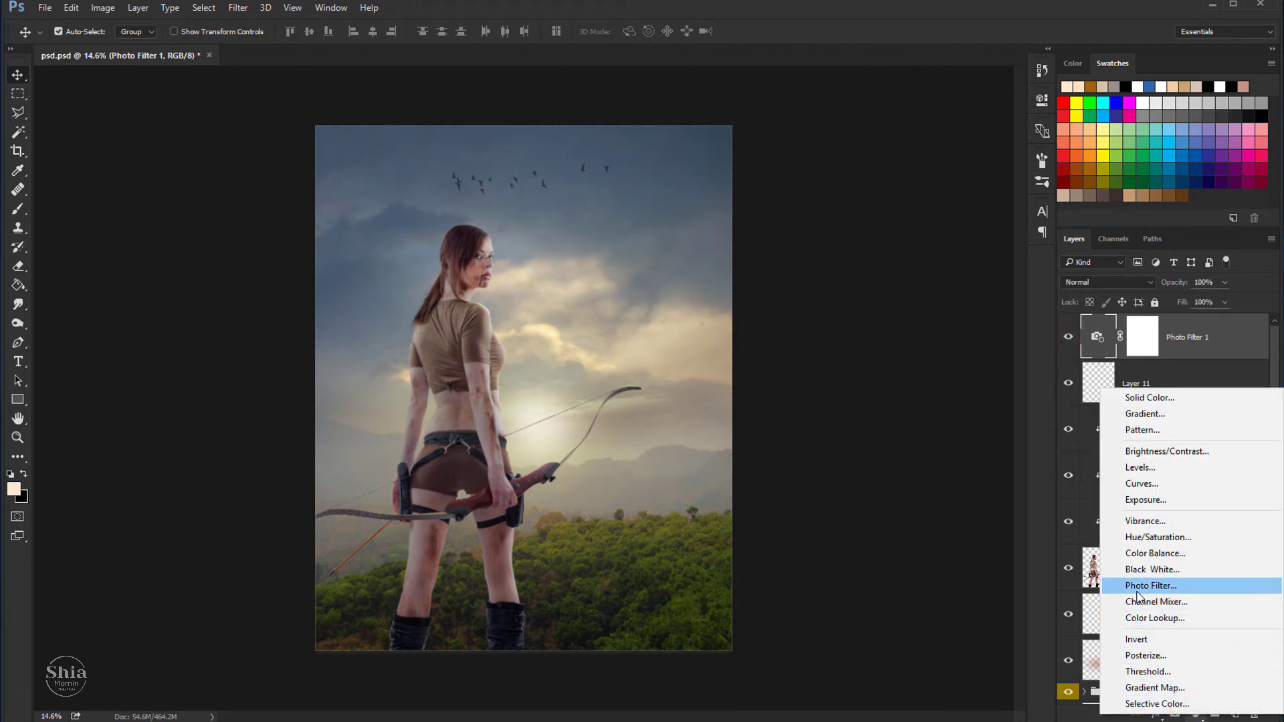
# Step: Add a Color Balance layer shifting midtones +2 toward red and +2 toward blue
pyautogui.click(1115, 561)
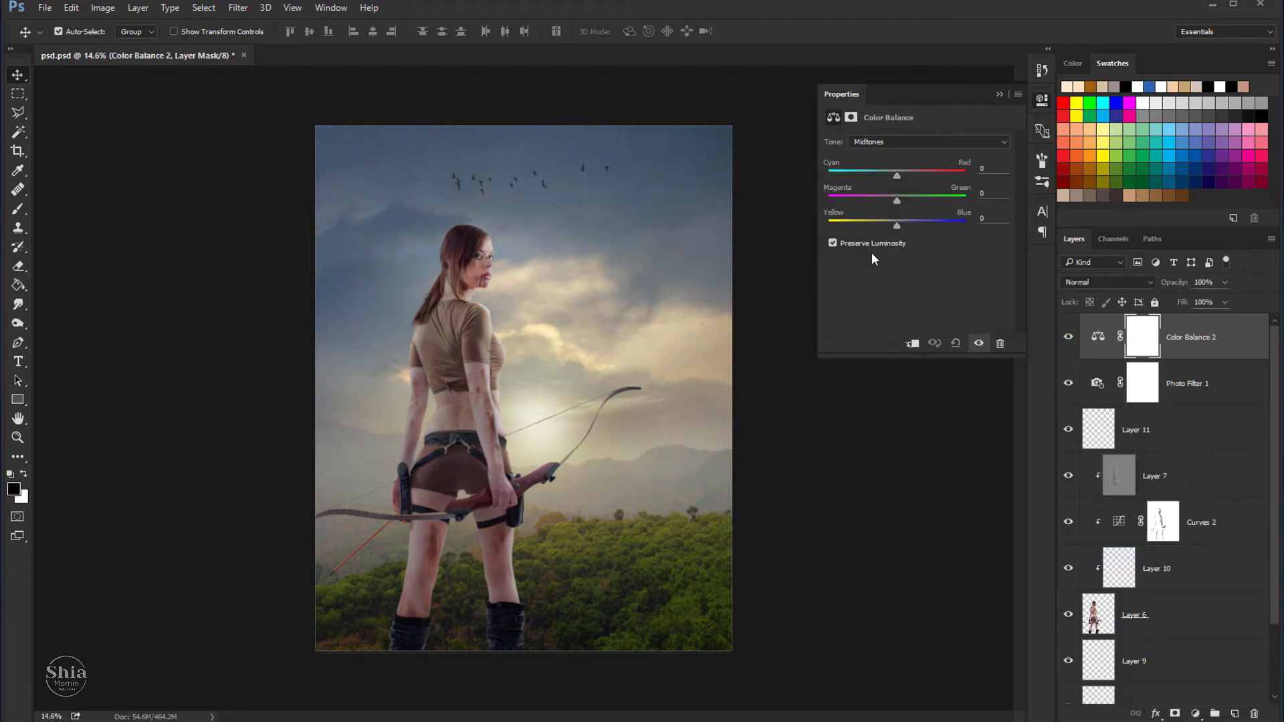
pyautogui.moveTo(896, 175); pyautogui.dragTo(895, 175)
pyautogui.moveTo(896, 222); pyautogui.dragTo(897, 223)
pyautogui.click(999, 94)
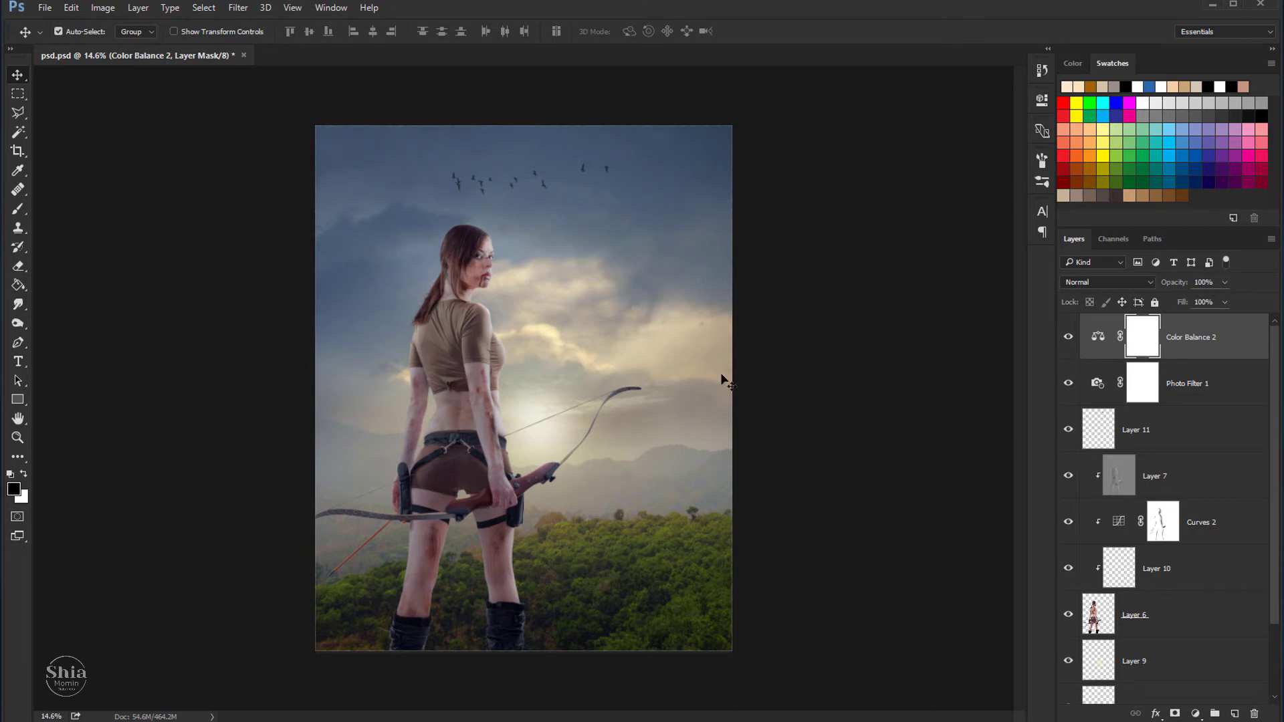
pyautogui.click(1194, 713)
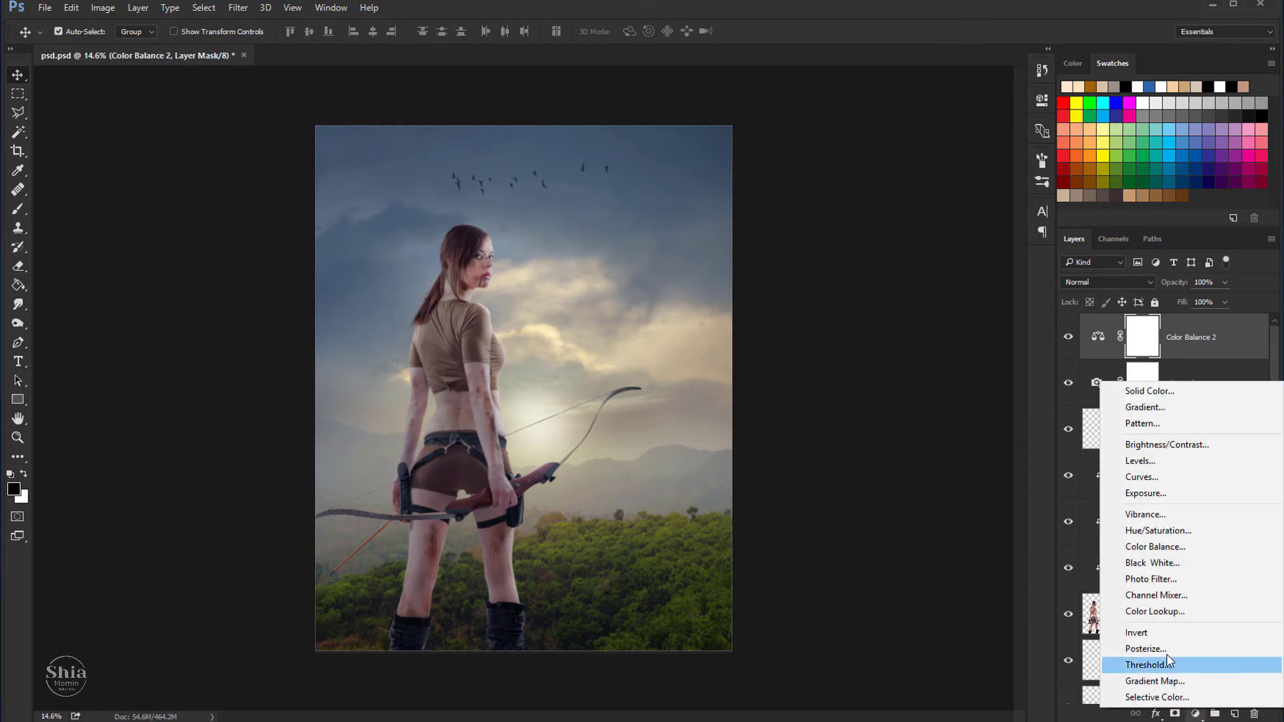
# Step: Add an Abstract Turquoise-Sepia Color Lookup layer at 41% opacity
pyautogui.click(1147, 612)
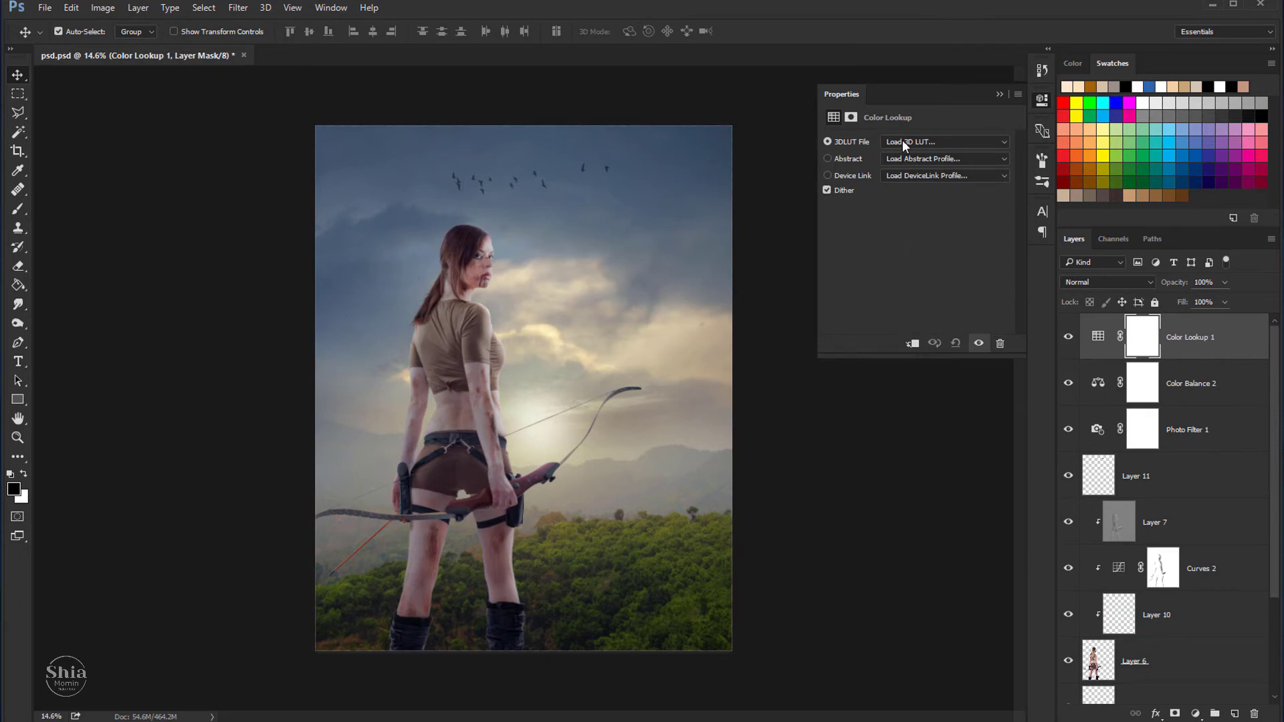
pyautogui.click(901, 158)
pyautogui.click(909, 315)
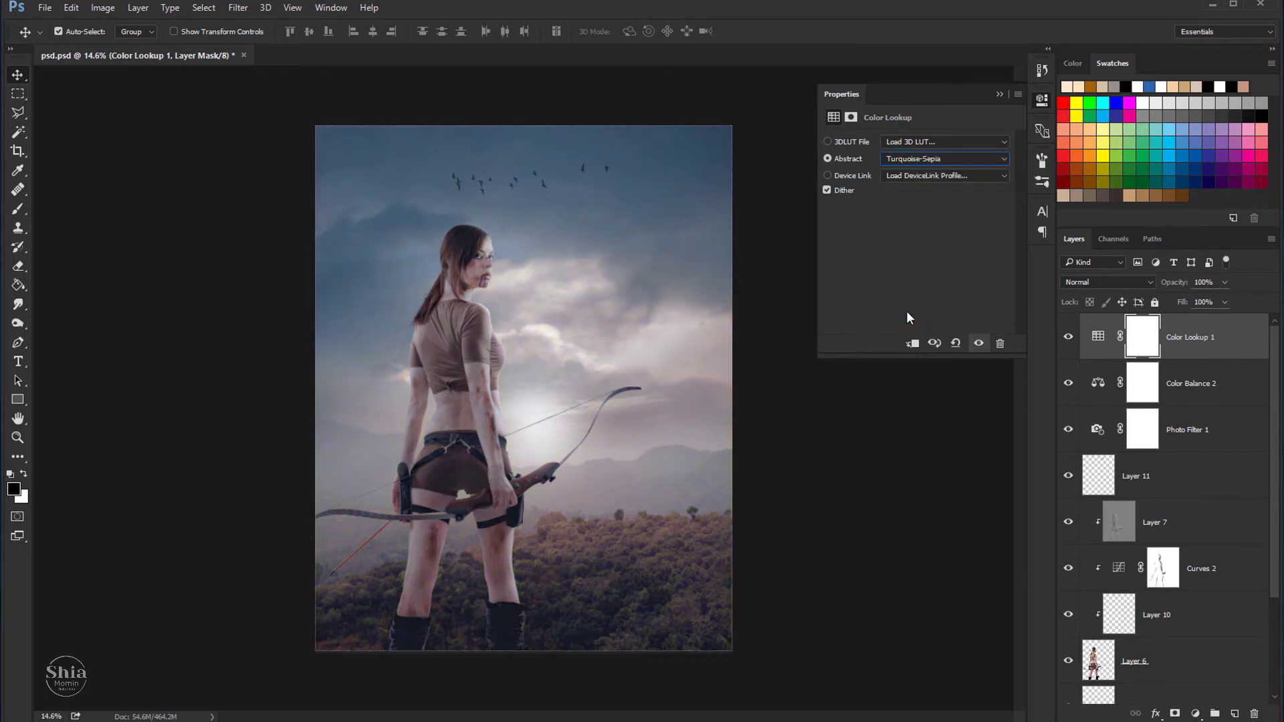
pyautogui.click(997, 95)
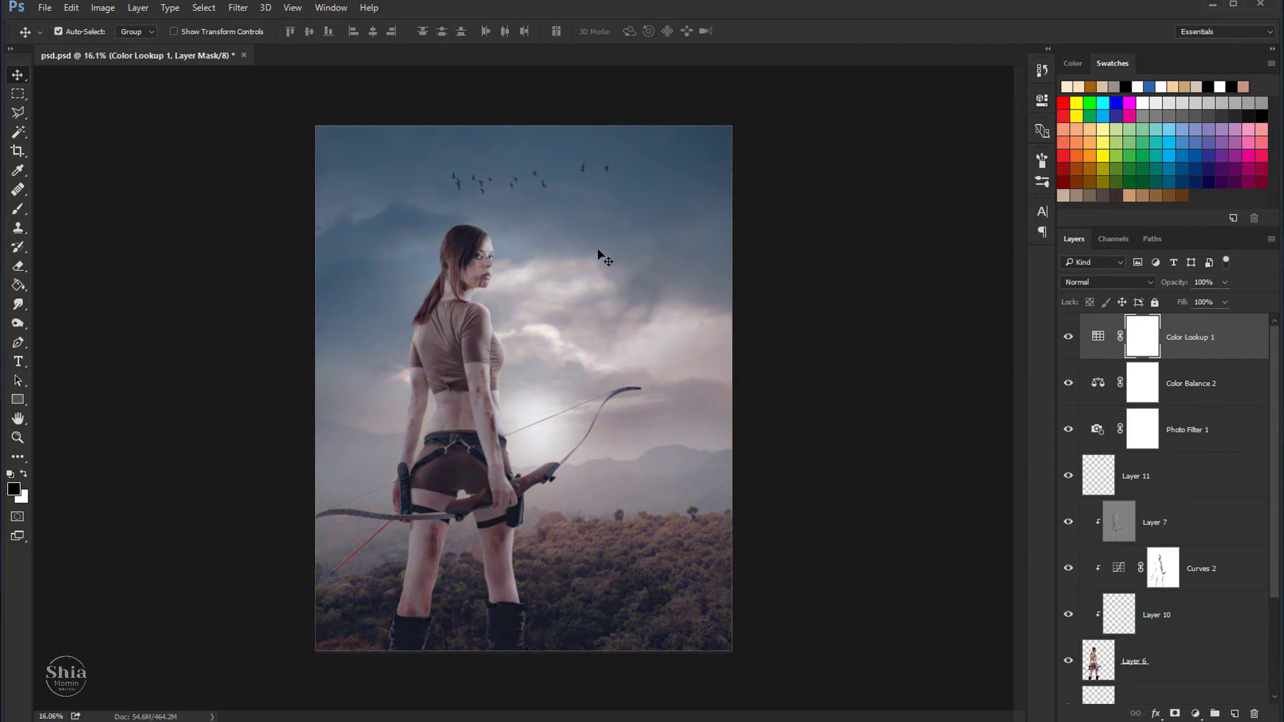
pyautogui.scroll(2, 602, 257)
pyautogui.scroll(-1, 602, 258)
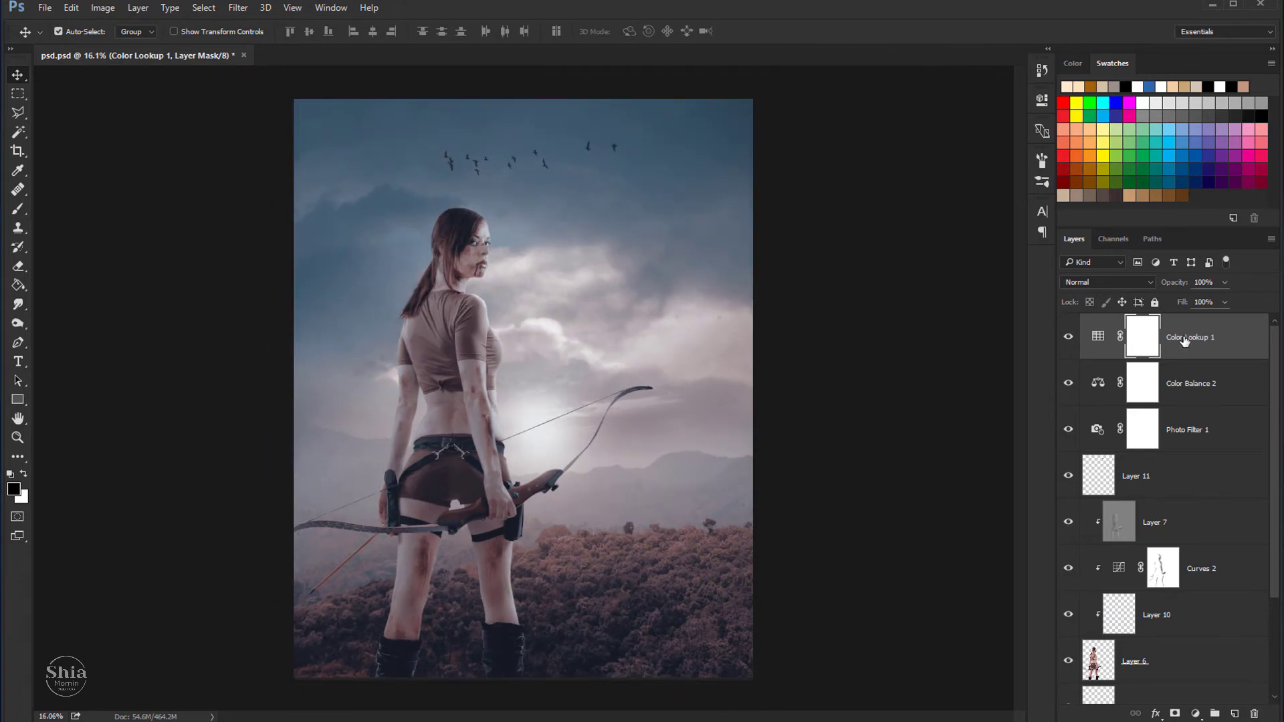
pyautogui.click(1225, 301)
pyautogui.click(1070, 337)
pyautogui.scroll(-3, 1166, 477)
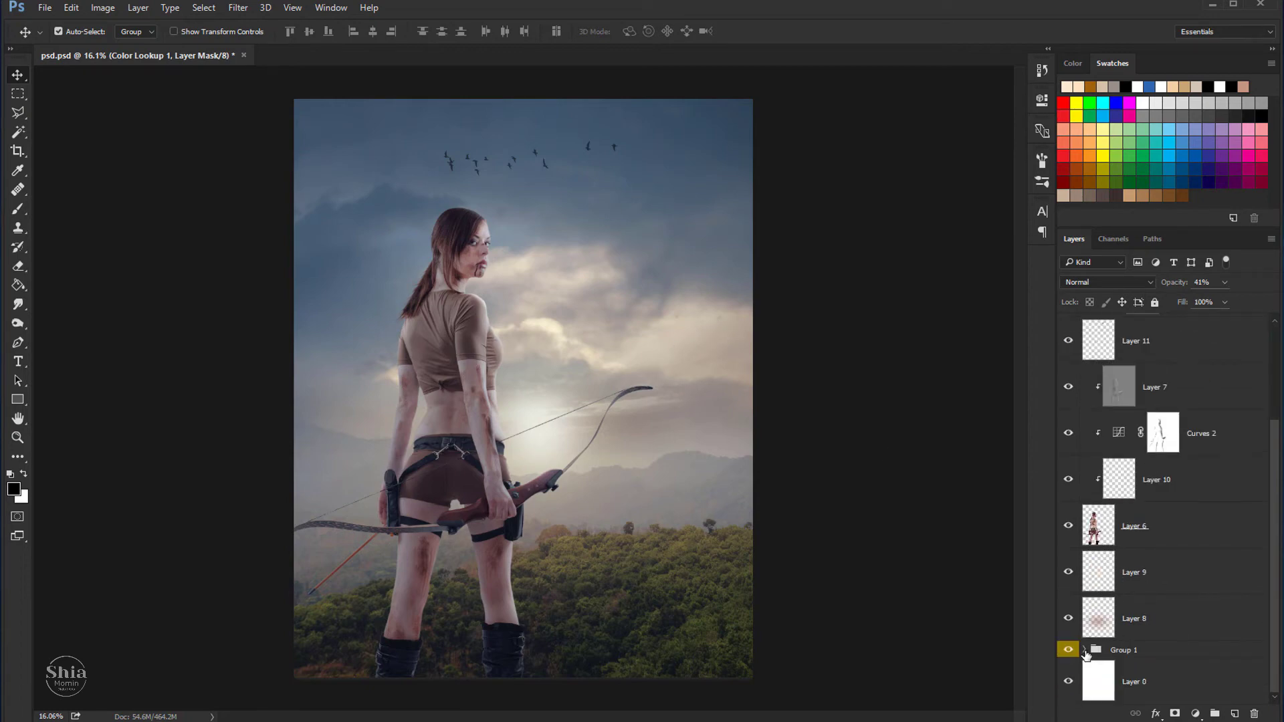
# Step: Soften Layer 1 inside Group 1 with a Gaussian Blur of radius 12.5
pyautogui.click(1084, 650)
pyautogui.scroll(-4, 1142, 639)
pyautogui.scroll(-4, 1143, 636)
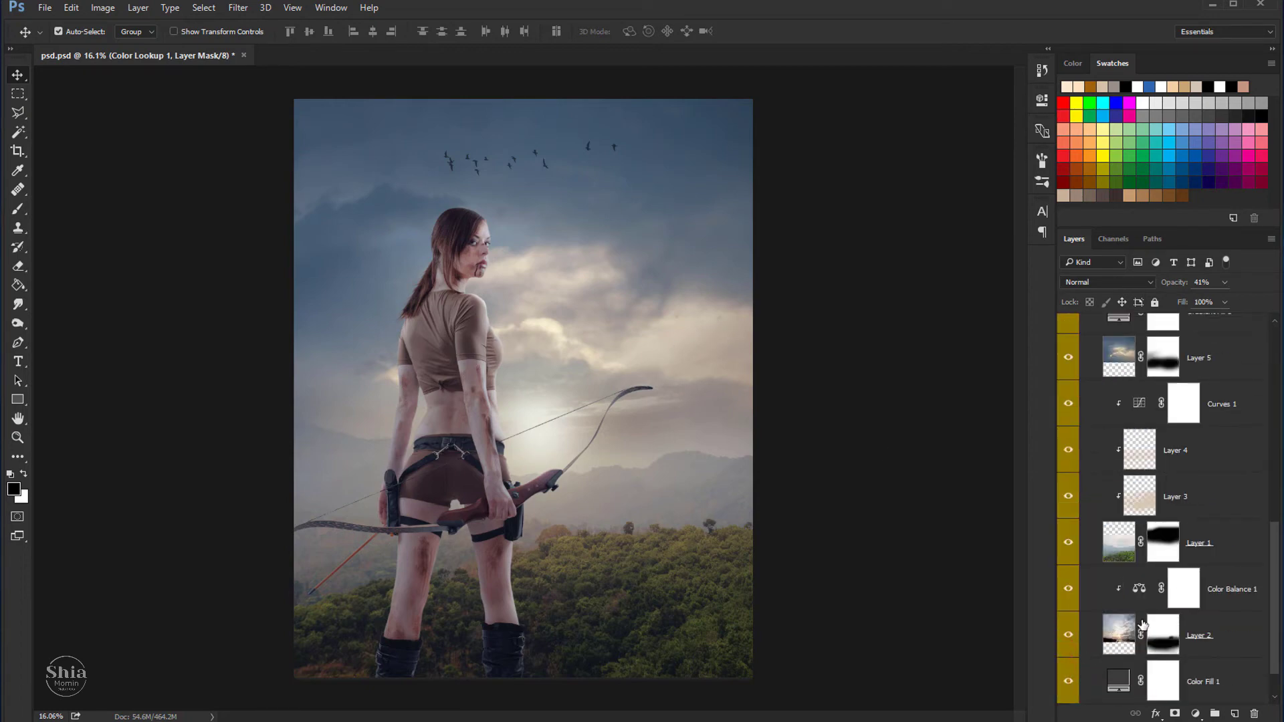
pyautogui.click(1128, 557)
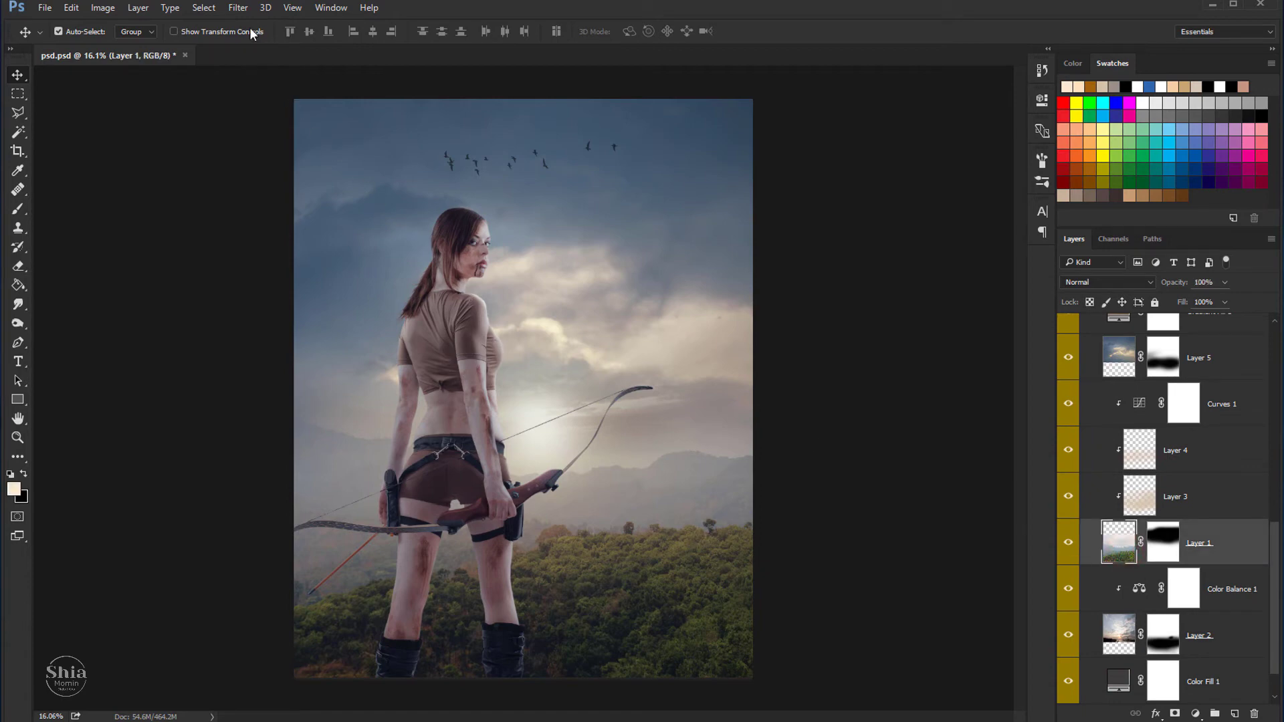
pyautogui.click(238, 7)
pyautogui.moveTo(247, 170)
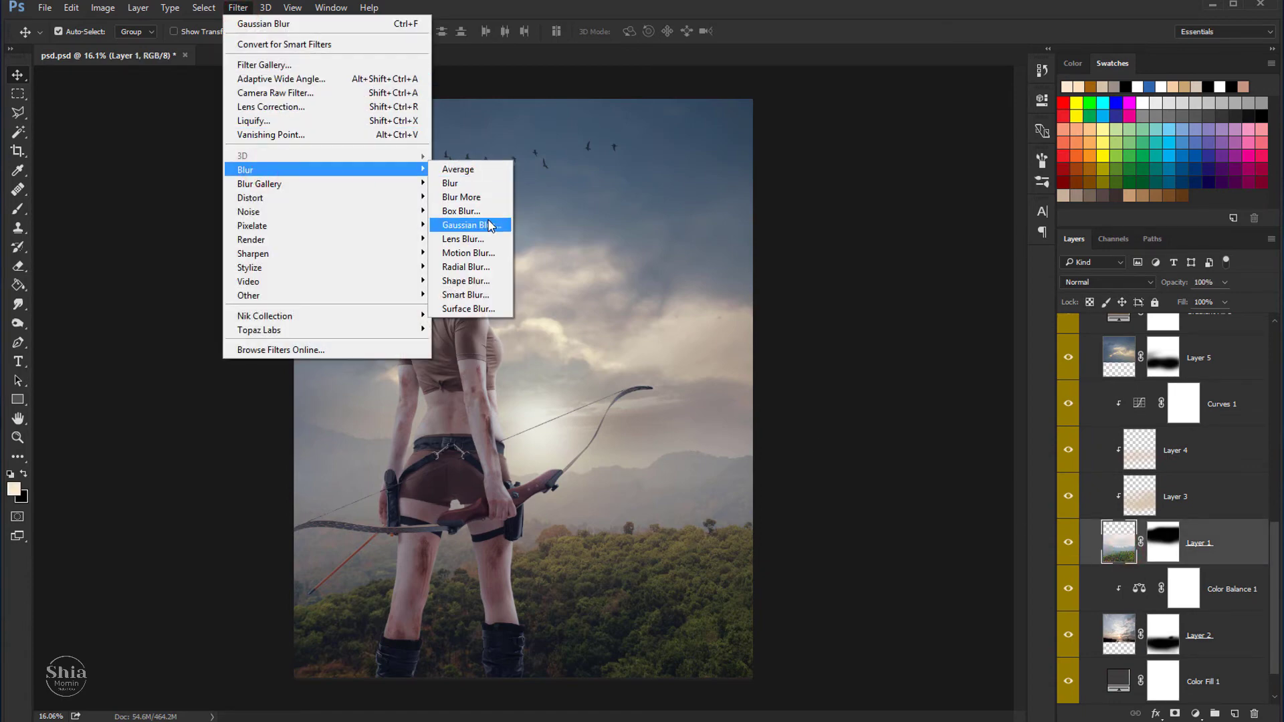
pyautogui.click(488, 219)
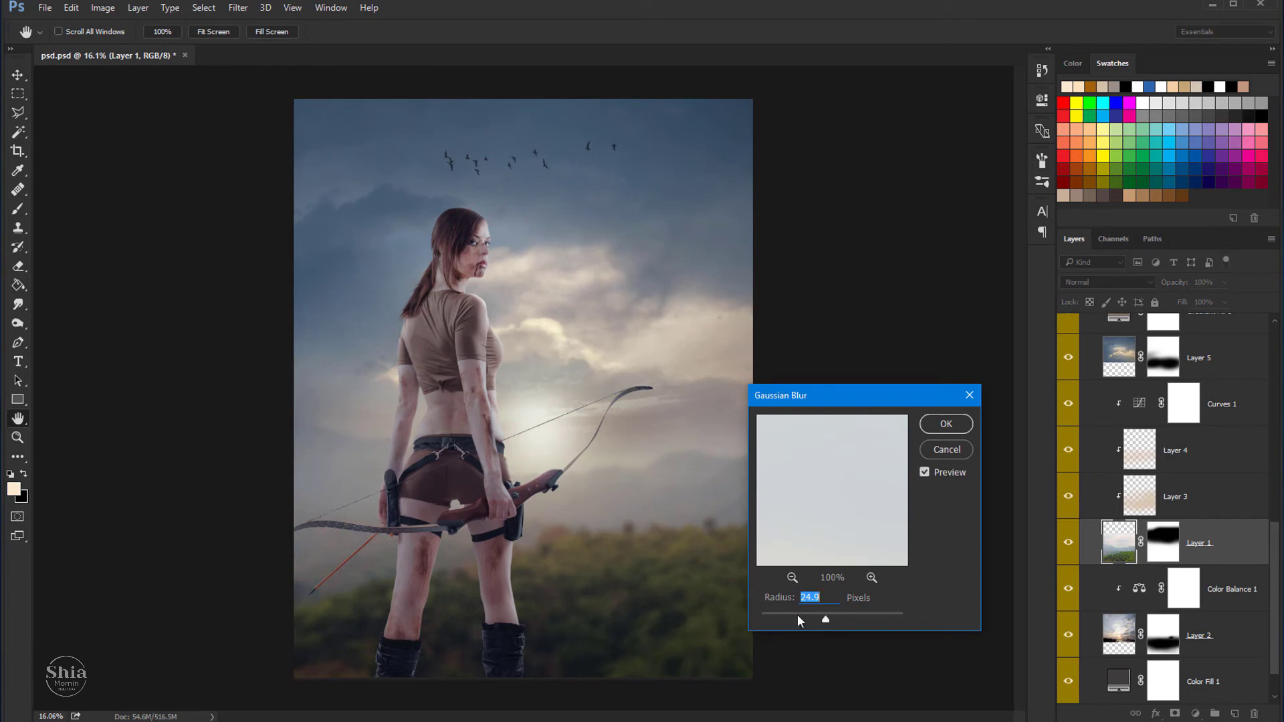
pyautogui.click(816, 620)
pyautogui.click(928, 427)
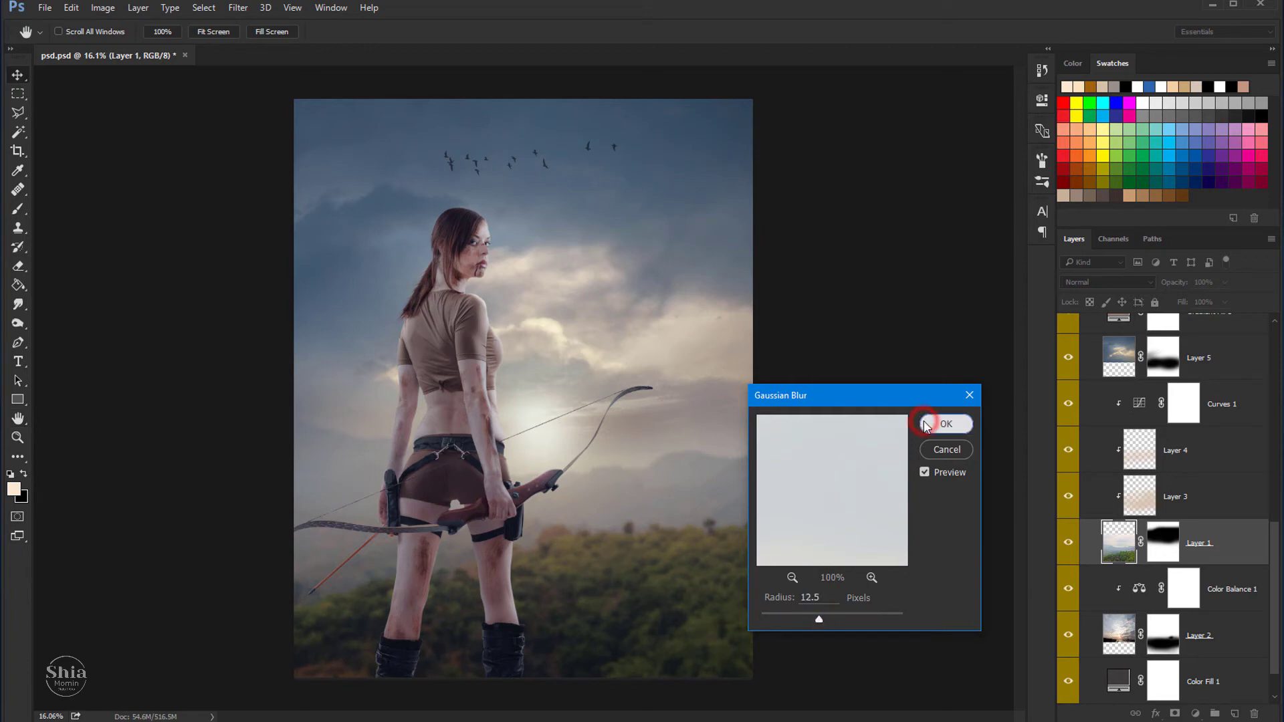
# Step: Collapse Group 1 and toggle Color Lookup 1 off and on to compare the grade
pyautogui.scroll(2, 1083, 456)
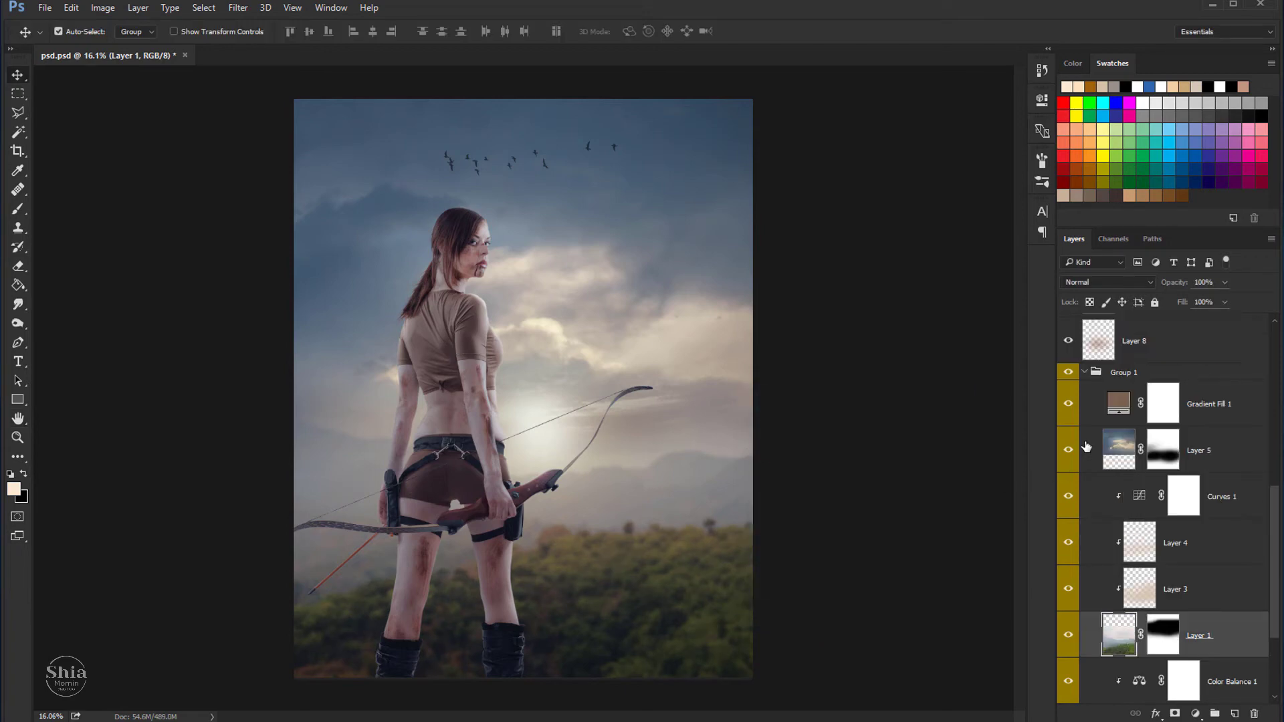
pyautogui.scroll(1, 1088, 428)
pyautogui.click(1084, 422)
pyautogui.scroll(3, 1097, 468)
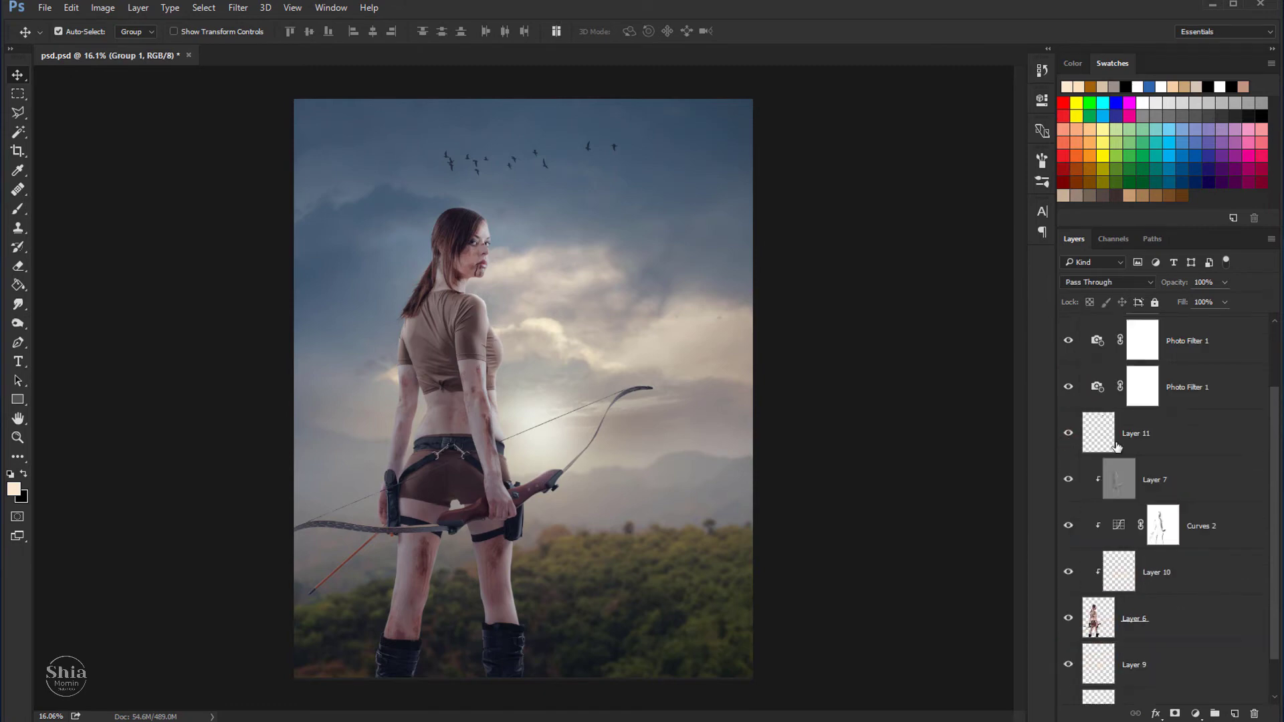
pyautogui.scroll(2, 1110, 434)
pyautogui.click(1179, 353)
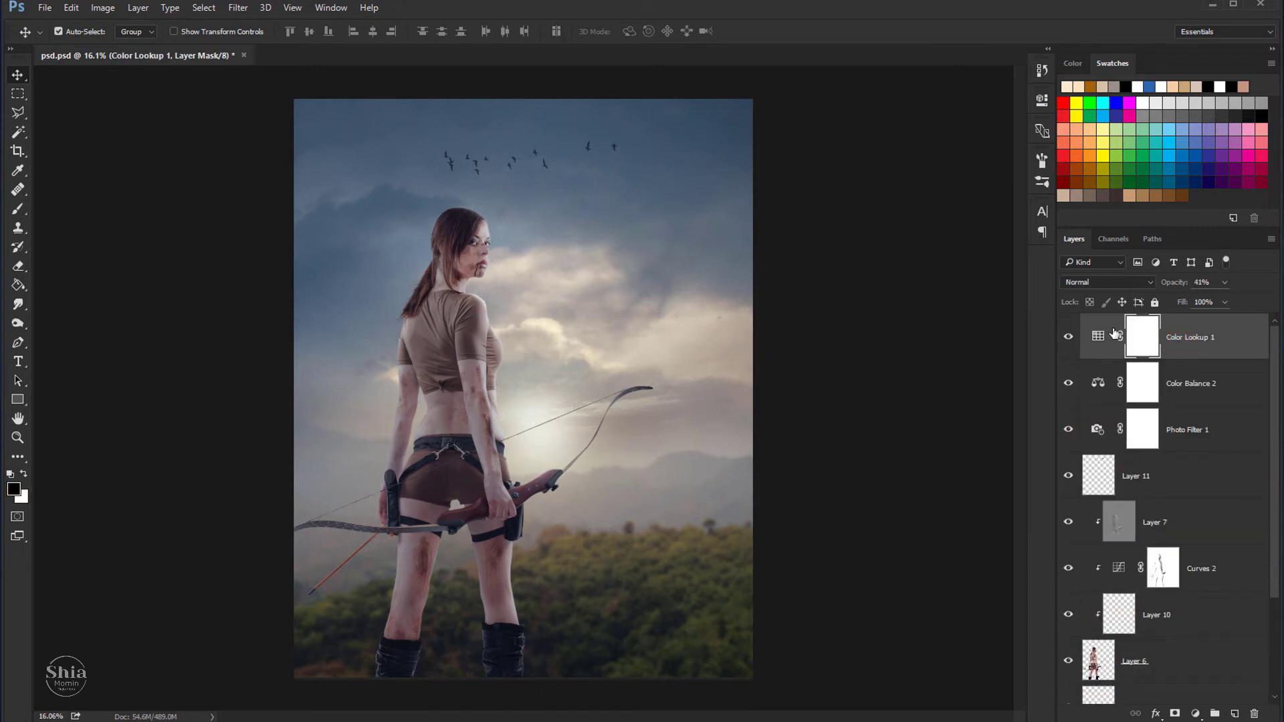
pyautogui.click(1068, 337)
pyautogui.scroll(-3, 685, 361)
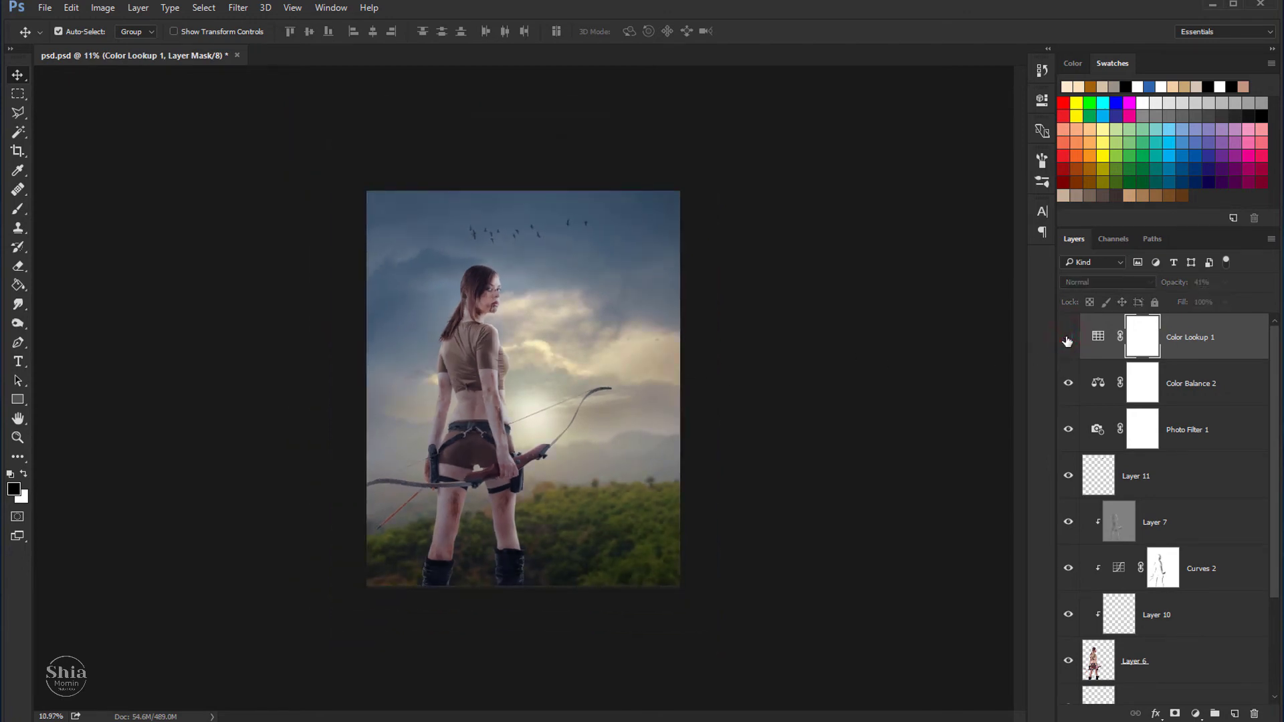
pyautogui.scroll(2, 564, 389)
pyautogui.scroll(1, 563, 388)
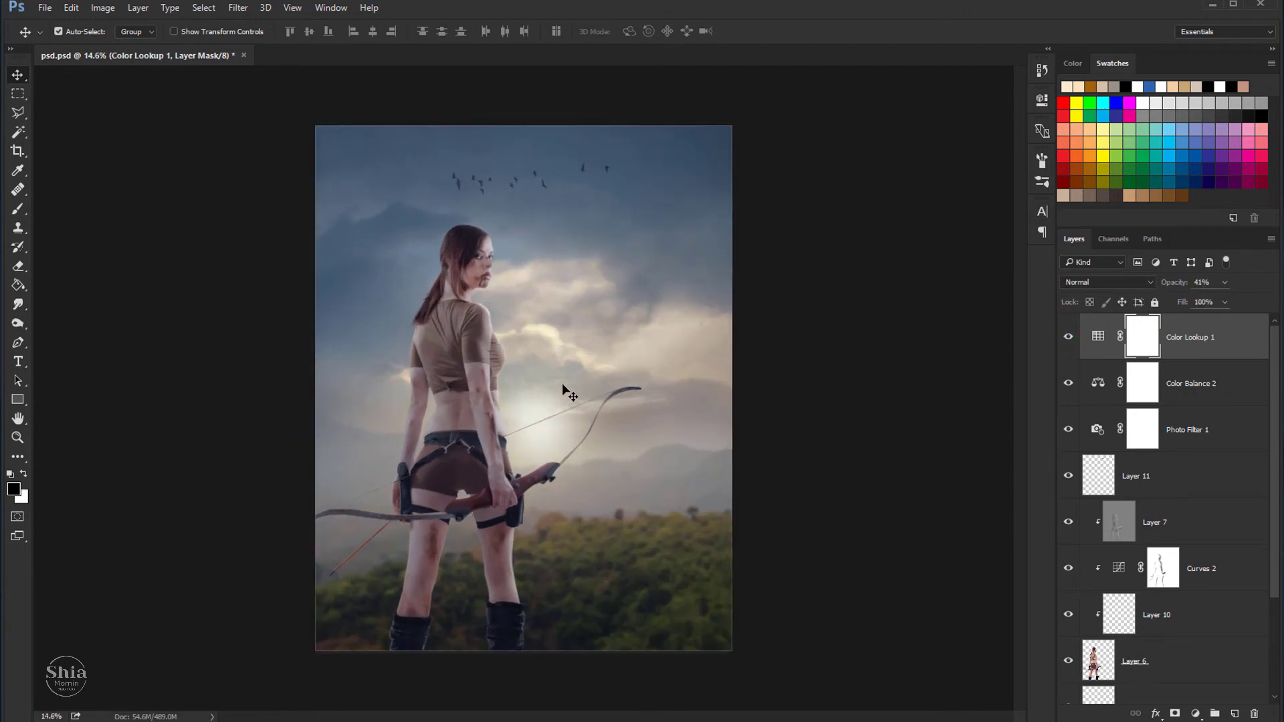
pyautogui.scroll(1, 563, 386)
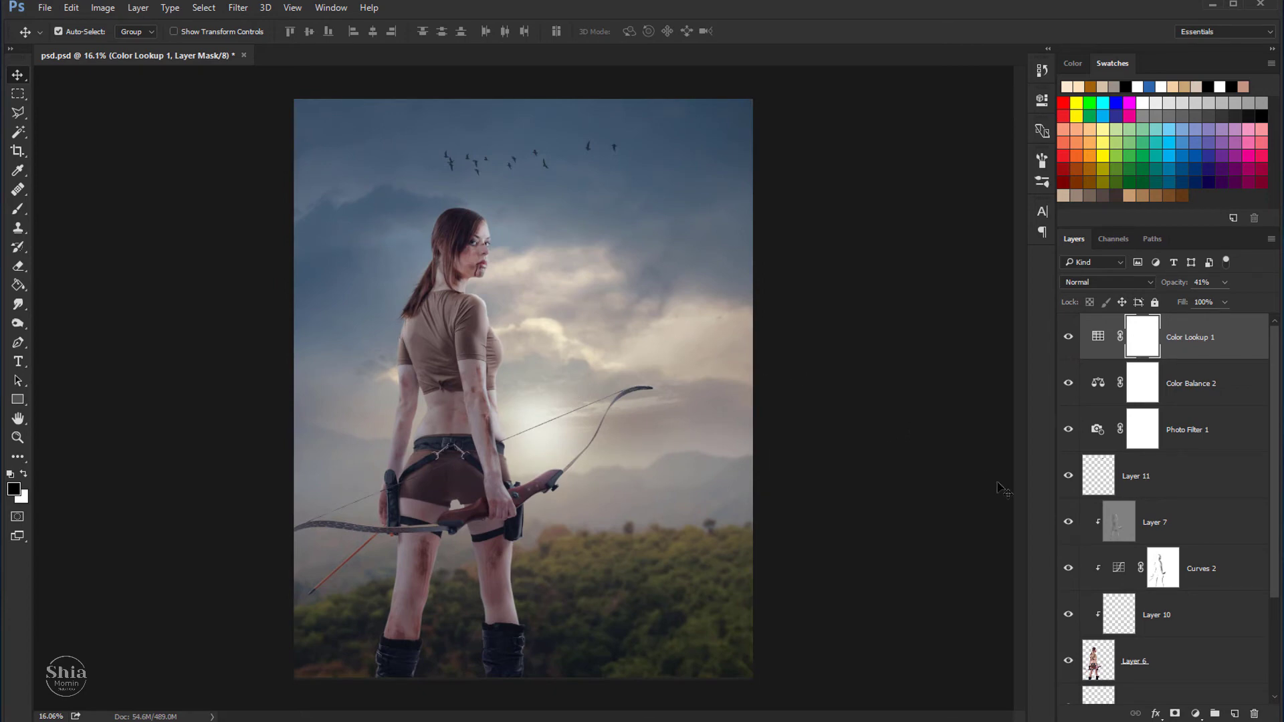
# Step: Add Layer 12 filled with 50% gray and set it to Overlay blending
pyautogui.click(1229, 714)
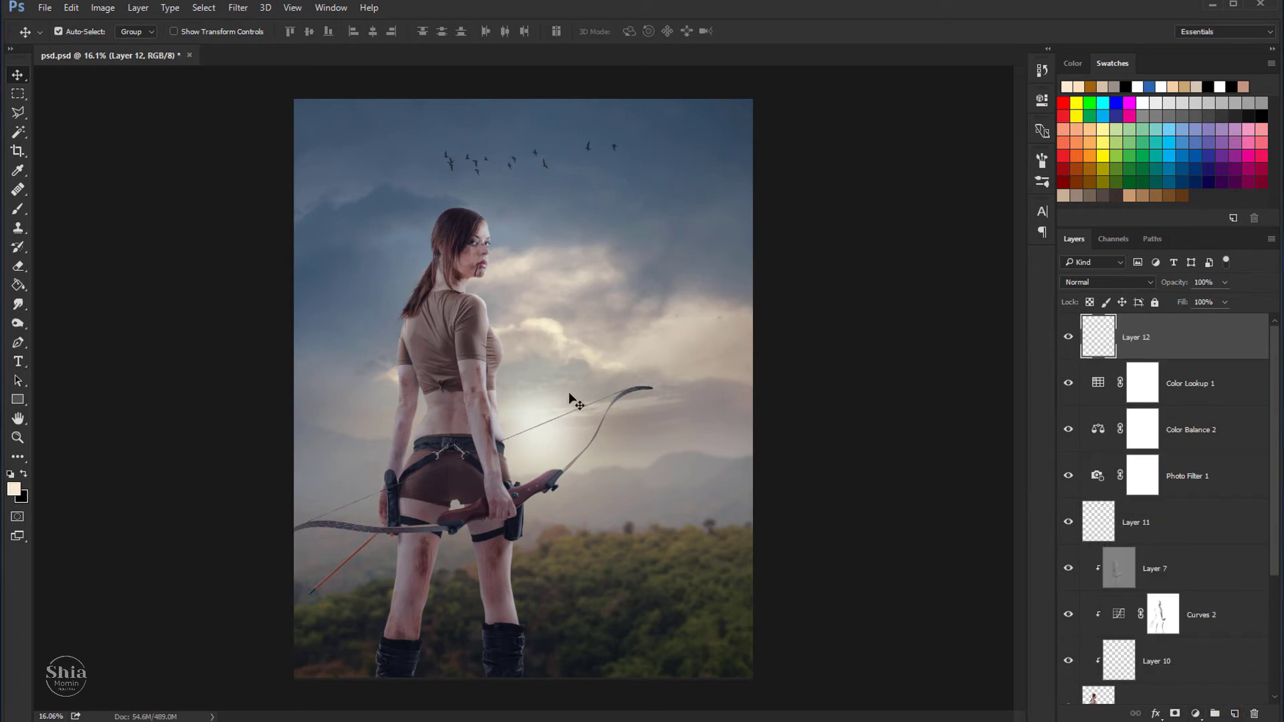
pyautogui.click(72, 8)
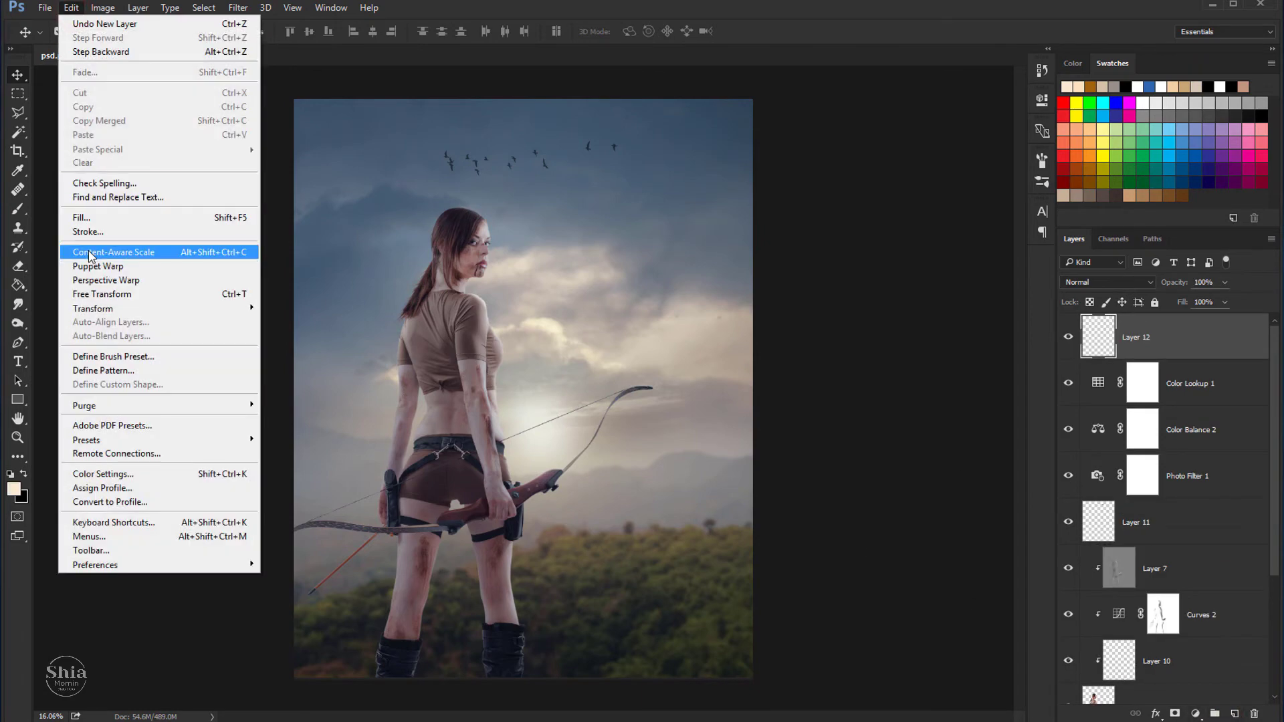
pyautogui.click(87, 229)
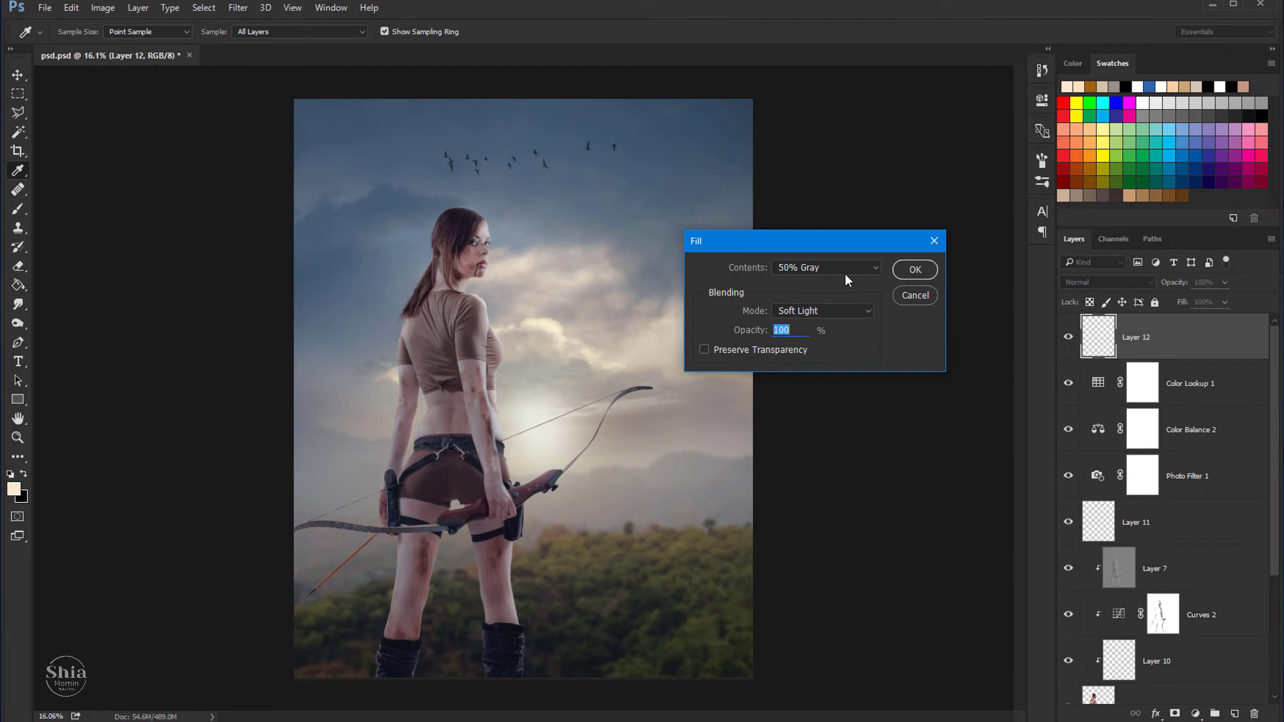
pyautogui.click(914, 270)
pyautogui.press('v')
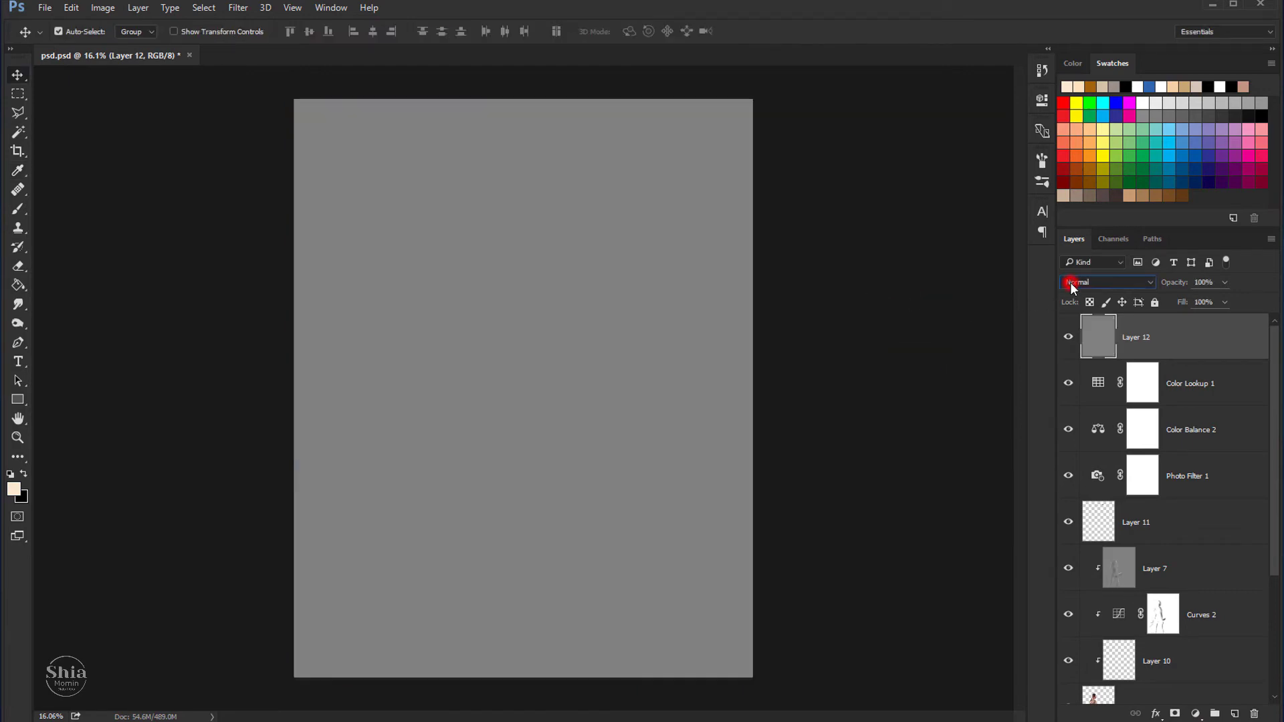
pyautogui.click(1070, 282)
pyautogui.click(1075, 427)
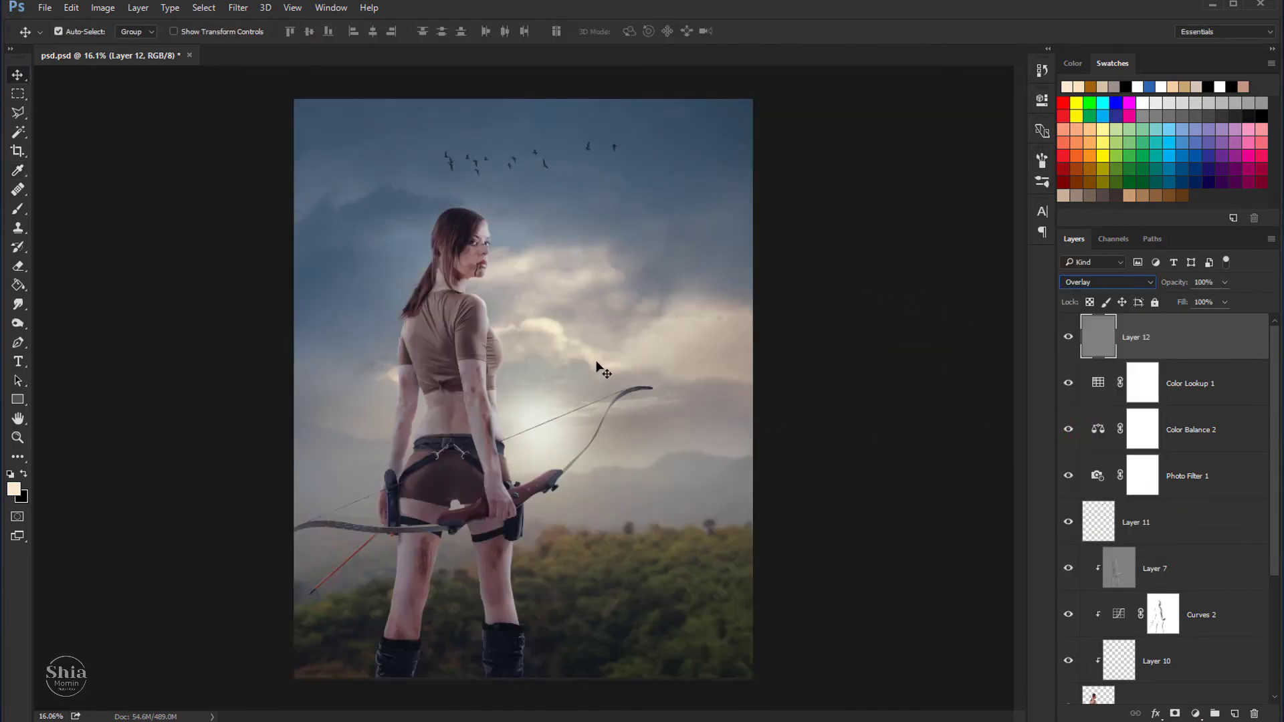
# Step: Zoom in on the woman's face and pick a small Dodge brush
pyautogui.click(18, 437)
pyautogui.click(474, 241)
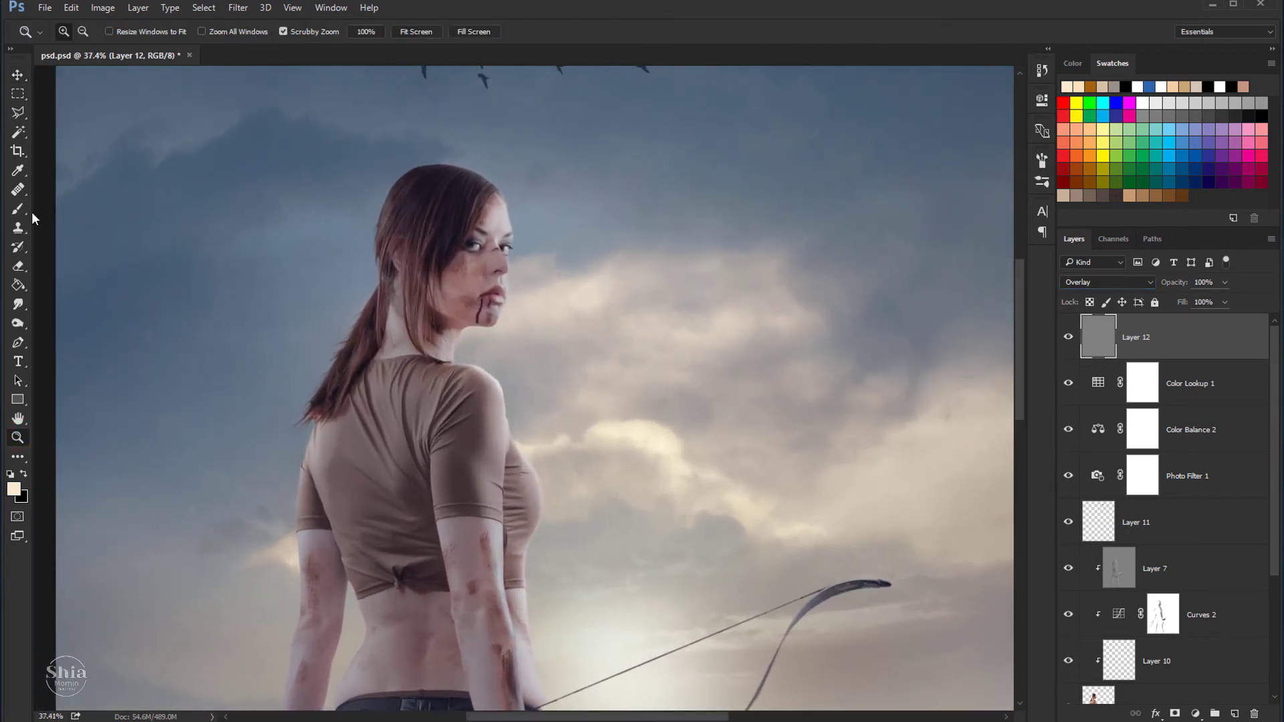
pyautogui.click(18, 210)
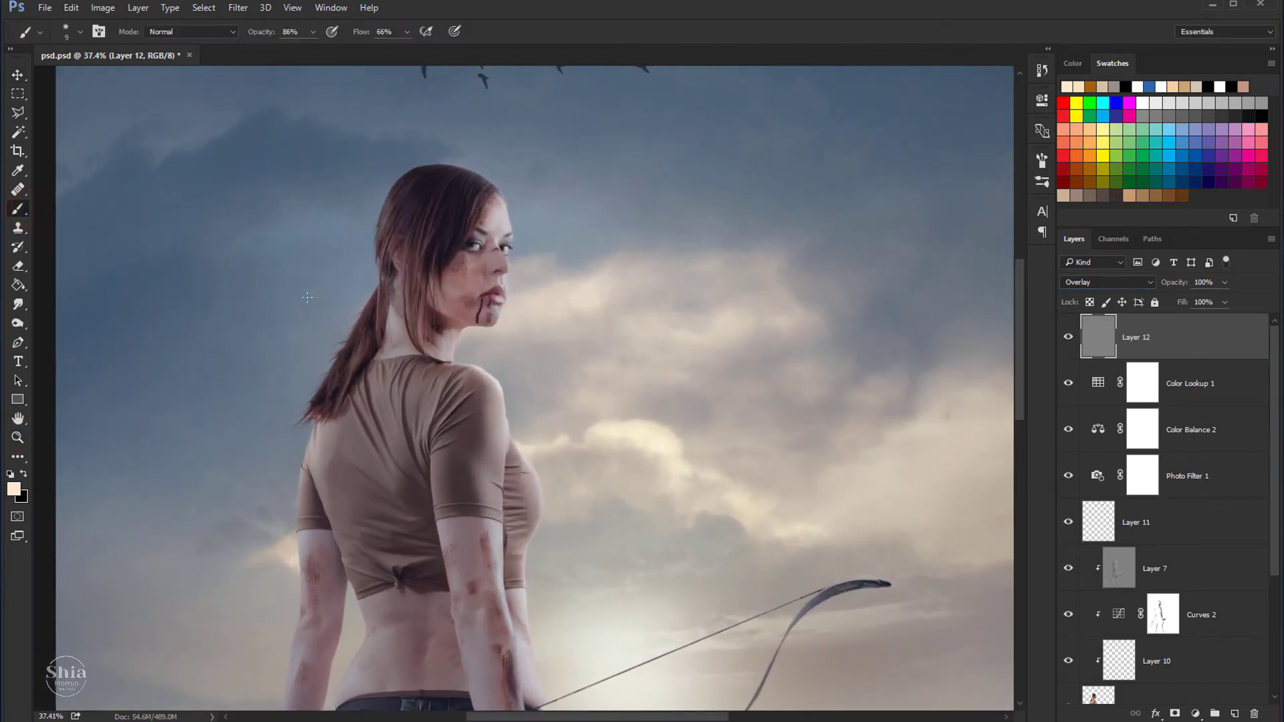
pyautogui.rightClick(22, 308)
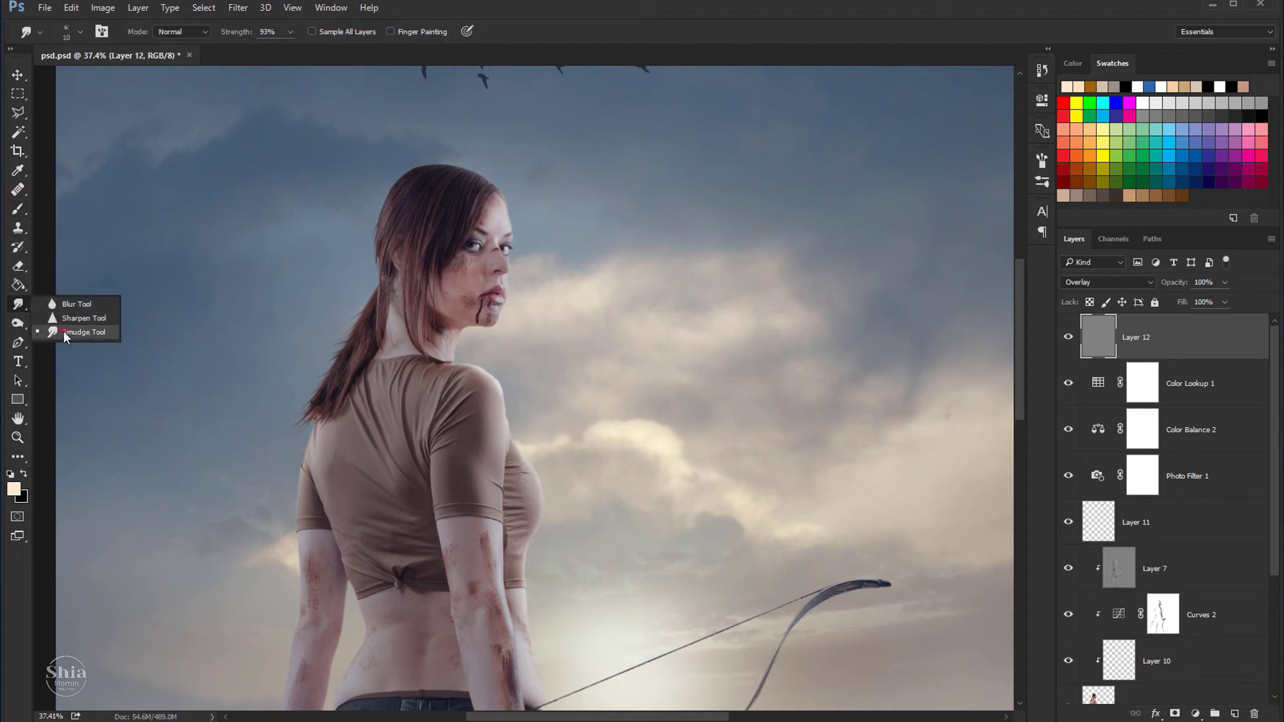
pyautogui.click(53, 328)
pyautogui.scroll(3, 412, 234)
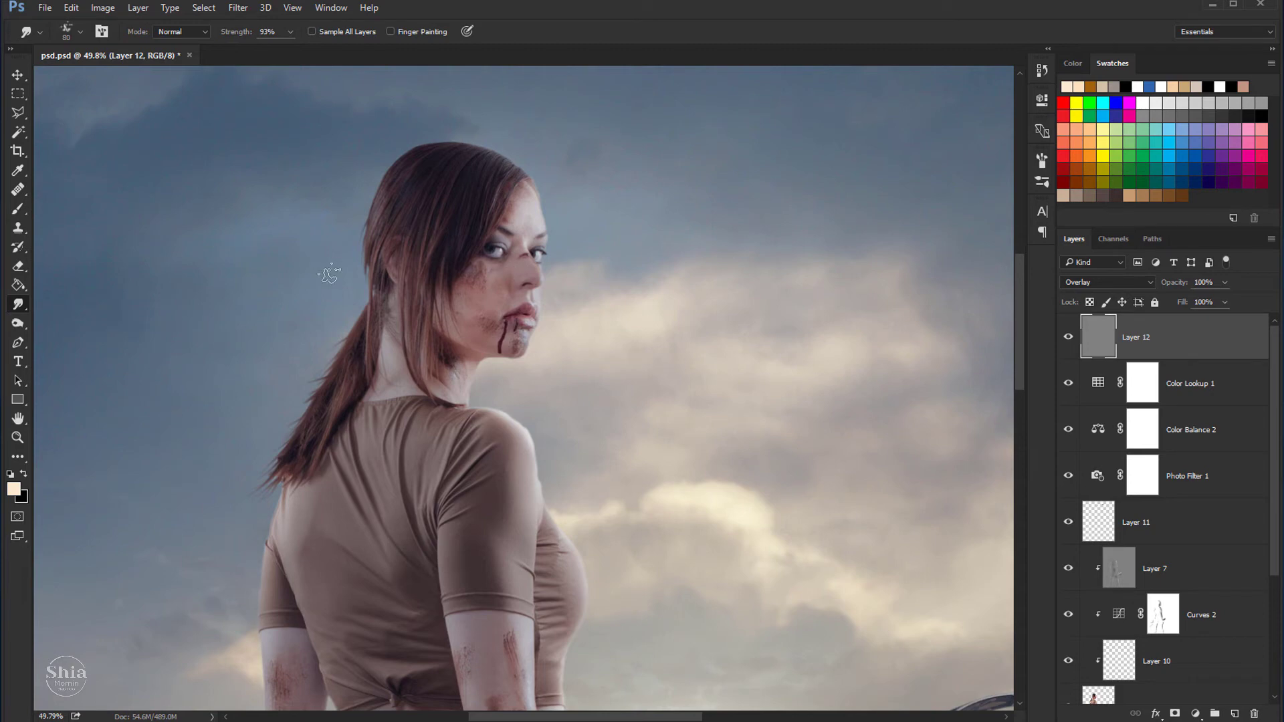
pyautogui.click(24, 333)
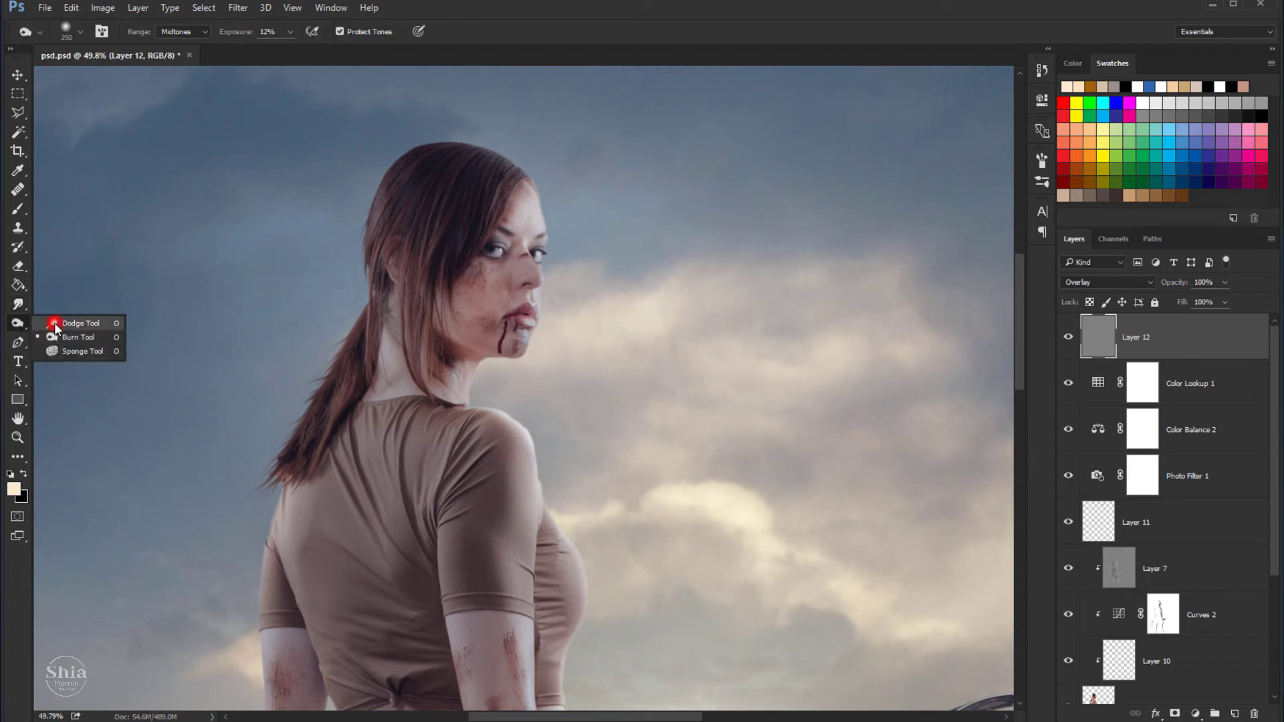
pyautogui.click(77, 323)
pyautogui.scroll(2, 535, 236)
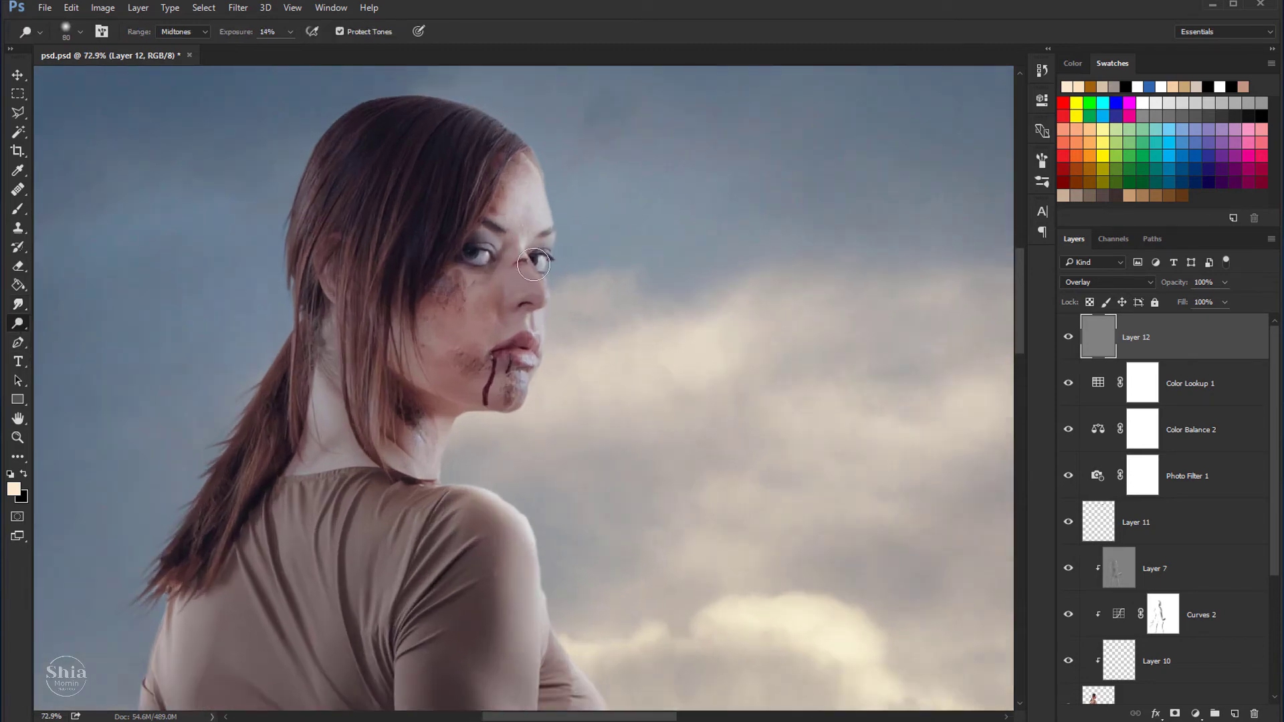
pyautogui.press('[')
pyautogui.press('[')
pyautogui.press('[')
# Step: Dodge highlights on Layer 12 along the nose, neck, shirt back, shoulder and waist edge
pyautogui.moveTo(544, 286); pyautogui.dragTo(533, 309)
pyautogui.moveTo(449, 430)
pyautogui.mouseDown()
pyautogui.moveTo(444, 466)
pyautogui.moveTo(450, 430)
pyautogui.mouseUp()
pyautogui.scroll(-3, 392, 373)
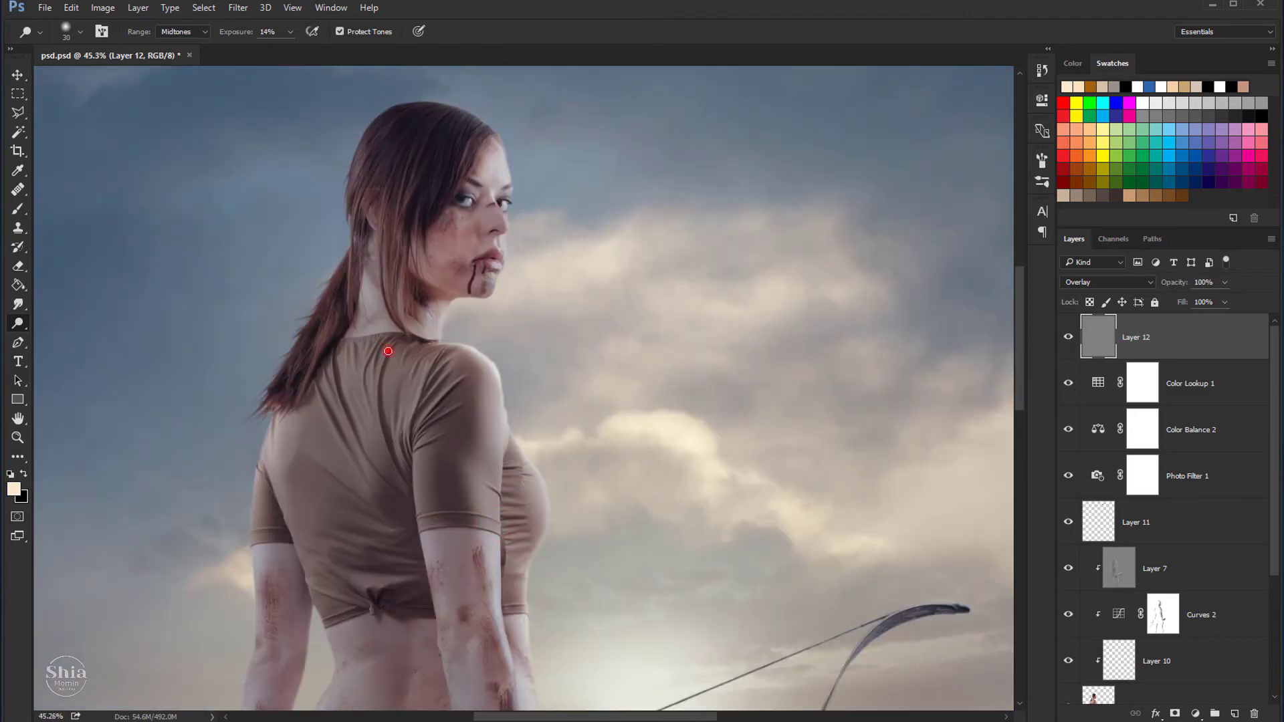
pyautogui.moveTo(311, 375); pyautogui.dragTo(331, 435)
pyautogui.moveTo(424, 371); pyautogui.dragTo(420, 408)
pyautogui.scroll(-3, 325, 426)
pyautogui.moveTo(290, 573); pyautogui.dragTo(292, 605)
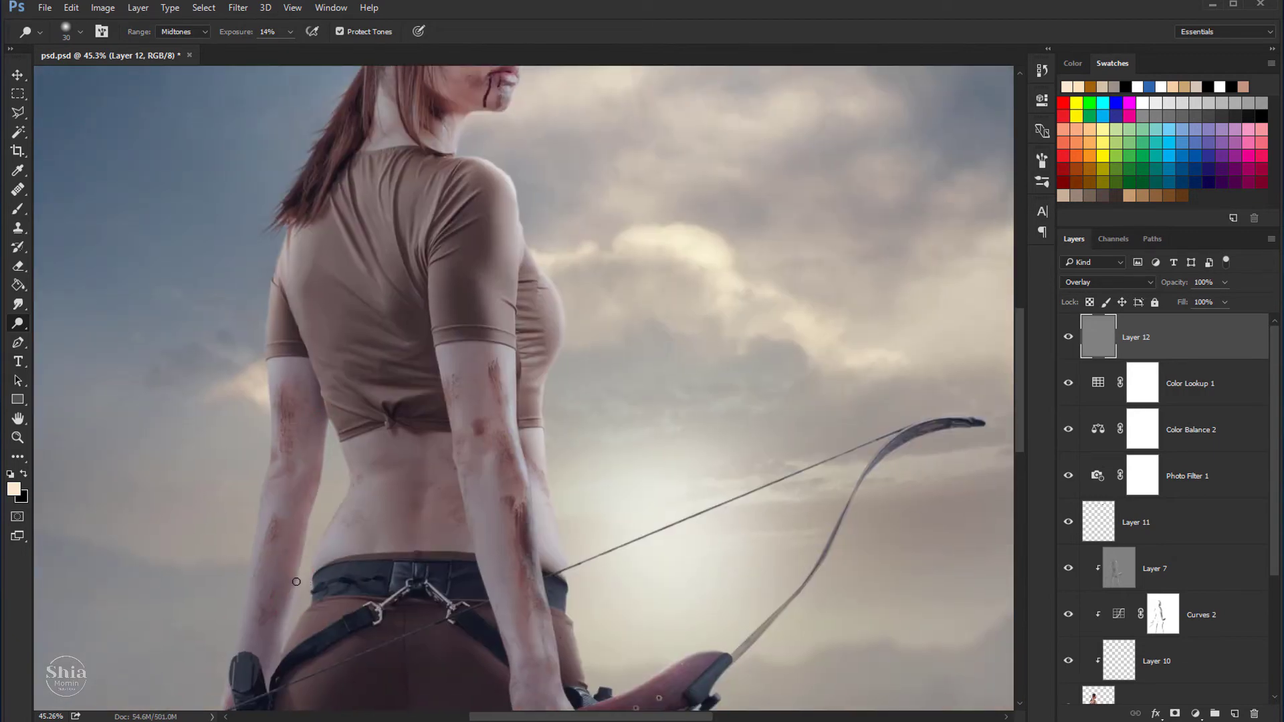
pyautogui.scroll(-2, 350, 488)
pyautogui.scroll(-2, 353, 495)
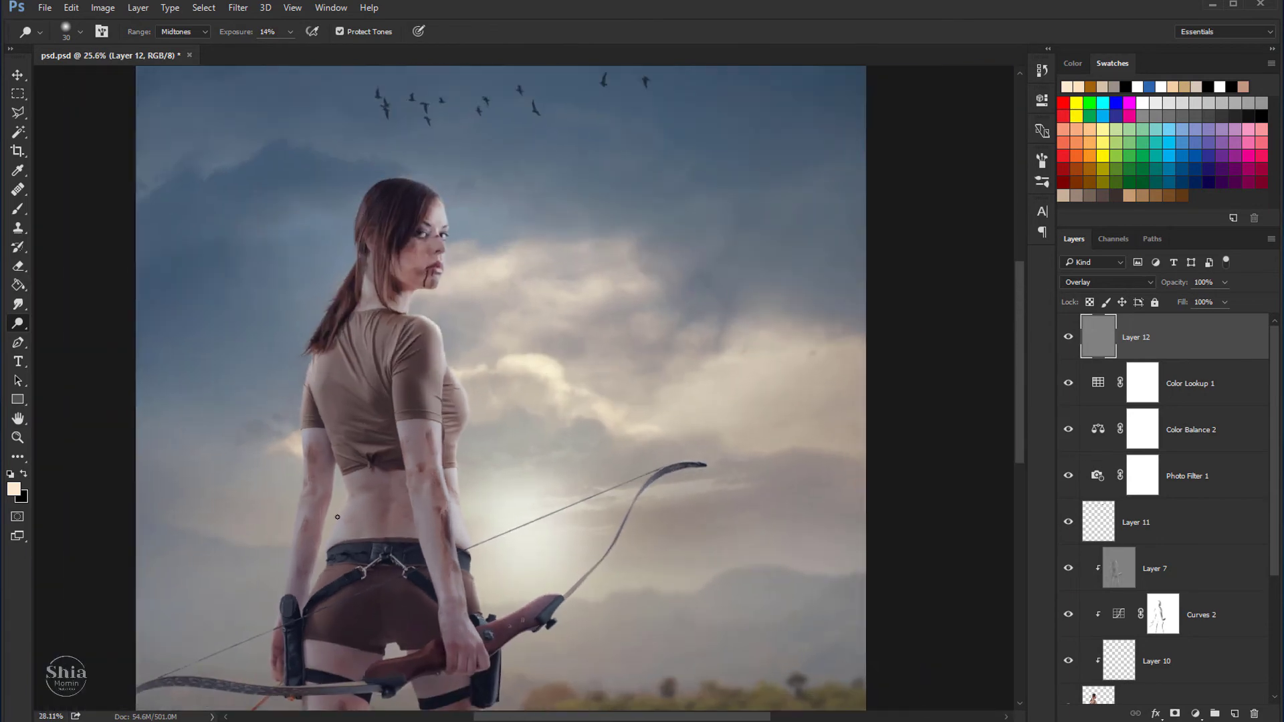
pyautogui.scroll(5, 358, 504)
pyautogui.scroll(-2, 358, 504)
pyautogui.scroll(-2, 358, 504)
pyautogui.scroll(1, 428, 421)
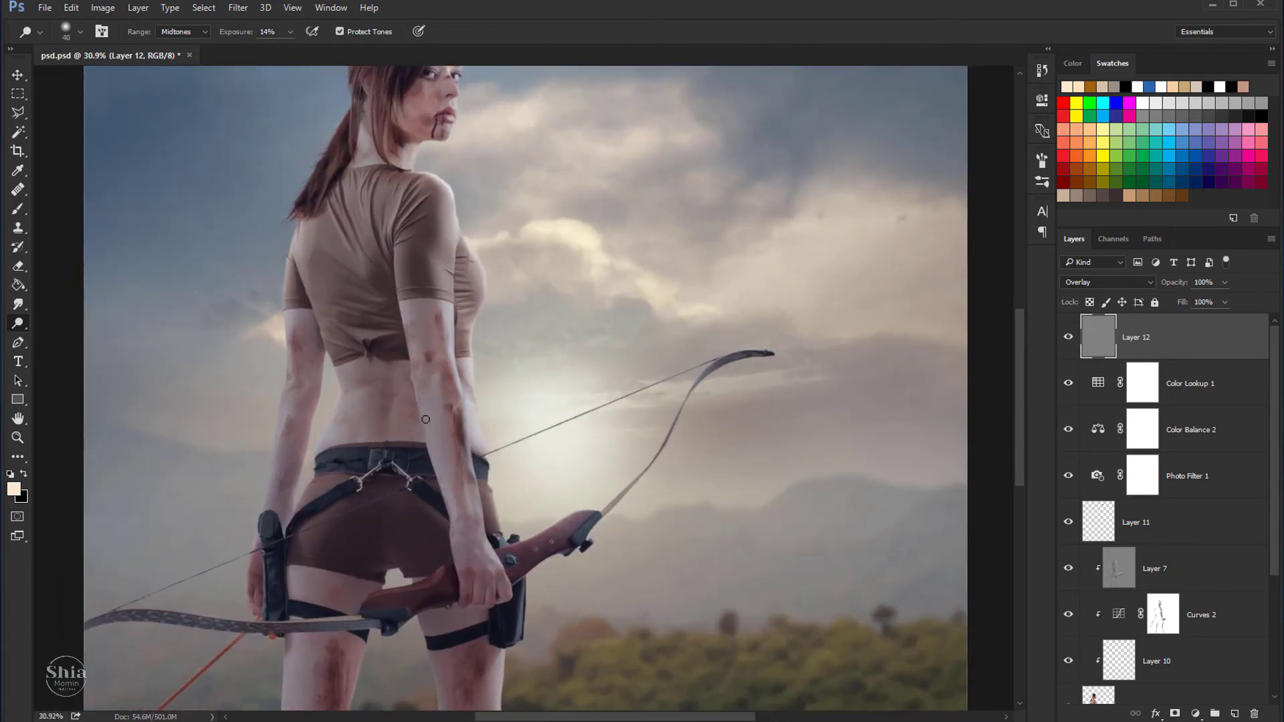
# Step: Resize the dodge brush and lighten the upper arm and left leg
pyautogui.press(']')
pyautogui.press(']')
pyautogui.press(']')
pyautogui.moveTo(421, 365)
pyautogui.mouseDown()
pyautogui.moveTo(381, 351)
pyautogui.moveTo(409, 304)
pyautogui.moveTo(431, 411)
pyautogui.moveTo(501, 535)
pyautogui.moveTo(596, 510)
pyautogui.moveTo(511, 539)
pyautogui.moveTo(514, 603)
pyautogui.moveTo(544, 387)
pyautogui.mouseUp()
pyautogui.press(']')
pyautogui.press(']')
pyautogui.press(']')
pyautogui.scroll(1, 554, 530)
pyautogui.press('[')
pyautogui.press('[')
pyautogui.press('[')
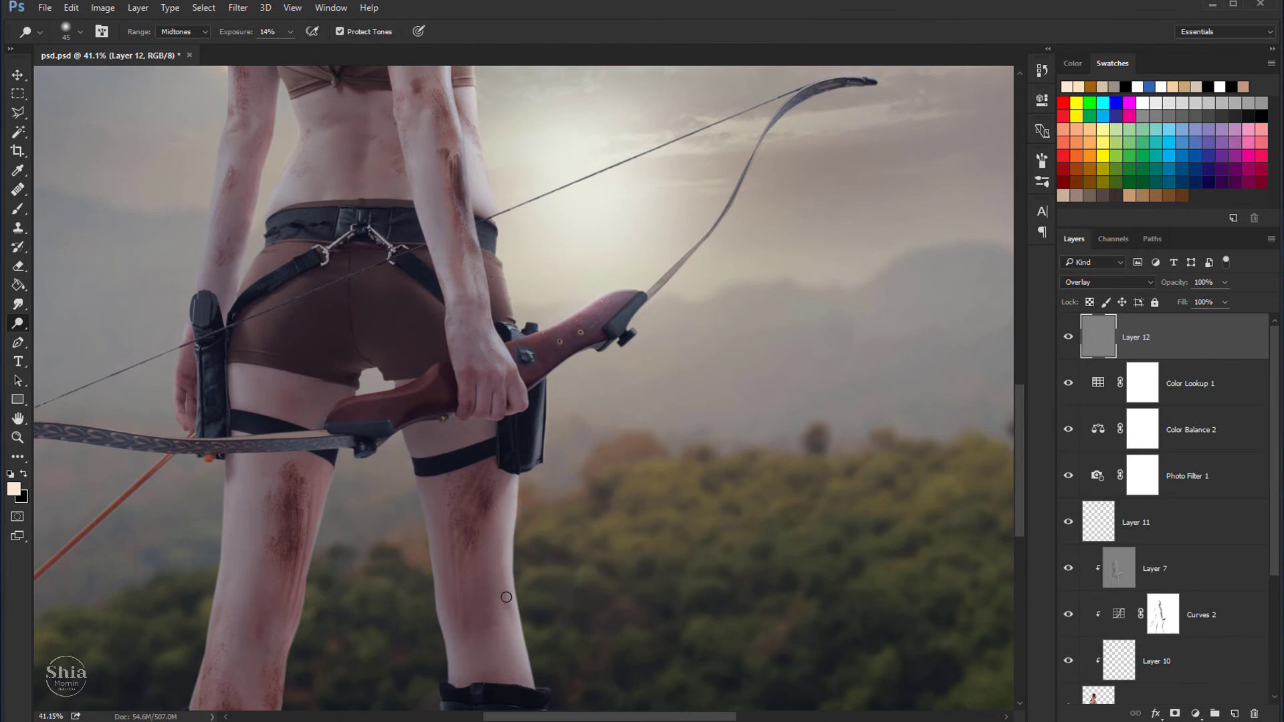
pyautogui.moveTo(303, 558); pyautogui.dragTo(291, 652)
pyautogui.scroll(-2, 368, 550)
pyautogui.scroll(-1, 367, 550)
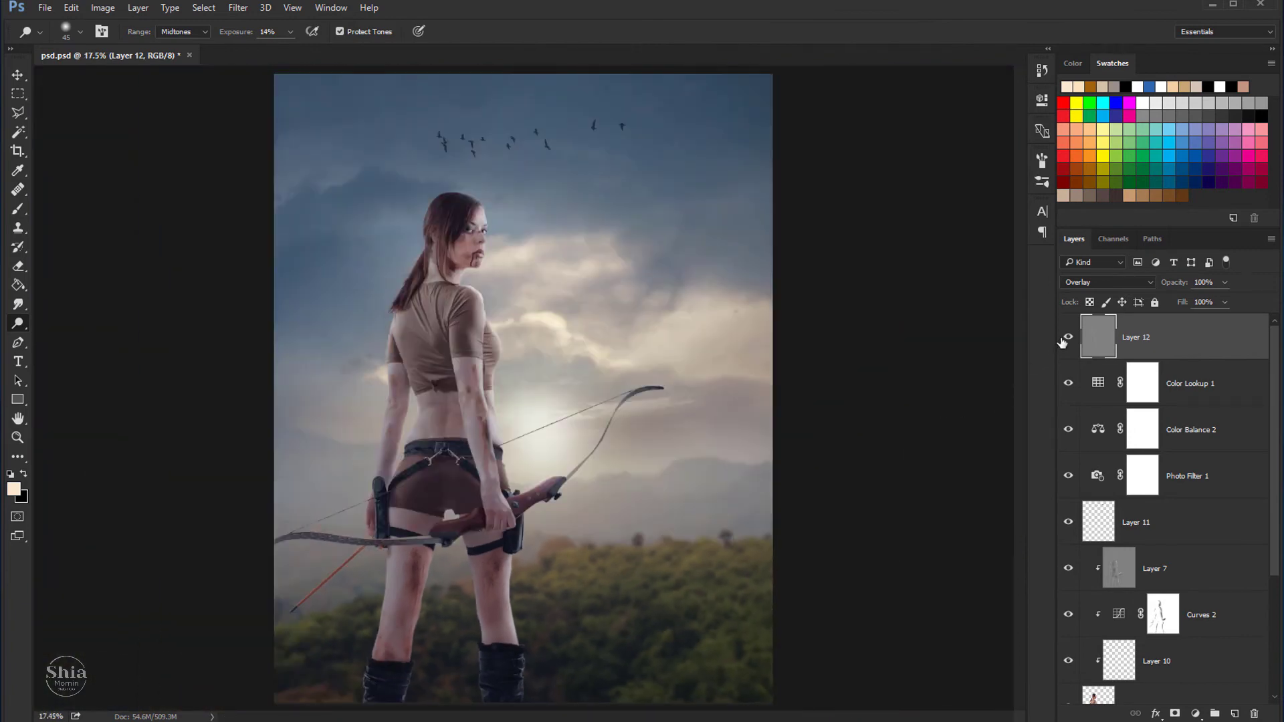
# Step: Toggle Layer 12's visibility to compare the dodged highlights before and after
pyautogui.click(1063, 339)
pyautogui.click(1063, 340)
pyautogui.scroll(1, 525, 228)
pyautogui.scroll(1, 524, 227)
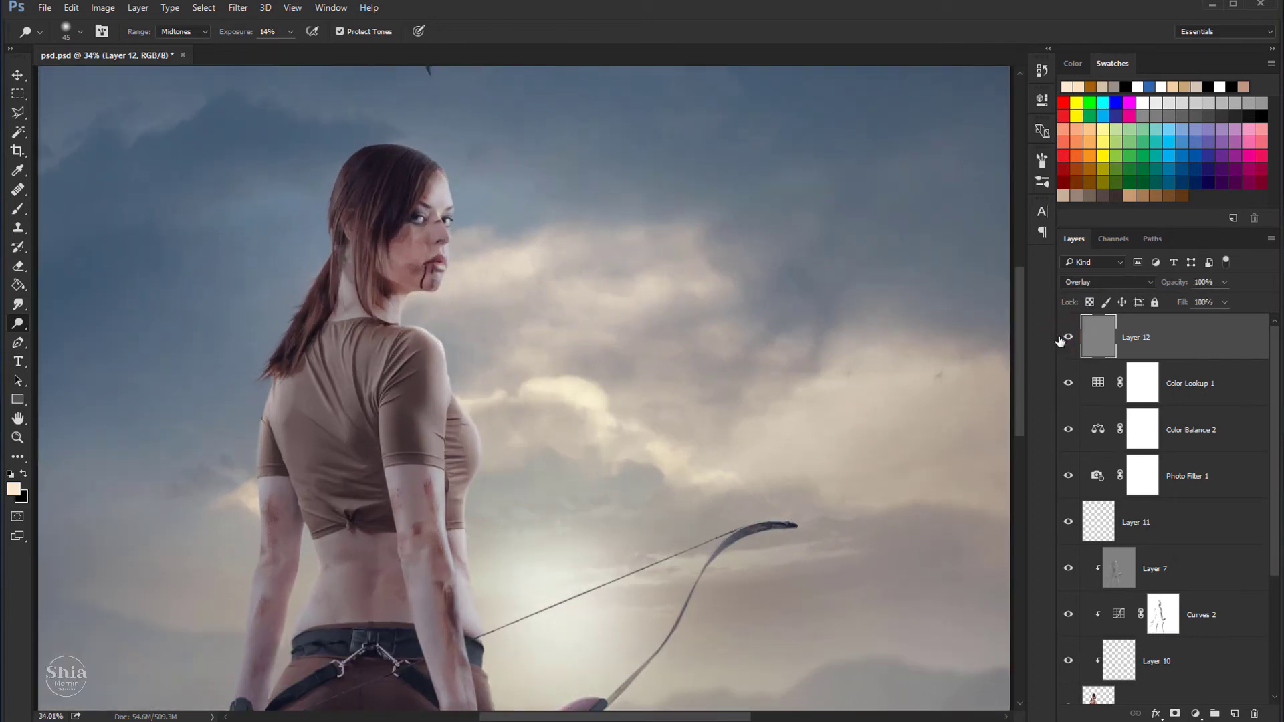
pyautogui.click(1060, 339)
pyautogui.click(1060, 340)
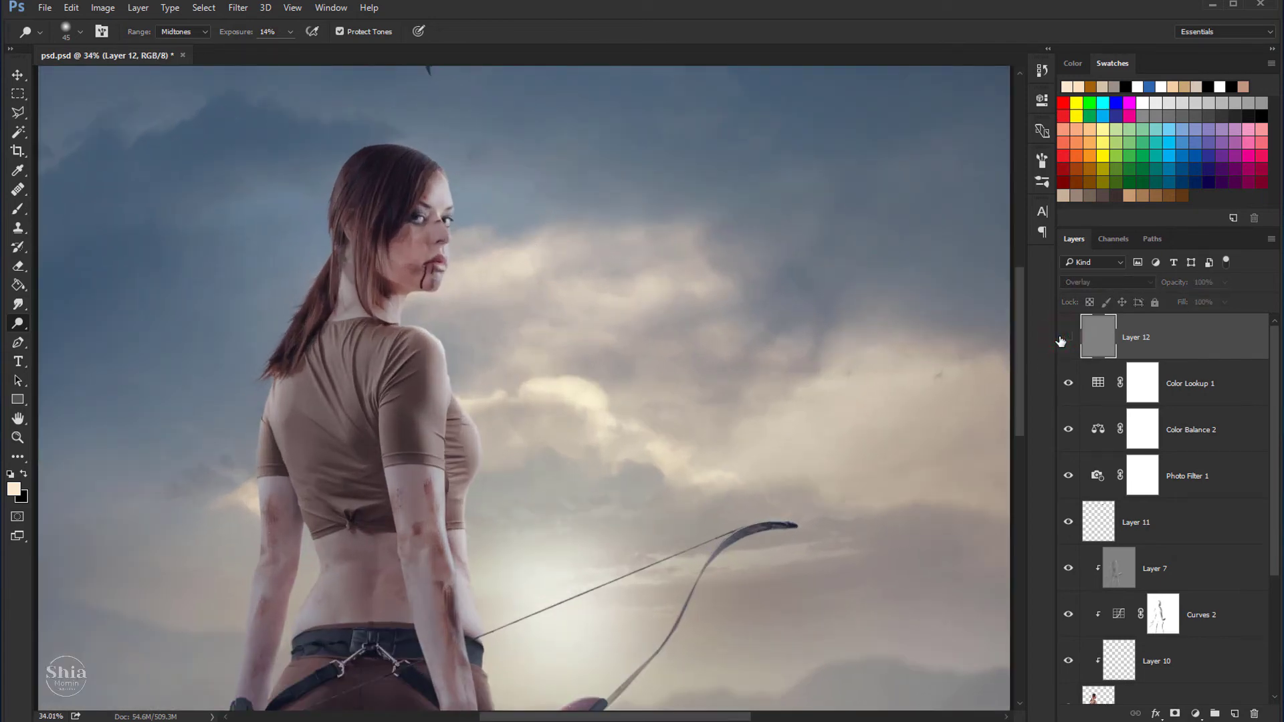
pyautogui.scroll(3, 502, 272)
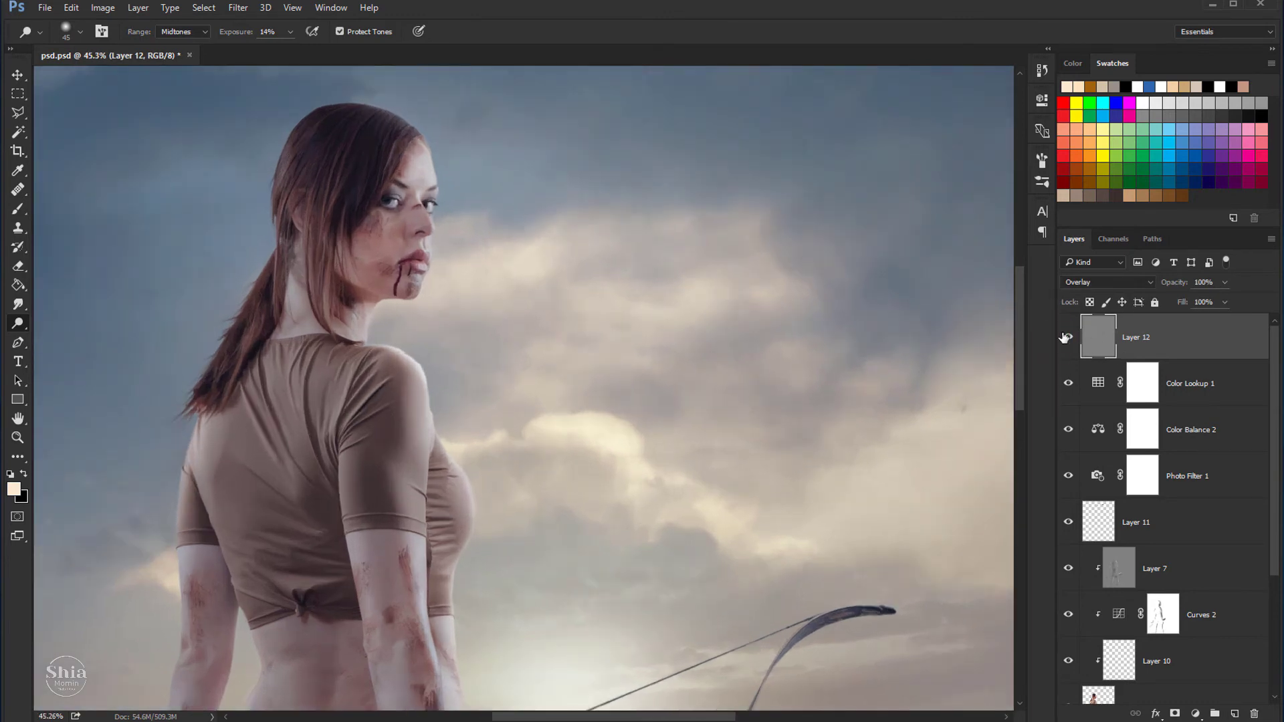
pyautogui.click(1064, 337)
pyautogui.click(1064, 338)
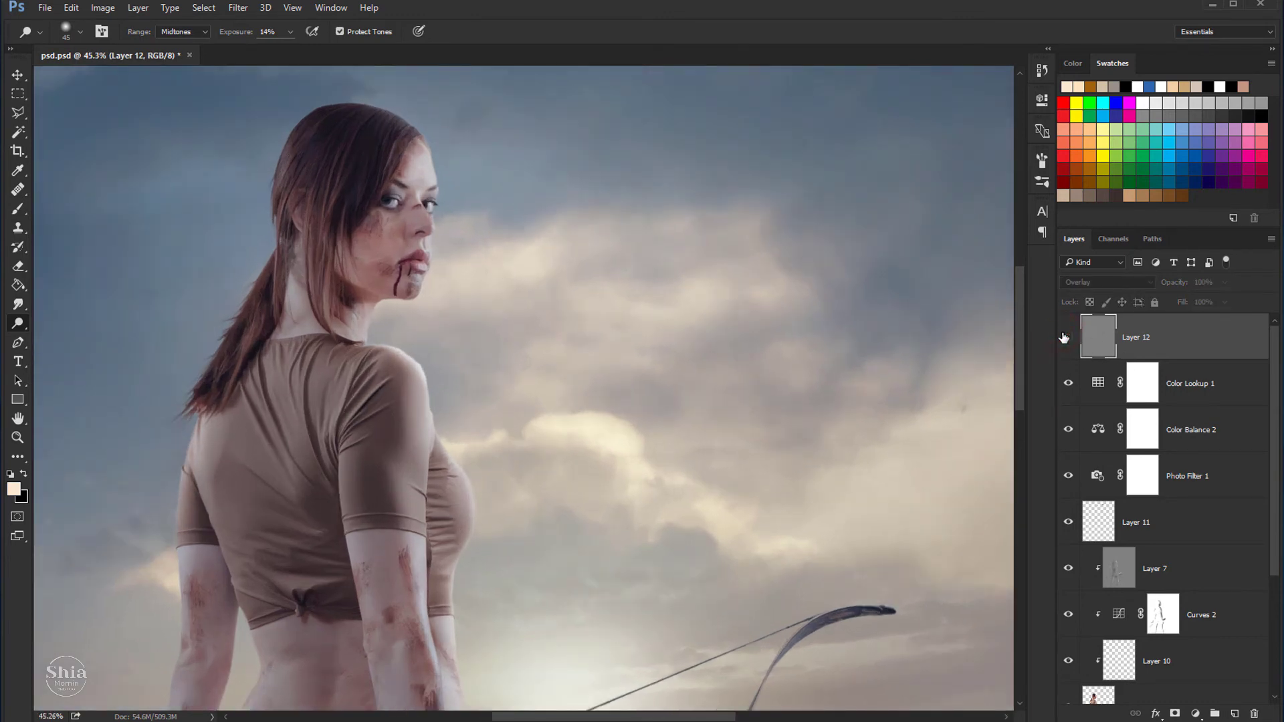
pyautogui.click(1063, 338)
pyautogui.scroll(-5, 622, 275)
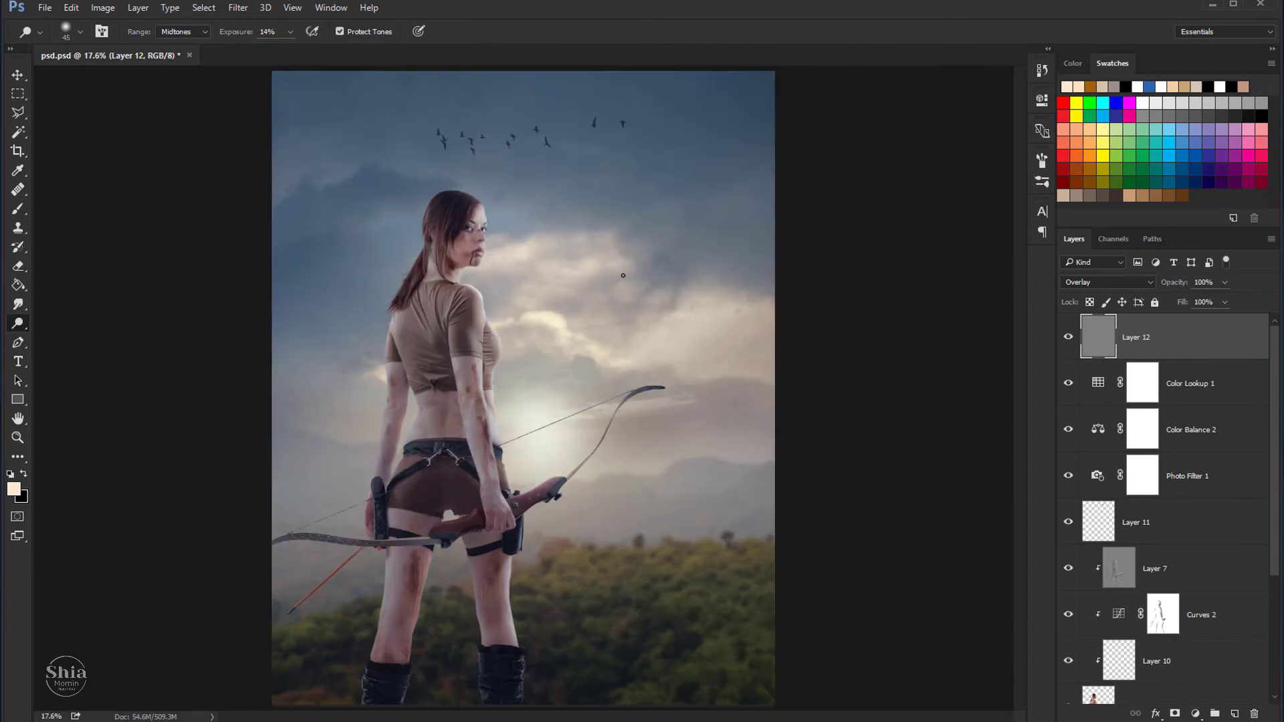
pyautogui.scroll(-1, 622, 275)
# Step: Stamp all visible layers into merged Layer 13 and open it in Camera Raw Filter
pyautogui.click(18, 74)
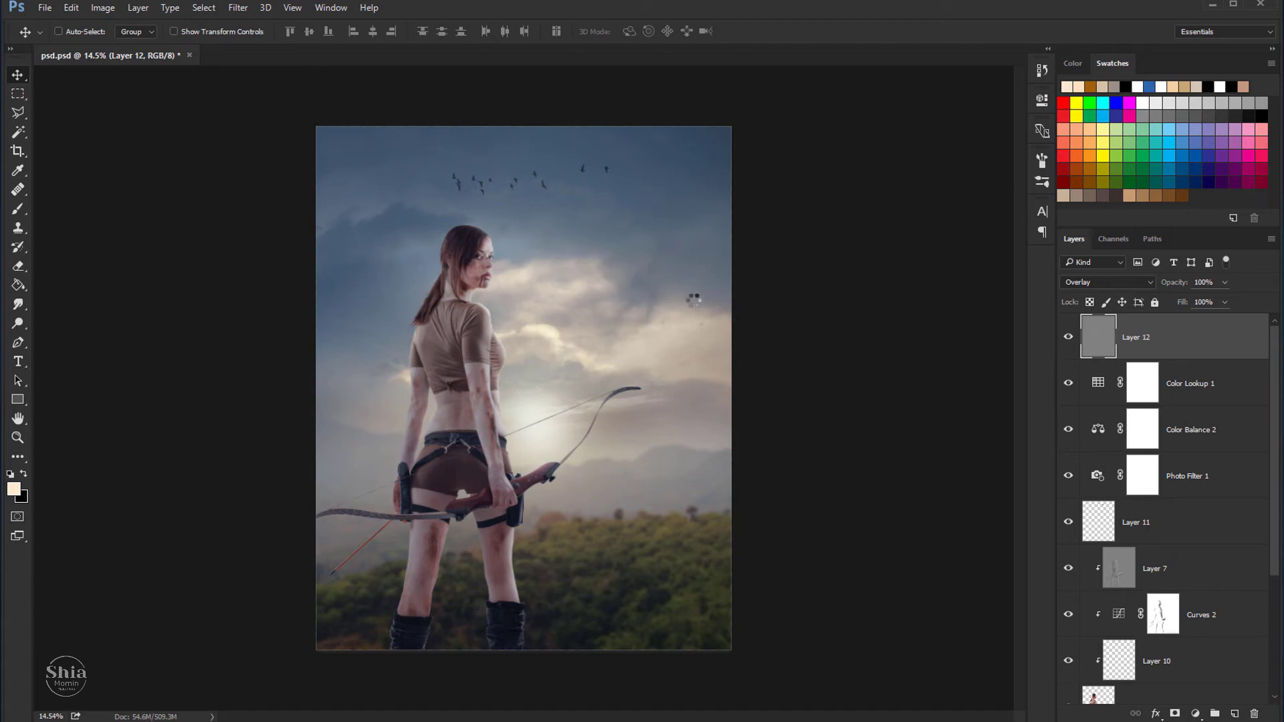
pyautogui.hotkey('ctrl', 'shift', 'alt', 'e')
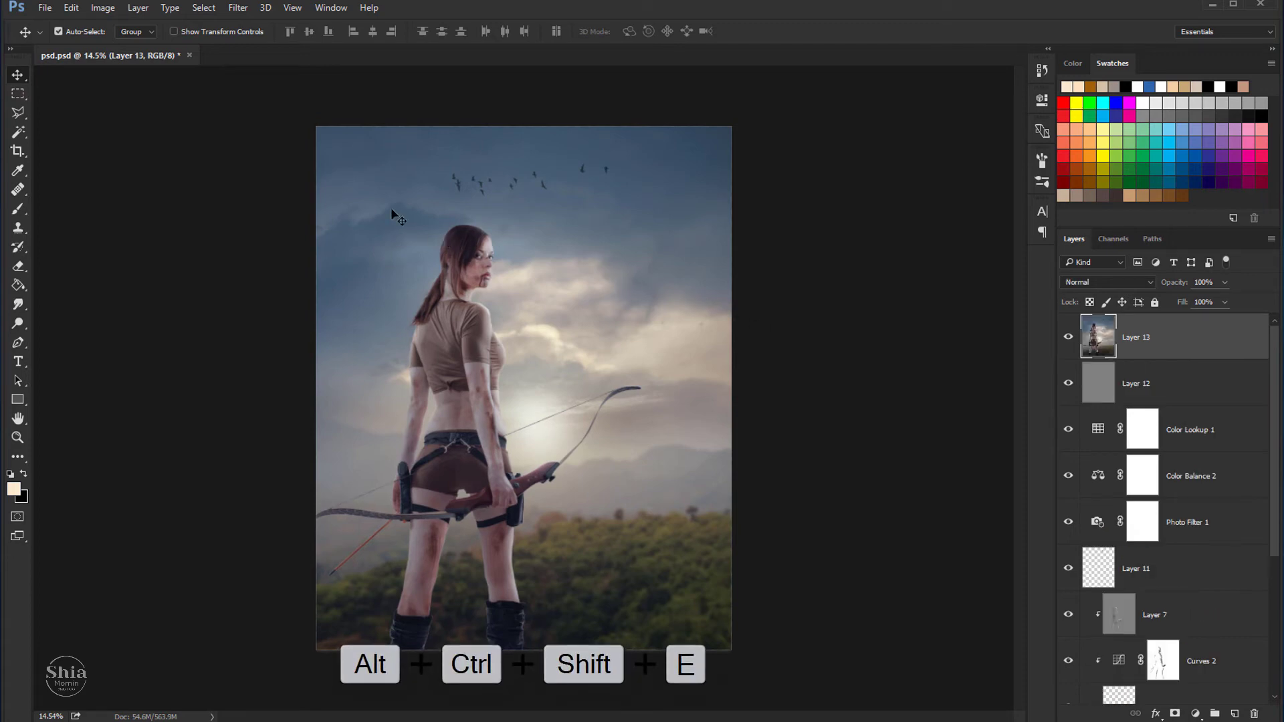
pyautogui.click(237, 7)
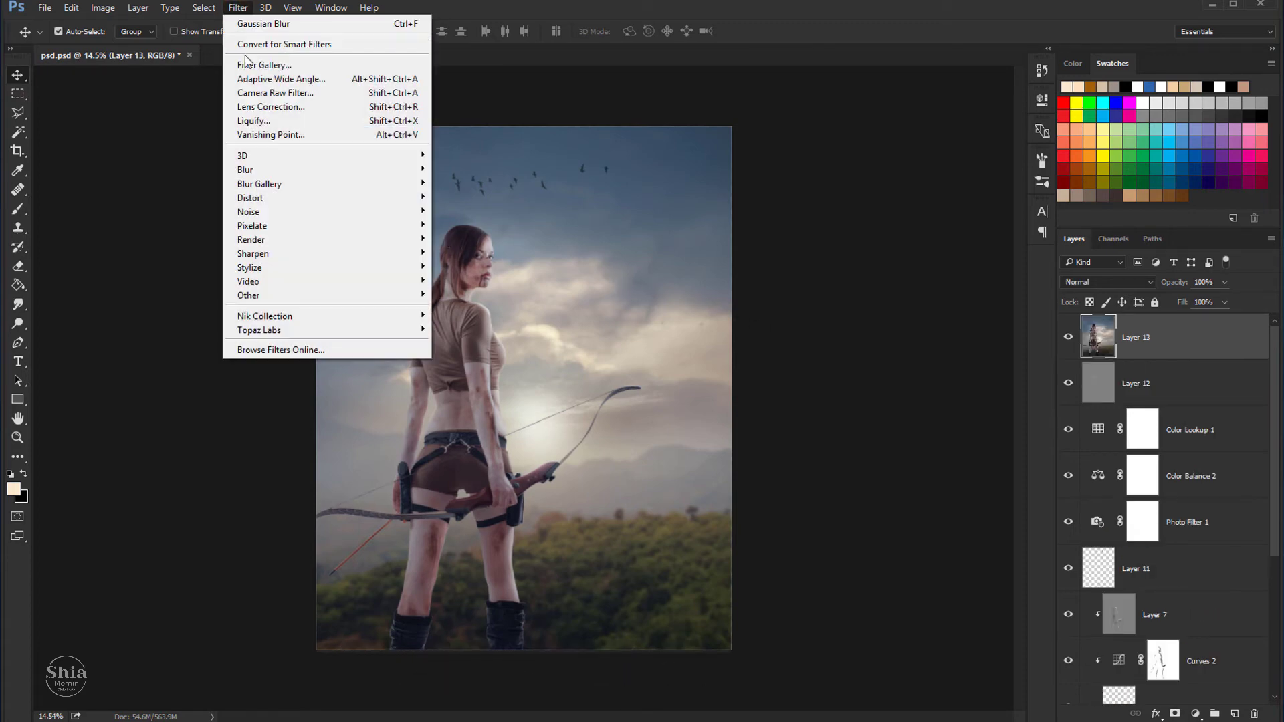
pyautogui.click(253, 94)
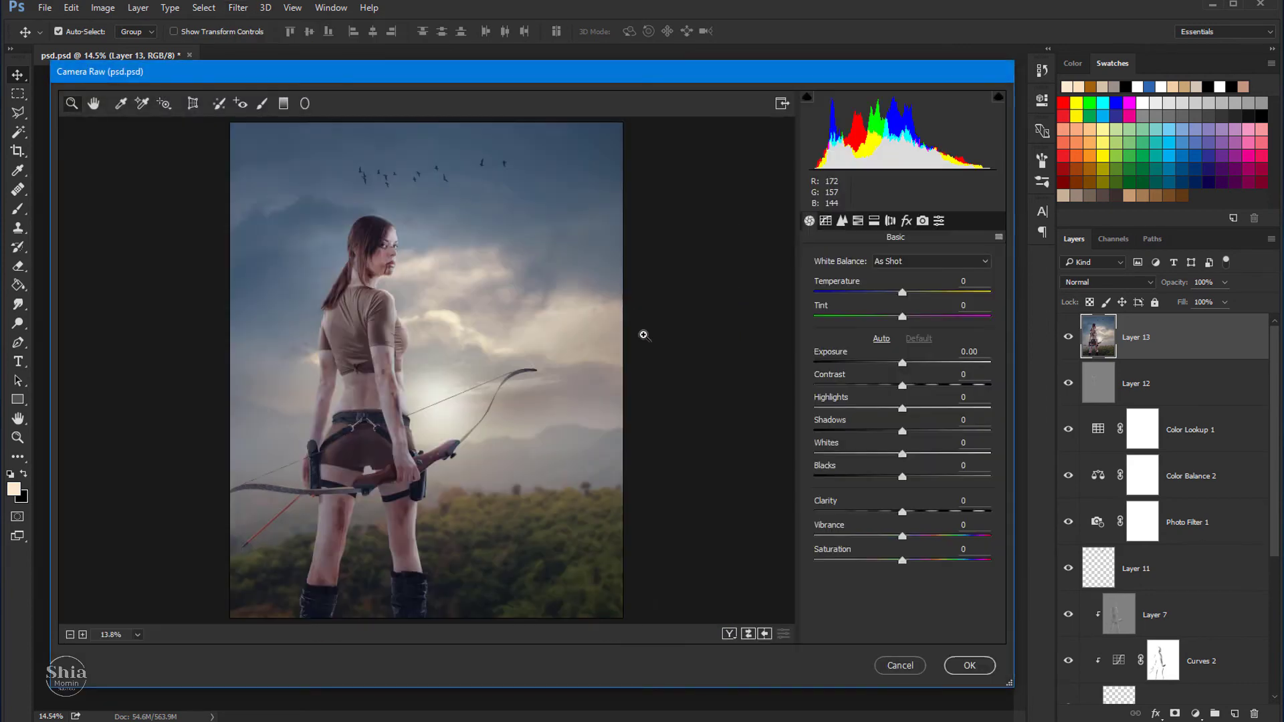
# Step: Adjust Detail luminance noise reduction while inspecting the zoomed preview, then apply Camera Raw
pyautogui.click(842, 221)
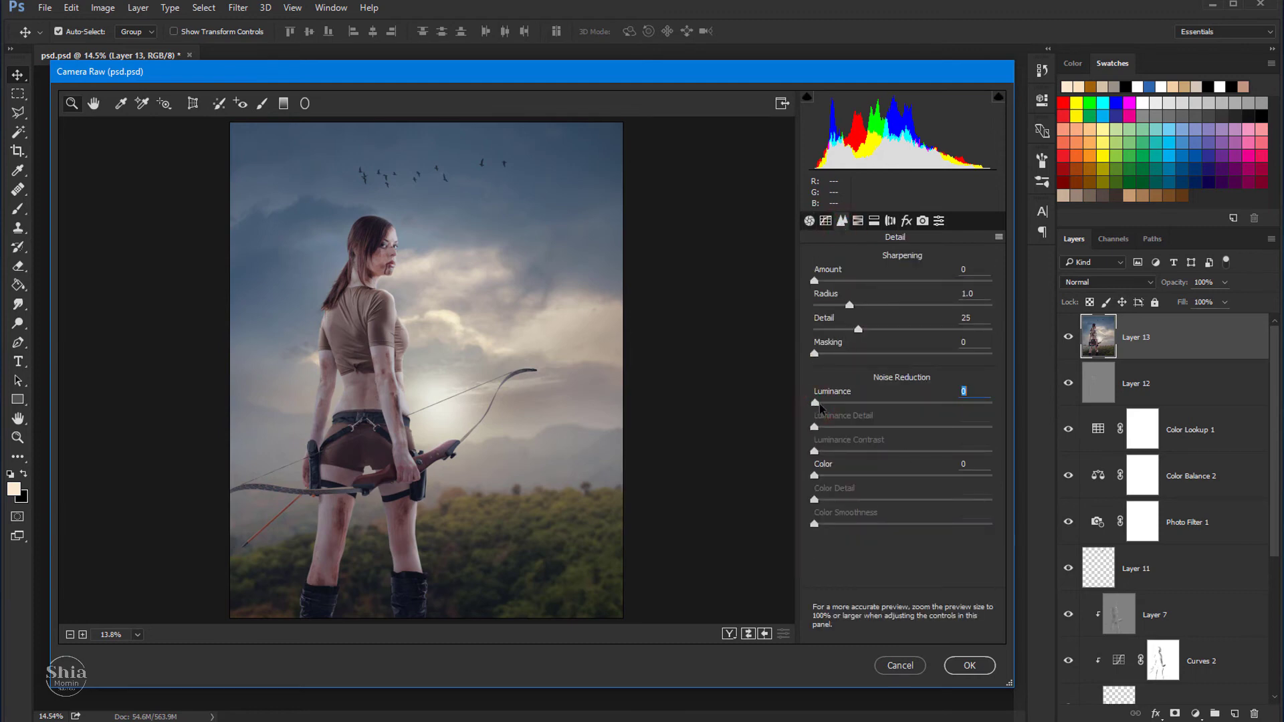
pyautogui.moveTo(815, 403); pyautogui.dragTo(857, 402)
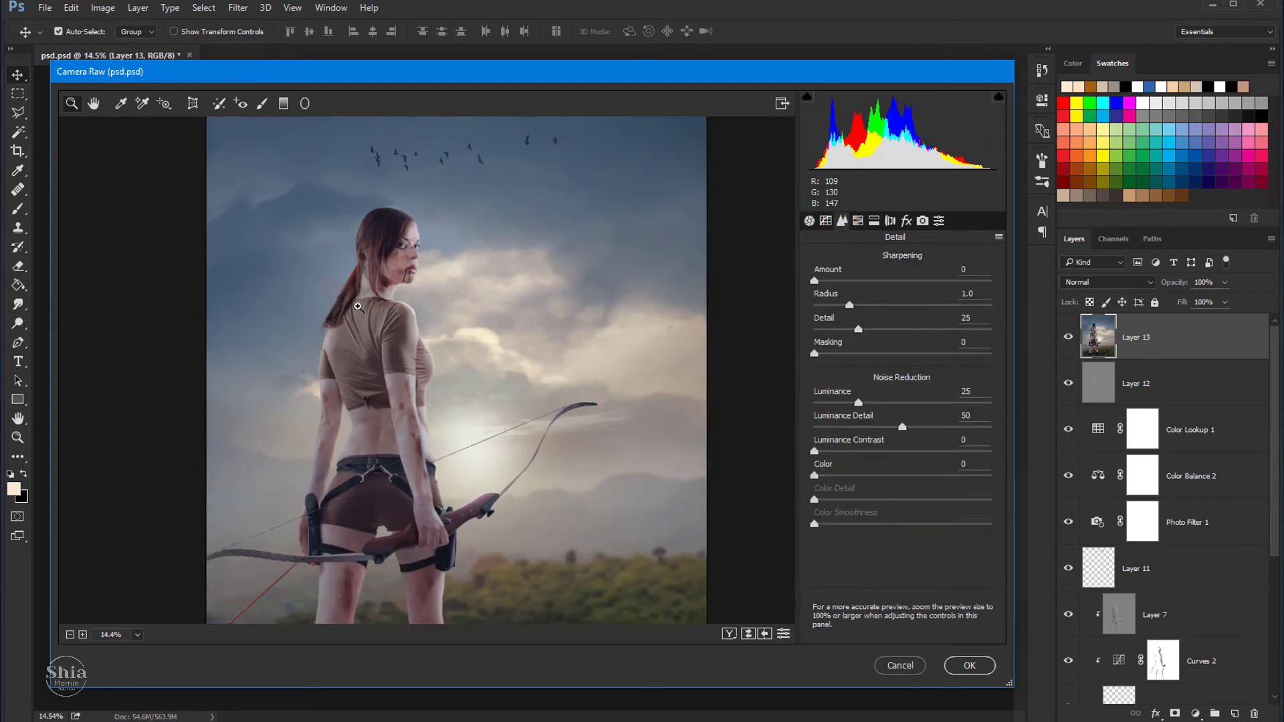
pyautogui.click(358, 306)
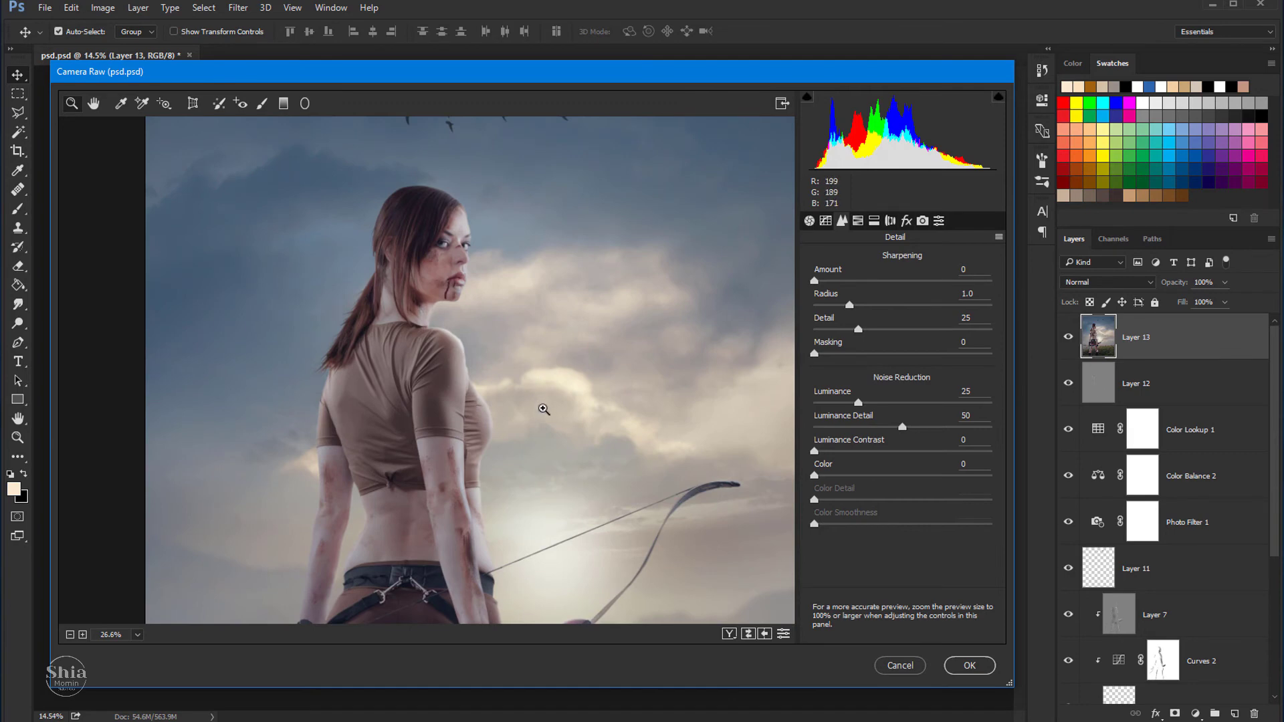
pyautogui.moveTo(541, 409); pyautogui.dragTo(436, 368)
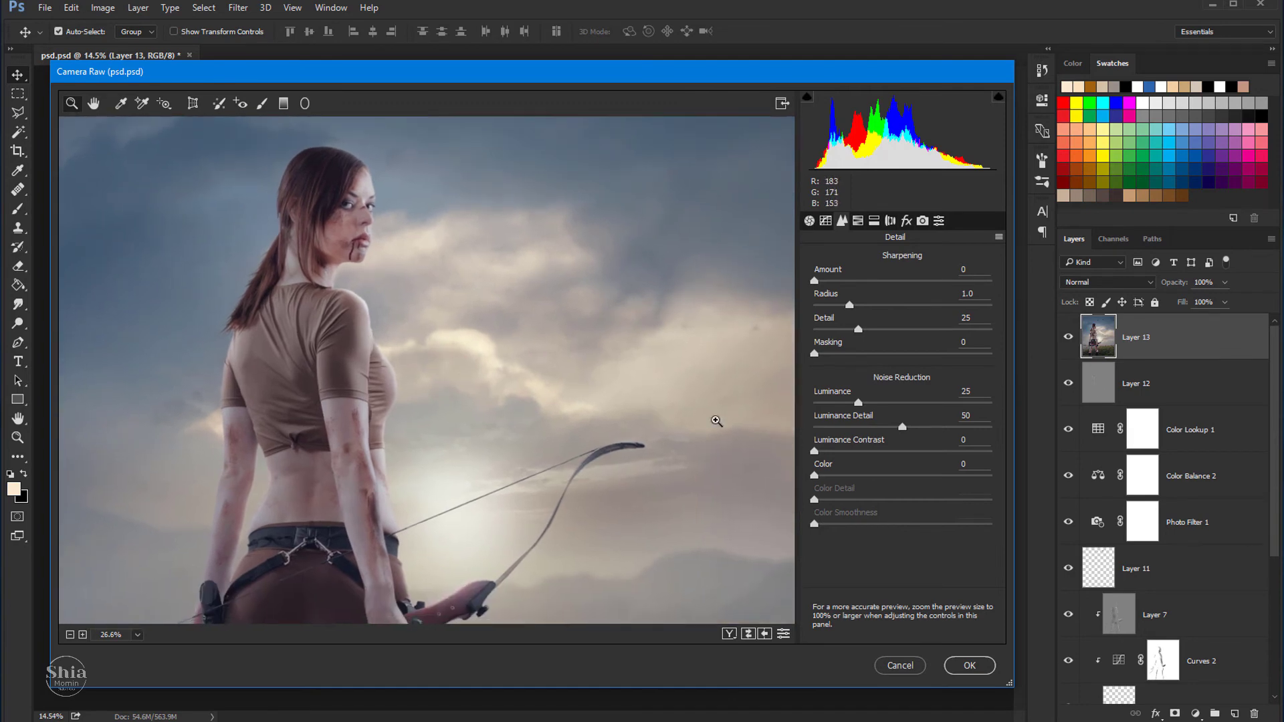
pyautogui.moveTo(619, 421)
pyautogui.mouseDown()
pyautogui.moveTo(619, 471)
pyautogui.moveTo(639, 399)
pyautogui.mouseUp()
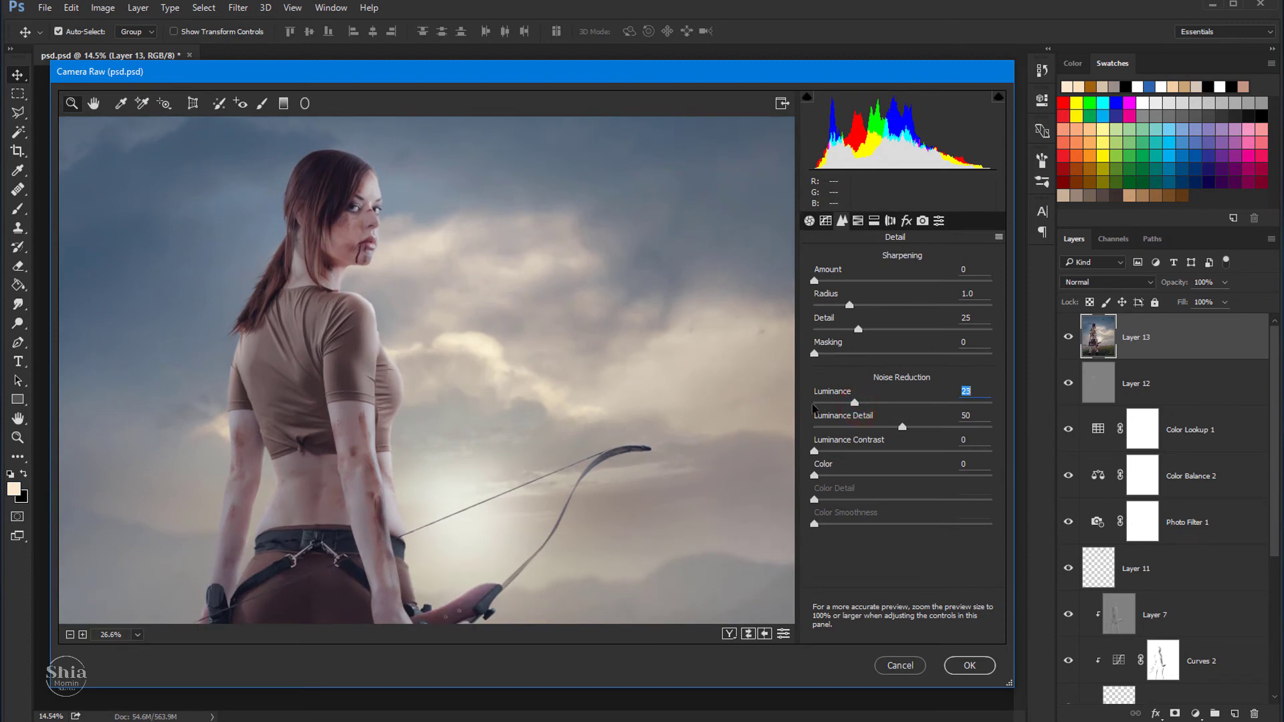
pyautogui.moveTo(858, 403)
pyautogui.mouseDown()
pyautogui.moveTo(803, 409)
pyautogui.moveTo(873, 405)
pyautogui.mouseUp()
pyautogui.moveTo(596, 403); pyautogui.dragTo(573, 416)
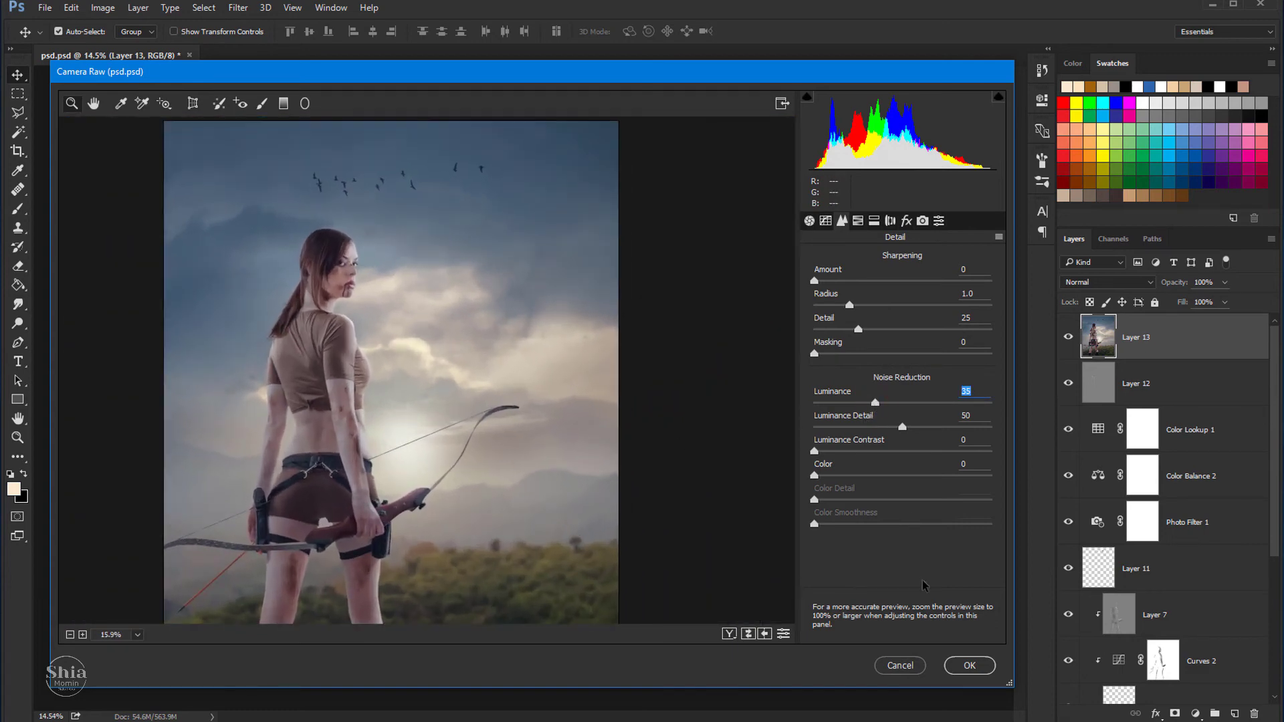
pyautogui.click(957, 666)
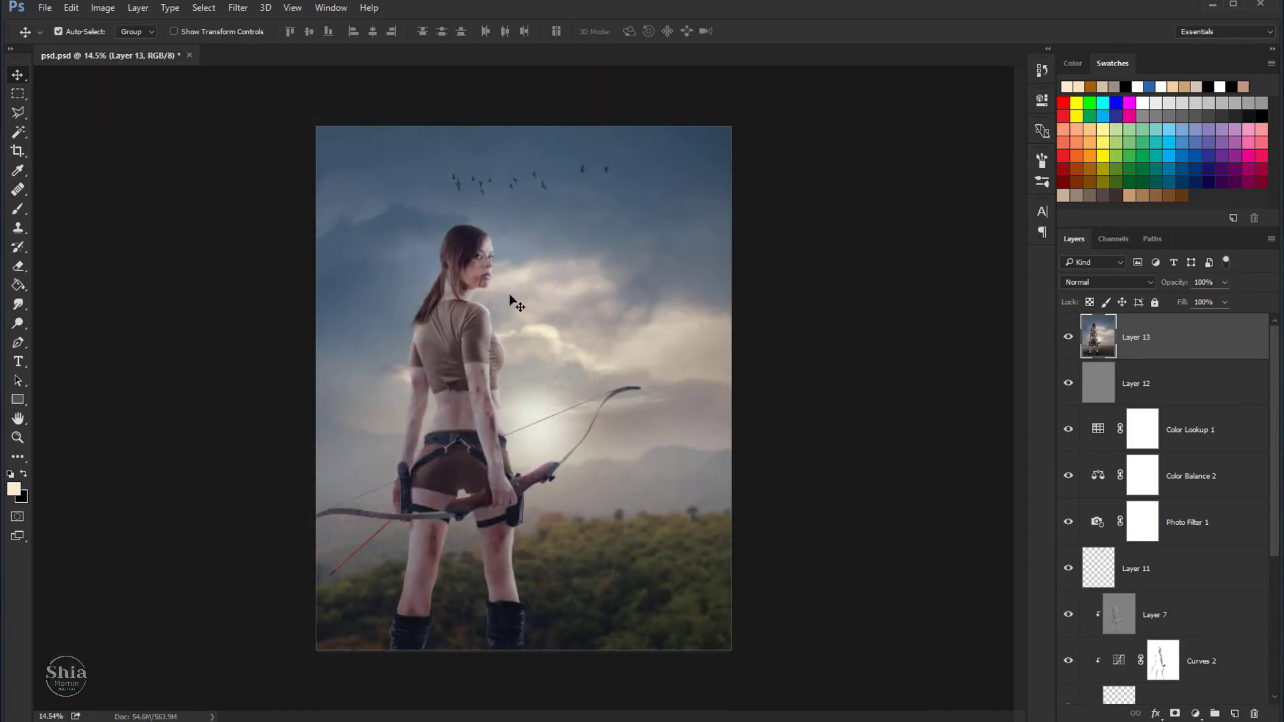
# Step: Duplicate Layer 13 twice, hide Layer 13 copy 2, and select Layer 13 copy
pyautogui.scroll(3, 486, 264)
pyautogui.scroll(1, 475, 243)
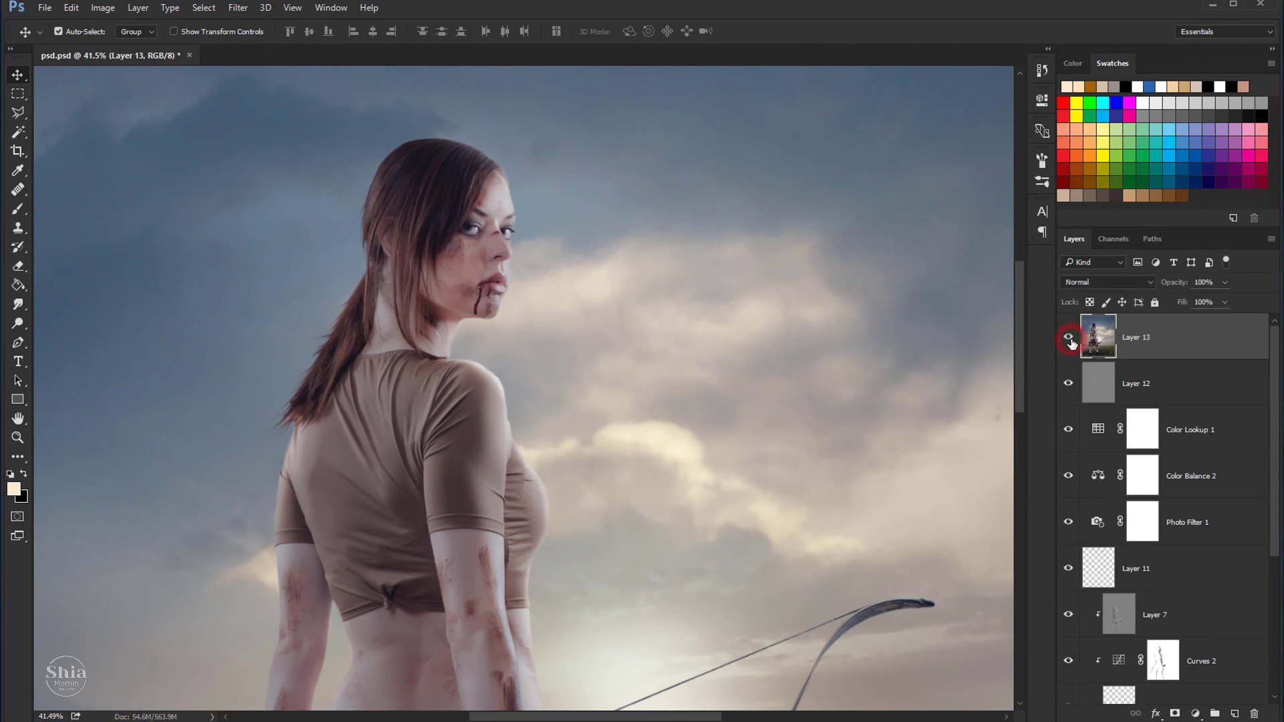
pyautogui.scroll(-2, 599, 350)
pyautogui.scroll(-1, 584, 331)
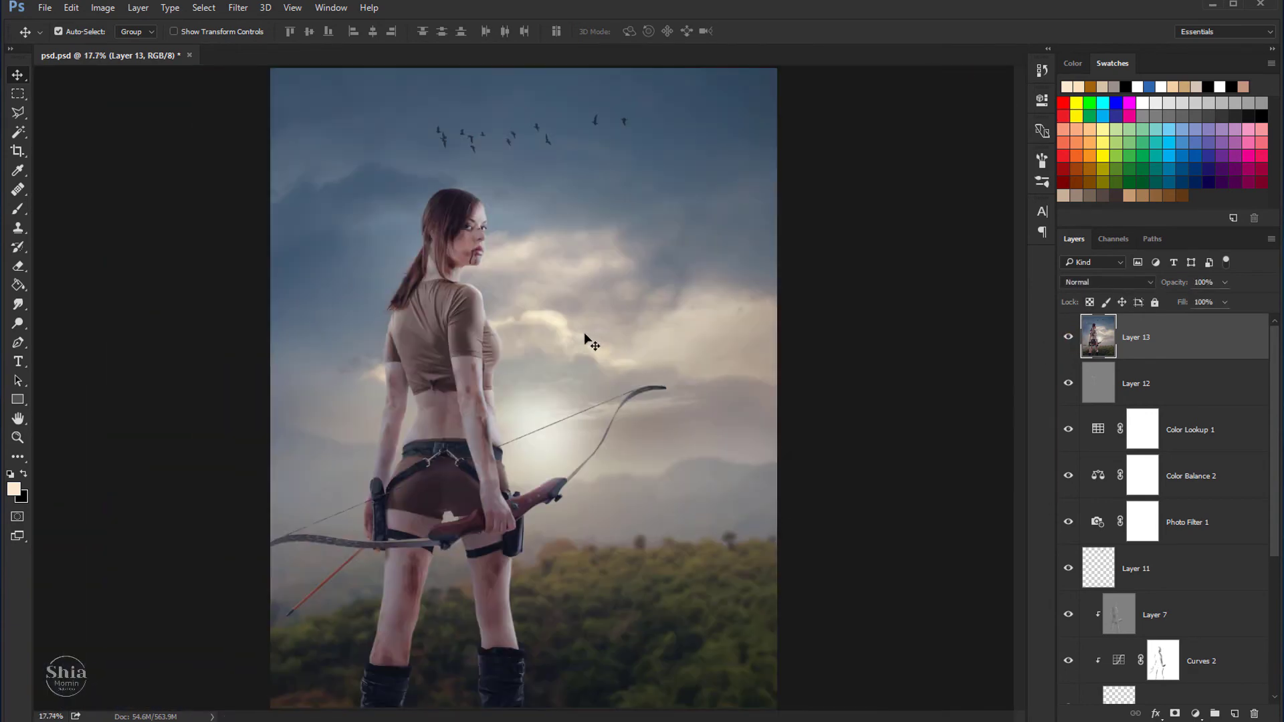
pyautogui.scroll(-1, 583, 335)
pyautogui.scroll(-1, 583, 335)
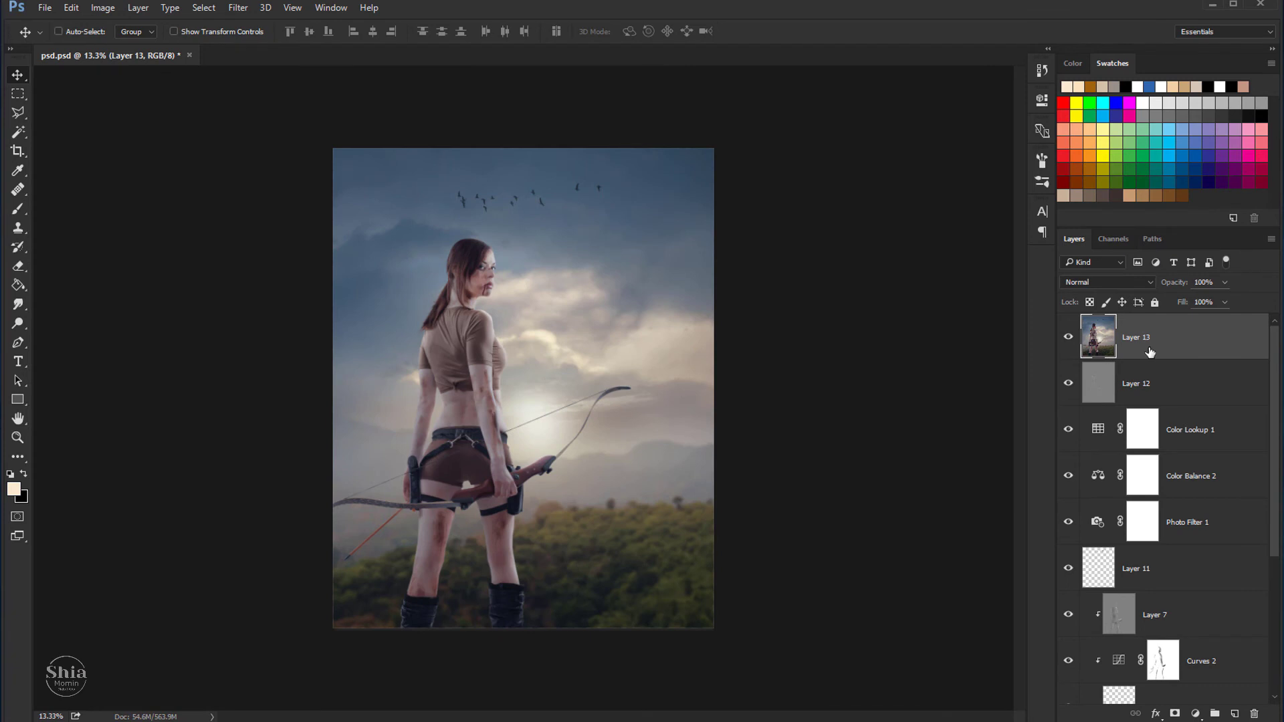
pyautogui.hotkey('ctrl', 'j')
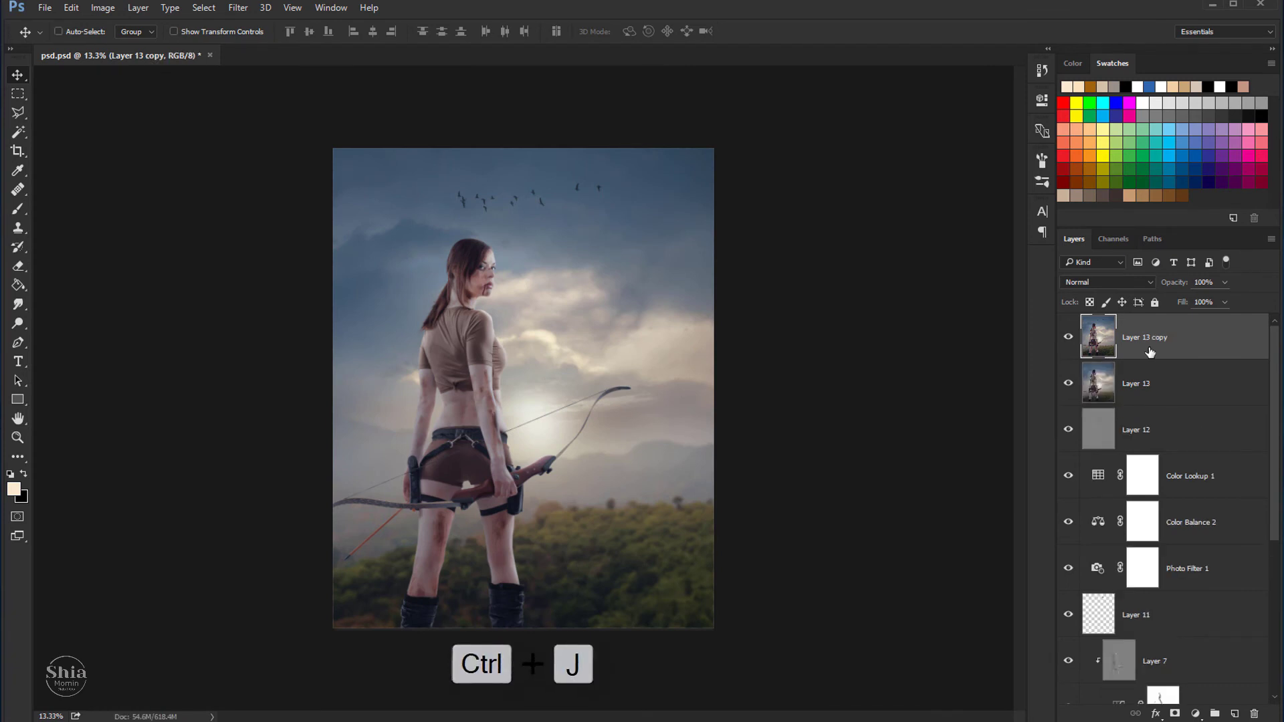
pyautogui.hotkey('ctrl', 'j')
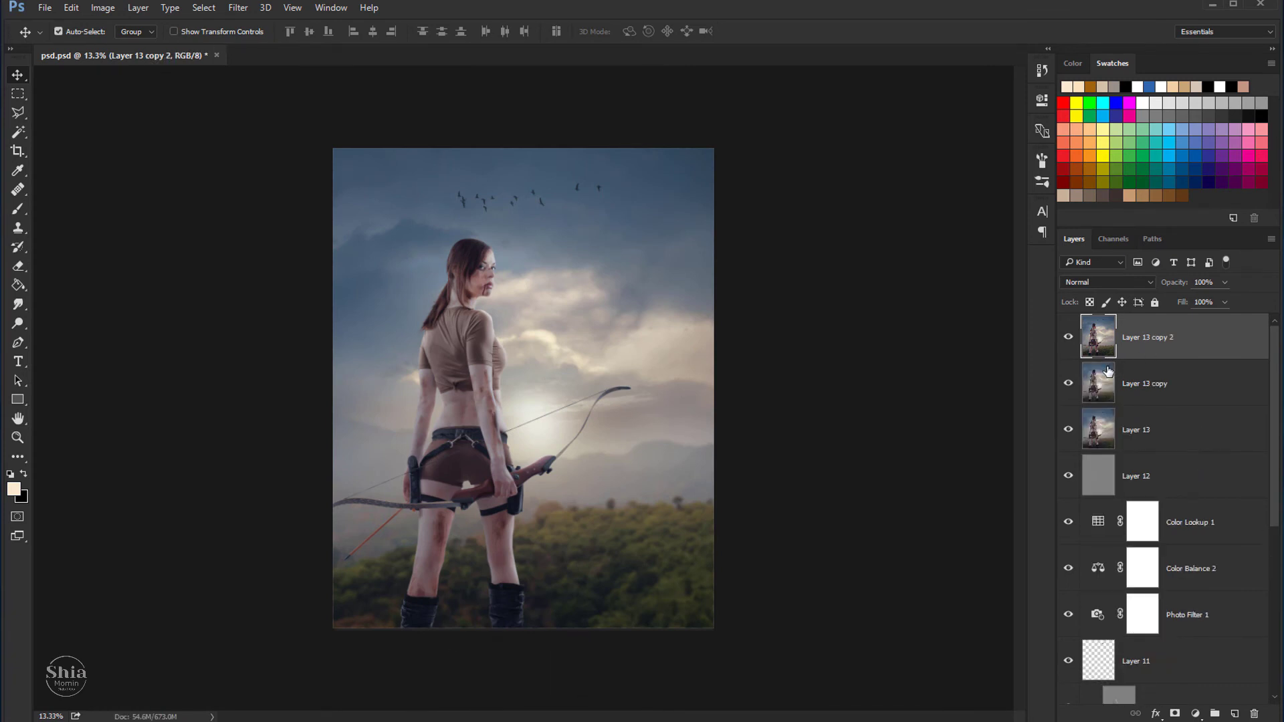
pyautogui.click(1069, 338)
pyautogui.click(1136, 395)
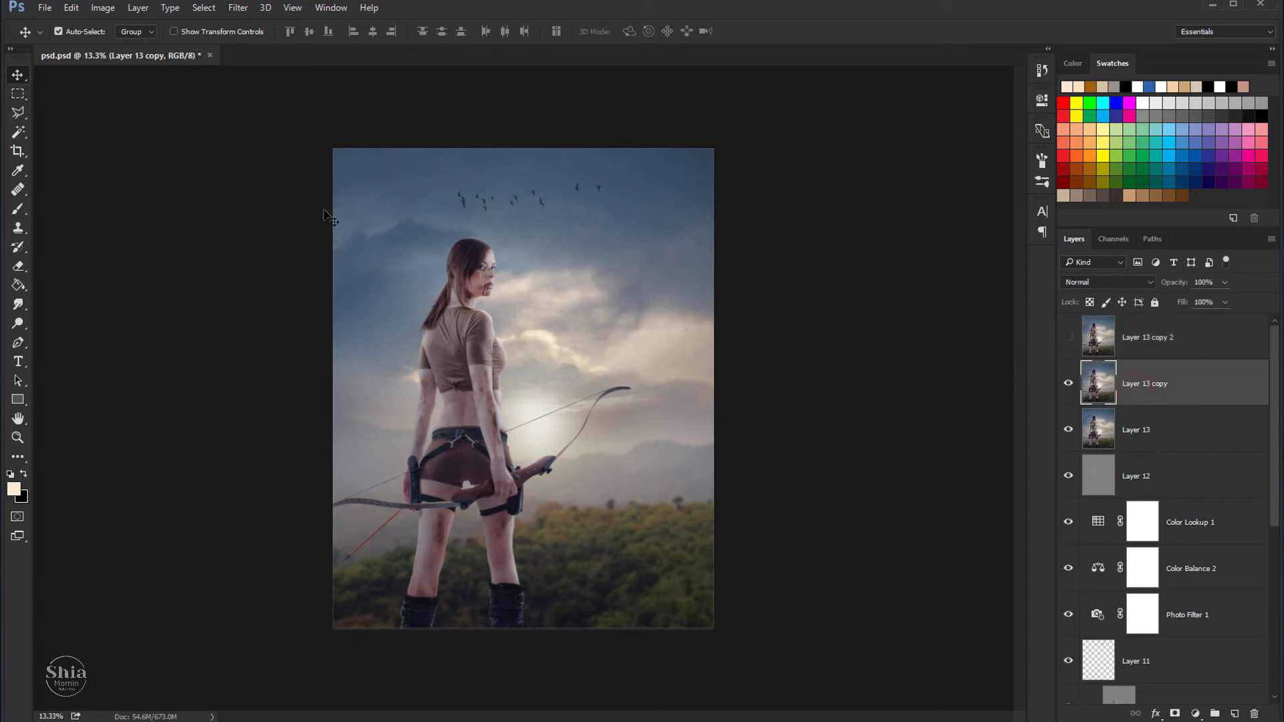
pyautogui.click(238, 8)
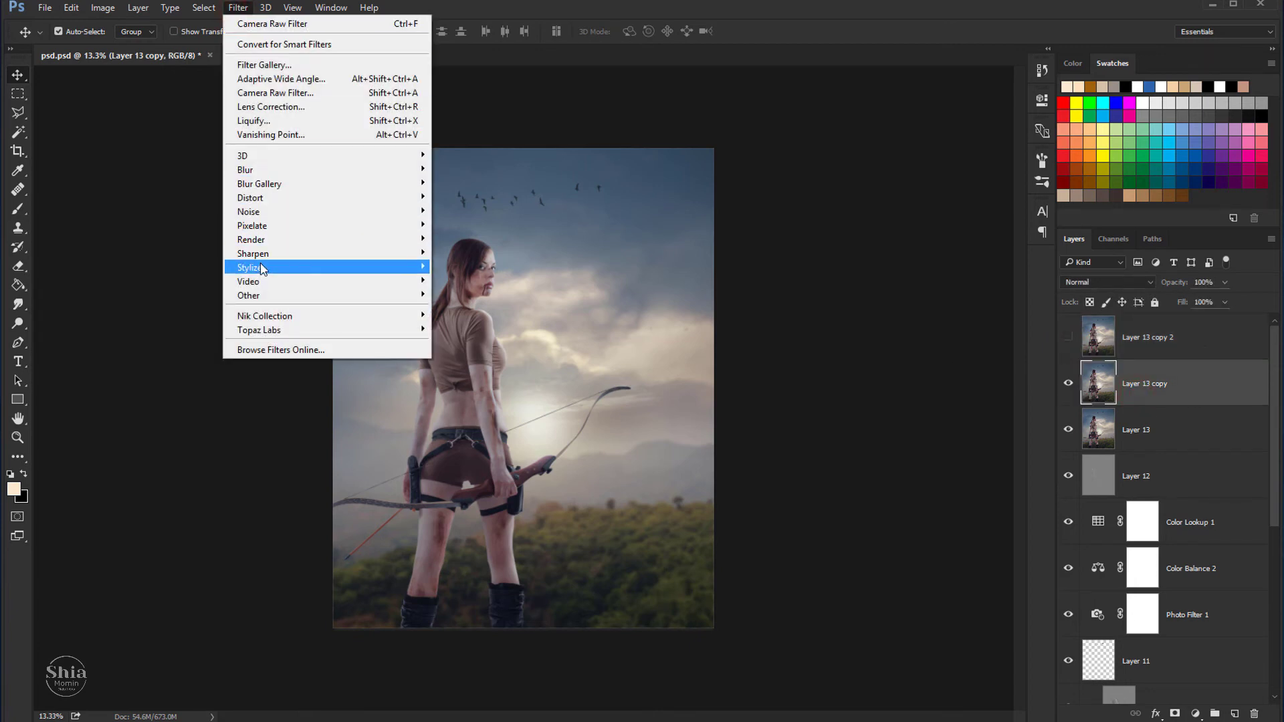
# Step: Apply Reduce Noise with Sharpen Details 63 to Layer 13 copy, then unhide Layer 13 copy 2
pyautogui.click(476, 265)
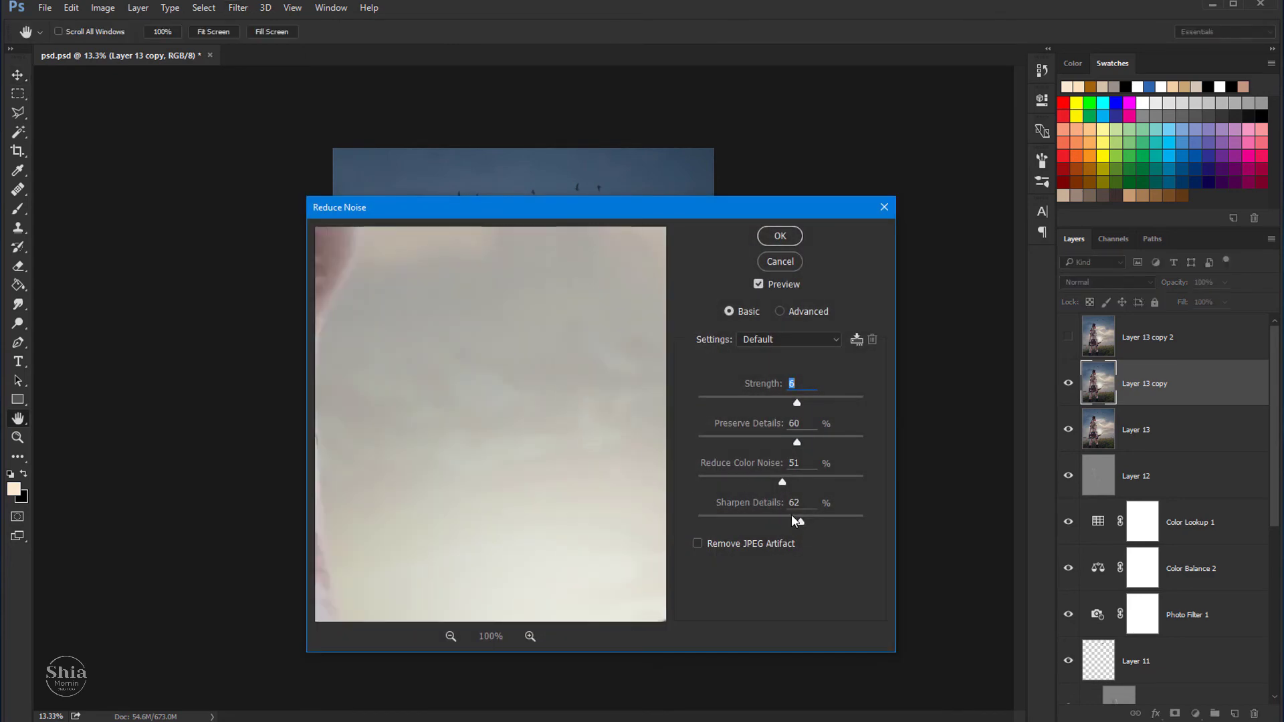
pyautogui.click(800, 520)
pyautogui.click(779, 236)
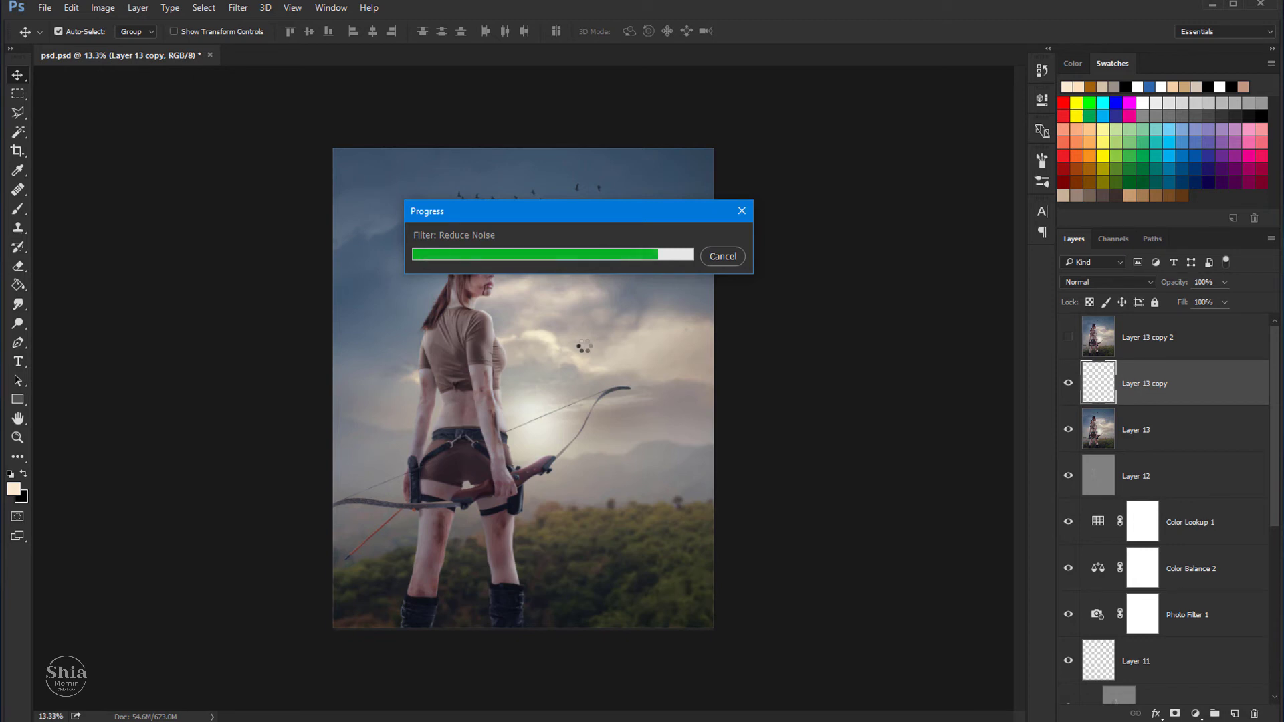
pyautogui.click(1142, 344)
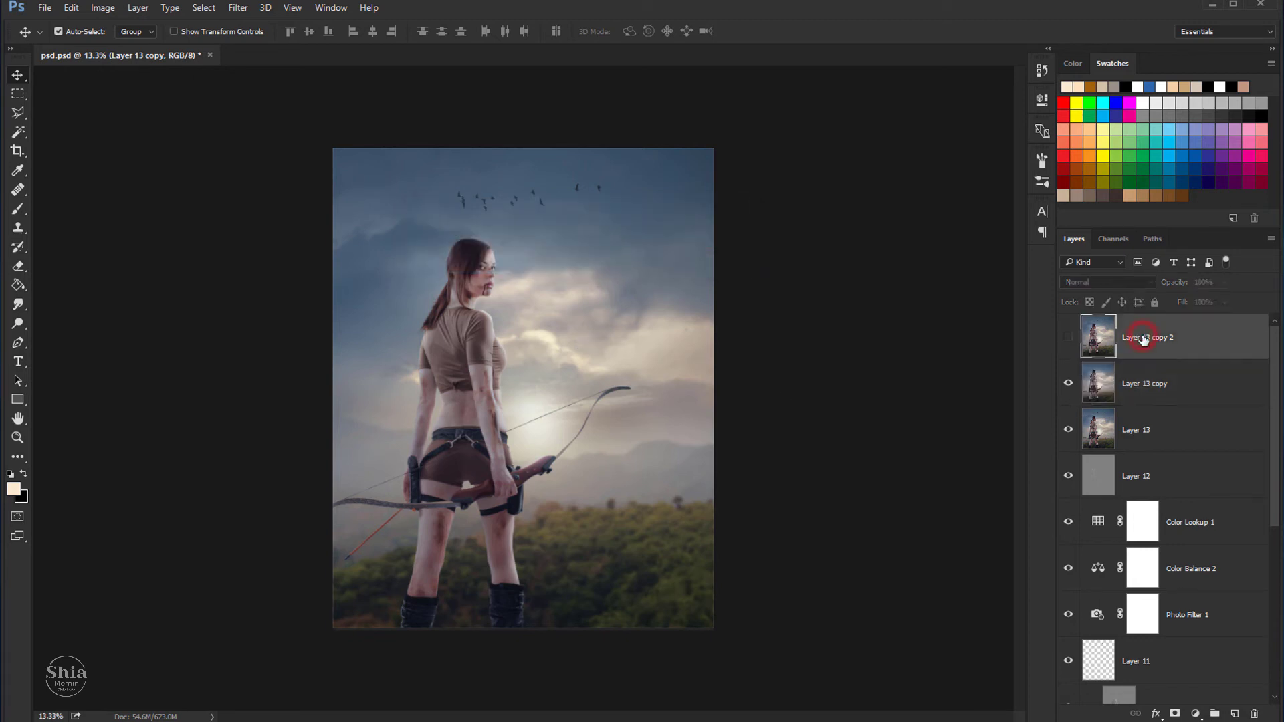
pyautogui.click(1069, 342)
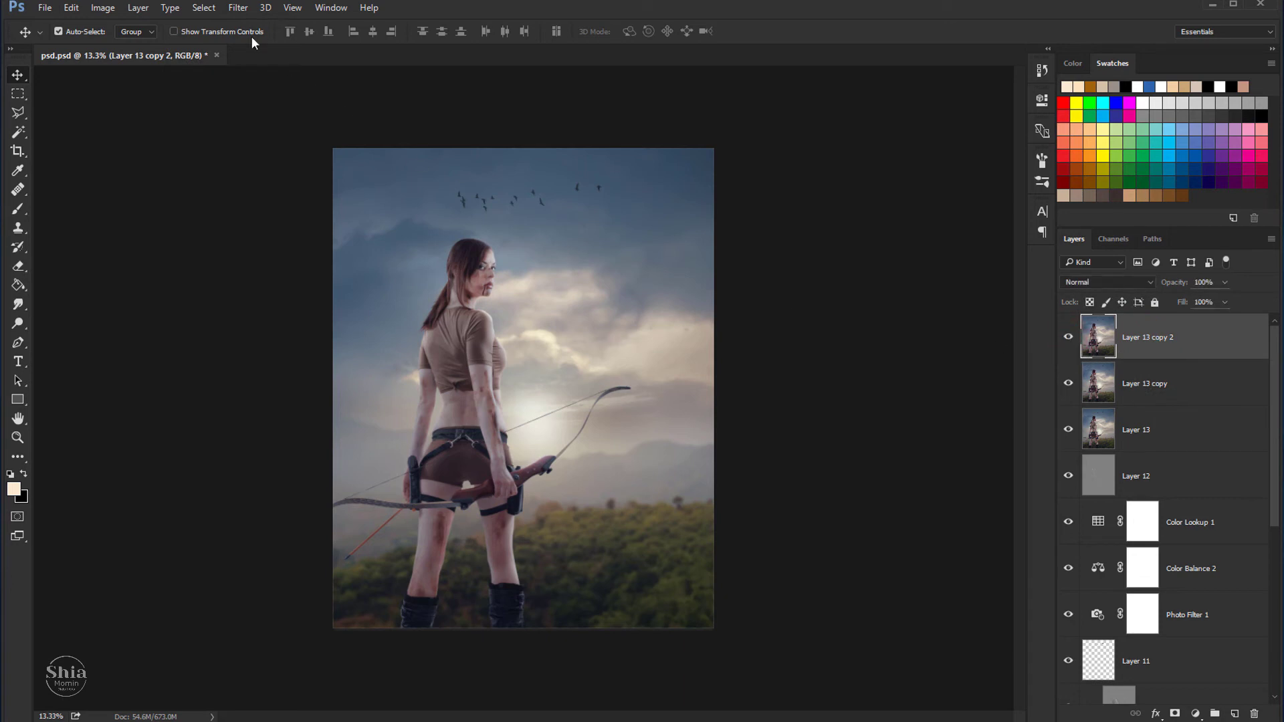
# Step: Apply High Pass to Layer 13 copy 2 and blend it in Vivid Light mode
pyautogui.click(238, 8)
pyautogui.moveTo(249, 295)
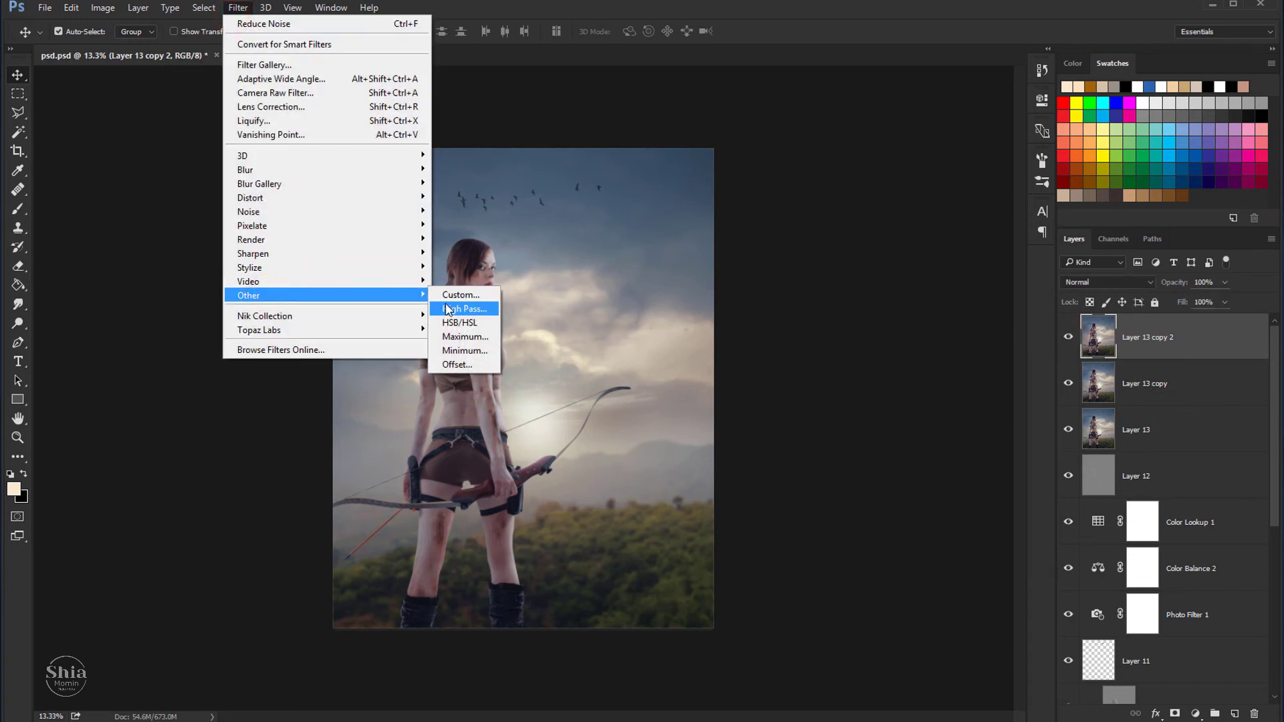
pyautogui.click(448, 310)
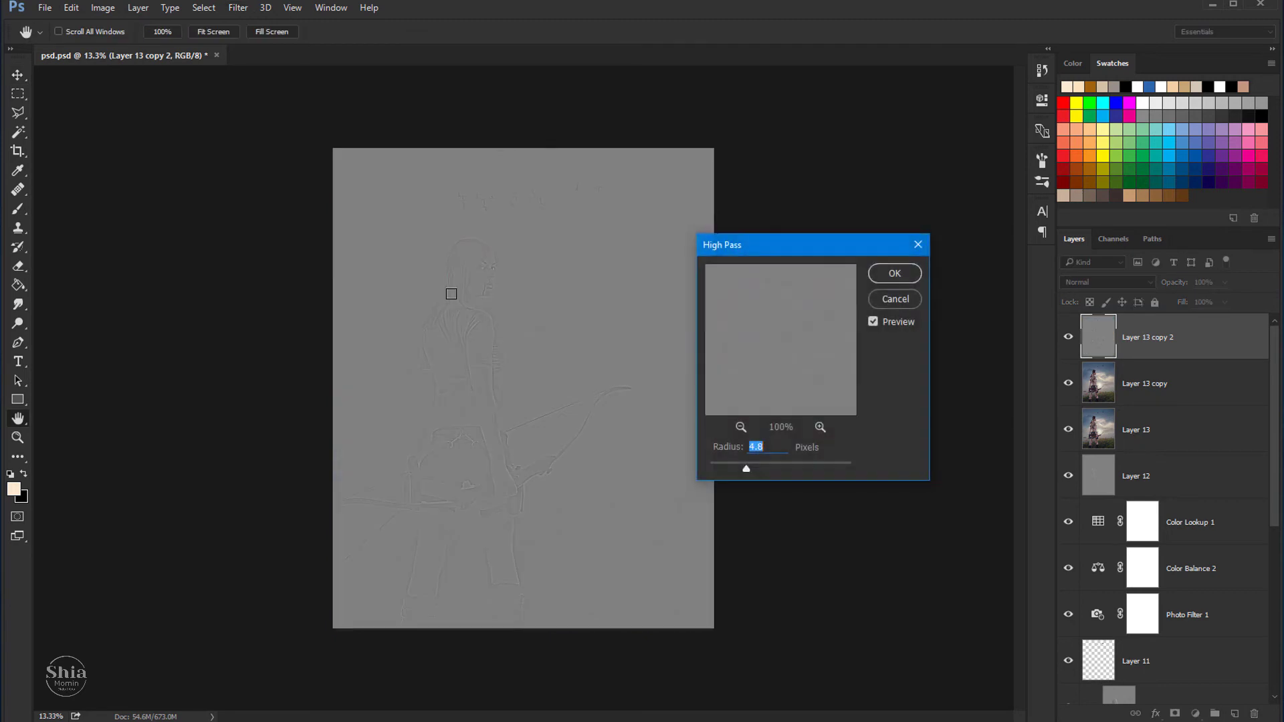
pyautogui.click(890, 274)
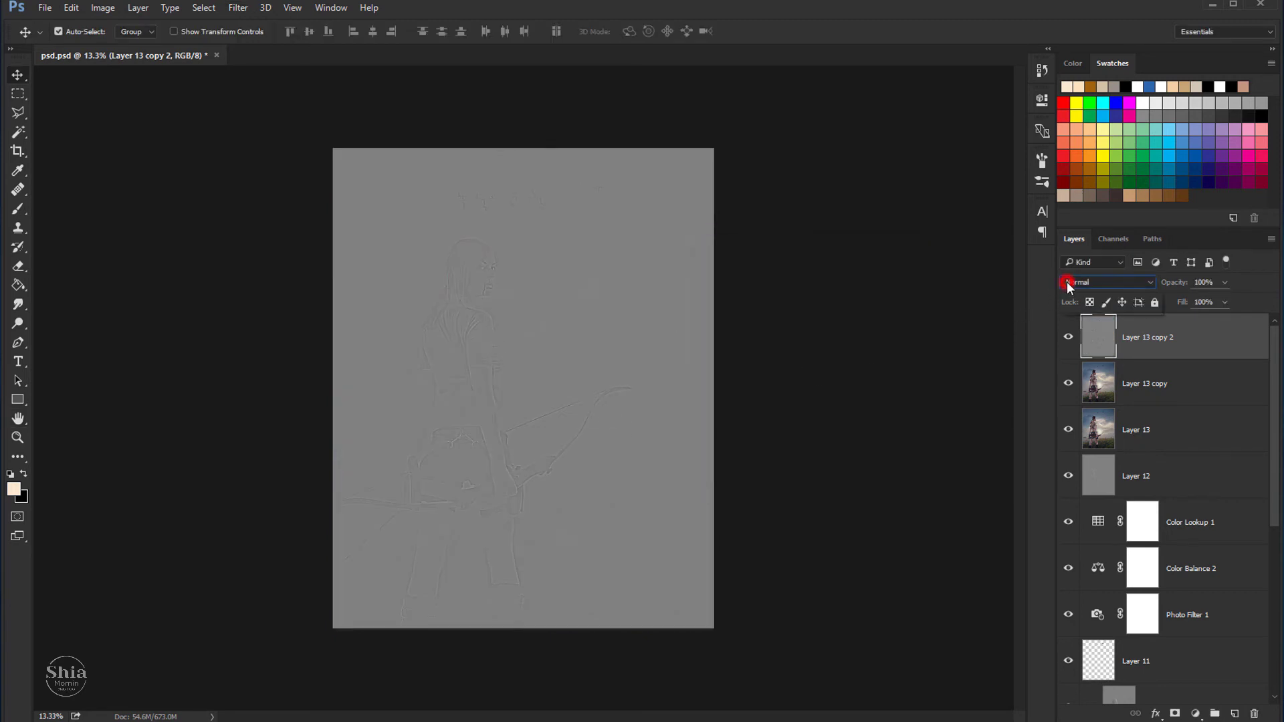
pyautogui.click(1066, 282)
pyautogui.click(1073, 451)
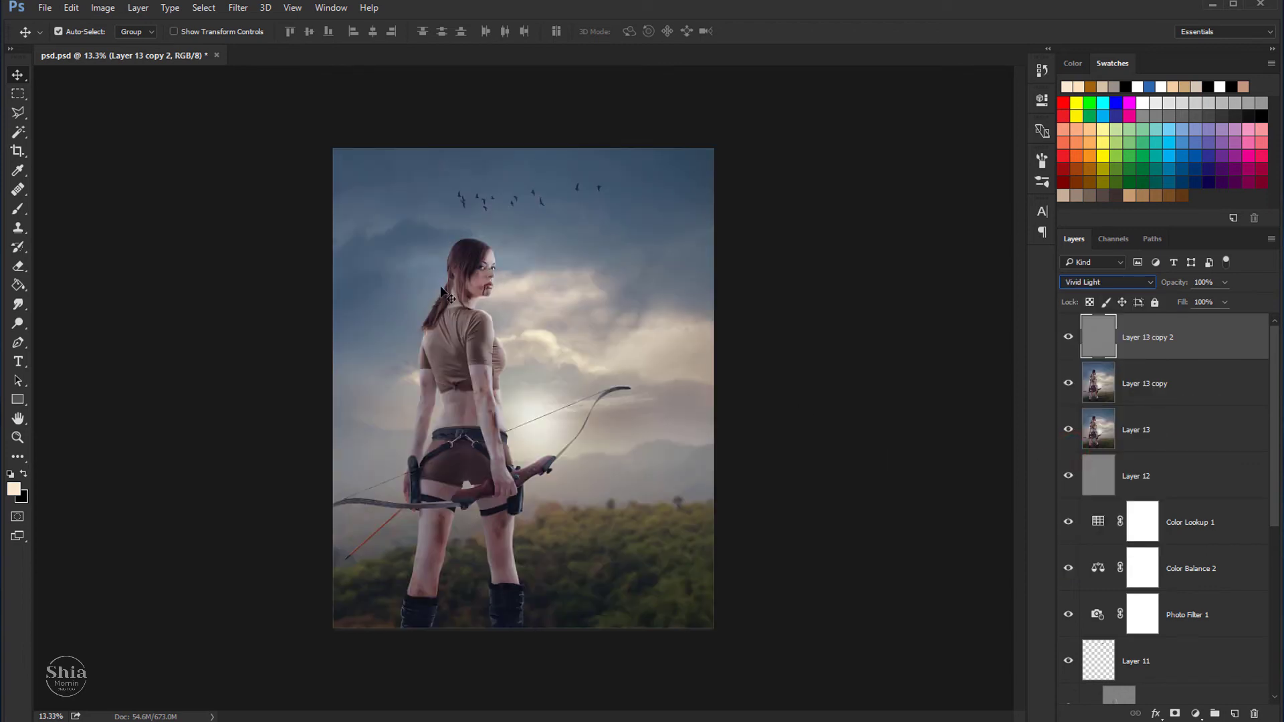
# Step: Zoom in and toggle the Vivid Light layer to compare the sharpening
pyautogui.hotkey('ctrl', '+')
pyautogui.hotkey('ctrl', '+')
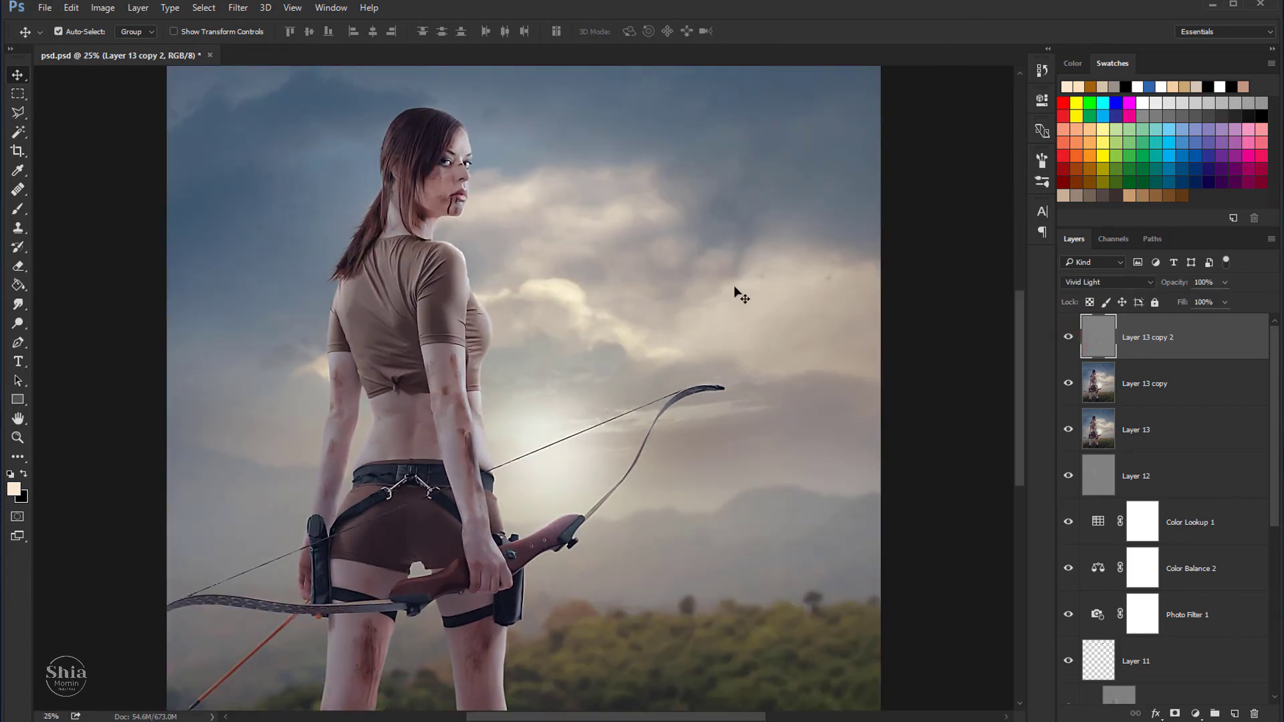
pyautogui.scroll(1, 477, 229)
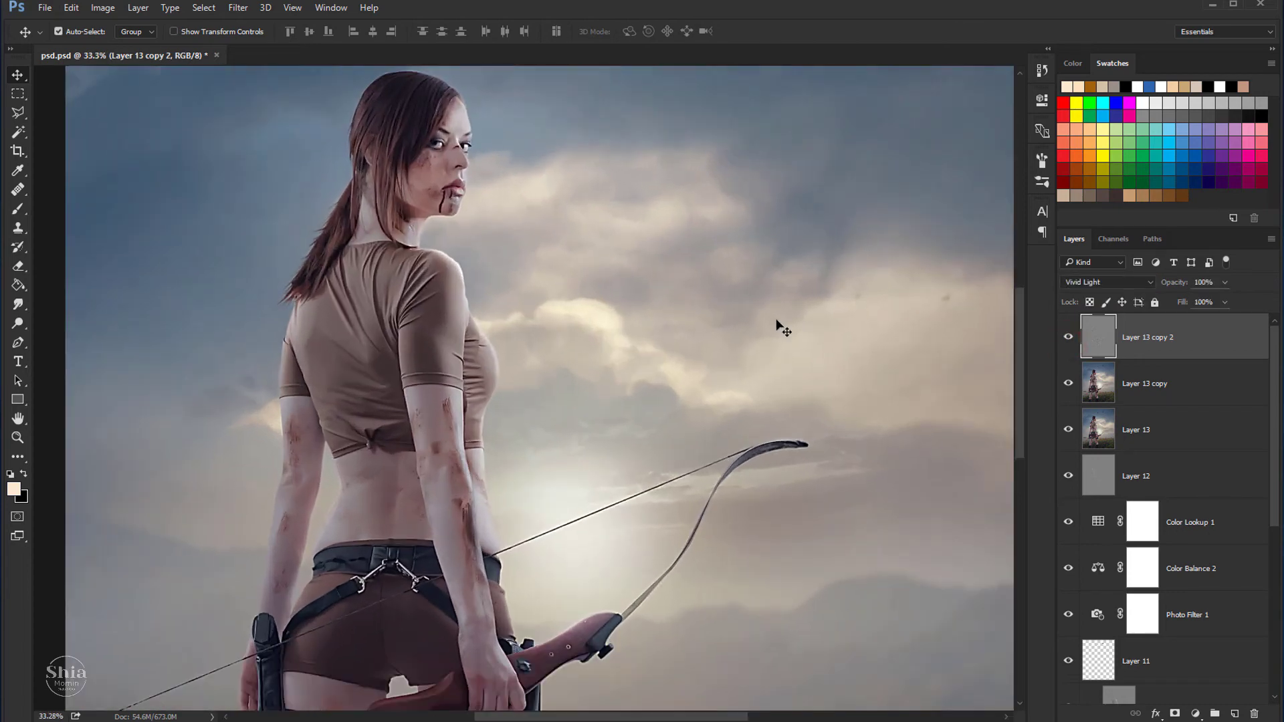
pyautogui.click(1066, 337)
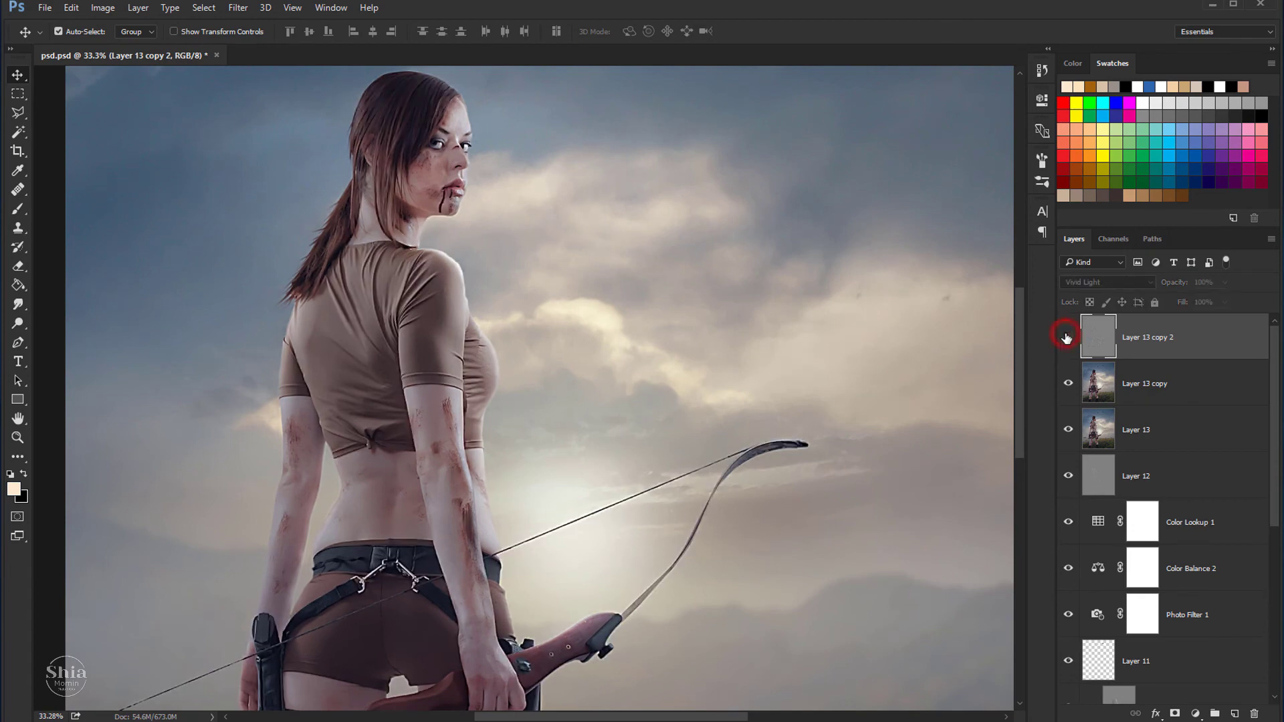
pyautogui.click(1066, 337)
pyautogui.scroll(-3, 724, 325)
pyautogui.scroll(-1, 721, 328)
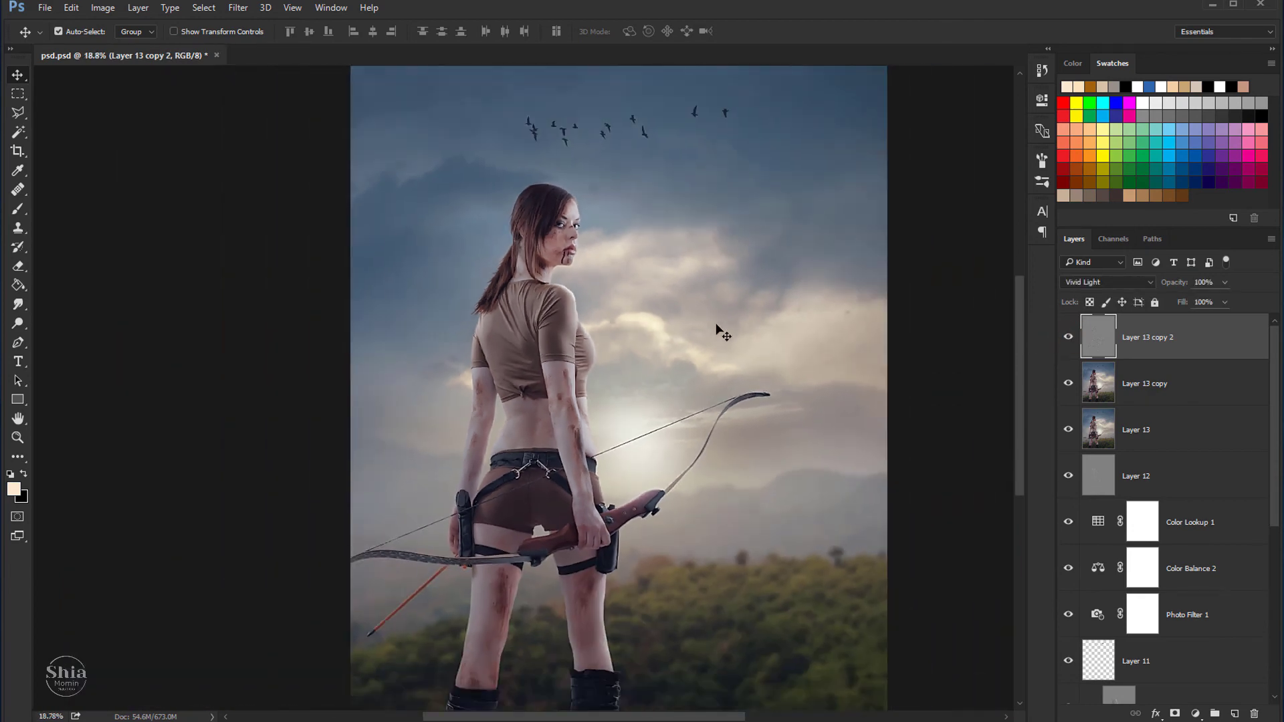
pyautogui.scroll(-1, 721, 329)
# Step: Group both Layer 13 copies into Group 2 with an inverted black layer mask
pyautogui.keyDown('shift'); pyautogui.click(1176, 393); pyautogui.keyUp('shift')
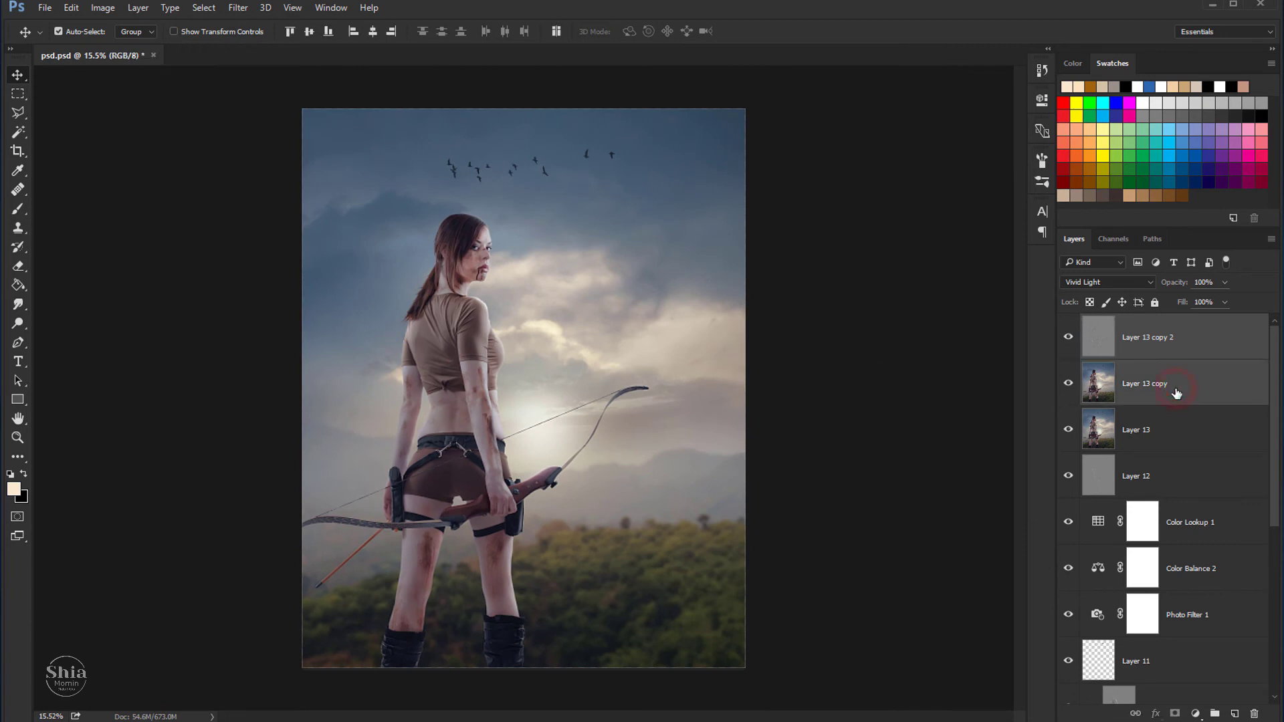
pyautogui.hotkey('ctrl', 'g')
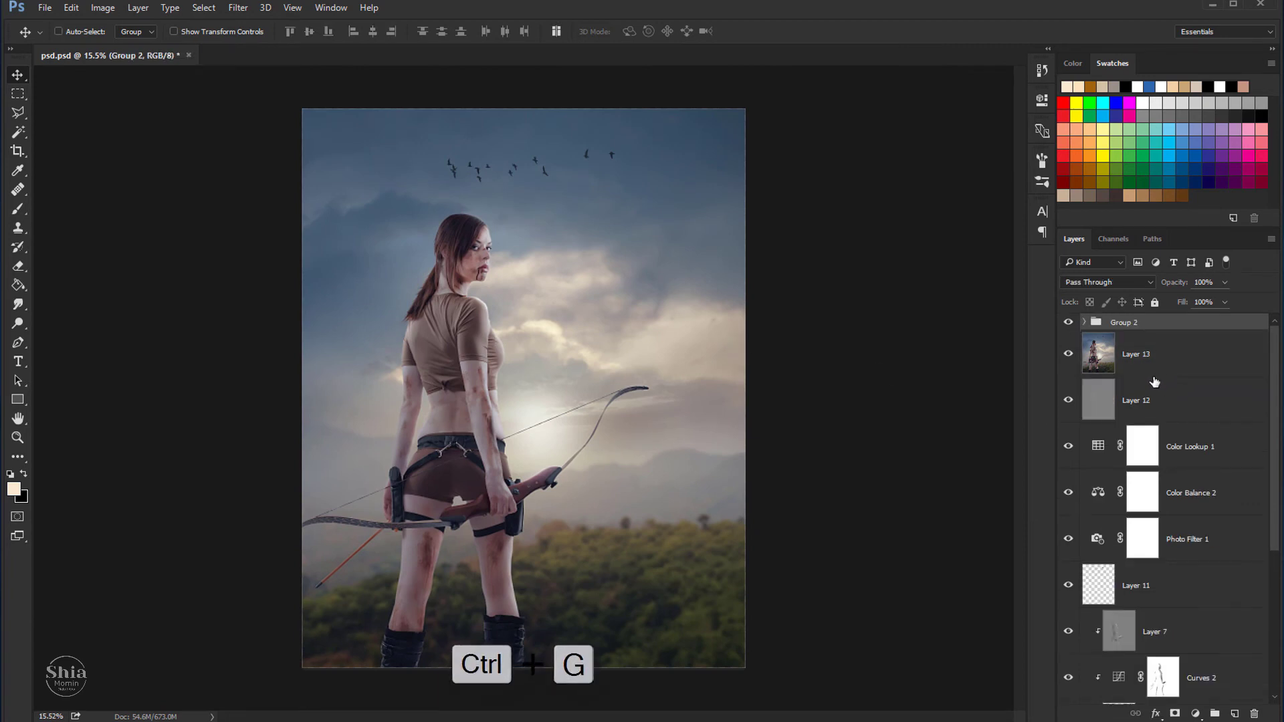
pyautogui.click(1172, 714)
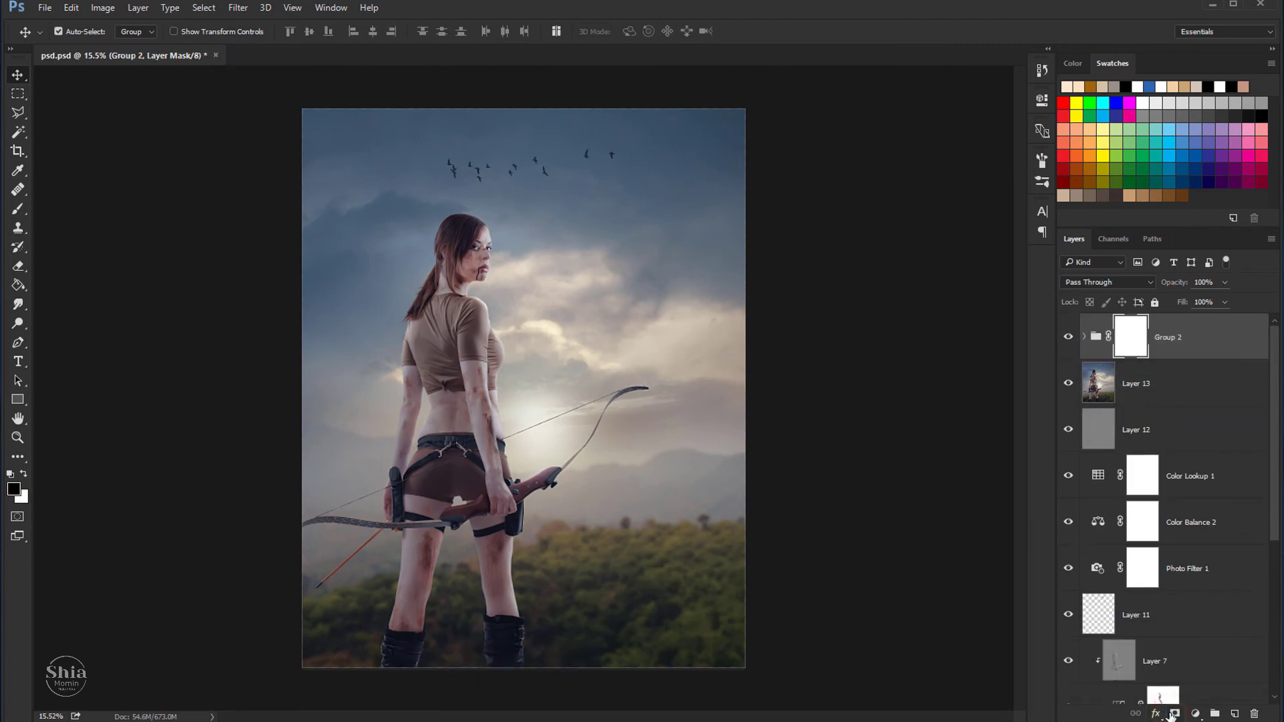
pyautogui.scroll(2, 471, 262)
pyautogui.scroll(2, 468, 248)
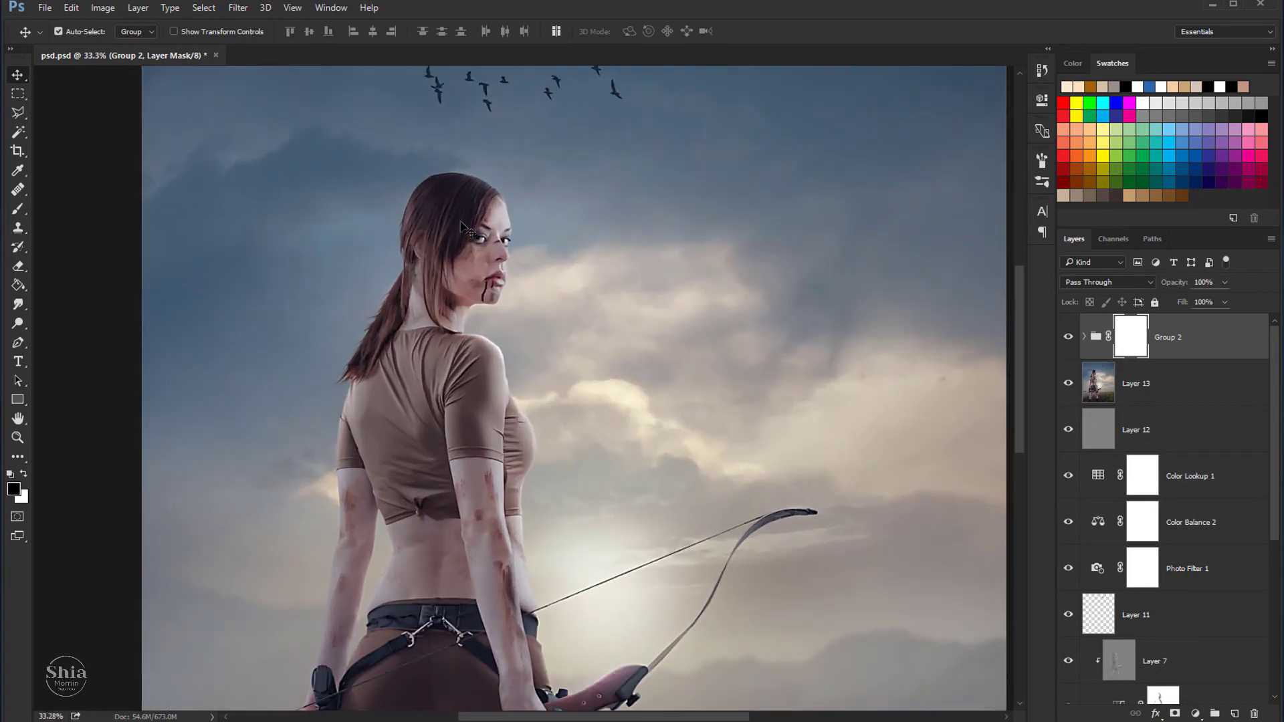
pyautogui.scroll(2, 461, 226)
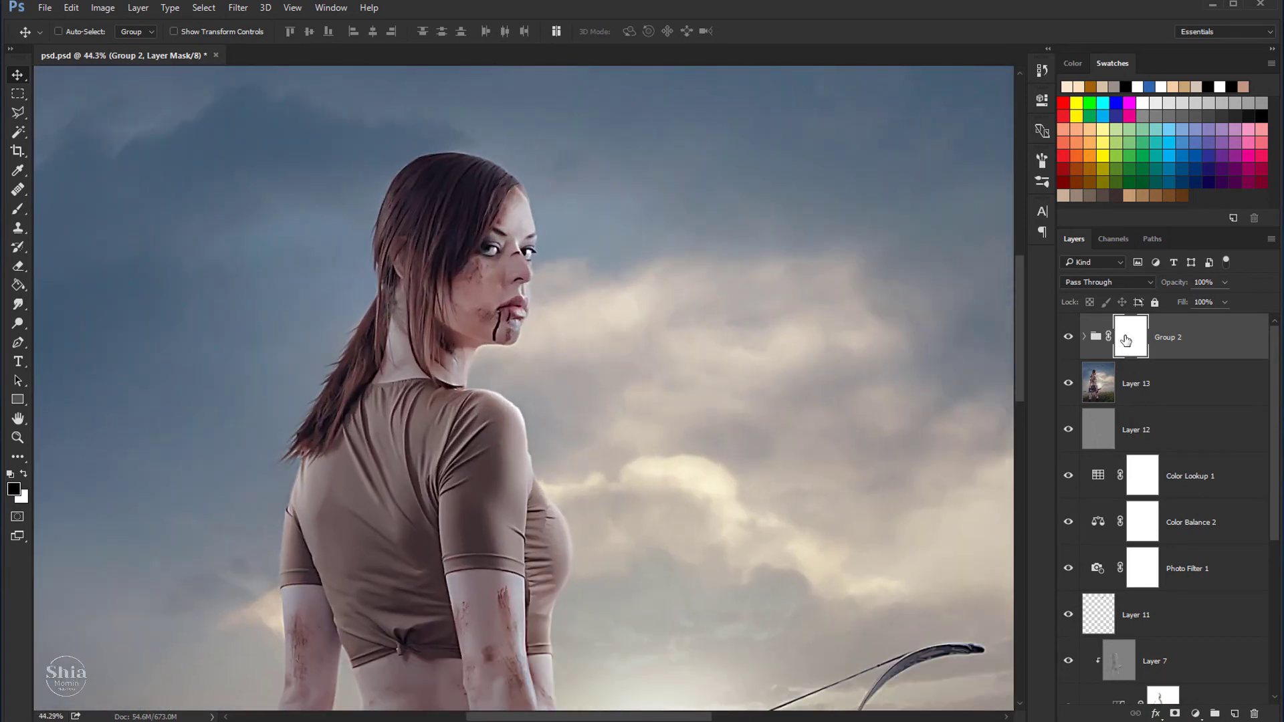
pyautogui.hotkey('ctrl', 'i')
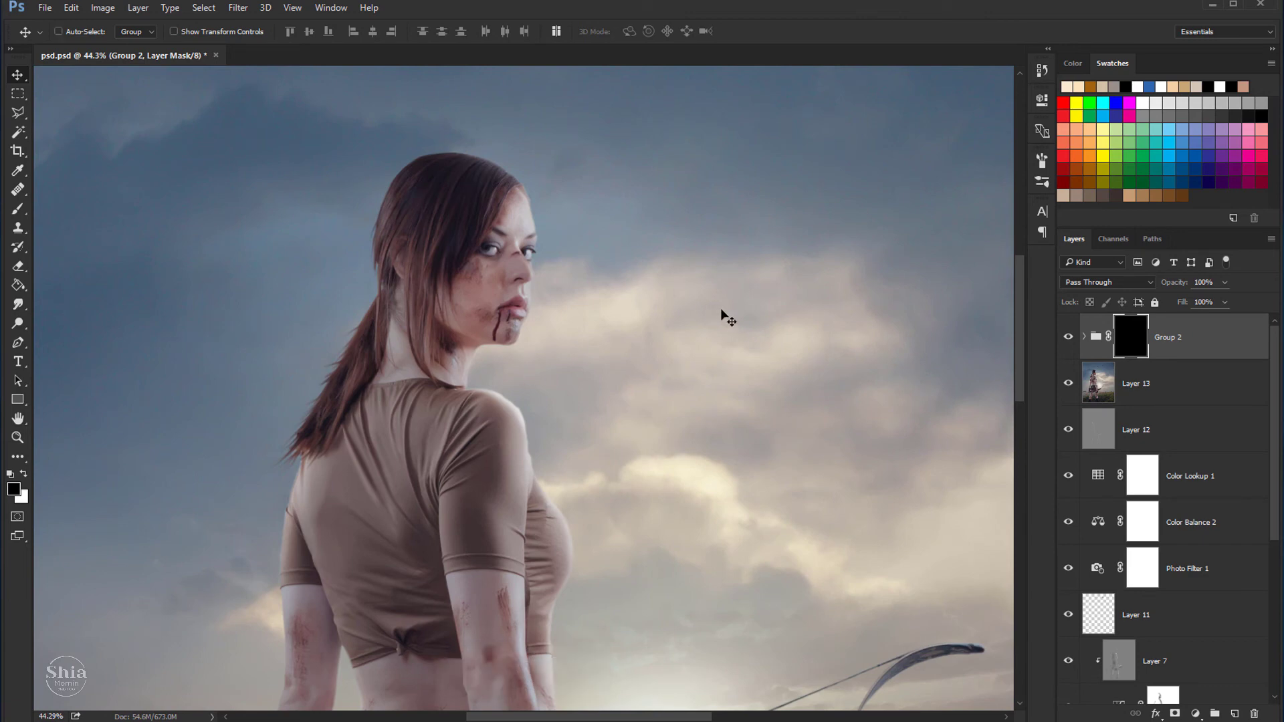
pyautogui.hotkey('ctrl', 'i')
pyautogui.hotkey('ctrl', 'i')
pyautogui.scroll(1, 482, 257)
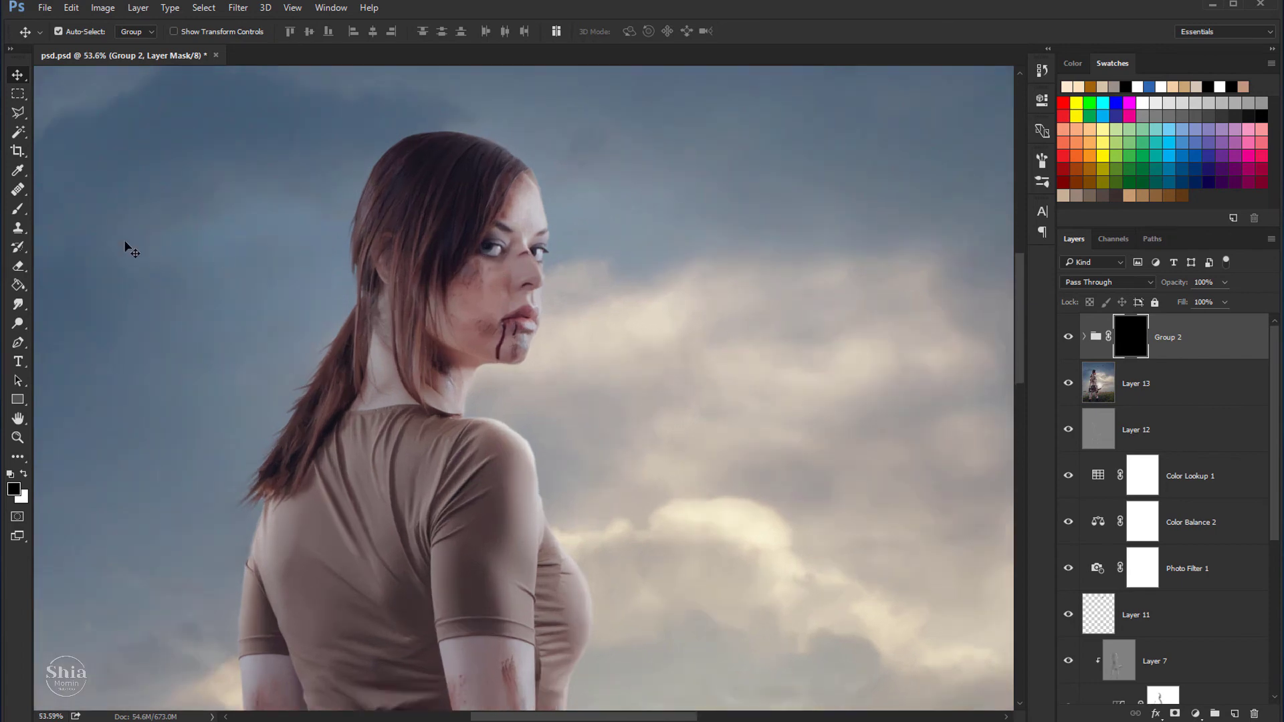
pyautogui.click(18, 209)
pyautogui.scroll(-3, 223, 372)
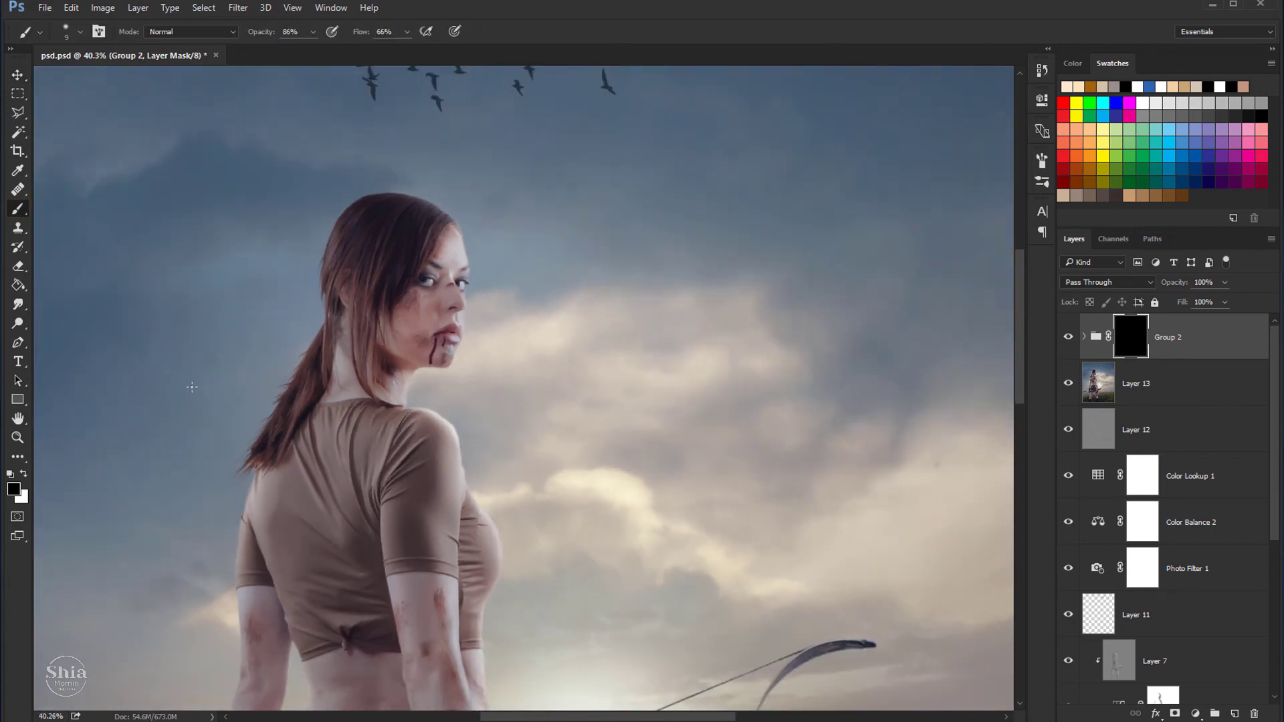
# Step: Set white as foreground colour and lower brush opacity to about 56% and flow to 51%
pyautogui.click(25, 474)
pyautogui.scroll(-2, 287, 414)
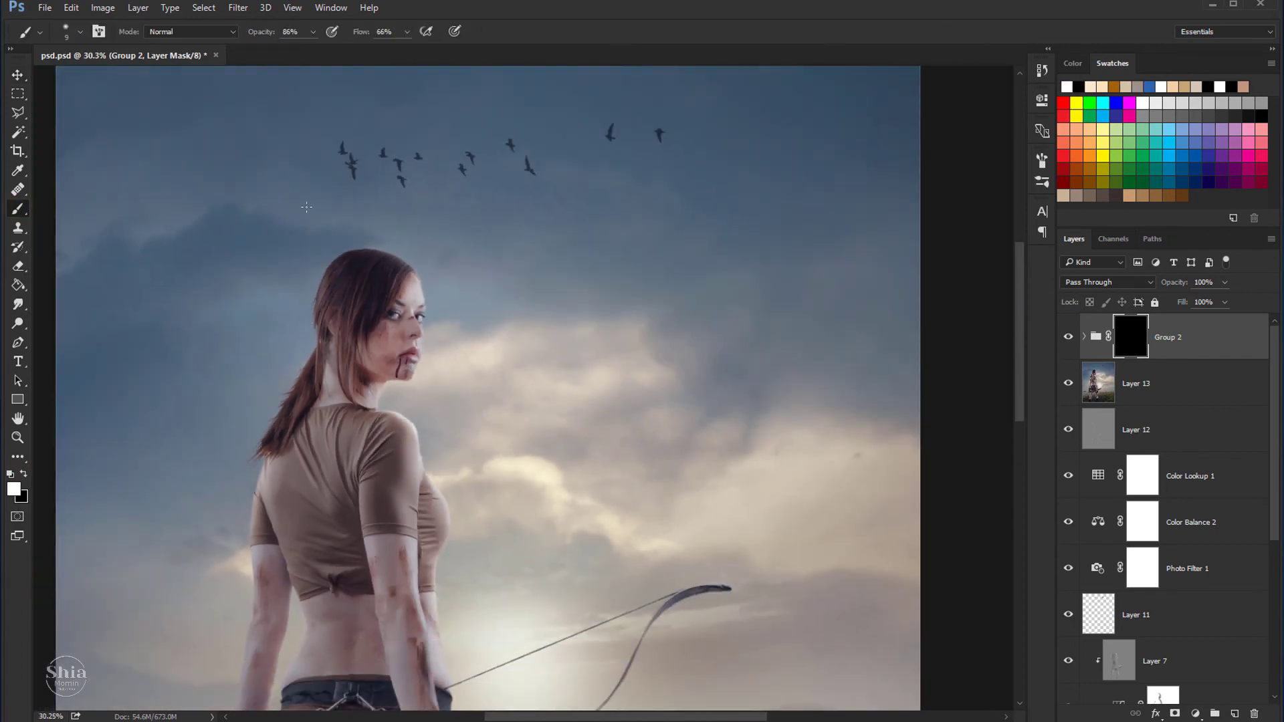
pyautogui.moveTo(305, 54); pyautogui.dragTo(291, 50)
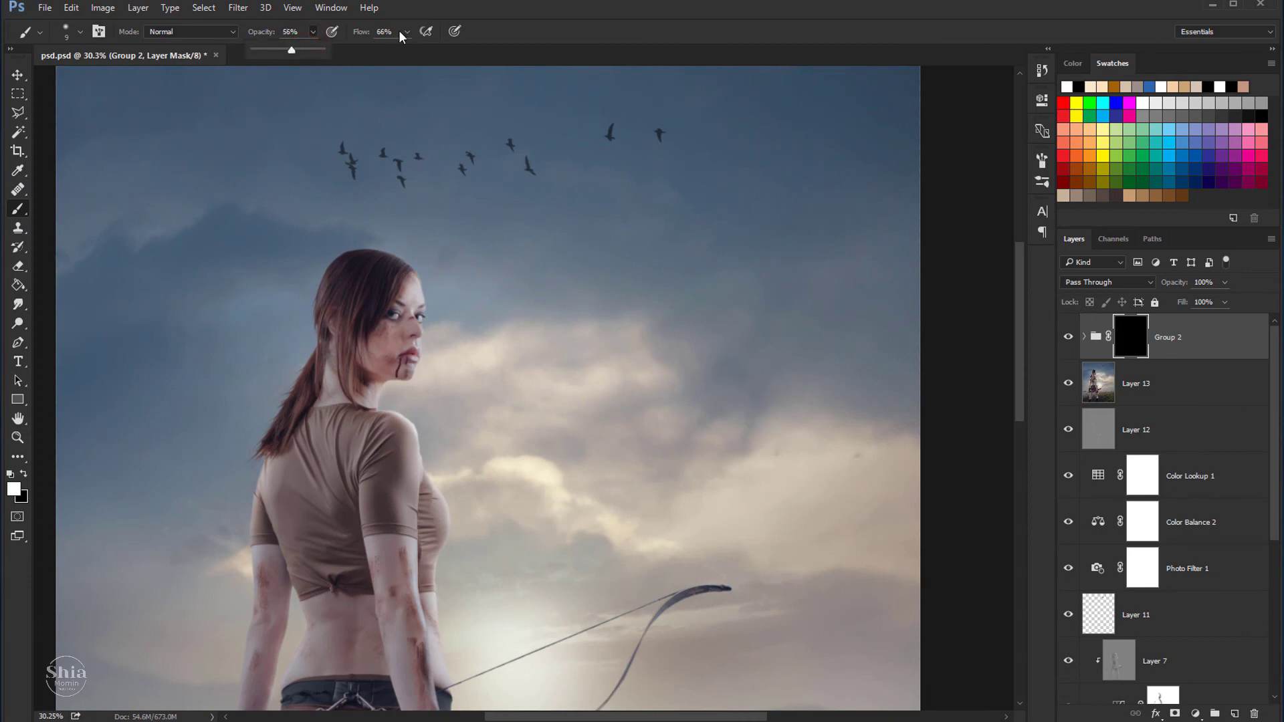
pyautogui.moveTo(405, 31); pyautogui.dragTo(395, 52)
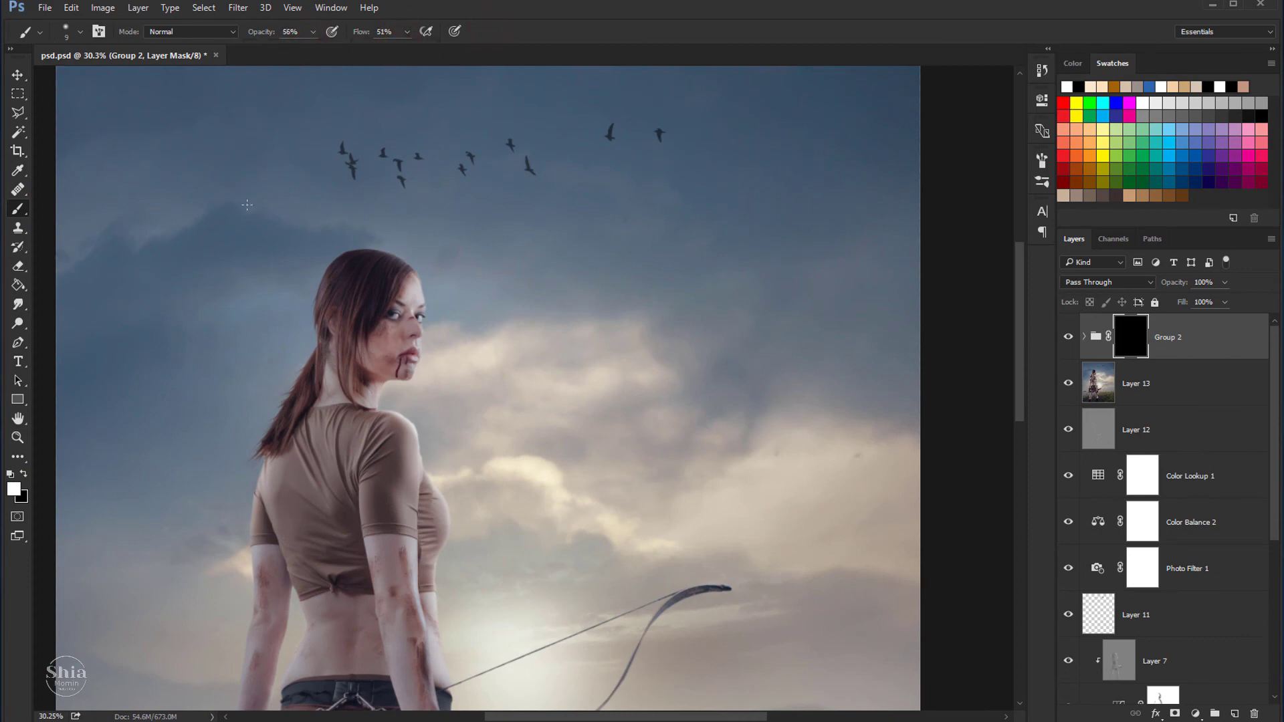
# Step: Paint white on Group 2's mask over the face, torso, left arm, bow string, hips and left leg
pyautogui.moveTo(373, 272)
pyautogui.mouseDown()
pyautogui.moveTo(383, 315)
pyautogui.moveTo(285, 401)
pyautogui.moveTo(397, 386)
pyautogui.mouseUp()
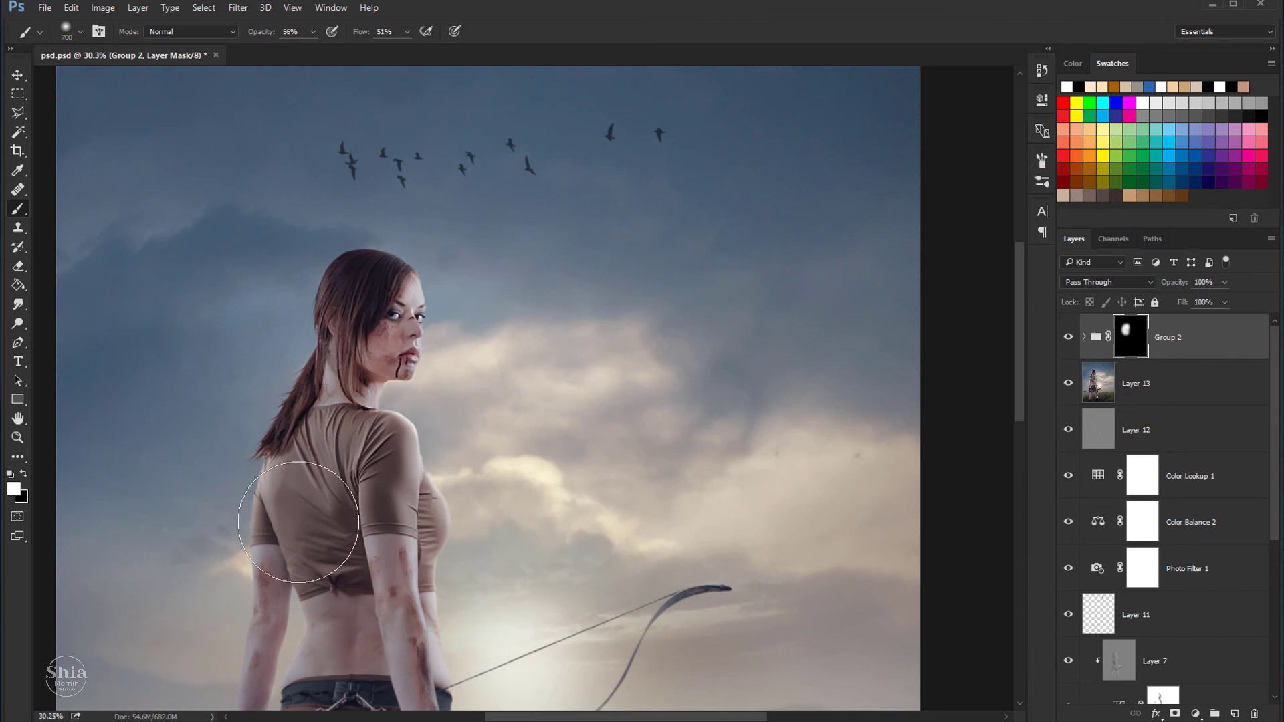
pyautogui.moveTo(397, 386); pyautogui.dragTo(294, 568)
pyautogui.moveTo(375, 458); pyautogui.dragTo(442, 321)
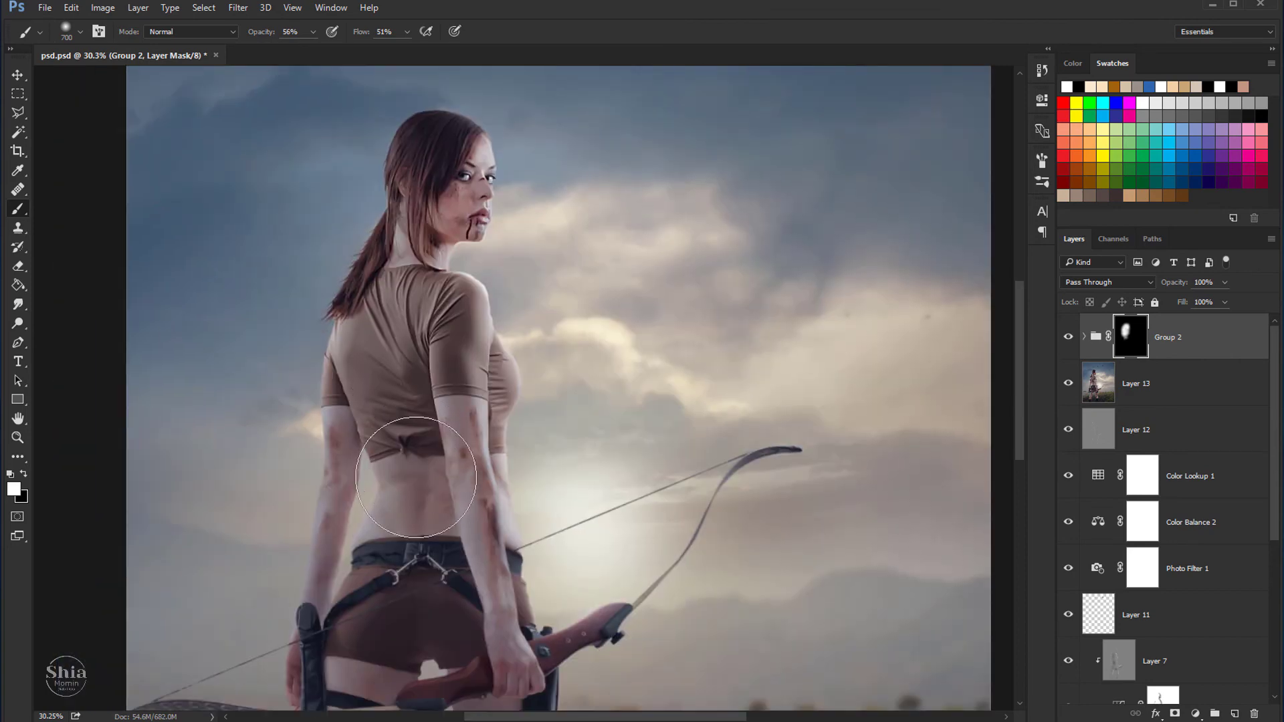
pyautogui.moveTo(470, 530)
pyautogui.mouseDown()
pyautogui.moveTo(430, 587)
pyautogui.moveTo(374, 401)
pyautogui.moveTo(339, 577)
pyautogui.mouseUp()
pyautogui.moveTo(430, 530)
pyautogui.mouseDown()
pyautogui.moveTo(688, 515)
pyautogui.moveTo(759, 459)
pyautogui.mouseUp()
pyautogui.moveTo(626, 523); pyautogui.dragTo(645, 363)
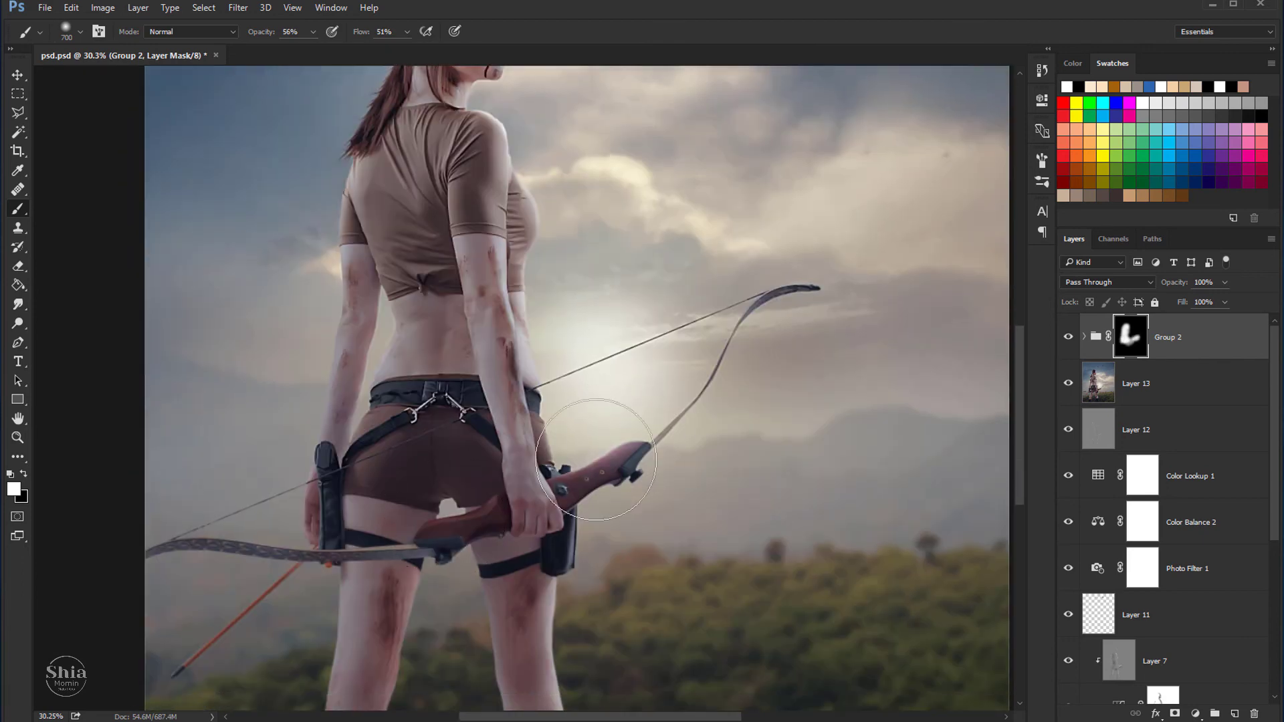
pyautogui.moveTo(282, 518)
pyautogui.mouseDown()
pyautogui.moveTo(178, 544)
pyautogui.moveTo(515, 542)
pyautogui.moveTo(641, 464)
pyautogui.mouseUp()
pyautogui.moveTo(544, 510); pyautogui.dragTo(533, 375)
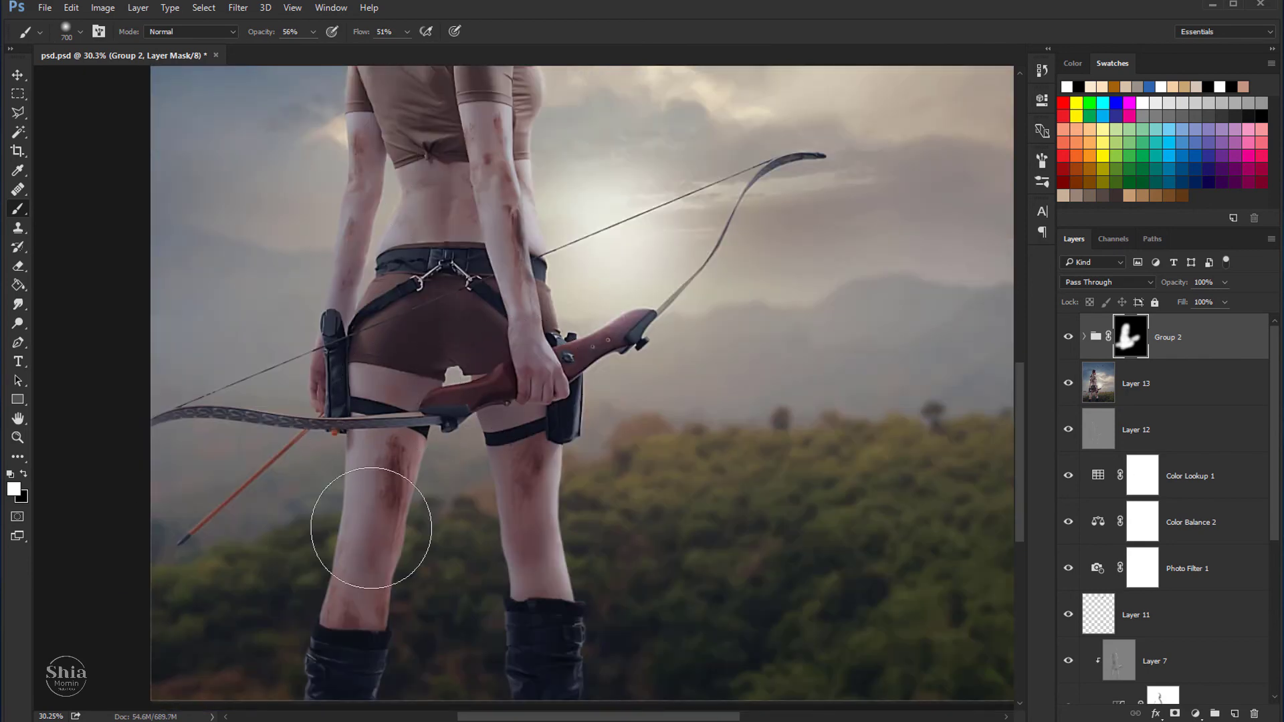
pyautogui.moveTo(367, 530)
pyautogui.mouseDown()
pyautogui.moveTo(229, 510)
pyautogui.moveTo(345, 580)
pyautogui.moveTo(448, 616)
pyautogui.moveTo(564, 616)
pyautogui.moveTo(533, 392)
pyautogui.mouseUp()
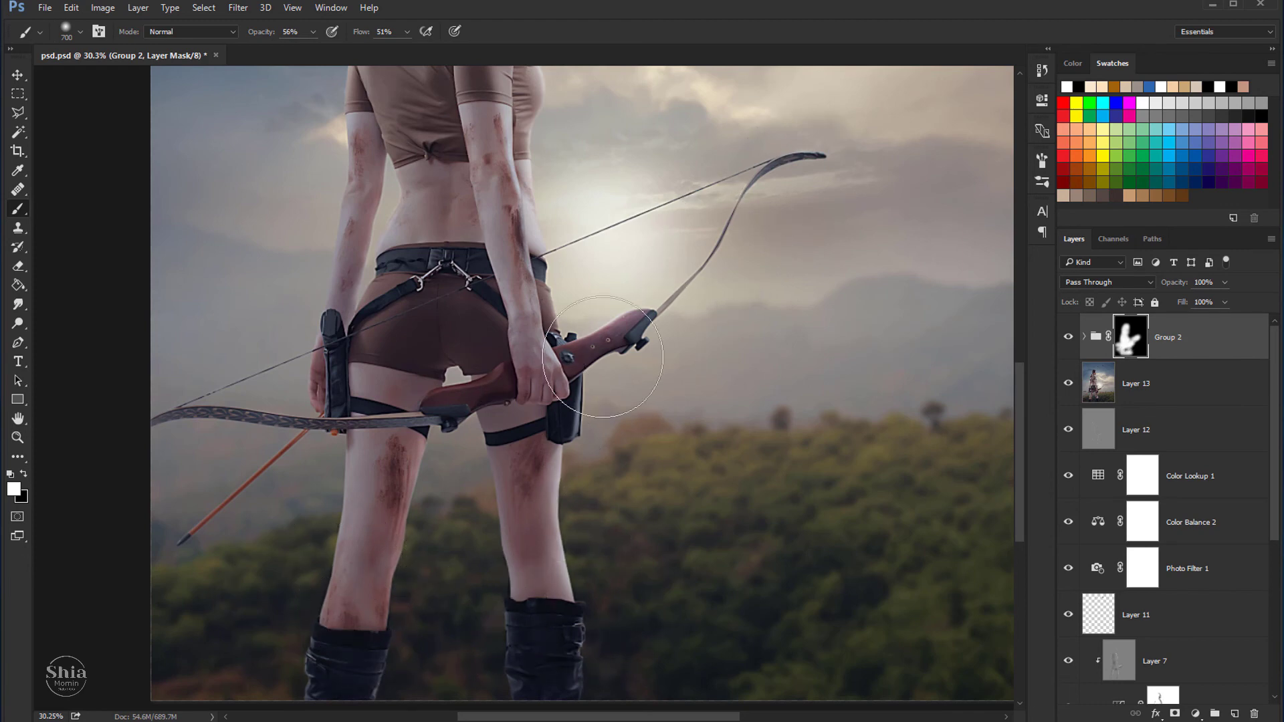
# Step: Pan over the legs, head and sky, dabbing extra effect onto the shoulder
pyautogui.moveTo(540, 495); pyautogui.dragTo(539, 467)
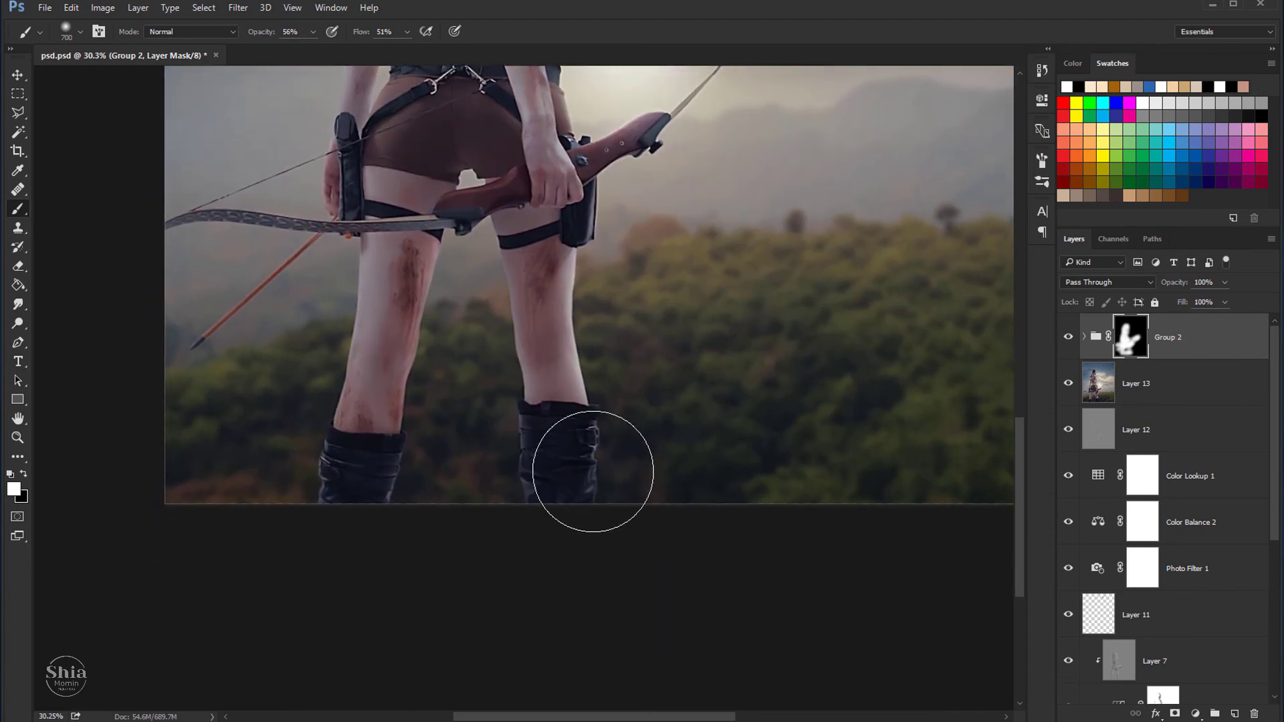
pyautogui.moveTo(603, 349); pyautogui.dragTo(582, 538)
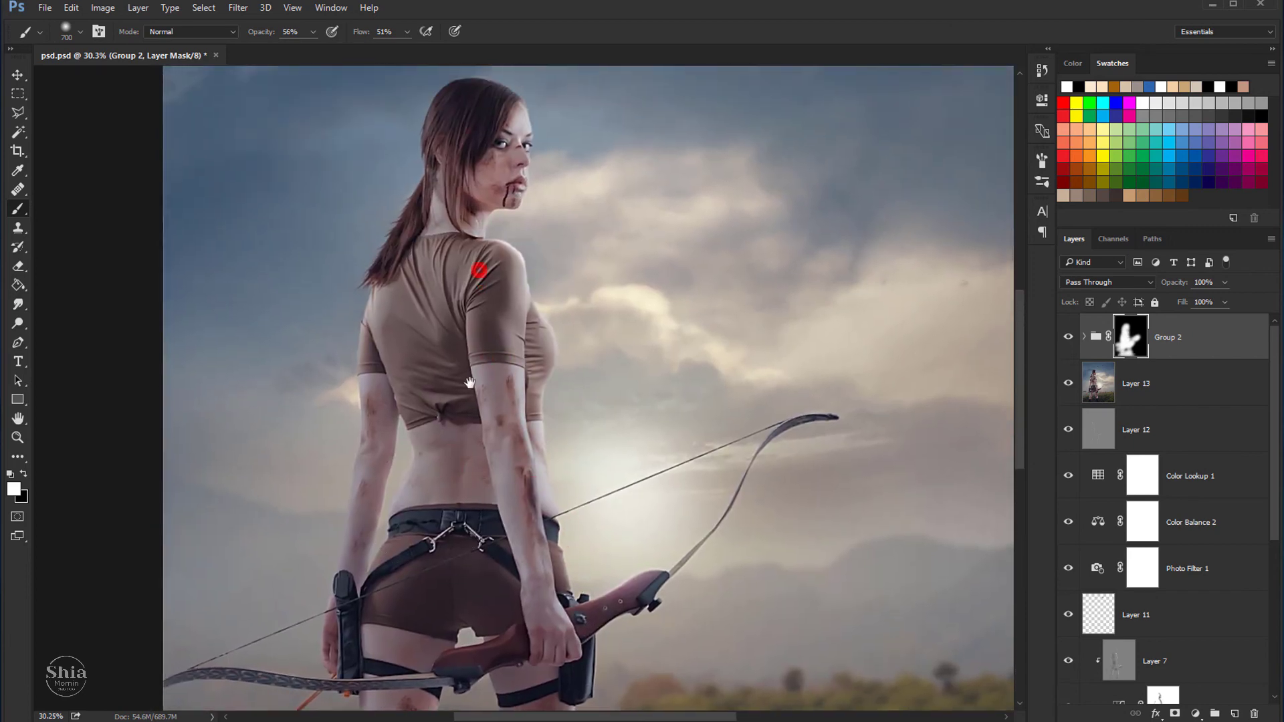
pyautogui.moveTo(495, 101); pyautogui.dragTo(494, 267)
pyautogui.click(501, 496)
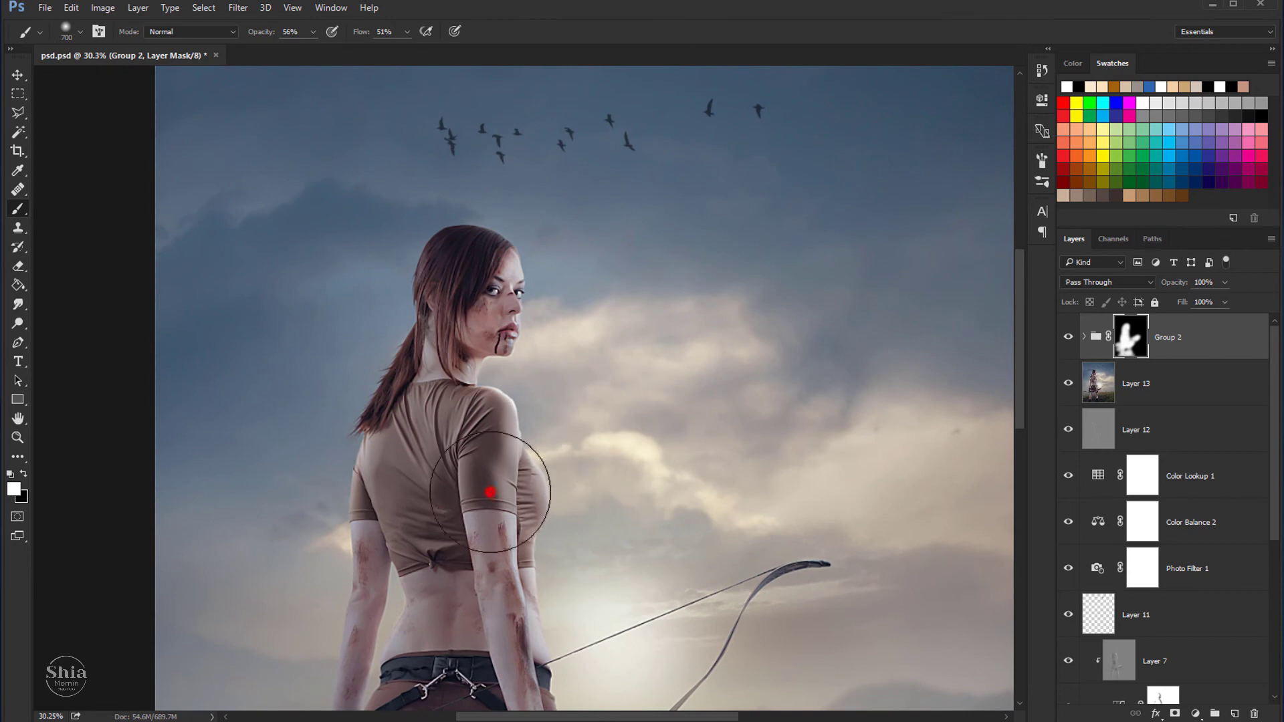
pyautogui.scroll(-2, 561, 455)
pyautogui.scroll(1, 568, 444)
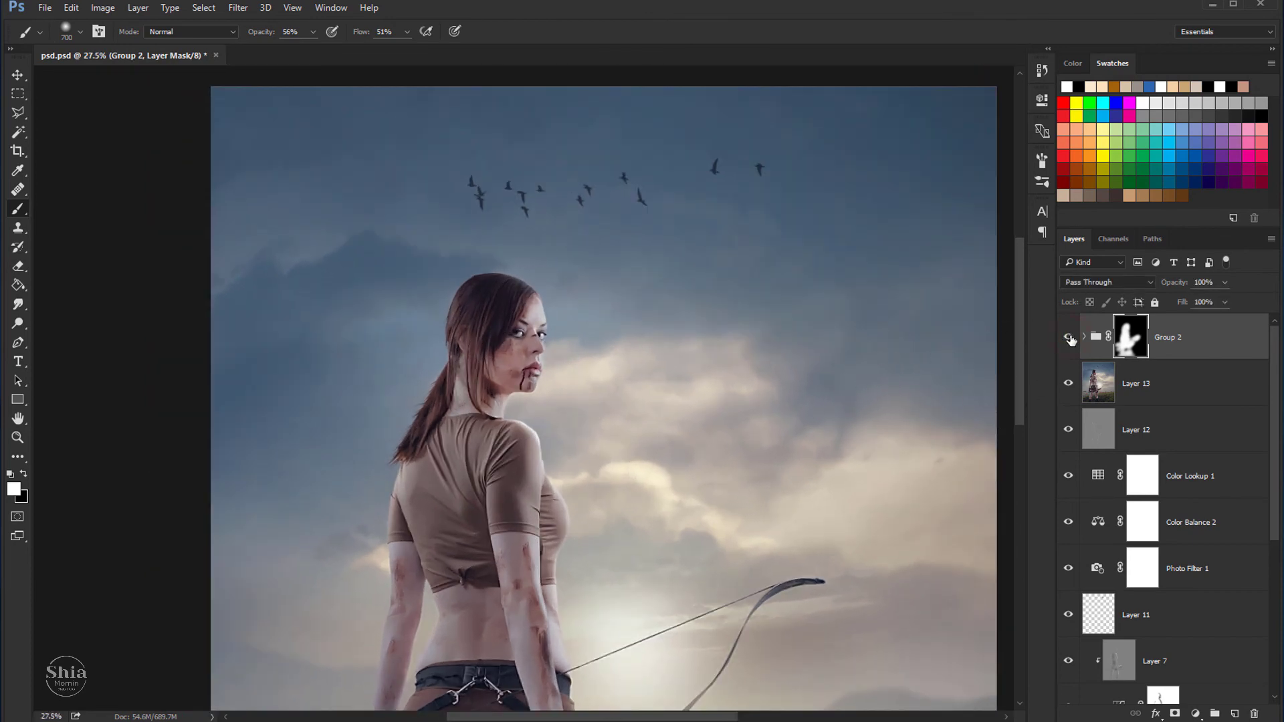
pyautogui.scroll(2, 647, 390)
pyautogui.moveTo(659, 487); pyautogui.dragTo(654, 287)
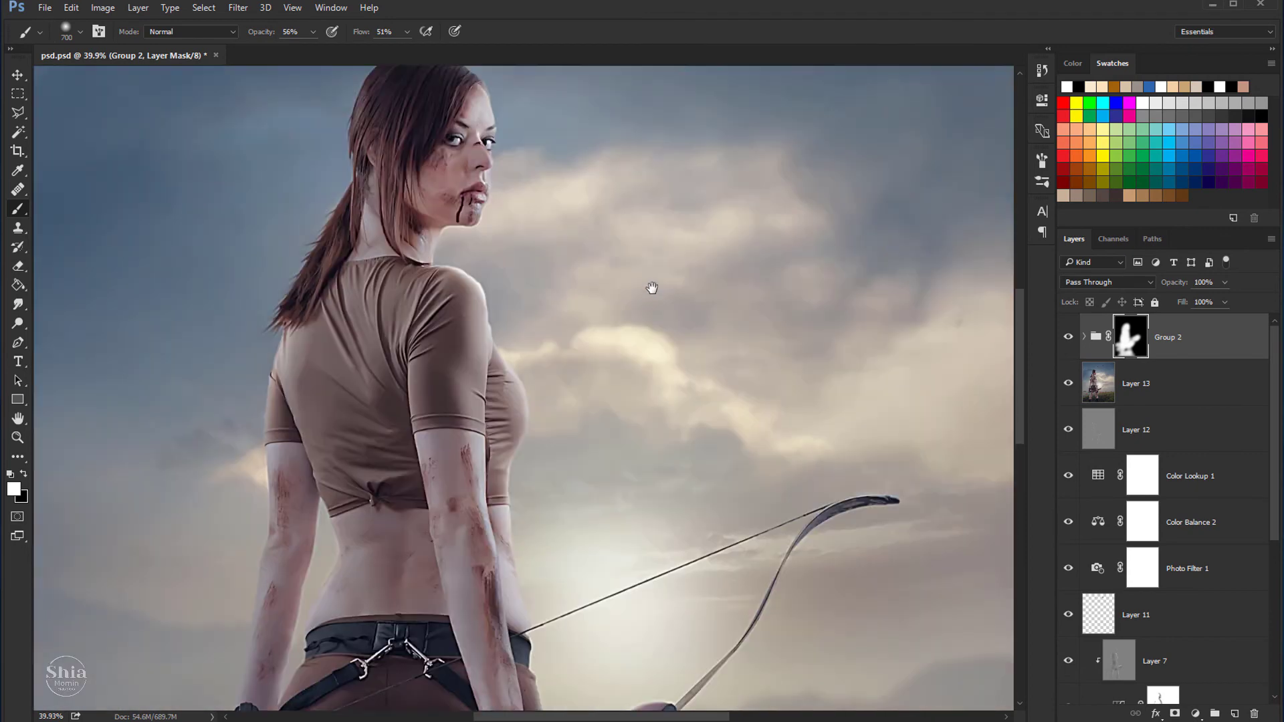
# Step: Toggle Group 2's visibility to compare the sharpened archer before and after
pyautogui.click(1064, 343)
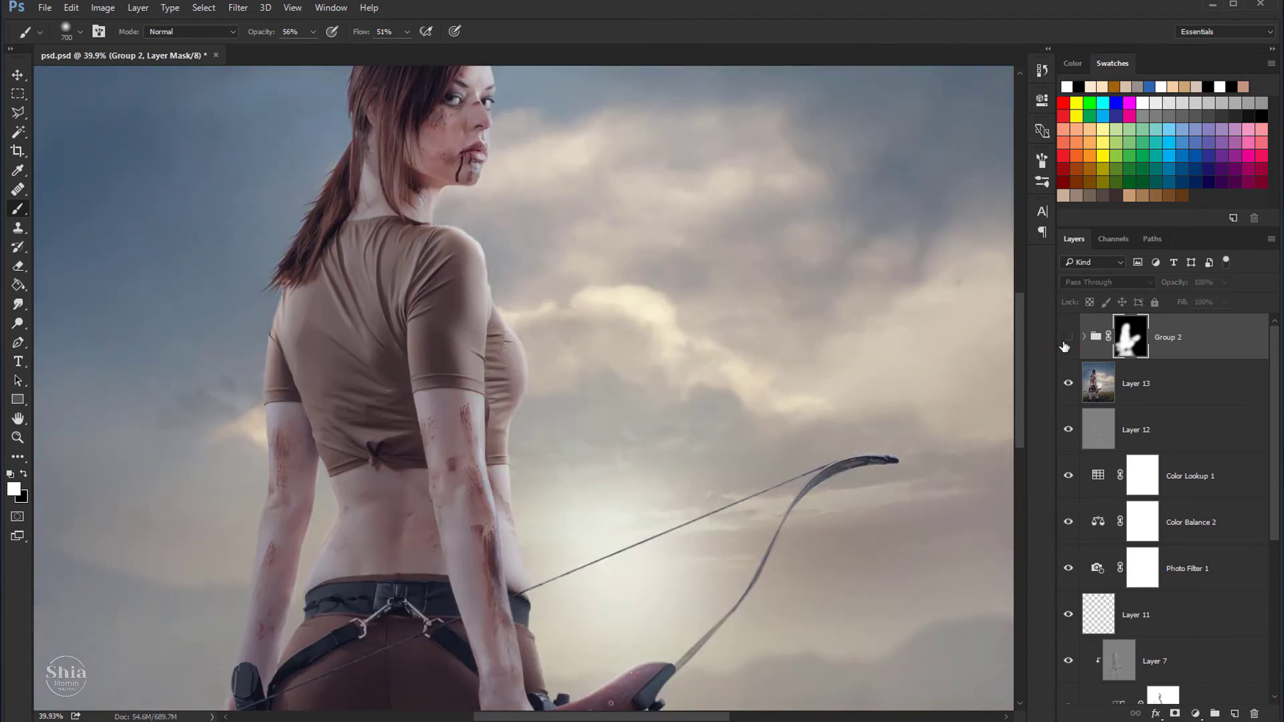
pyautogui.moveTo(620, 514); pyautogui.dragTo(615, 289)
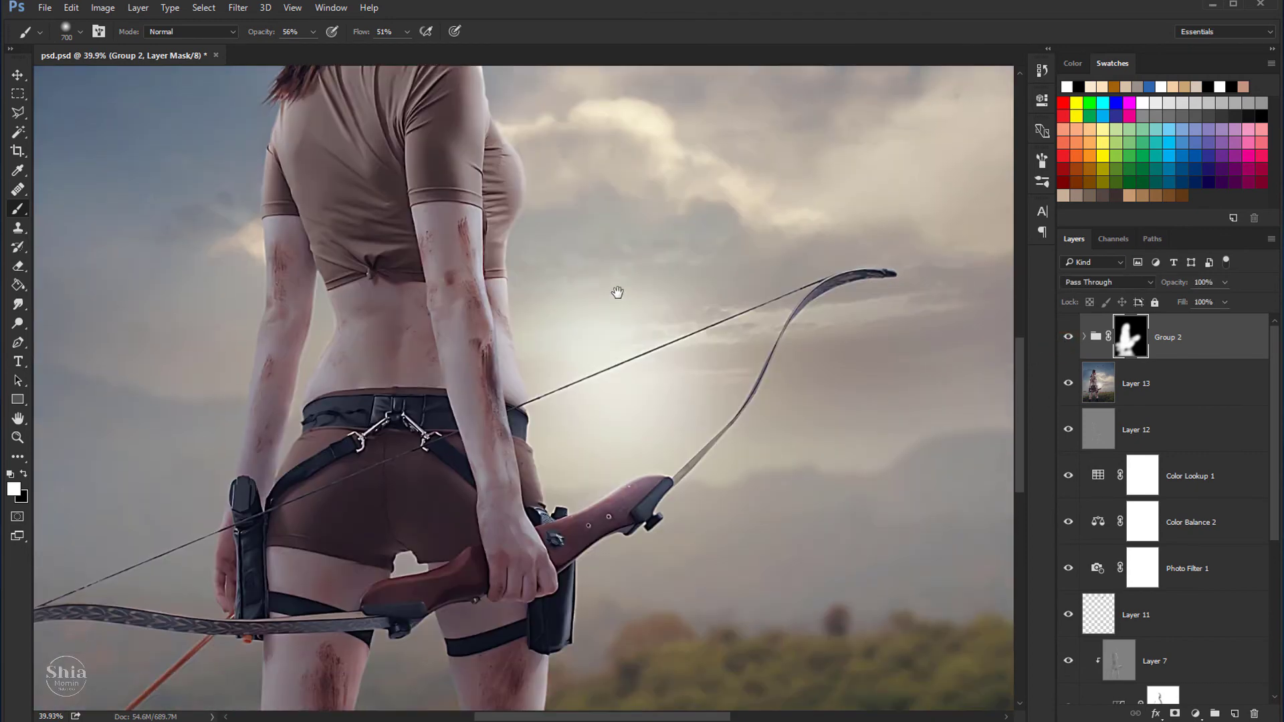
pyautogui.scroll(2, 557, 482)
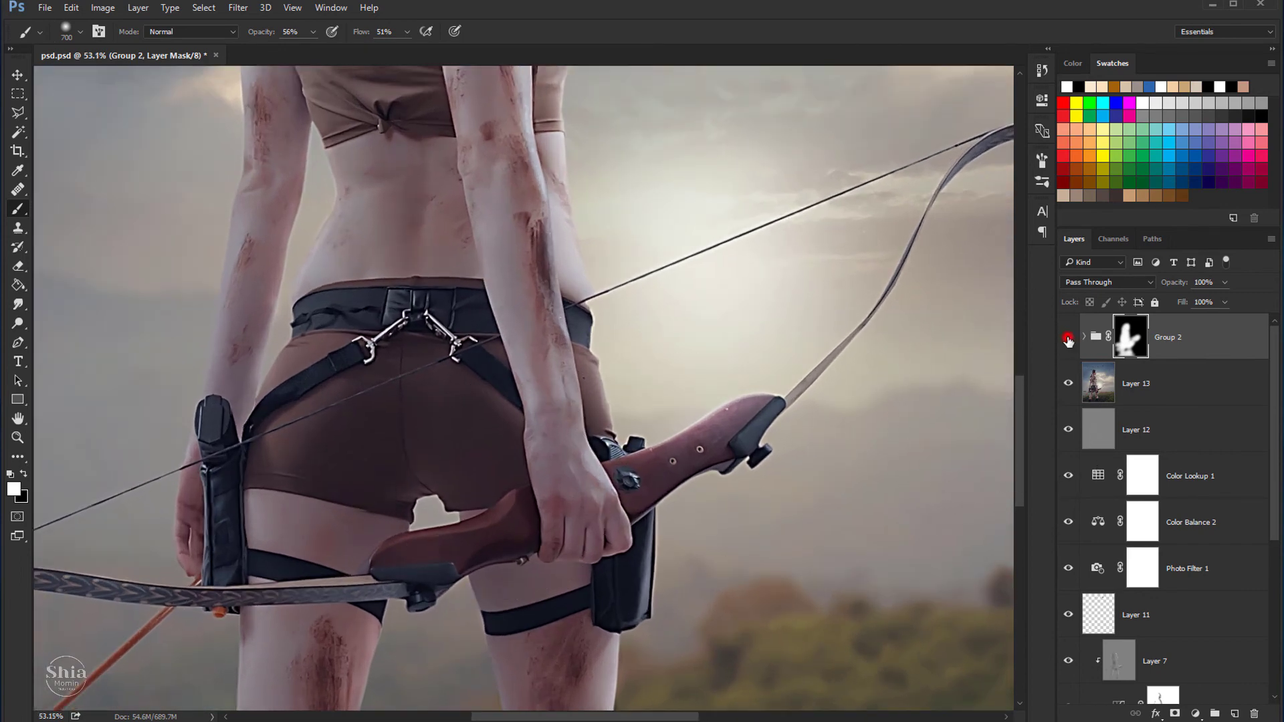
pyautogui.click(1068, 339)
pyautogui.click(1068, 338)
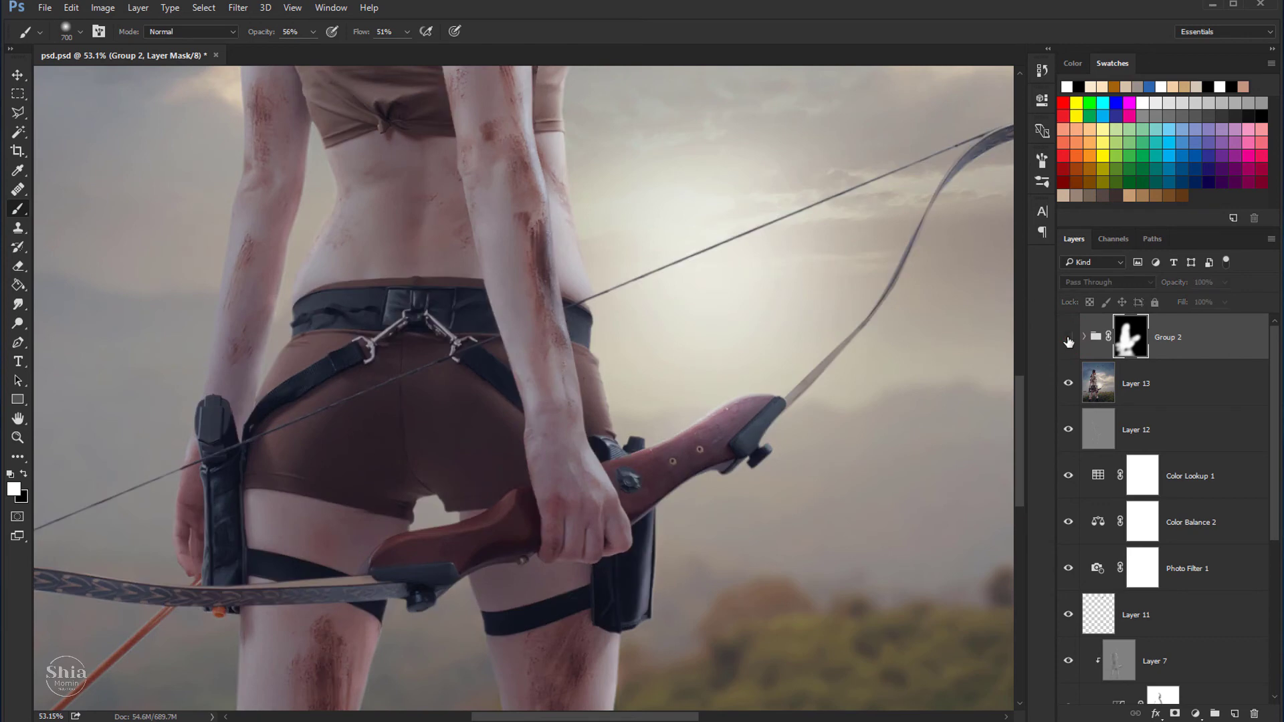
pyautogui.scroll(-2, 601, 385)
pyautogui.scroll(-2, 602, 386)
pyautogui.scroll(-1, 602, 385)
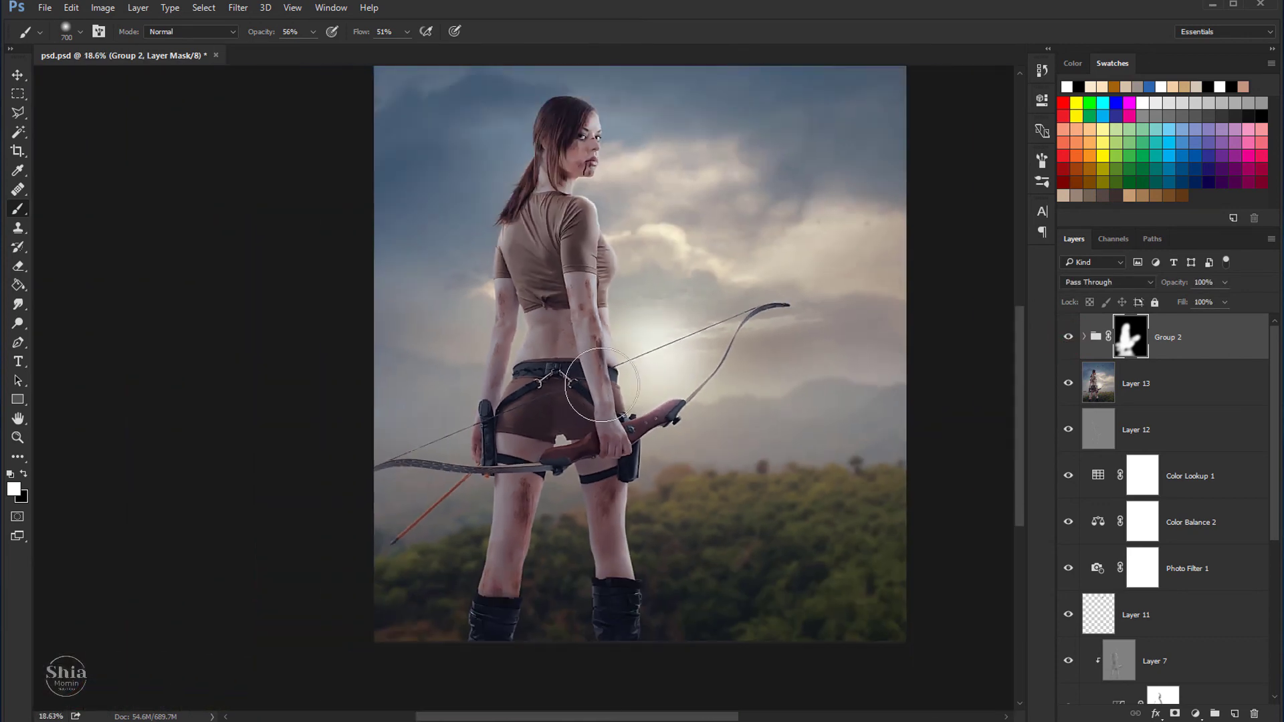
pyautogui.scroll(-1, 601, 385)
pyautogui.click(20, 78)
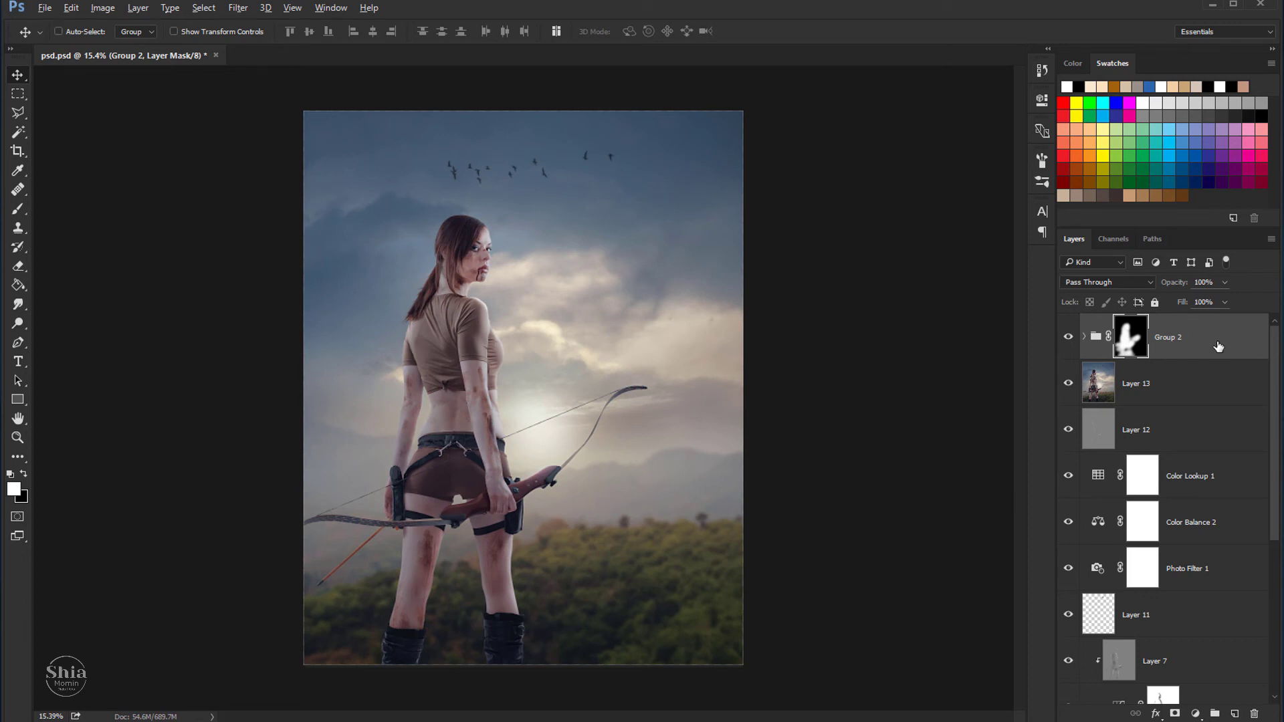
# Step: Stamp all visible layers into a merged Layer 14 and raise its saturation slightly with Hue/Saturation
pyautogui.hotkey('ctrl', 'shift', 'alt', 'e')
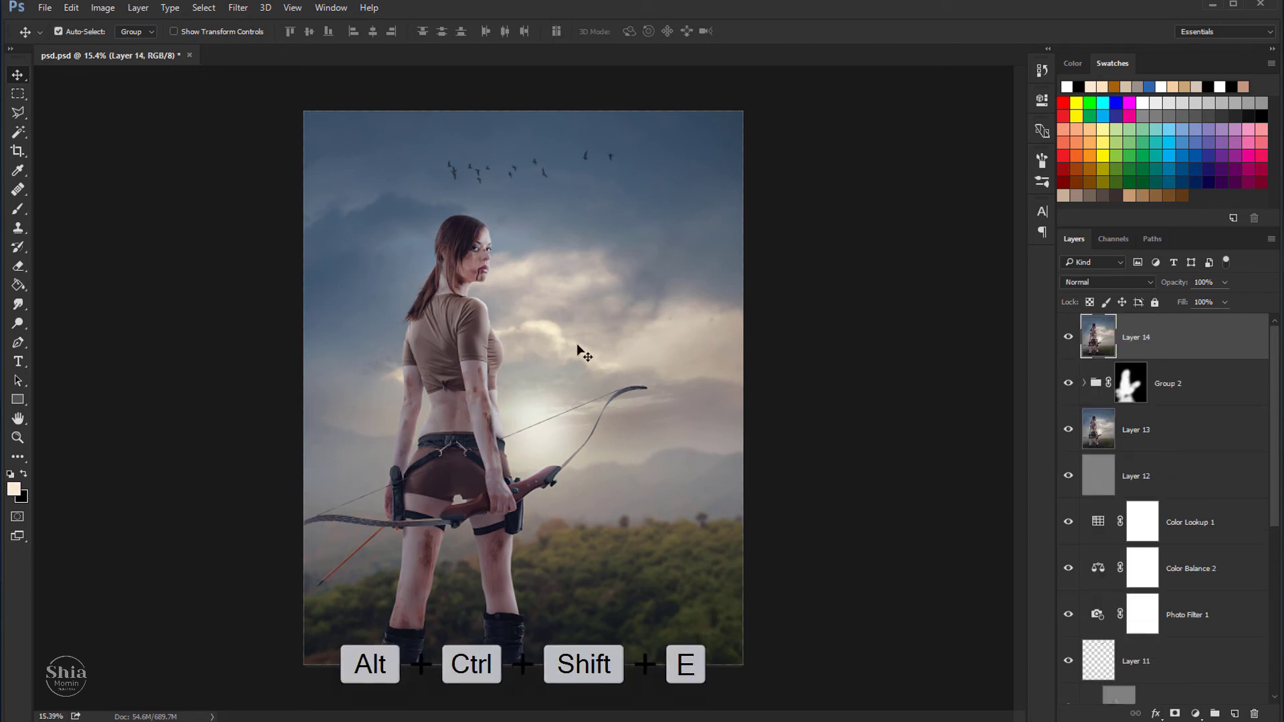
pyautogui.hotkey('ctrl', 'u')
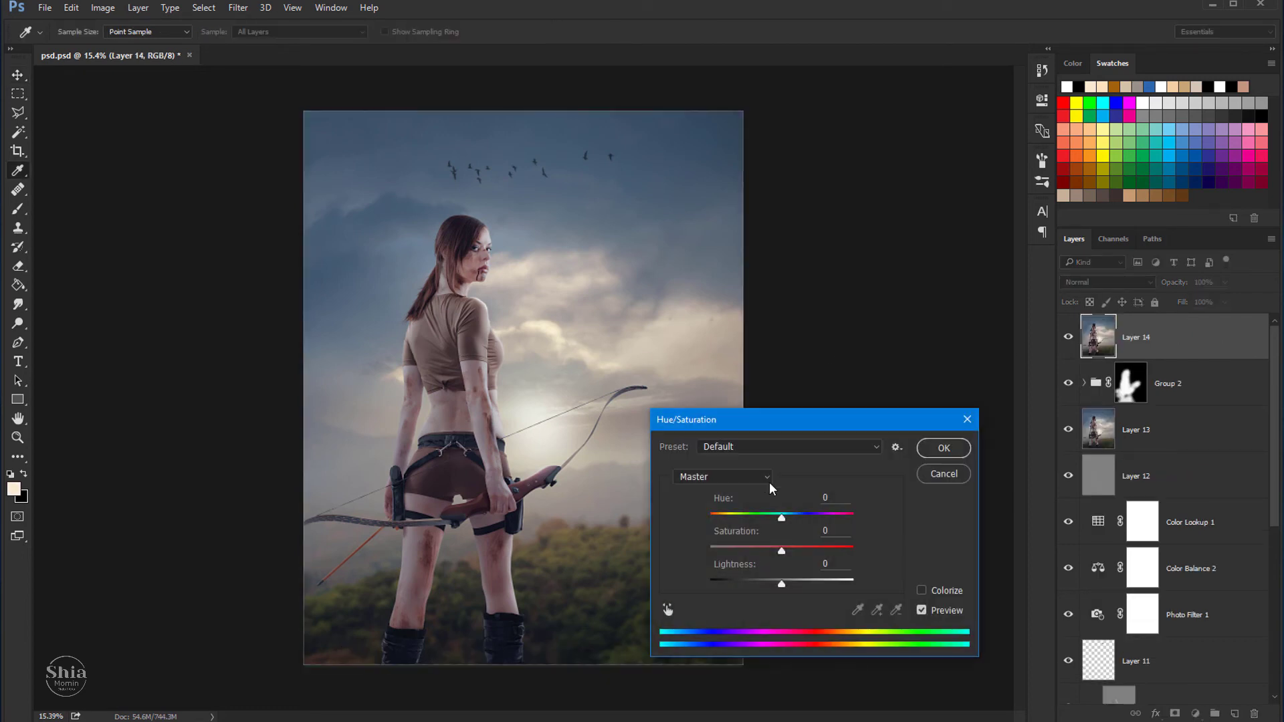
pyautogui.moveTo(781, 549); pyautogui.dragTo(789, 555)
pyautogui.click(927, 451)
# Step: Toggle Layer 14 off and on to compare before and after, then pan to the archer and sky
pyautogui.press('v')
pyautogui.scroll(1, 567, 281)
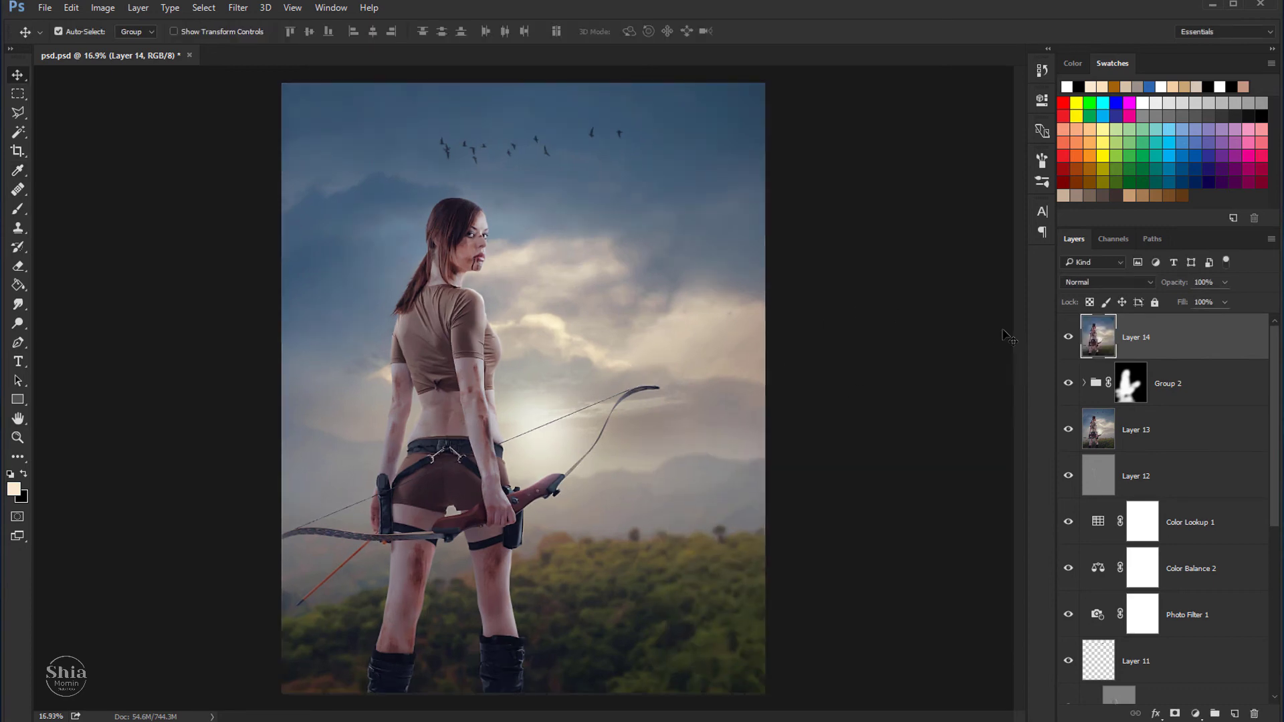
pyautogui.click(1065, 339)
pyautogui.click(1065, 340)
pyautogui.scroll(-1, 616, 304)
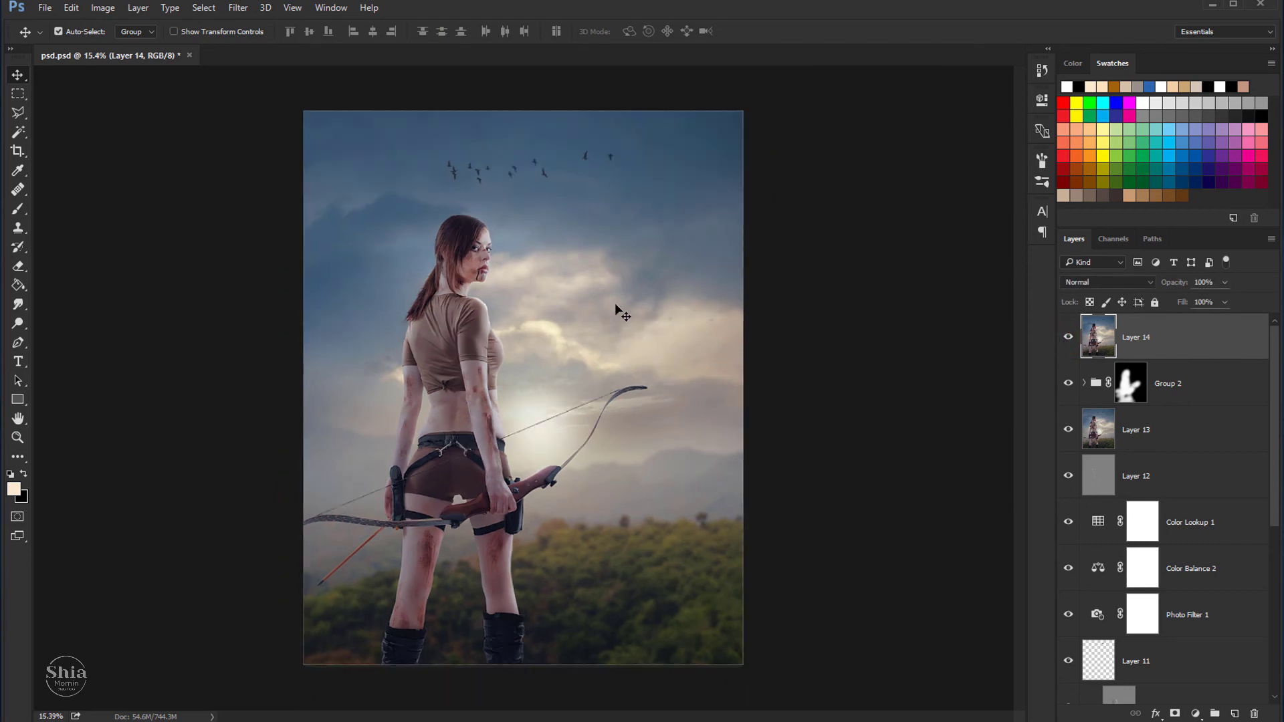
pyautogui.scroll(1, 495, 149)
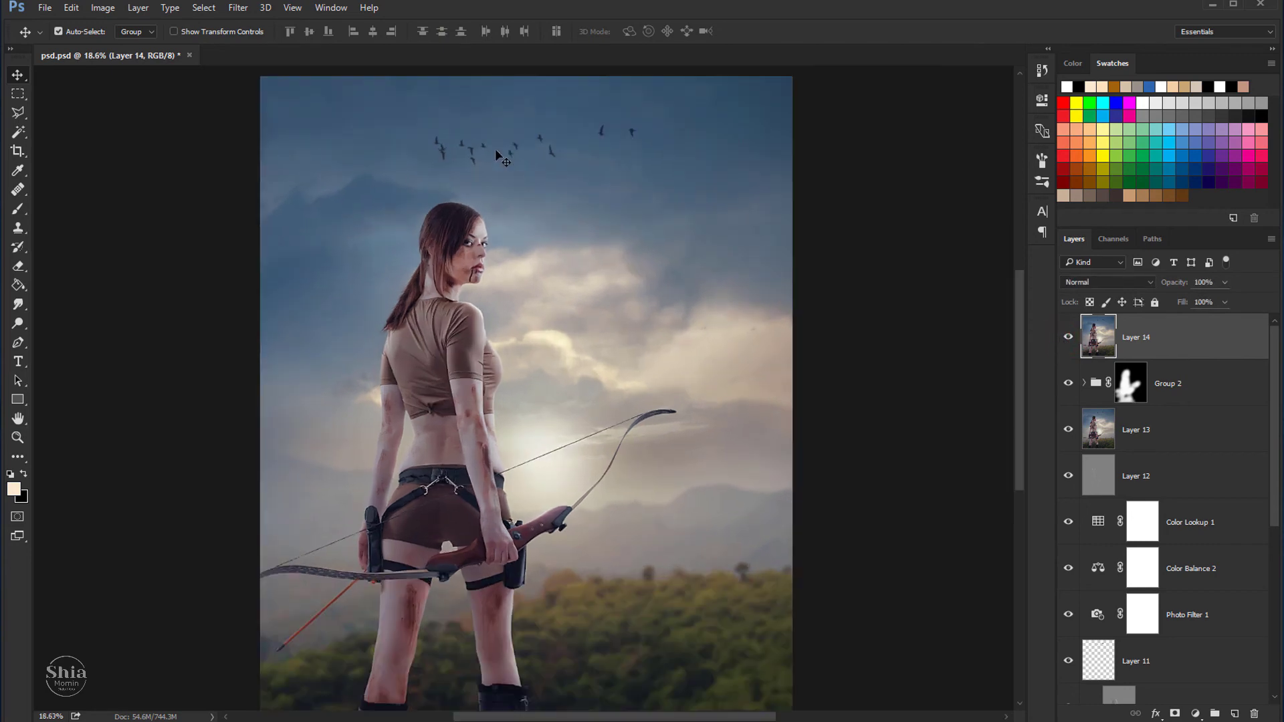
pyautogui.scroll(1, 515, 258)
pyautogui.moveTo(549, 264); pyautogui.dragTo(488, 292)
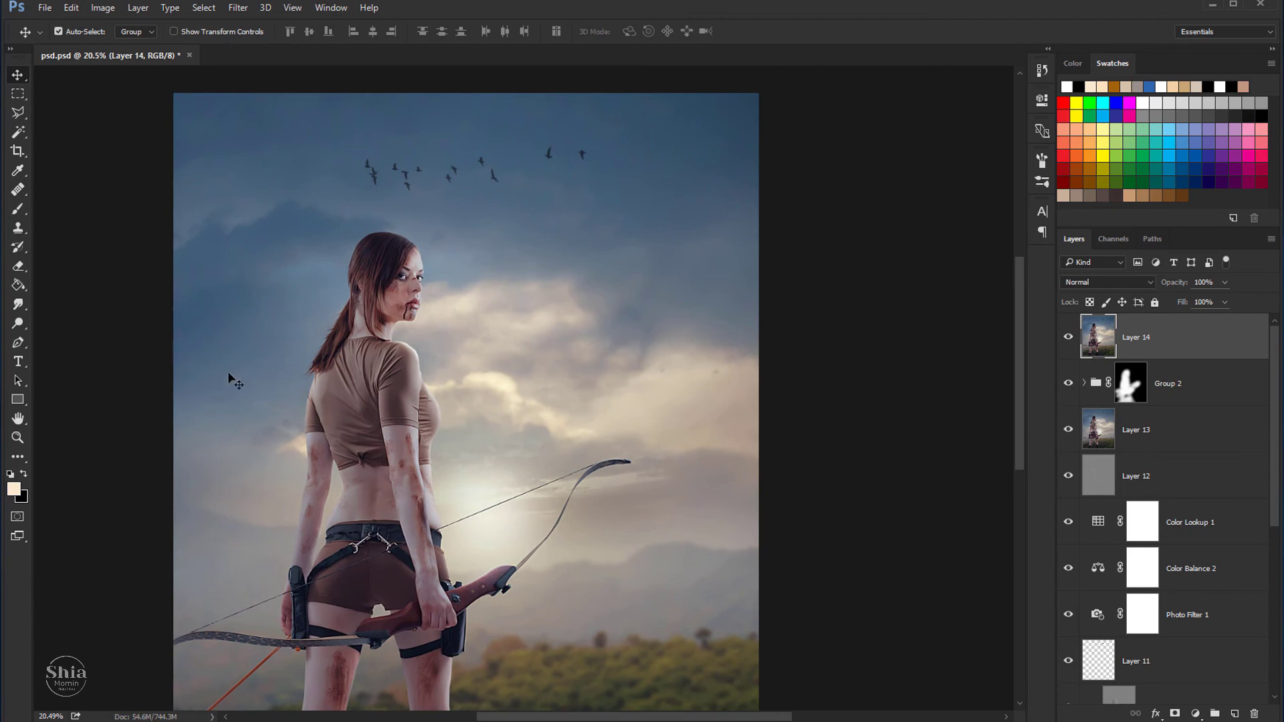
# Step: Add THE and HUNTER as separate text layers right of the archer, with THE above HUNTER
pyautogui.click(18, 361)
pyautogui.click(545, 322)
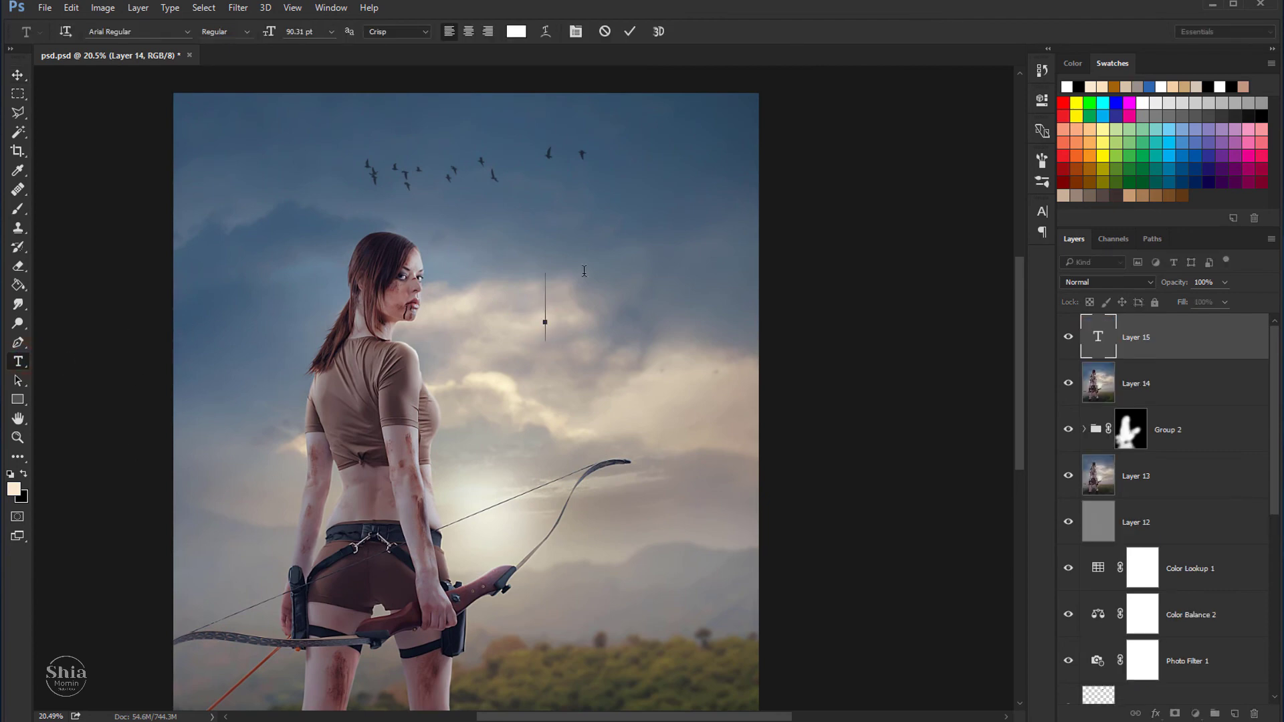
pyautogui.write('THE')
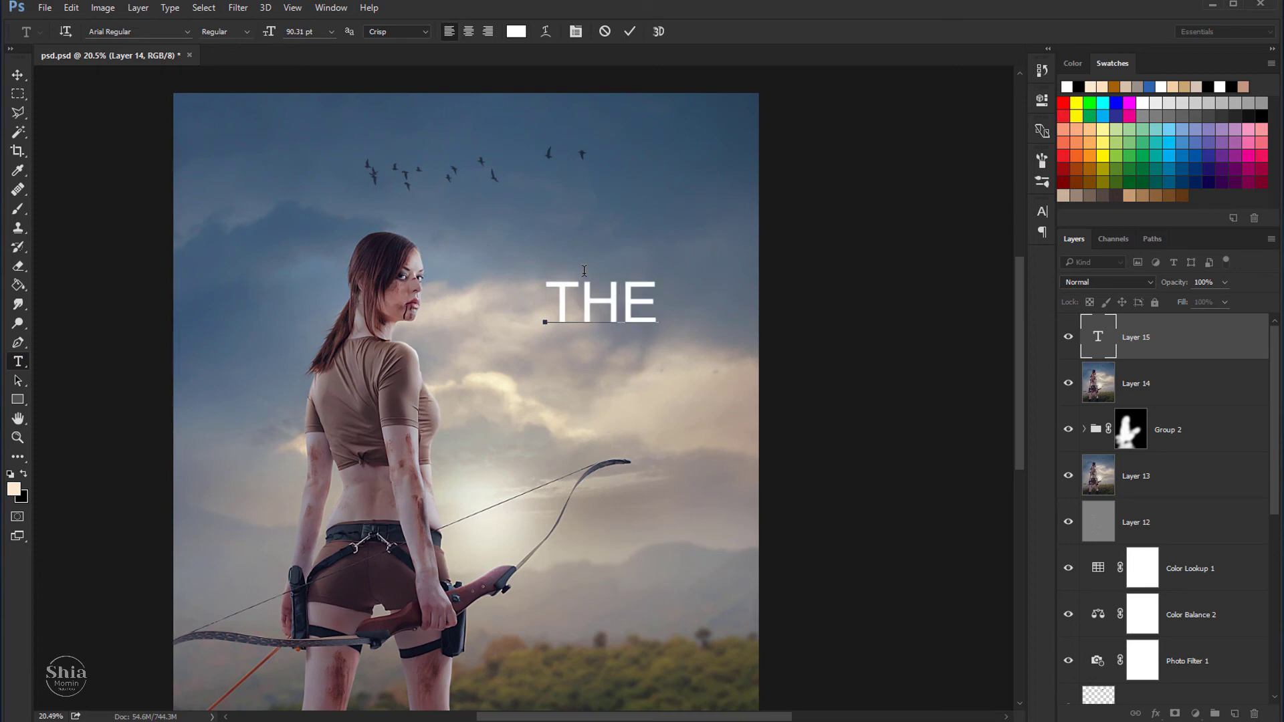
pyautogui.hotkey('ctrl', 'Return')
pyautogui.click(521, 382)
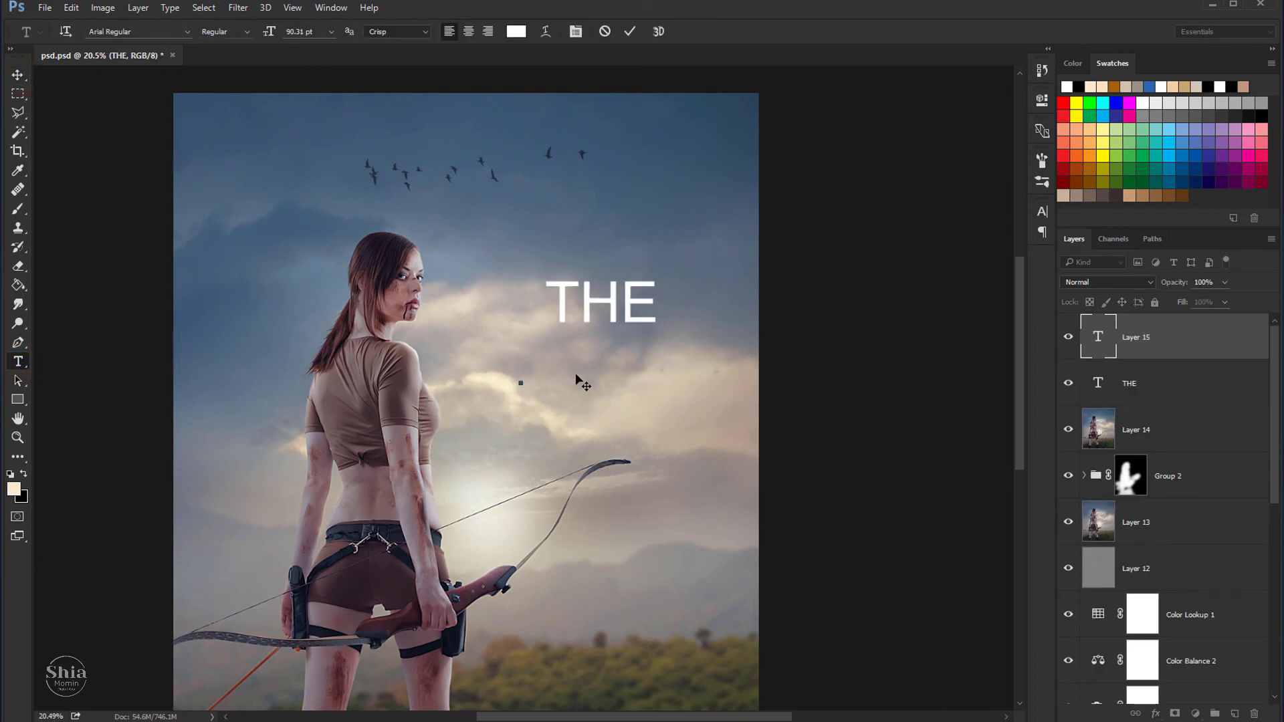
pyautogui.write('HUNTER')
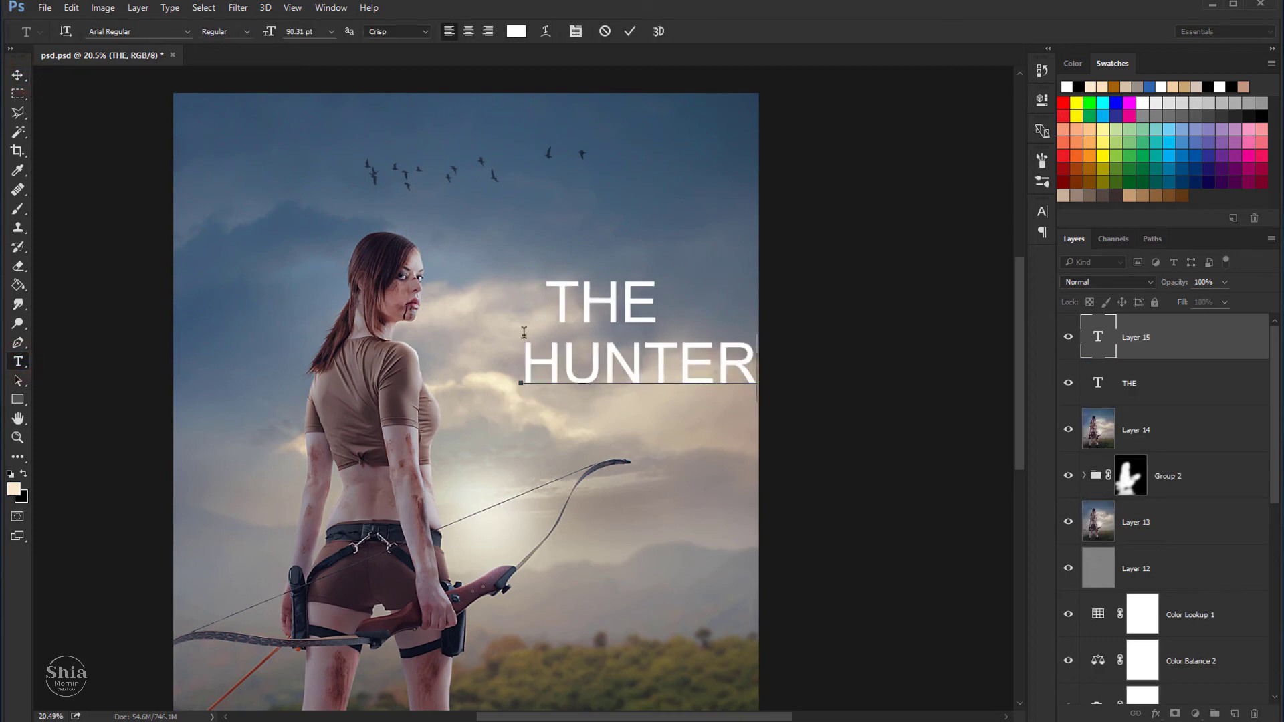
pyautogui.click(18, 75)
pyautogui.moveTo(531, 363); pyautogui.dragTo(493, 382)
pyautogui.moveTo(606, 319)
pyautogui.mouseDown()
pyautogui.moveTo(560, 342)
pyautogui.moveTo(500, 327)
pyautogui.mouseUp()
# Step: Enlarge THE, widen its letter spacing, shorten it slightly, and centre it above HUNTER
pyautogui.press('t')
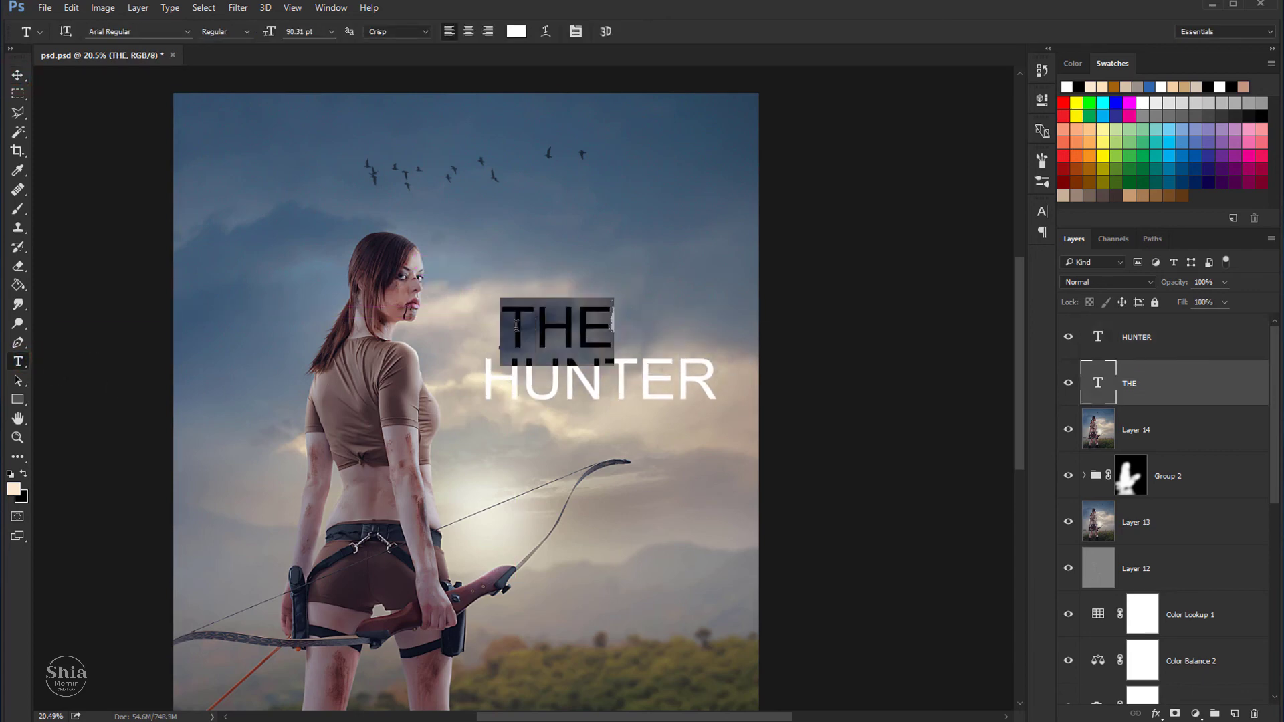
pyautogui.click(575, 32)
pyautogui.moveTo(873, 250); pyautogui.dragTo(878, 250)
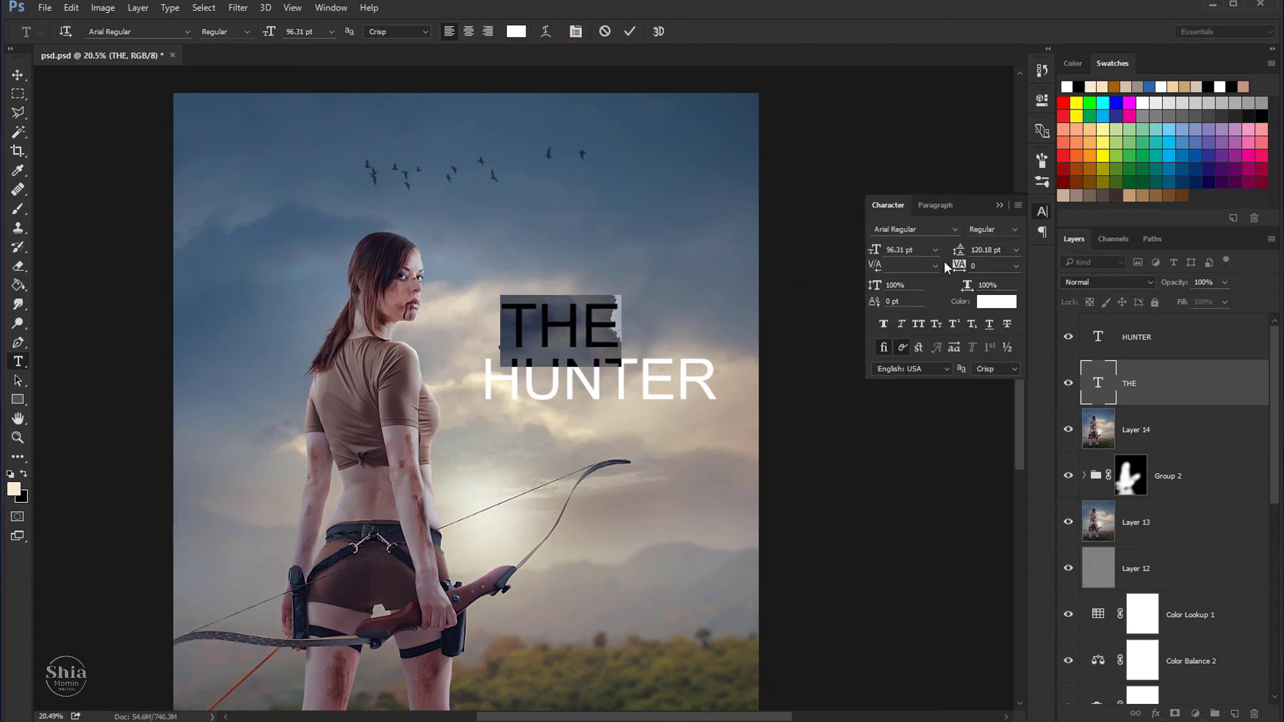
pyautogui.moveTo(959, 266); pyautogui.dragTo(961, 268)
pyautogui.moveTo(875, 292)
pyautogui.mouseDown()
pyautogui.moveTo(872, 256)
pyautogui.moveTo(846, 263)
pyautogui.mouseUp()
pyautogui.click(18, 74)
pyautogui.moveTo(551, 338); pyautogui.dragTo(597, 341)
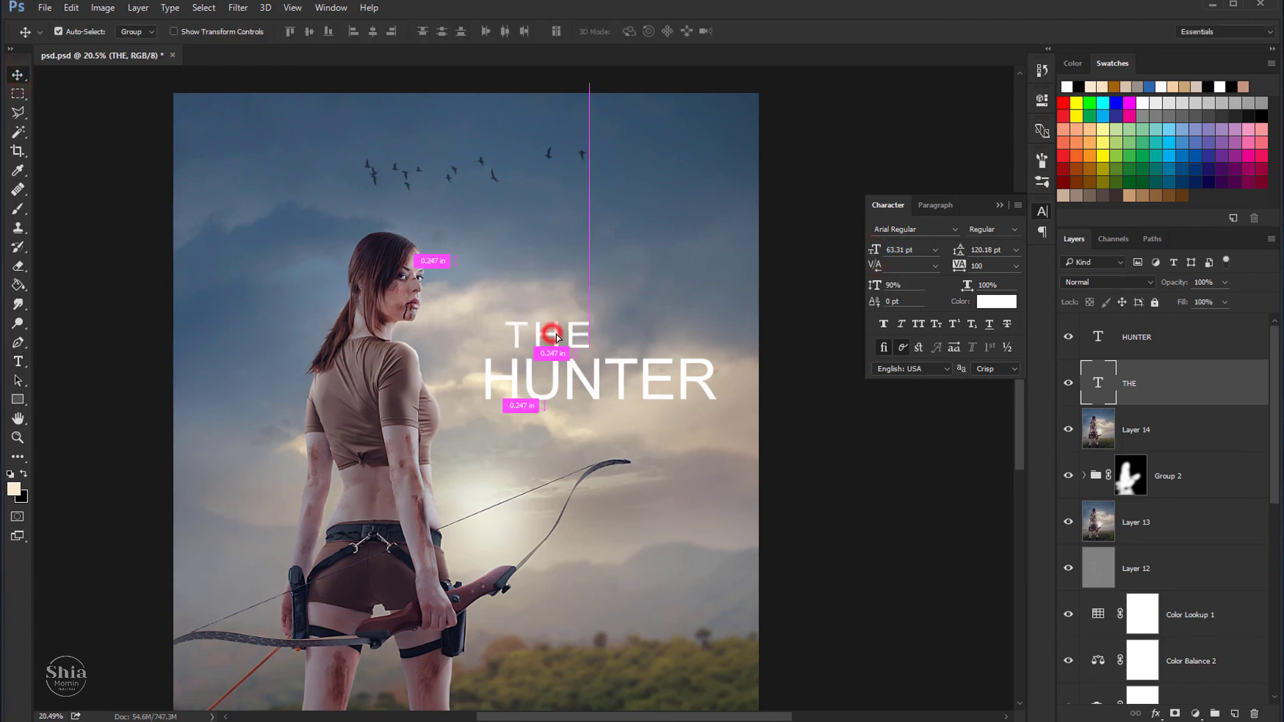
pyautogui.hotkey('shift', 'Down')
pyautogui.hotkey('shift', 'Down')
pyautogui.hotkey('shift', 'Down')
pyautogui.hotkey('shift', 'Down')
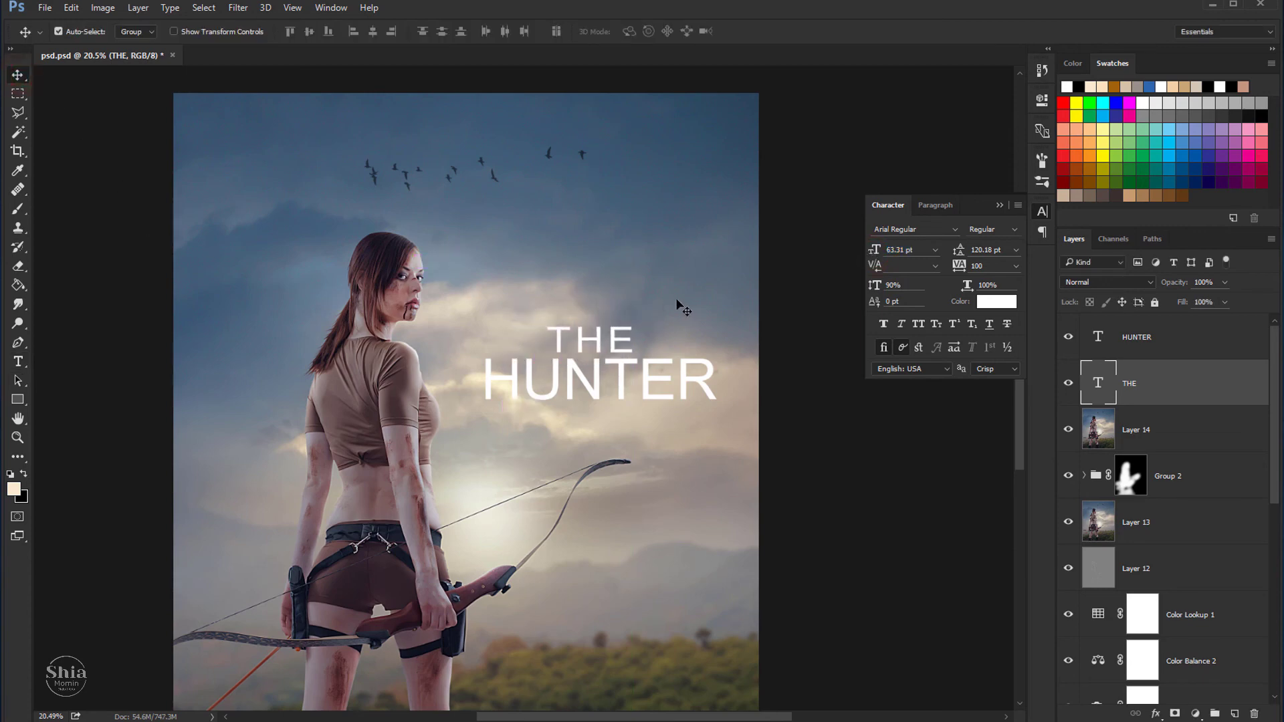
# Step: Give HUNTER letter spacing 160 and shrink it to about 77 pt
pyautogui.rightClick(610, 371)
pyautogui.click(659, 381)
pyautogui.click(18, 362)
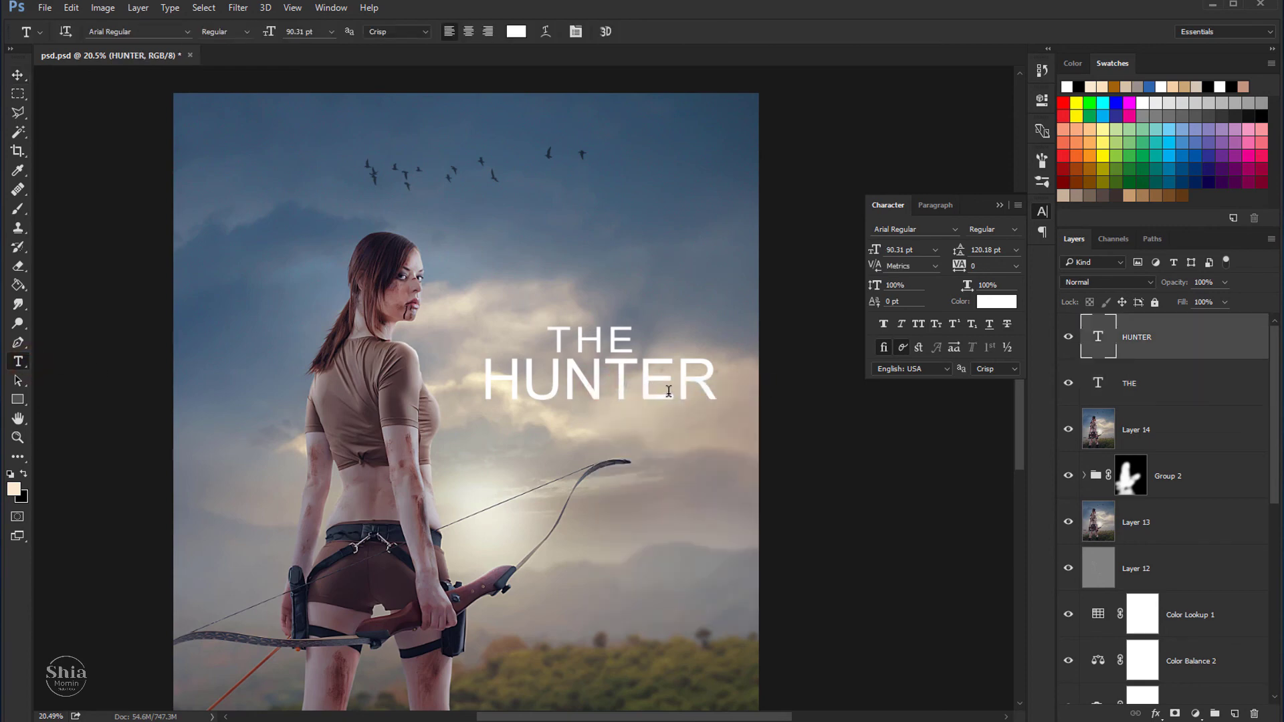
pyautogui.click(708, 386)
pyautogui.hotkey('ctrl', 'a')
pyautogui.click(986, 266)
pyautogui.write('160')
pyautogui.press('Return')
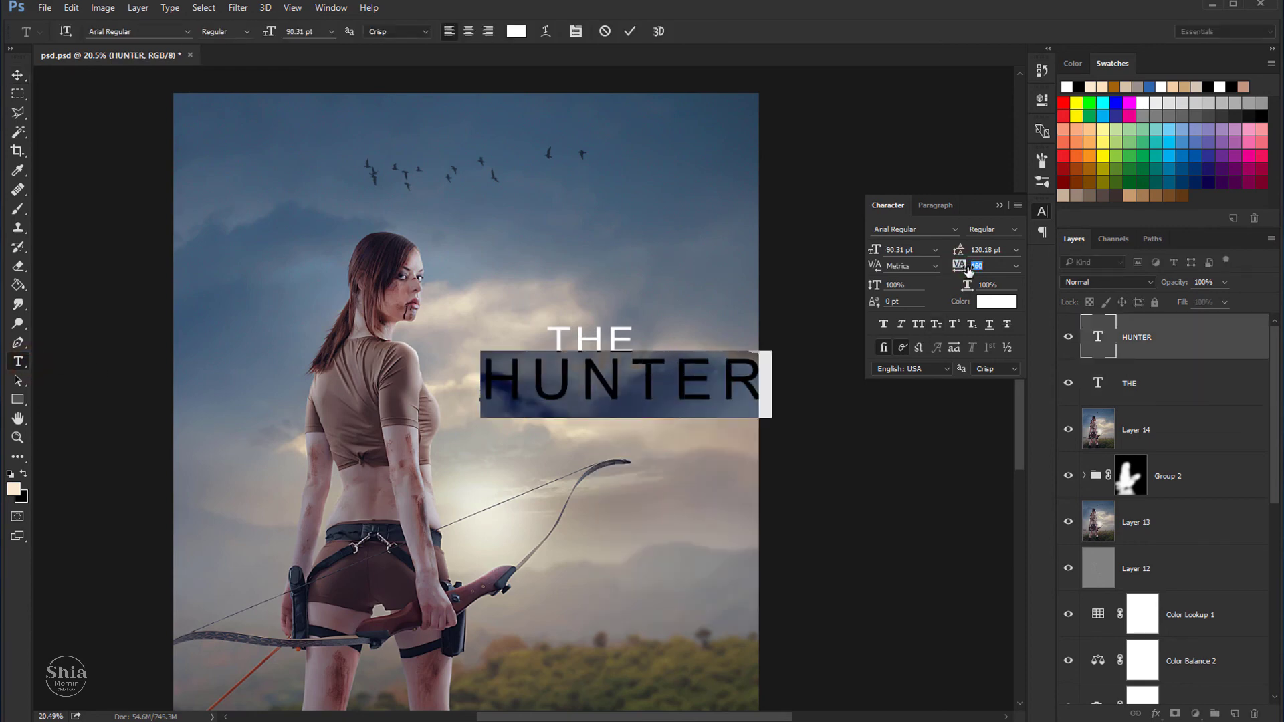
pyautogui.moveTo(872, 251); pyautogui.dragTo(863, 254)
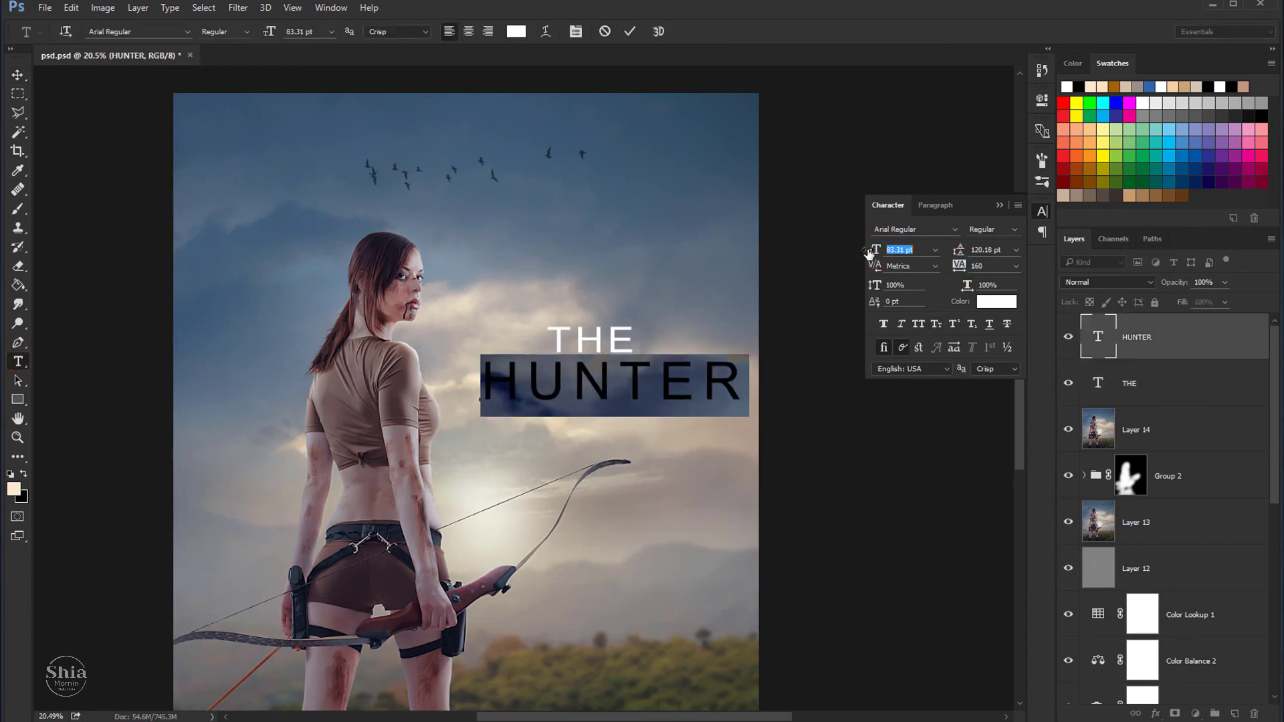
pyautogui.click(18, 75)
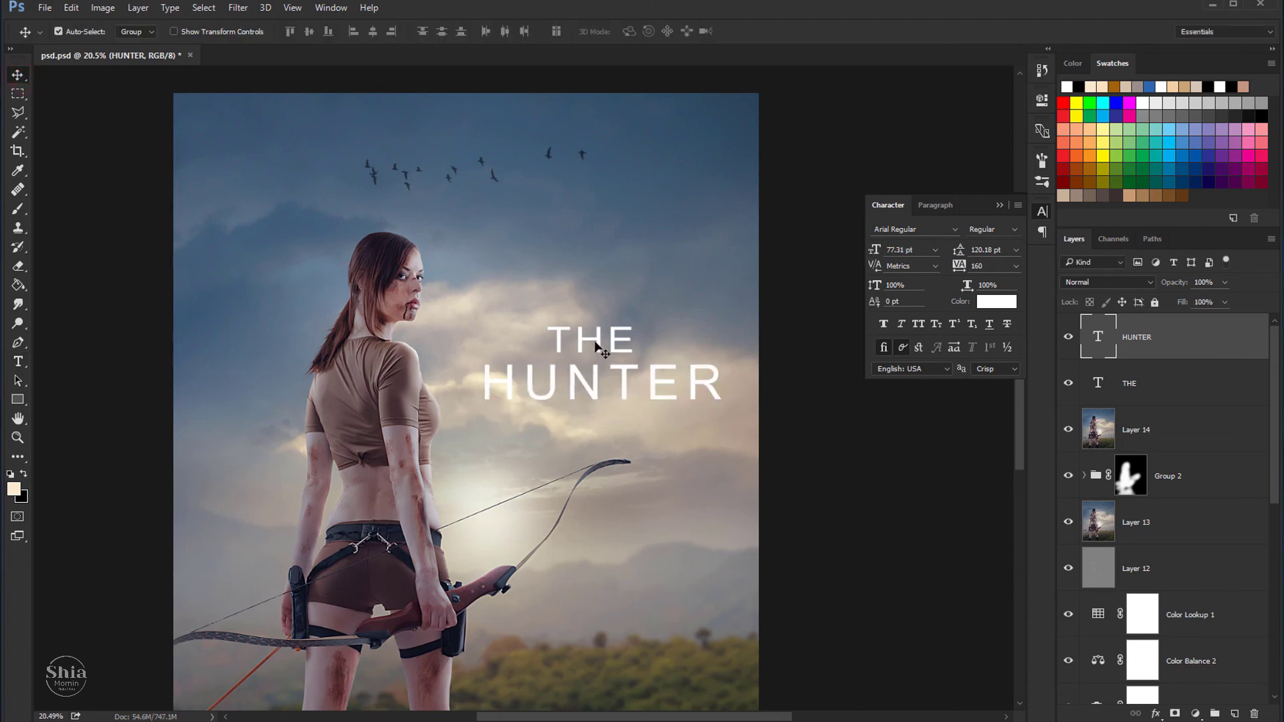
# Step: Move THE and HUNTER closer together, centre HUNTER under THE, and Alt-drag a HUNTER copy below
pyautogui.moveTo(598, 347); pyautogui.dragTo(597, 314)
pyautogui.moveTo(597, 388); pyautogui.dragTo(610, 370)
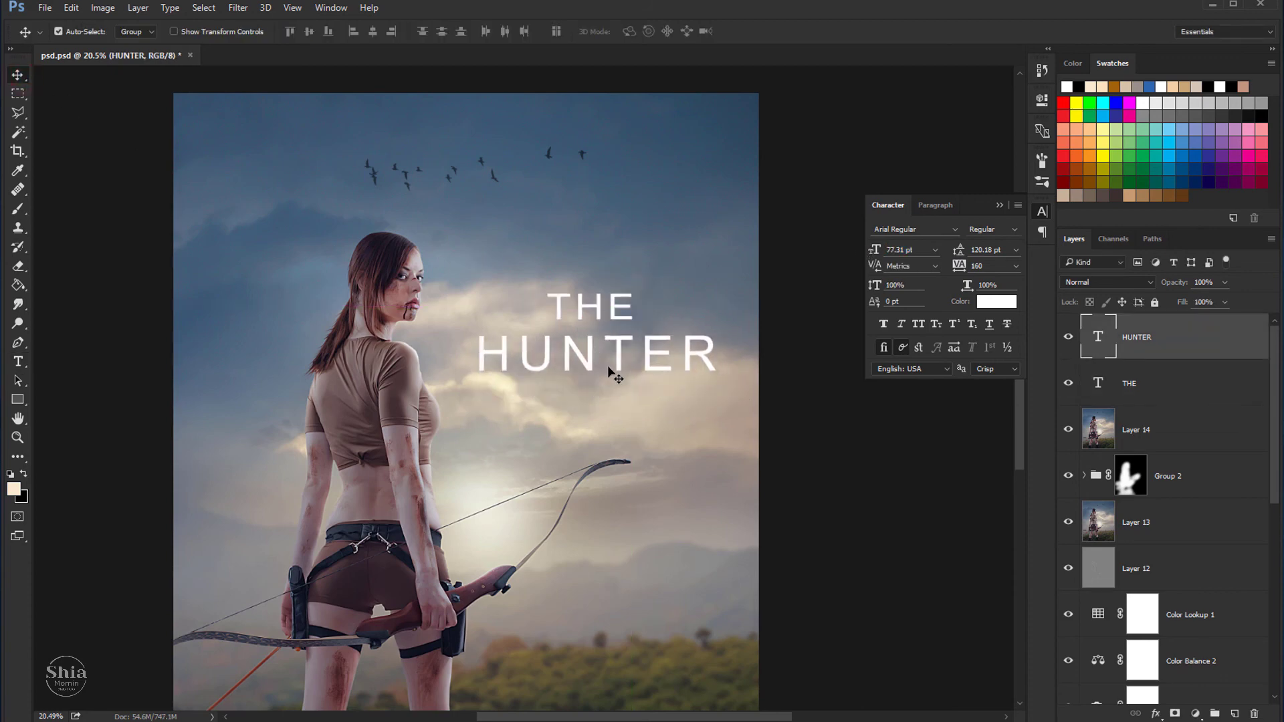
pyautogui.hotkey('shift', 'Up')
pyautogui.hotkey('shift', 'Up')
pyautogui.hotkey('shift', 'Right')
pyautogui.hotkey('shift', 'Right')
pyautogui.hotkey('shift', 'Right')
pyautogui.hotkey('shift', 'Right')
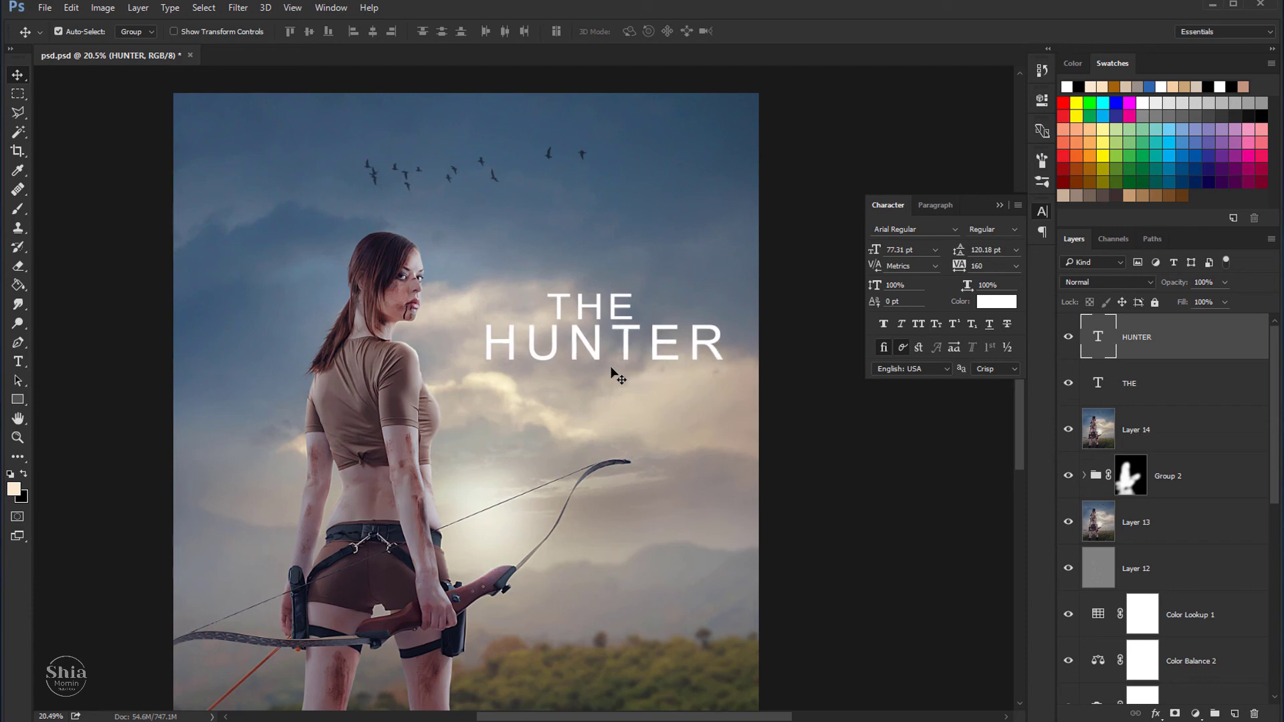
pyautogui.hotkey('shift', 'Right')
pyautogui.hotkey('shift', 'Right')
pyautogui.hotkey('shift', 'Right')
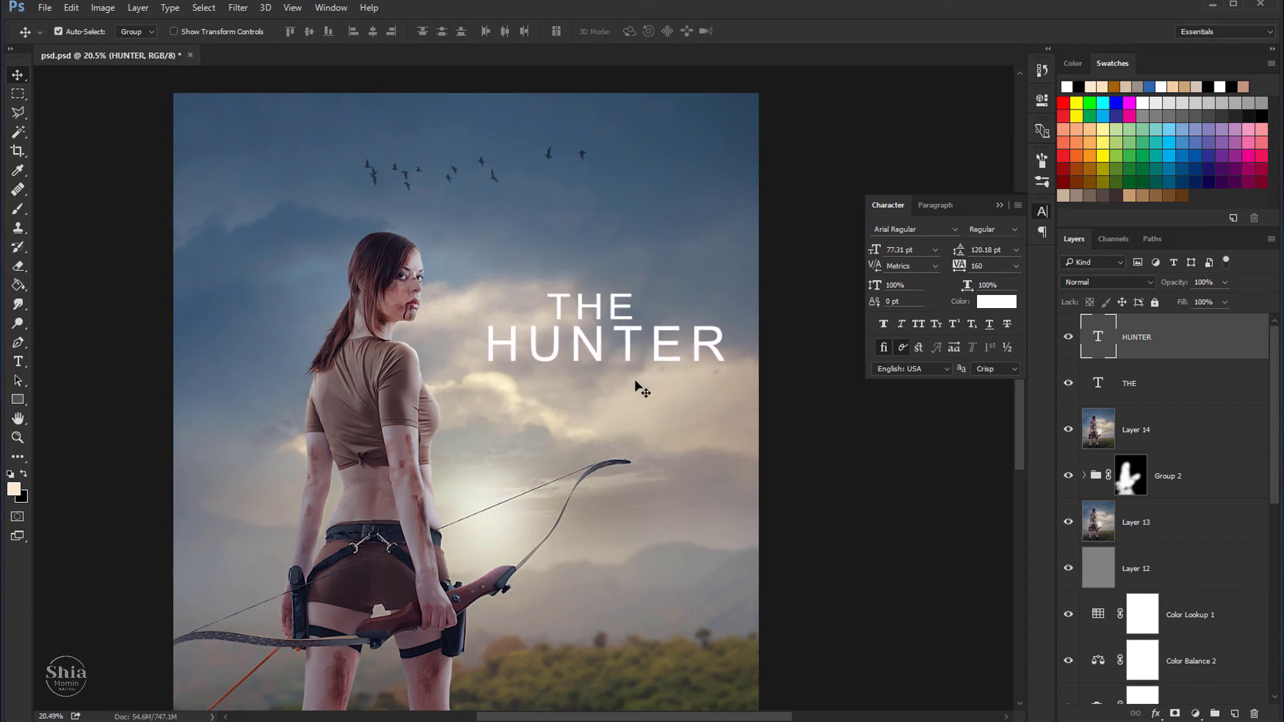
pyautogui.moveTo(629, 347); pyautogui.dragTo(628, 397)
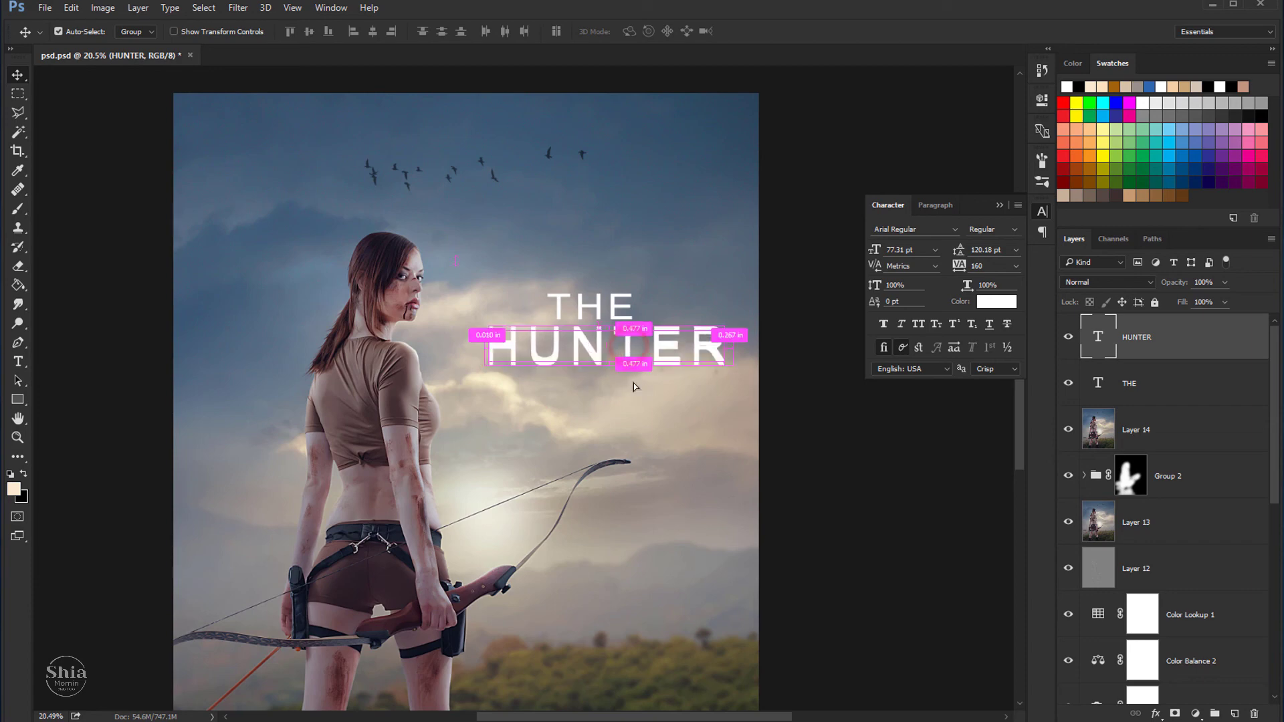
# Step: Retype the duplicate as POSTER DESIGN at about 21 pt with very wide letter spacing
pyautogui.press('t')
pyautogui.doubleClick(494, 401)
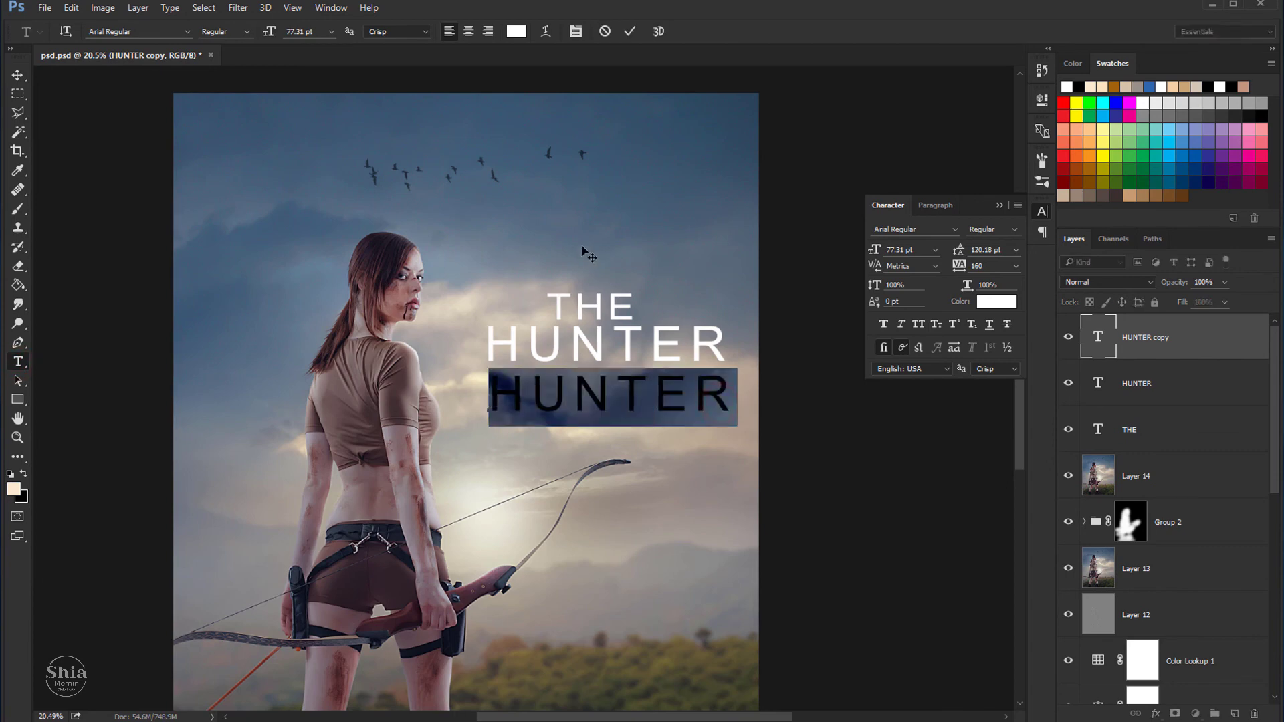
pyautogui.write('POSTER')
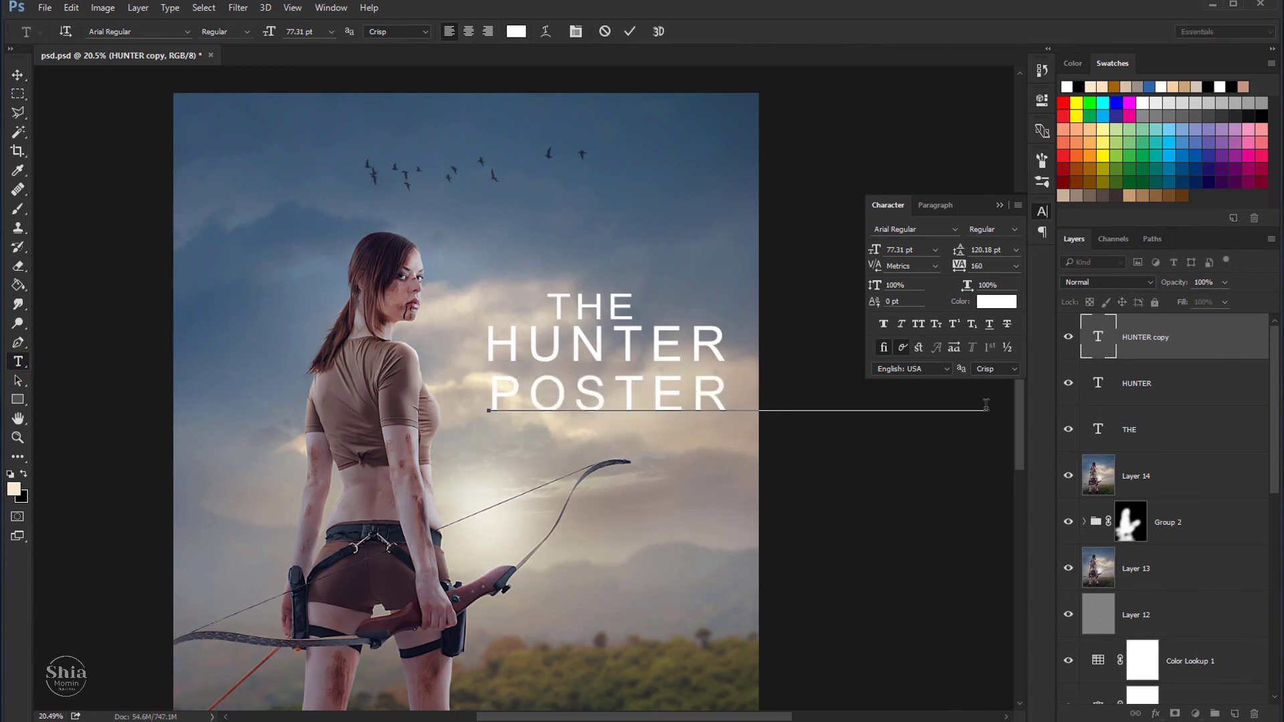
pyautogui.moveTo(988, 404); pyautogui.dragTo(488, 405)
pyautogui.moveTo(873, 251); pyautogui.dragTo(832, 257)
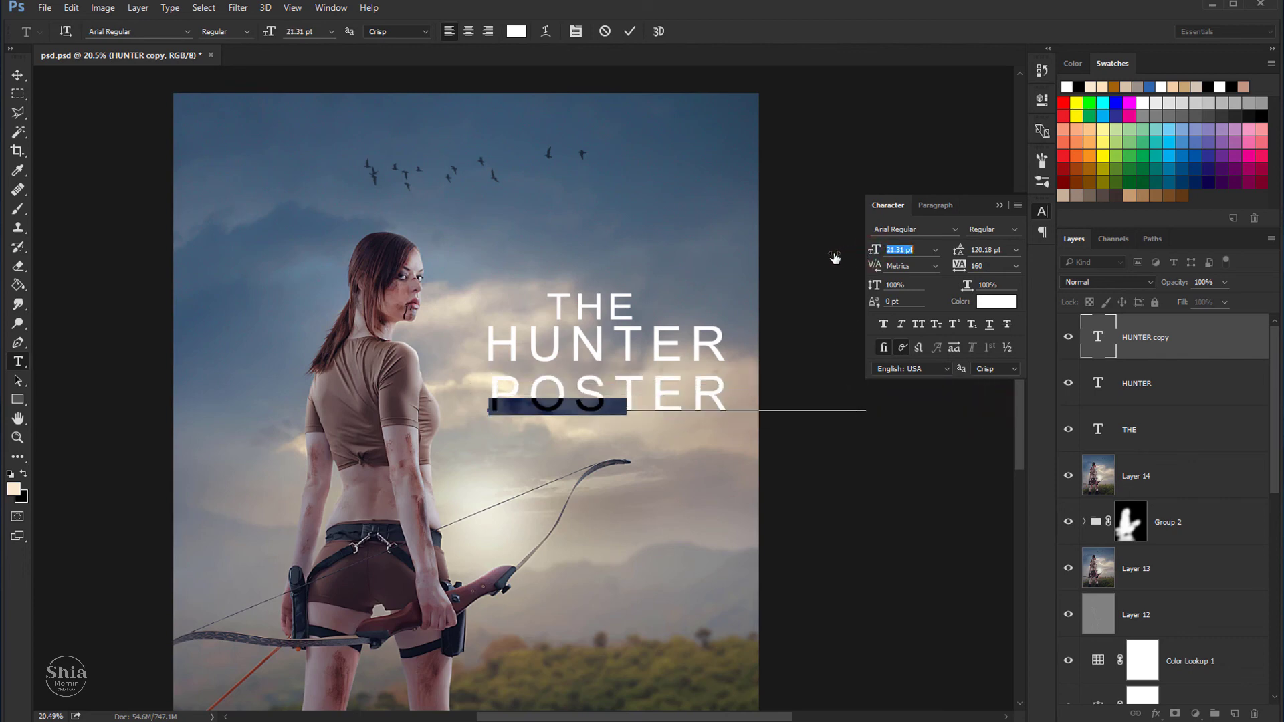
pyautogui.moveTo(959, 265); pyautogui.dragTo(977, 266)
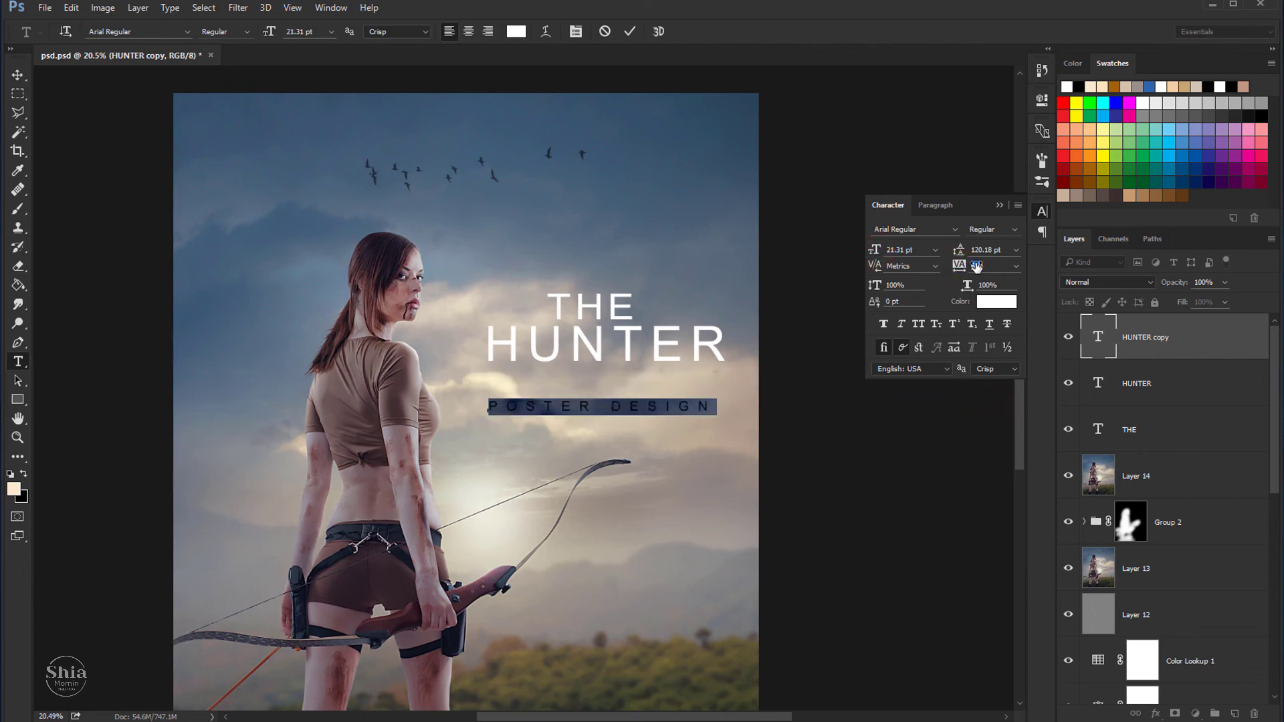
pyautogui.click(17, 75)
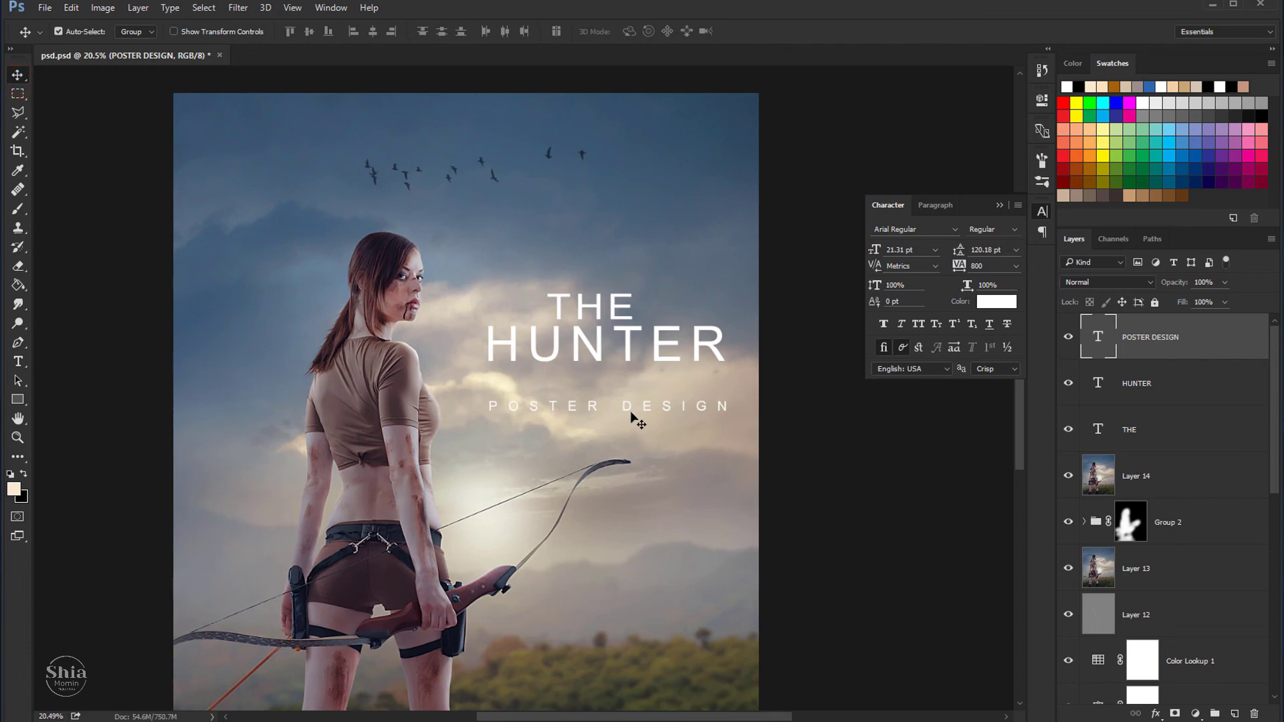
# Step: Nudge and scale POSTER DESIGN to fit beneath HUNTER, then close the Character panel
pyautogui.hotkey('shift', 'Up')
pyautogui.hotkey('shift', 'Up')
pyautogui.hotkey('shift', 'Up')
pyautogui.hotkey('shift', 'Up')
pyautogui.hotkey('shift', 'Up')
pyautogui.hotkey('shift', 'Up')
pyautogui.hotkey('shift', 'Up')
pyautogui.hotkey('shift', 'Up')
pyautogui.hotkey('shift', 'Up')
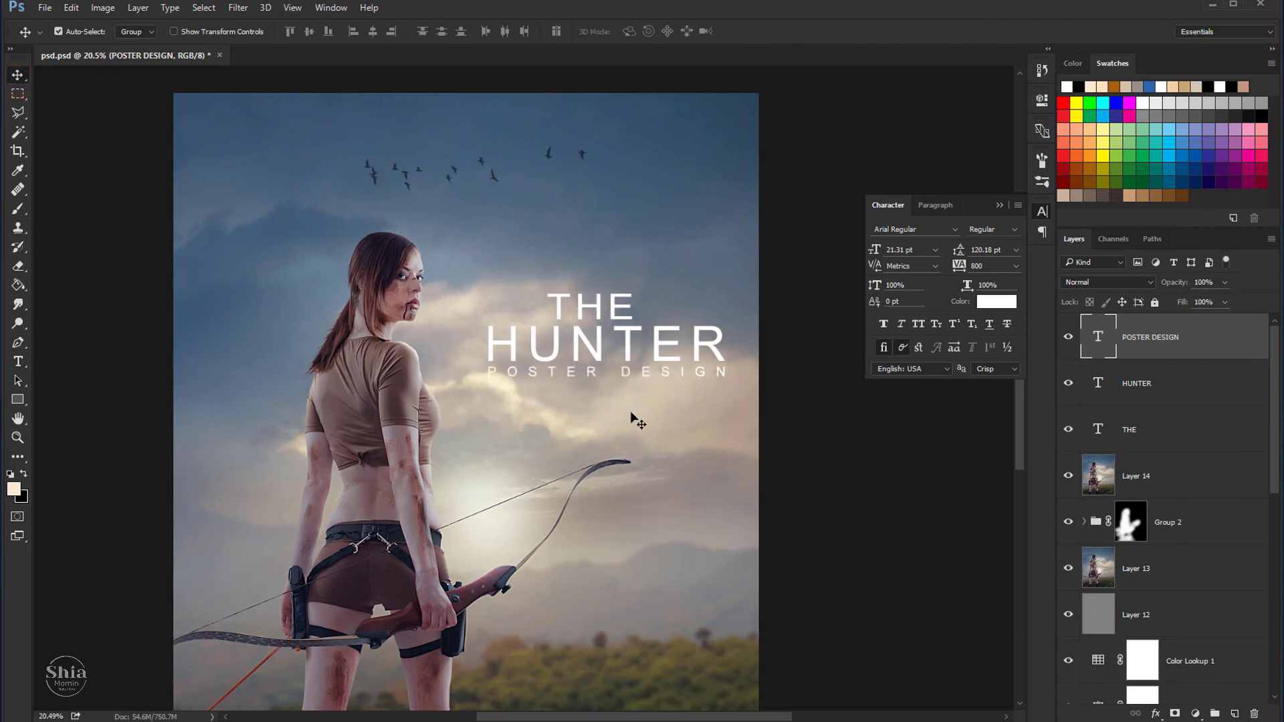
pyautogui.hotkey('ctrl', 't')
pyautogui.moveTo(736, 379); pyautogui.dragTo(694, 376)
pyautogui.press('Return')
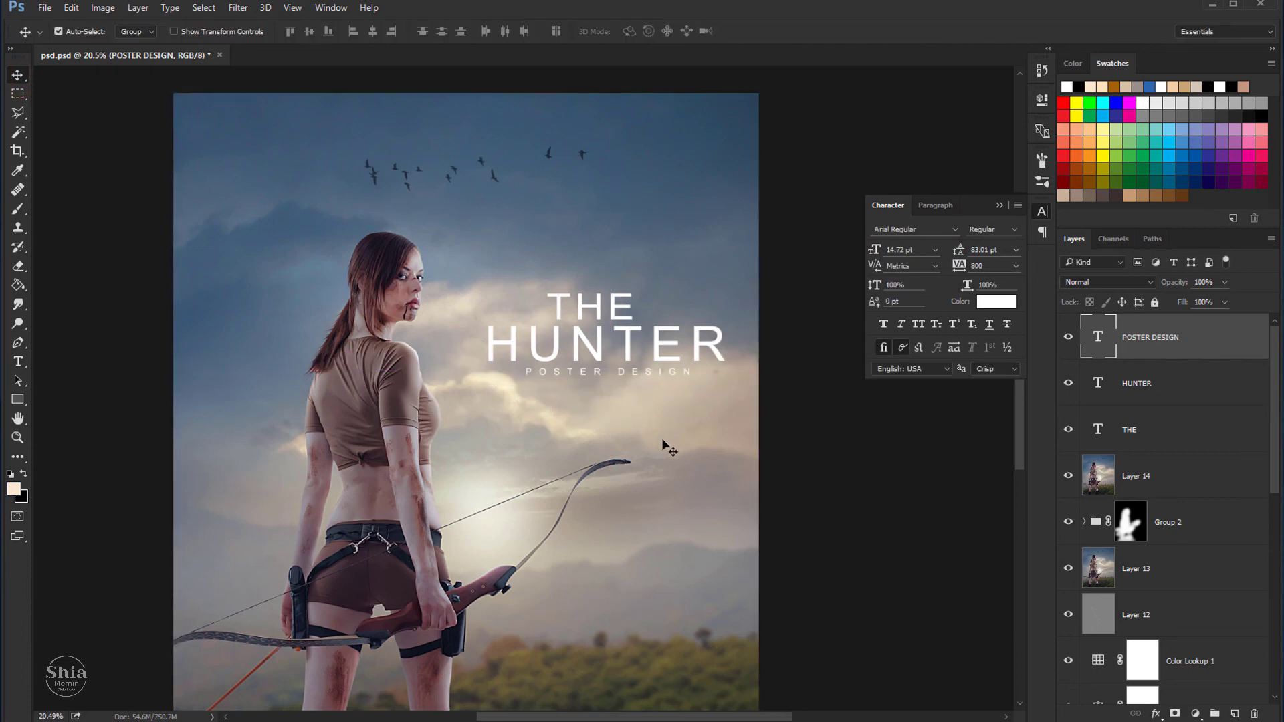
pyautogui.click(999, 206)
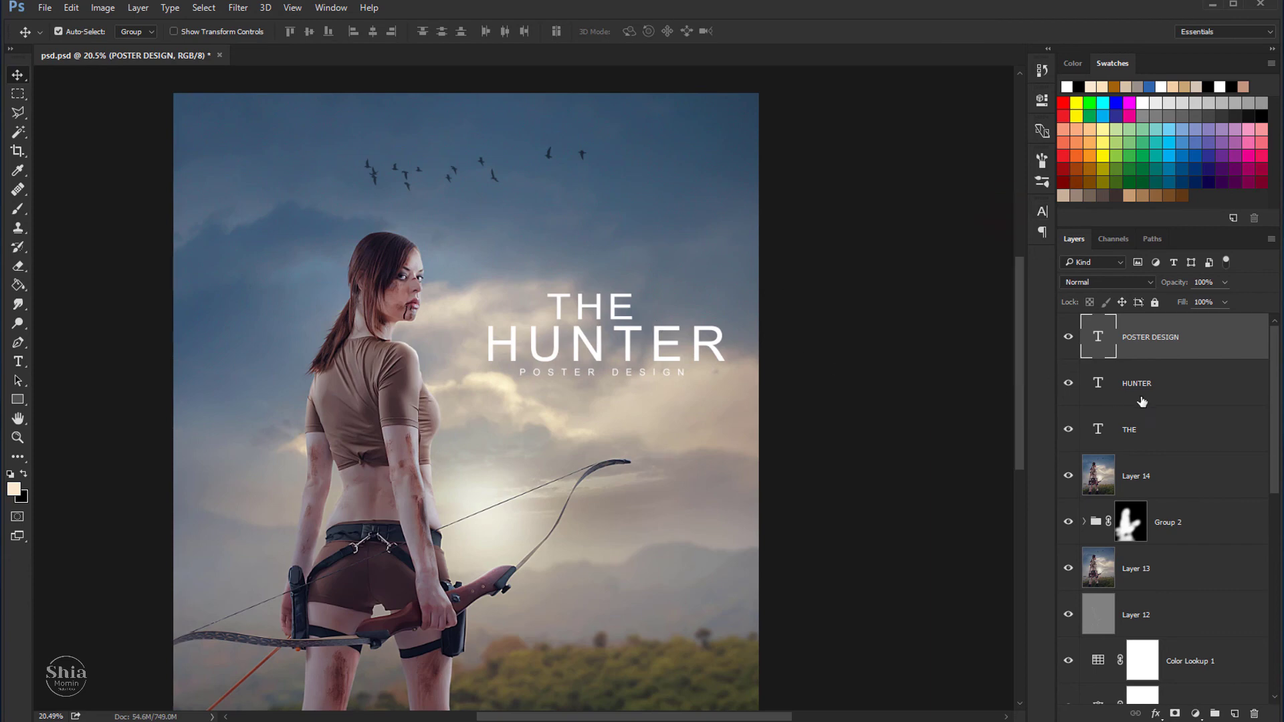
# Step: Add a drop shadow at about 57% opacity to the HUNTER text layer
pyautogui.doubleClick(1155, 389)
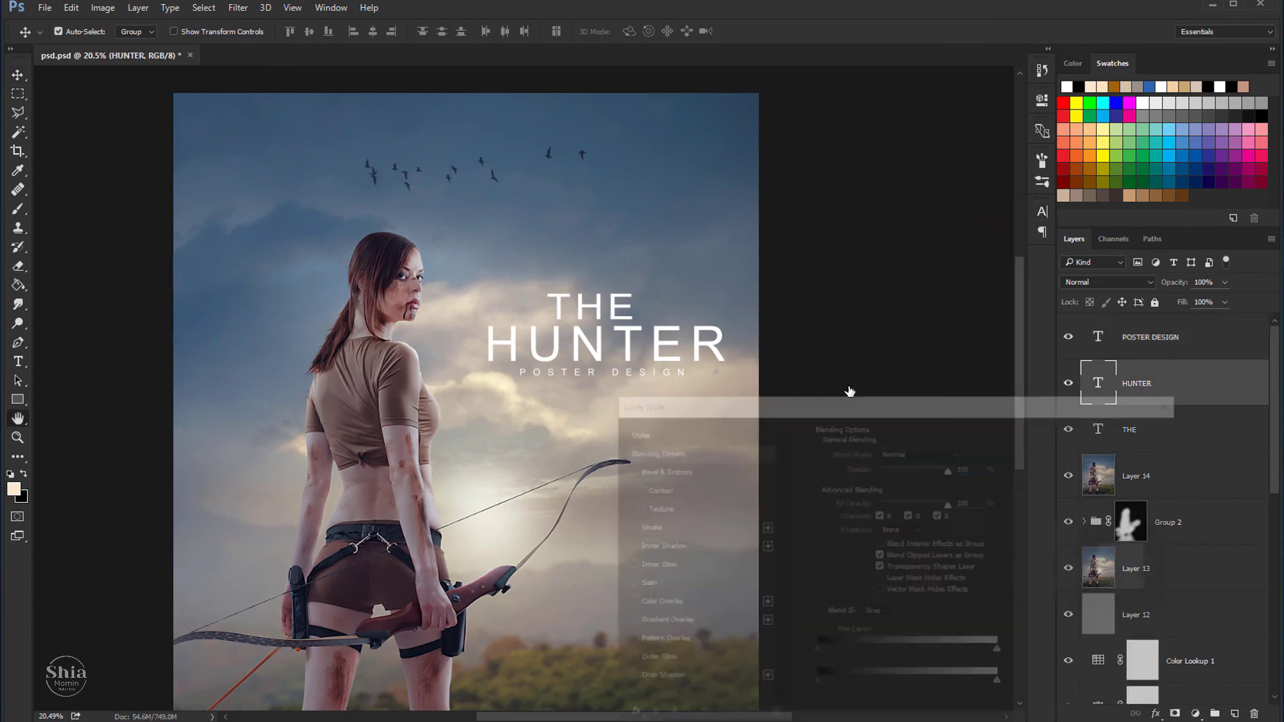
pyautogui.moveTo(830, 404); pyautogui.dragTo(949, 305)
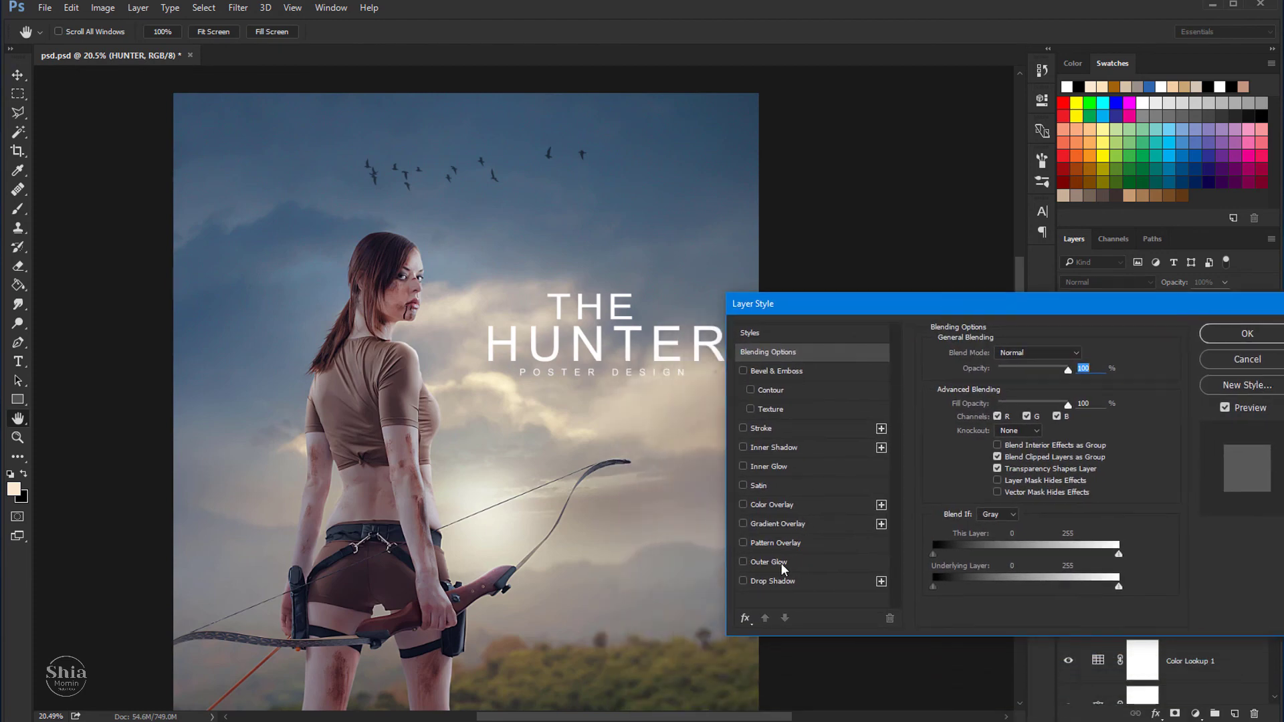
pyautogui.click(775, 581)
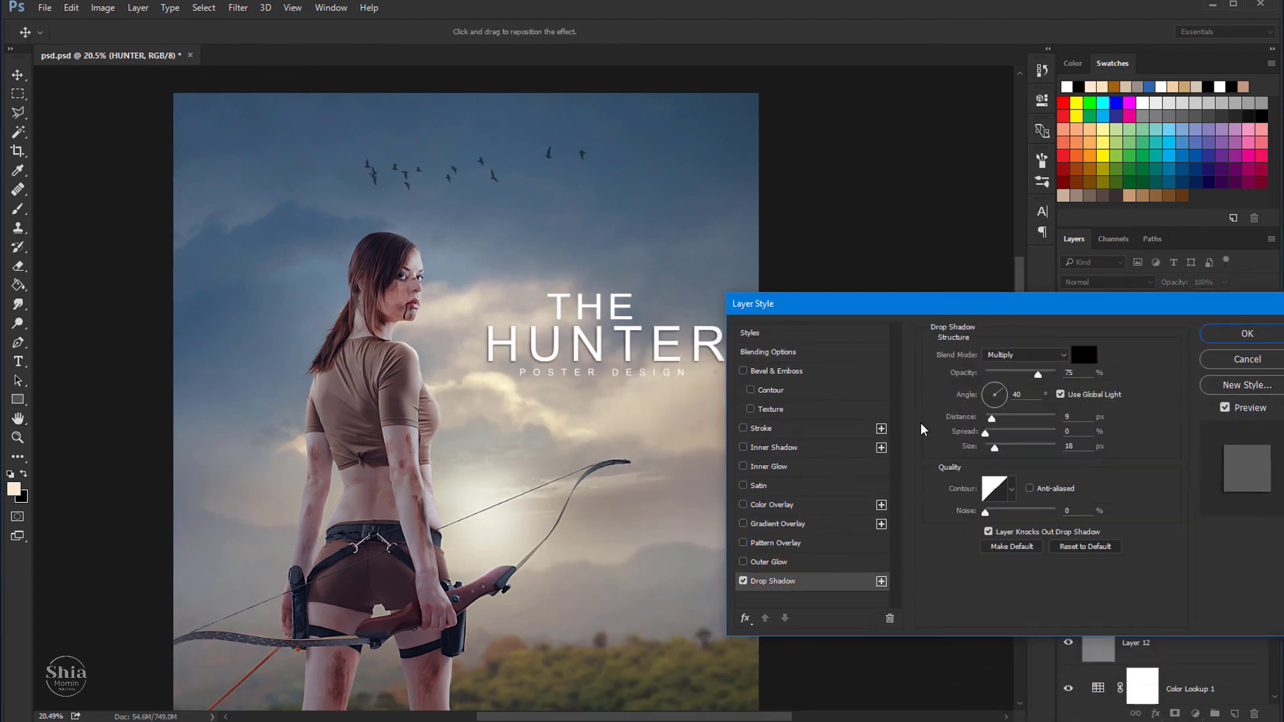
pyautogui.moveTo(912, 303); pyautogui.dragTo(903, 304)
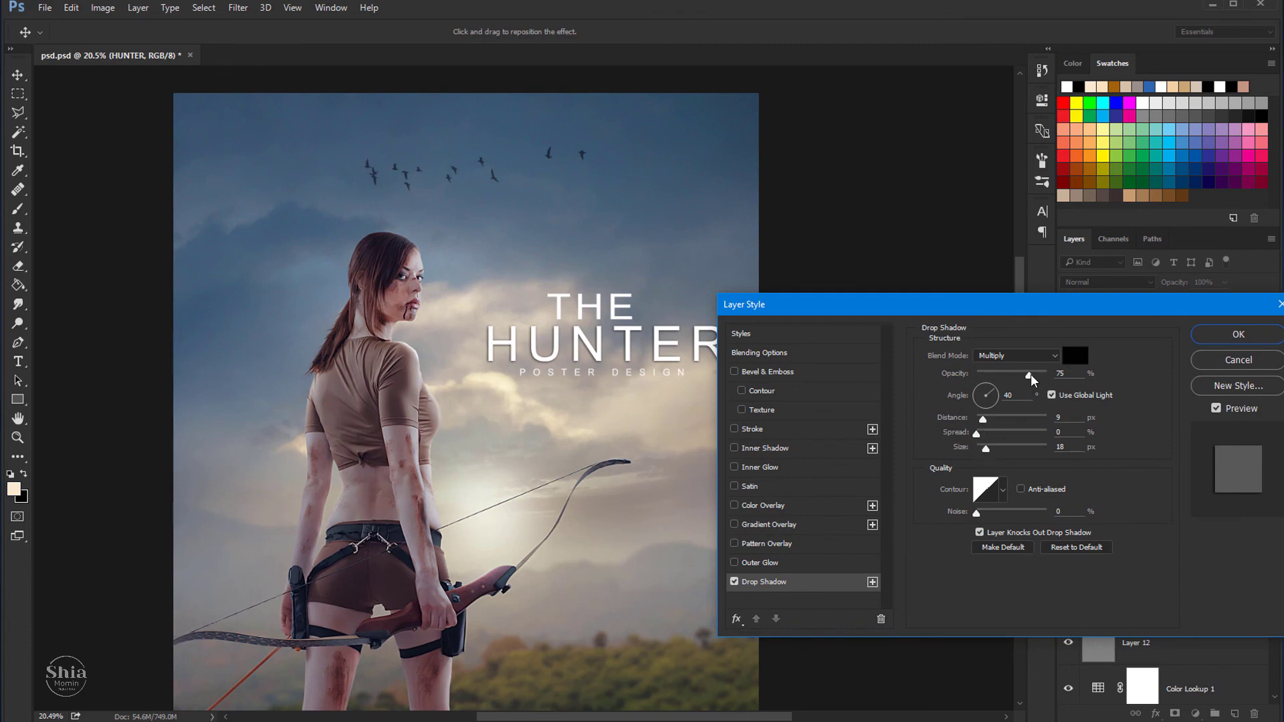
pyautogui.moveTo(1028, 375); pyautogui.dragTo(1017, 381)
pyautogui.moveTo(1033, 314); pyautogui.dragTo(946, 324)
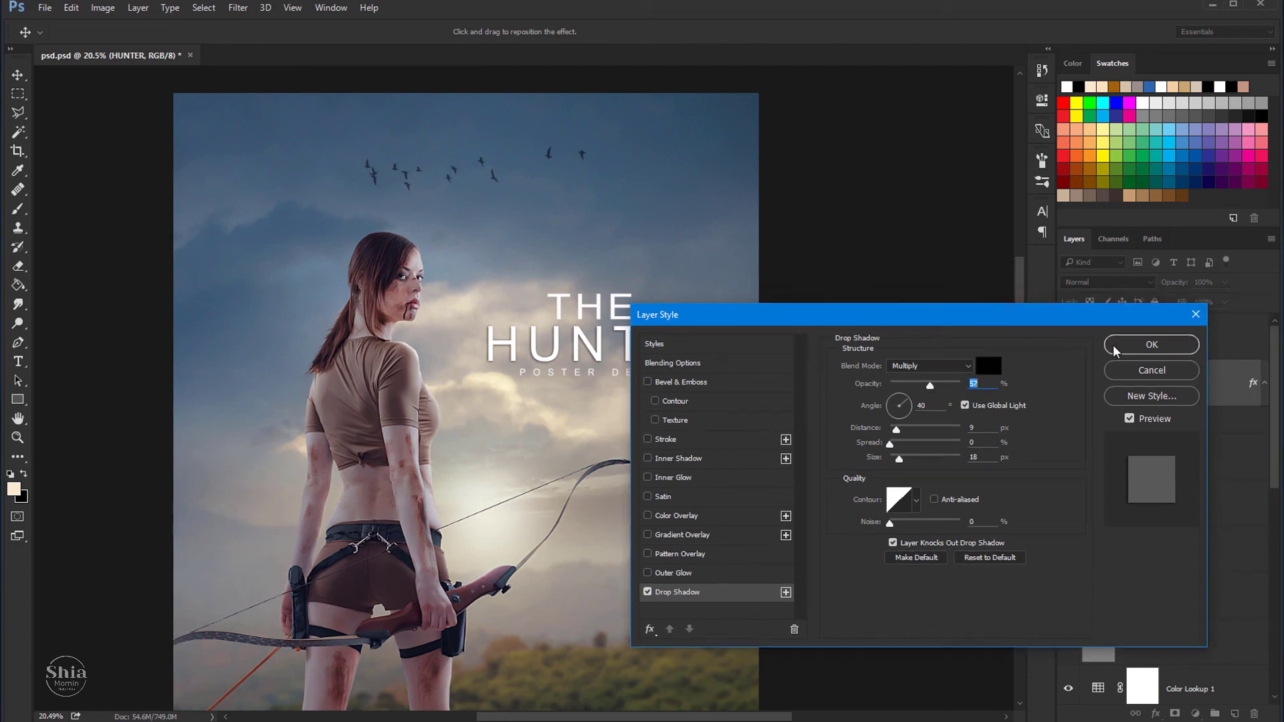
pyautogui.click(1152, 345)
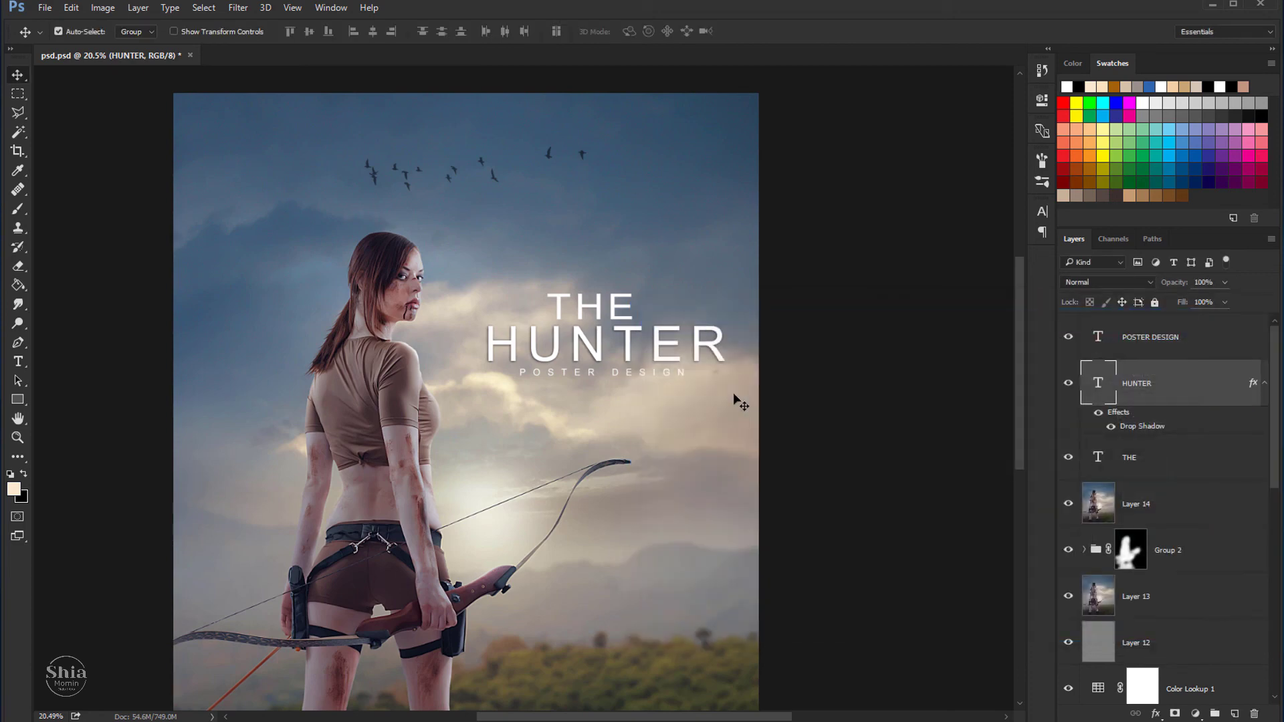
# Step: Copy HUNTER's drop shadow layer style and paste it onto the THE layer
pyautogui.rightClick(1212, 388)
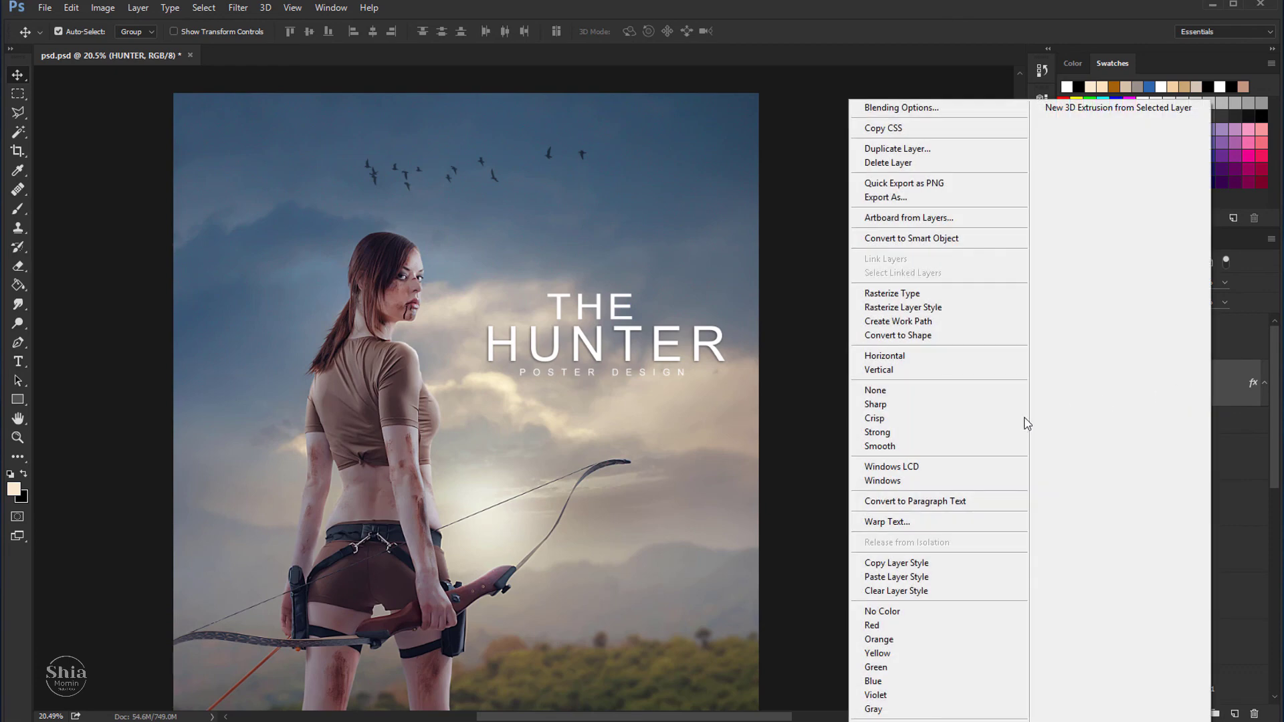
pyautogui.click(890, 568)
pyautogui.click(1184, 462)
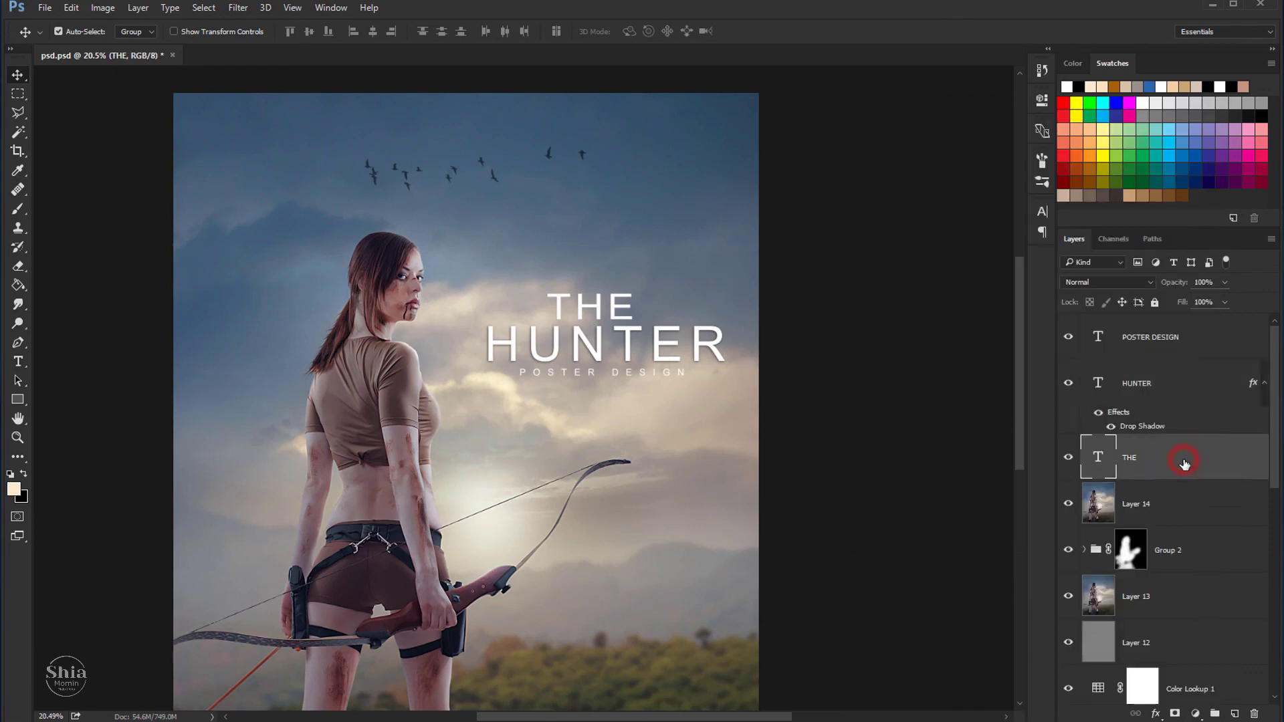
pyautogui.rightClick(1217, 466)
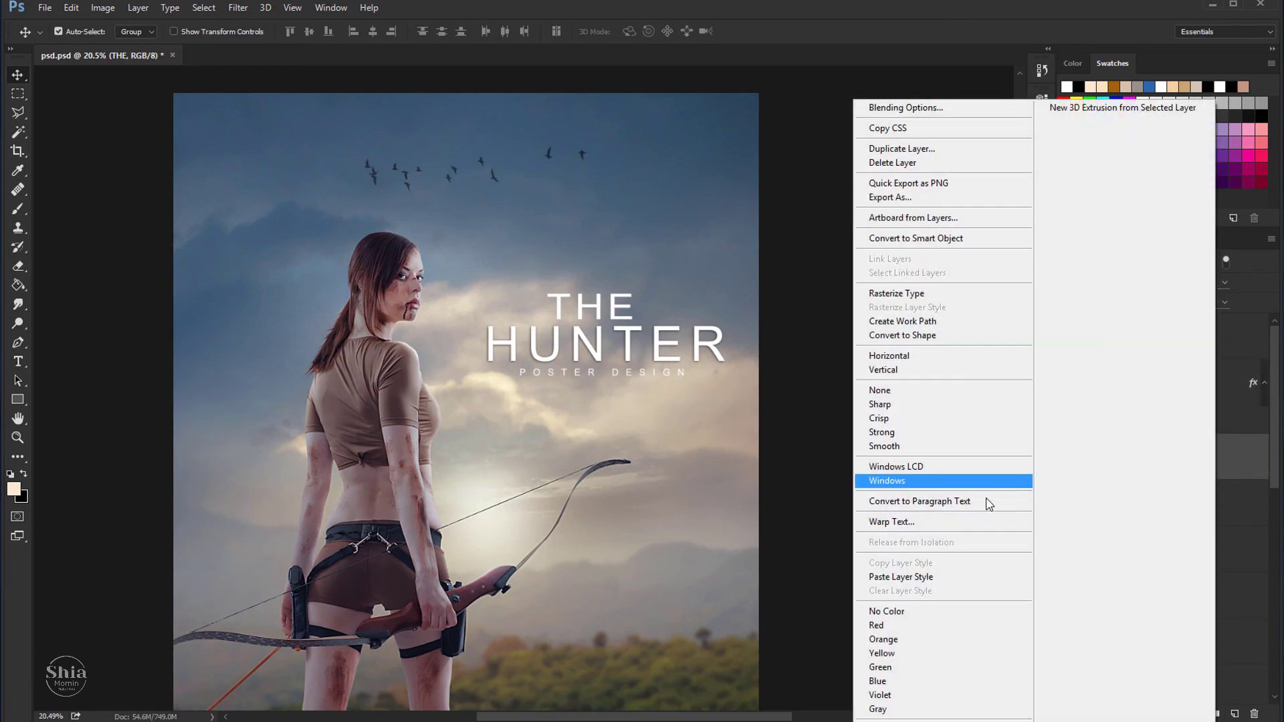
pyautogui.click(912, 576)
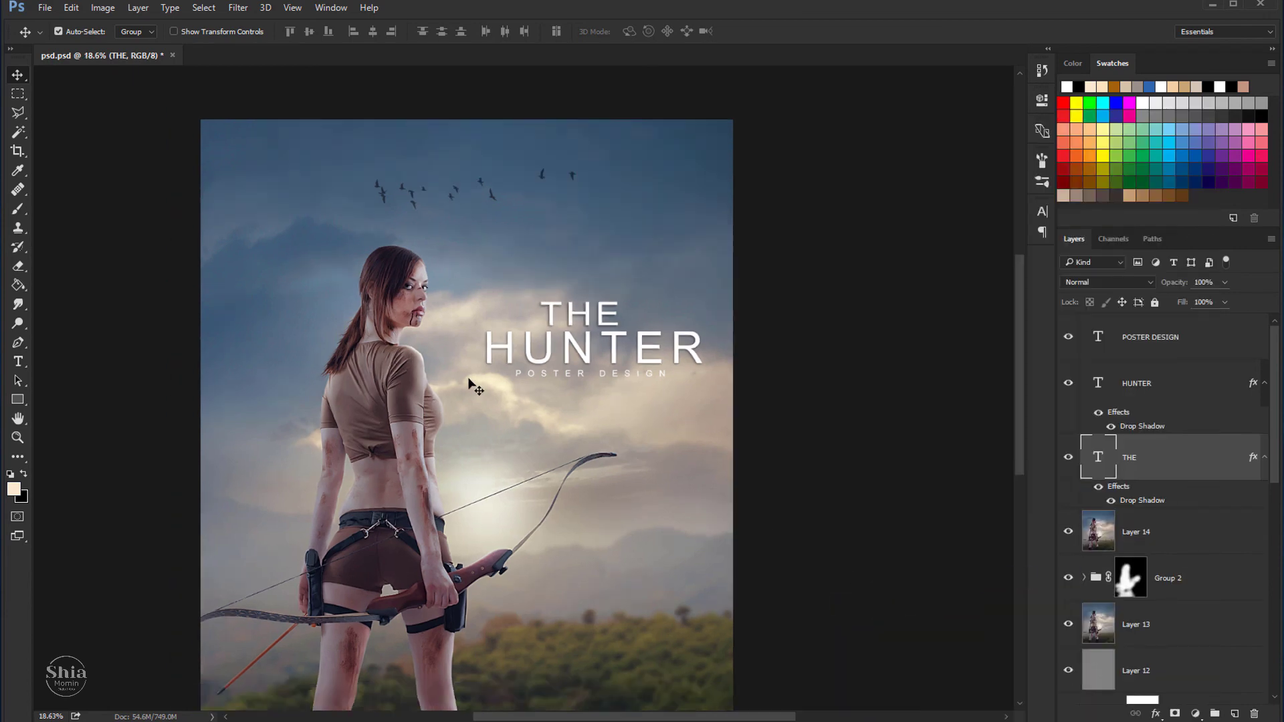
pyautogui.scroll(-1, 471, 381)
pyautogui.scroll(-1, 457, 378)
pyautogui.scroll(-1, 400, 319)
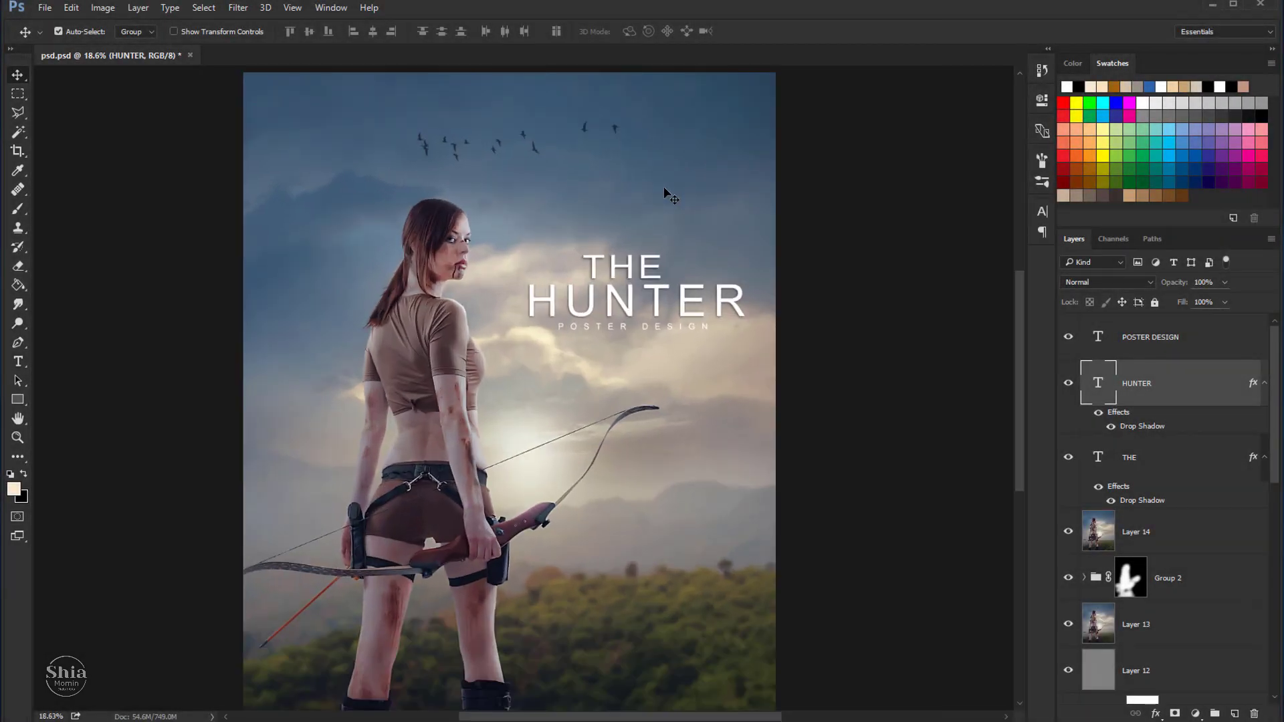
pyautogui.scroll(1, 539, 312)
pyautogui.click(18, 361)
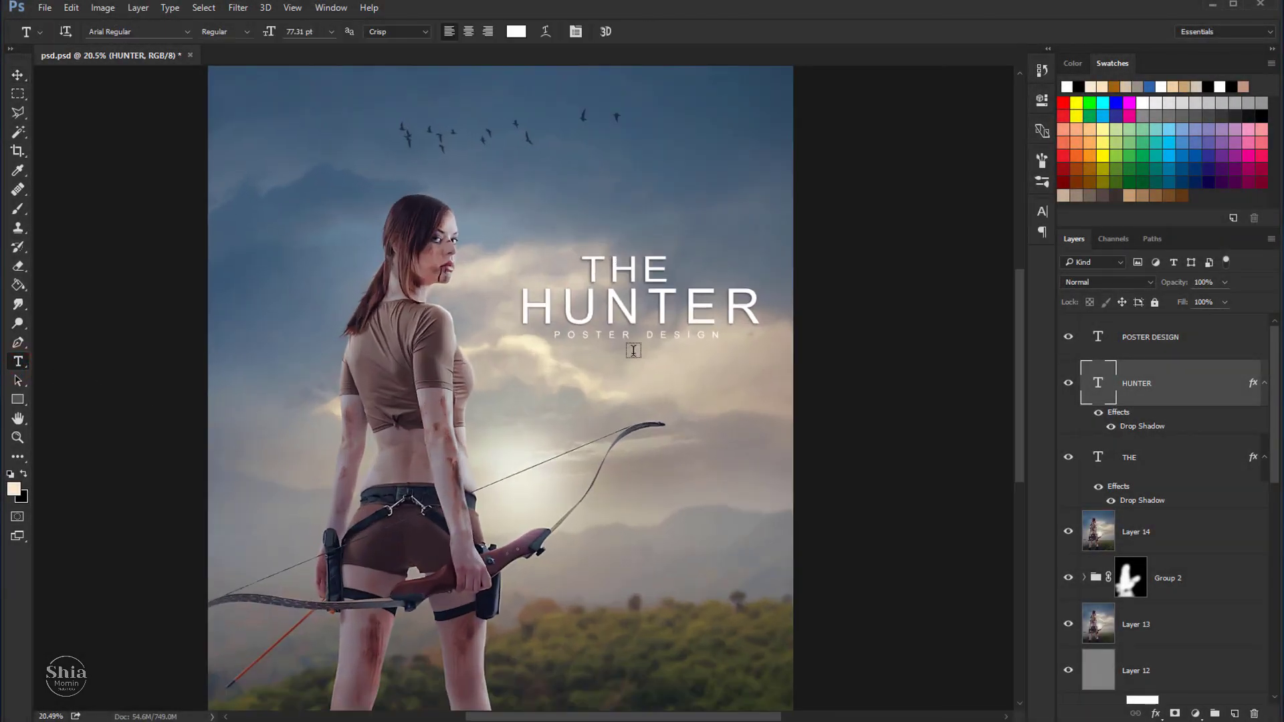
pyautogui.moveTo(753, 305); pyautogui.dragTo(521, 307)
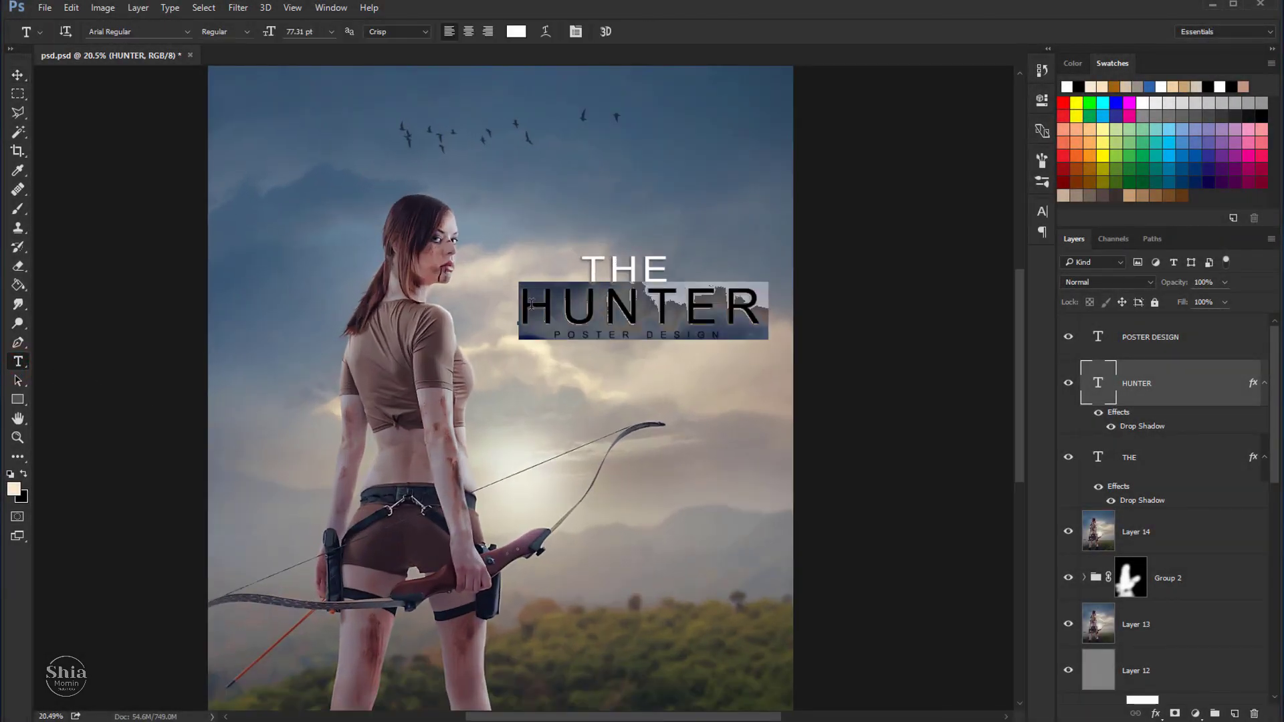
# Step: Reset HUNTER's letter spacing to 0 in the Character panel
pyautogui.click(571, 35)
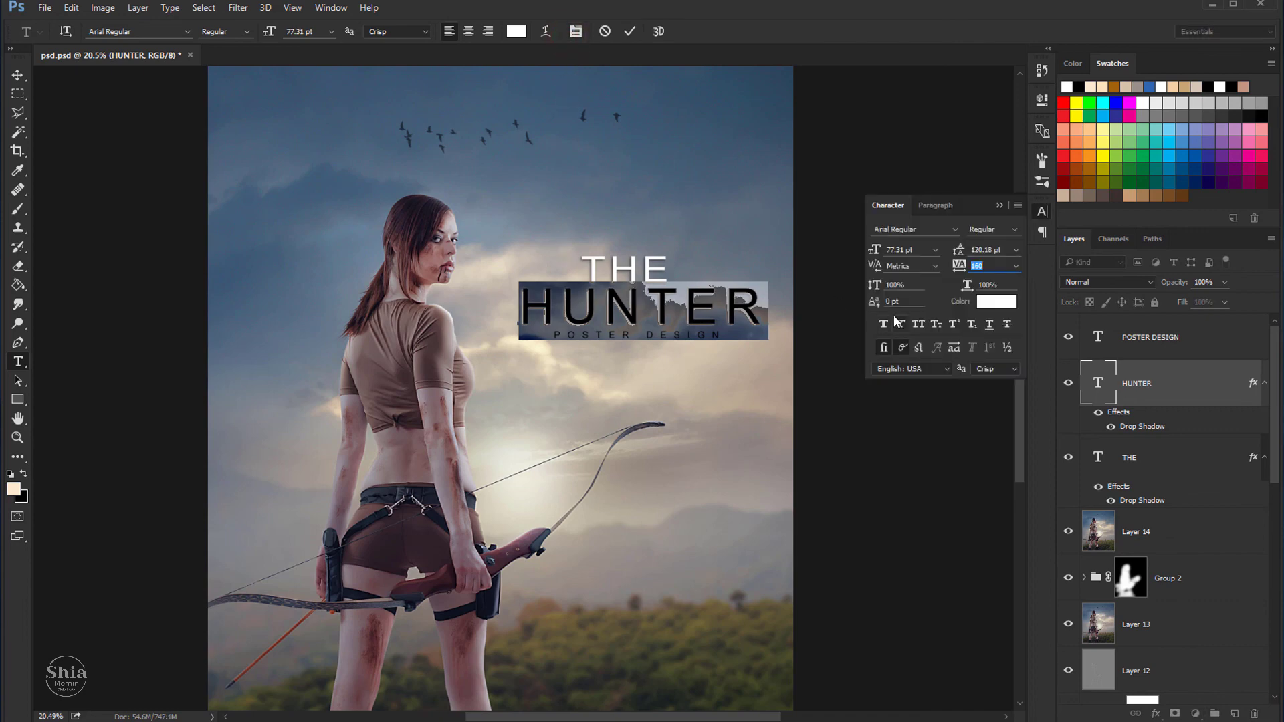
pyautogui.click(1015, 270)
pyautogui.click(989, 379)
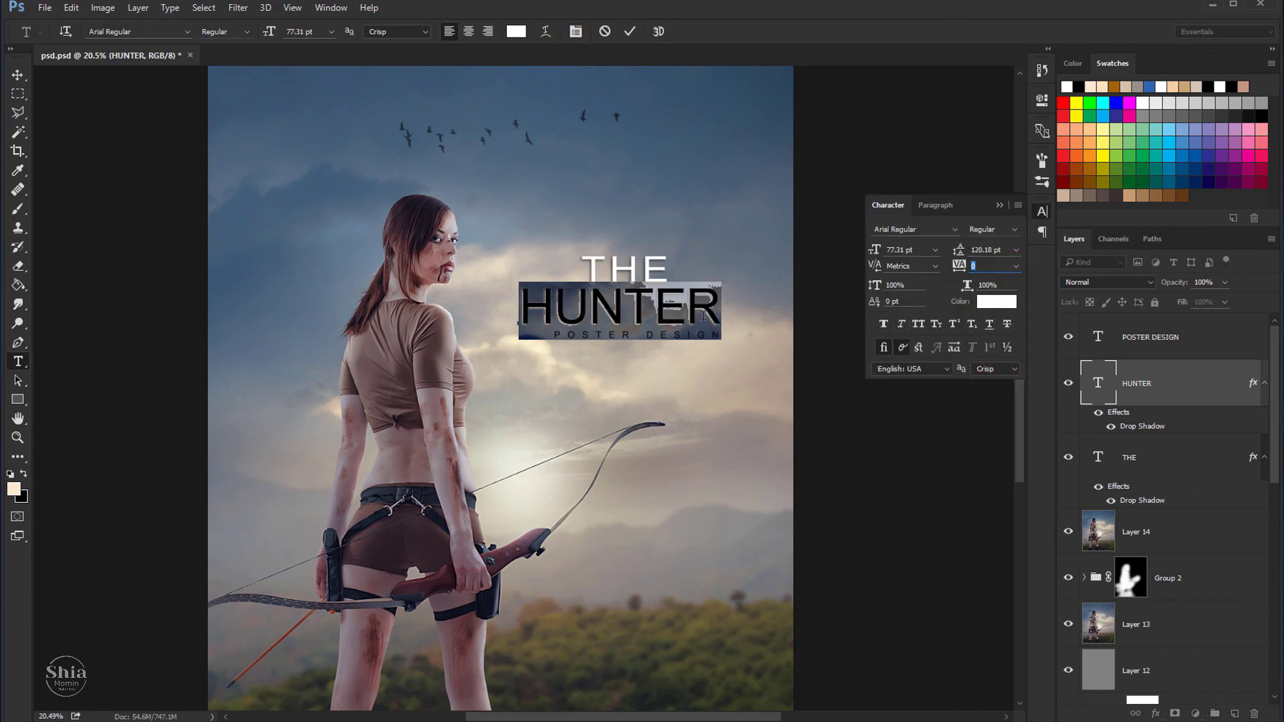
pyautogui.click(18, 75)
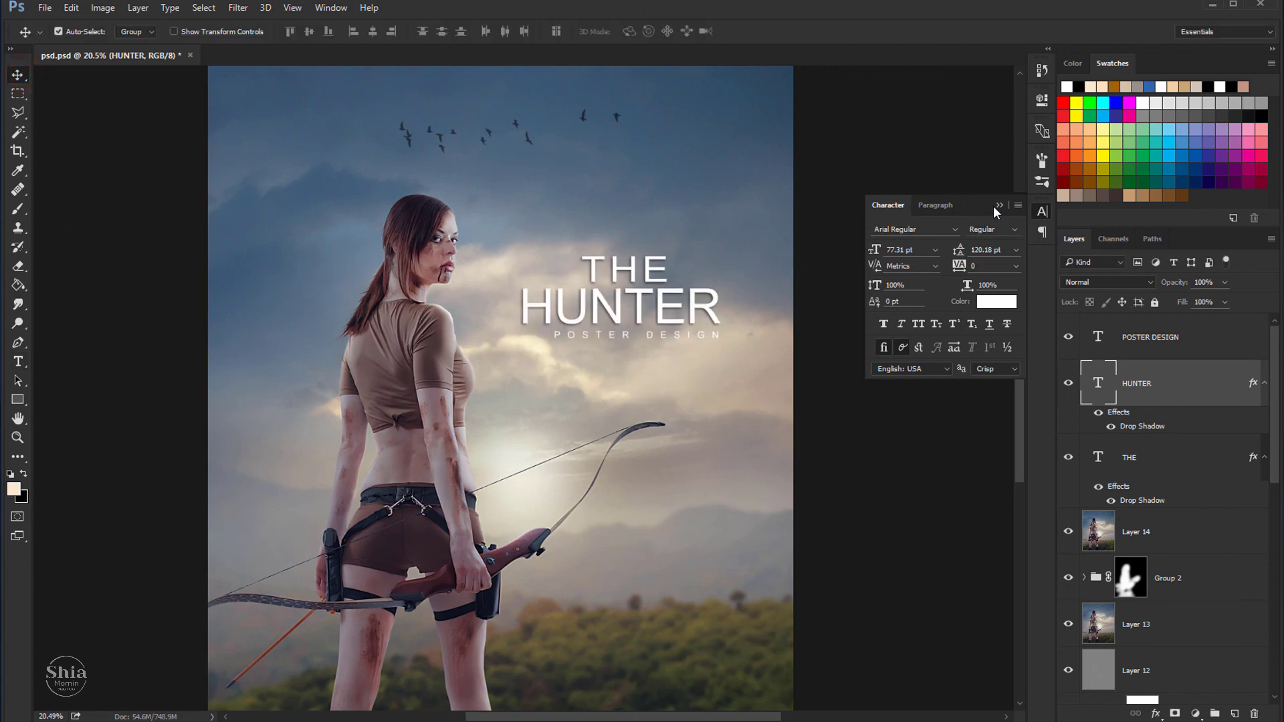
# Step: Set HUNTER's tracking to 60 and vertical scale to 93%, then nudge it slightly right
pyautogui.click(18, 362)
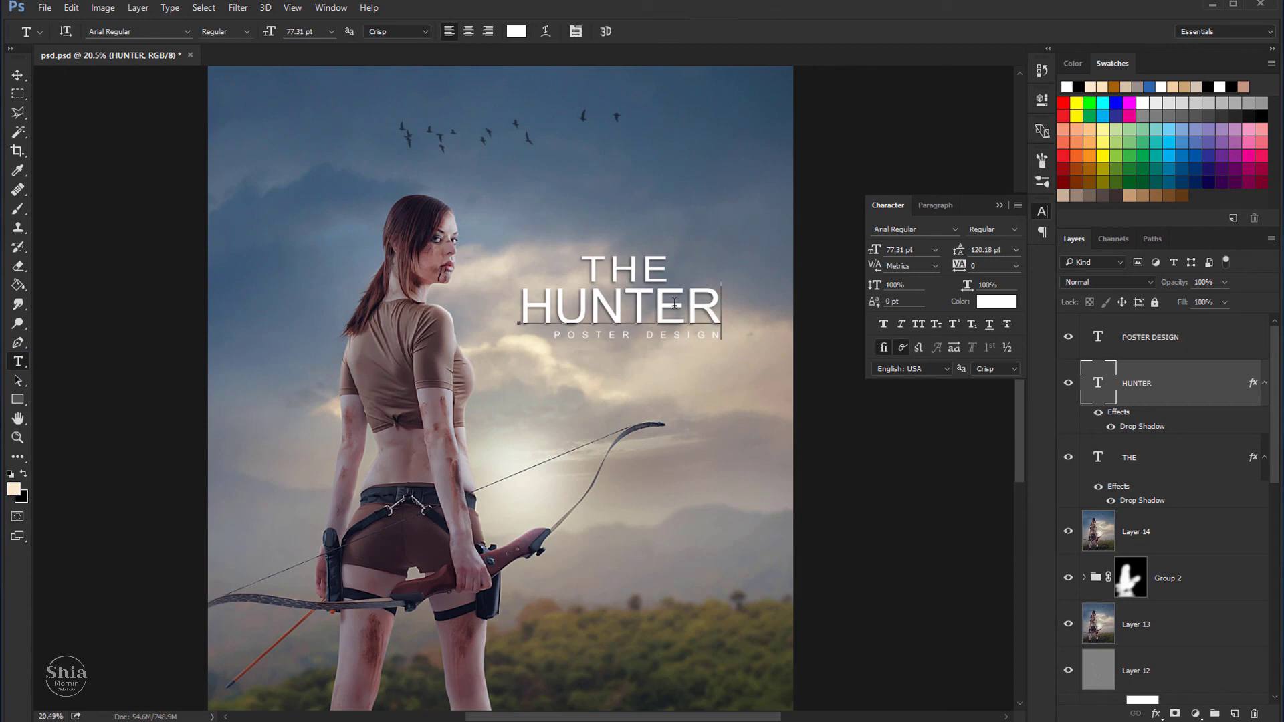
pyautogui.moveTo(719, 307); pyautogui.dragTo(520, 309)
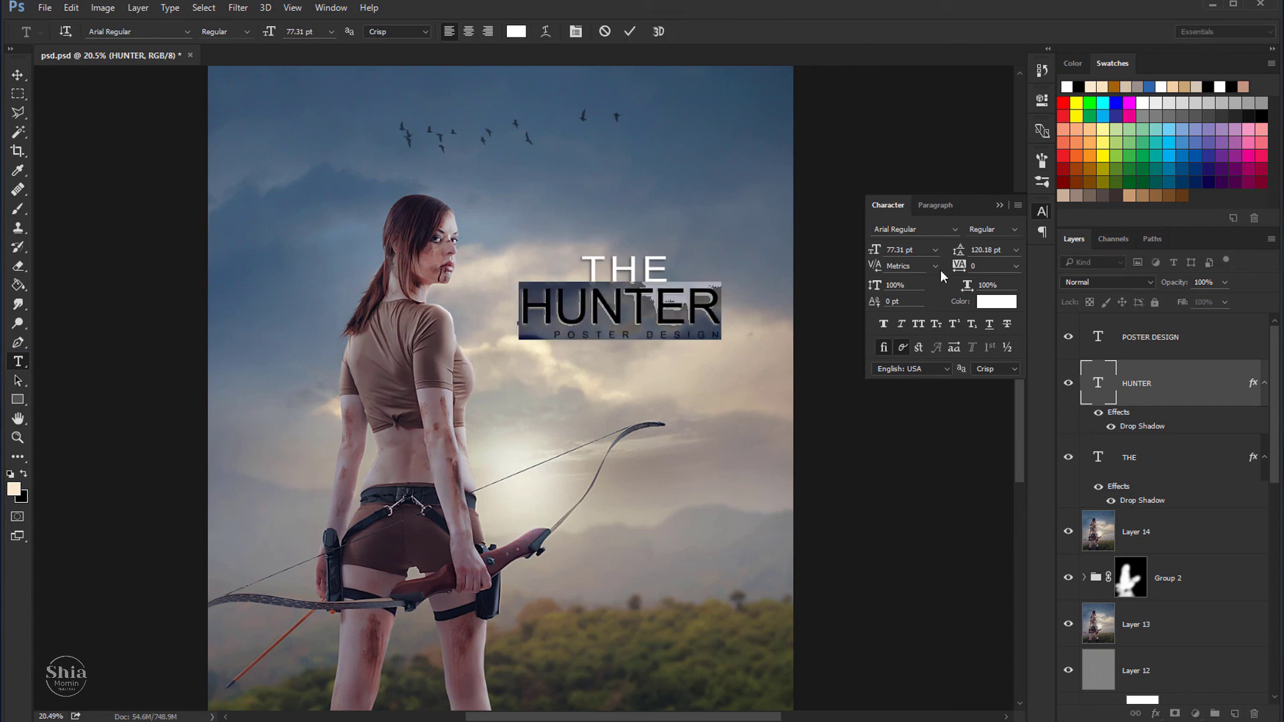
pyautogui.moveTo(958, 266); pyautogui.dragTo(959, 267)
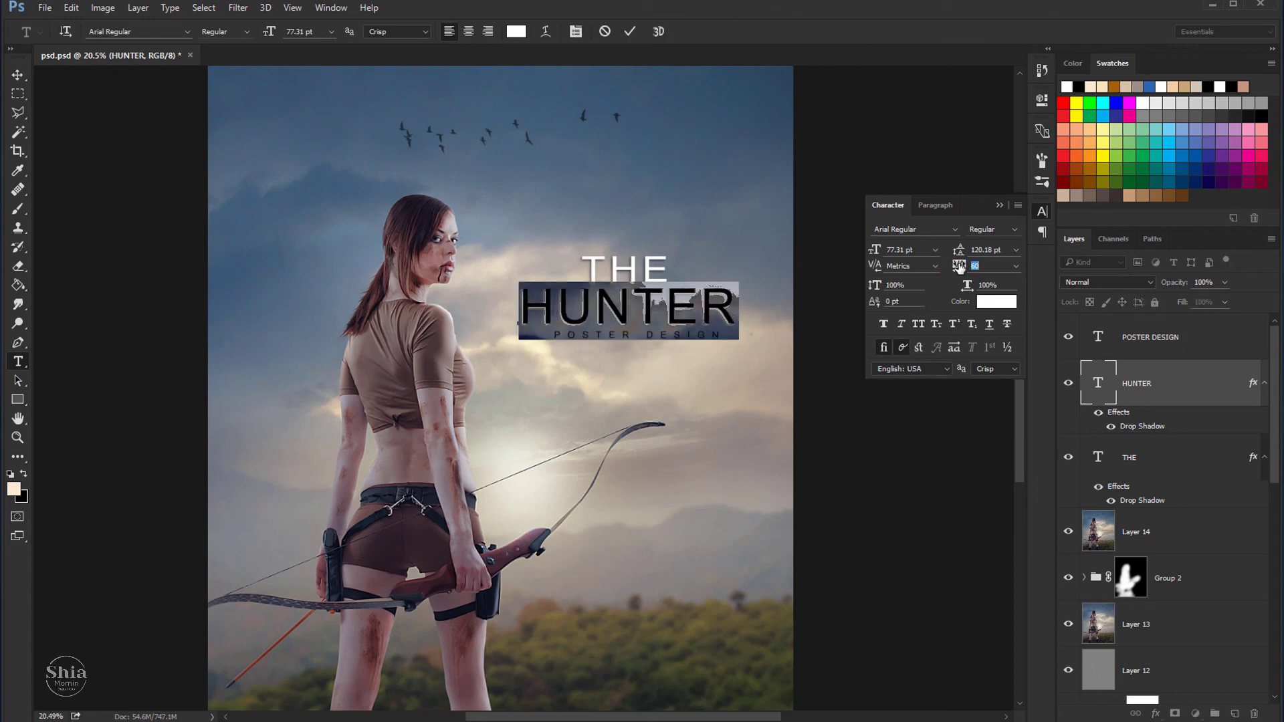
pyautogui.moveTo(874, 284); pyautogui.dragTo(869, 286)
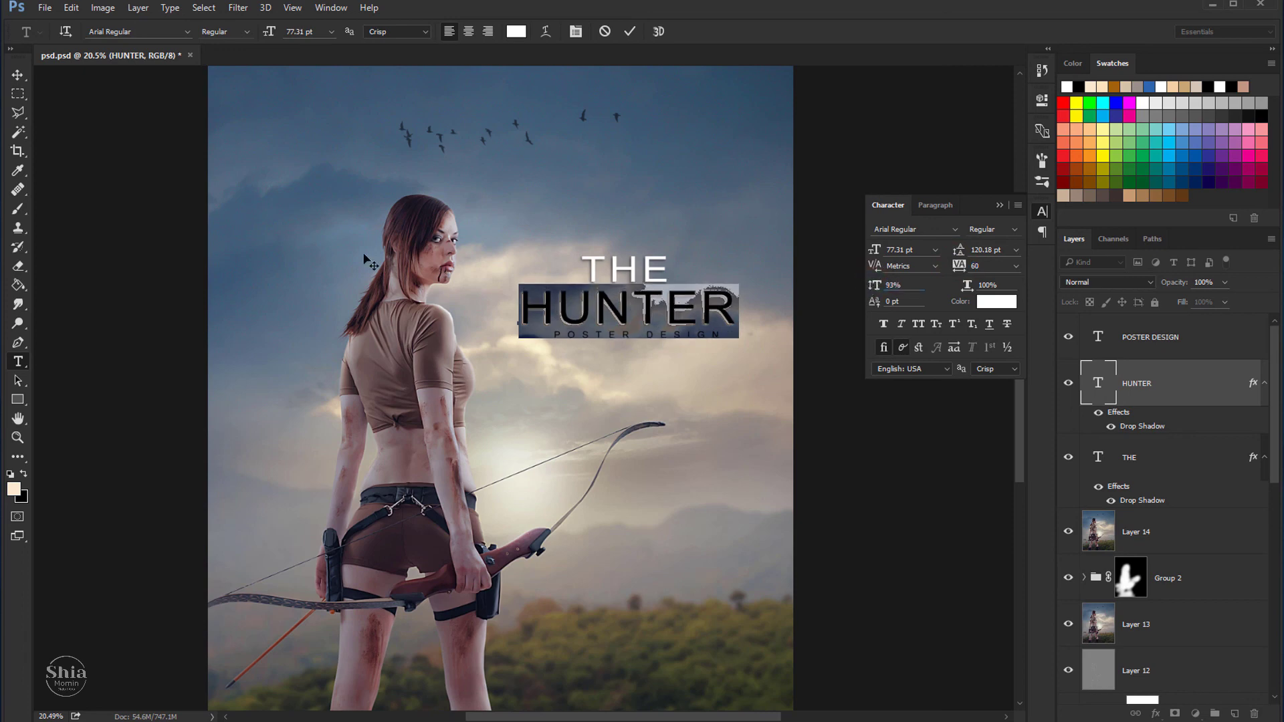
pyautogui.click(18, 74)
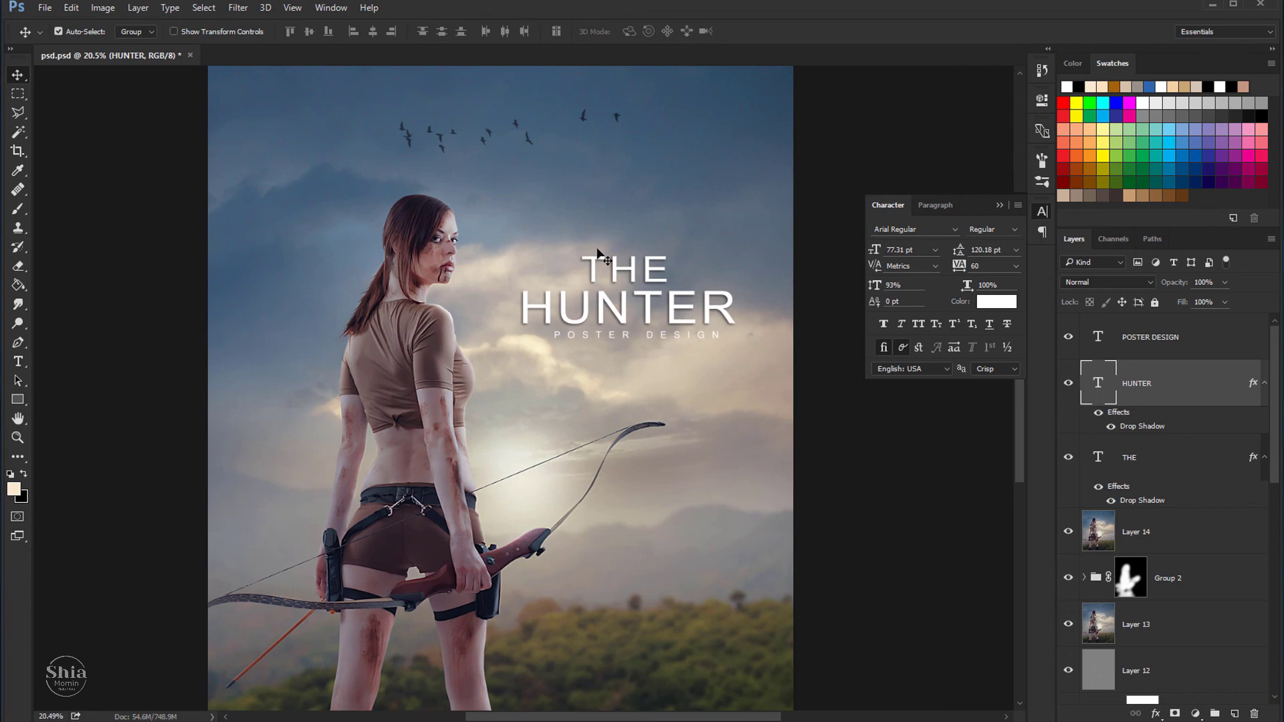
pyautogui.press('Right')
pyautogui.press('Right')
pyautogui.press('Right')
pyautogui.press('Right')
pyautogui.press('Right')
pyautogui.press('Right')
pyautogui.press('Right')
pyautogui.press('Right')
pyautogui.press('Right')
pyautogui.press('Right')
pyautogui.press('Right')
pyautogui.press('Right')
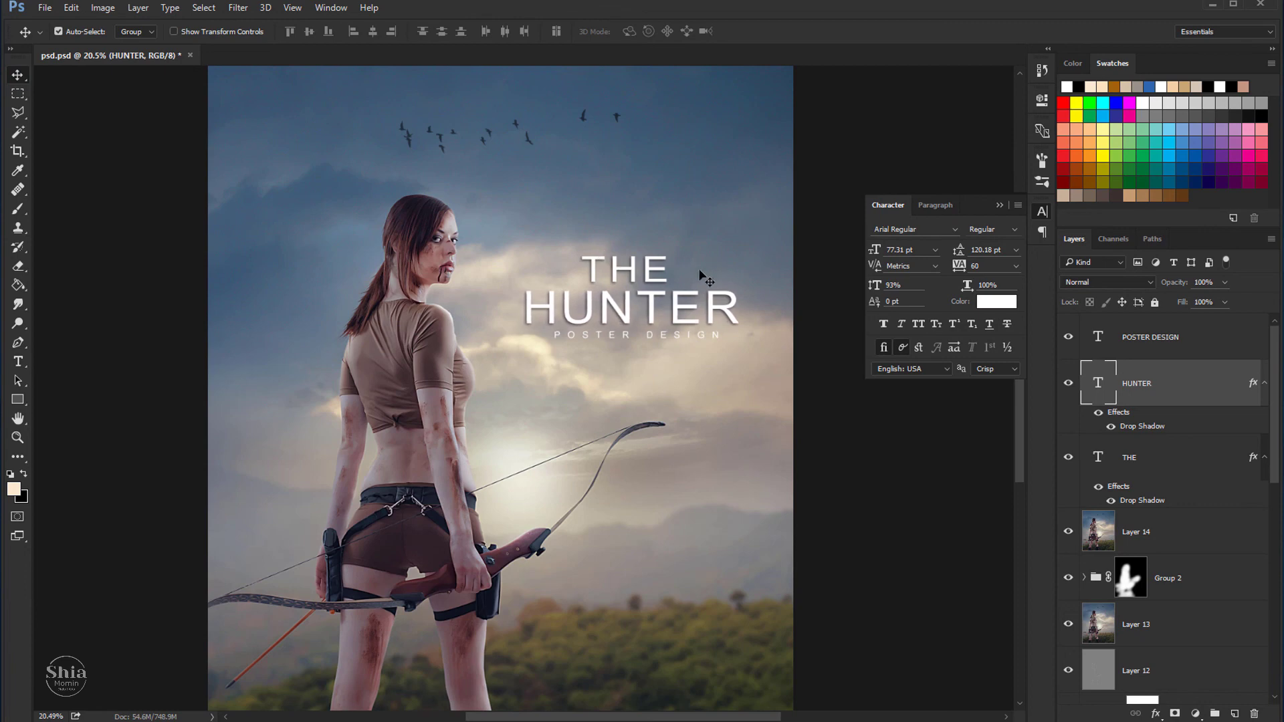
pyautogui.press('Right')
pyautogui.press('Right')
pyautogui.press('Right')
pyautogui.click(1000, 205)
pyautogui.press('Right')
pyautogui.press('Right')
pyautogui.press('Right')
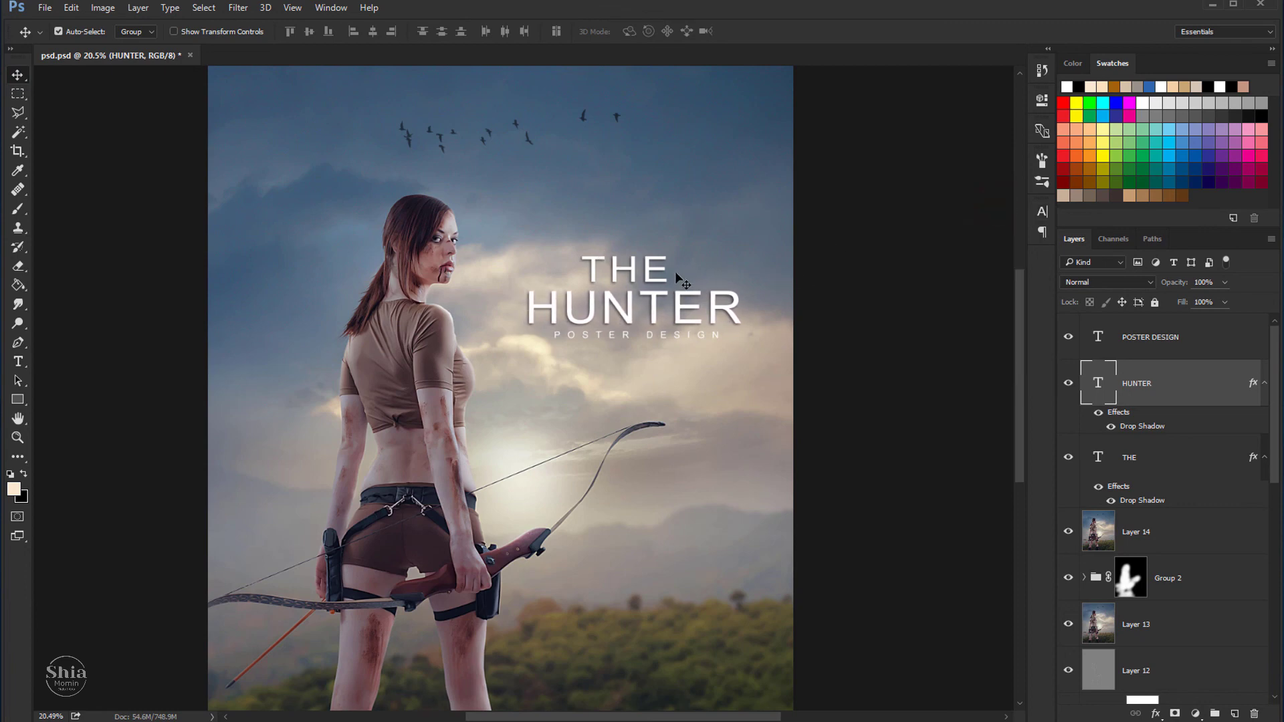
# Step: Scale the word THE down a little with Free Transform
pyautogui.rightClick(648, 267)
pyautogui.click(658, 274)
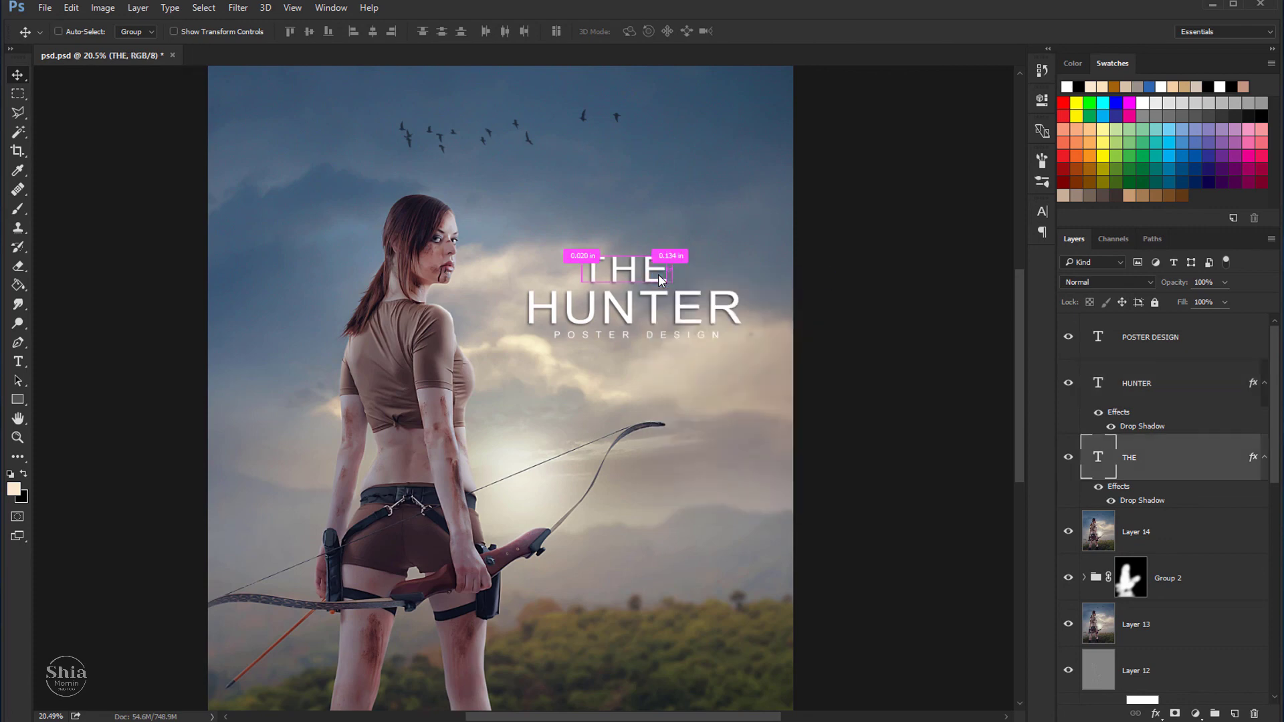
pyautogui.hotkey('ctrl', 't')
pyautogui.moveTo(669, 253); pyautogui.dragTo(657, 257)
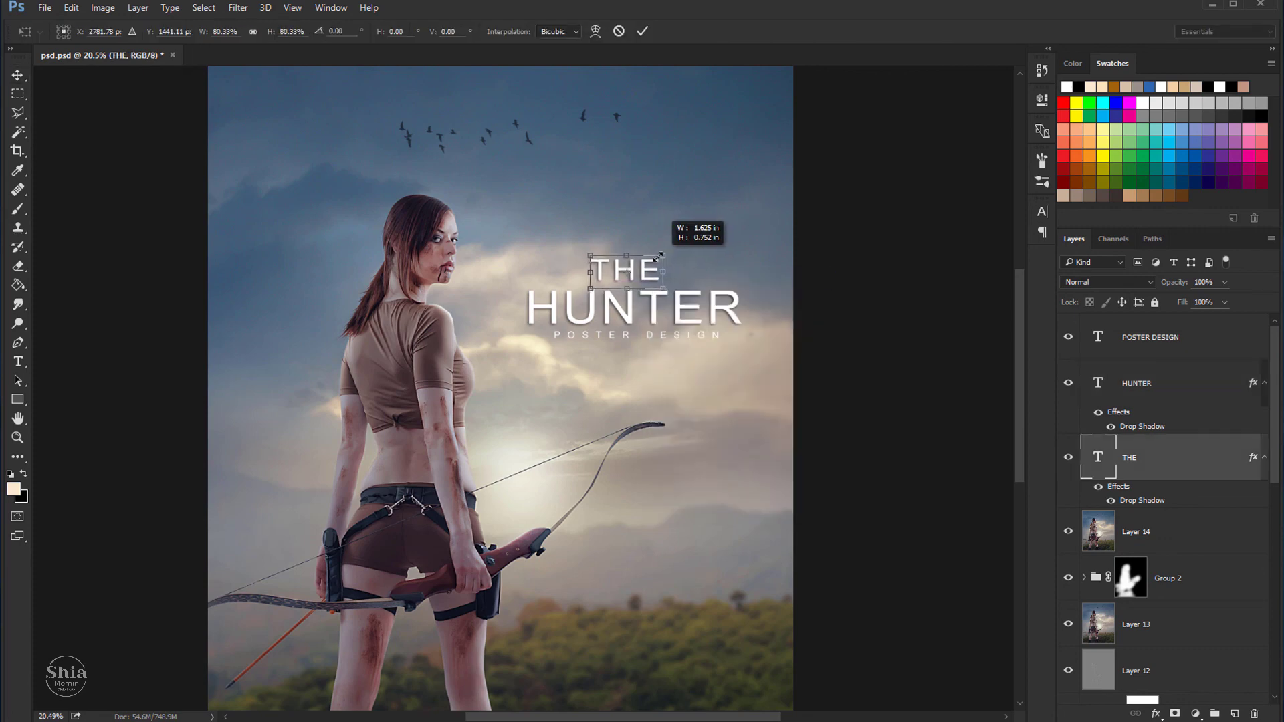
pyautogui.press('Return')
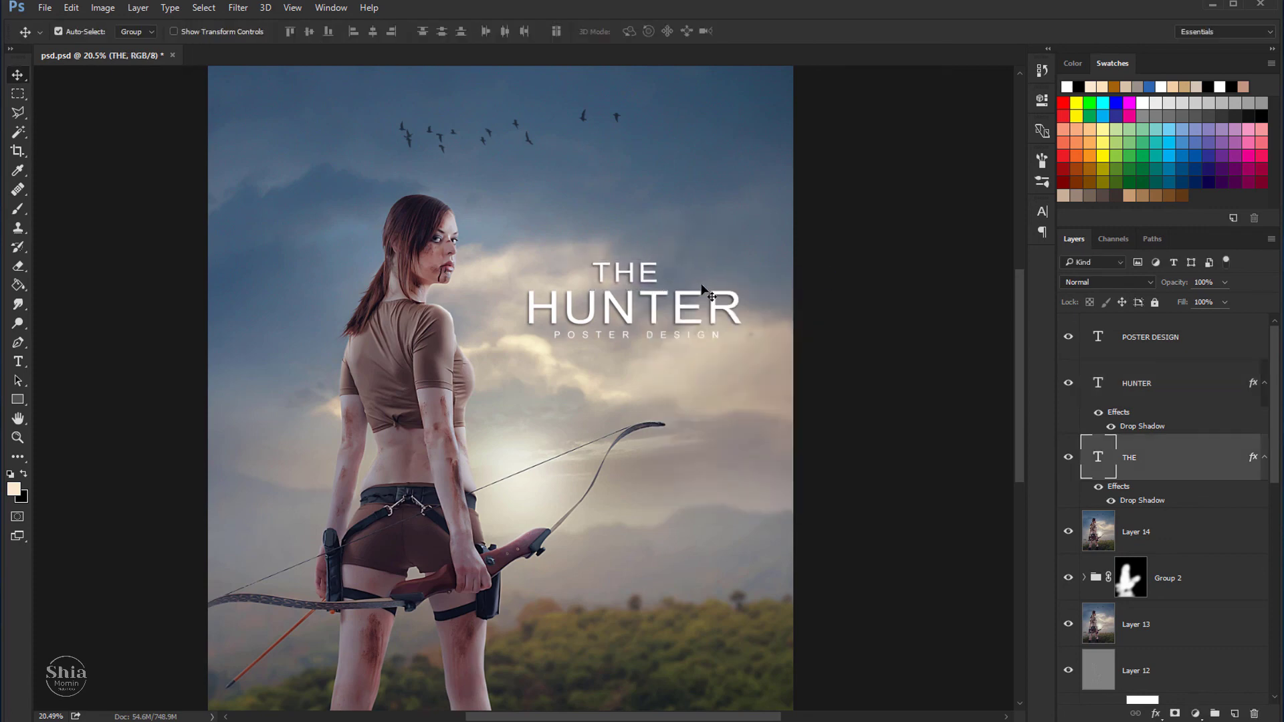
# Step: Select all three title text layers and nudge the title block upward
pyautogui.scroll(-2, 593, 246)
pyautogui.scroll(-1, 593, 244)
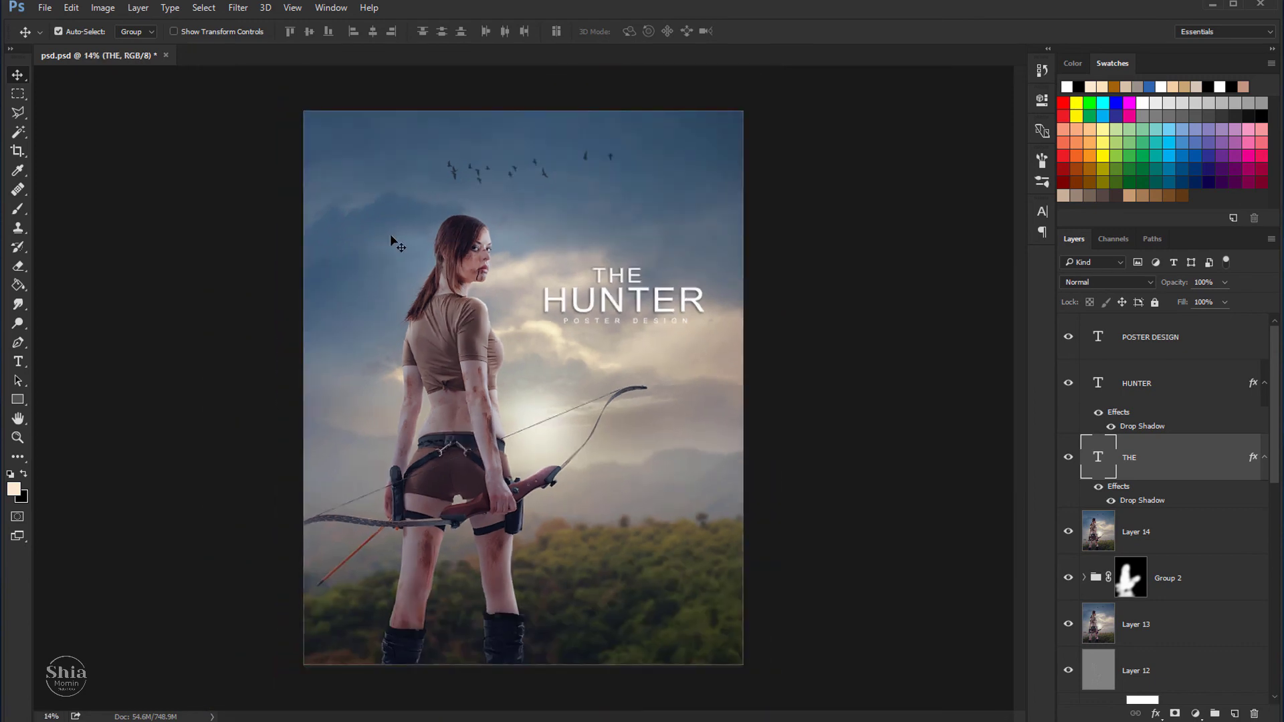
pyautogui.scroll(-1, 390, 234)
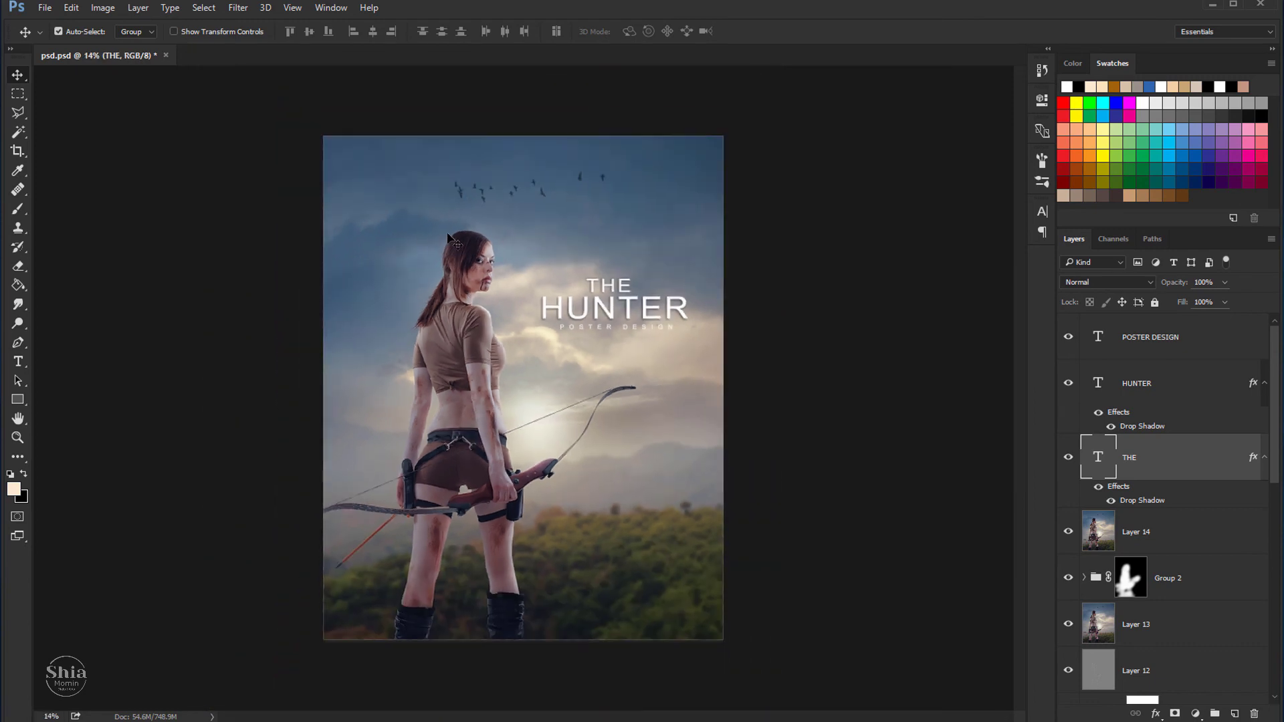
pyautogui.scroll(1, 455, 241)
pyautogui.scroll(1, 468, 230)
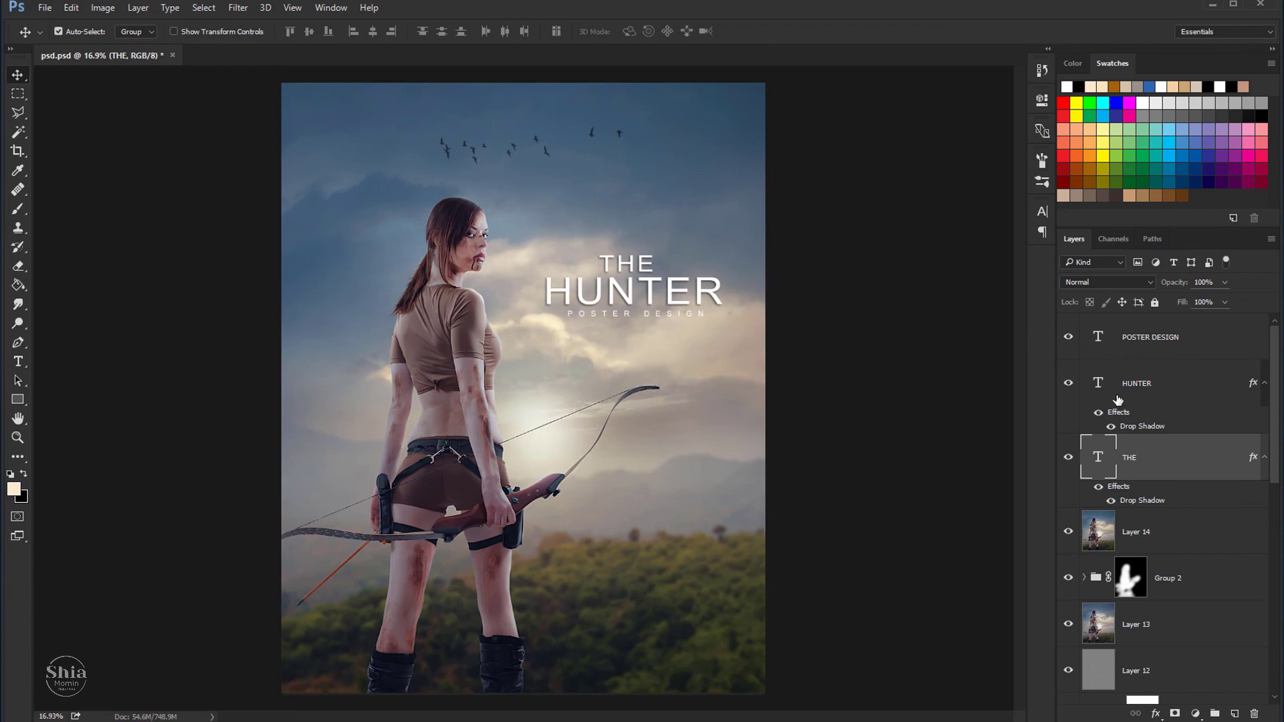
pyautogui.keyDown('shift'); pyautogui.click(1141, 357); pyautogui.keyUp('shift')
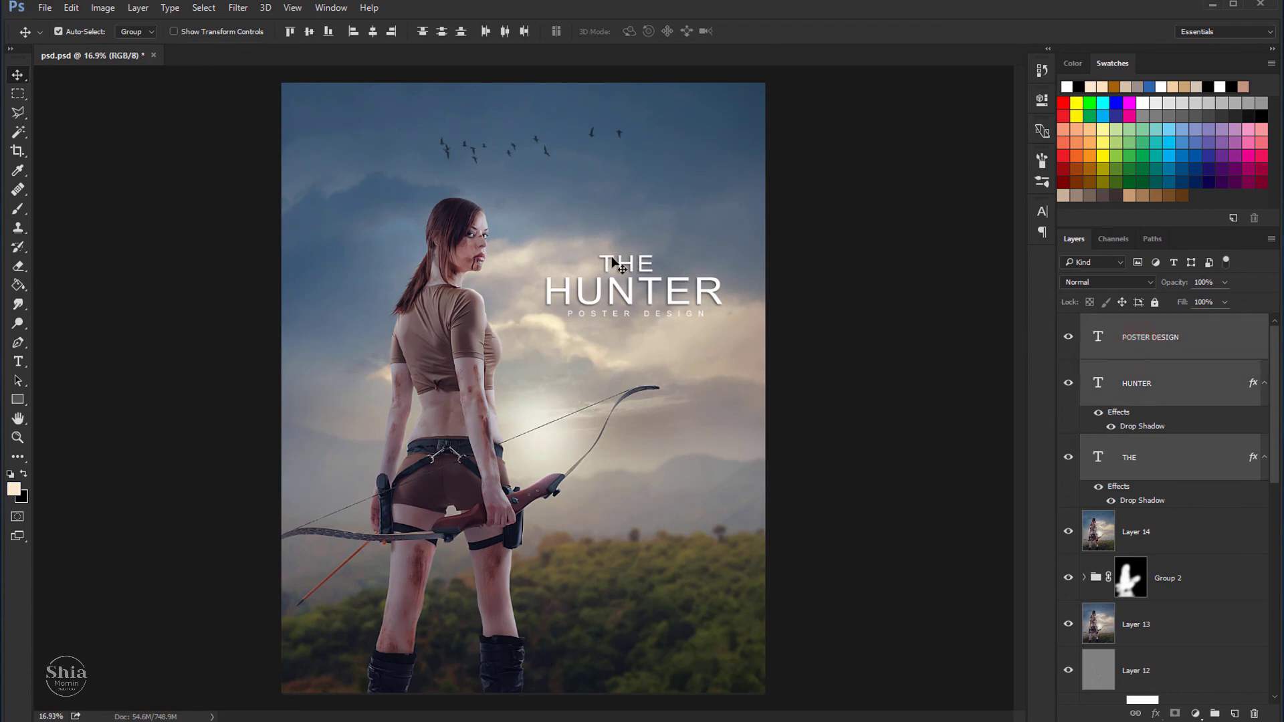
pyautogui.hotkey('shift', 'Up')
pyautogui.hotkey('shift', 'Up')
pyautogui.hotkey('shift', 'Up')
pyautogui.hotkey('shift', 'Up')
pyautogui.hotkey('shift', 'Up')
pyautogui.hotkey('shift', 'Up')
pyautogui.hotkey('shift', 'Up')
pyautogui.hotkey('shift', 'Up')
pyautogui.hotkey('shift', 'Up')
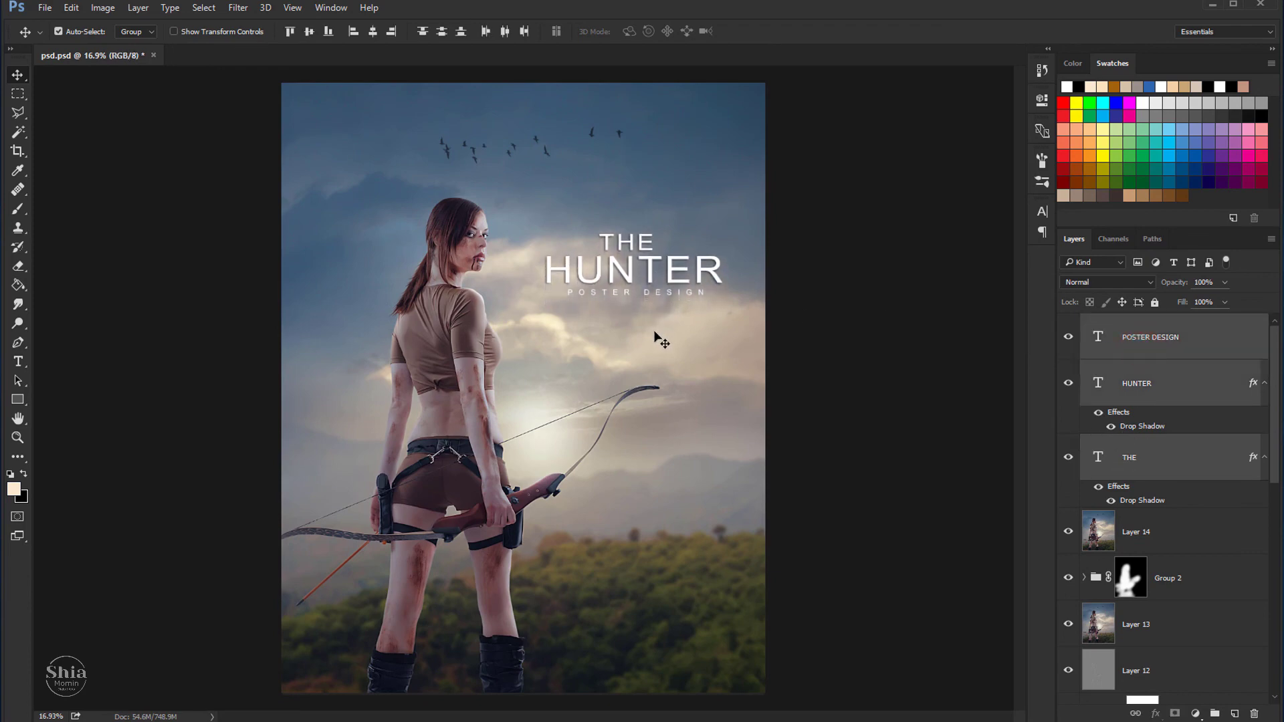
pyautogui.hotkey('shift', 'Up')
pyautogui.hotkey('shift', 'Up')
pyautogui.hotkey('shift', 'Up')
pyautogui.hotkey('shift', 'Up')
pyautogui.hotkey('shift', 'Up')
pyautogui.hotkey('shift', 'Up')
# Step: Select the POSTER DESIGN layer, save the document with Ctrl+S, and review the poster
pyautogui.scroll(-1, 660, 341)
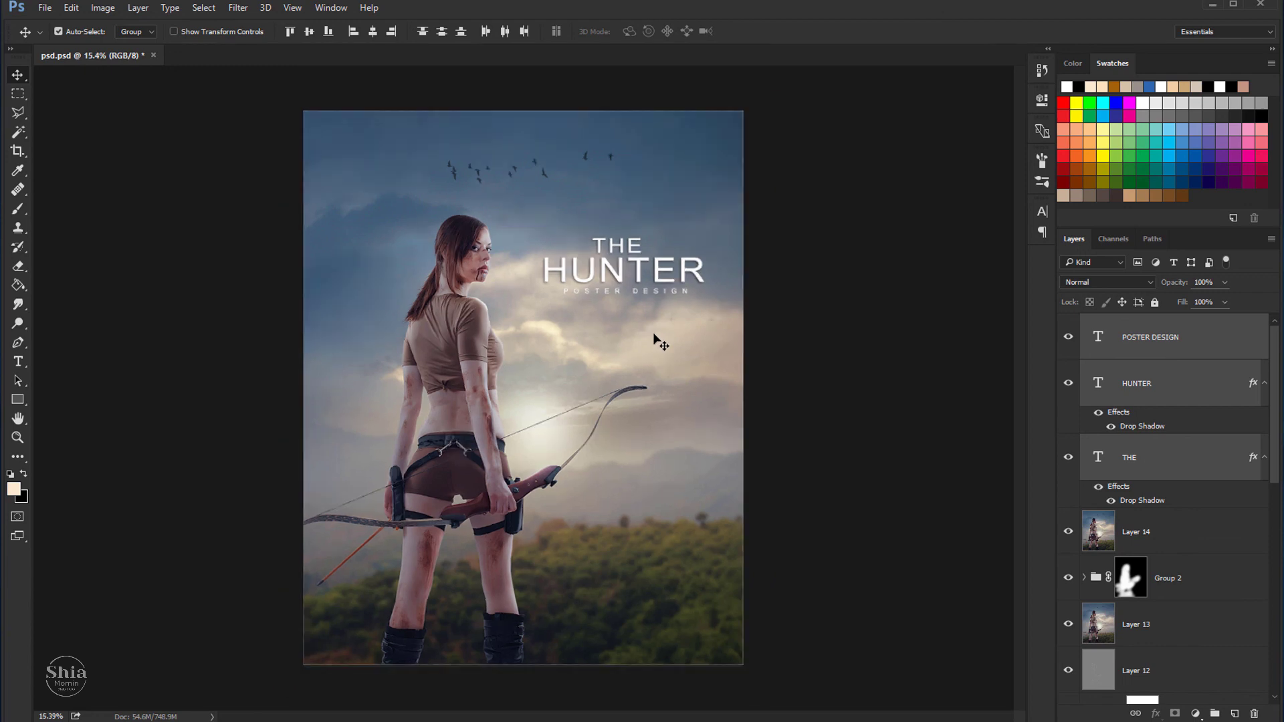
pyautogui.click(1188, 338)
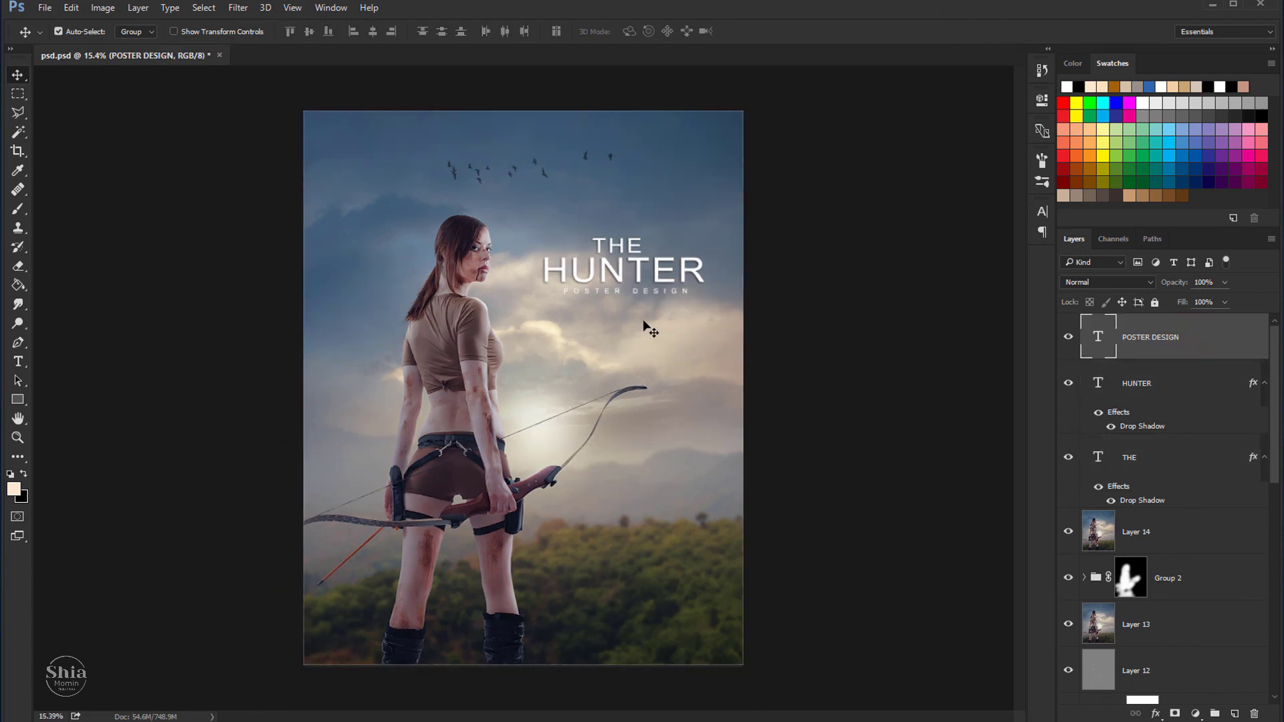
pyautogui.hotkey('ctrl', 's')
pyautogui.scroll(1, 624, 366)
pyautogui.scroll(4, 625, 366)
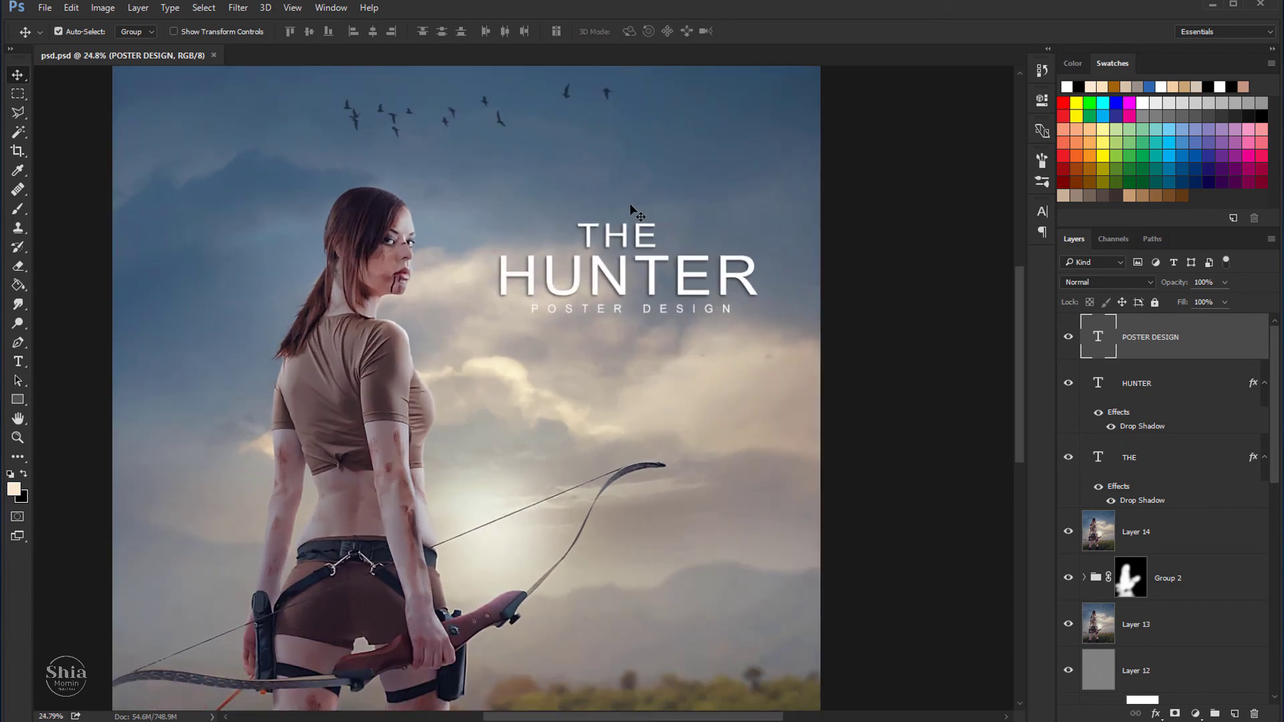
pyautogui.scroll(1, 502, 301)
pyautogui.scroll(1, 502, 301)
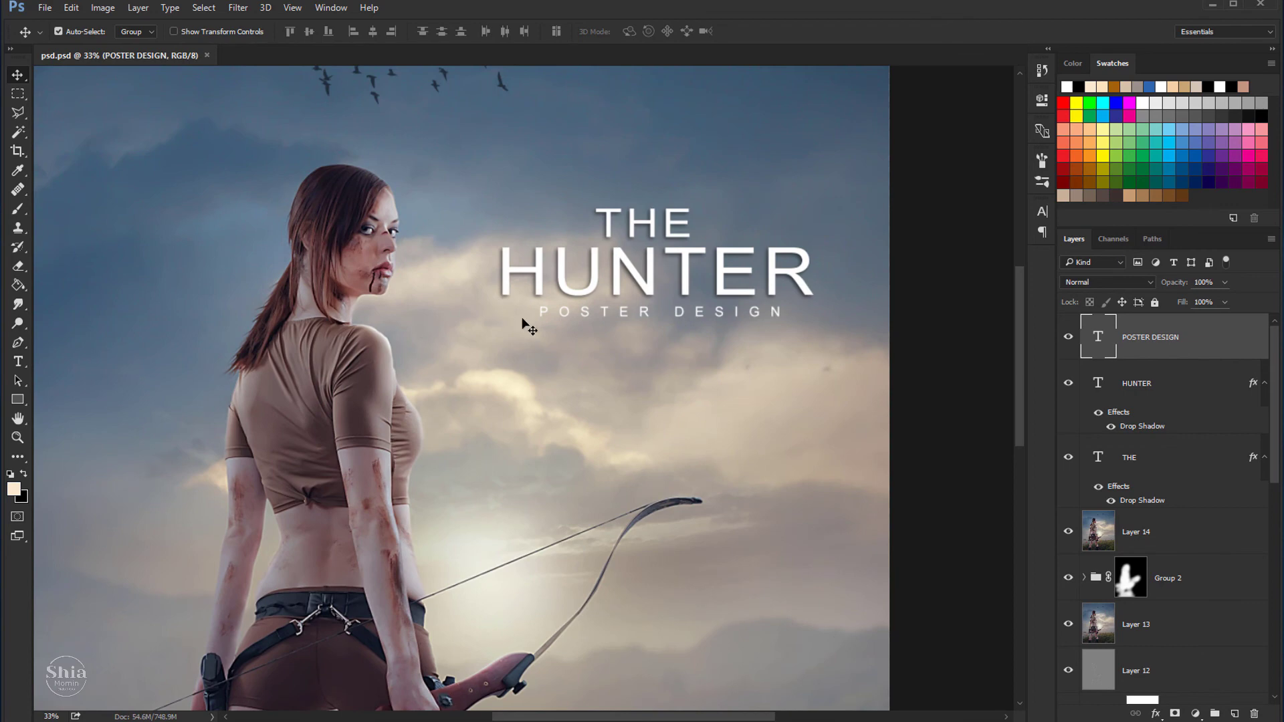
pyautogui.scroll(1, 524, 323)
pyautogui.scroll(-1, 758, 386)
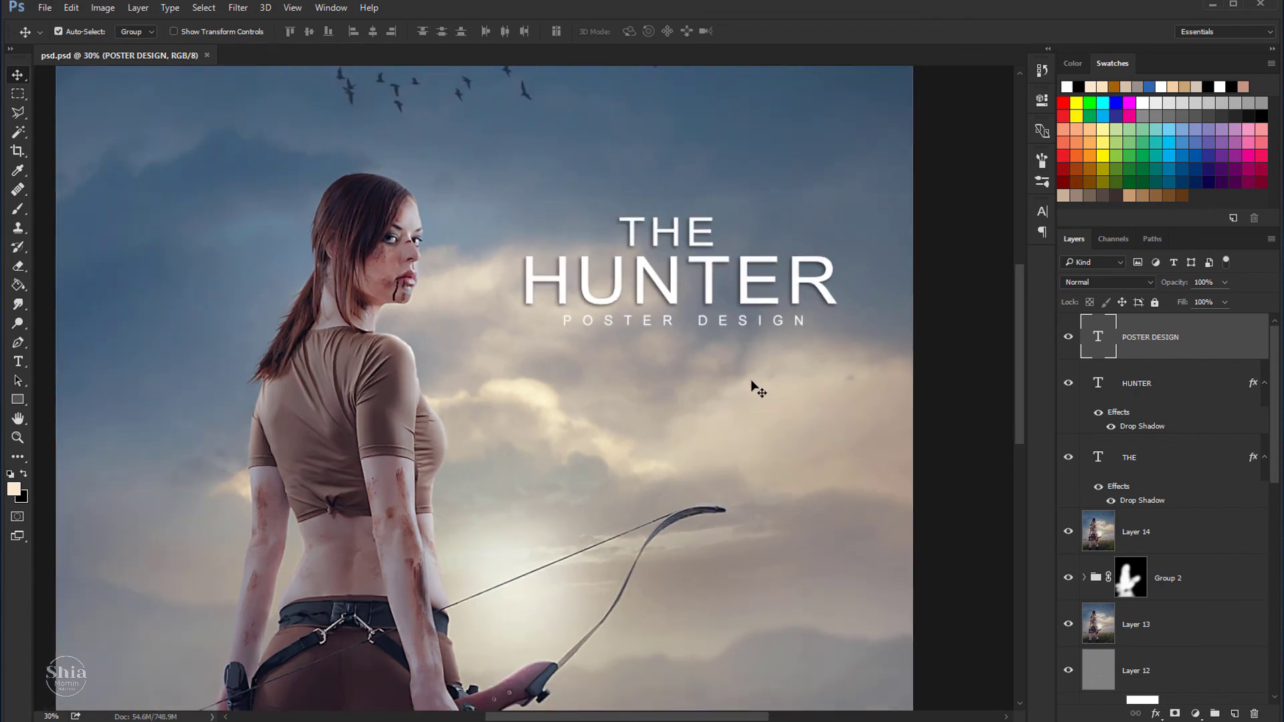
pyautogui.scroll(-1, 757, 386)
pyautogui.scroll(-1, 758, 386)
pyautogui.scroll(-1, 729, 386)
pyautogui.scroll(-1, 722, 380)
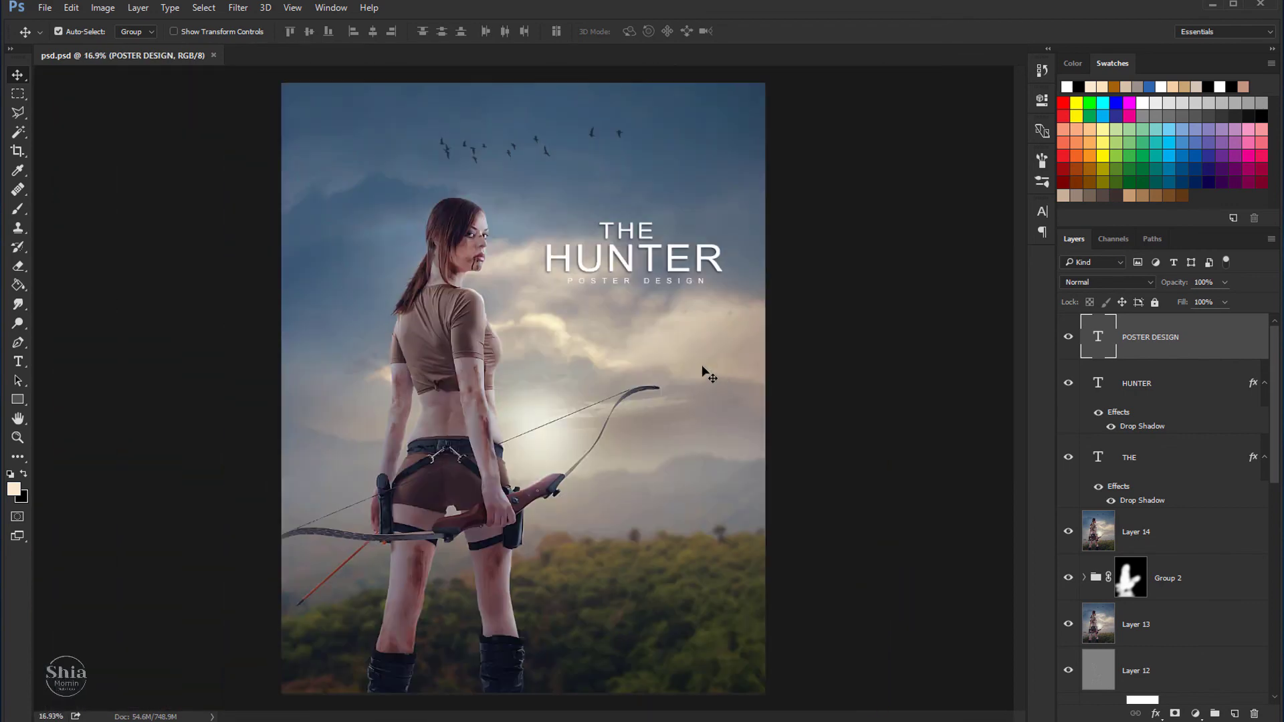
pyautogui.scroll(-1, 649, 362)
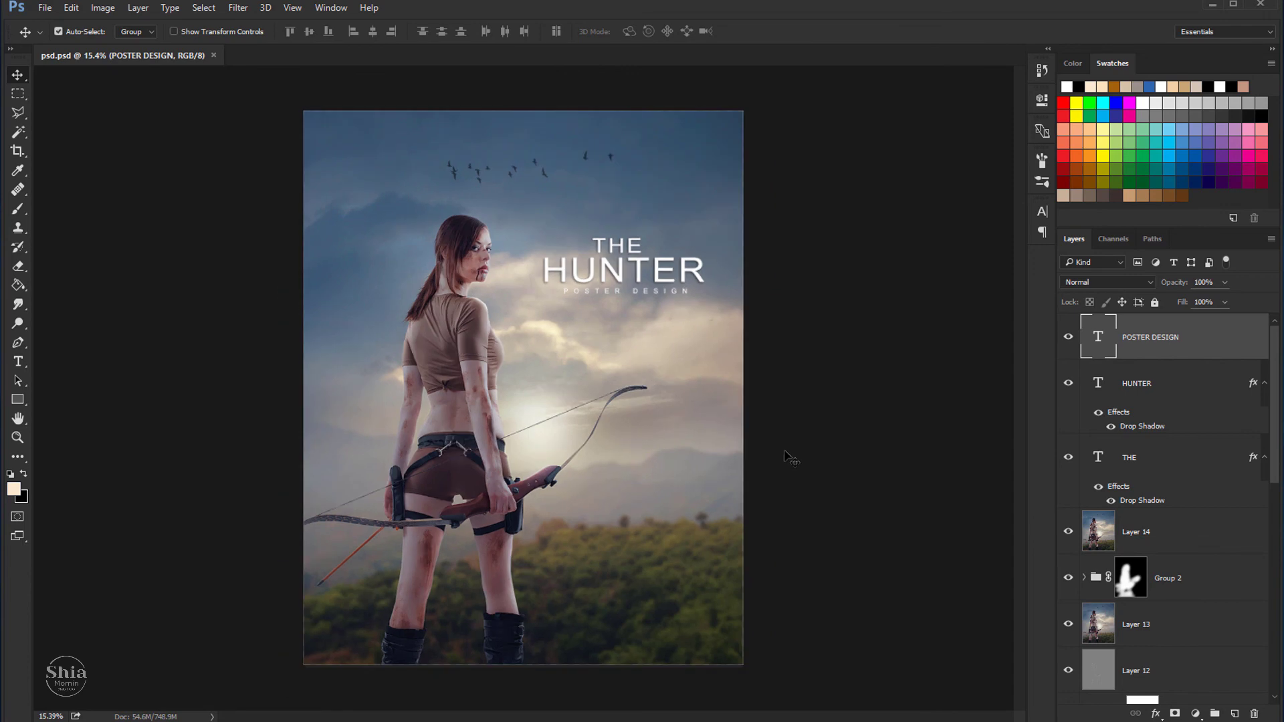
pyautogui.press('ctrl')
# Step: Add a Brightness/Contrast adjustment layer with brightness -5 and contrast 12
pyautogui.click(1194, 714)
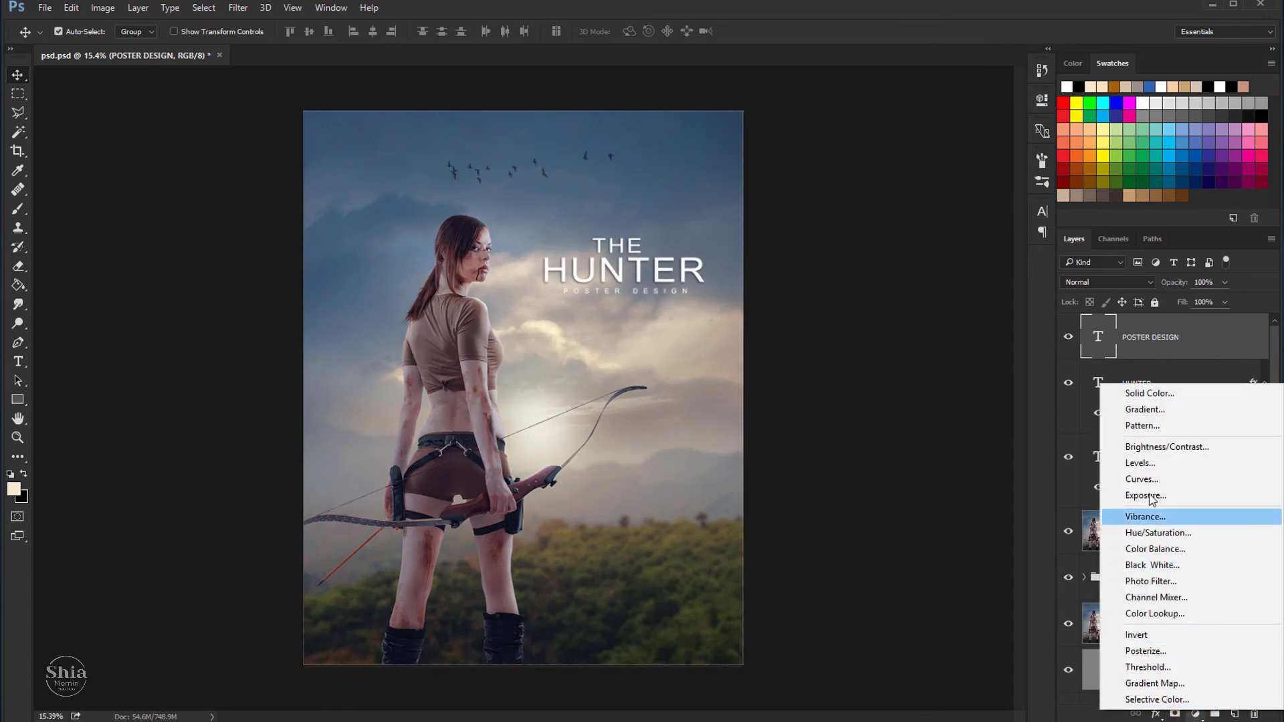
pyautogui.click(1143, 450)
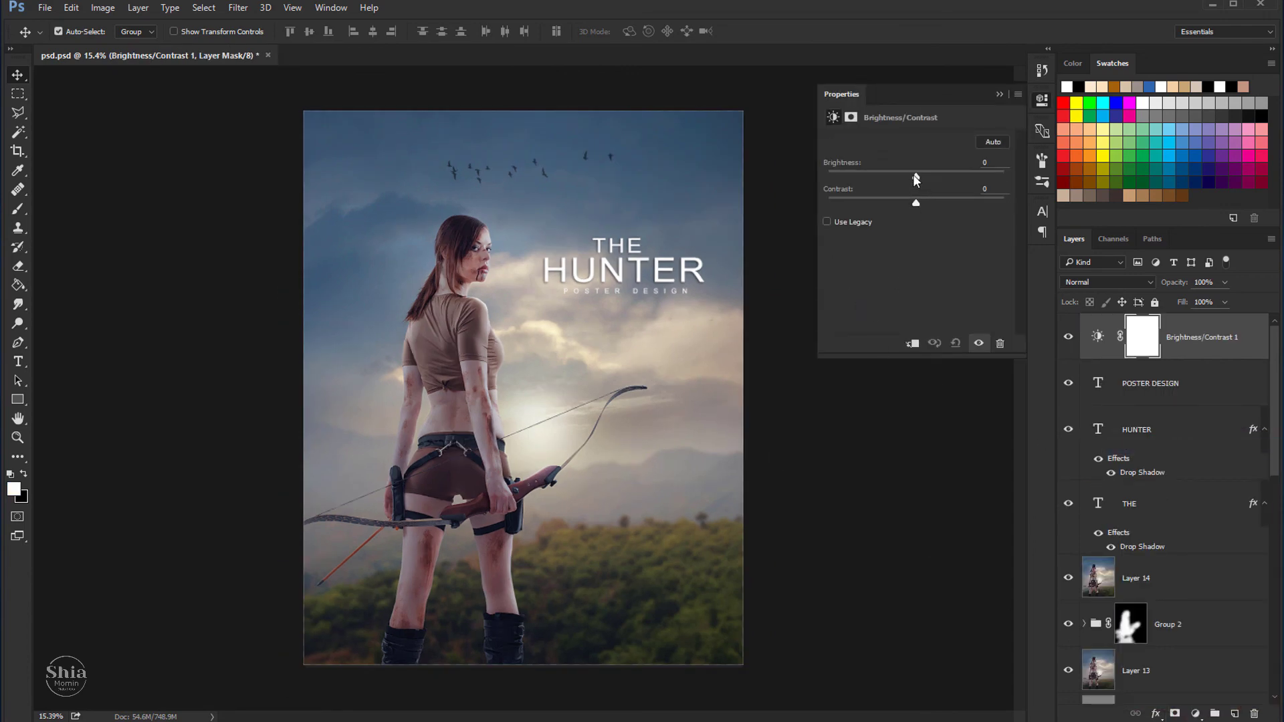
pyautogui.moveTo(915, 174); pyautogui.dragTo(933, 207)
pyautogui.moveTo(945, 202); pyautogui.dragTo(926, 203)
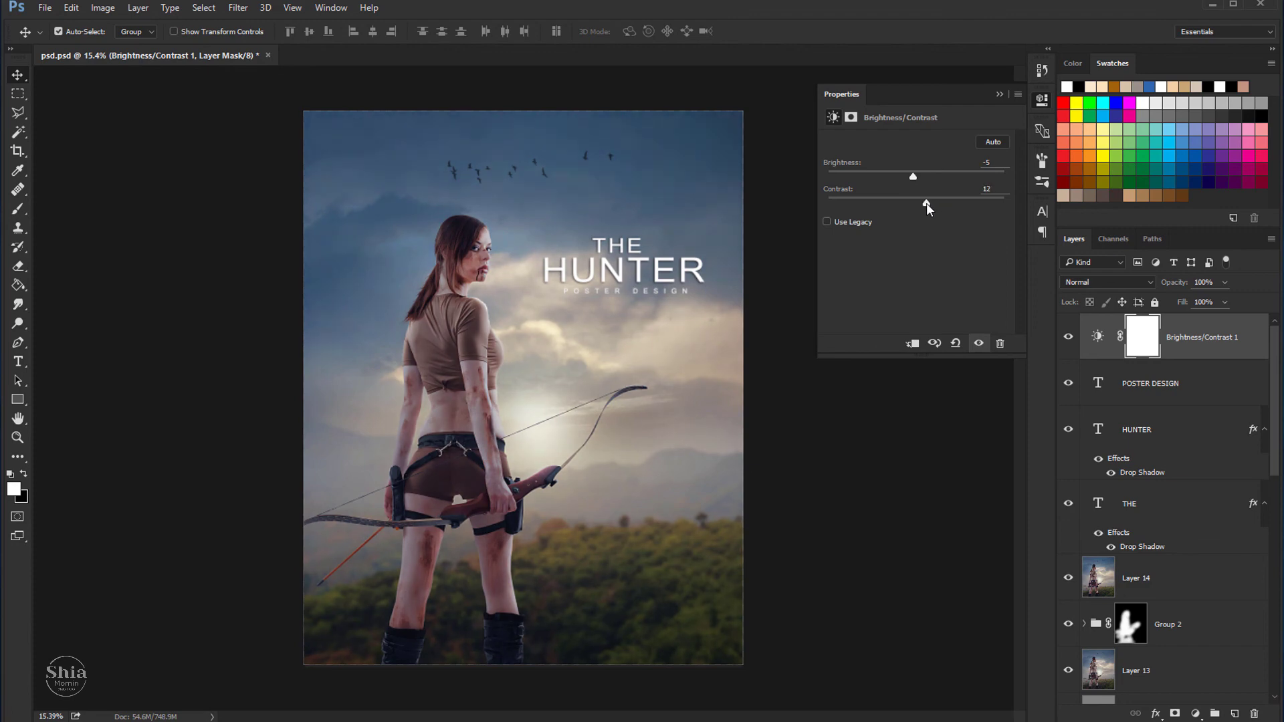
pyautogui.click(999, 94)
pyautogui.scroll(1, 603, 290)
pyautogui.scroll(1, 602, 289)
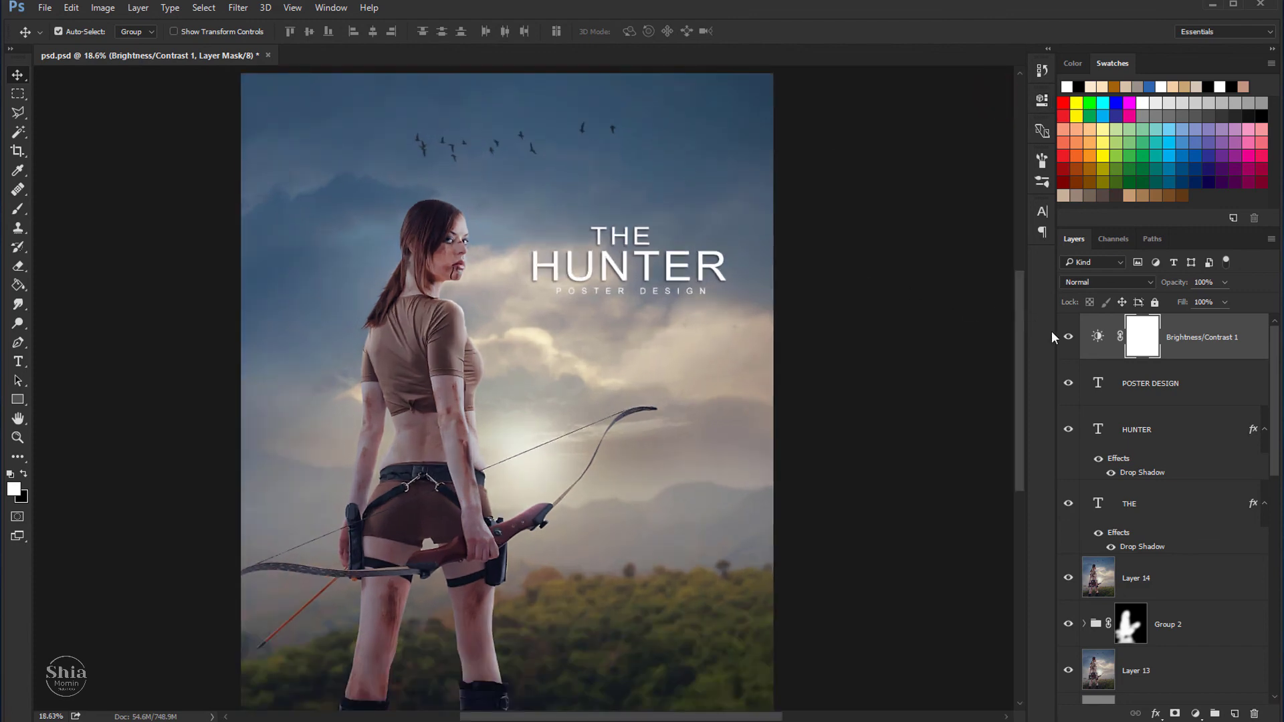
pyautogui.scroll(-2, 594, 323)
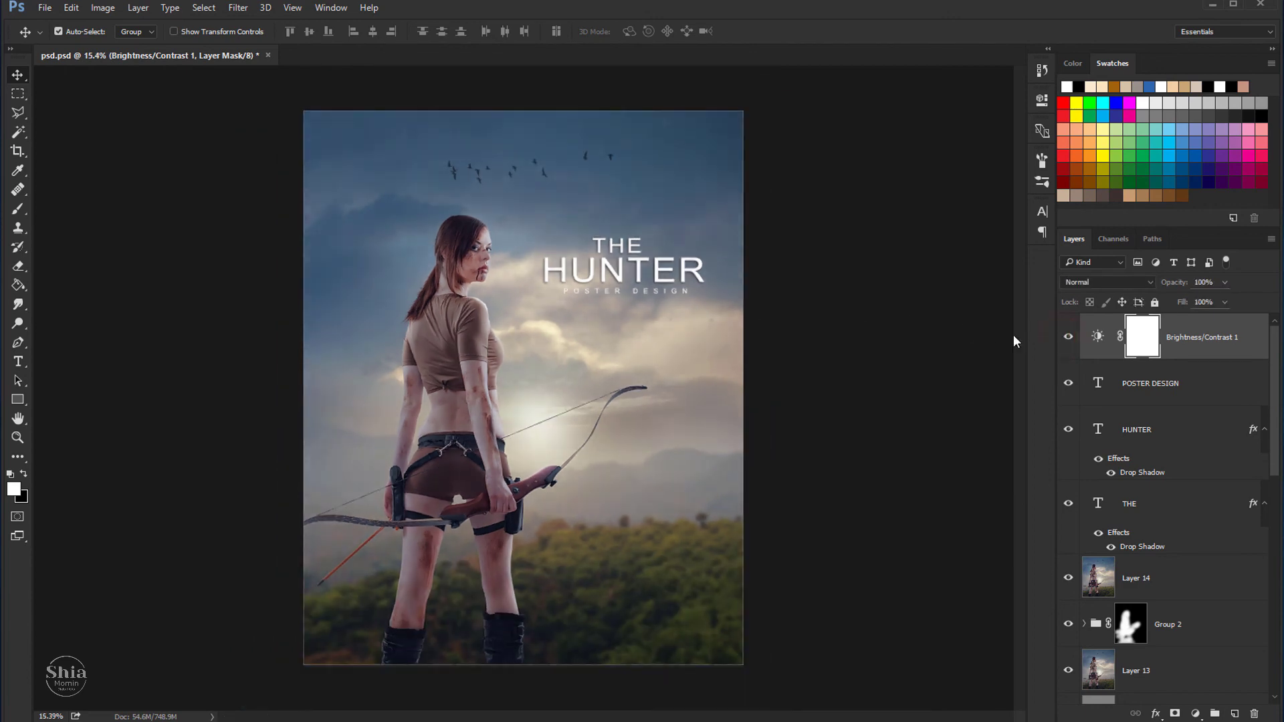
pyautogui.scroll(1, 525, 329)
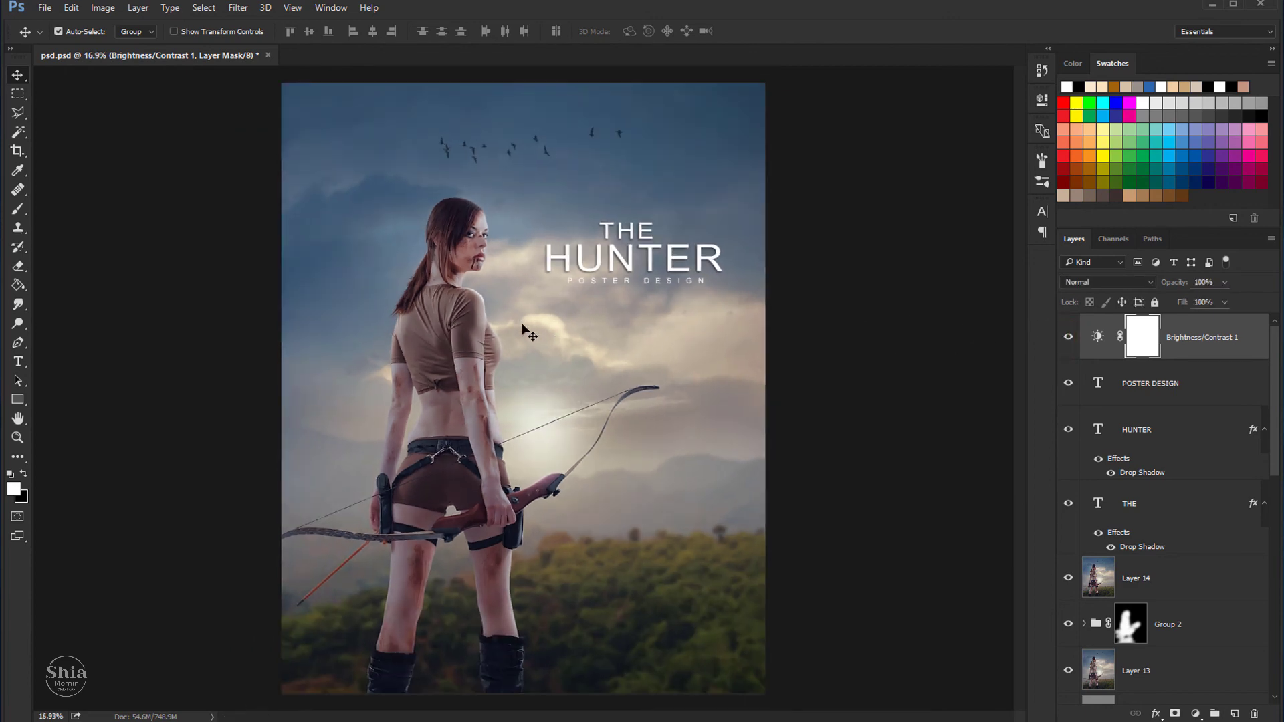
pyautogui.scroll(-1, 525, 330)
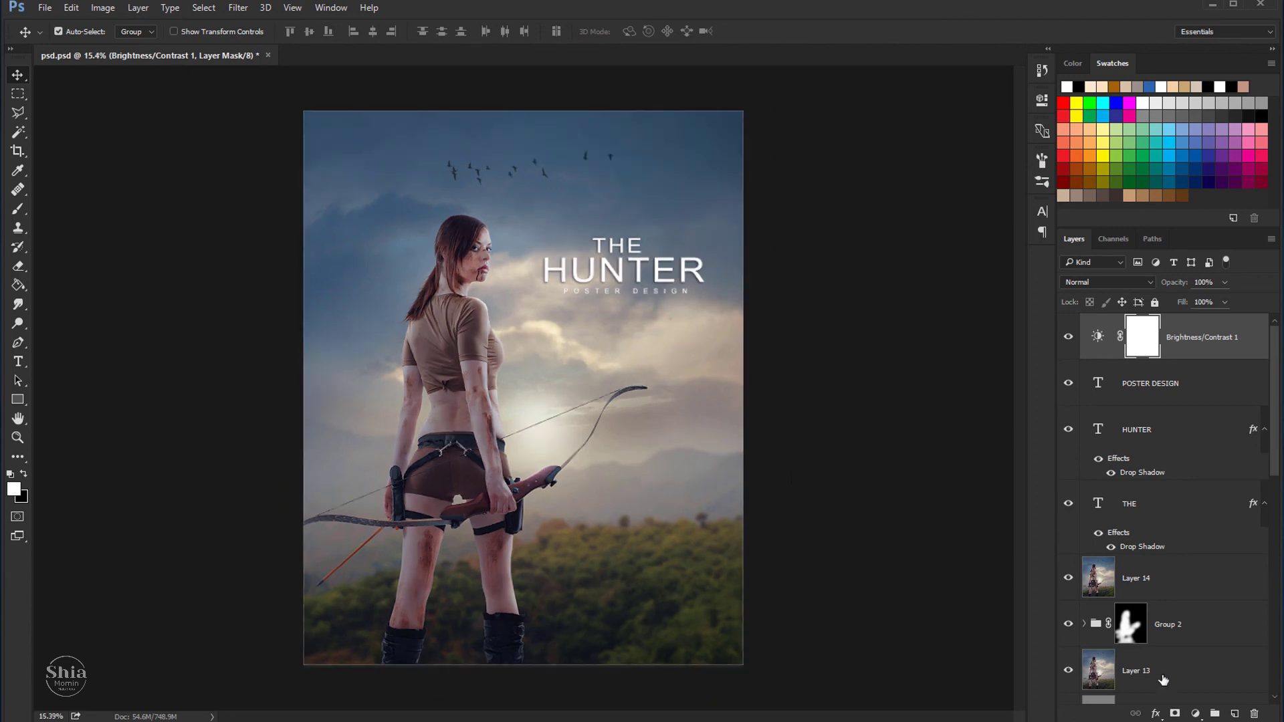
# Step: Add a Levels adjustment layer with the white input pulled down to about 250
pyautogui.click(1196, 714)
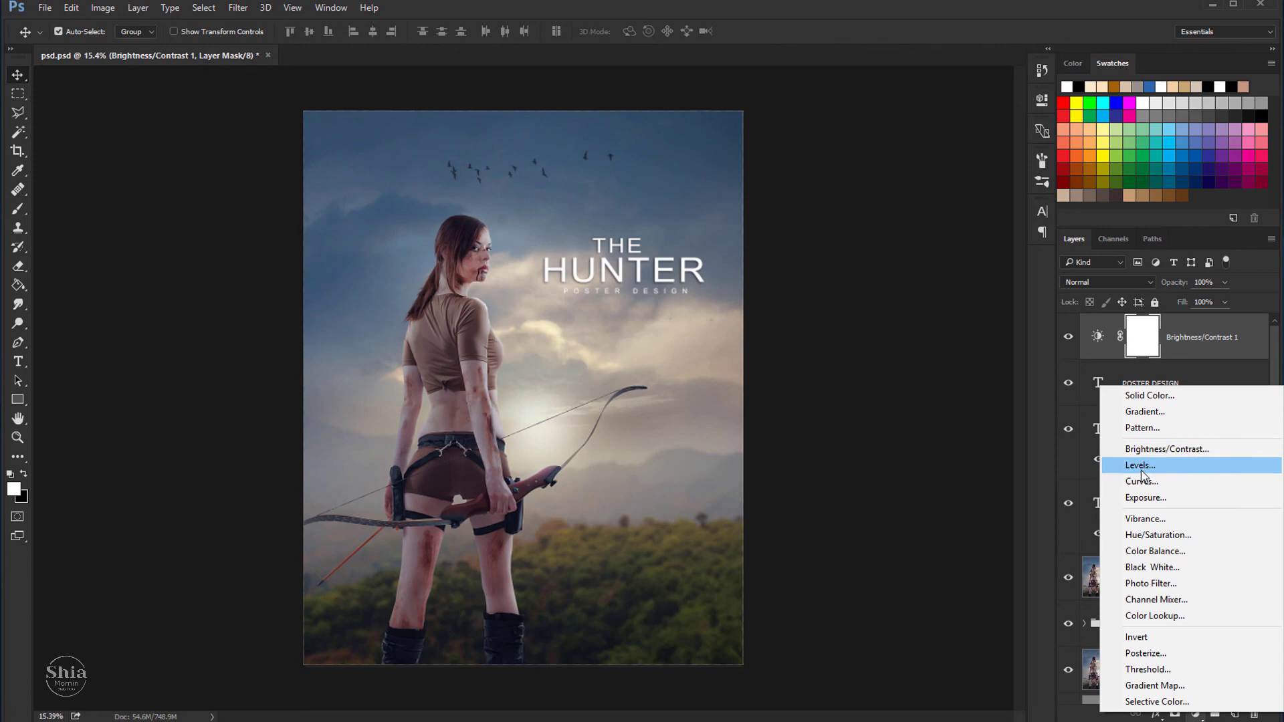
pyautogui.click(1139, 465)
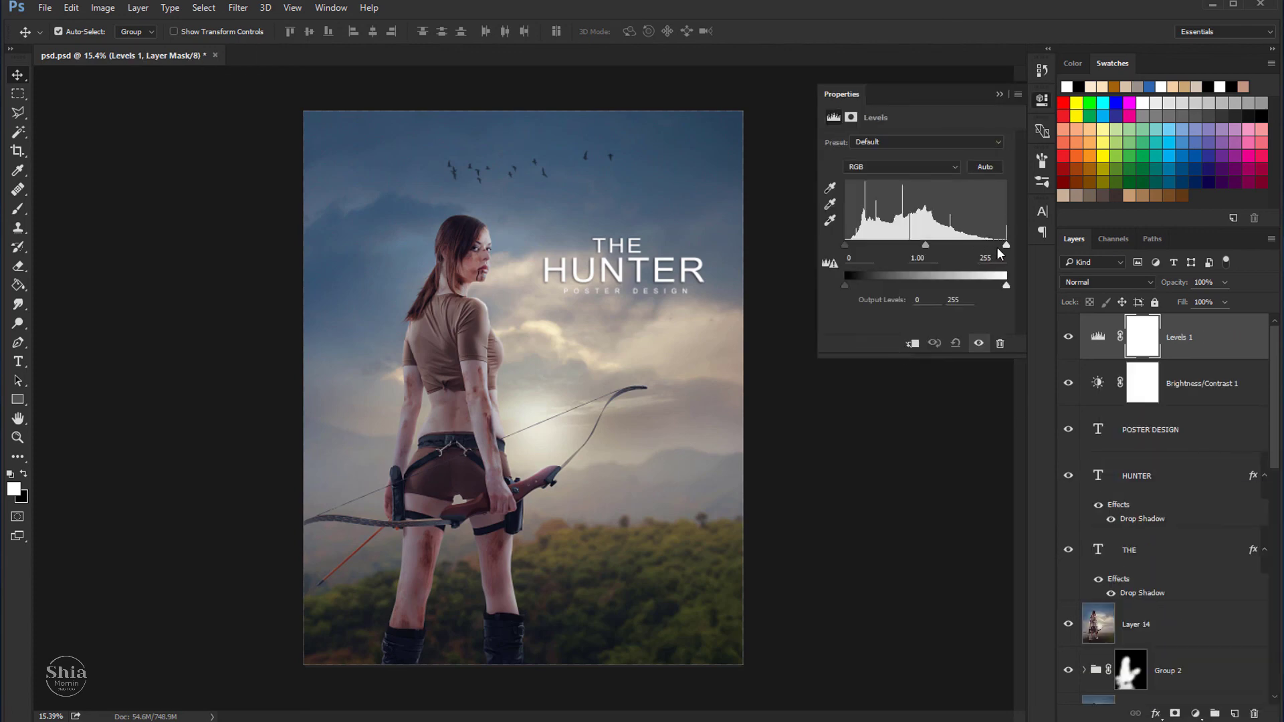
pyautogui.moveTo(1004, 245); pyautogui.dragTo(1001, 245)
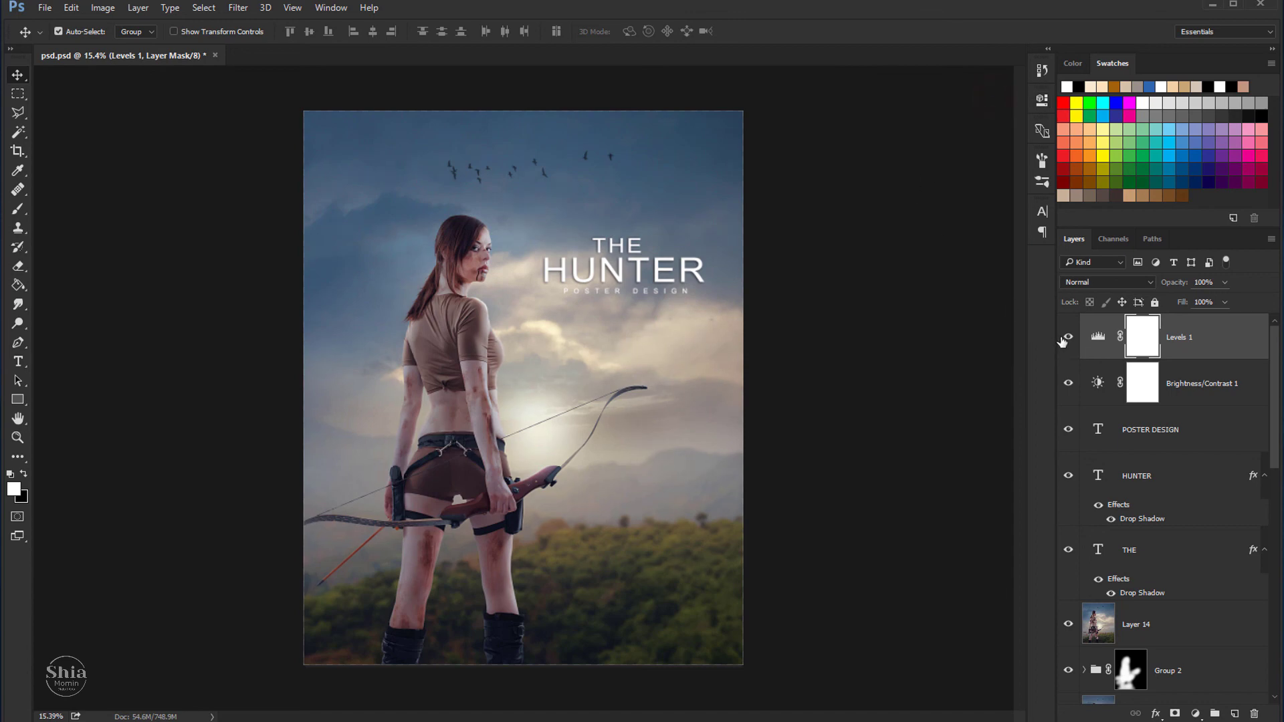
pyautogui.write('14')
# Step: Zoom and pan to inspect the archer's bow, hips and the green hills below
pyautogui.scroll(-2, 839, 287)
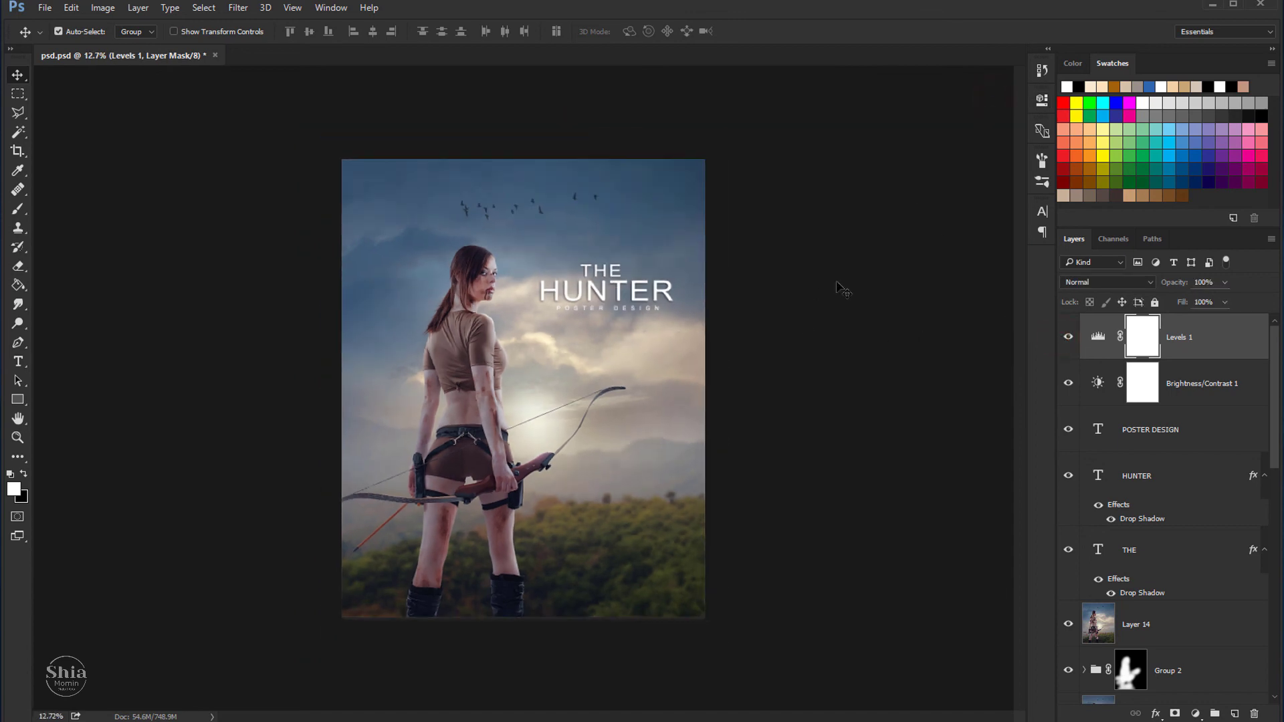
pyautogui.scroll(-2, 839, 288)
pyautogui.scroll(-2, 839, 287)
pyautogui.scroll(-1, 837, 295)
pyautogui.scroll(-1, 803, 314)
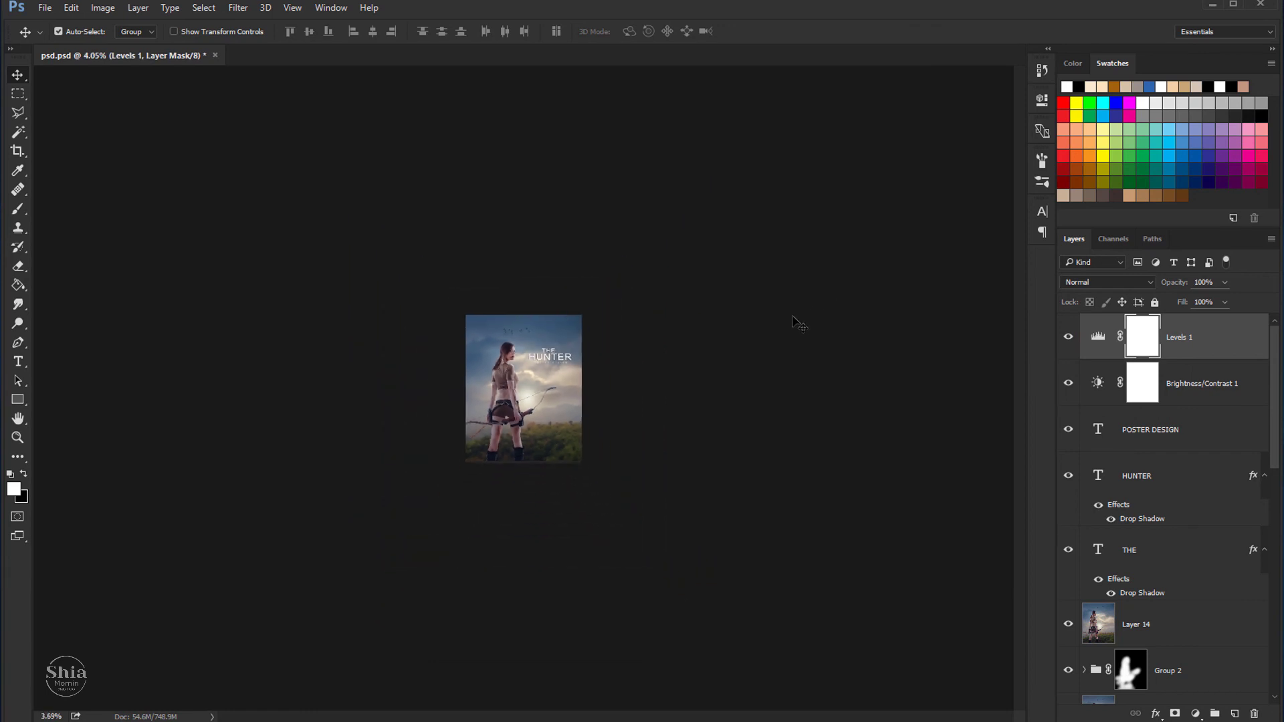
pyautogui.scroll(-1, 602, 388)
pyautogui.scroll(2, 575, 395)
pyautogui.scroll(1, 516, 361)
pyautogui.scroll(1, 518, 363)
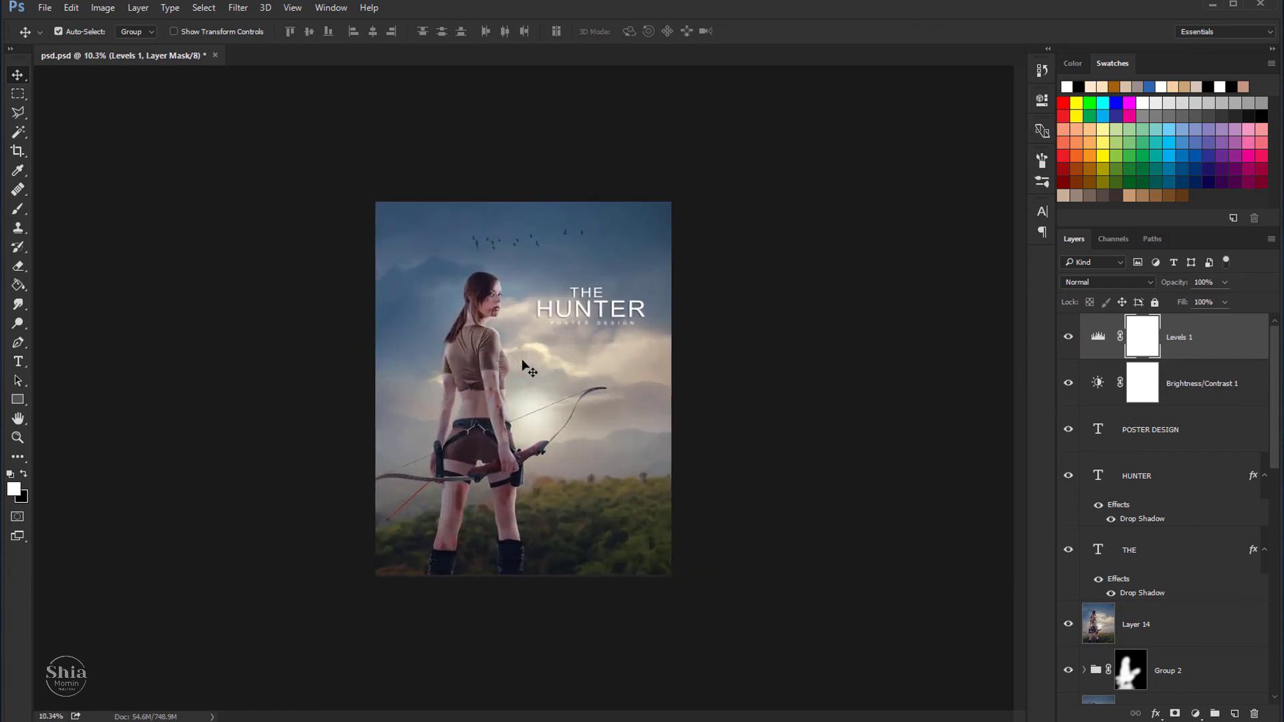
pyautogui.scroll(1, 521, 365)
pyautogui.scroll(-2, 528, 367)
pyautogui.scroll(-1, 548, 370)
pyautogui.scroll(-2, 582, 372)
pyautogui.scroll(1, 595, 369)
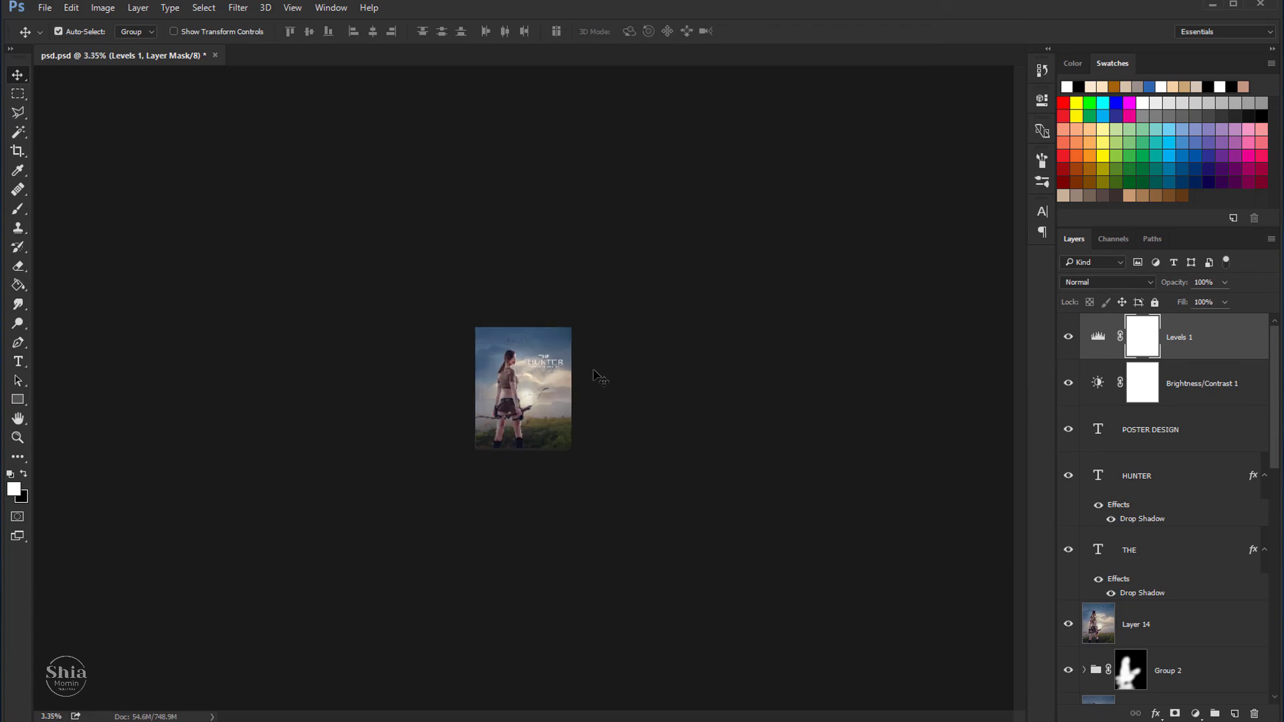
pyautogui.scroll(1, 594, 371)
pyautogui.scroll(1, 592, 372)
pyautogui.scroll(1, 591, 372)
pyautogui.scroll(2, 533, 295)
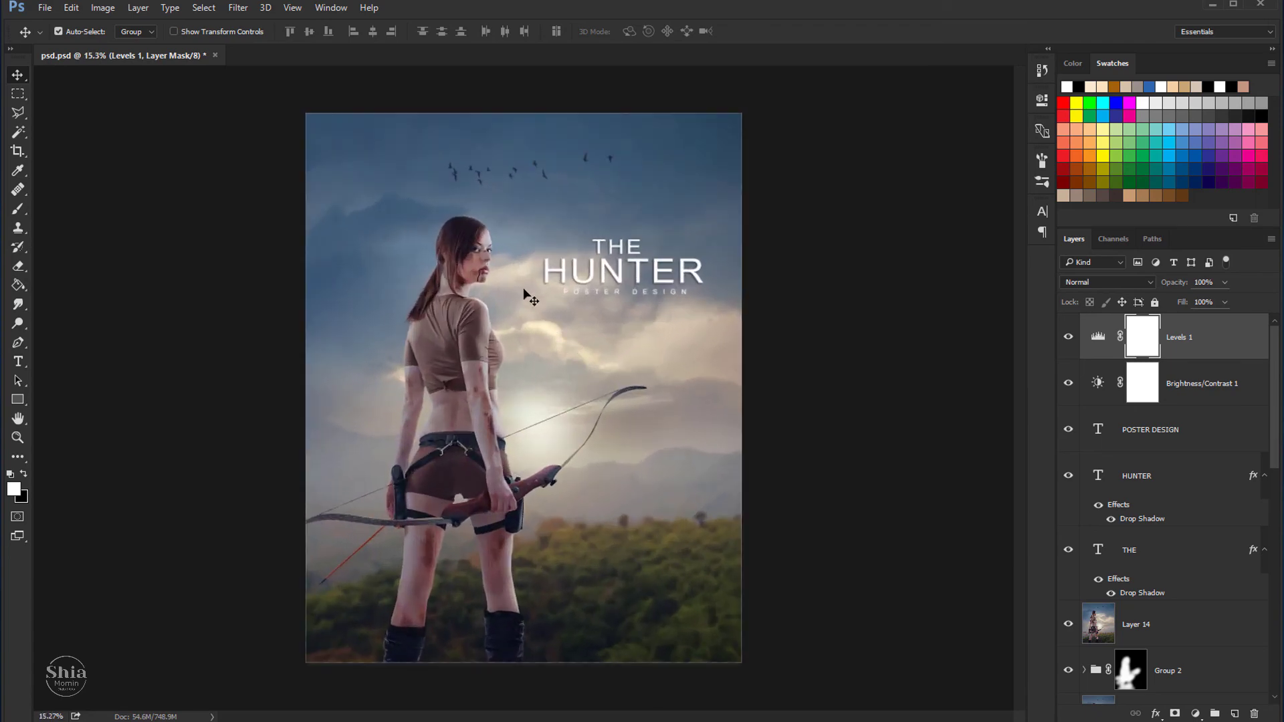
pyautogui.scroll(1, 525, 290)
pyautogui.scroll(1, 529, 294)
pyautogui.scroll(1, 533, 294)
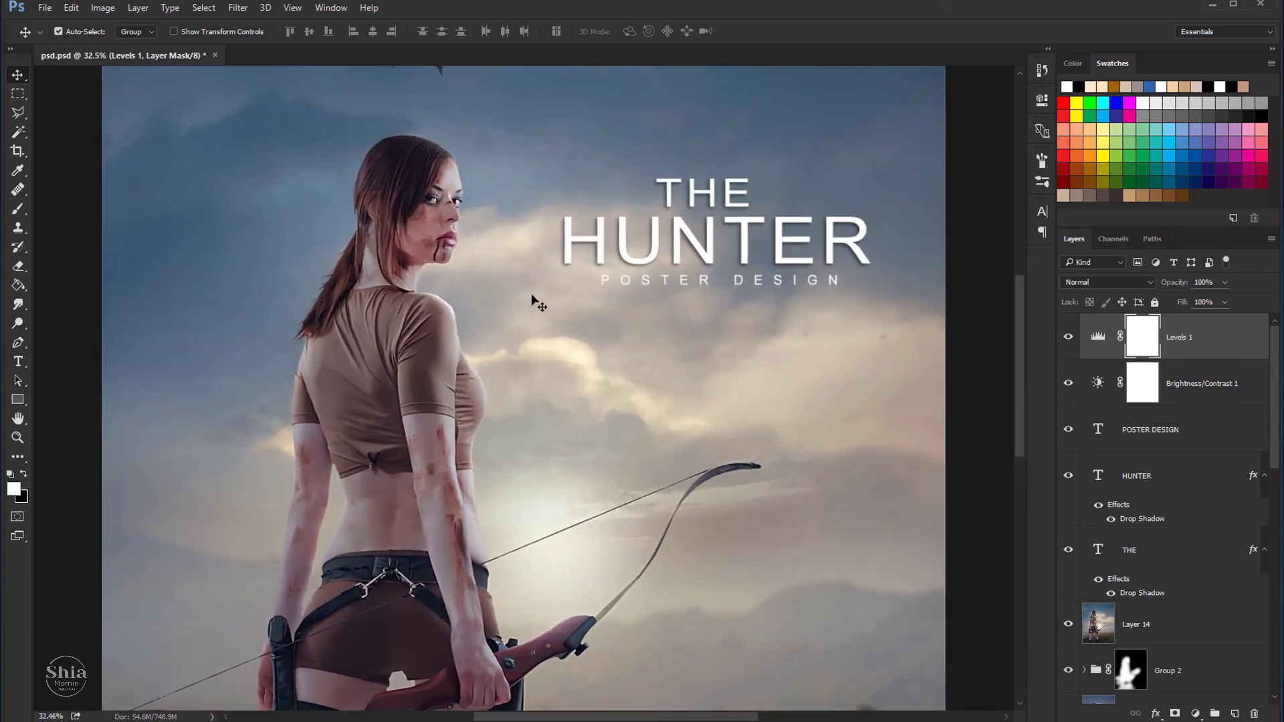
pyautogui.scroll(1, 532, 295)
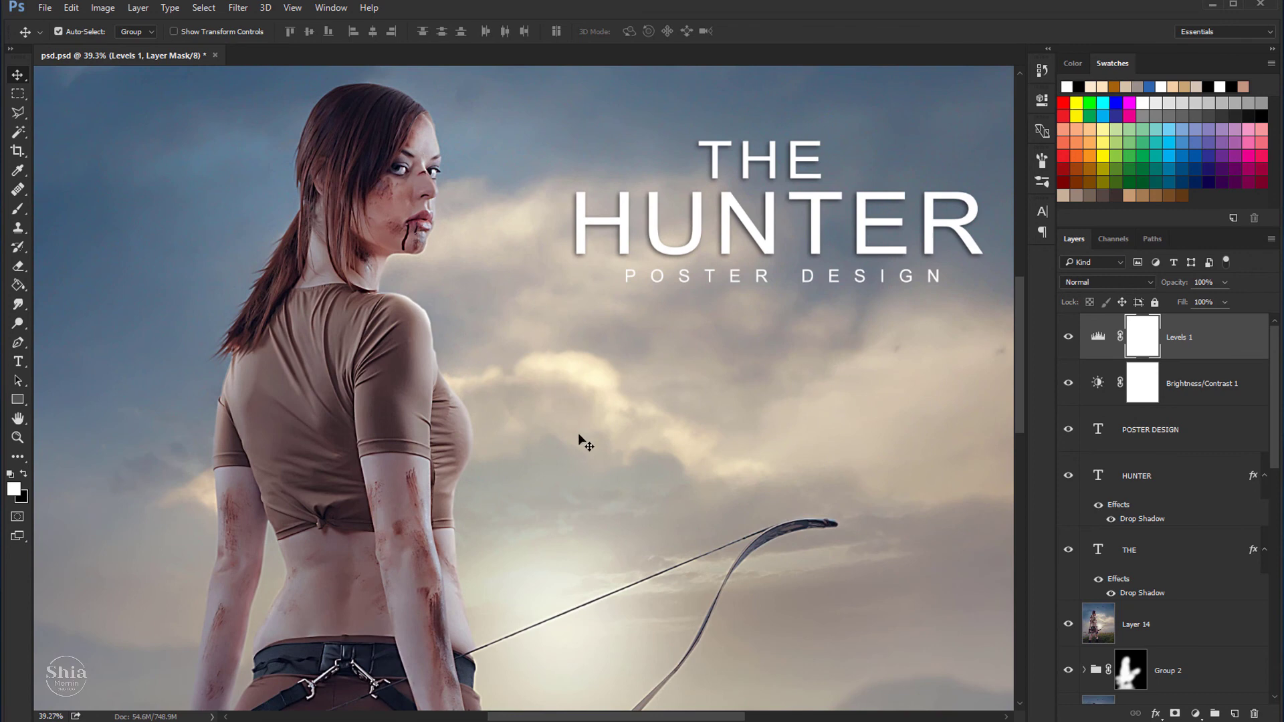
pyautogui.moveTo(579, 453); pyautogui.dragTo(560, 382)
pyautogui.moveTo(567, 442); pyautogui.dragTo(555, 335)
pyautogui.moveTo(570, 395); pyautogui.dragTo(580, 322)
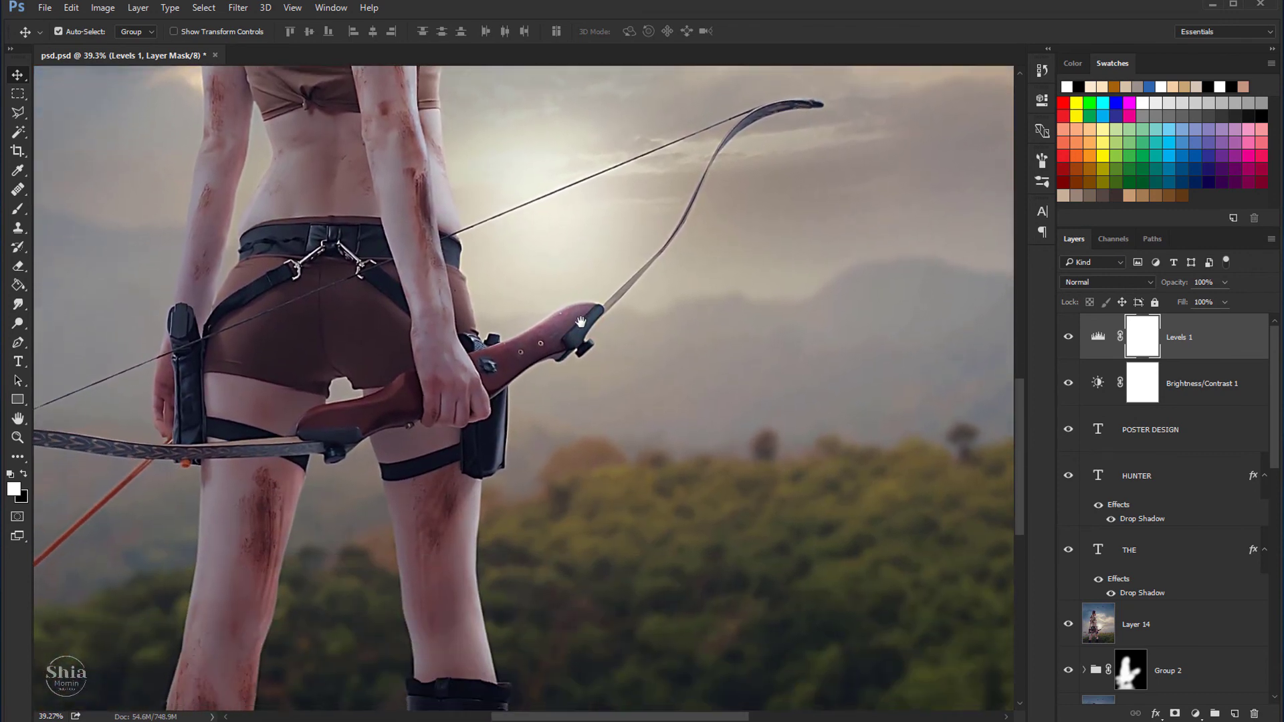
# Step: Save the poster with its Levels and Brightness/Contrast adjustment layers
pyautogui.scroll(-1, 583, 371)
pyautogui.scroll(-1, 586, 364)
pyautogui.scroll(-2, 586, 363)
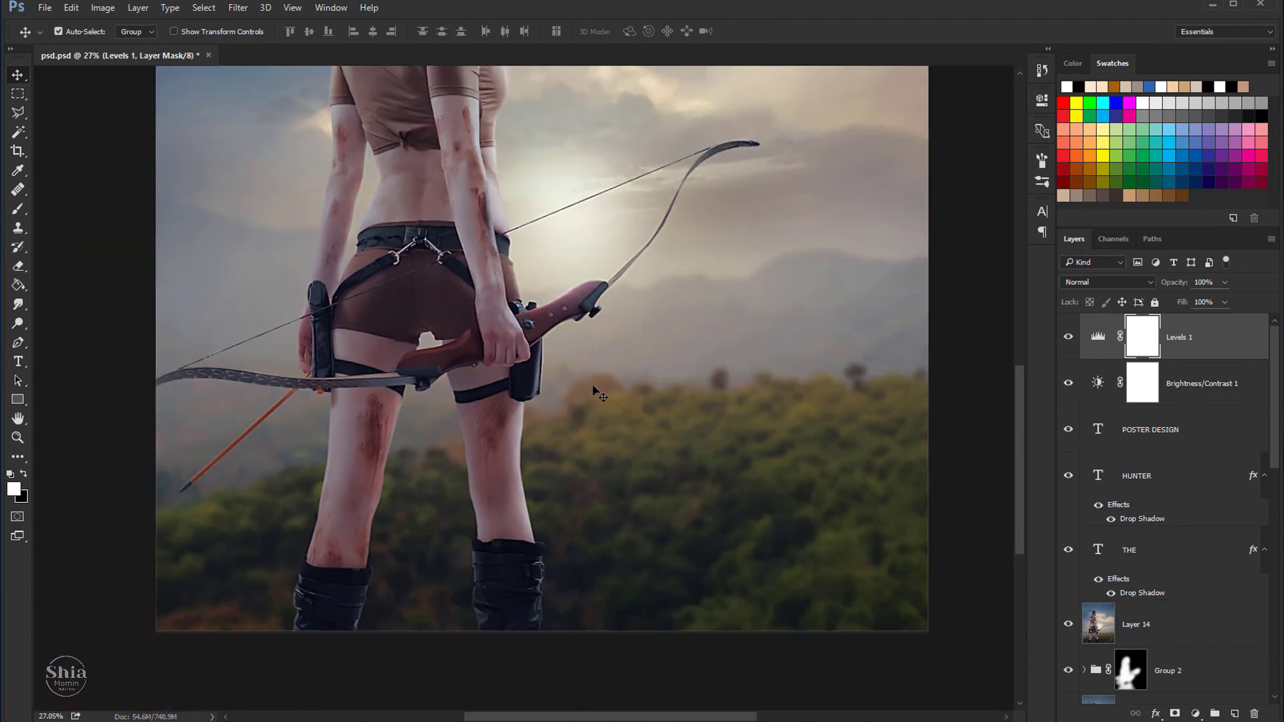
pyautogui.scroll(-1, 592, 386)
pyautogui.scroll(-1, 592, 386)
pyautogui.scroll(-1, 592, 387)
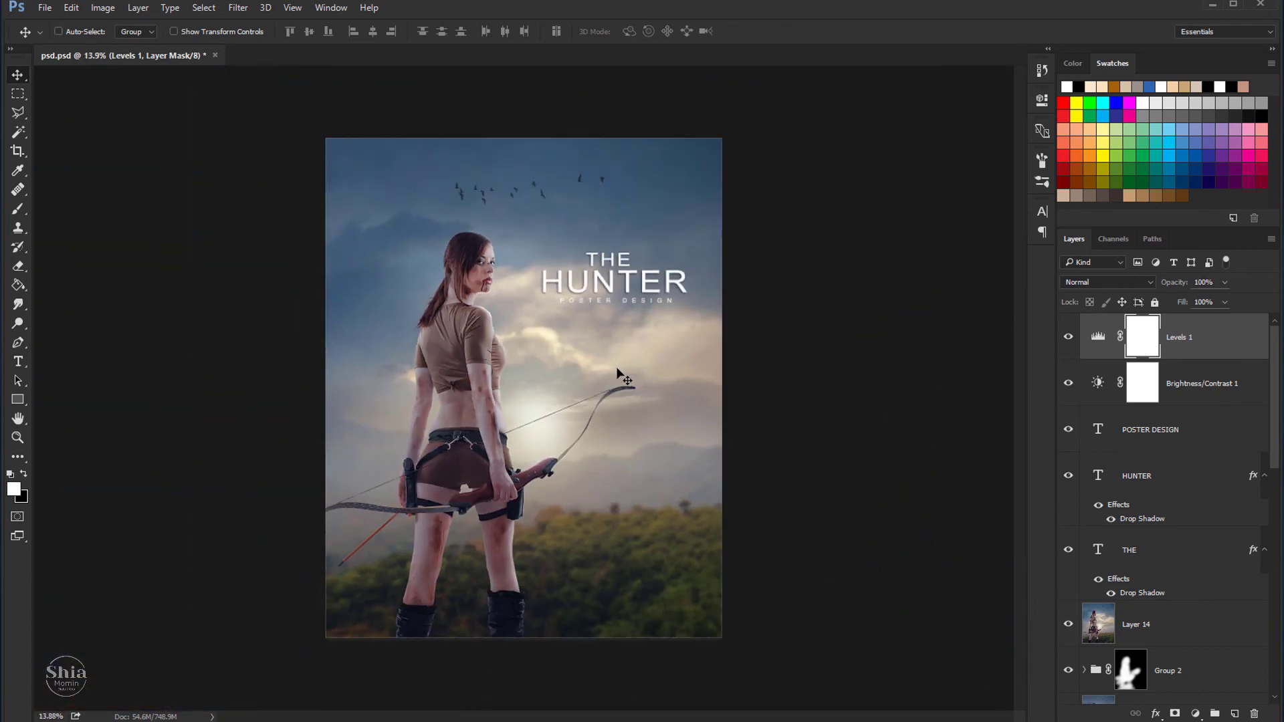
pyautogui.hotkey('ctrl', 's')
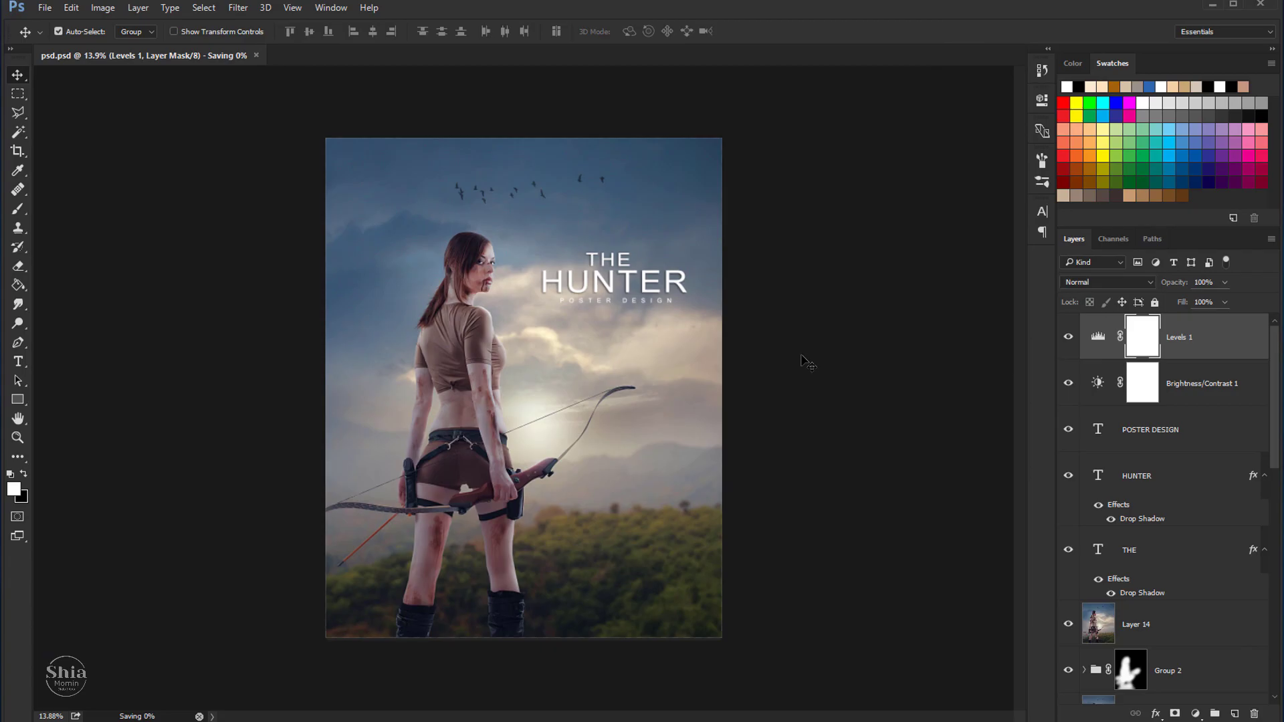